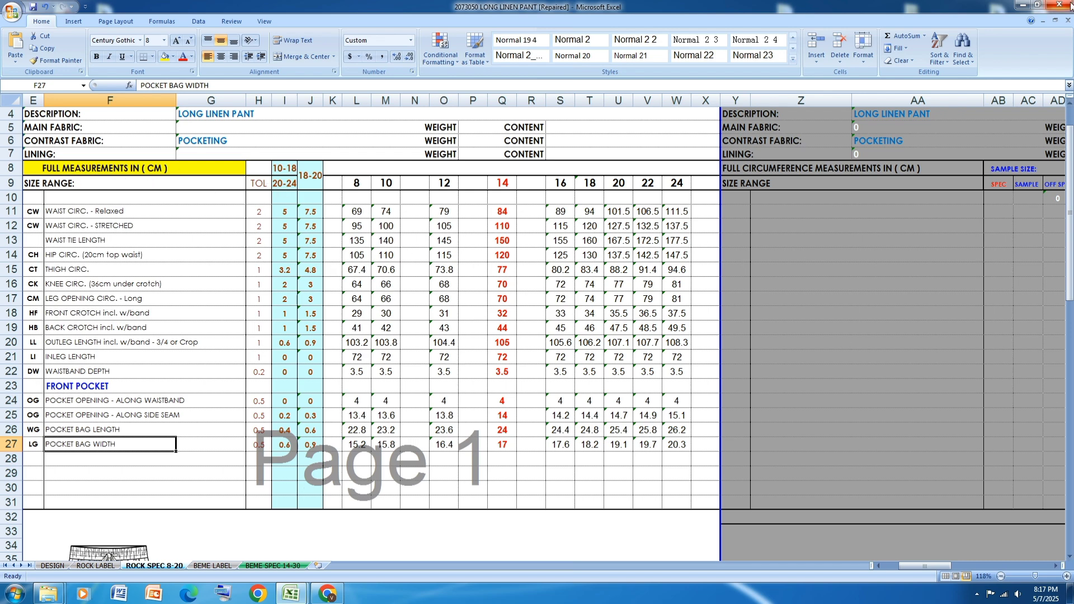
Create a new text document in the 2073050 LONG LINEN PANT folder and open it beside the size specification workbook.
left_click(1038, 5)
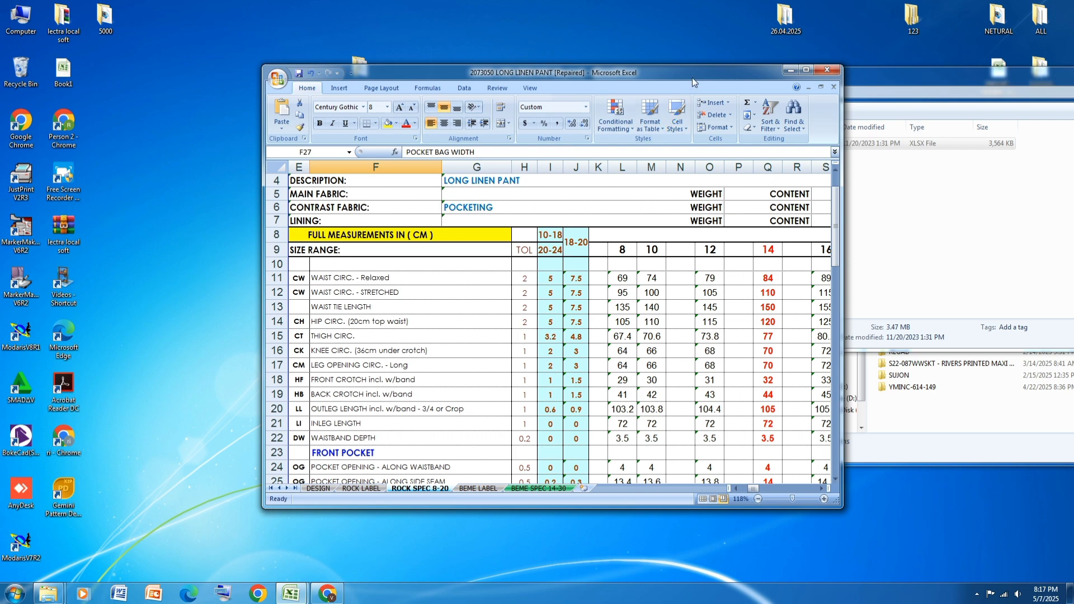
left_click_drag(686, 81, 429, 71)
right_click(774, 216)
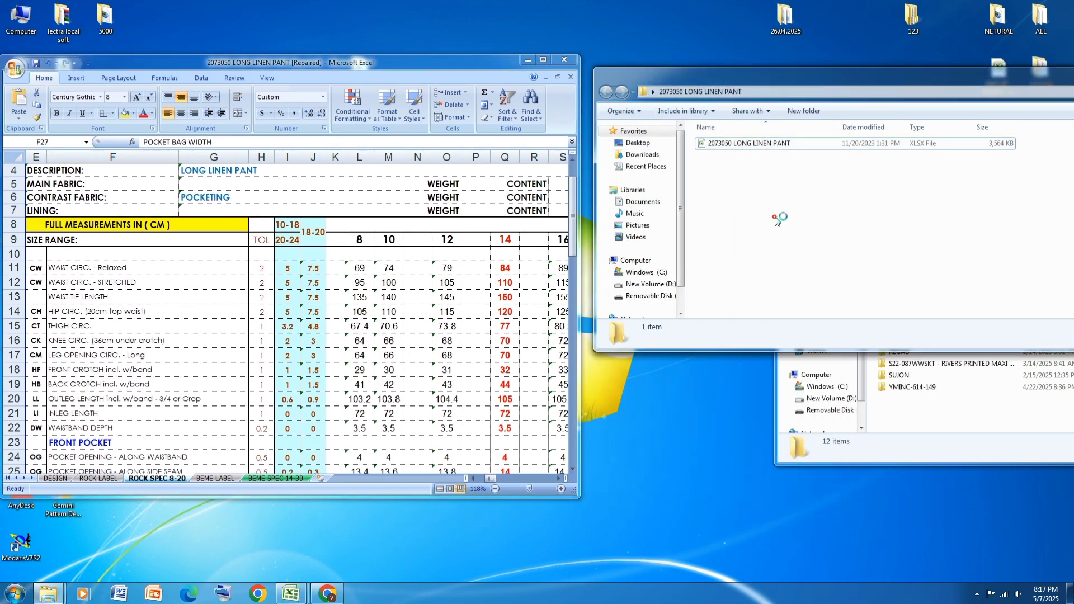
mouse_move(811, 353)
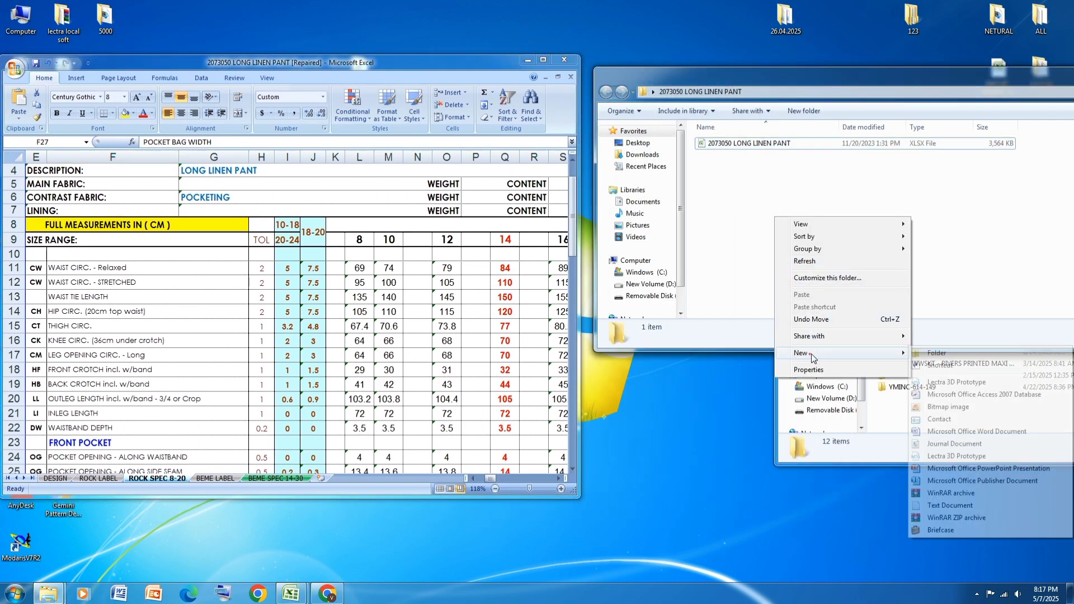
left_click(944, 505)
double_click(812, 155)
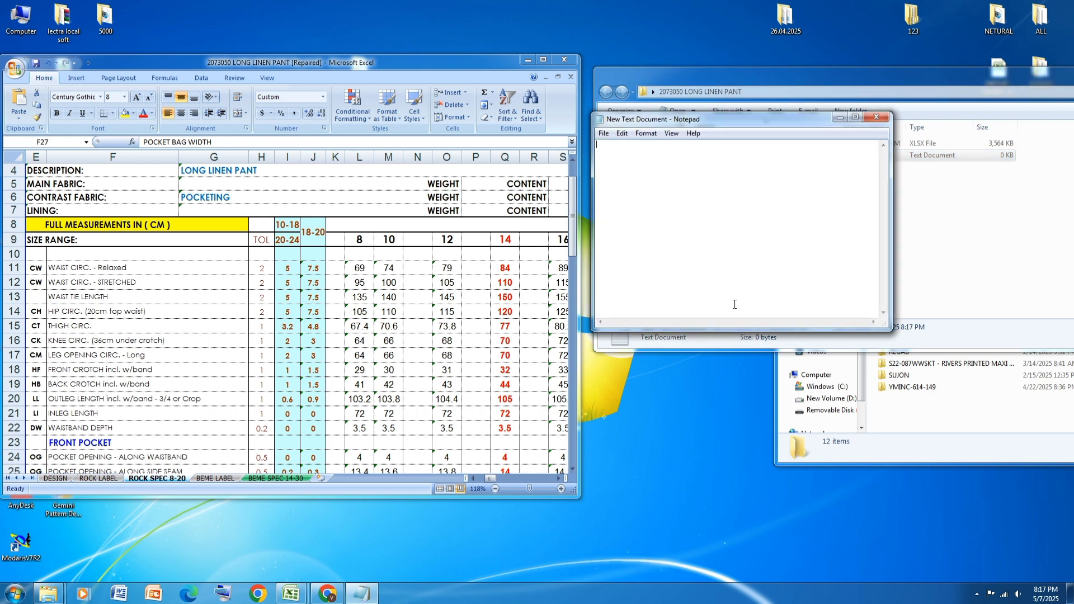
left_click_drag(729, 123, 871, 120)
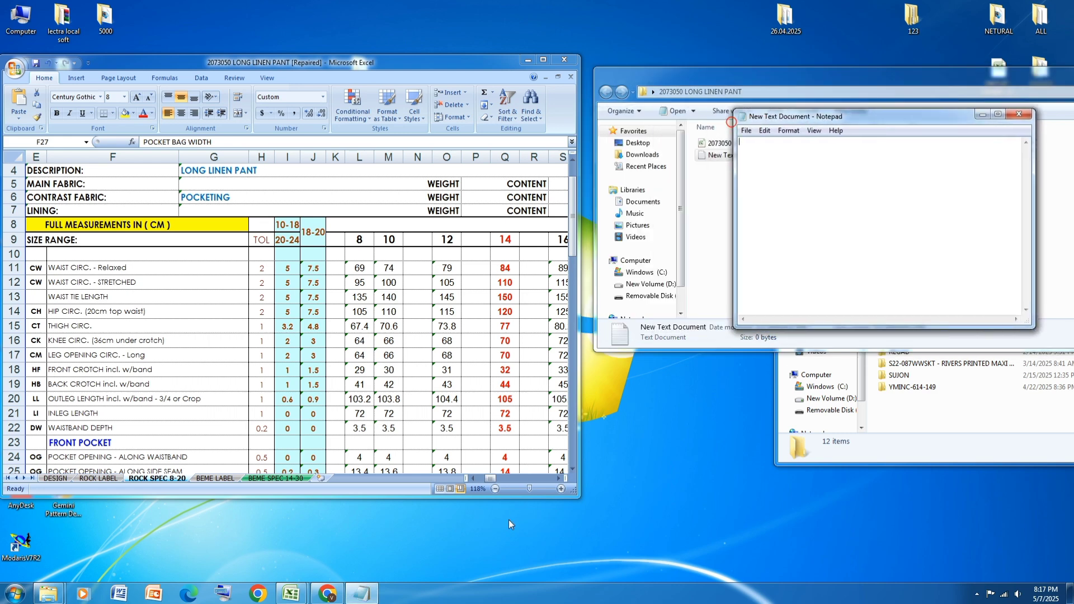
Write alpha, 8, 10, 12, *14, 16, 18, 20, 22 and 24 on separate lines in the text document, save and close it.
left_click(557, 479)
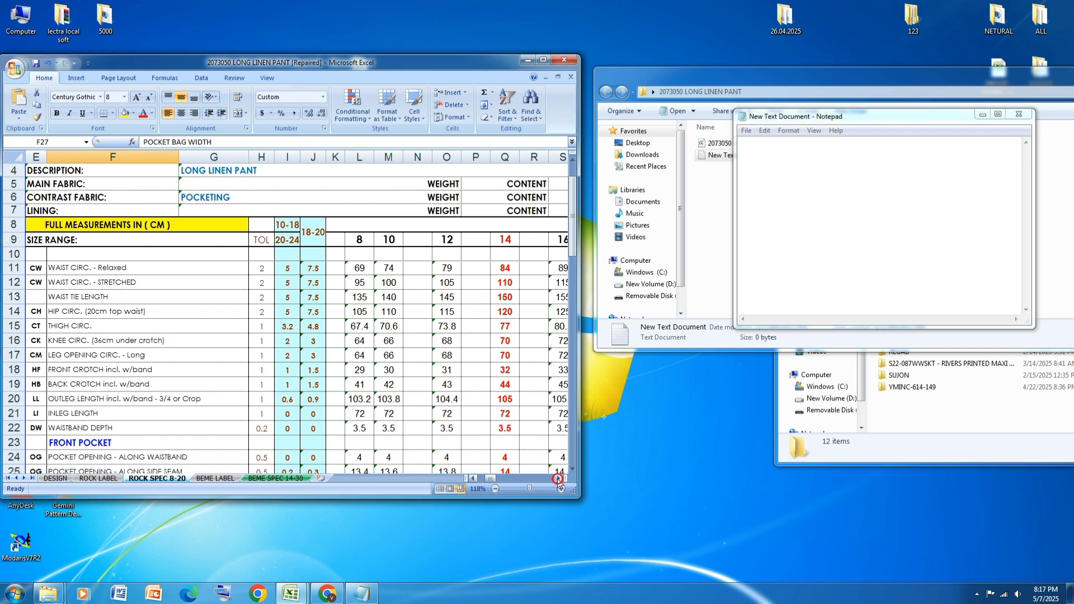
left_click(557, 479)
left_click(557, 479)
left_click(557, 479)
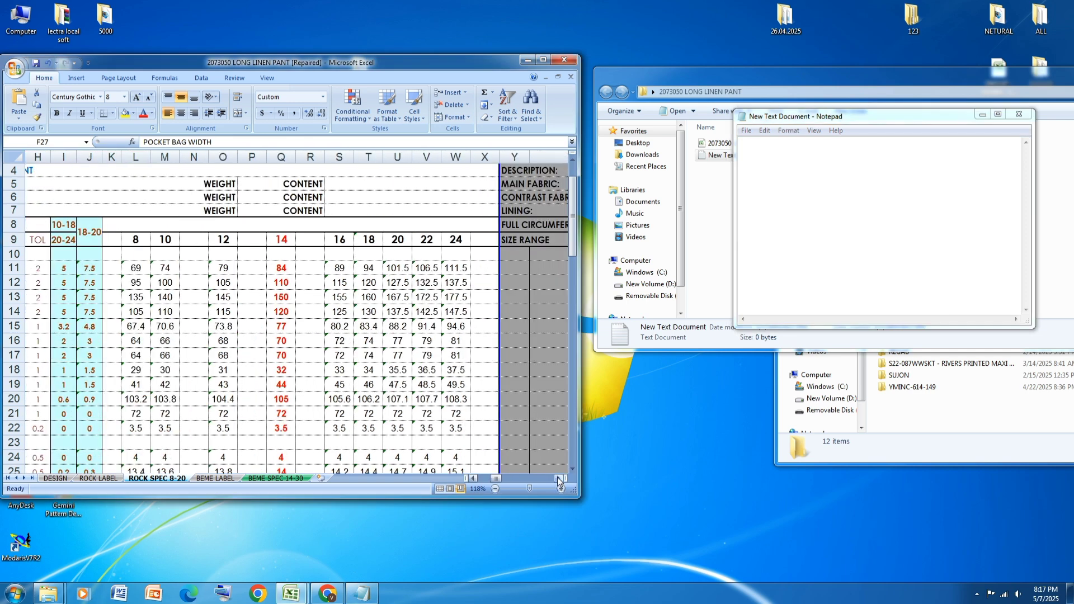
left_click(771, 147)
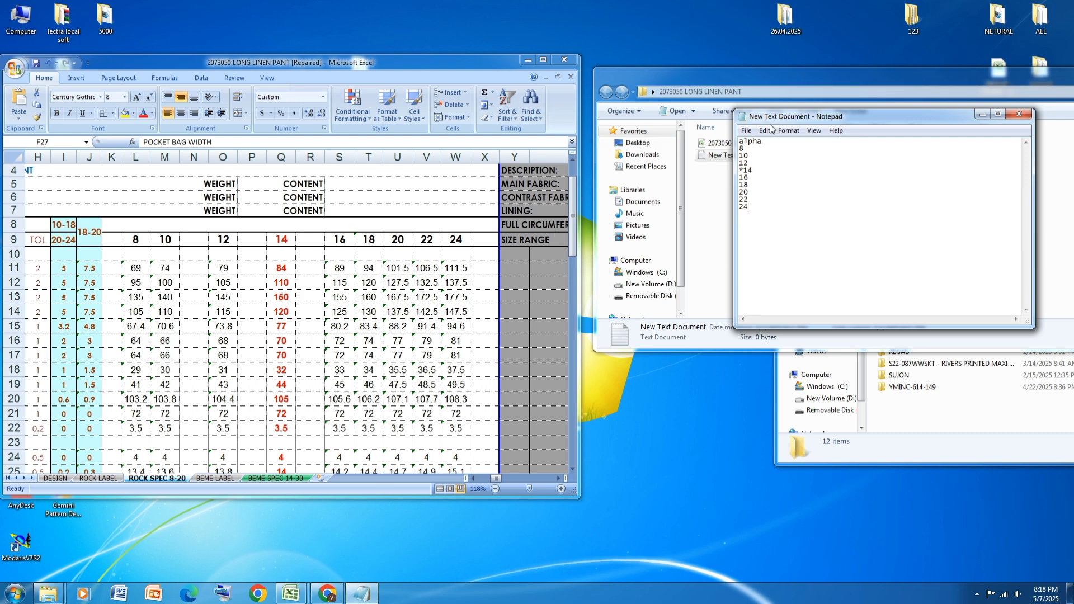
left_click(744, 130)
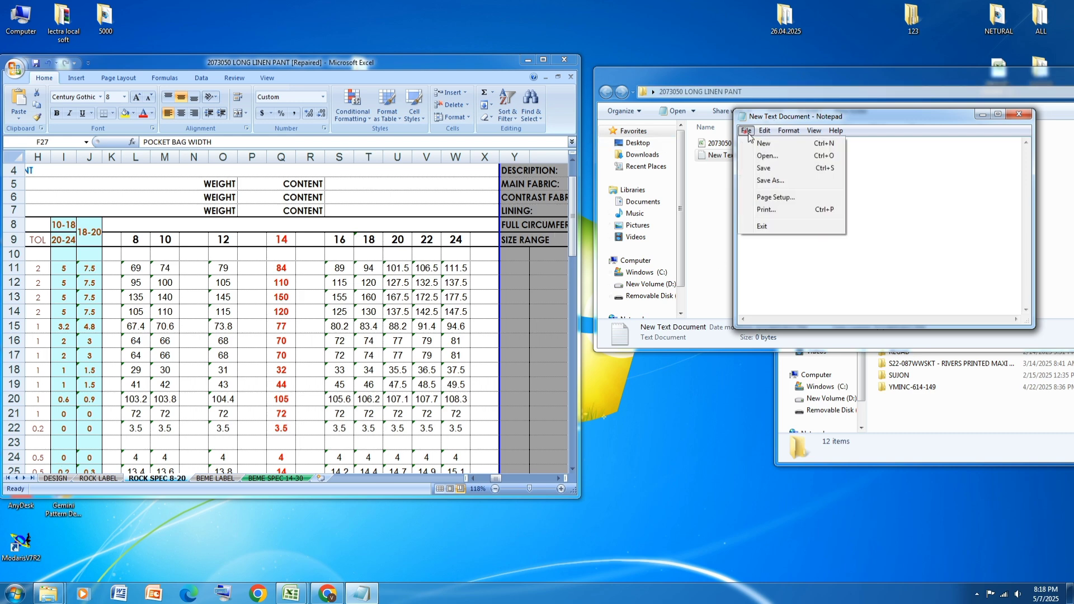
left_click(764, 168)
left_click(1015, 115)
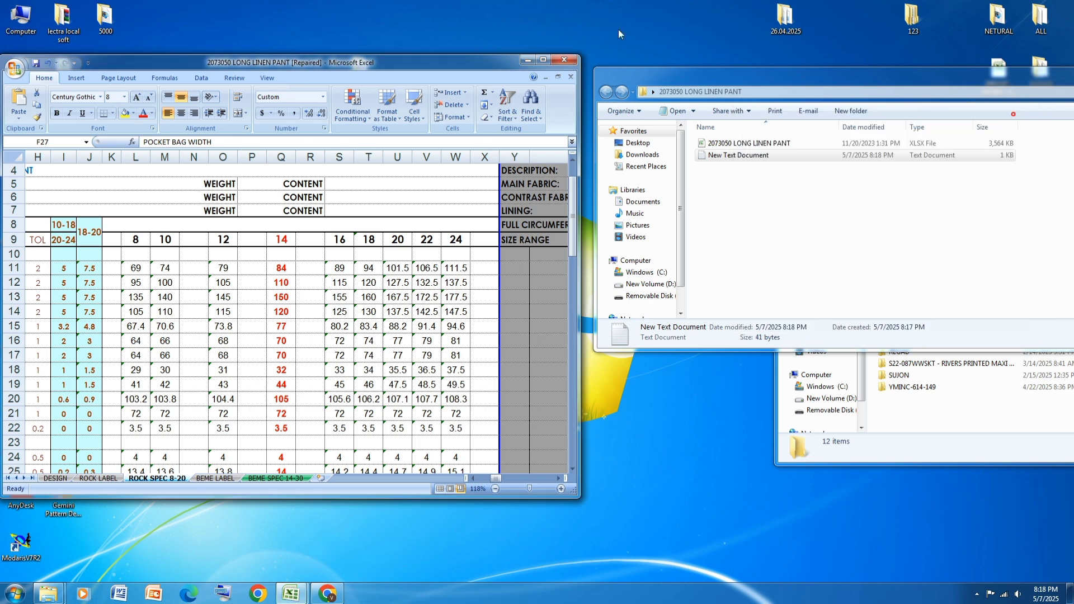
Review the pant's header details and full measurements per size on the ROCK SPEC 8-20 sheet.
left_click(542, 60)
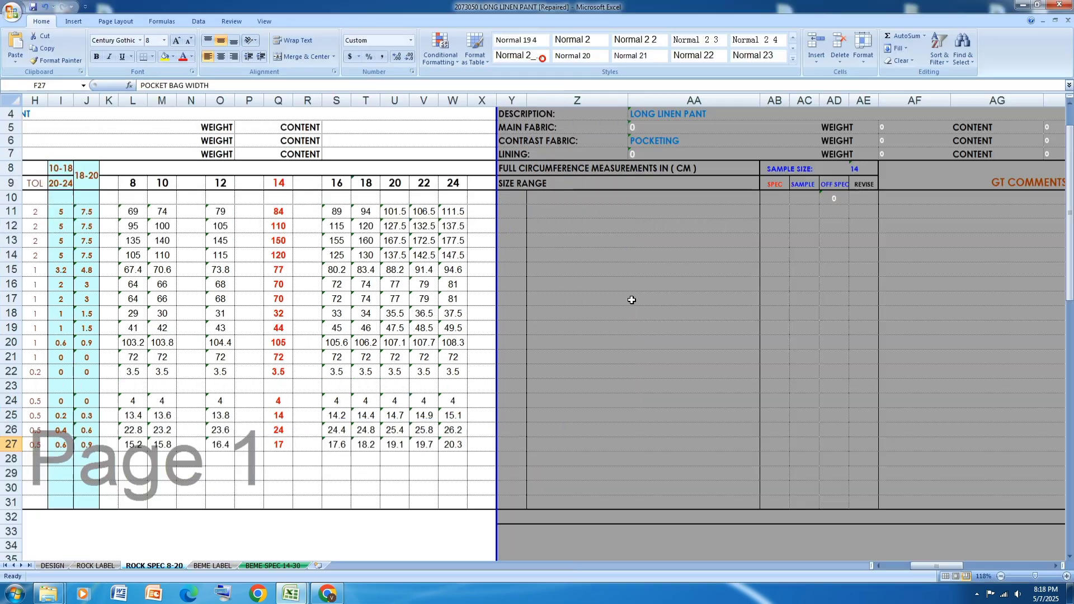
left_click_drag(934, 565, 923, 563)
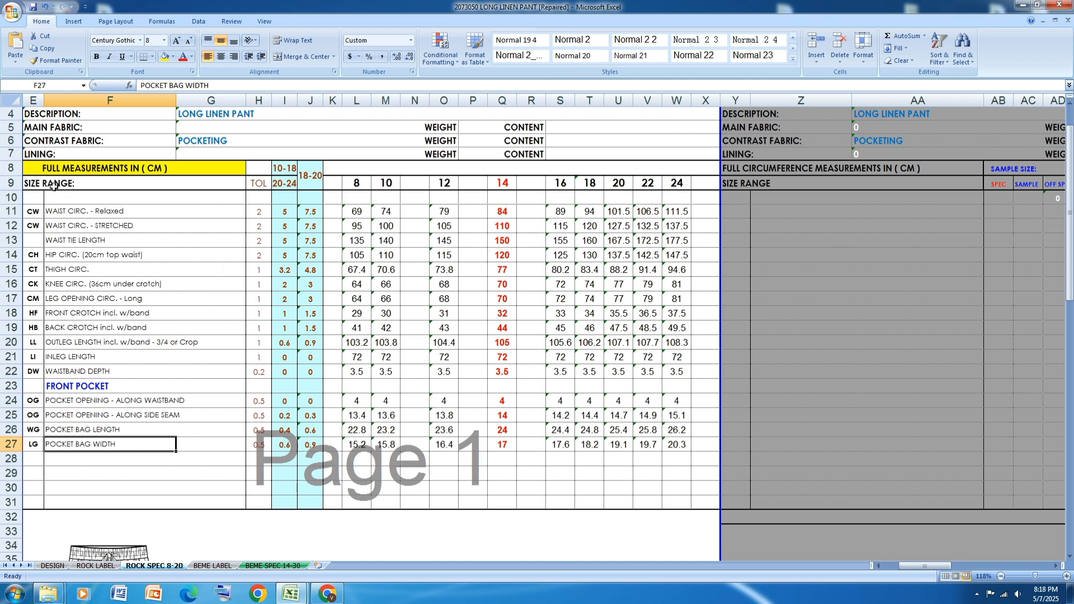
scroll(85, 224, "up", 1, "ctrl")
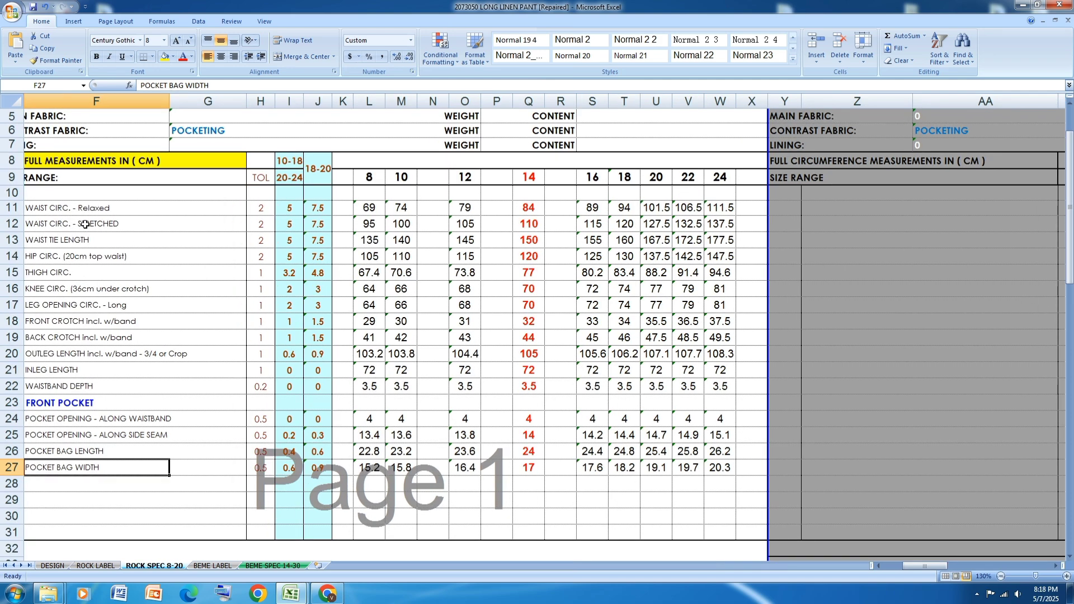
scroll(85, 224, "up", 1, "ctrl")
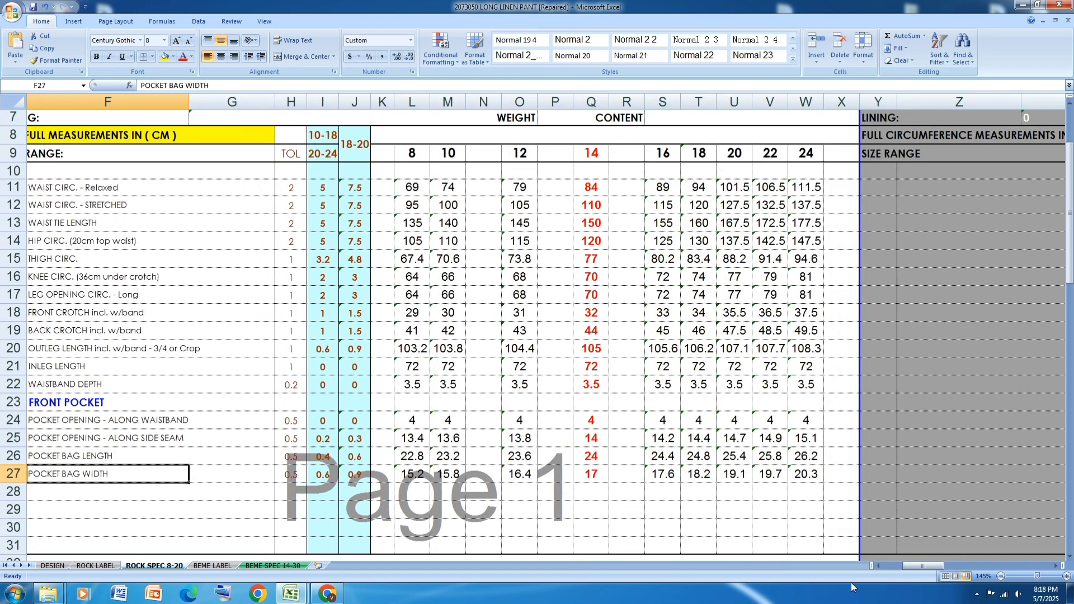
left_click(879, 566)
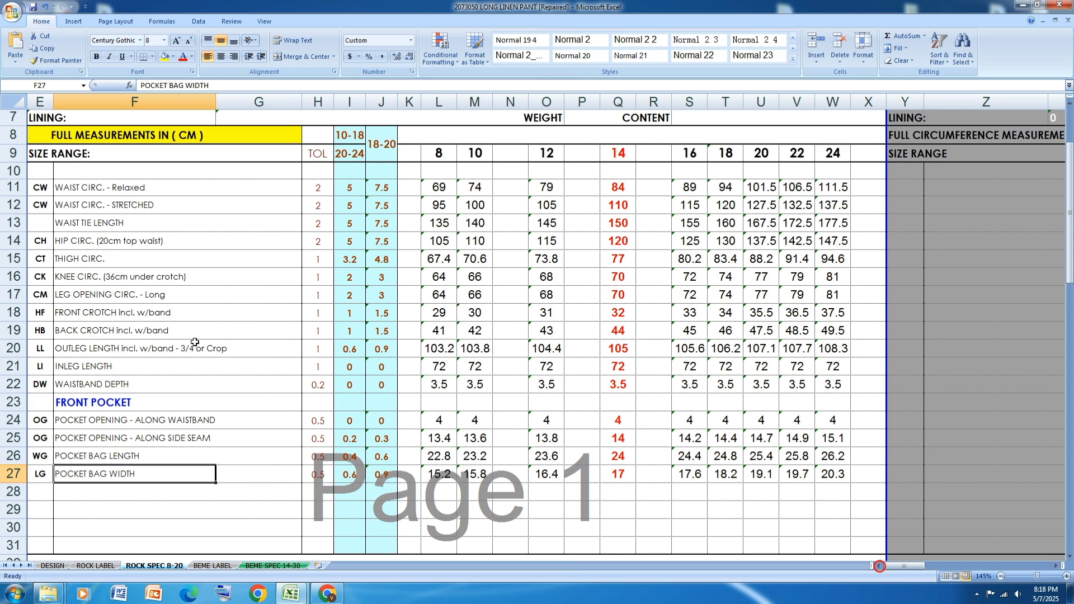
scroll(194, 342, "up", 2)
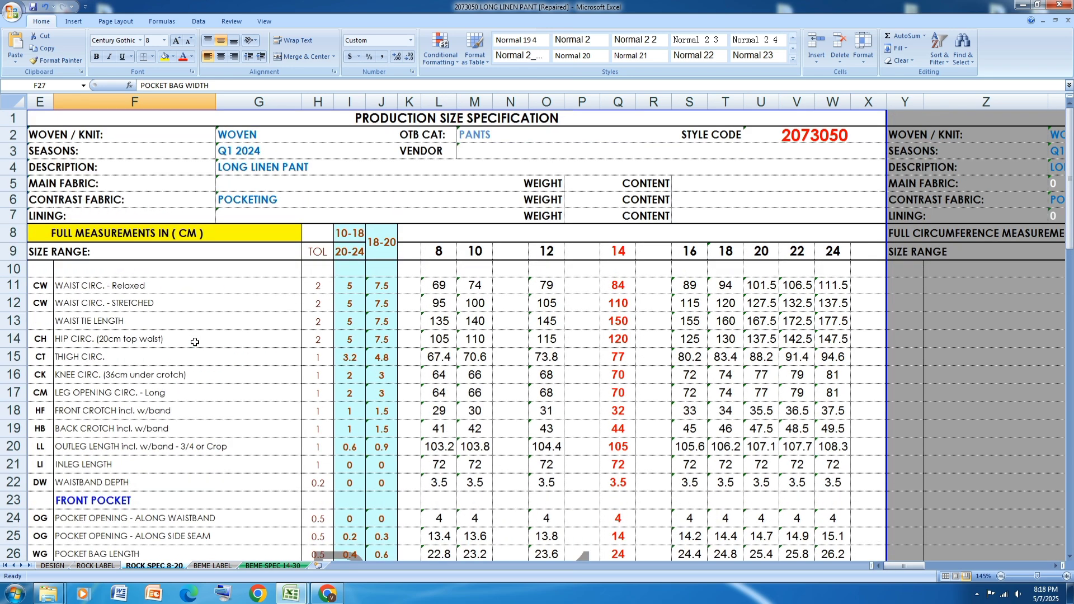
scroll(318, 341, "down", 1)
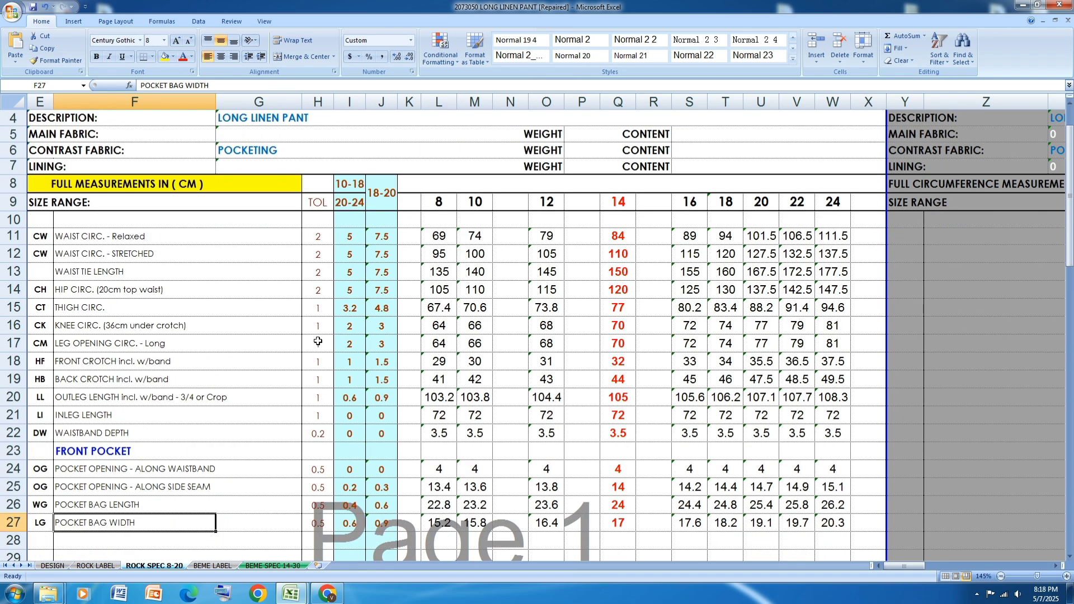
scroll(318, 340, "up", 1)
scroll(318, 341, "down", 1)
left_click(1026, 7)
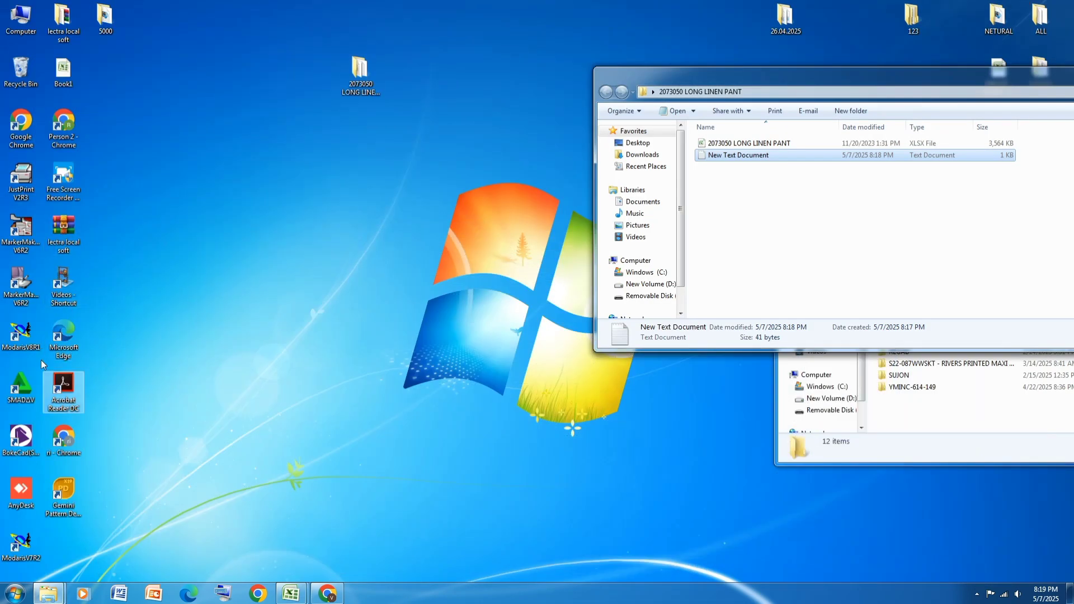
Start ModarisV8R1 and set all access paths to the 2073050 LONG LINEN PANT folder on the desktop.
double_click(21, 333)
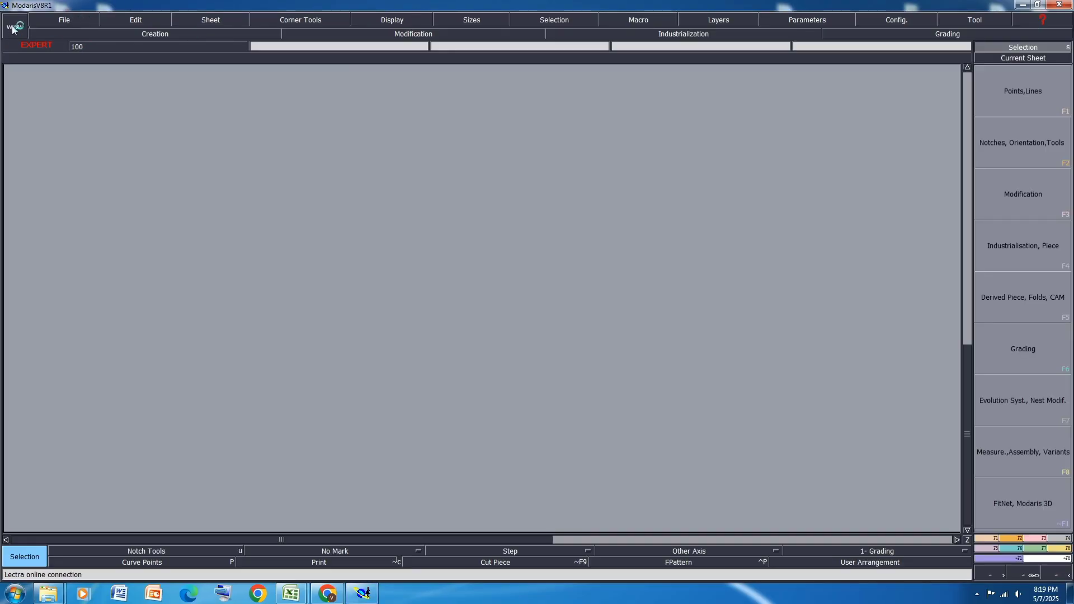
left_click(61, 22)
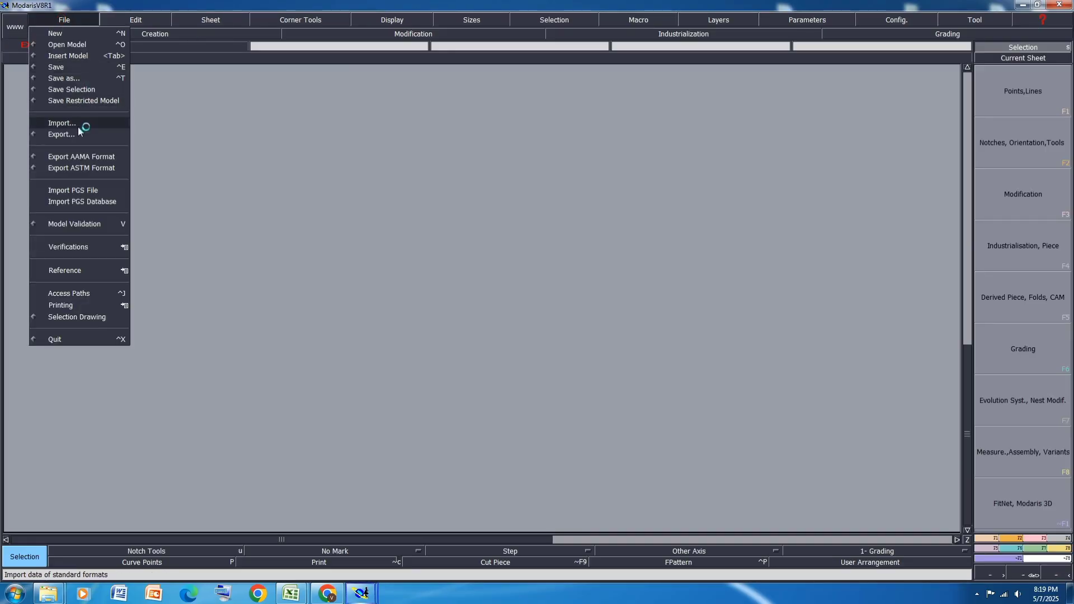
left_click(81, 292)
left_click(623, 24)
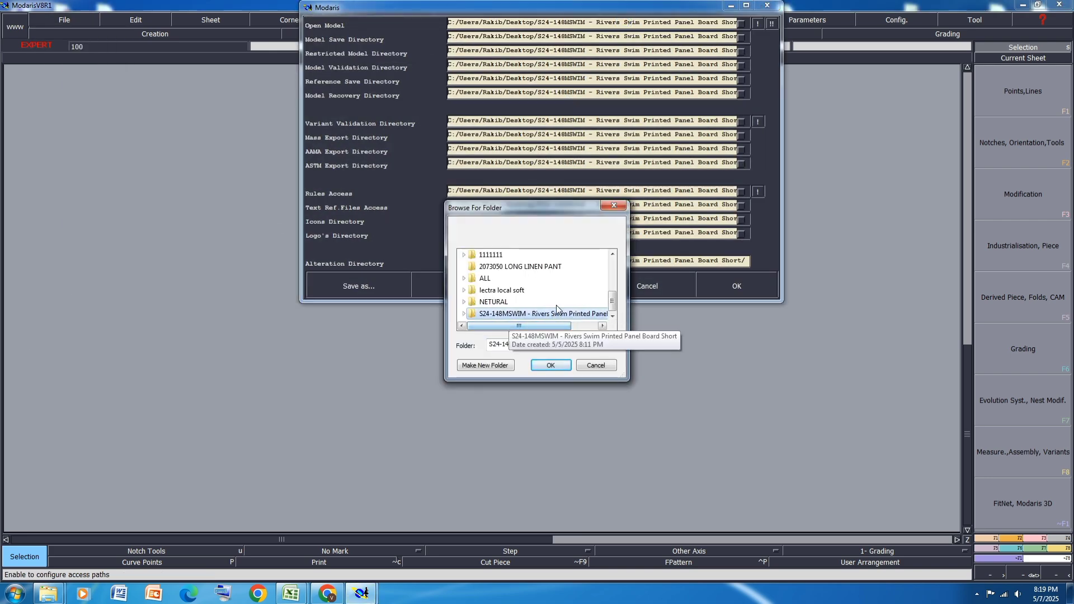
left_click(553, 269)
left_click(551, 365)
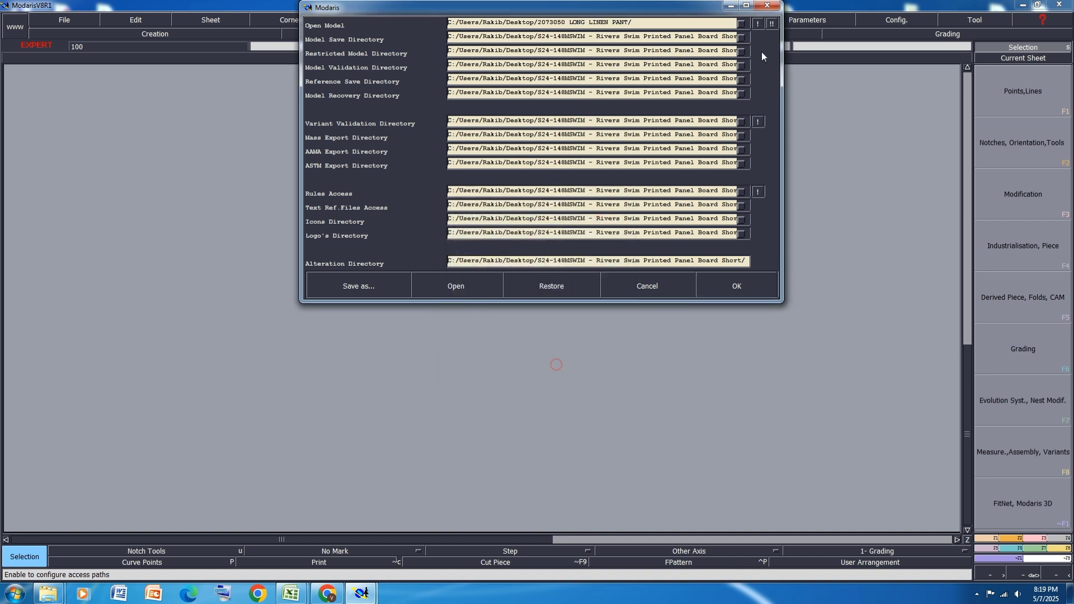
left_click(772, 23)
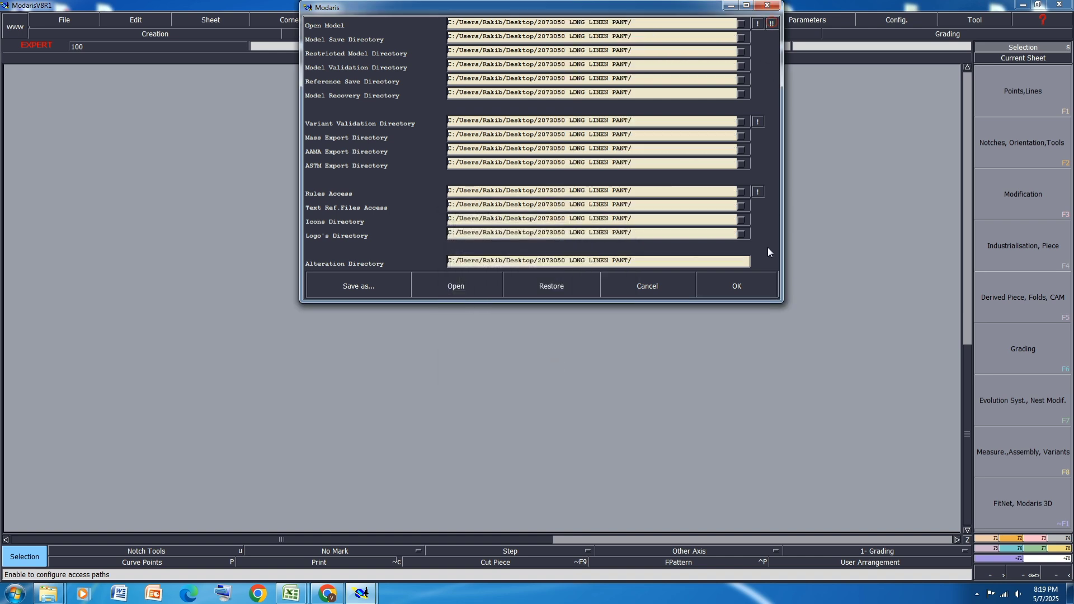
left_click(738, 286)
Create a new model named LONG LINEN PANT.
left_click(80, 21)
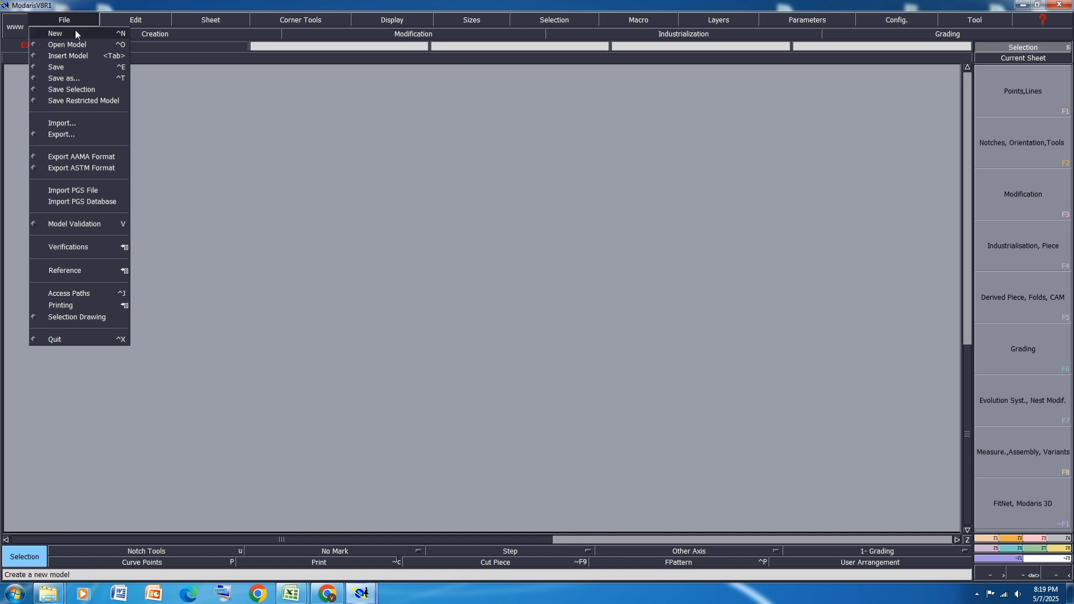
left_click(75, 30)
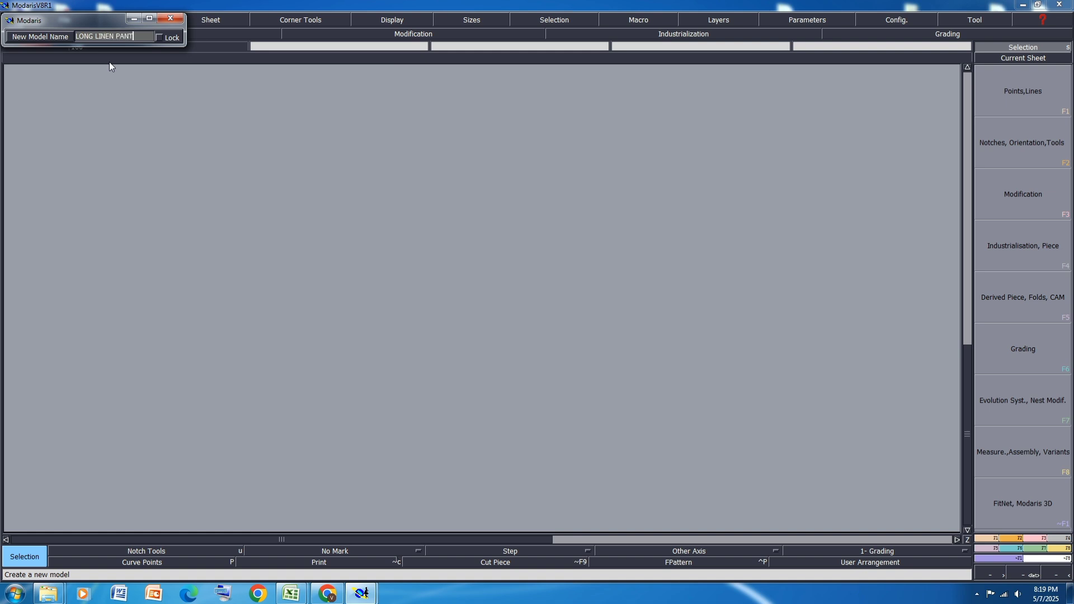
key("Return")
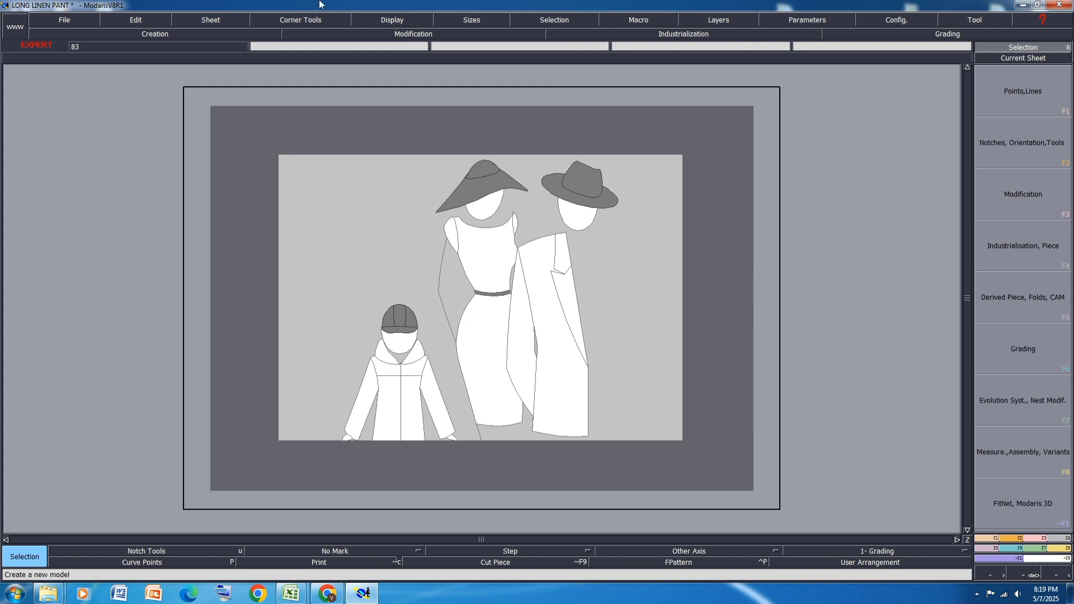
Turn on the display of sizes and the title block for the model sheet.
left_click(399, 20)
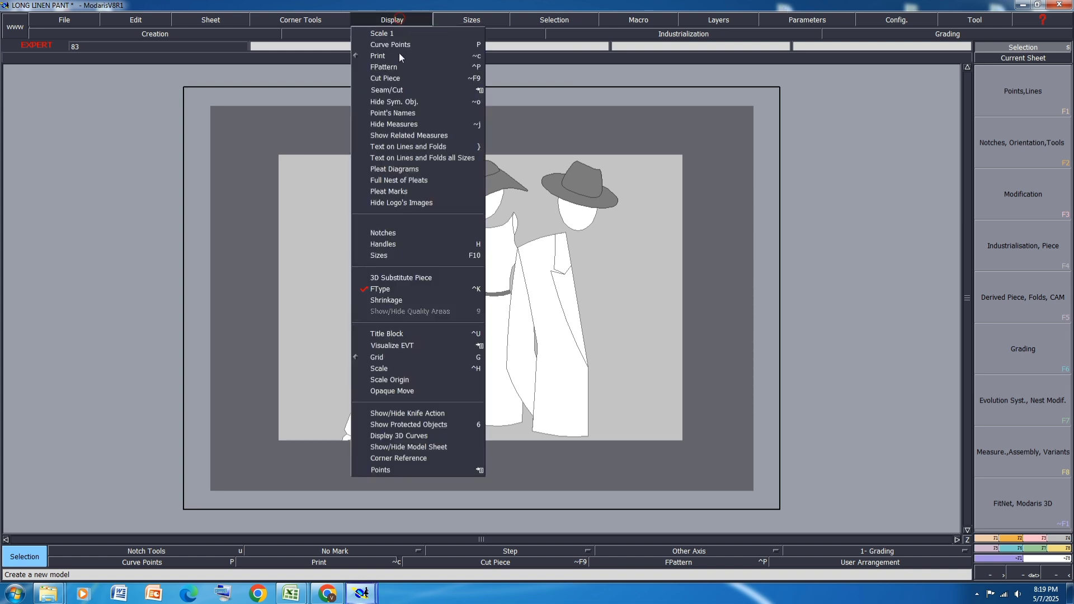
left_click(386, 255)
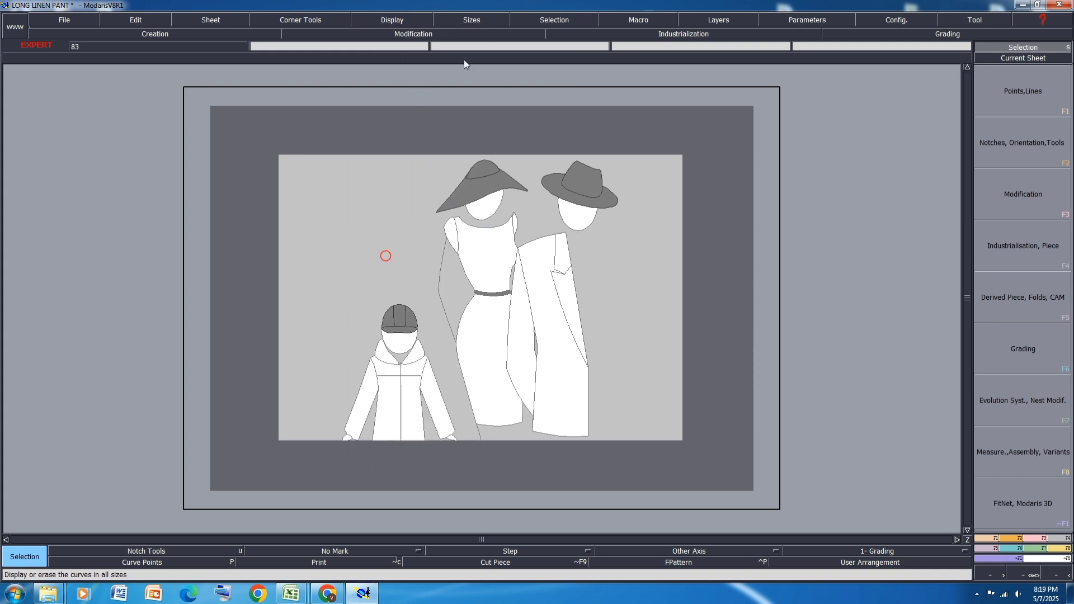
left_click(390, 20)
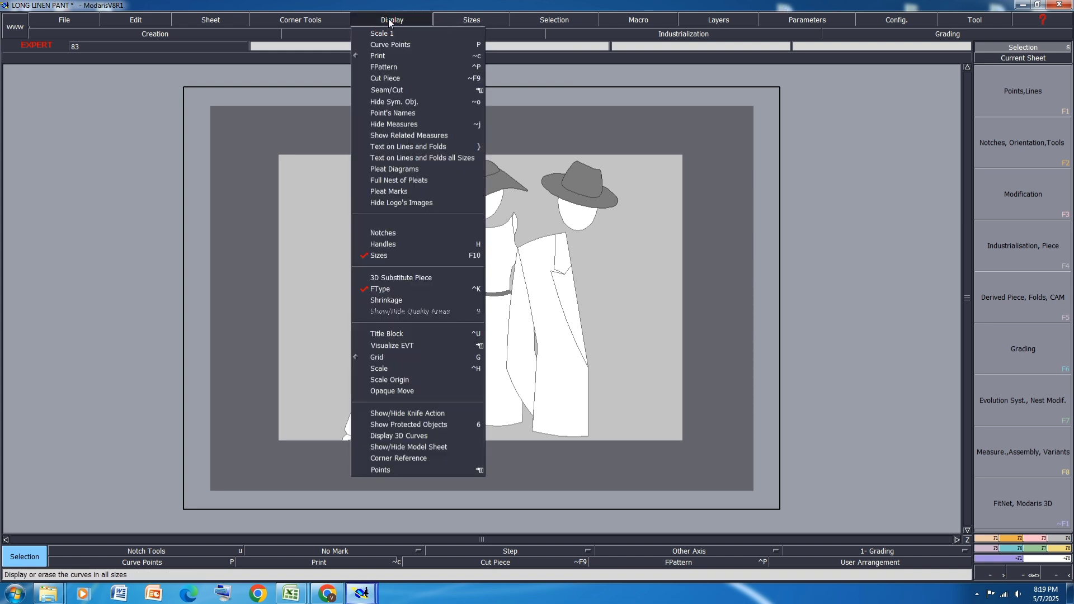
left_click(392, 336)
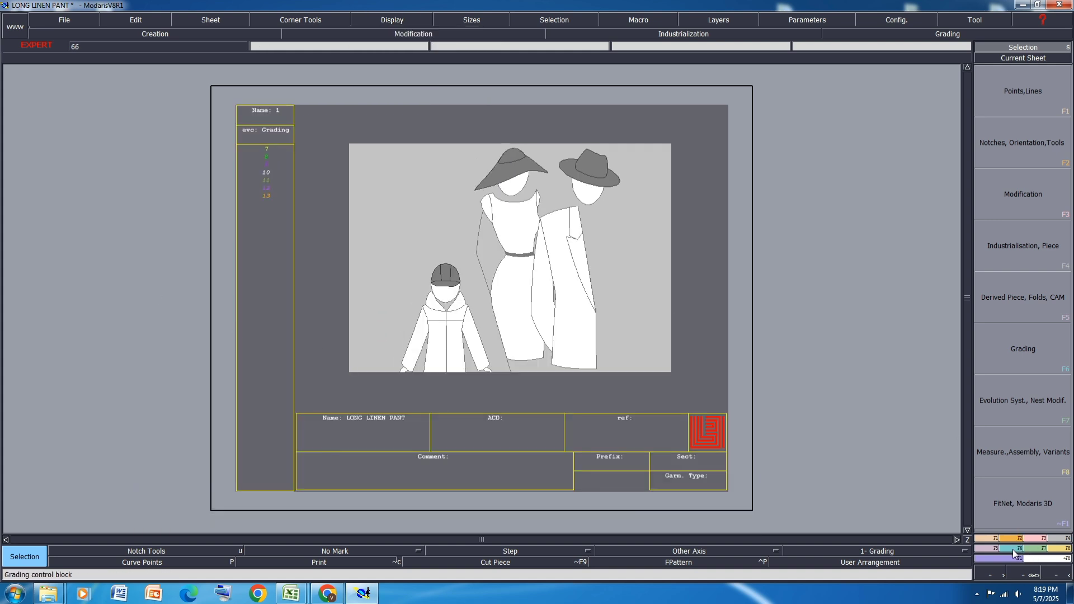
Try to import the evolution type from the 2073050 LONG LINEN PANT spreadsheet in the desktop folder of the same name.
left_click(1044, 548)
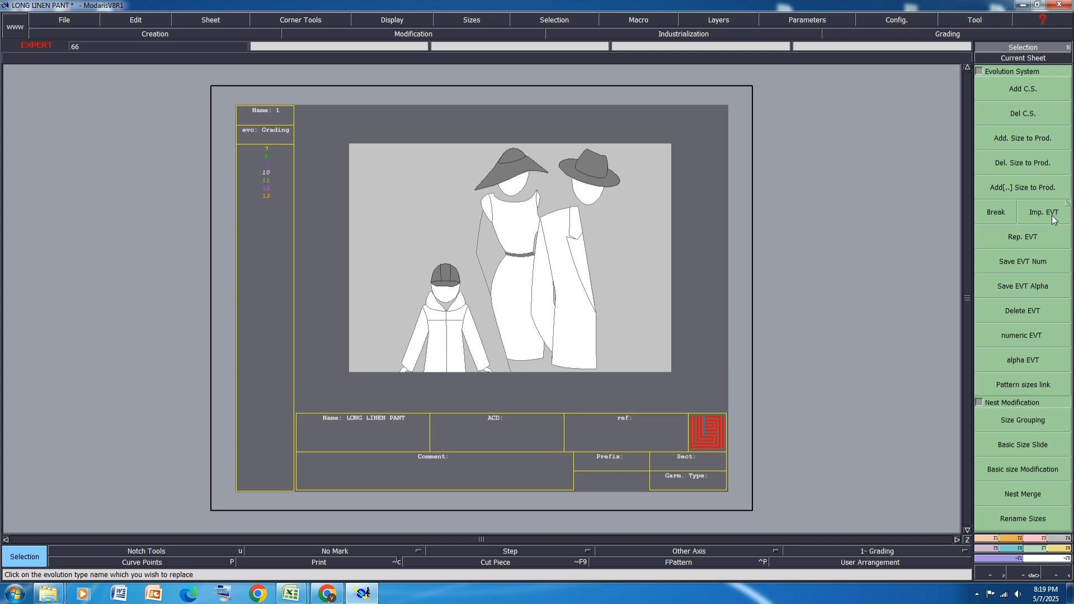
left_click(1052, 217)
left_click(382, 240)
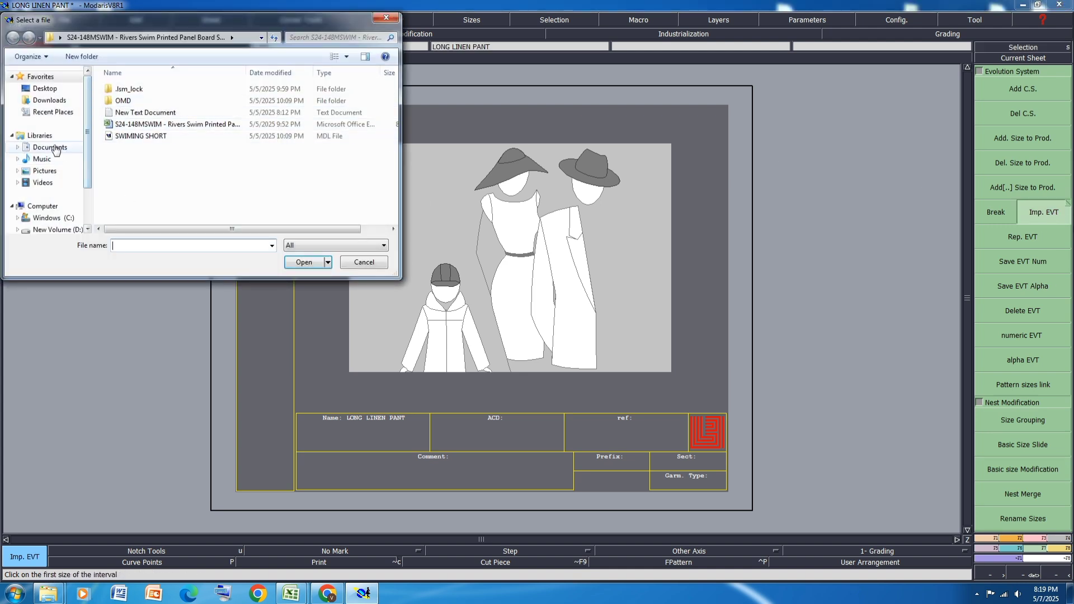
left_click(45, 89)
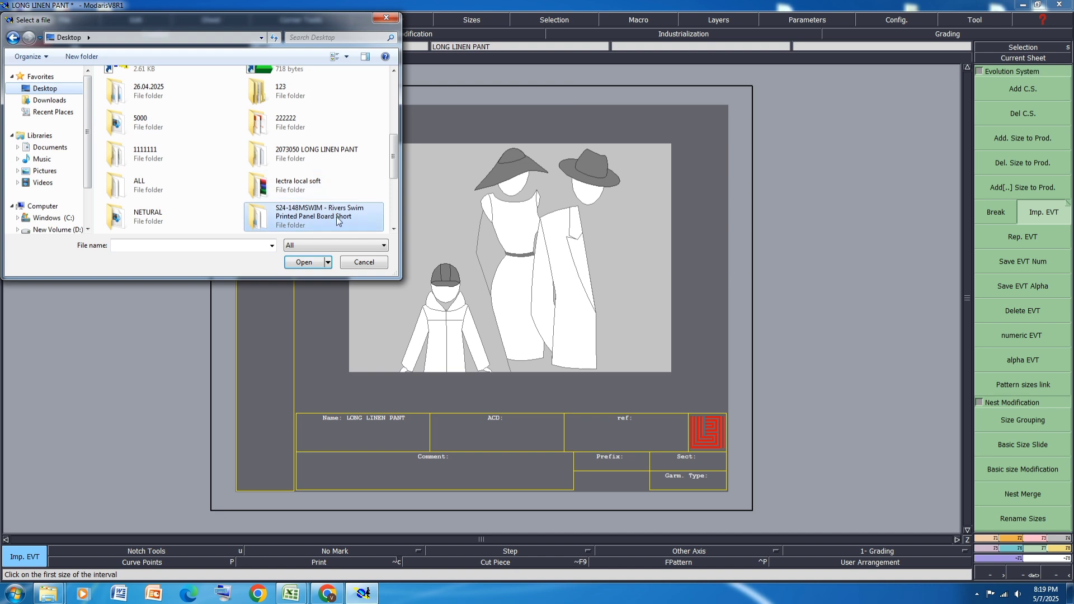
double_click(334, 154)
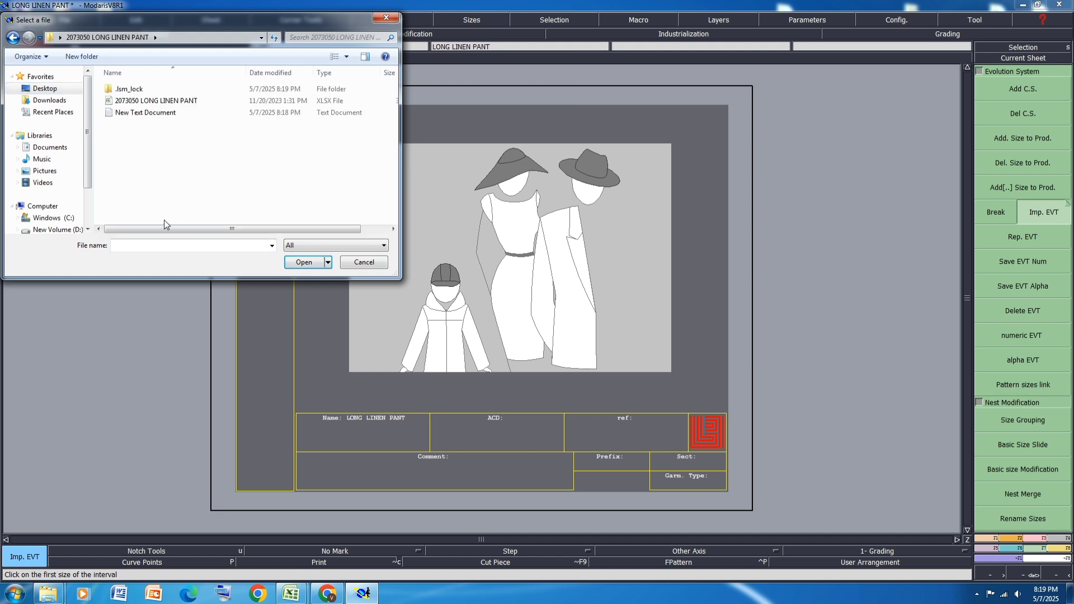
left_click(165, 101)
left_click(307, 261)
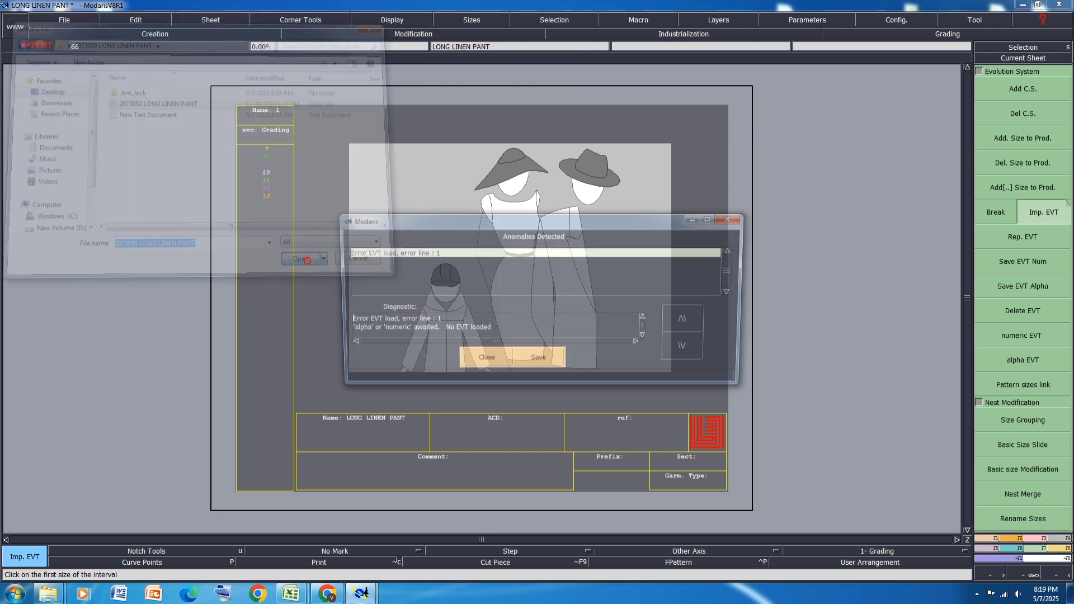
left_click(490, 356)
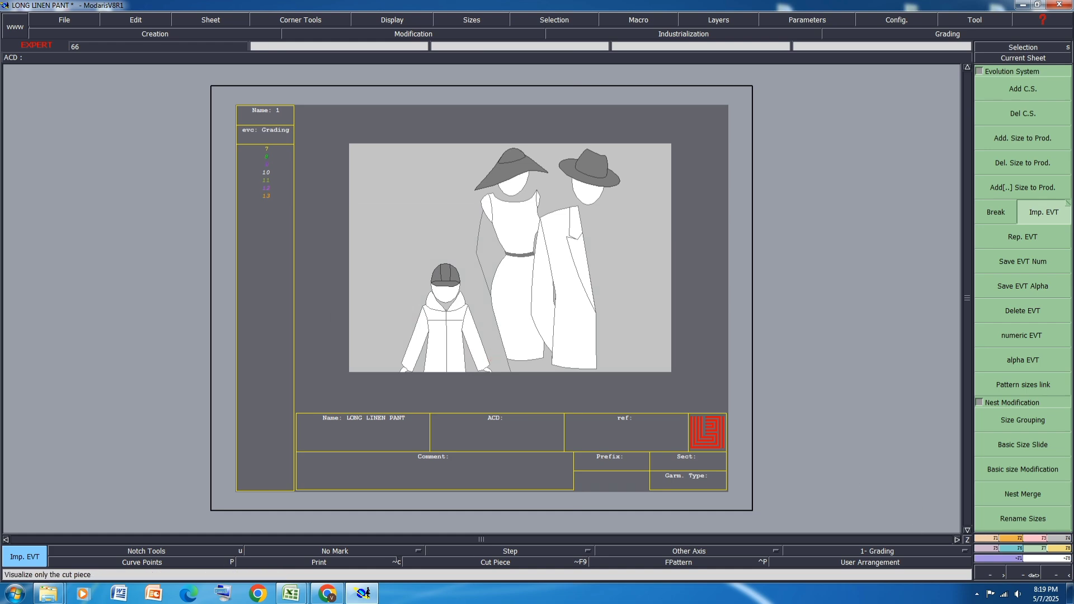
Open the alpha size list 8 to 24 in New Text Document, mark 14 as base size with an asterisk, and close the file.
left_click(1022, 4)
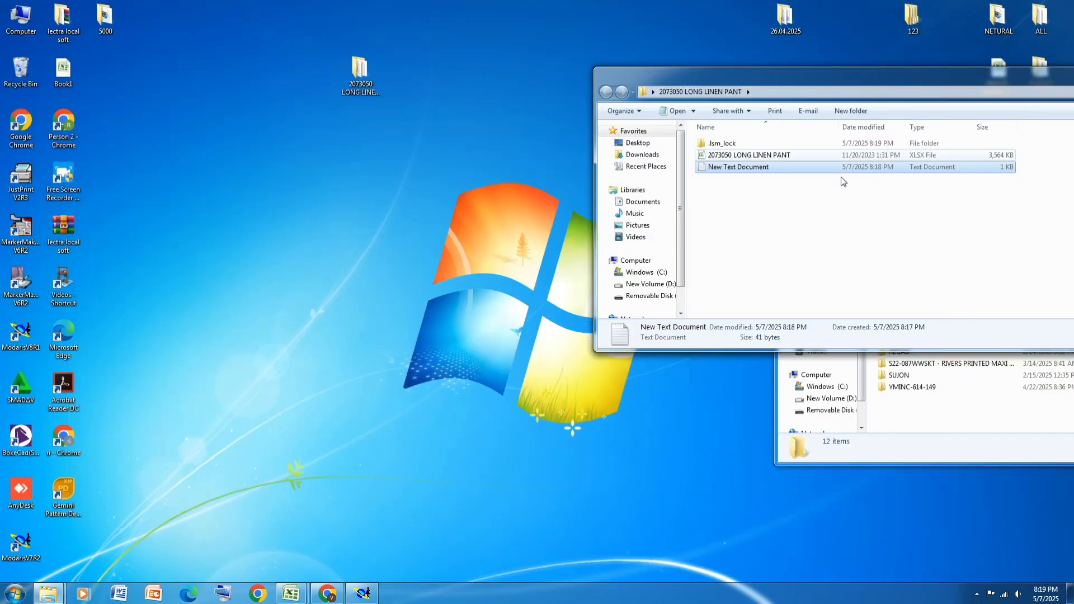
double_click(763, 166)
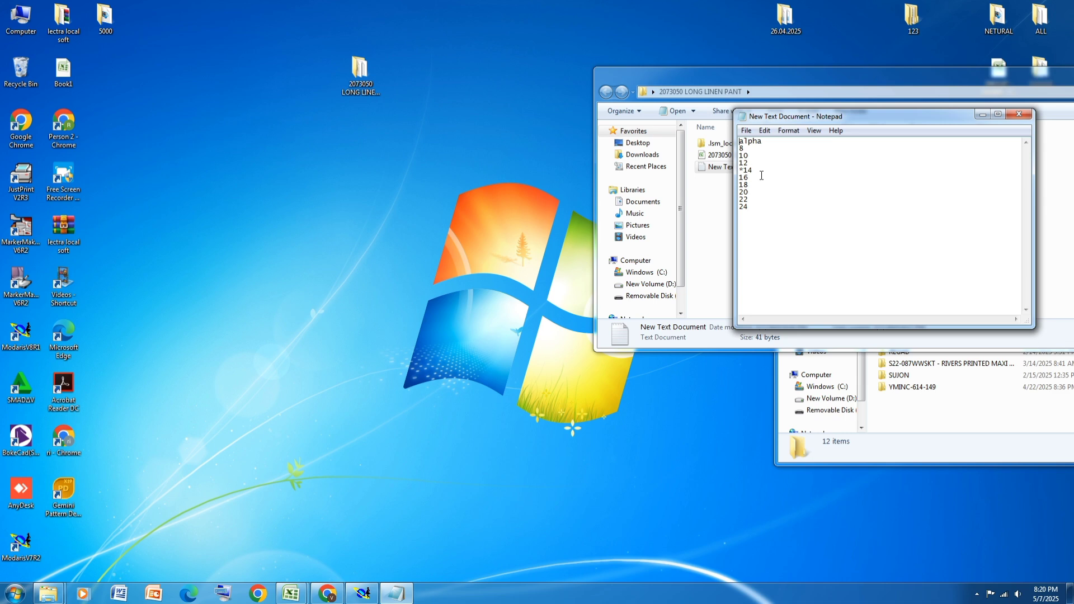
left_click(742, 218)
left_click_drag(751, 207, 739, 170)
type("*")
left_click(1018, 114)
Switch back to Modaris and import the size range from New Text Document into the model sheet.
left_click(362, 593)
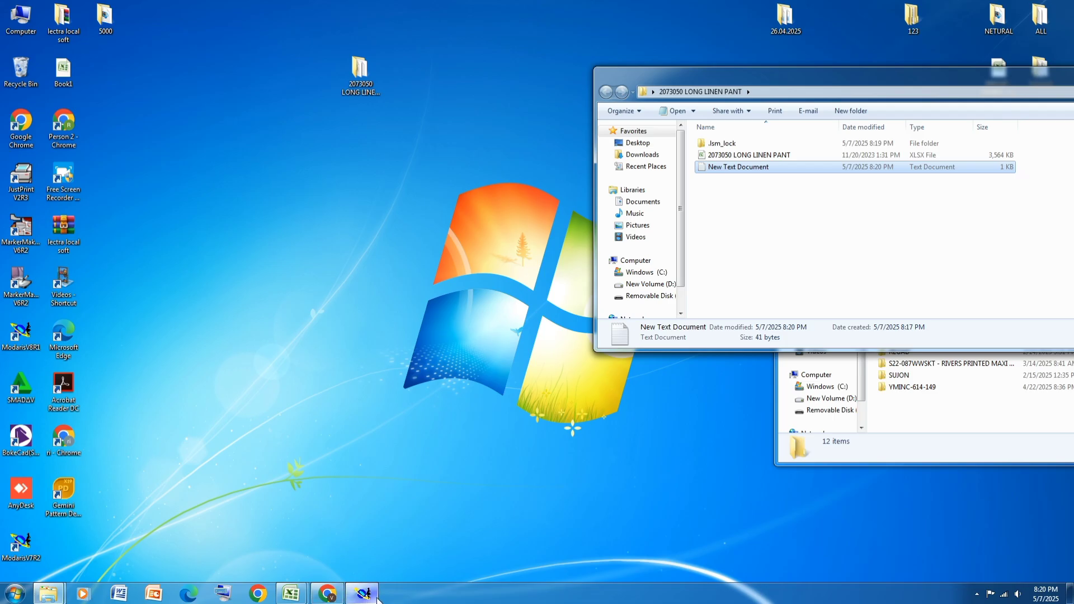
left_click(478, 276)
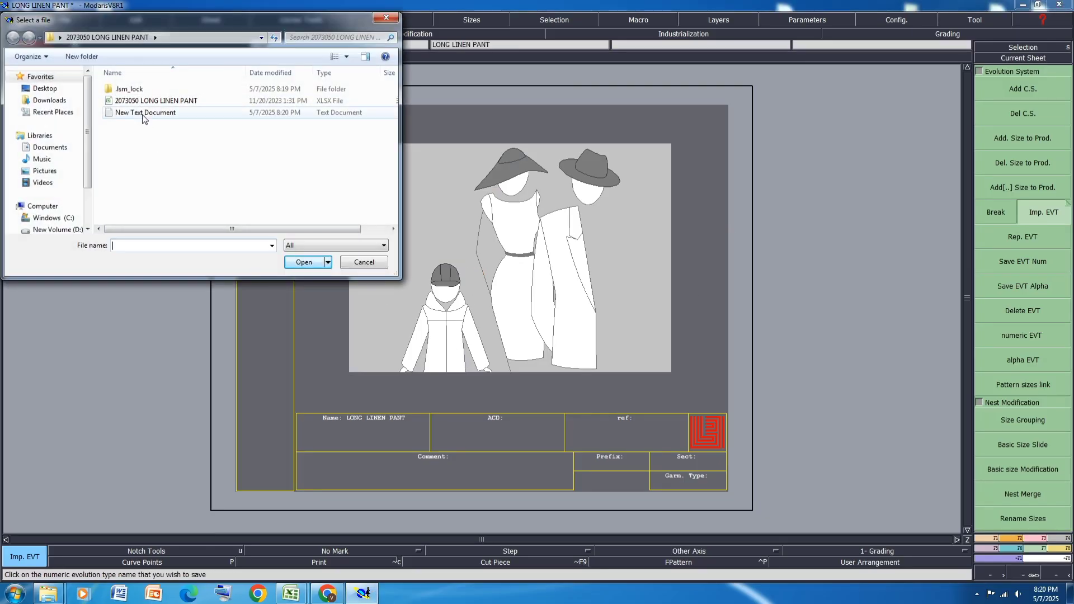
left_click(145, 113)
left_click(303, 259)
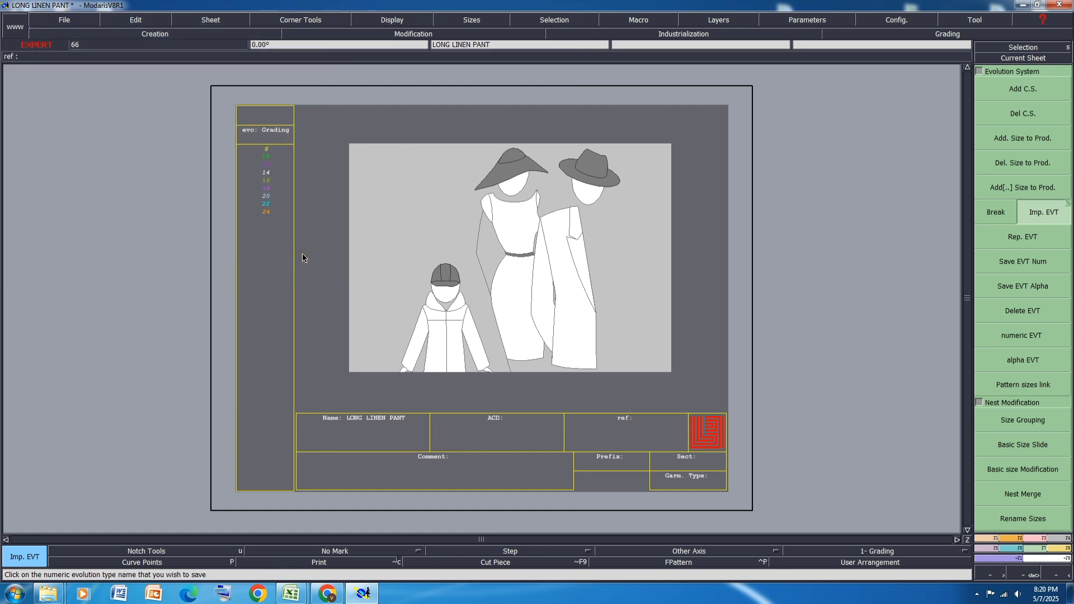
key("space")
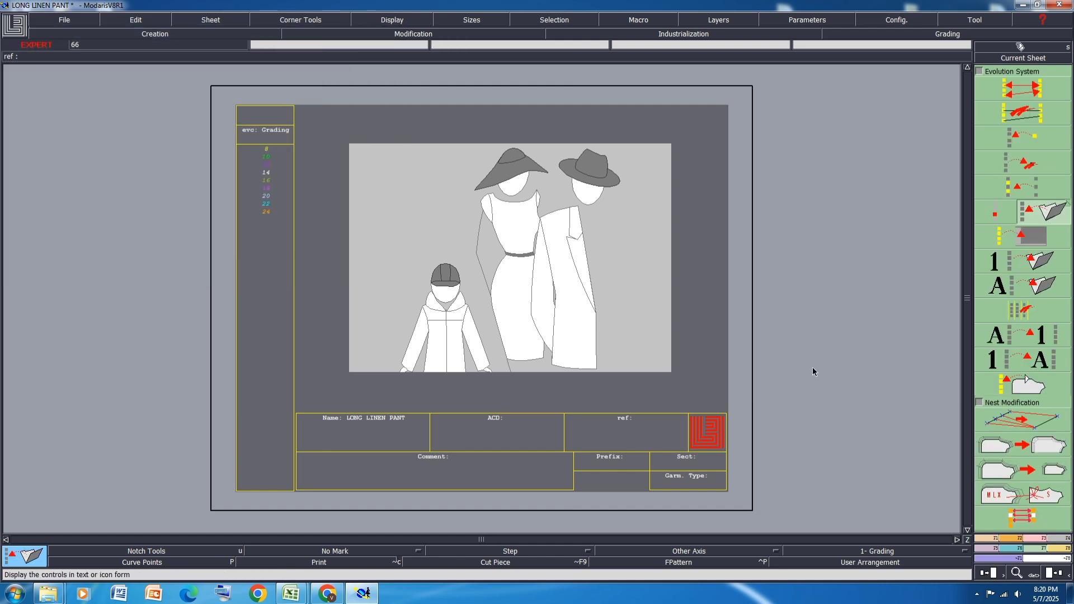
key("space")
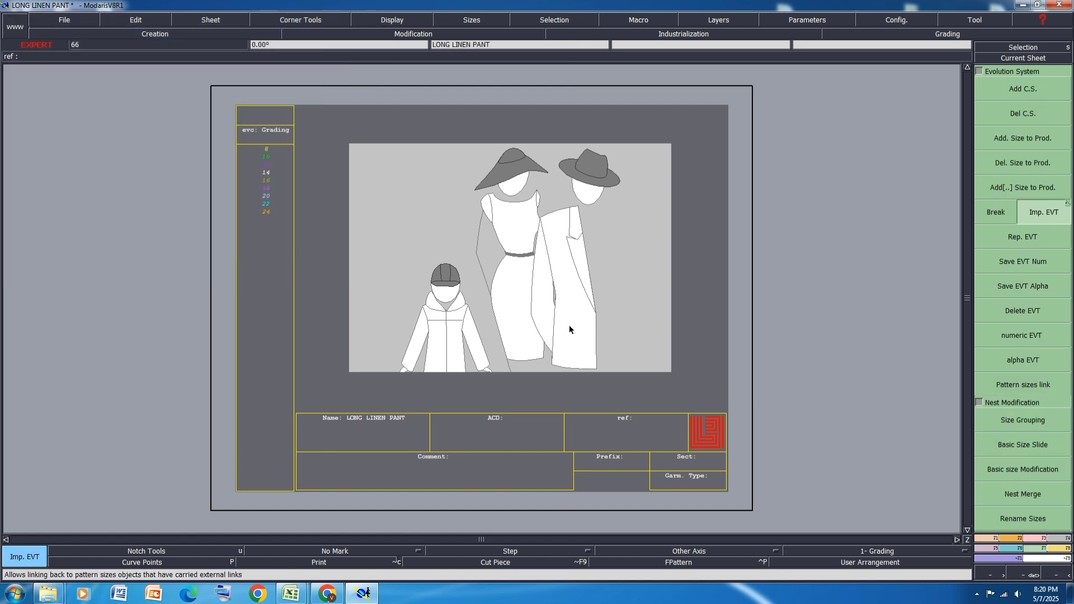
Save the LONG LINEN PANT model in its save directory.
left_click(67, 18)
left_click(106, 75)
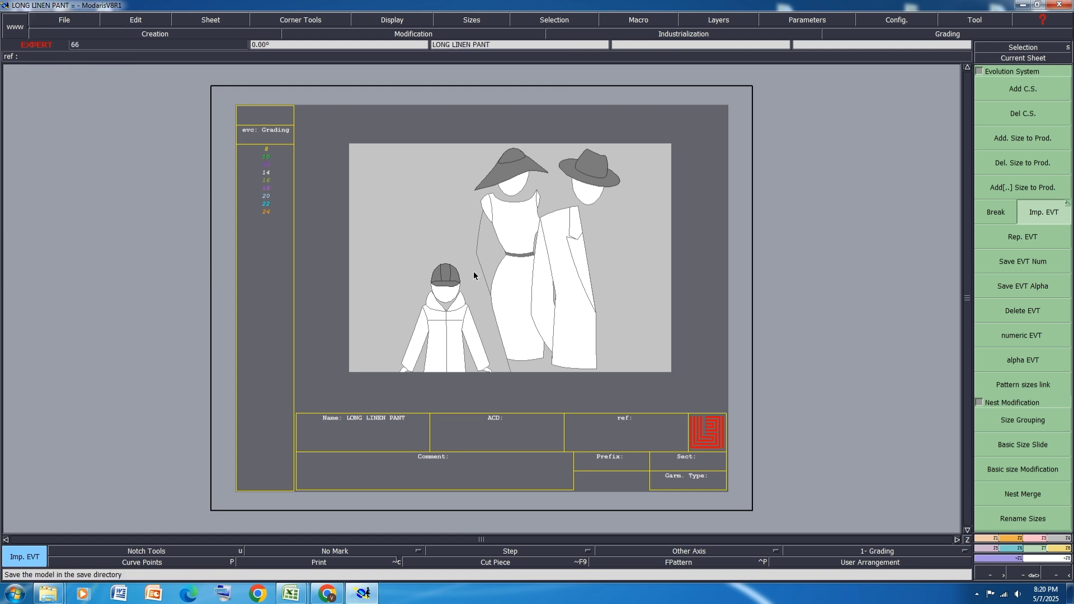
left_click(64, 20)
left_click(72, 66)
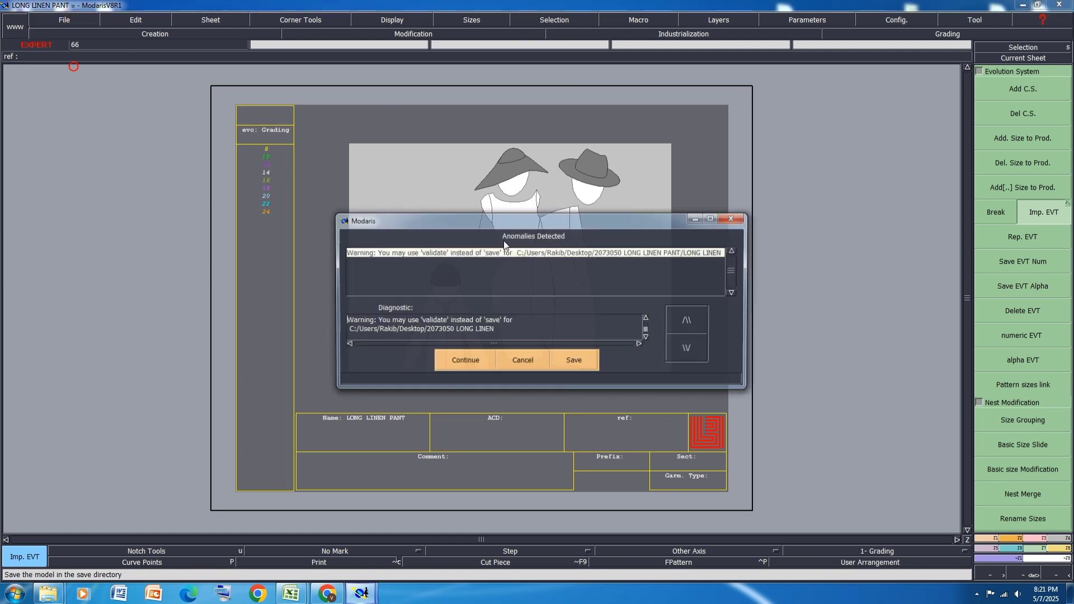
left_click(478, 360)
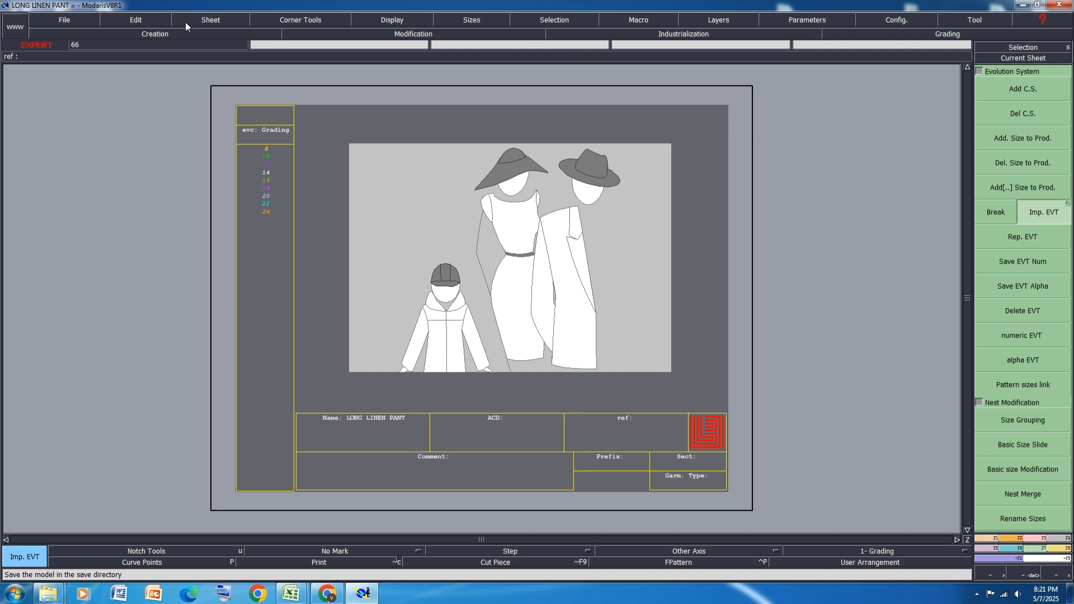
Create a new blank sheet in the model and bring up the point and line creation tools.
left_click(201, 20)
left_click(196, 34)
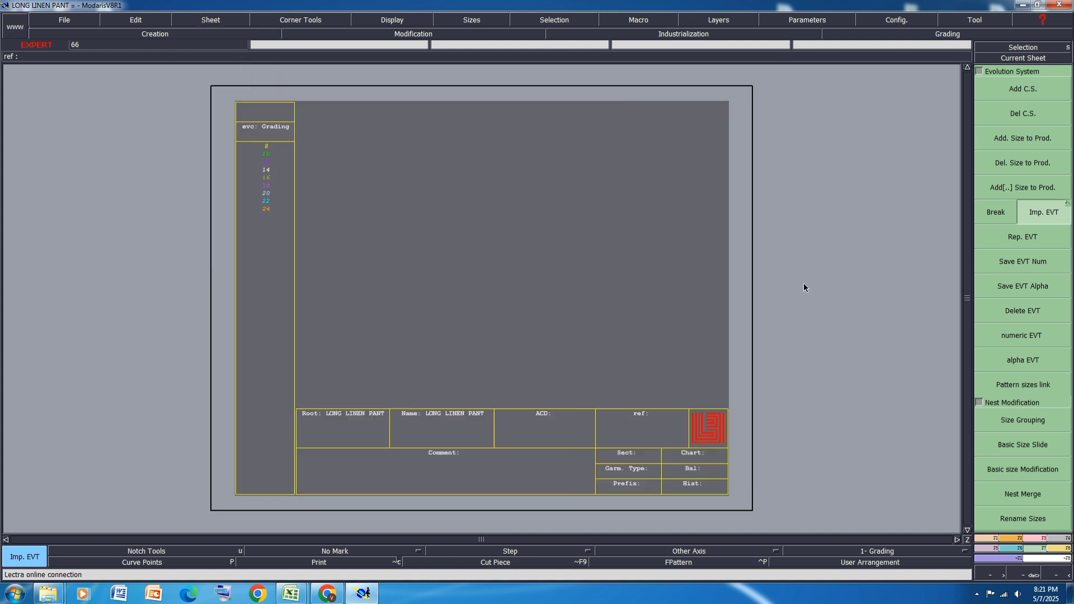
left_click(990, 541)
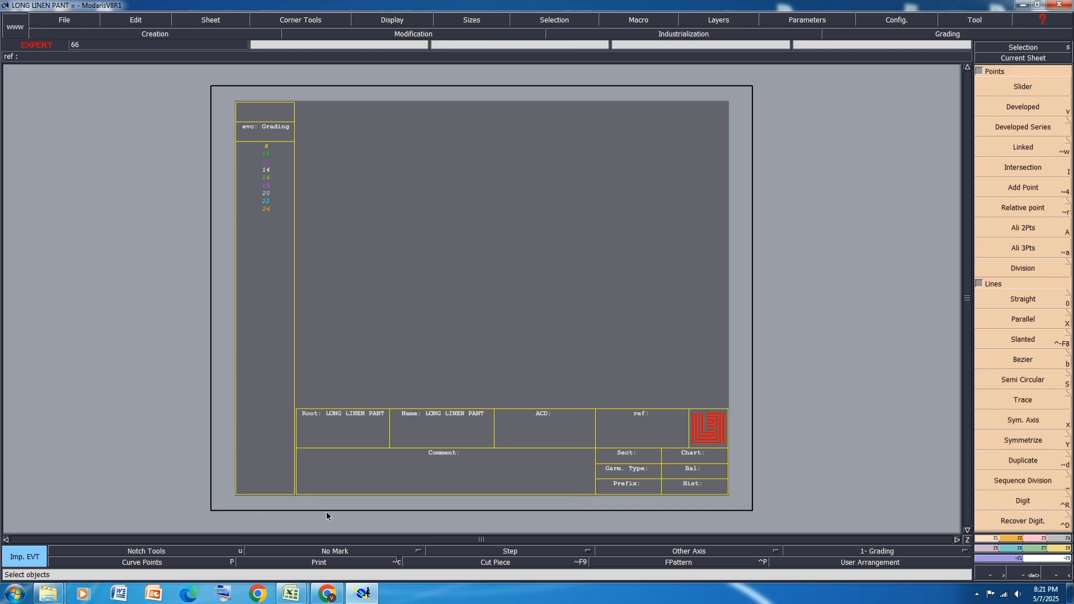
Switch to the Excel size specification and fill the LEG OPENING CIRC. - Long row with yellow, then return to Modaris.
mouse_move(295, 597)
left_click(381, 518)
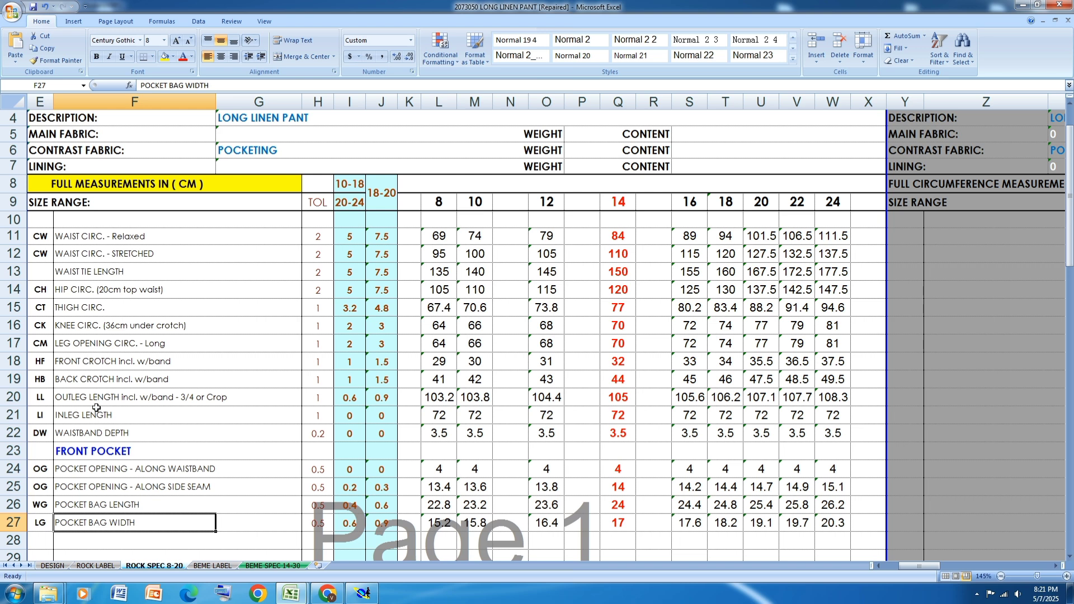
left_click(14, 343)
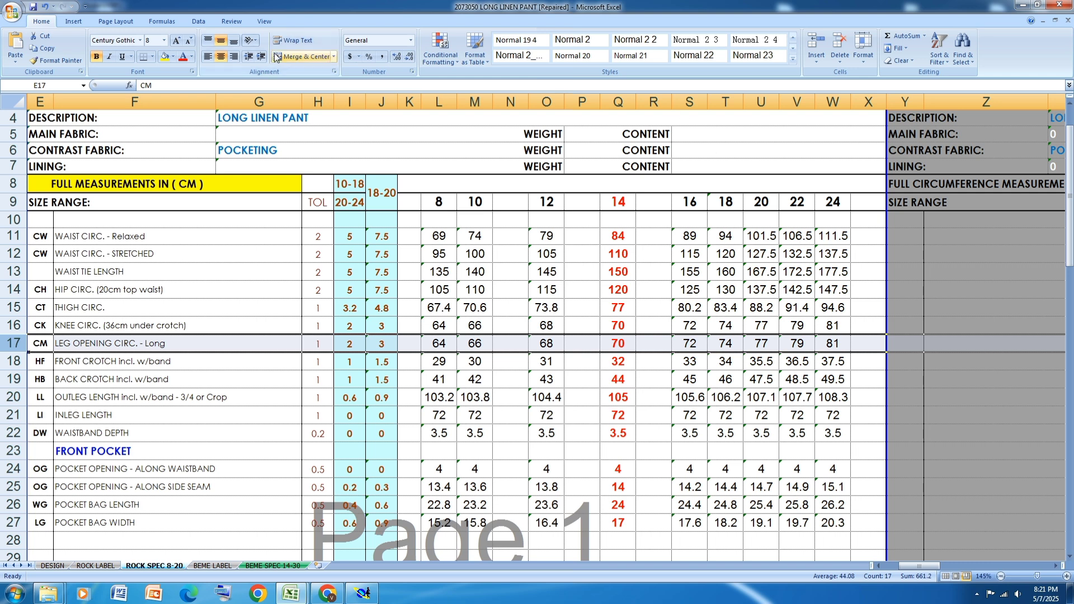
left_click(165, 56)
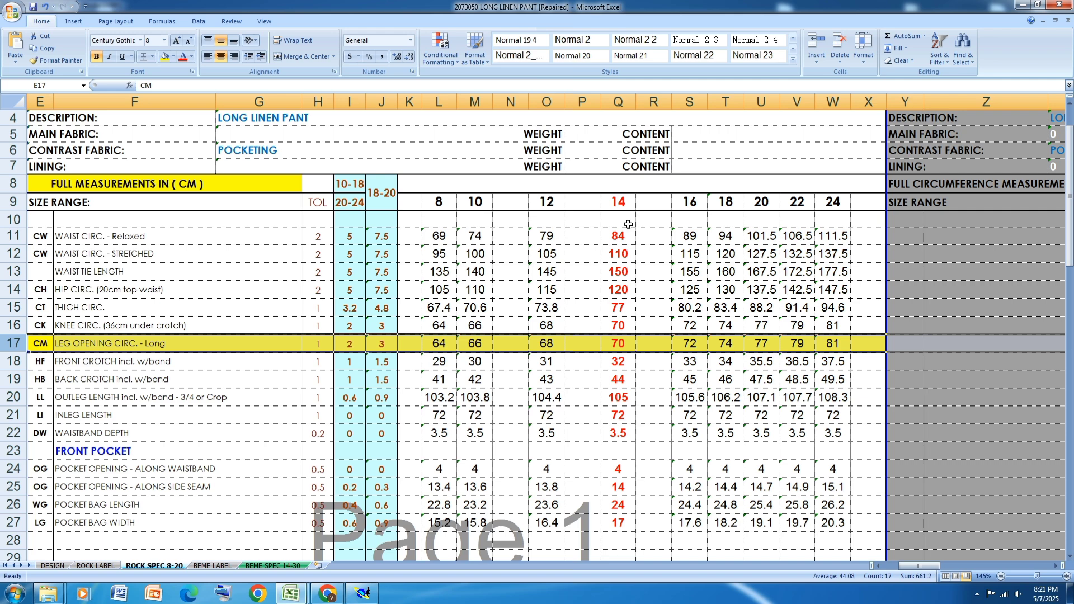
left_click(1022, 5)
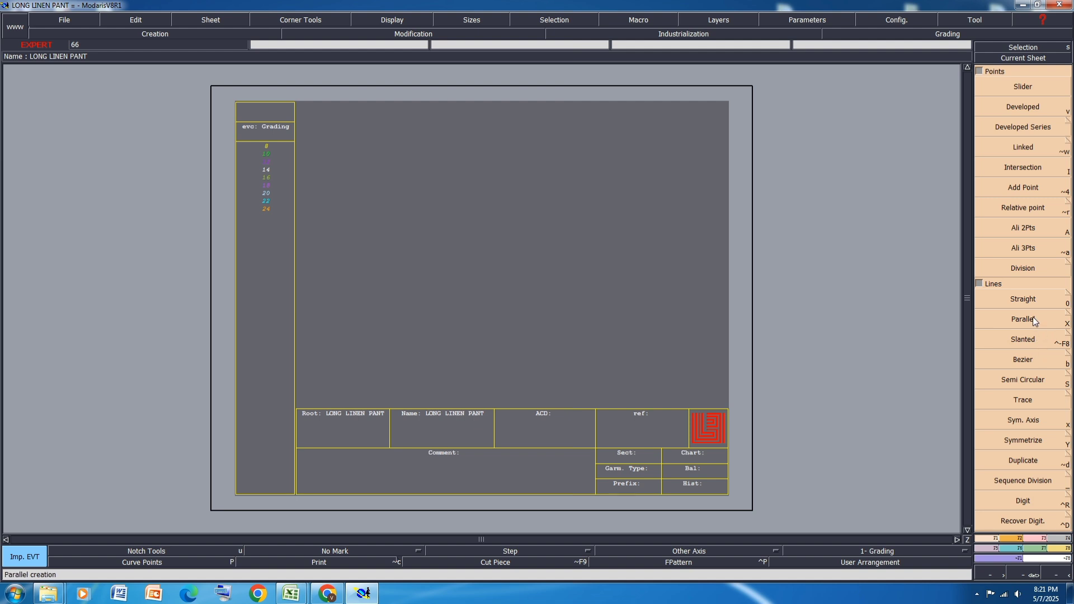
Draw a vertical line on the new sheet with the Bezier tool, using dx 0 and dy 16.25 cm.
left_click(1039, 297)
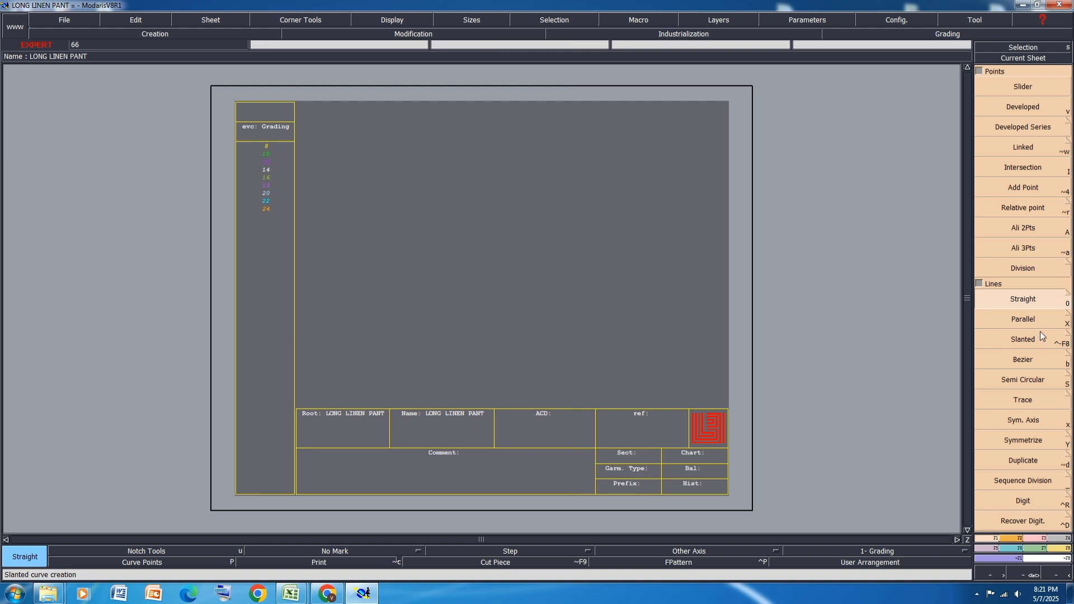
left_click(1027, 361)
left_click(395, 301)
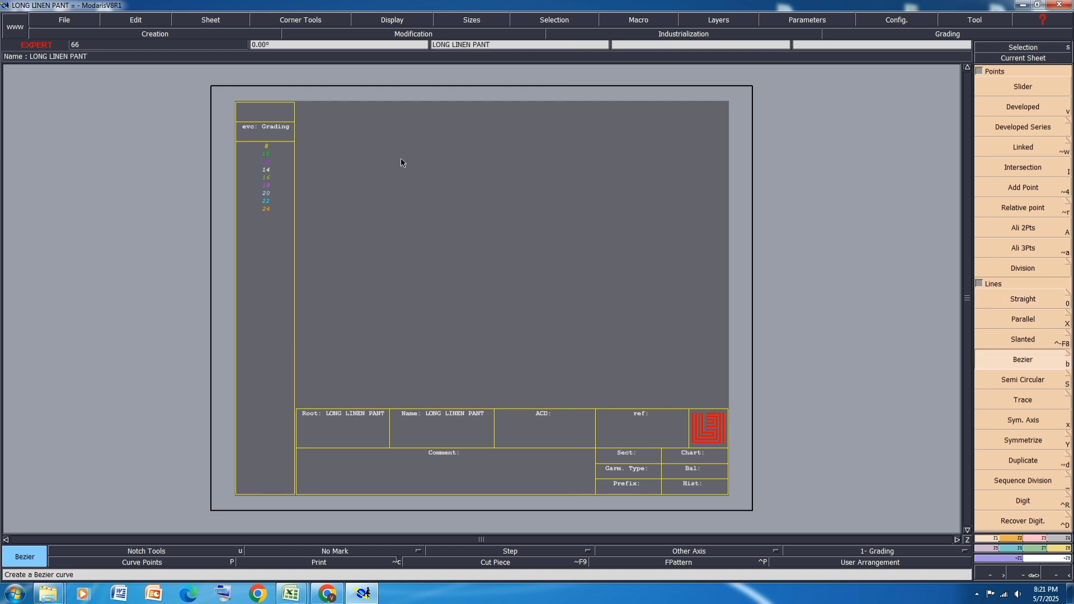
key("Down")
type("0")
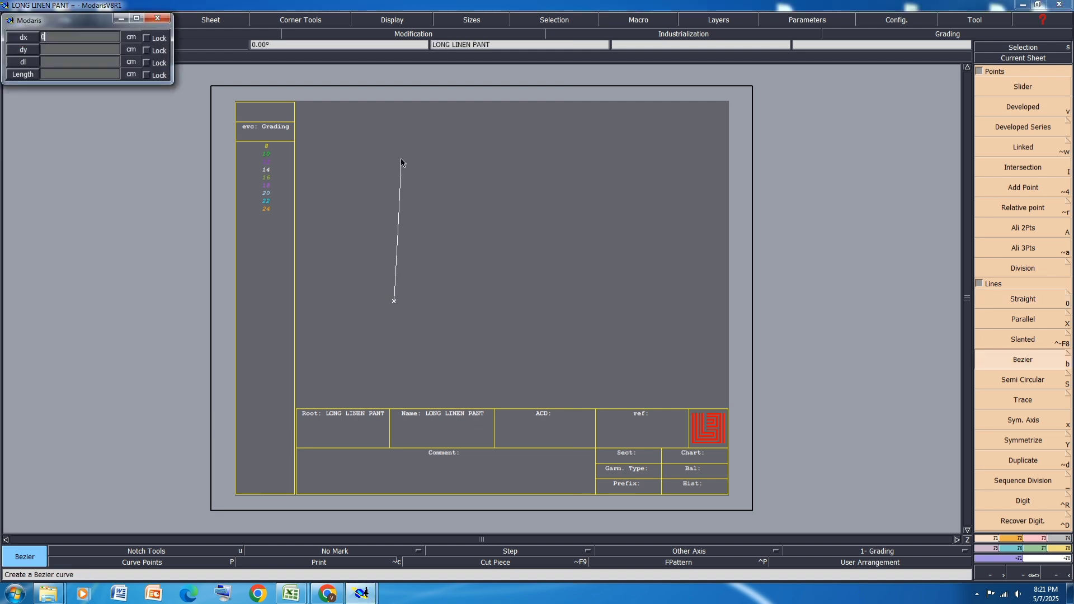
key("Tab")
type("16.25")
key("Return")
left_click(438, 228)
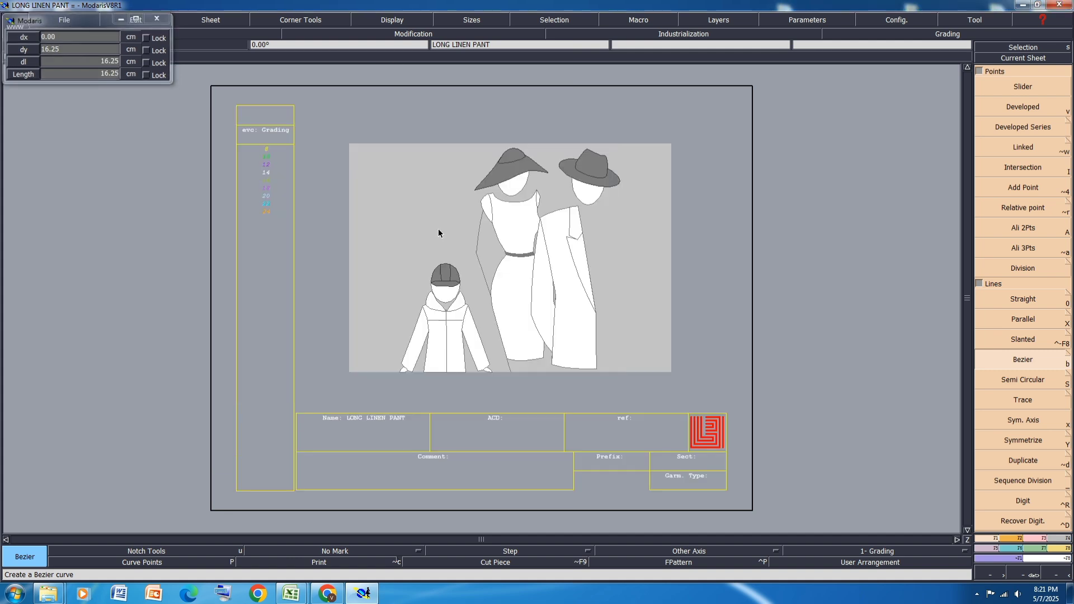
scroll(432, 273, "down", 4)
scroll(433, 278, "up", 6)
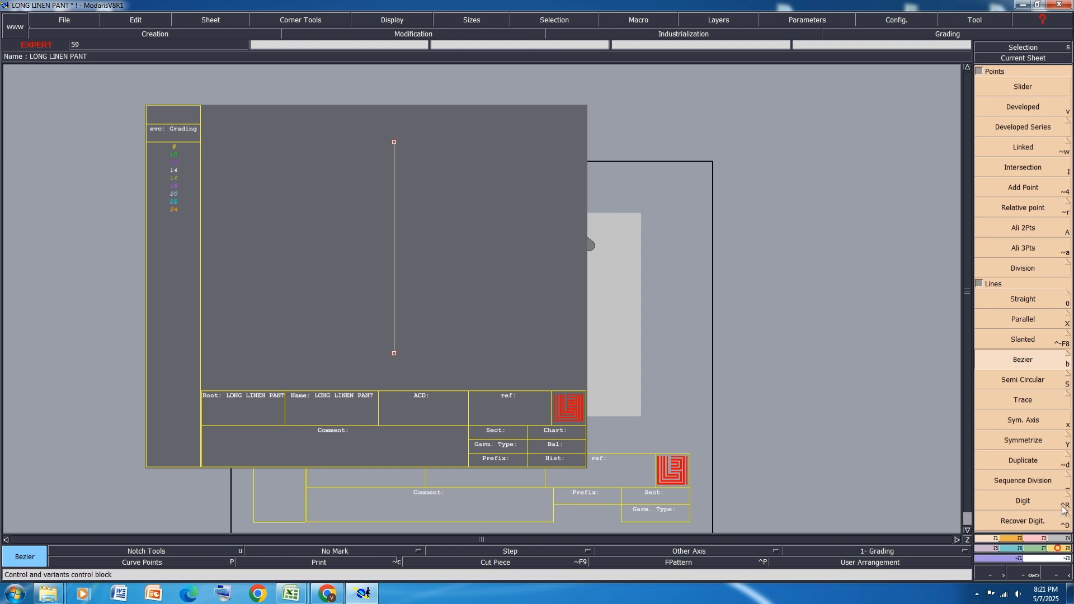
Add a dynamic length measure between the two ends of the vertical line and arrange all sheets on the desk.
left_click(1062, 549)
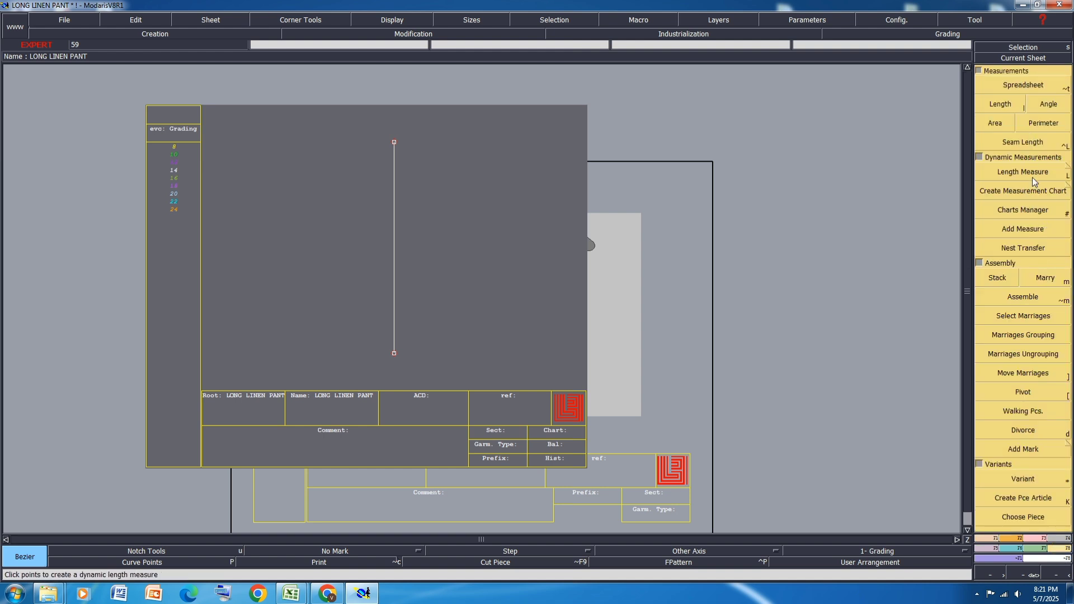
left_click(1032, 172)
left_click(394, 142)
left_click(394, 353)
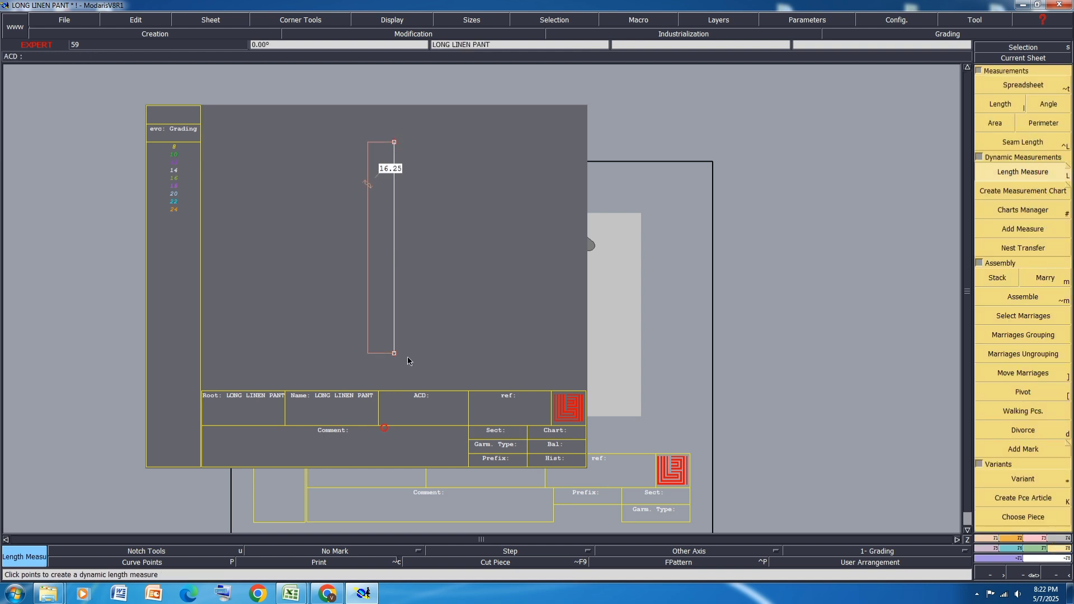
key("j")
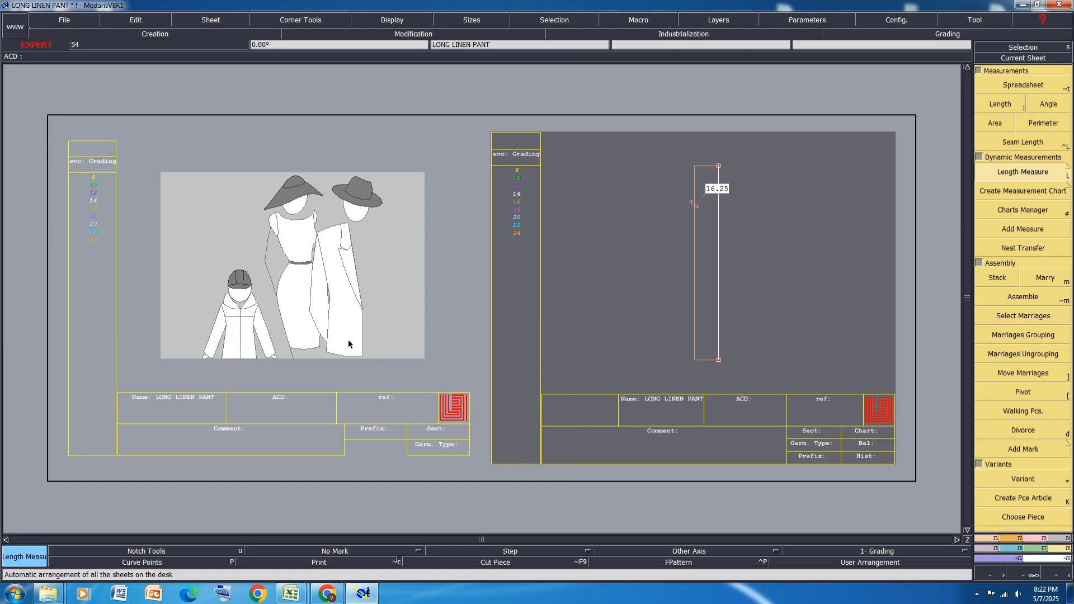
Check the size 14 leg opening circumference in the Excel size specification and return to Modaris.
mouse_move(304, 591)
left_click(355, 517)
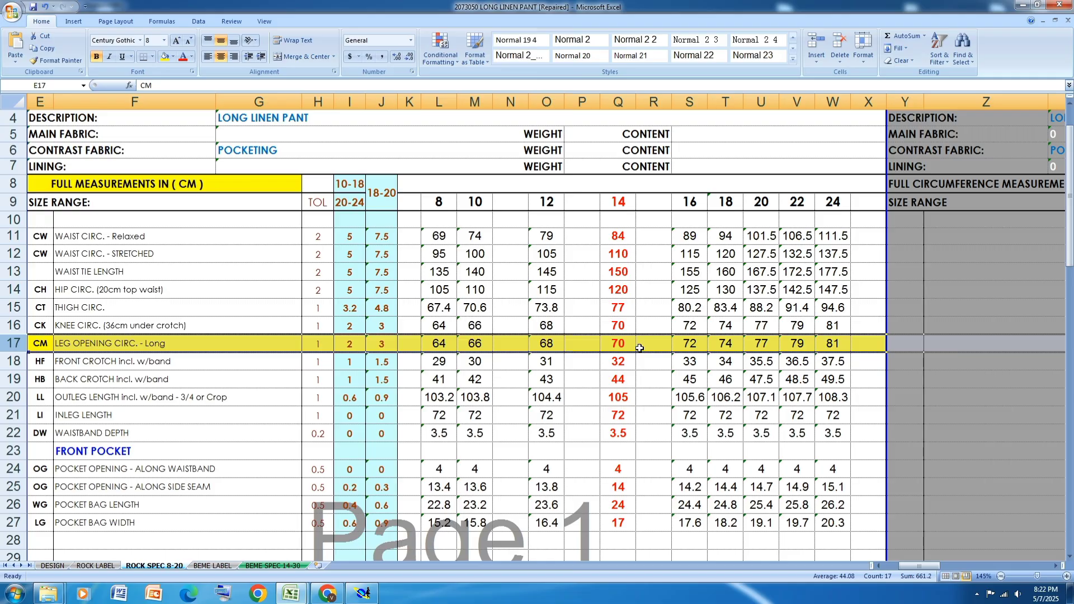
left_click(363, 593)
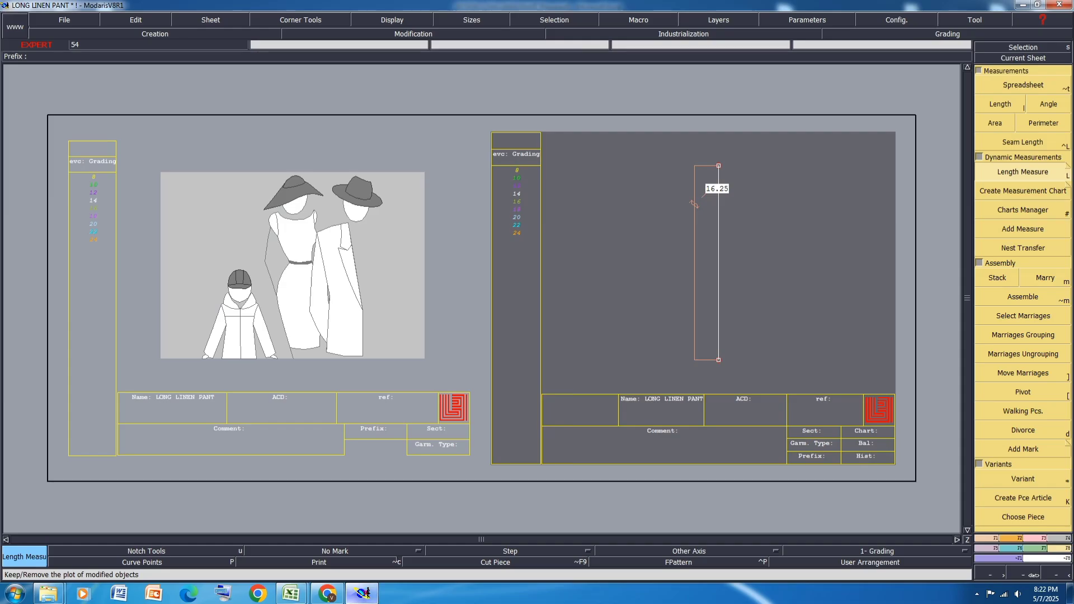
Lengthen the vertical line by 16.25 cm at its lower end with the straight line length adjustment.
left_click(717, 315)
left_click(717, 312)
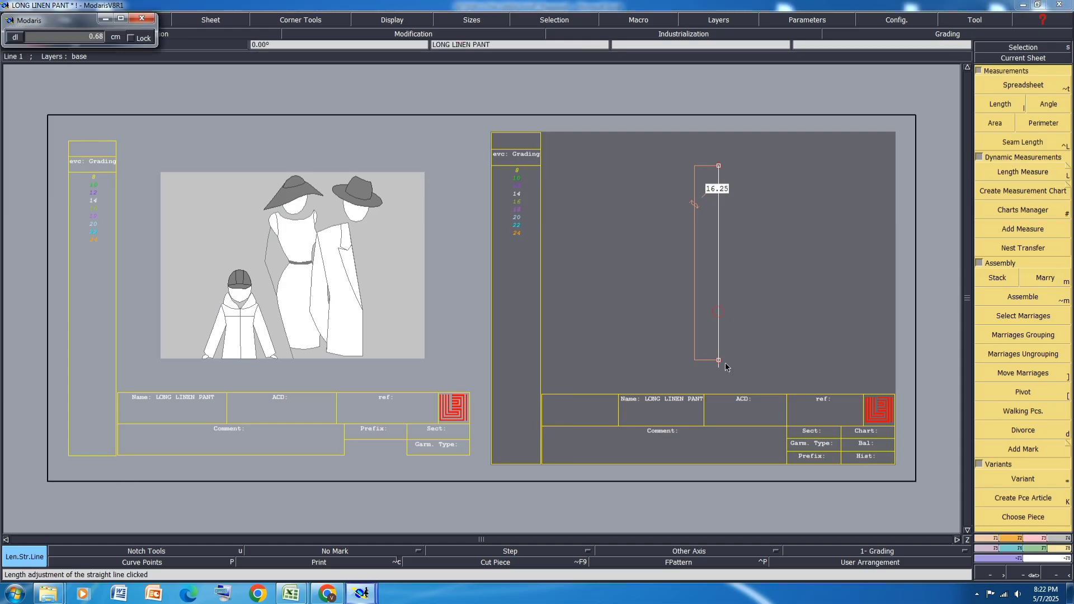
key("Down")
type("16.25")
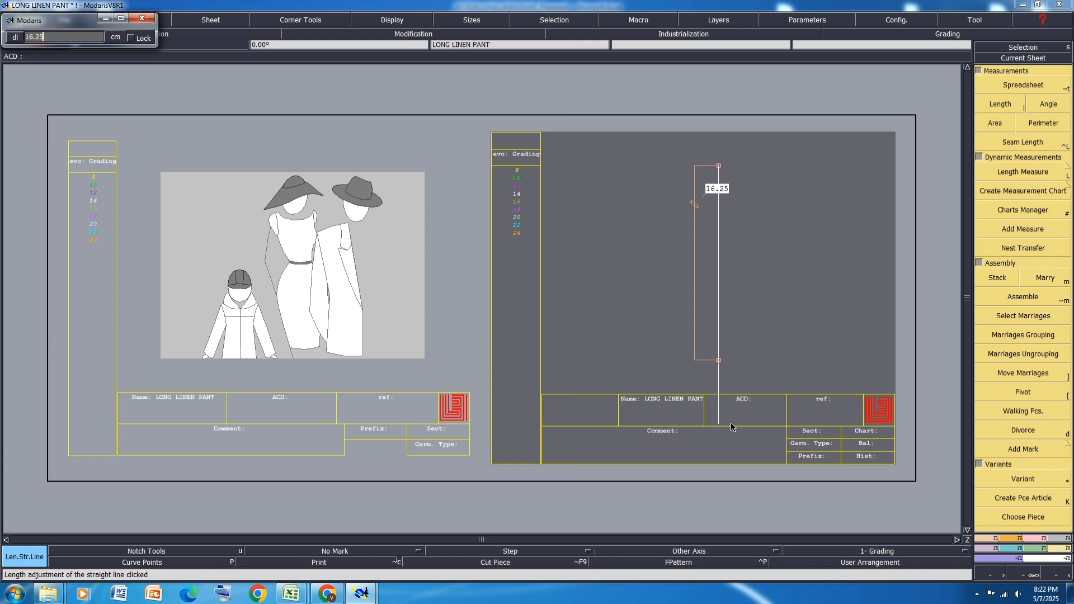
key("Return")
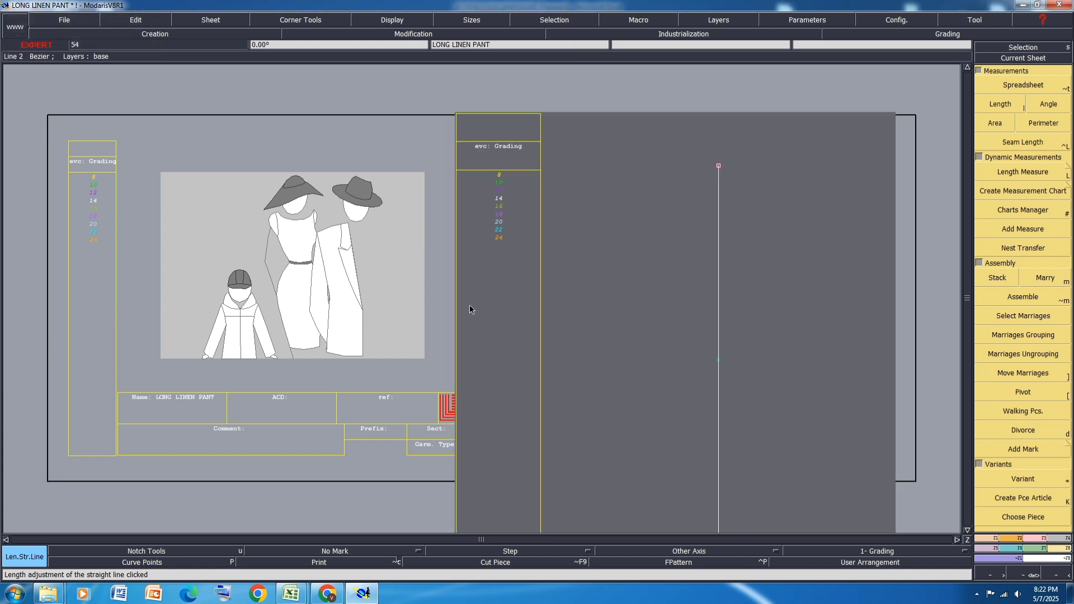
Save the LONG LINEN PANT model, continuing past the anomalies dialog.
key("Home")
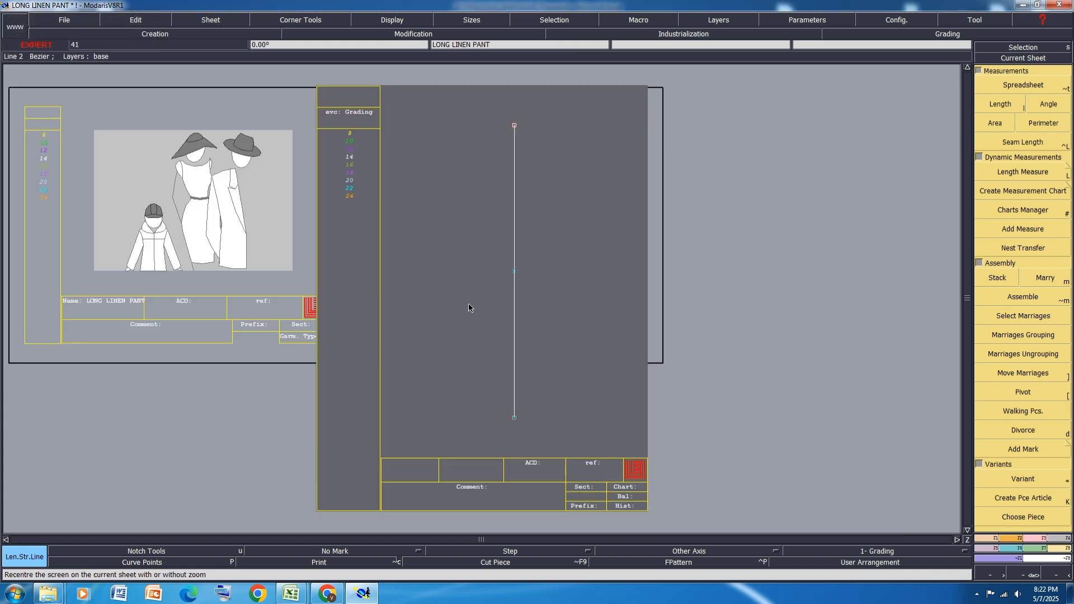
key("ctrl+s")
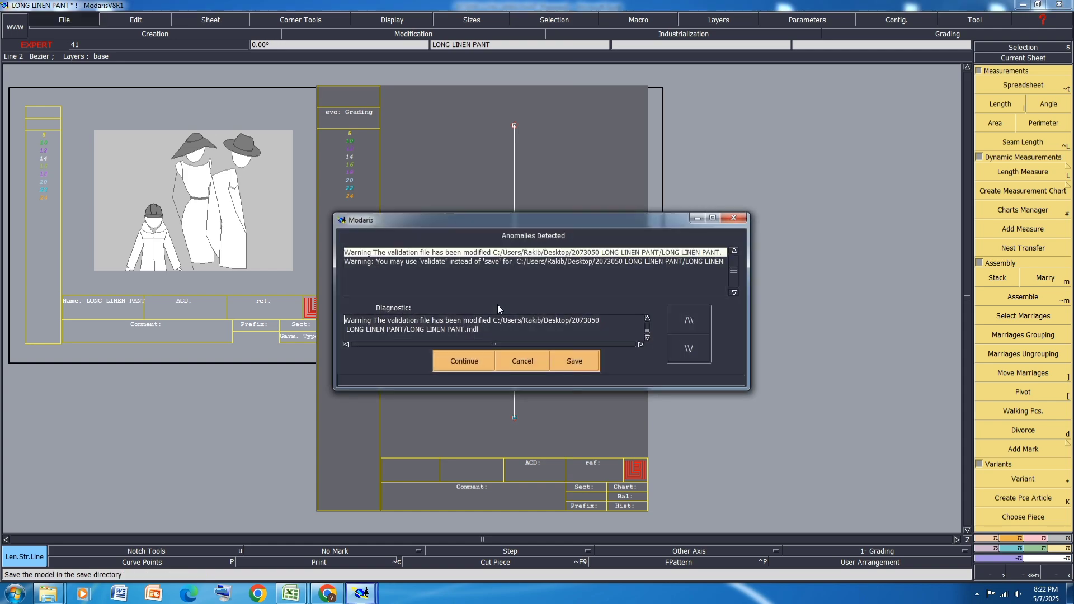
left_click(465, 359)
Highlight the inleg length row in yellow in the Excel size specification and return to Modaris.
mouse_move(291, 594)
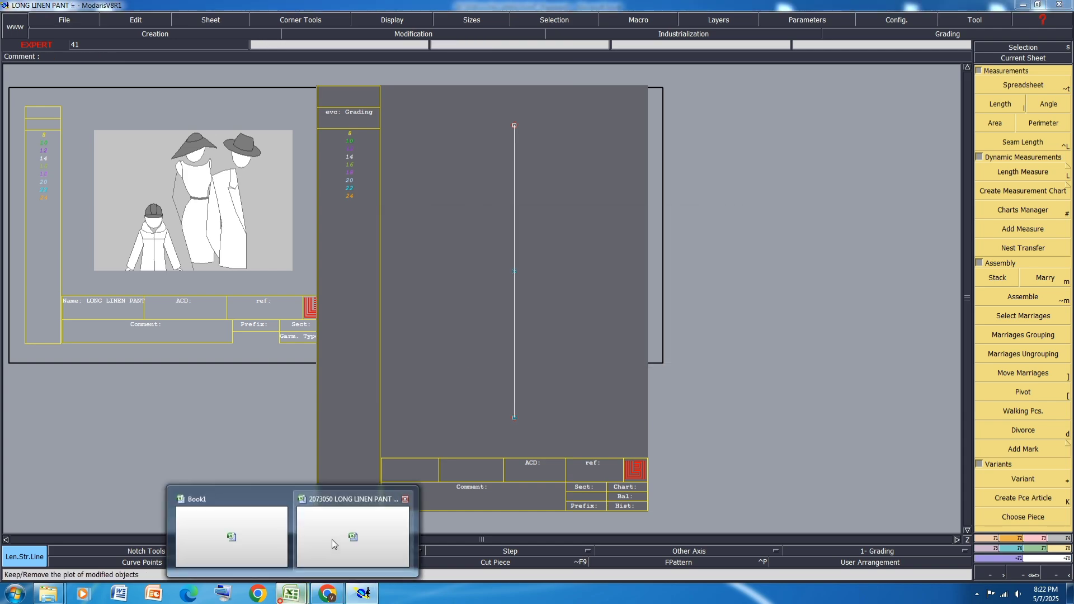
left_click(356, 528)
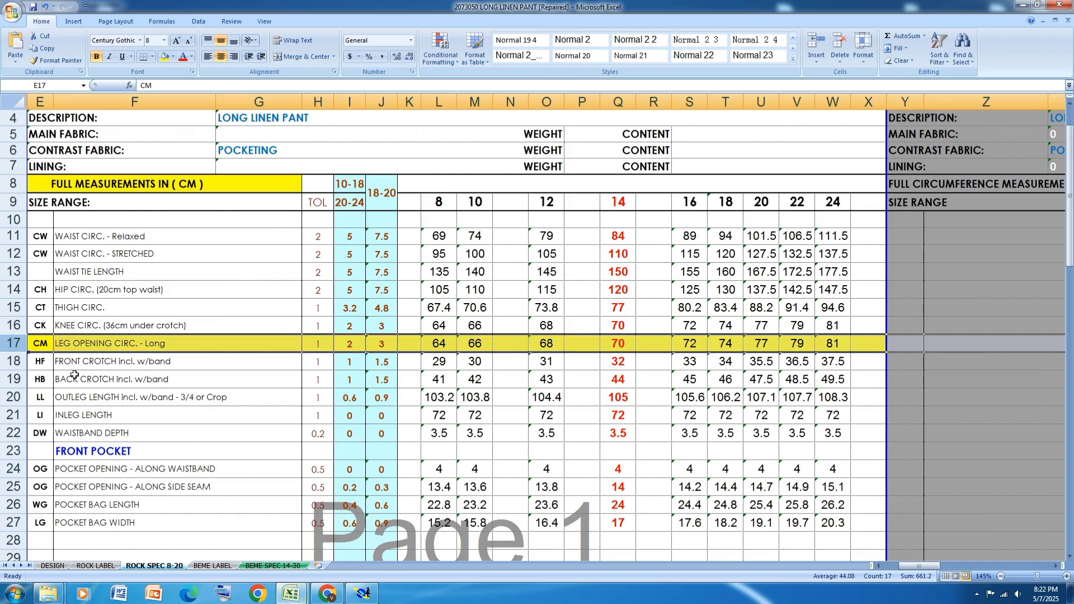
left_click(13, 415)
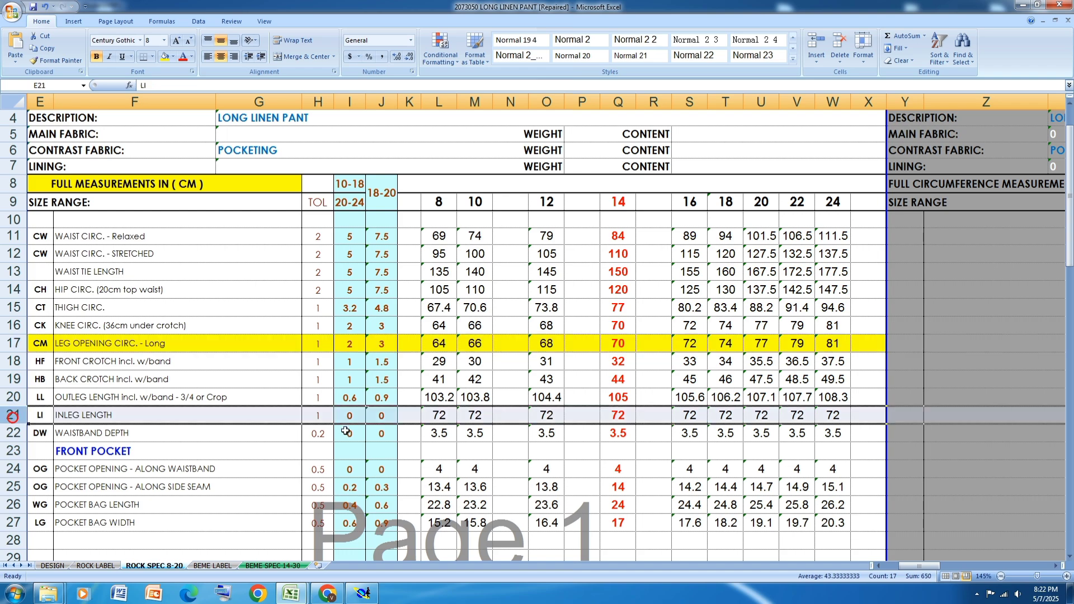
left_click(362, 594)
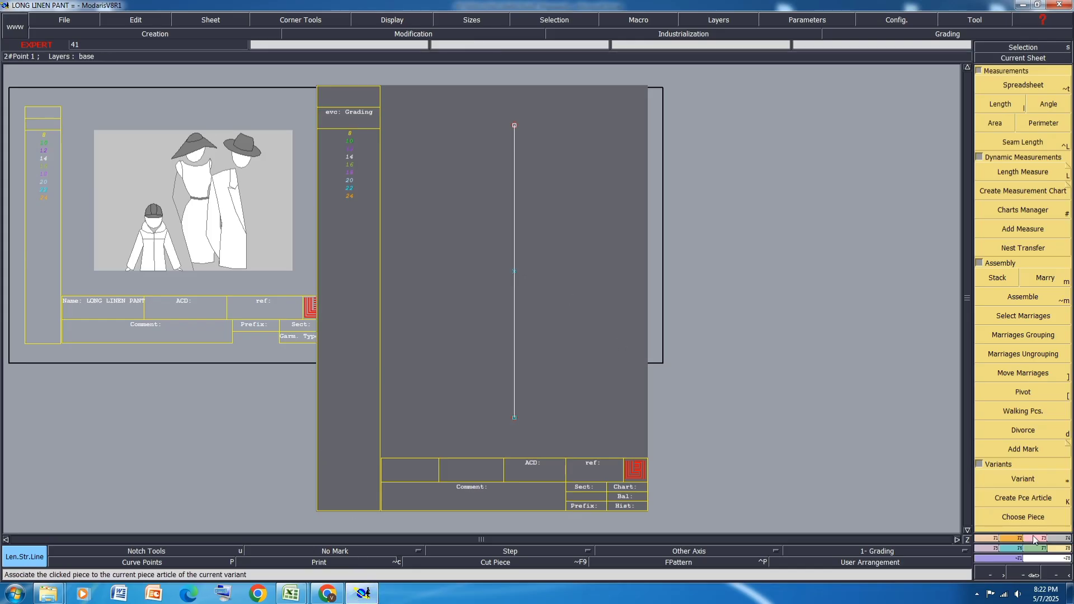
Draw a horizontal straight line from the vertical line's middle point with dx 72 and dy 0 cm.
key("F1")
left_click(1026, 302)
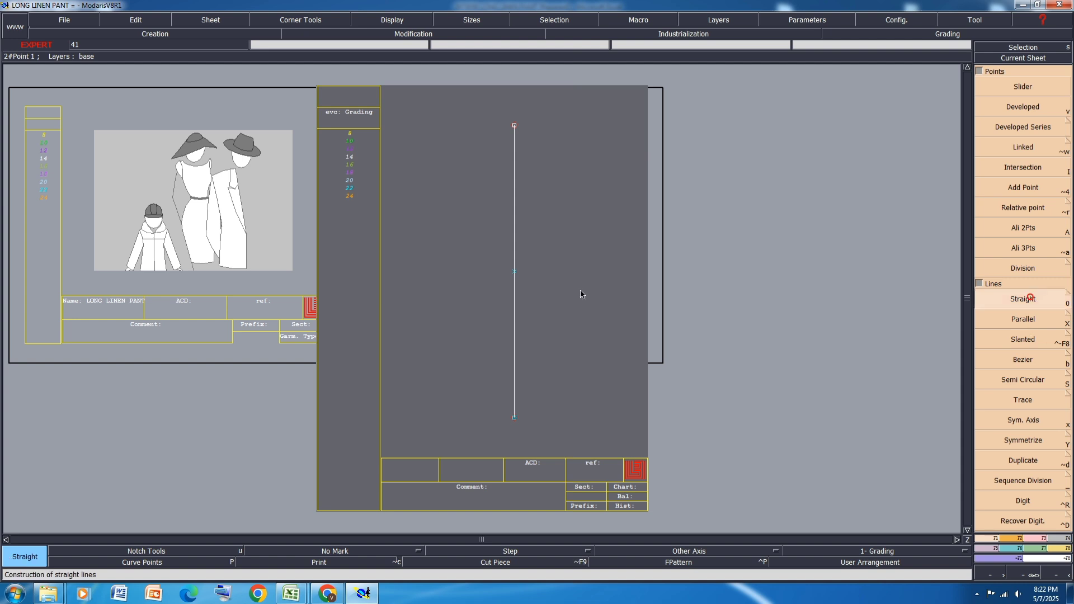
left_click(514, 272)
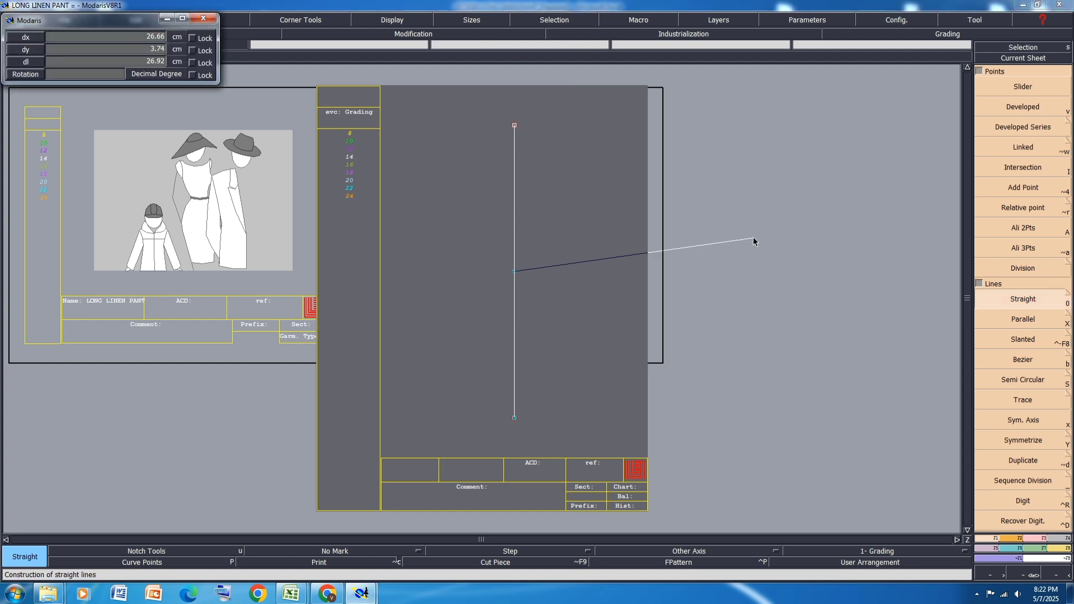
key("Down")
type("72")
key("Down")
type("0")
key("Return")
key("Home")
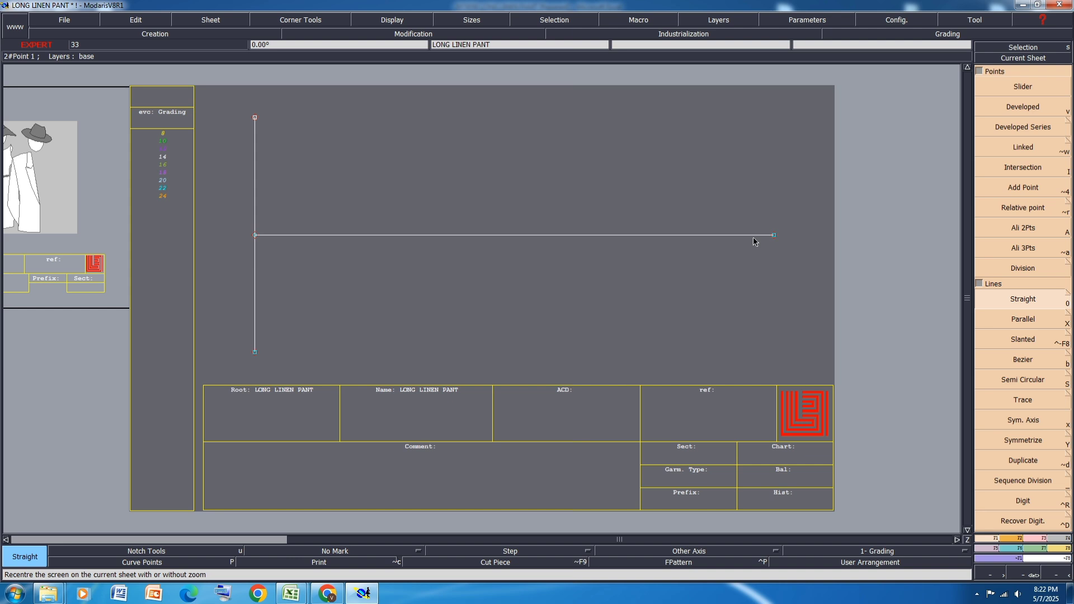
Save the model, hide the sheets' title blocks and fit all sheets in the view.
key("ctrl+s")
left_click(488, 358)
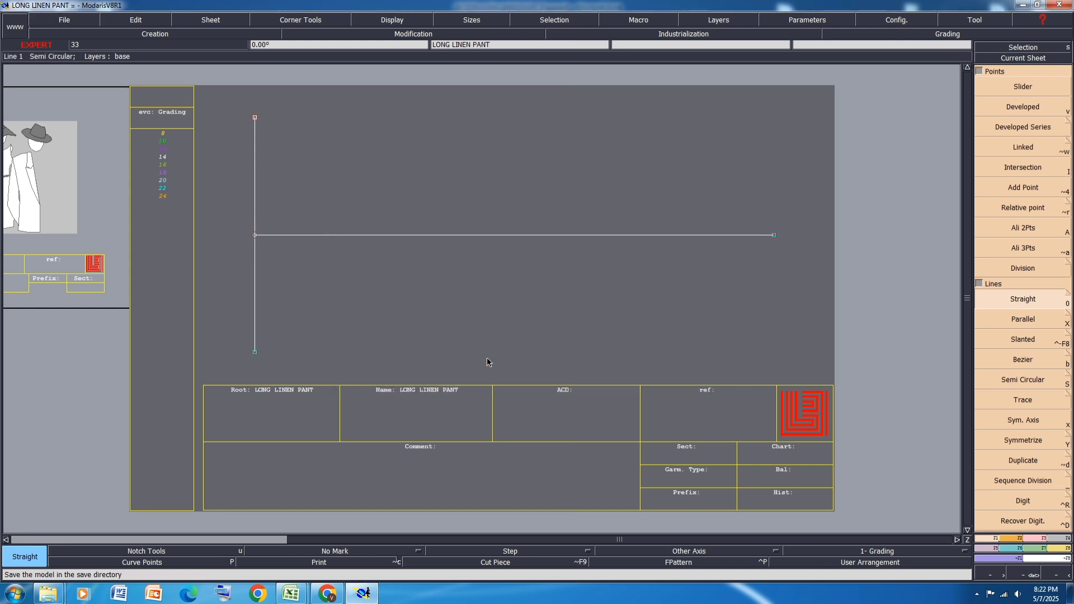
key("ctrl+u")
key("8")
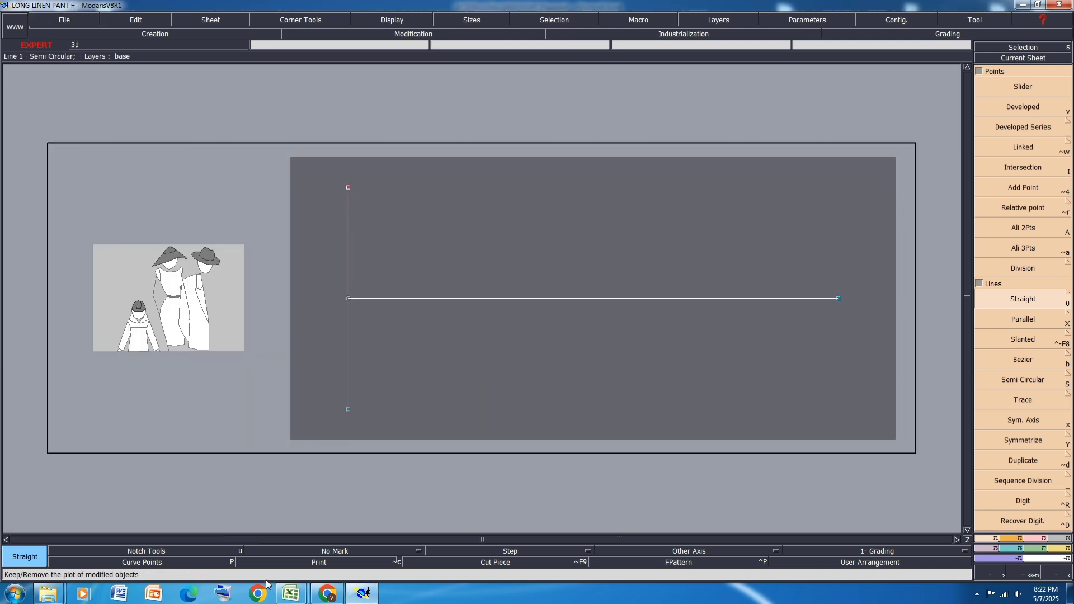
Highlight the knee circumference row in yellow in the Excel size specification and return to Modaris.
left_click(391, 517)
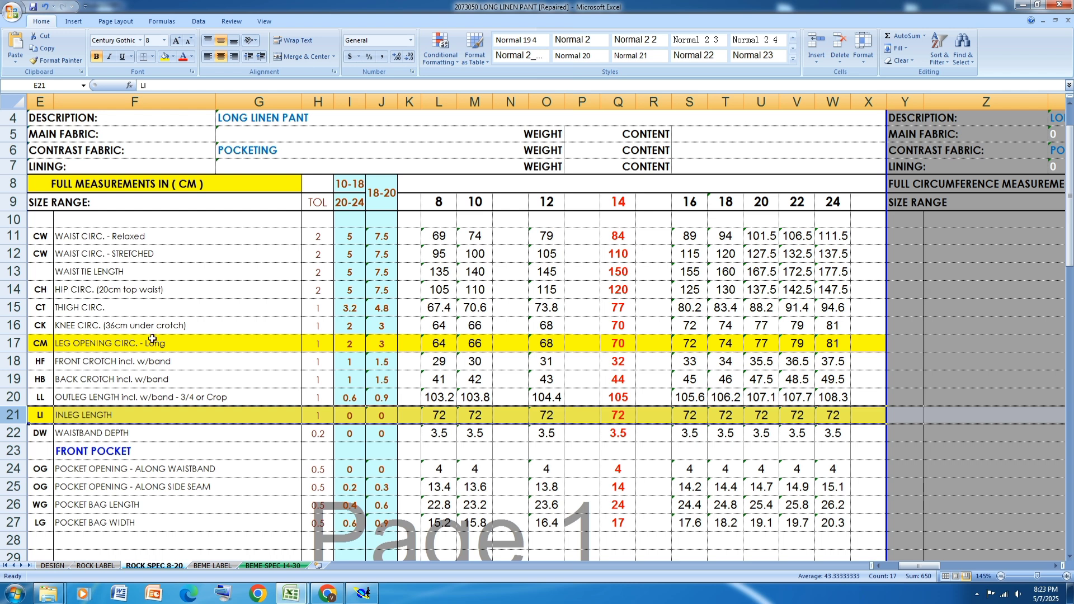
left_click(33, 327)
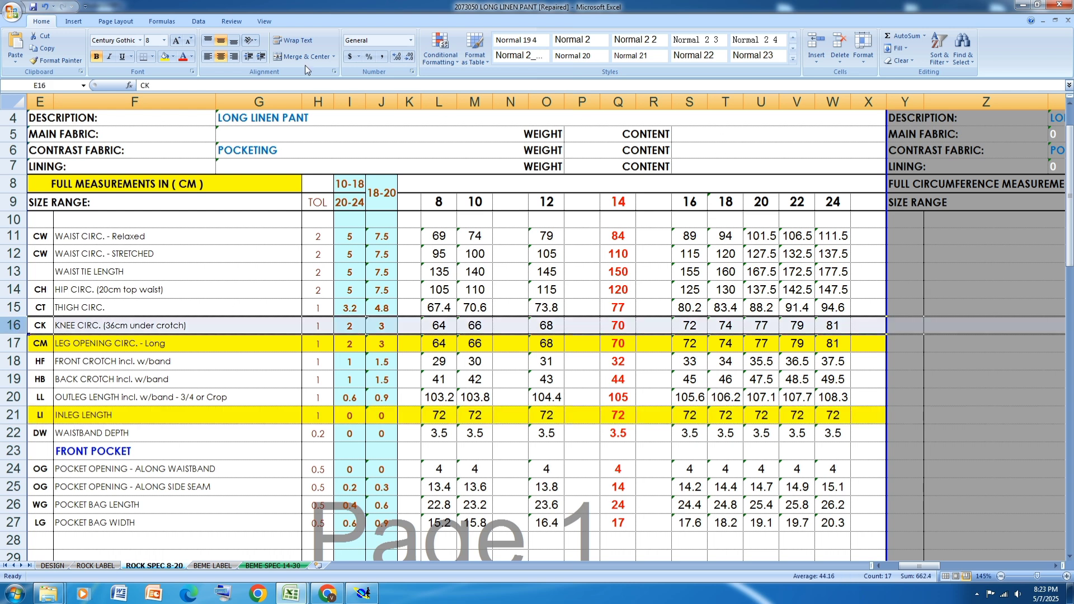
left_click(165, 56)
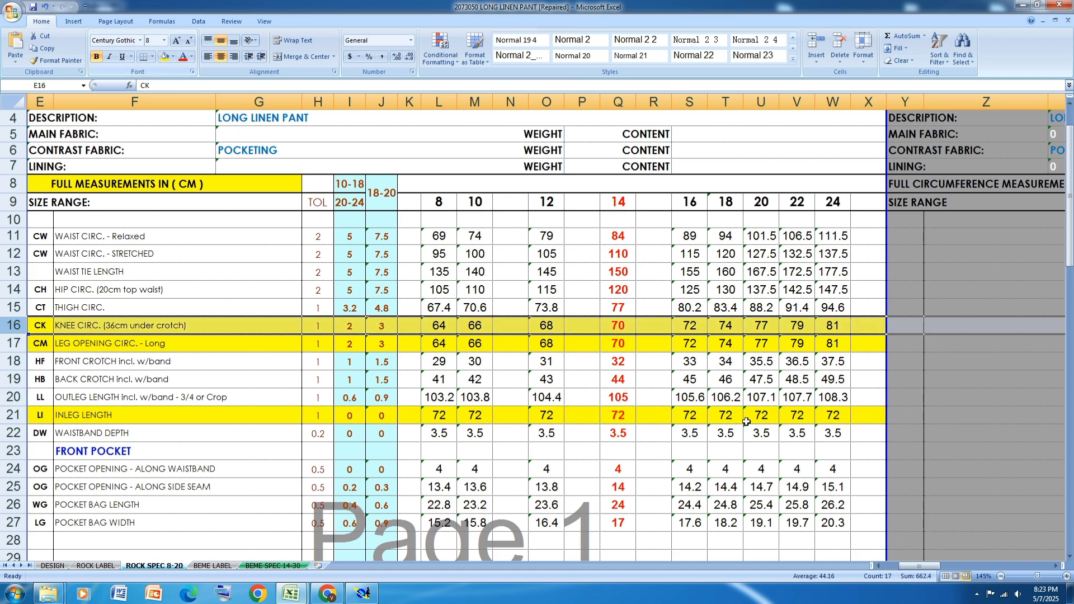
left_click(362, 594)
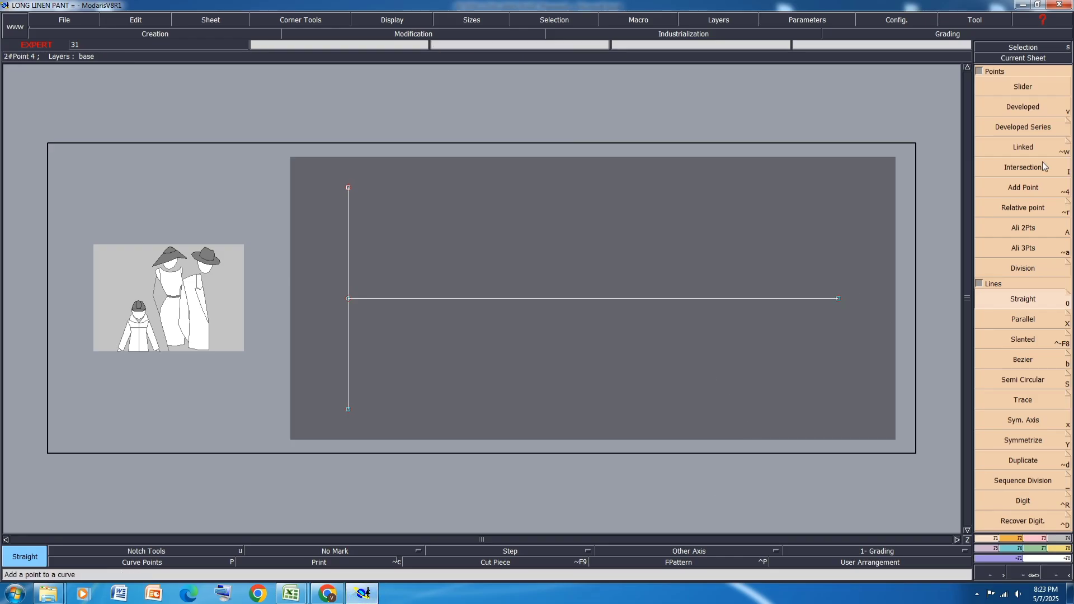
Place a developed point on the horizontal line at a curve length of -36 cm from its right end.
left_click(1022, 106)
left_click(828, 302)
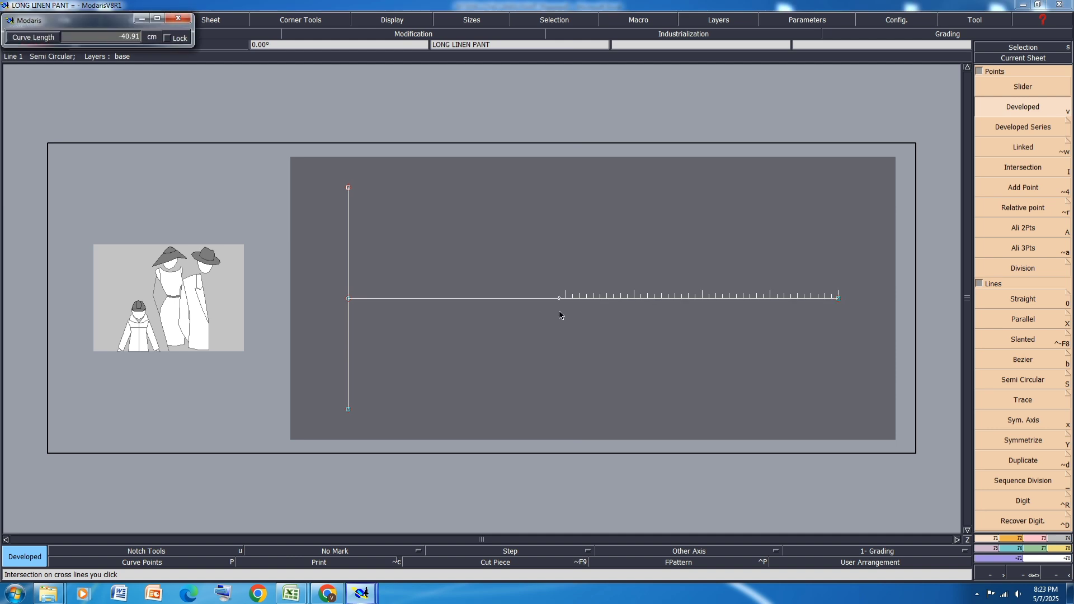
key("Down")
type("-36")
key("Return")
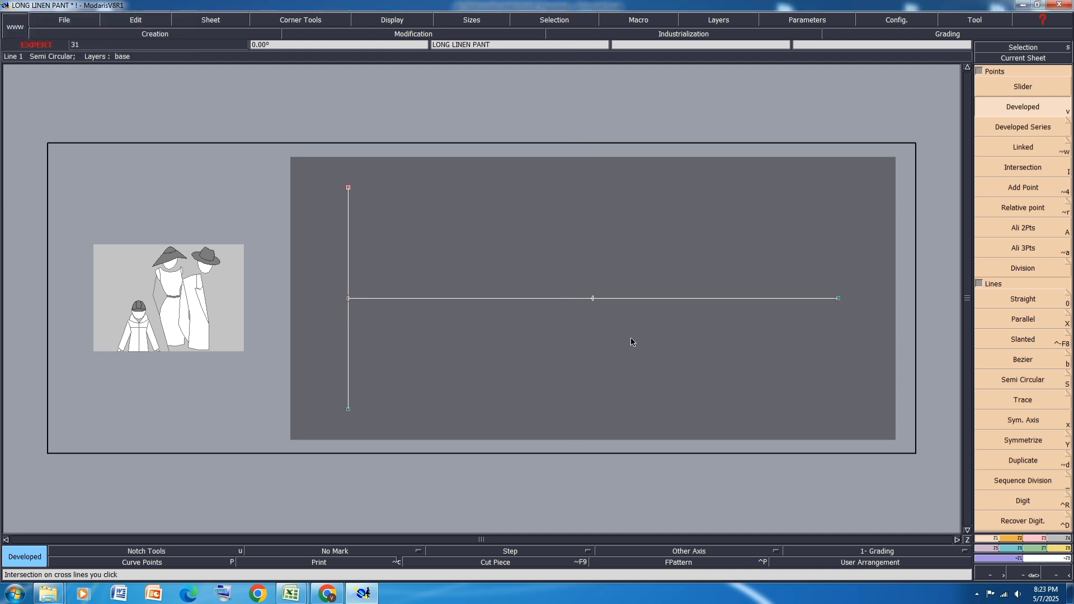
Insert the developed point into the horizontal line with Insert Point.
left_click(1037, 537)
left_click(1033, 320)
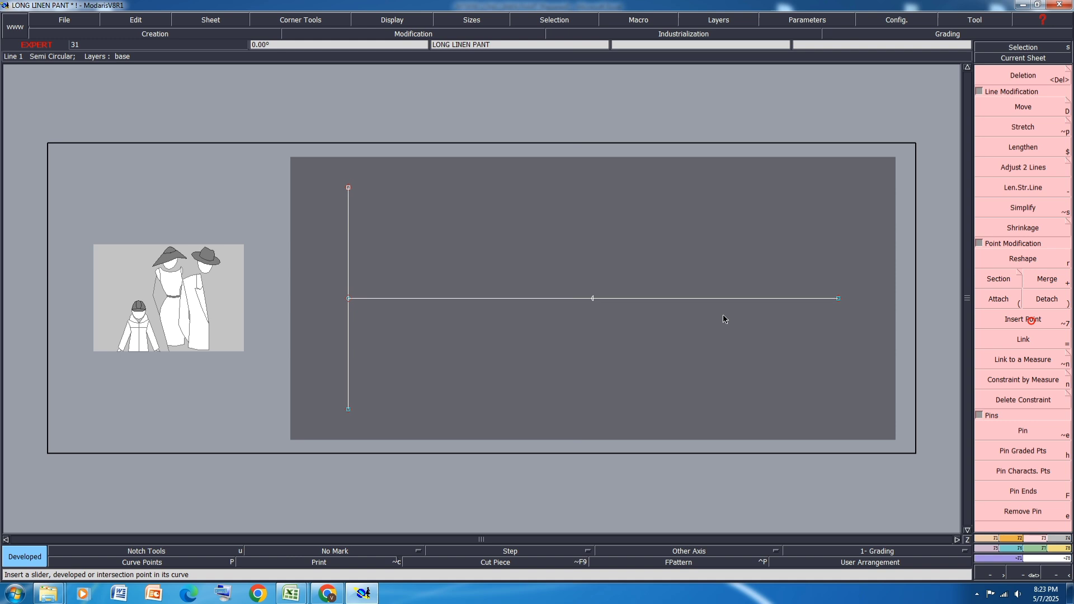
left_click(594, 301)
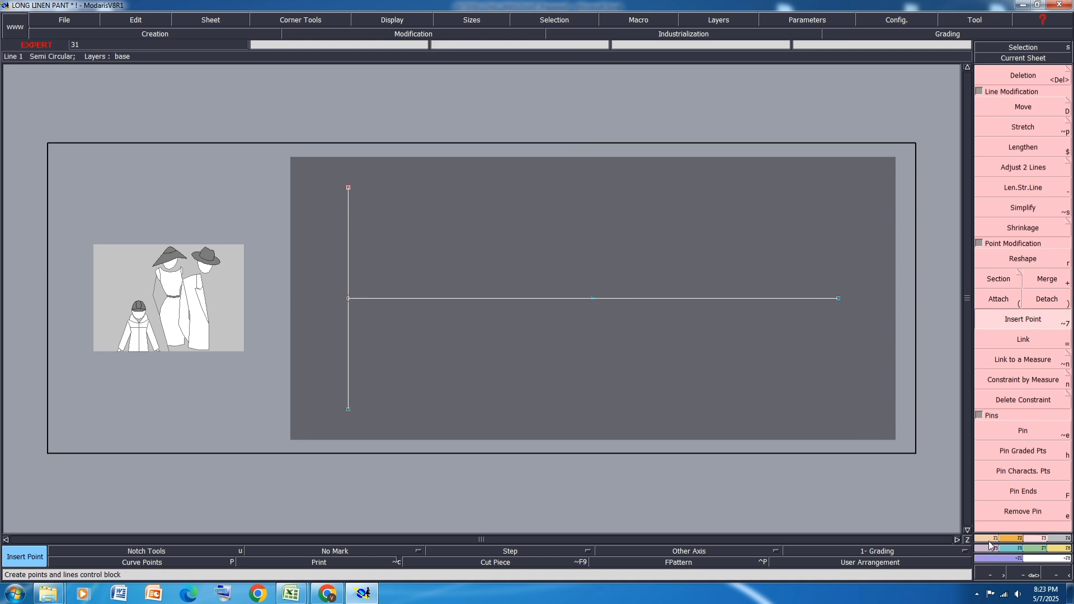
Draw a vertical Bezier line upward from the inserted knee point with dx 0 and dy 16.25 cm.
key("F1")
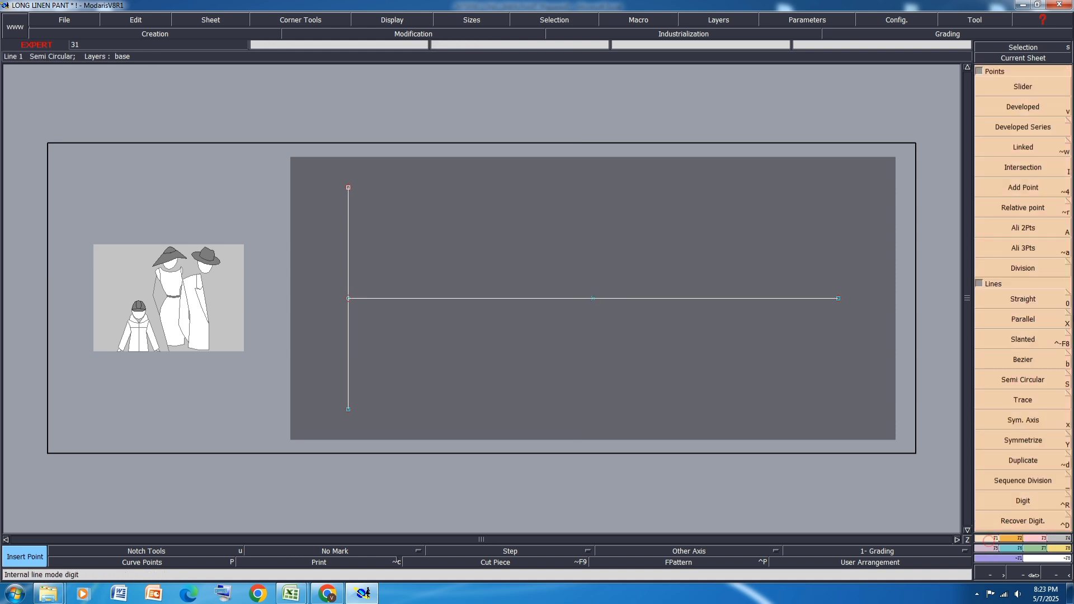
left_click(1026, 361)
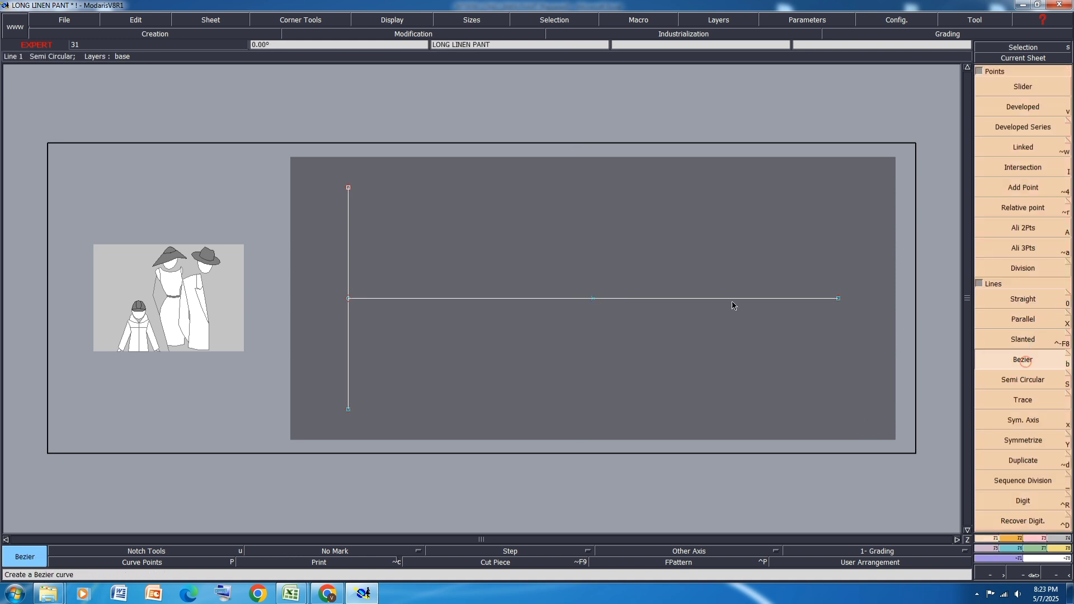
left_click(593, 299)
left_click(593, 201)
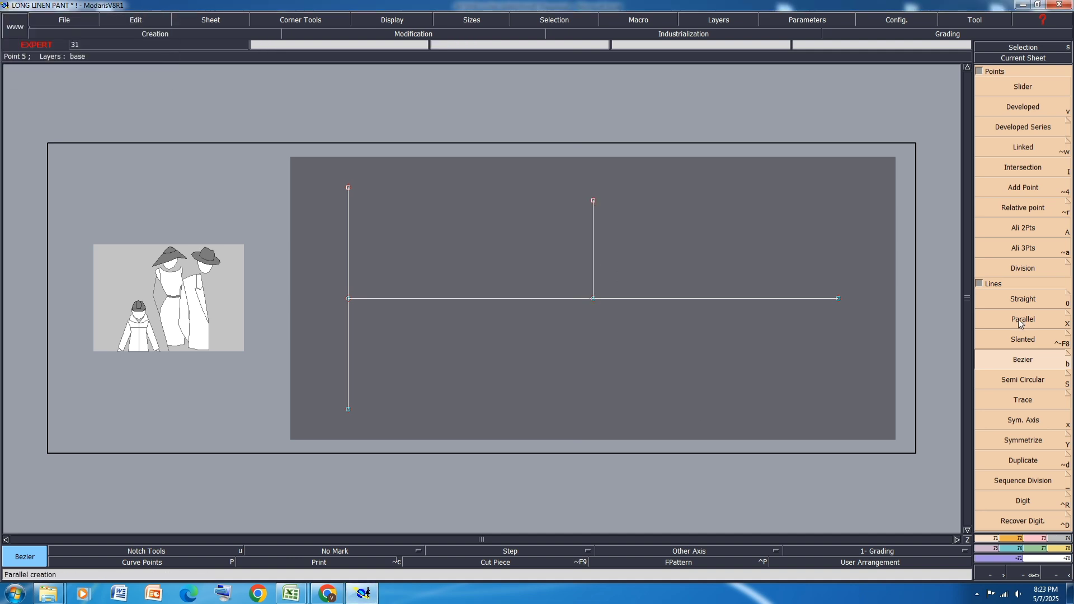
key("ctrl+z")
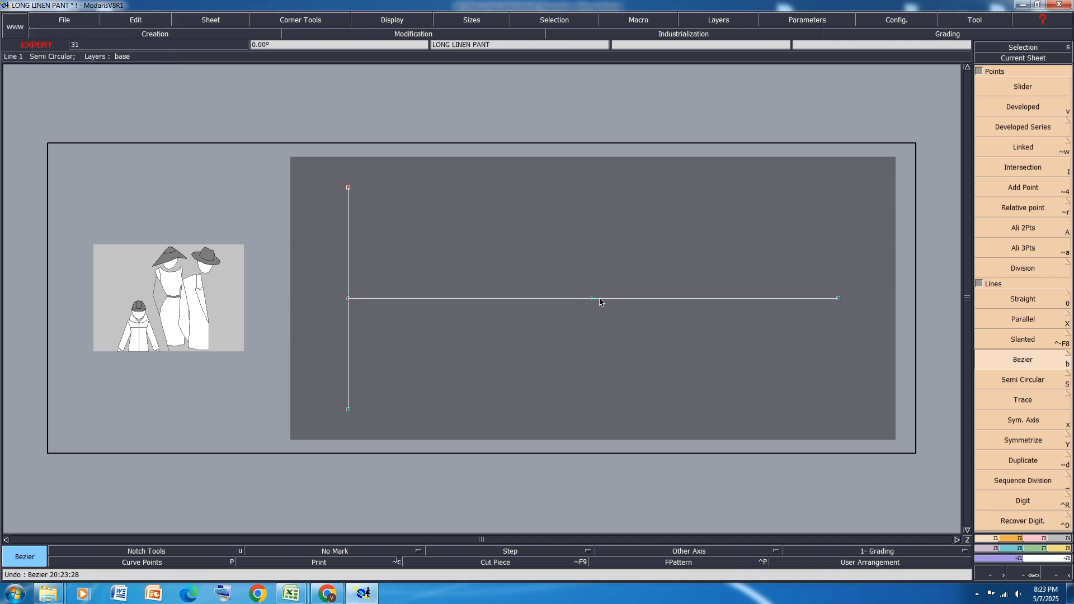
left_click(592, 299)
key("Down")
type("0")
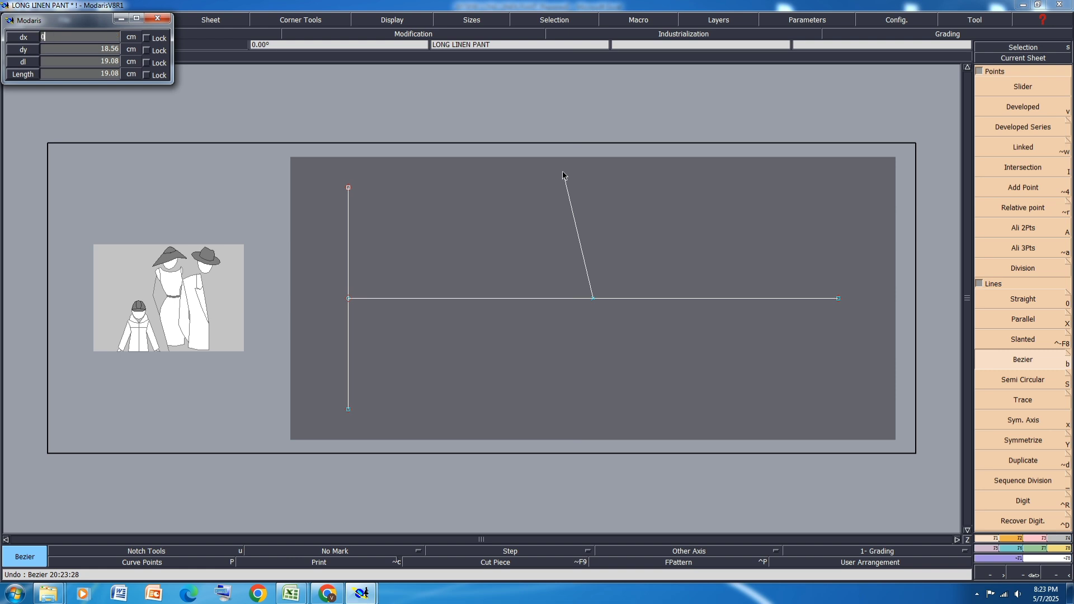
key("Down")
type("16.25")
key("Return")
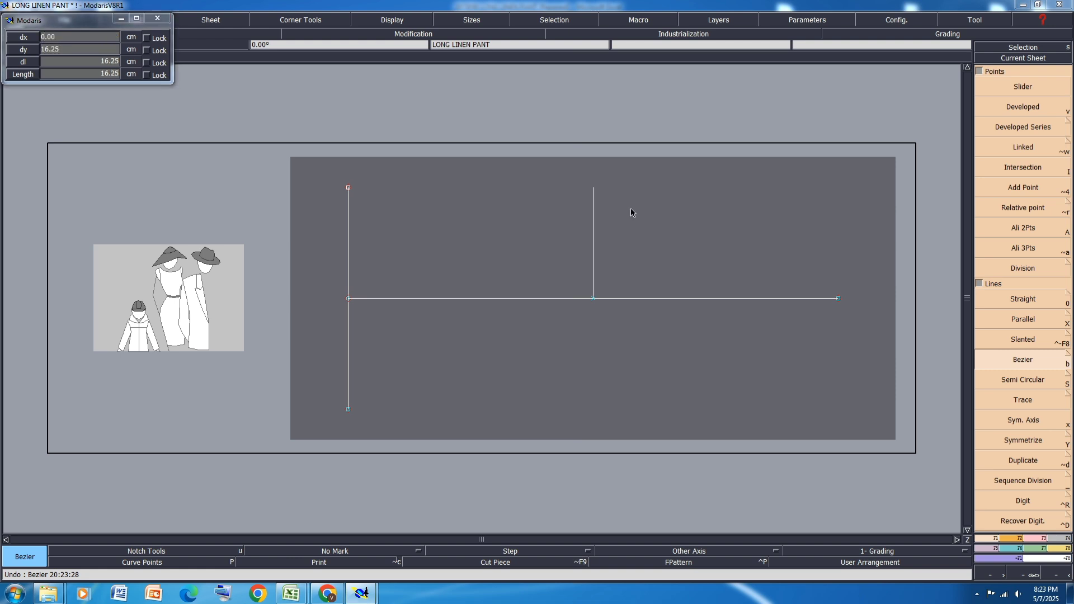
Lengthen the vertical knee line by 16.25 cm at its lower end with the straight line length adjustment.
key("l")
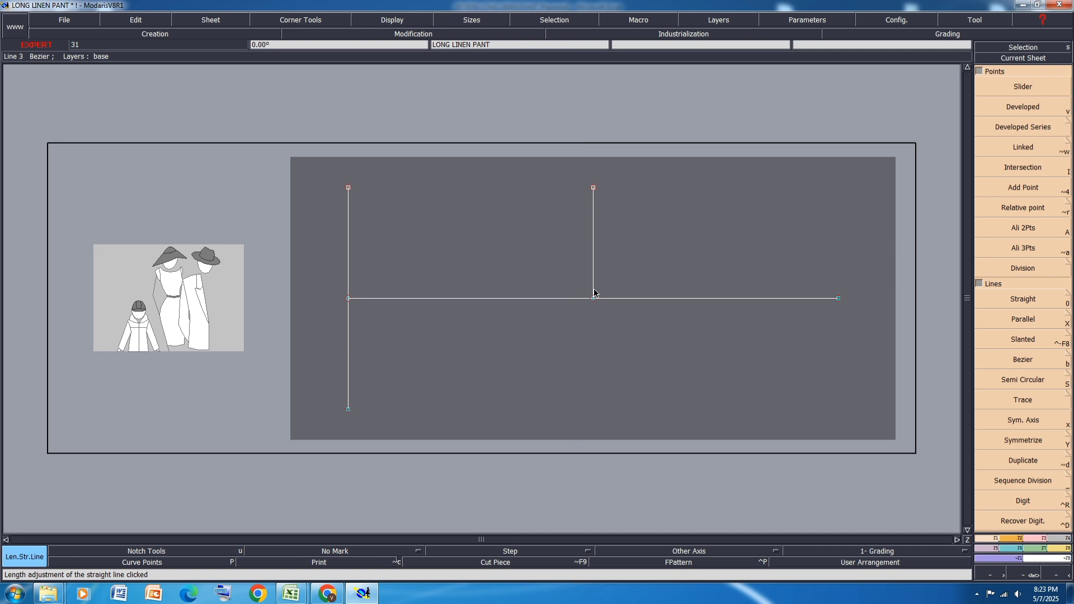
left_click(594, 295)
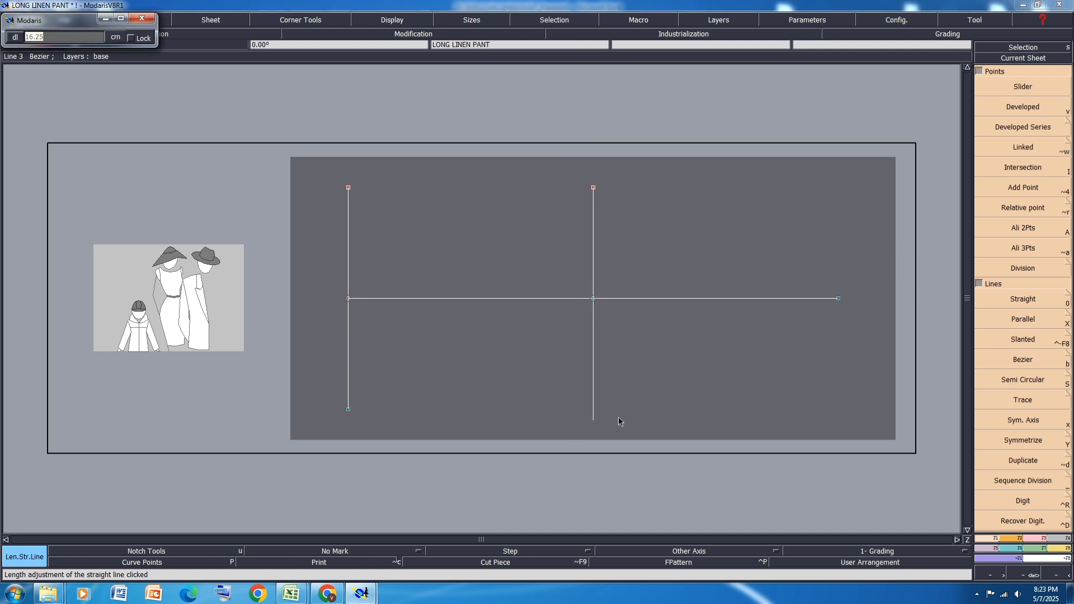
key("Return")
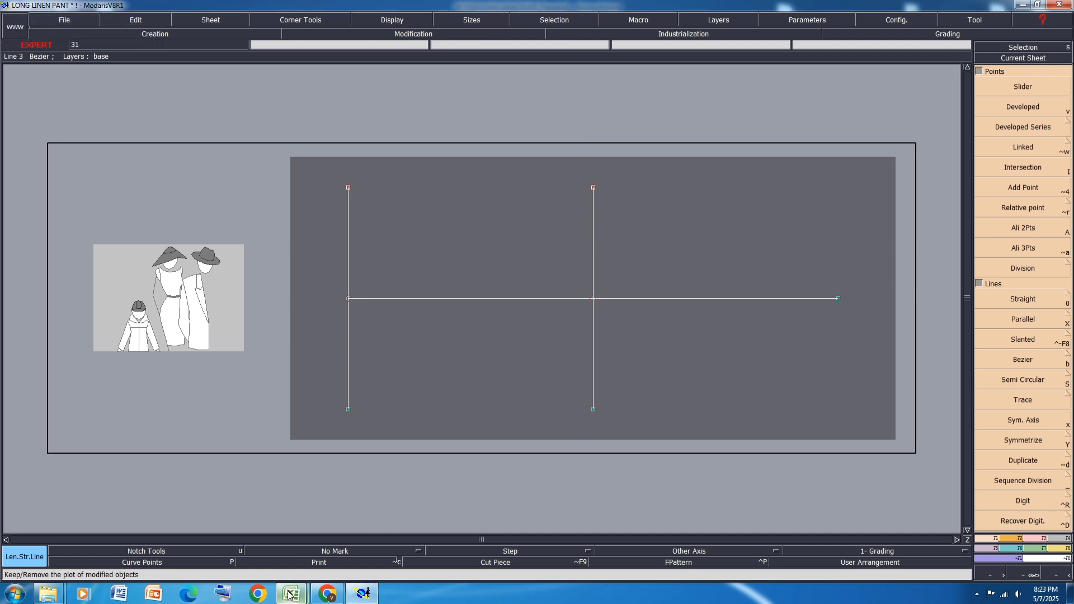
Highlight the thigh circumference row in yellow in the Excel size specification and return to Modaris.
mouse_move(289, 594)
left_click(335, 537)
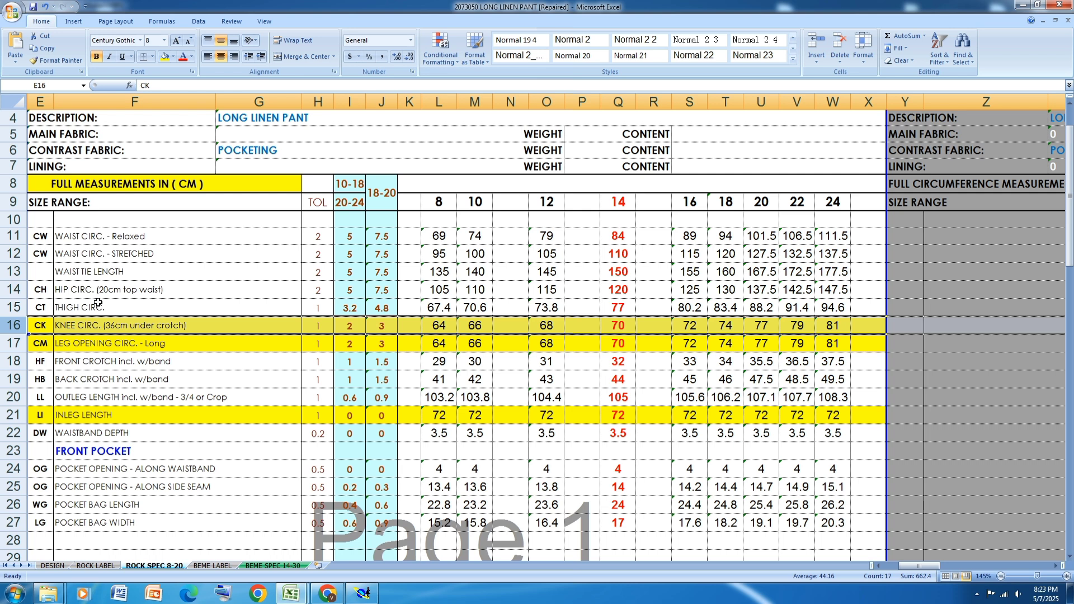
left_click(14, 307)
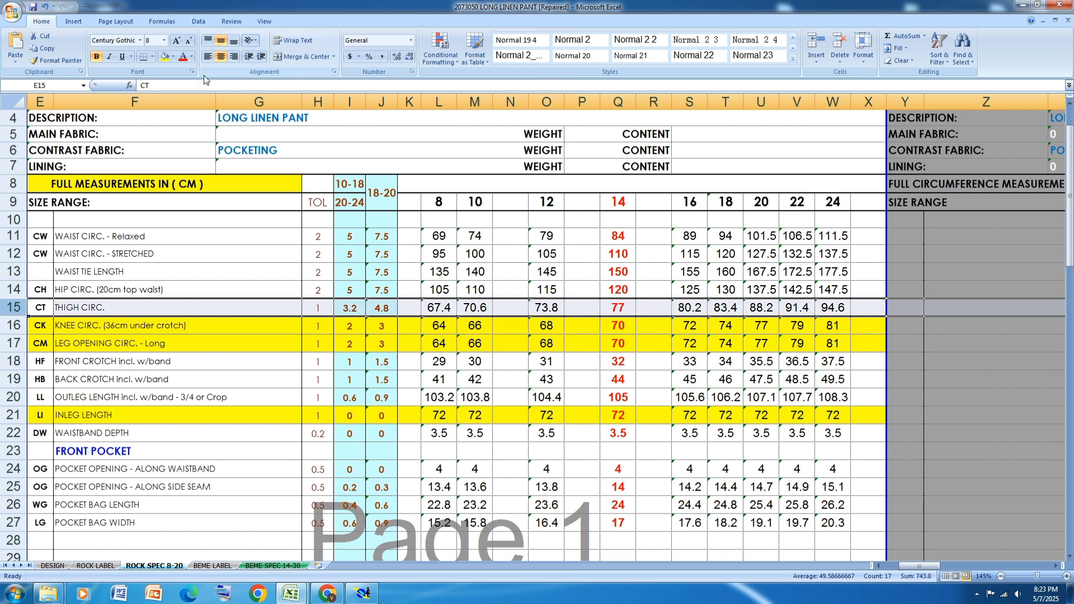
left_click(165, 56)
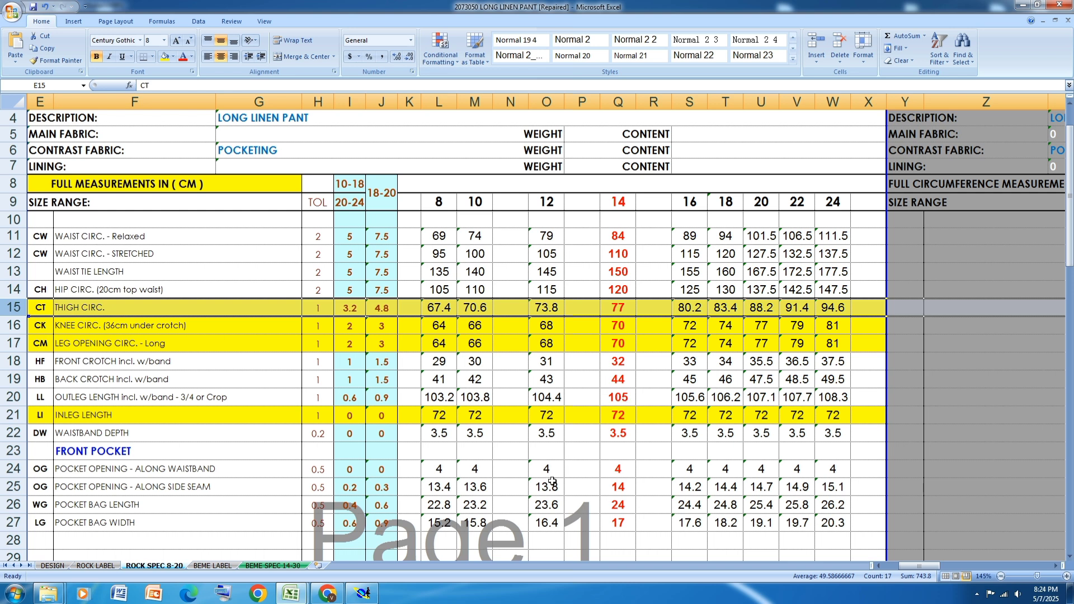
left_click(363, 593)
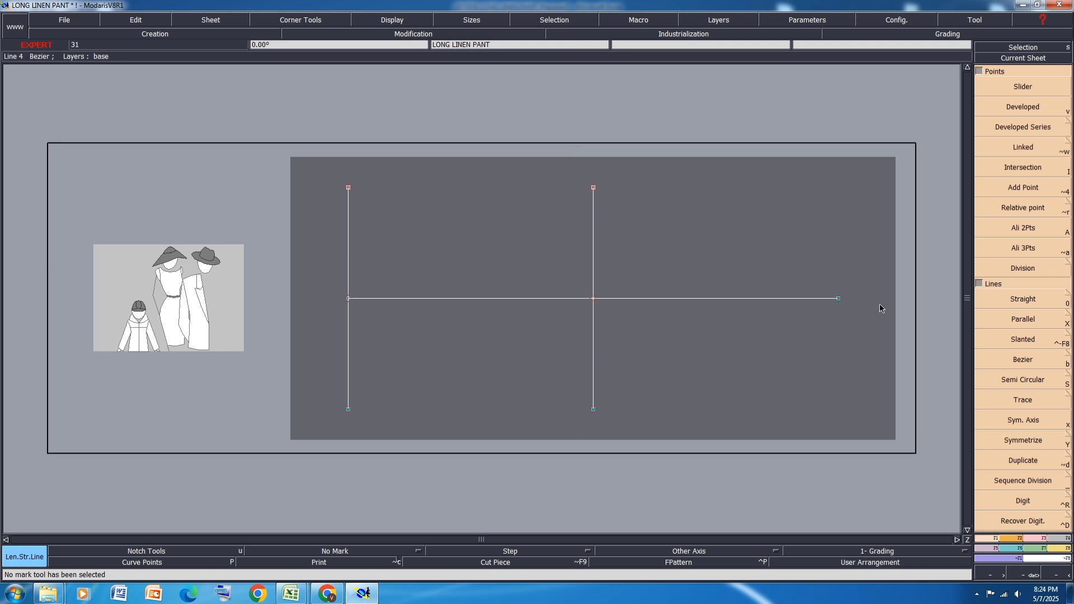
Draw a straight line downward from the right end of the horizontal line with dx 0 and dy -17.2 cm.
key("0")
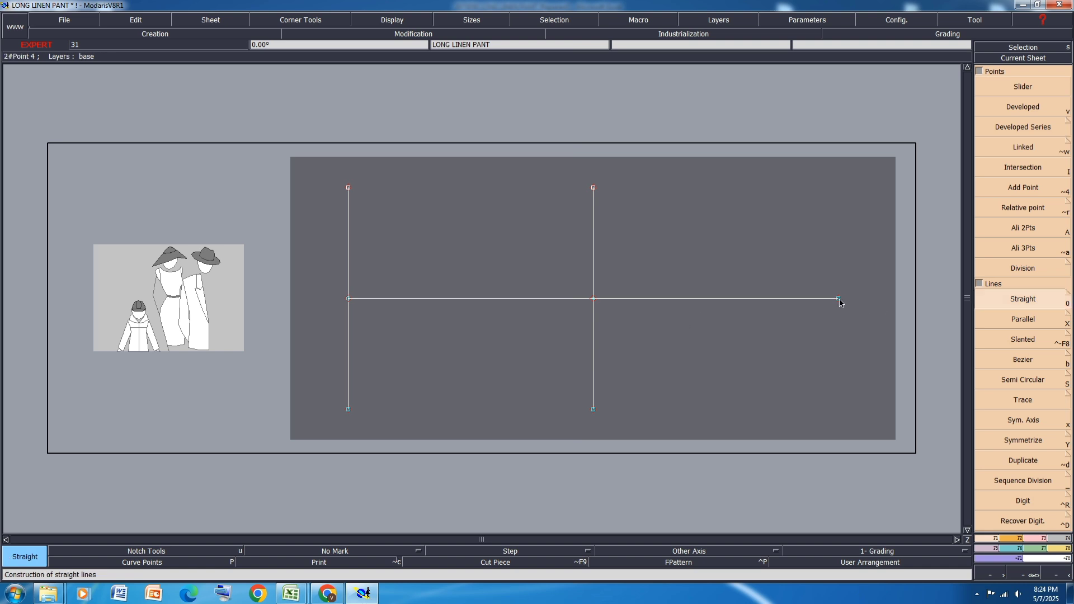
left_click(839, 299)
key("Down")
type("0")
key("Down")
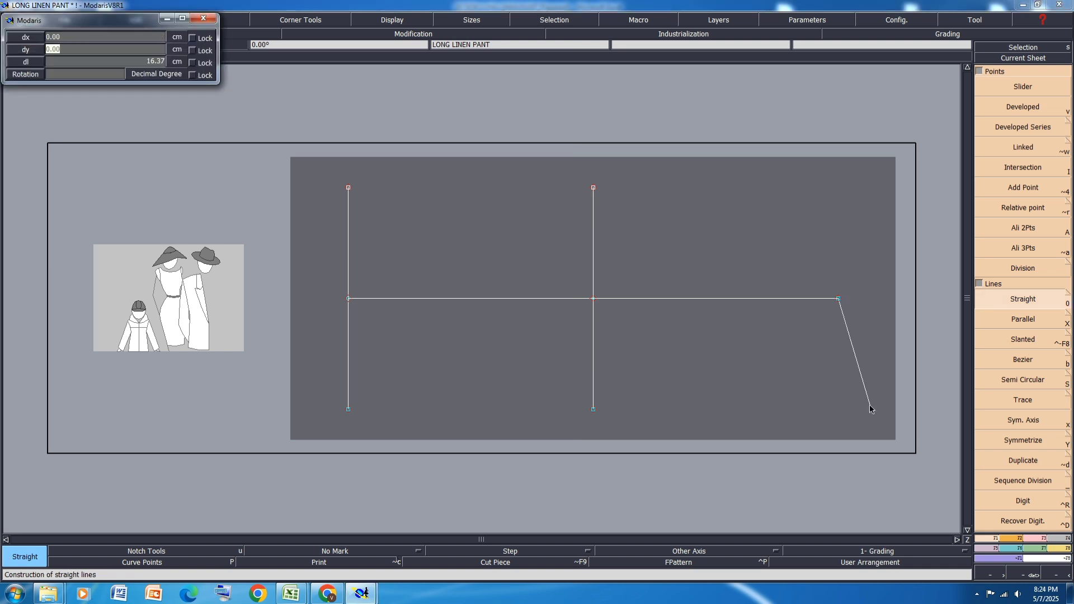
type("-17.2")
key("Return")
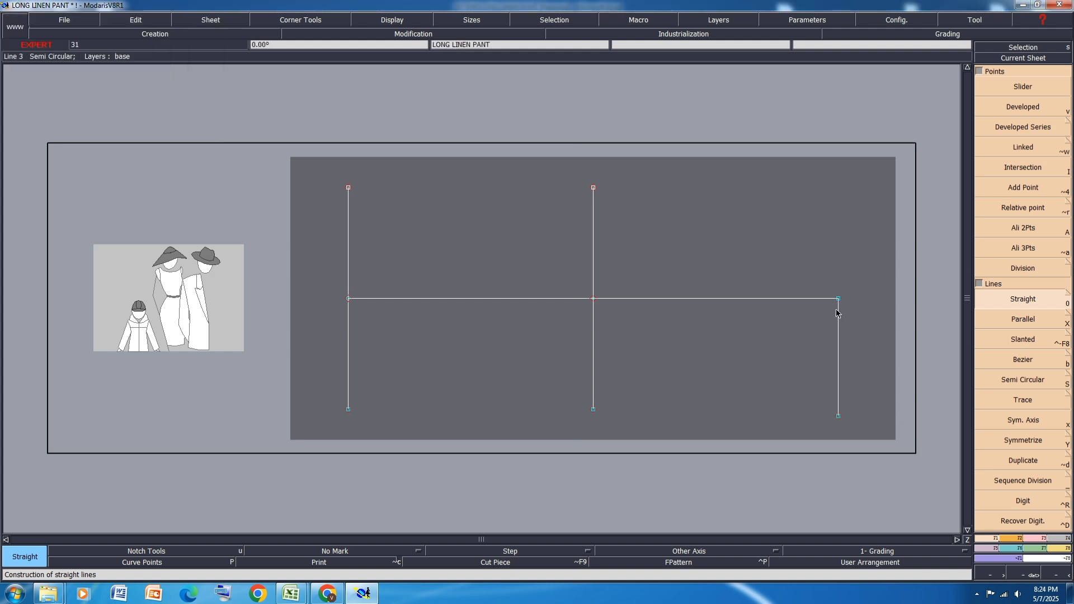
Extend the vertical thigh line upward past the horizontal line by 17.2 cm with the straight line length adjustment.
key("l")
left_click(832, 248)
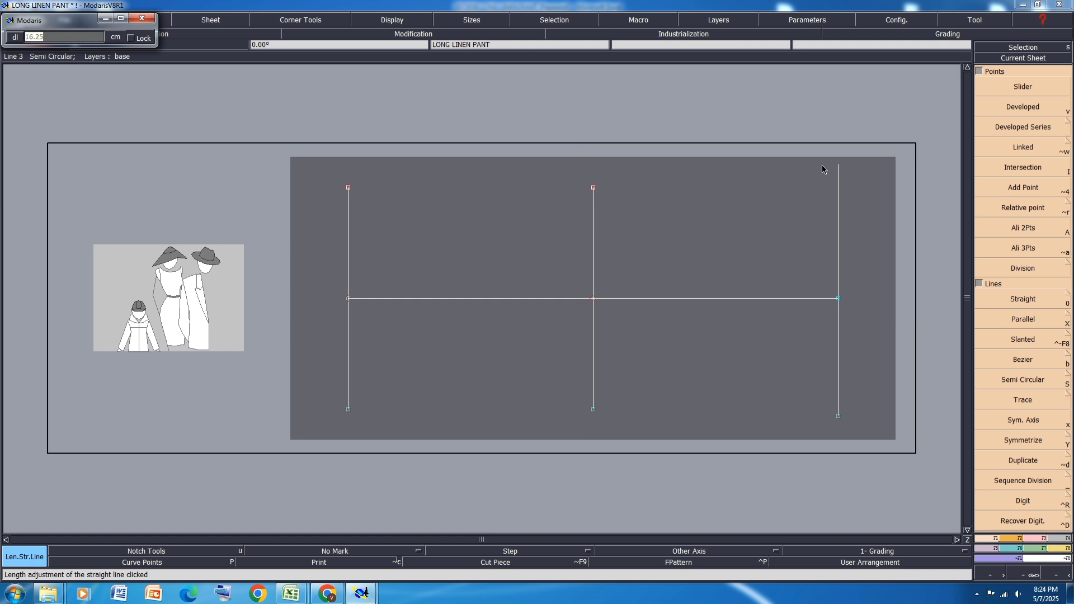
type("17")
key("Return")
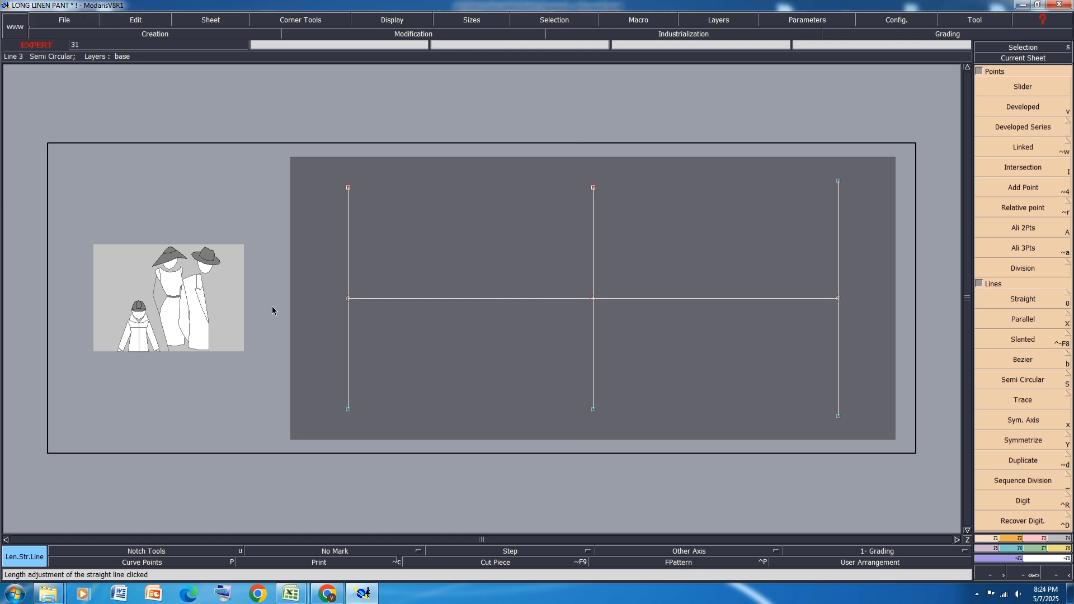
scroll(273, 308, "down", 2)
scroll(569, 321, "up", 3)
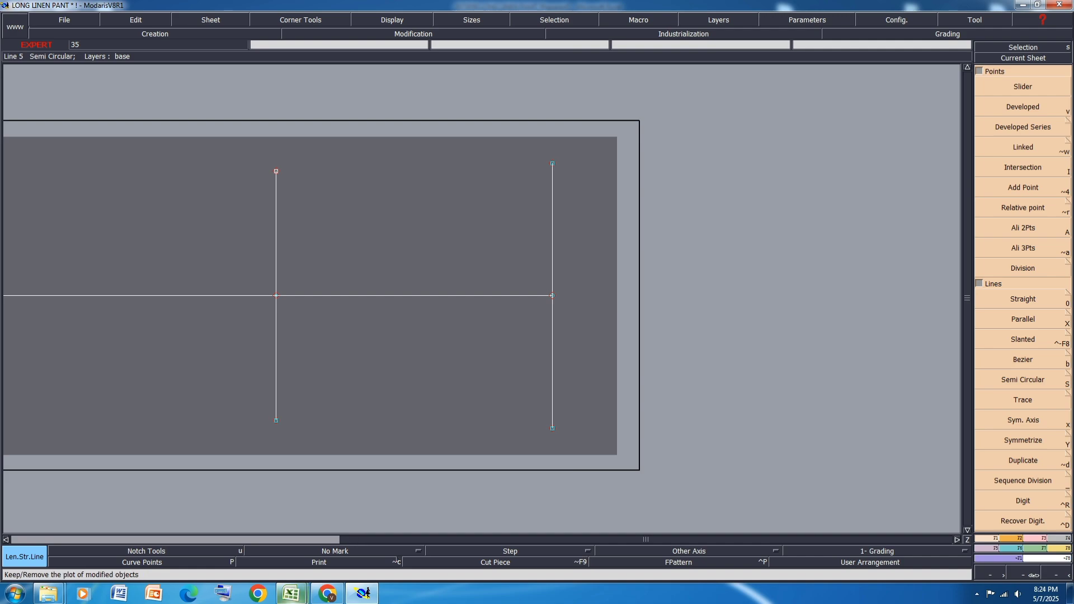
Switch to the Excel size specification, highlight the front crotch row in yellow and return to Modaris.
mouse_move(291, 593)
left_click(356, 537)
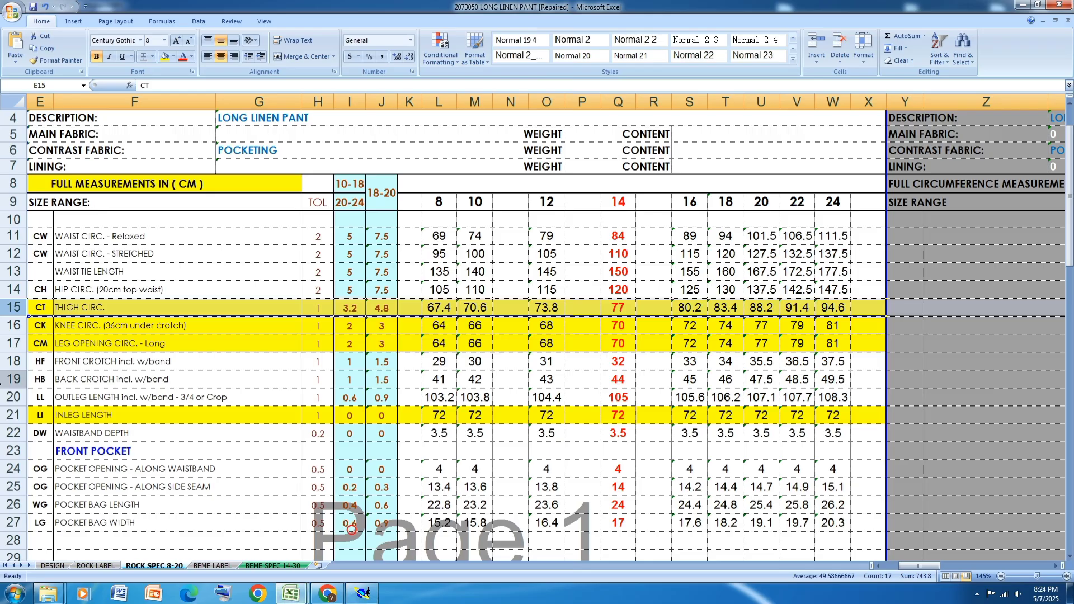
left_click(12, 289)
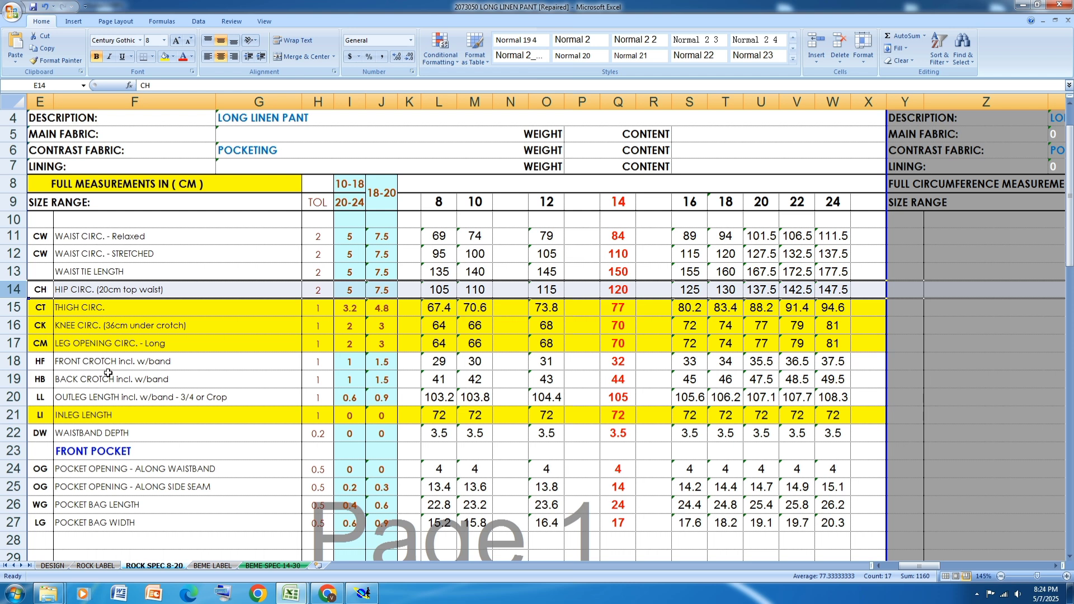
left_click(12, 360)
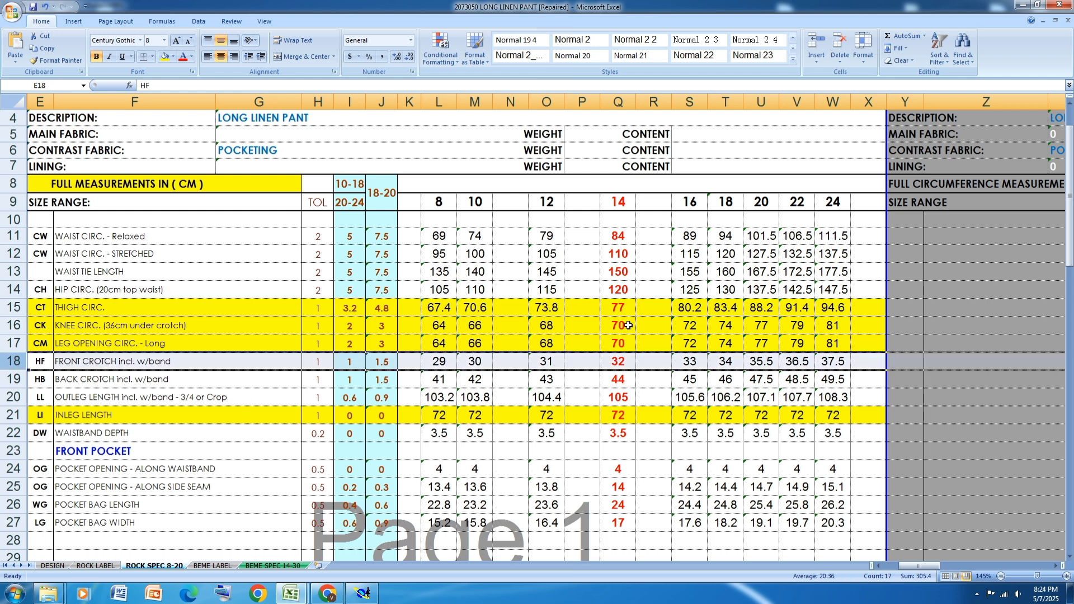
left_click(164, 56)
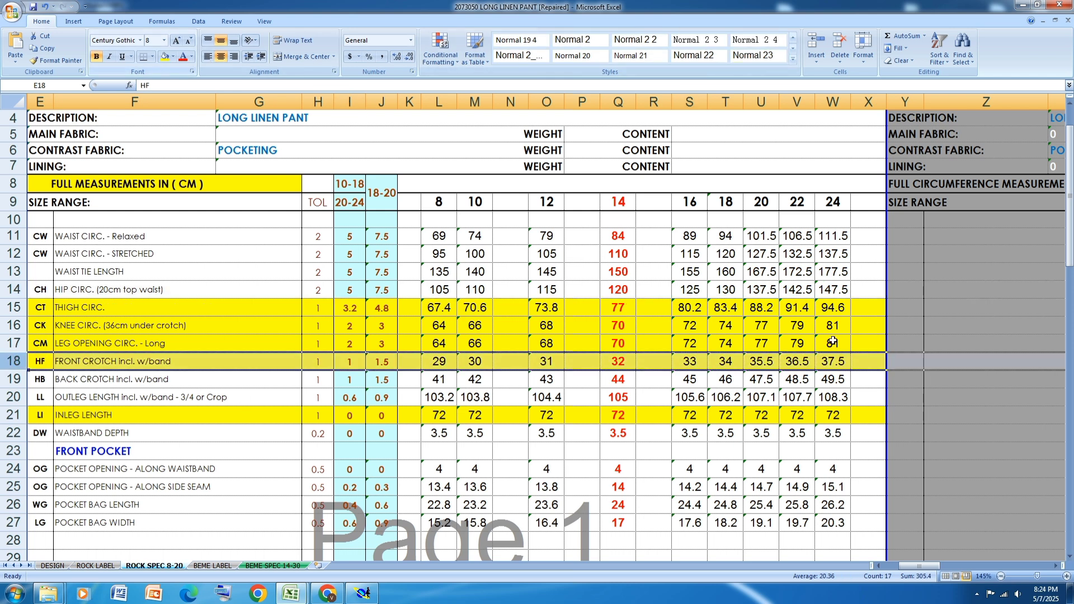
left_click(362, 594)
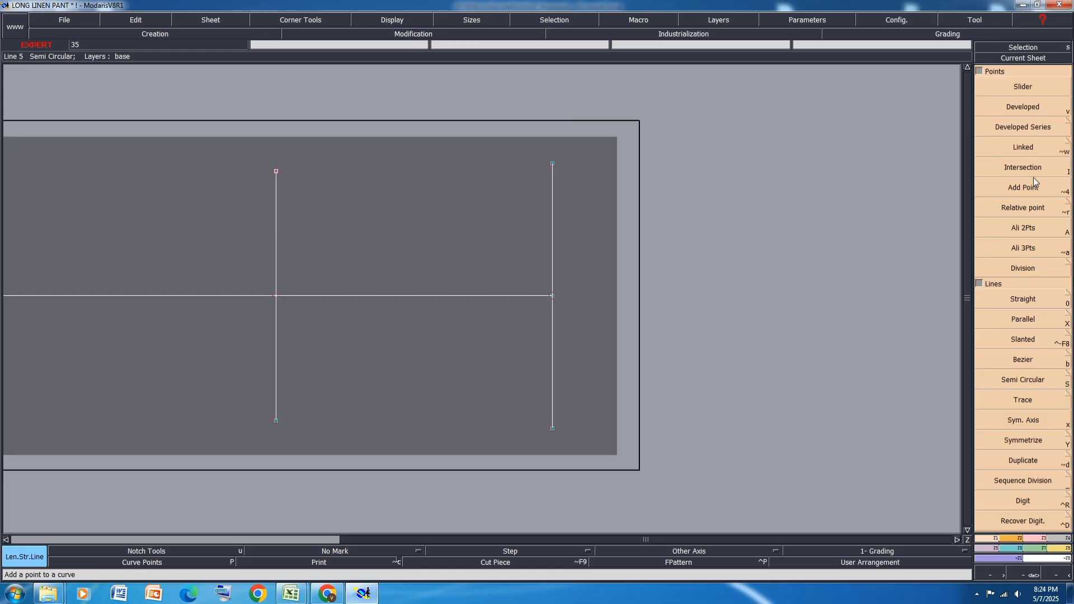
left_click(1025, 317)
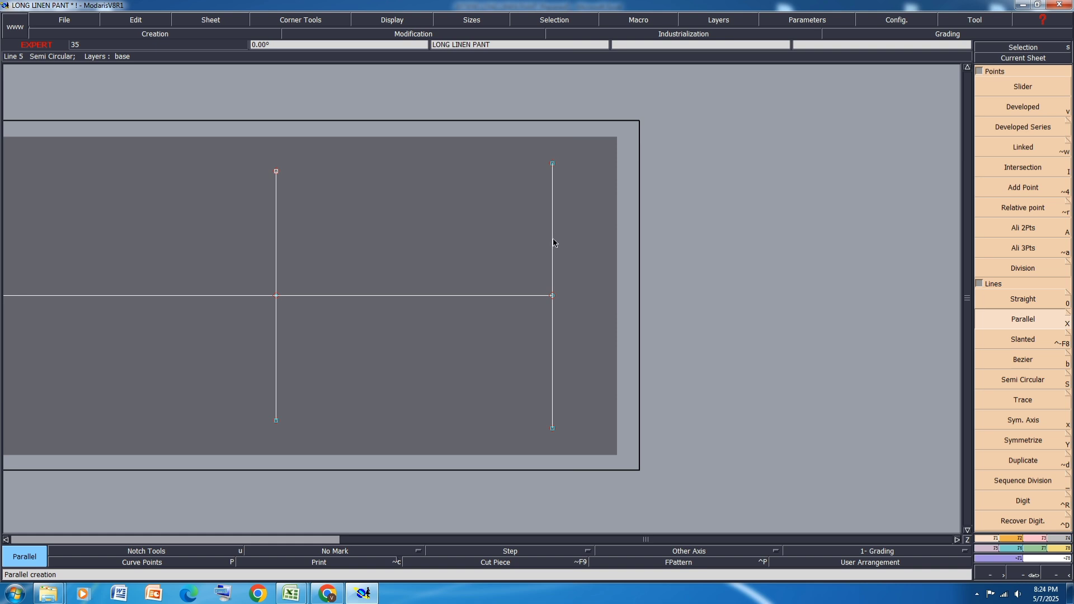
left_click(552, 241)
left_click(726, 245)
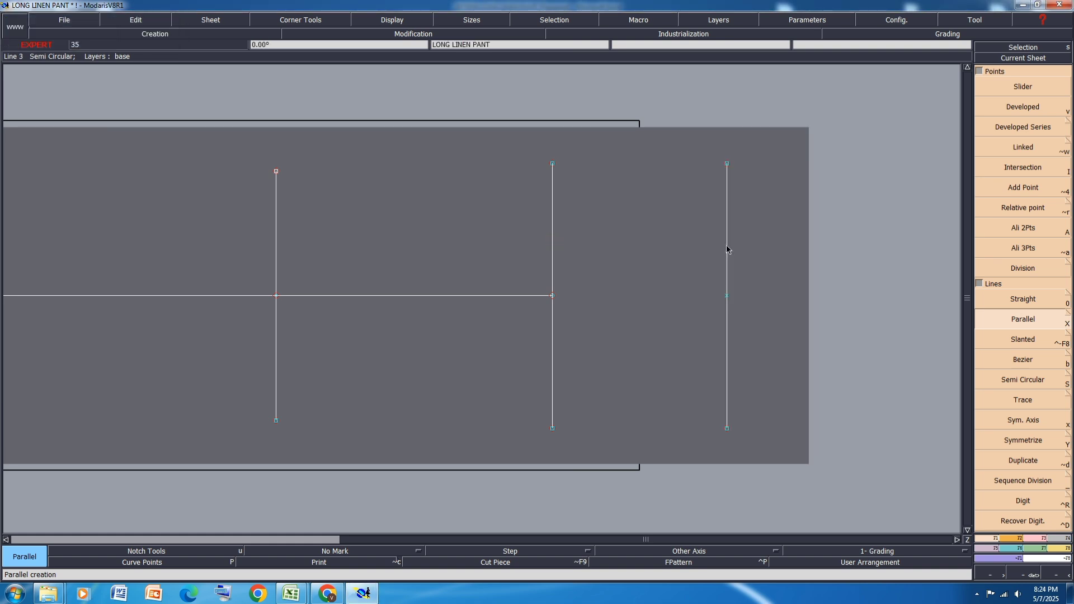
key("ctrl+z")
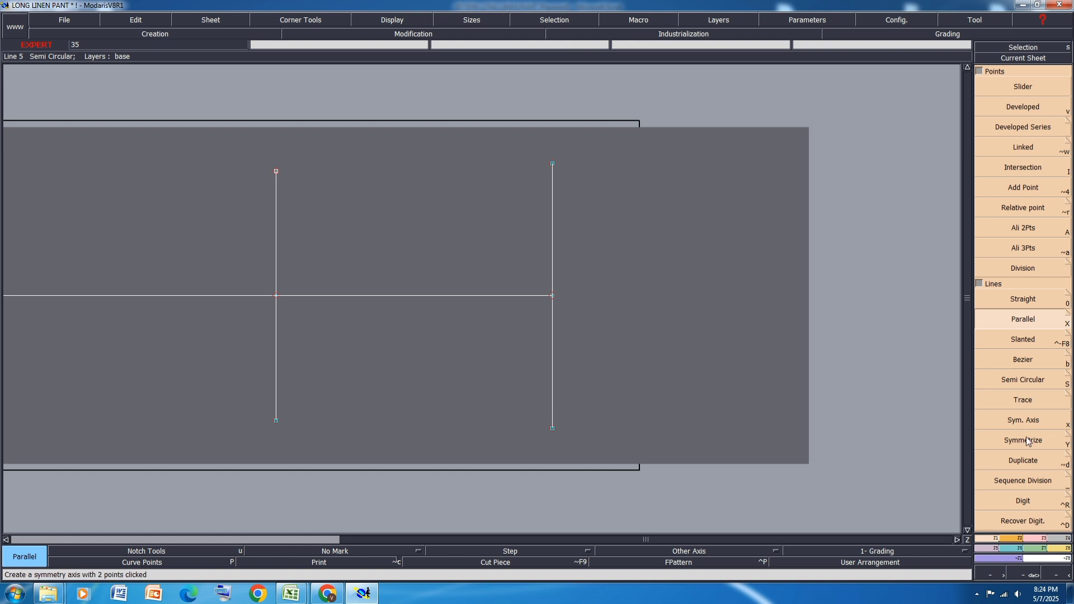
Duplicate the vertical thigh line to its right with ShiftX 30 cm and ShiftY 0.
left_click(1028, 459)
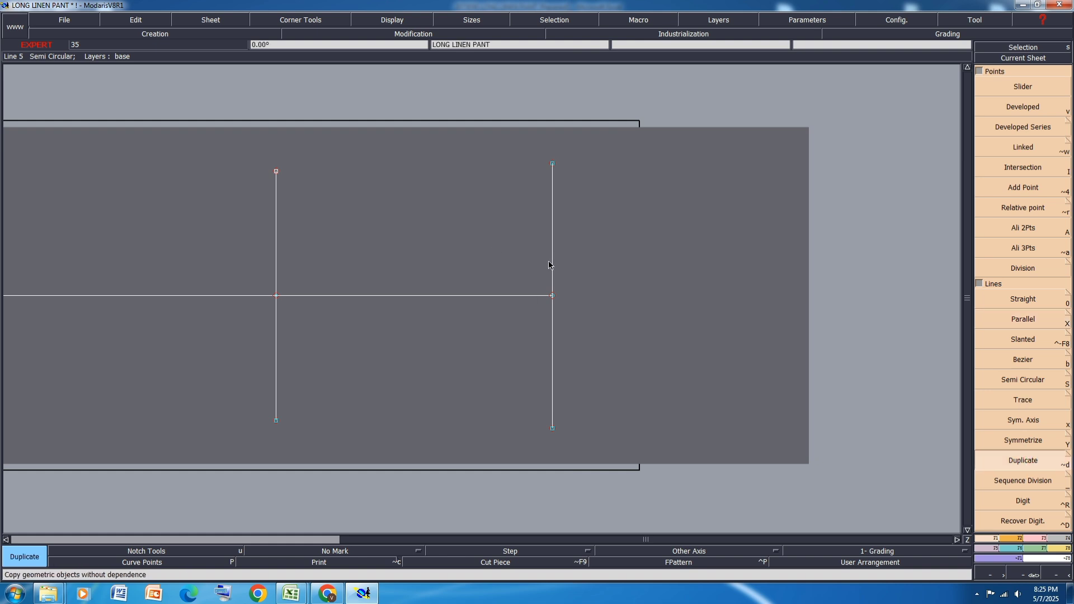
left_click(550, 264)
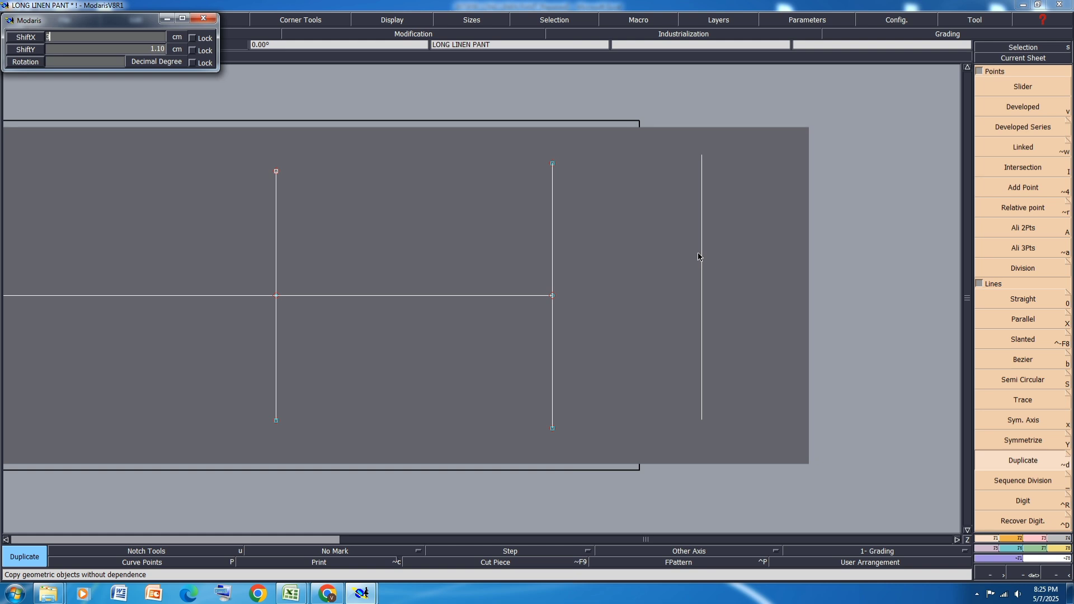
key("Return")
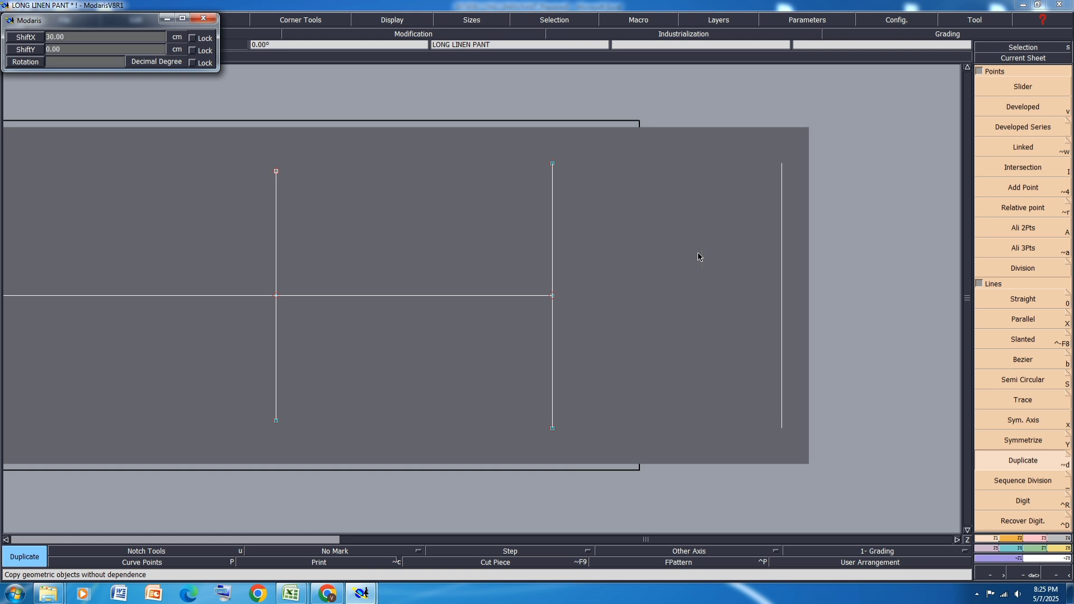
left_click(697, 253)
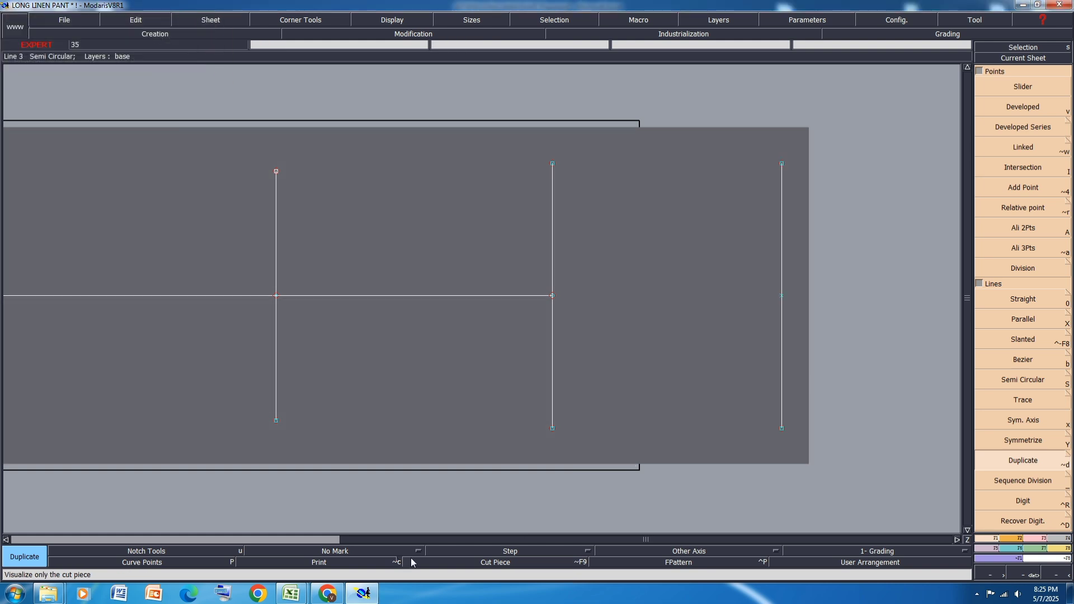
Highlight the hip circumference and outleg length rows in yellow in the Excel size specification and return to Modaris.
mouse_move(291, 594)
left_click(358, 537)
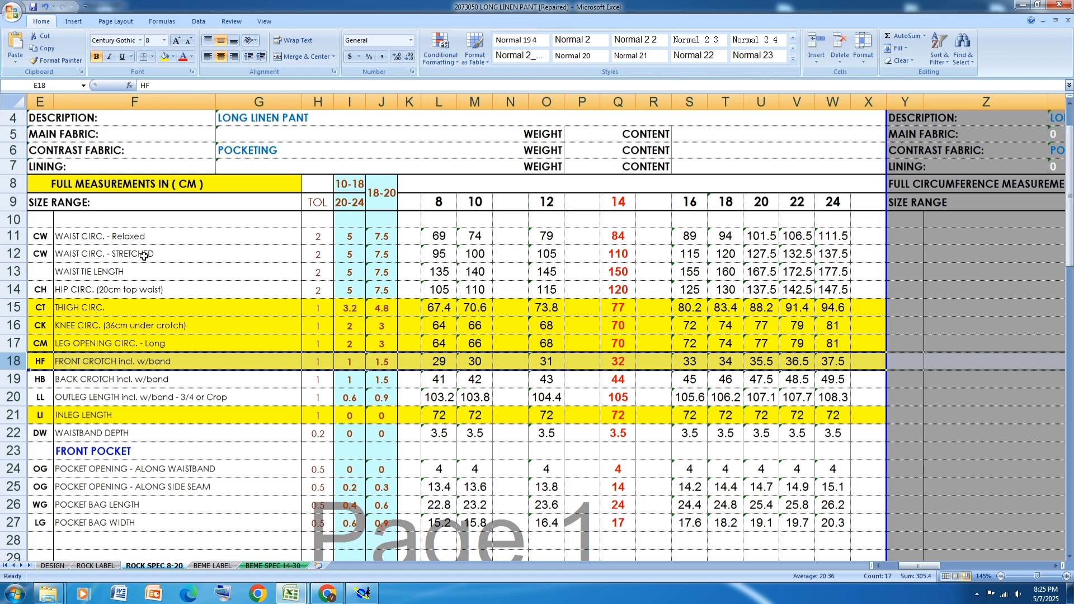
left_click(12, 288)
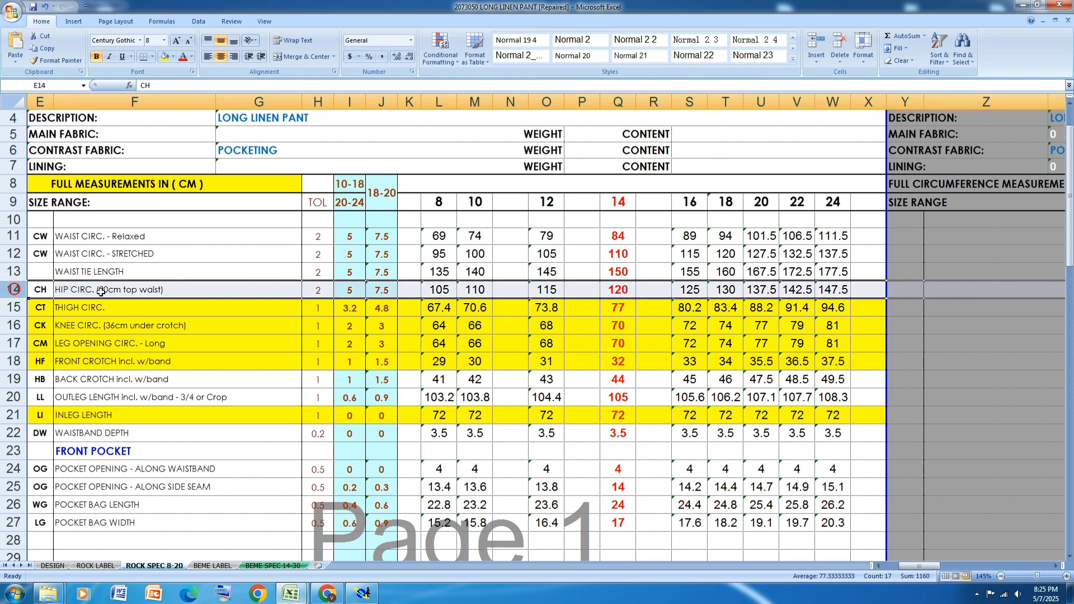
left_click(169, 59)
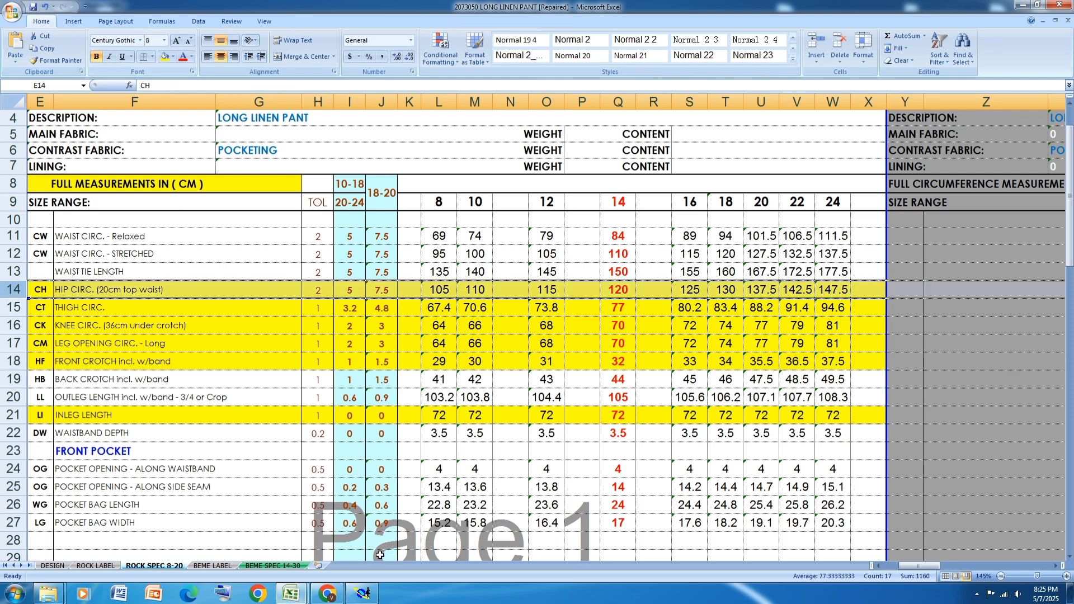
mouse_move(363, 593)
left_click(10, 397)
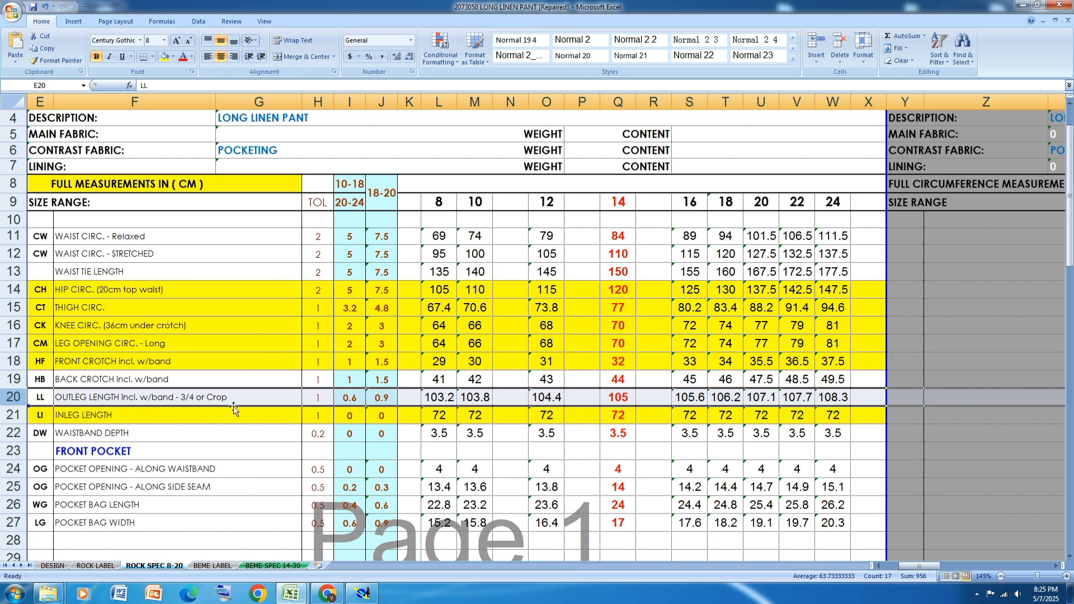
left_click(165, 56)
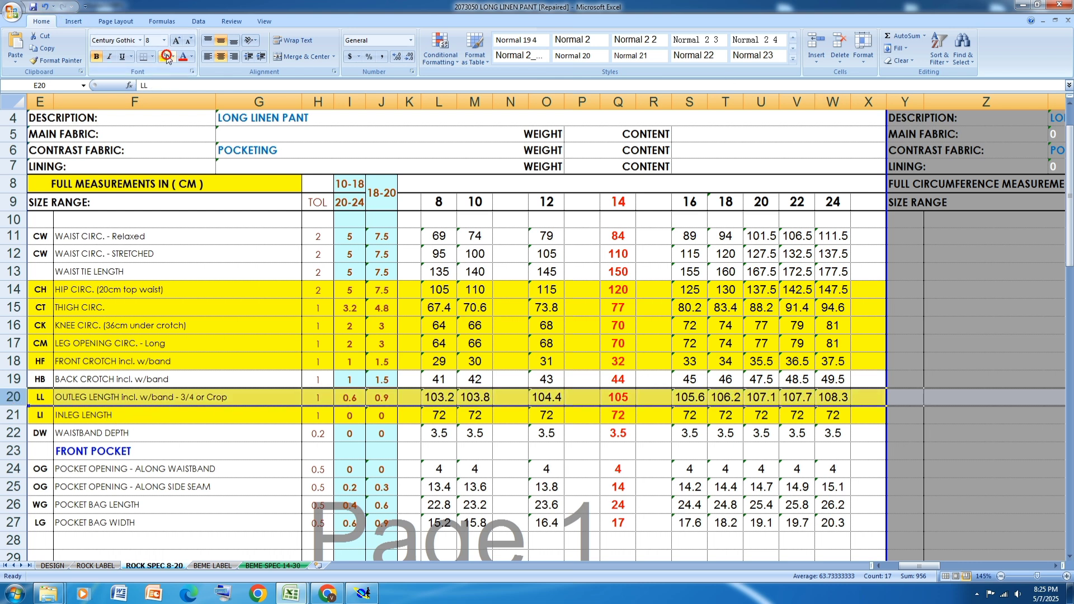
left_click(362, 594)
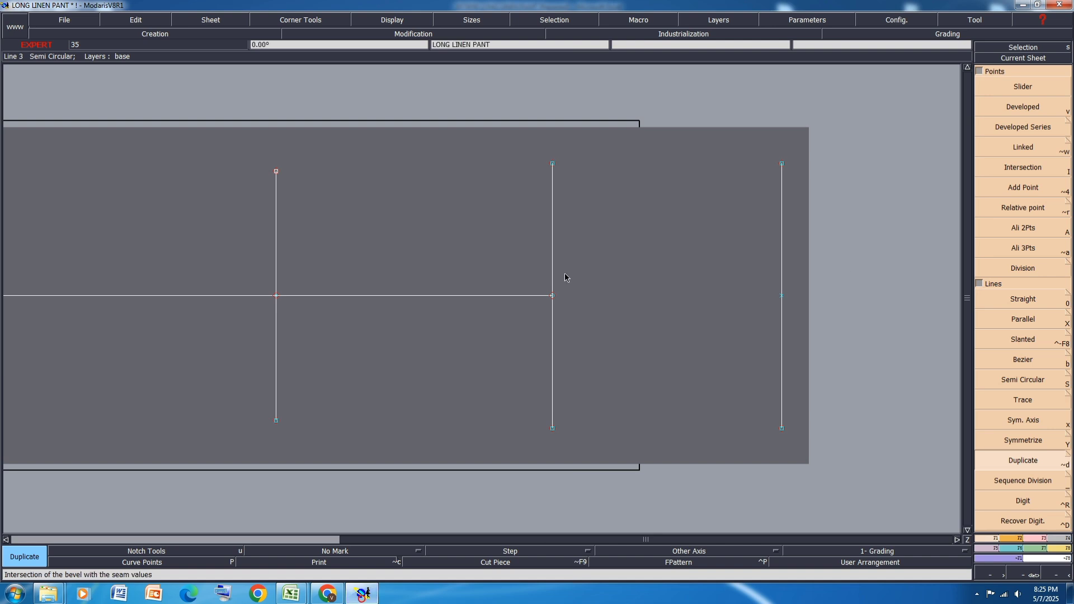
Draw a Bezier outleg line through the lower ends of the four vertical lines, from leg opening to waist.
scroll(447, 307, "up", 2)
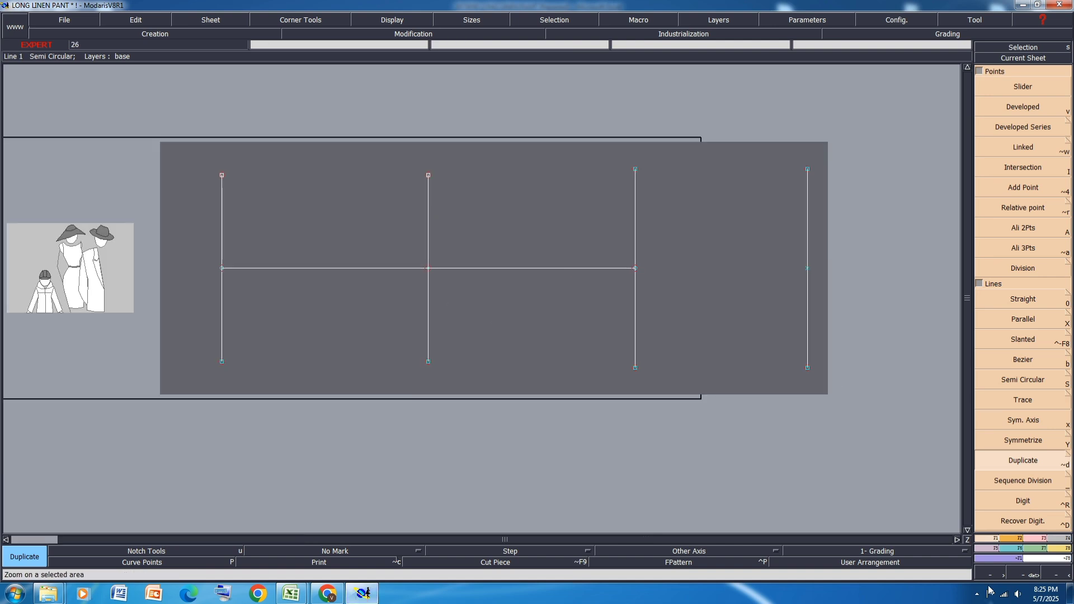
left_click(1028, 358)
left_click(222, 363)
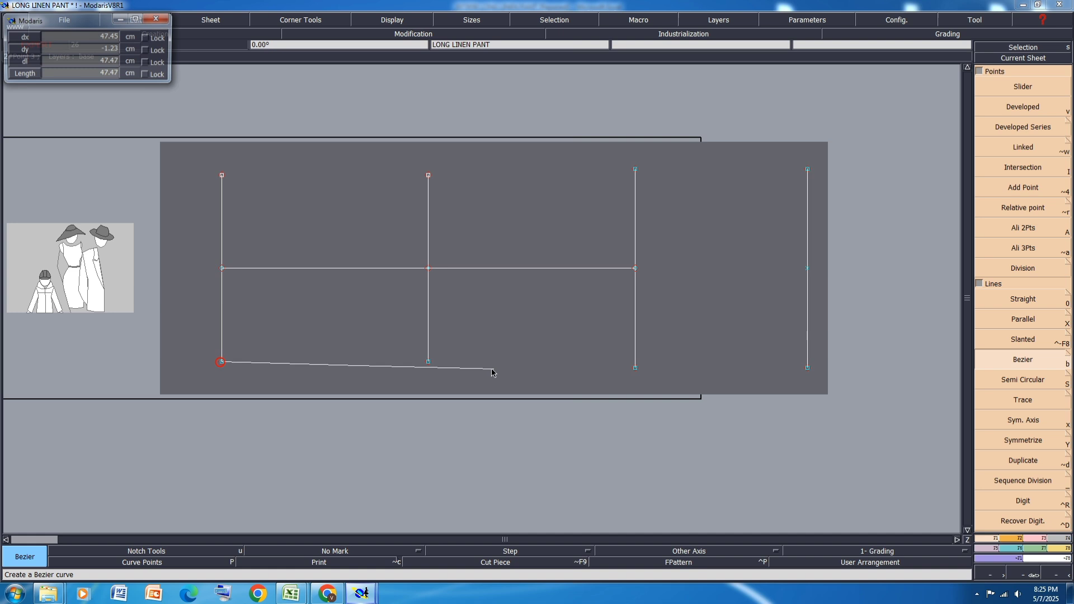
left_click(428, 362)
left_click(635, 368)
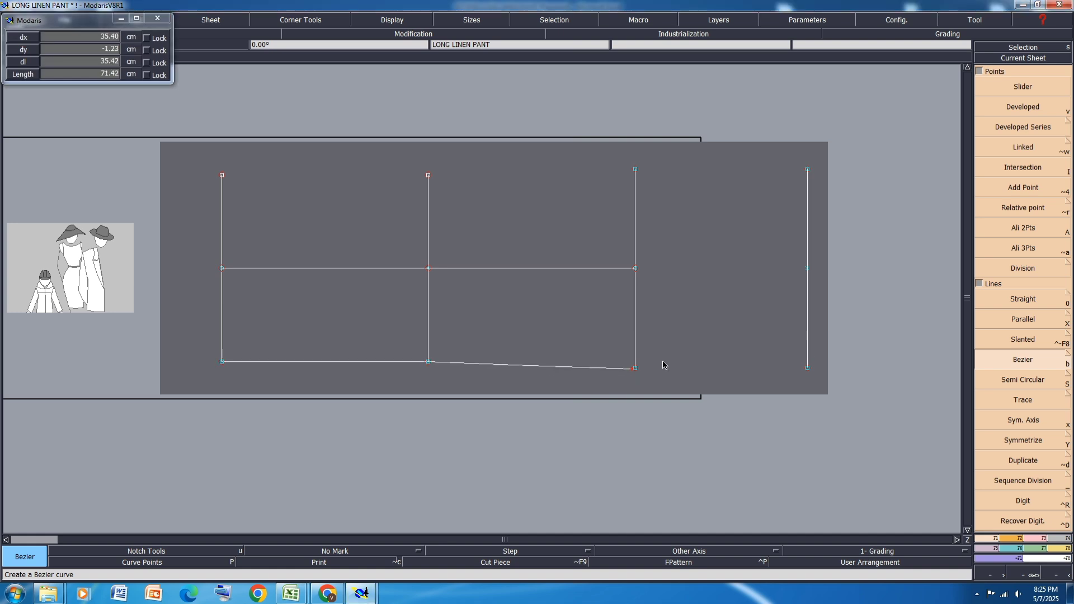
left_click(807, 369)
right_click(807, 370)
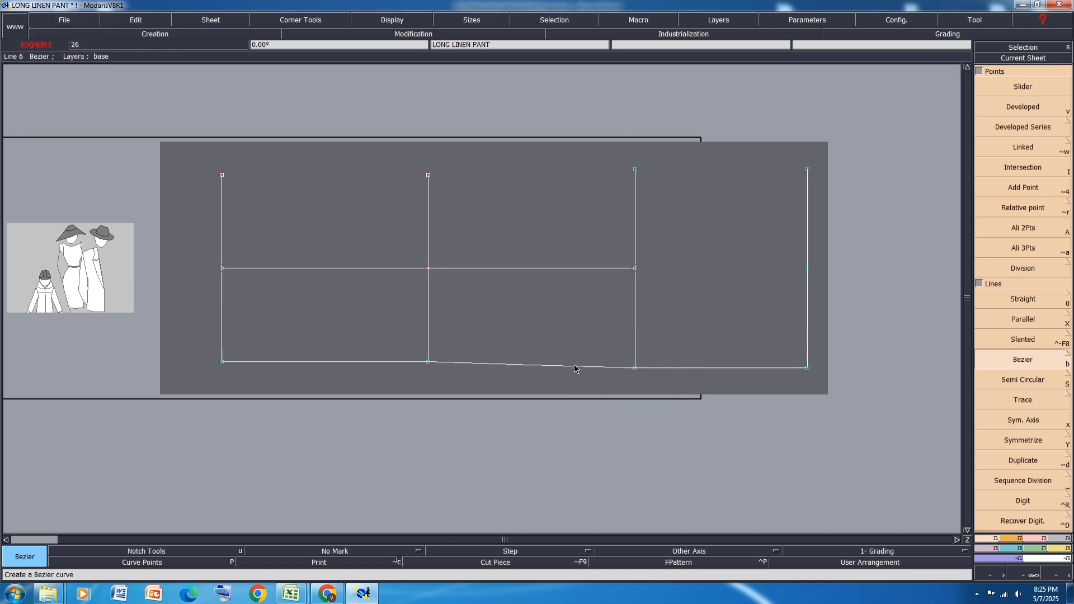
Add a dynamic length measure to the whole Bezier outleg line.
left_click(1060, 549)
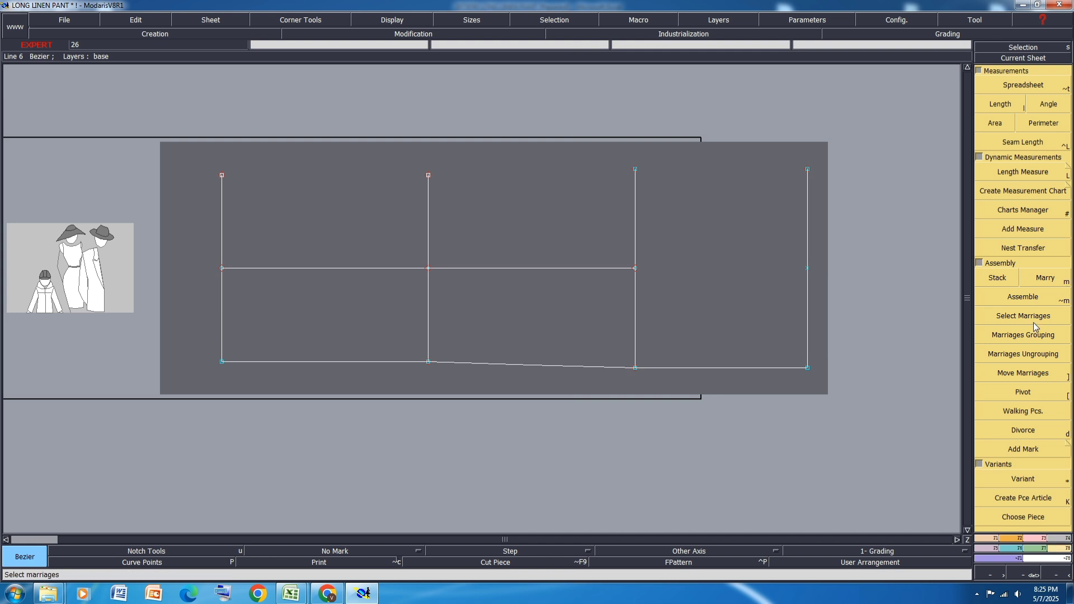
left_click(1027, 172)
left_click(468, 363)
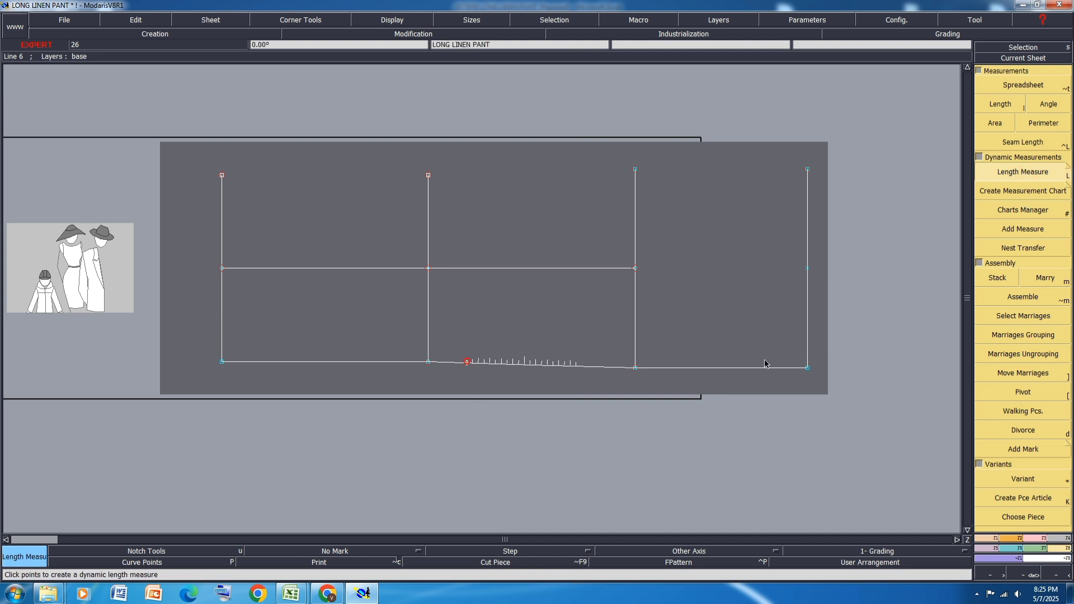
right_click(909, 334)
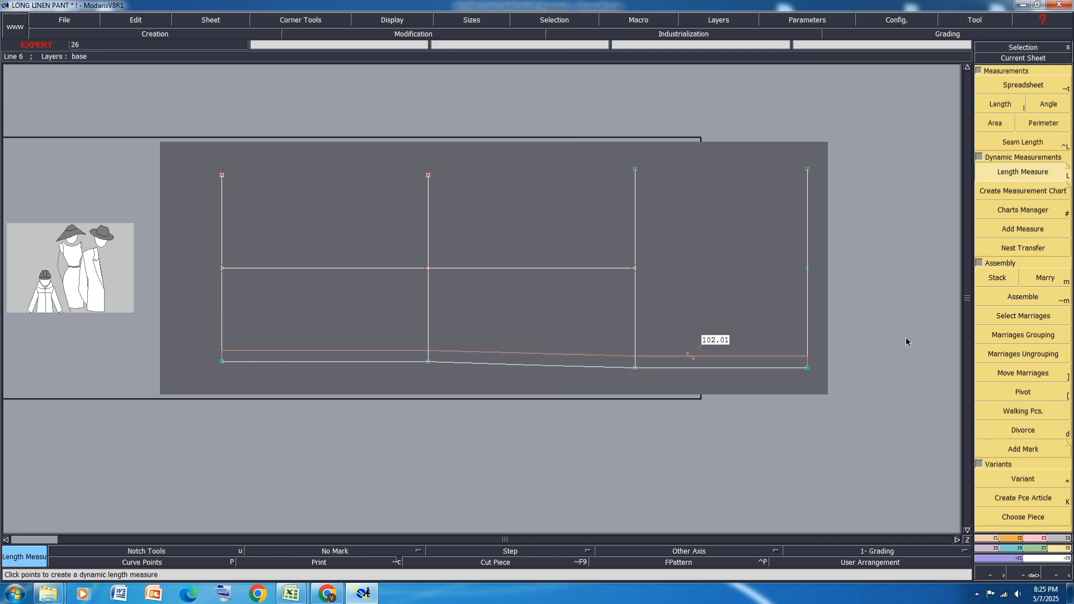
Delete the middle point on the rightmost vertical line.
left_click(1038, 539)
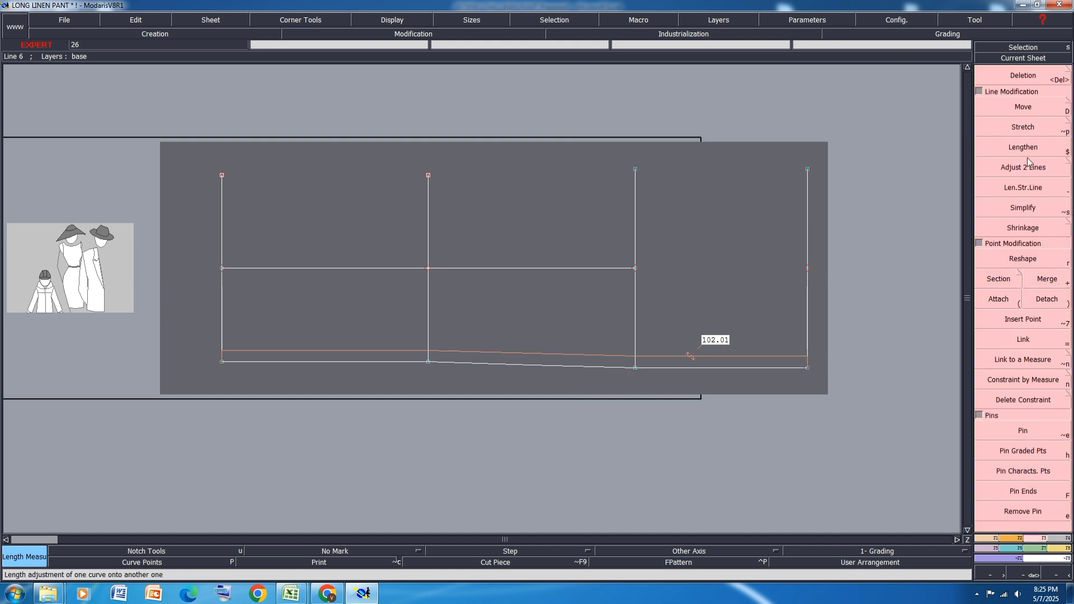
left_click(1030, 108)
left_click(808, 268)
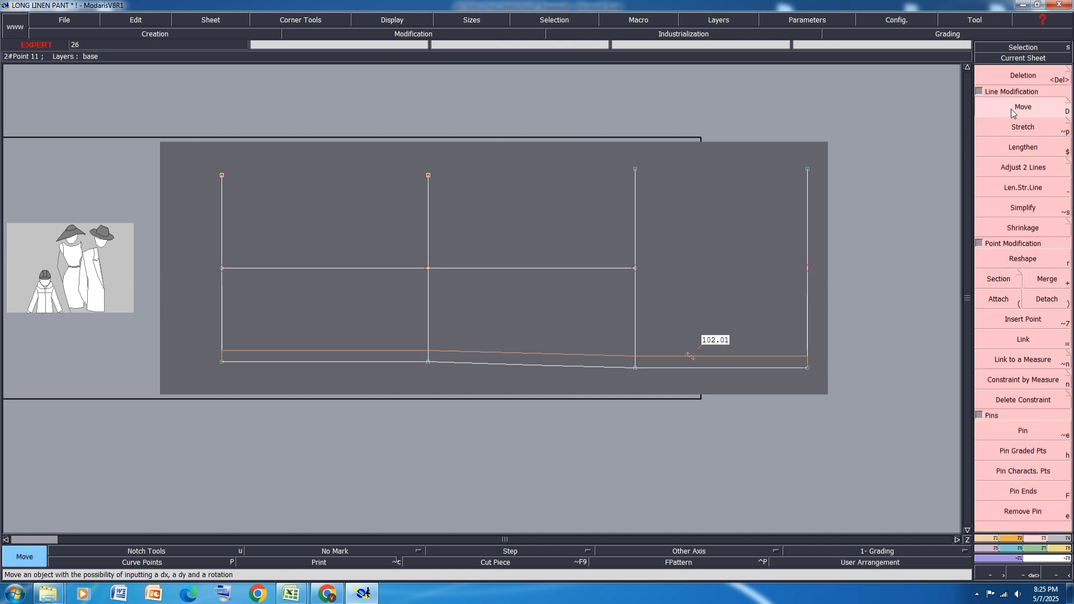
key("Delete")
left_click(809, 269)
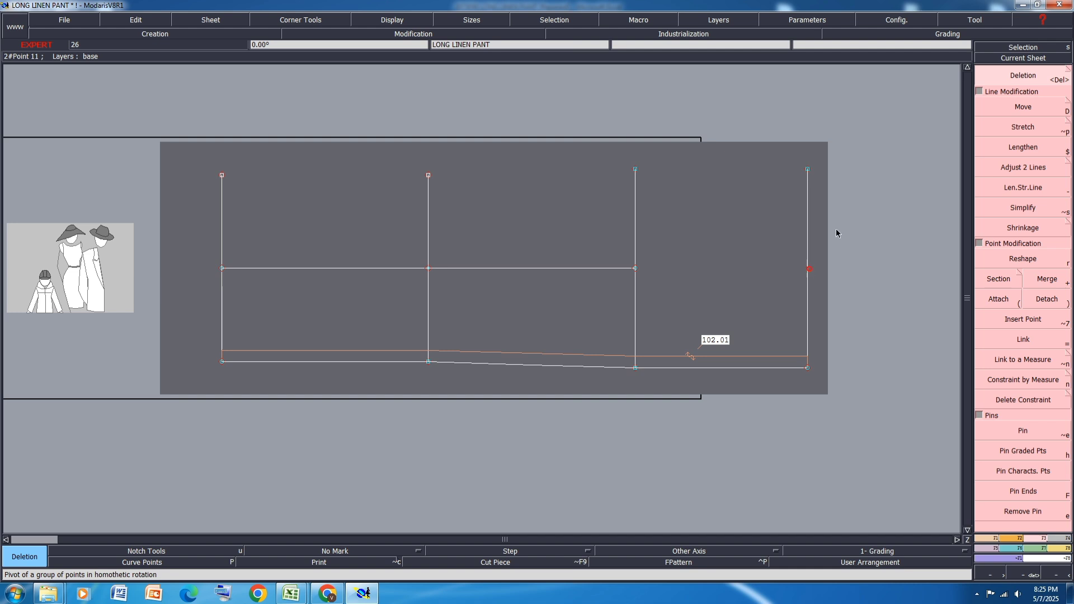
Move the lower end of the rightmost vertical line outward with ShiftX 3 cm and ShiftY 0, extending the outleg line.
left_click(1025, 109)
left_click(806, 370)
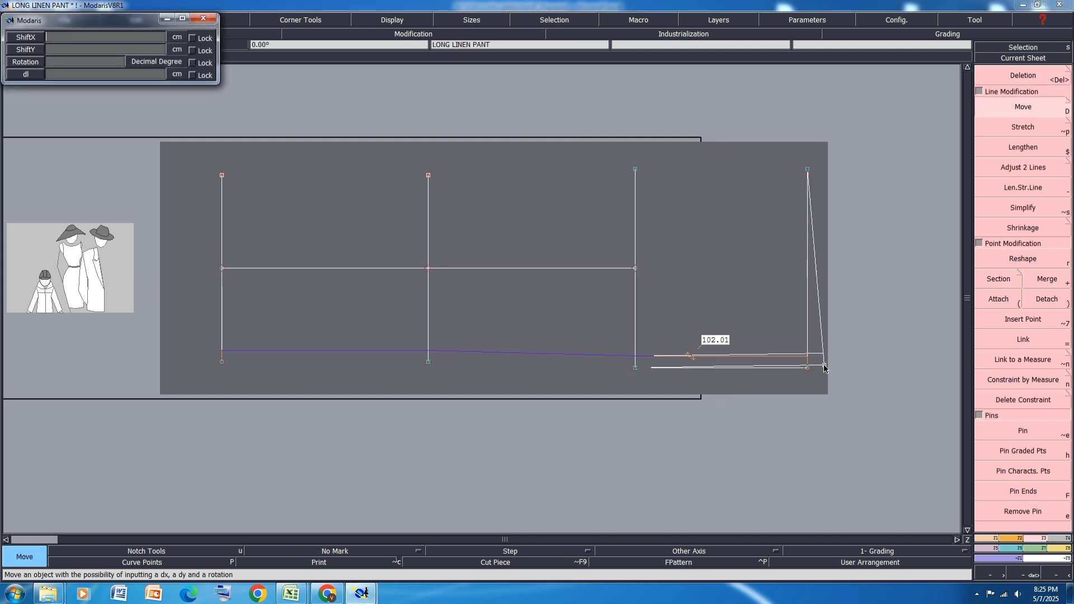
type("3.00")
key("Return")
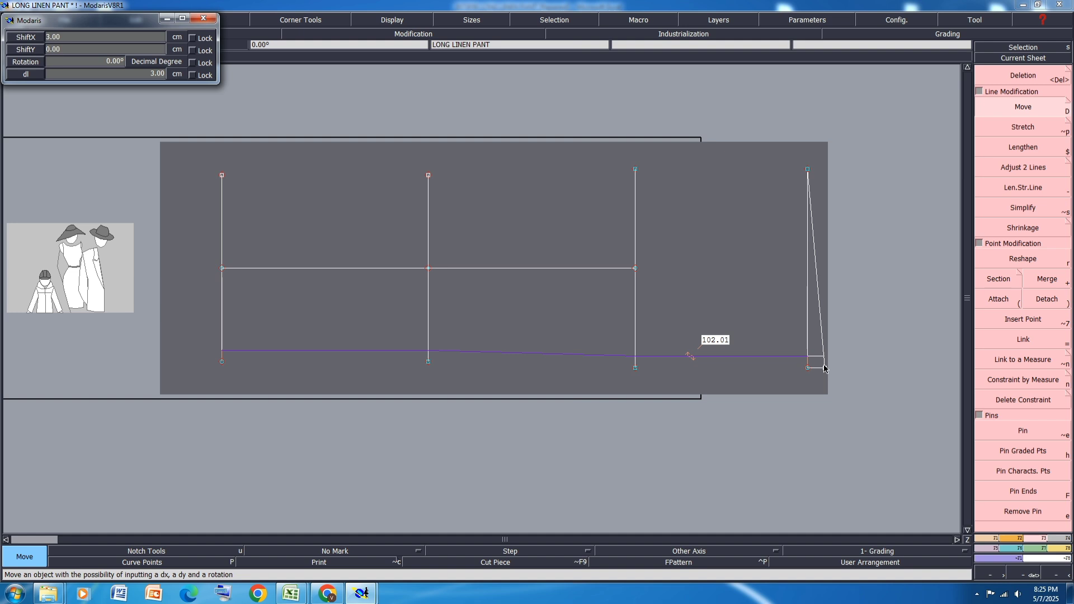
scroll(824, 369, "up", 2)
scroll(847, 318, "down", 3)
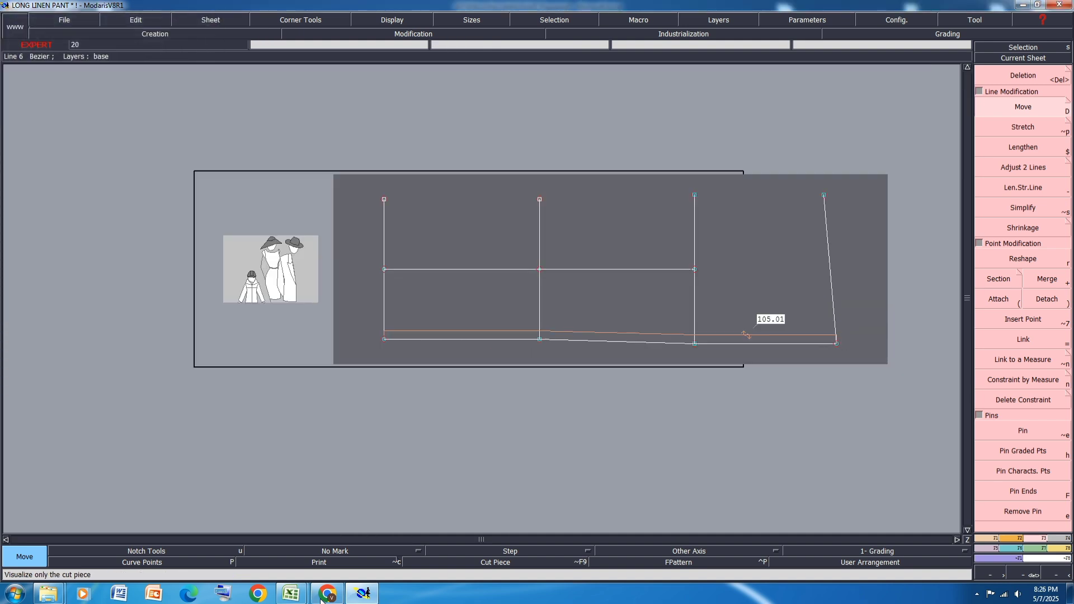
Add a developed point on the outleg line 20 cm from its waist end and insert it into the line.
mouse_move(291, 593)
left_click(339, 535)
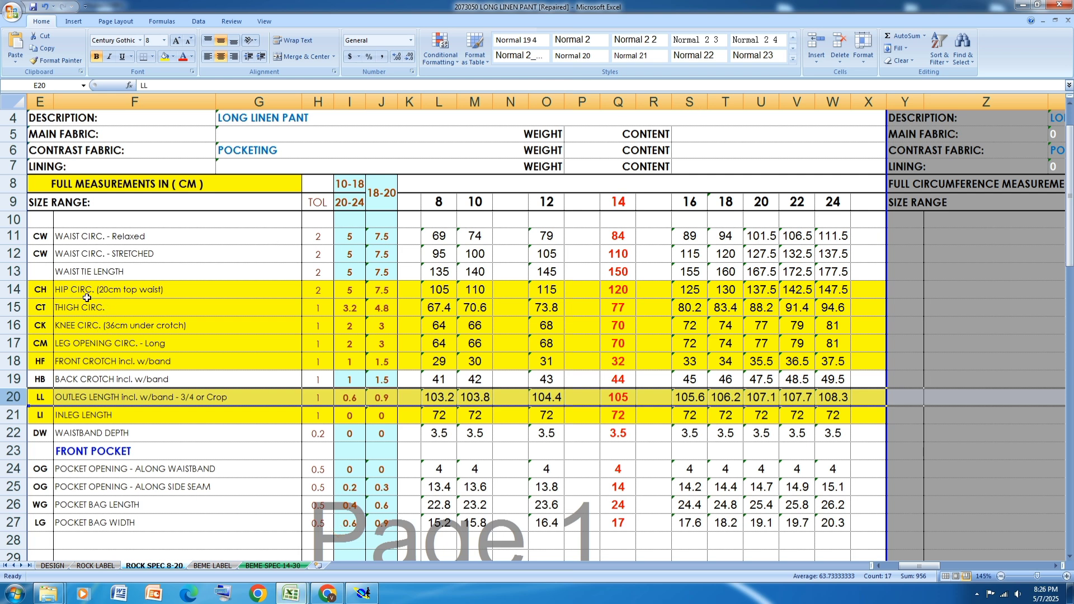
left_click(363, 593)
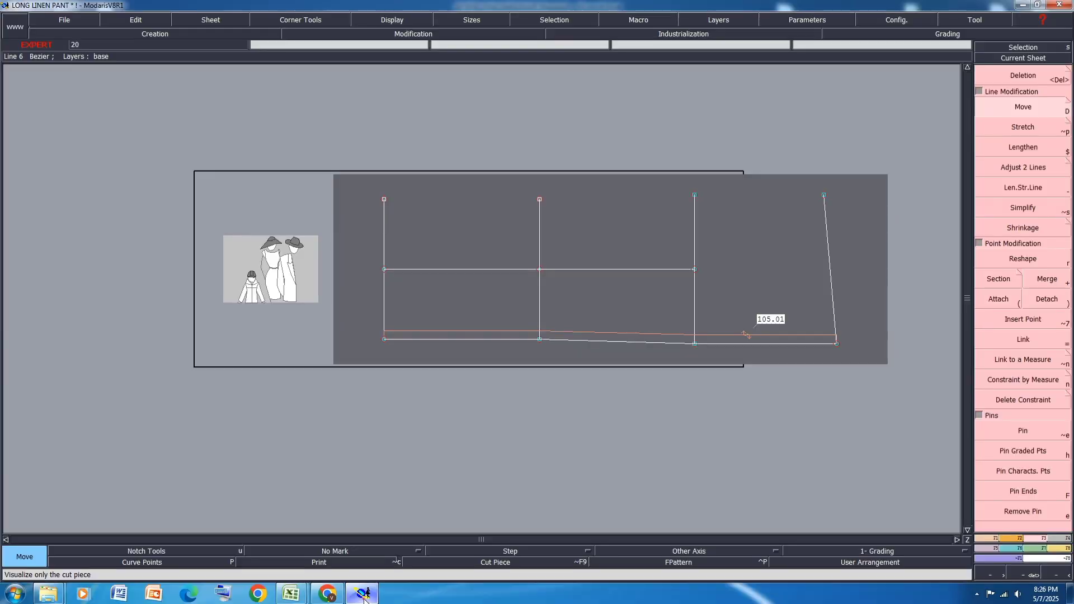
left_click(989, 540)
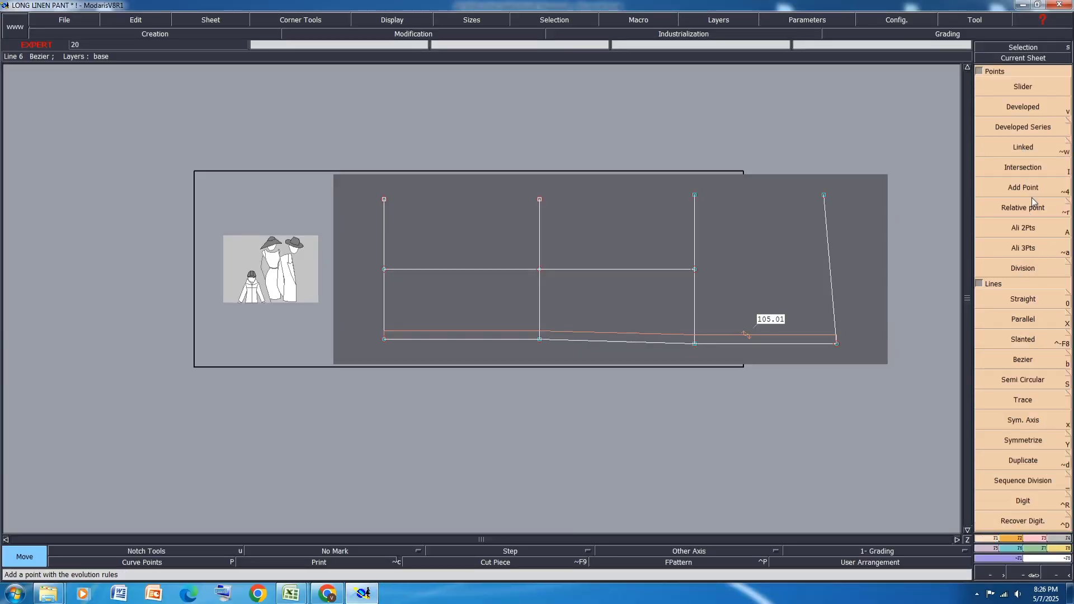
left_click(1028, 107)
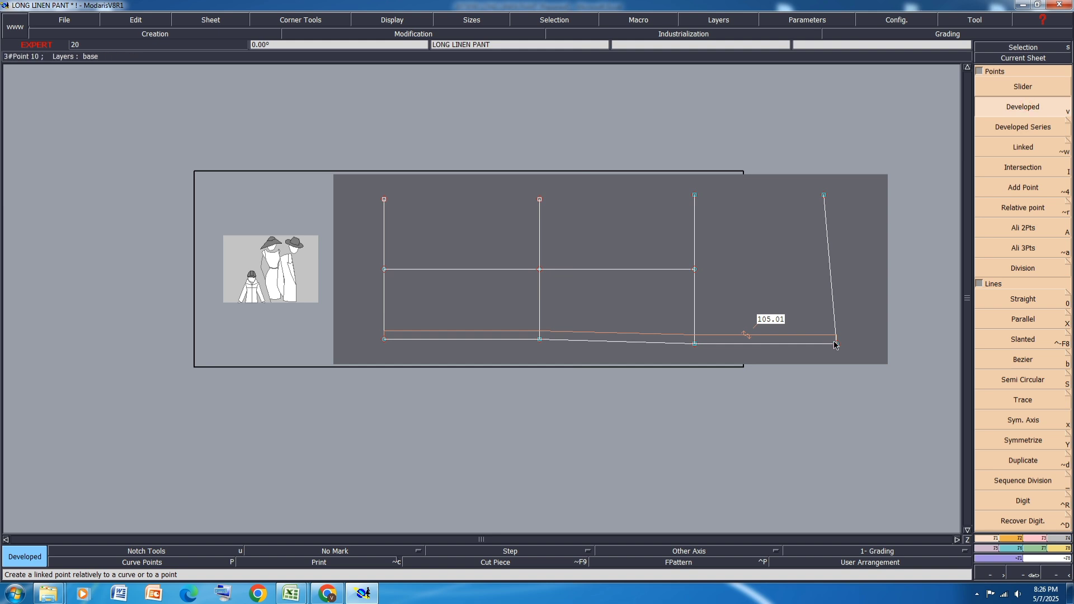
left_click(837, 346)
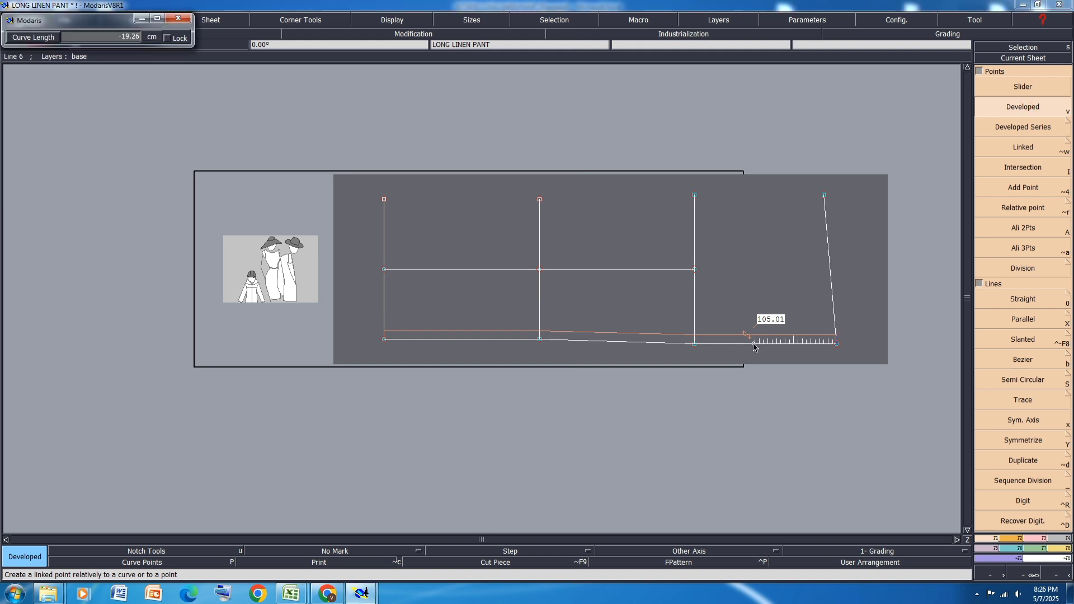
key("Down")
type("-20.00")
key("Return")
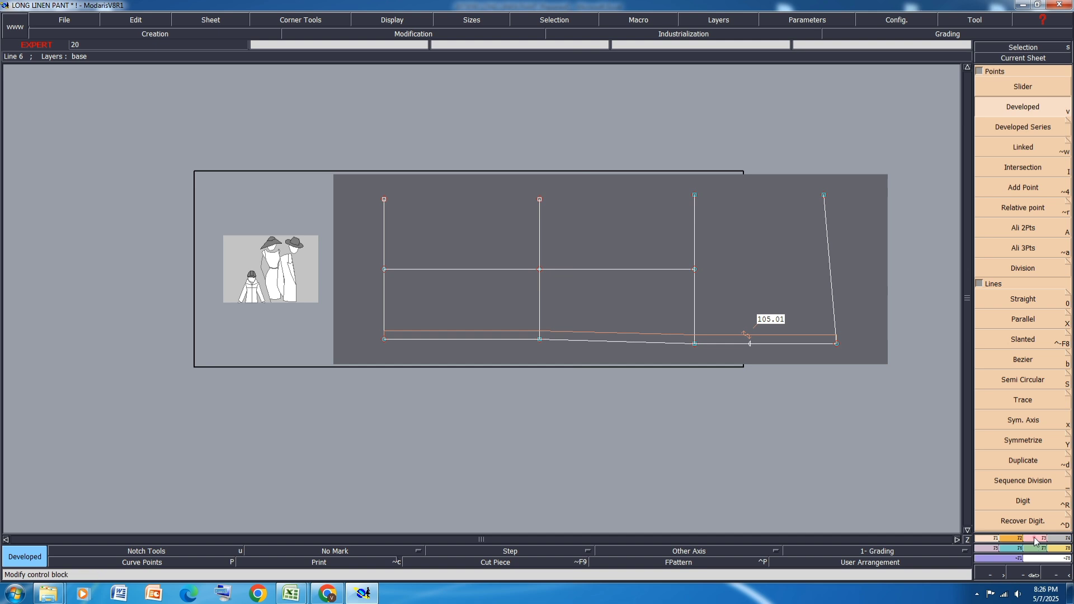
left_click(1036, 541)
left_click(1023, 319)
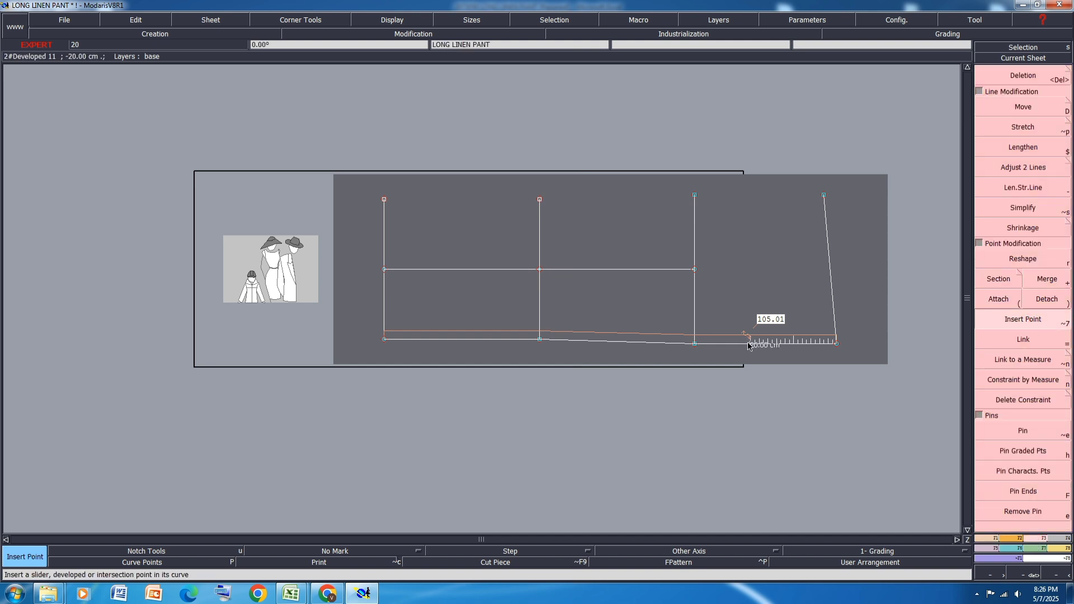
Consult the spec sheet's hip measurement and draw a vertical straight hip line from the inserted outleg point, 28.7 cm upward.
mouse_move(291, 593)
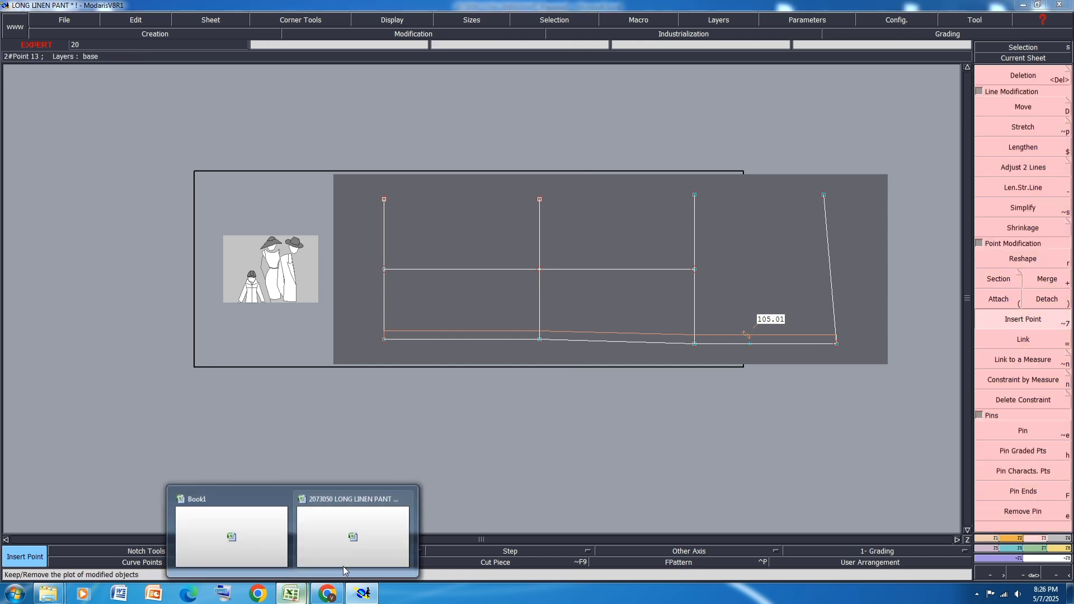
left_click(355, 531)
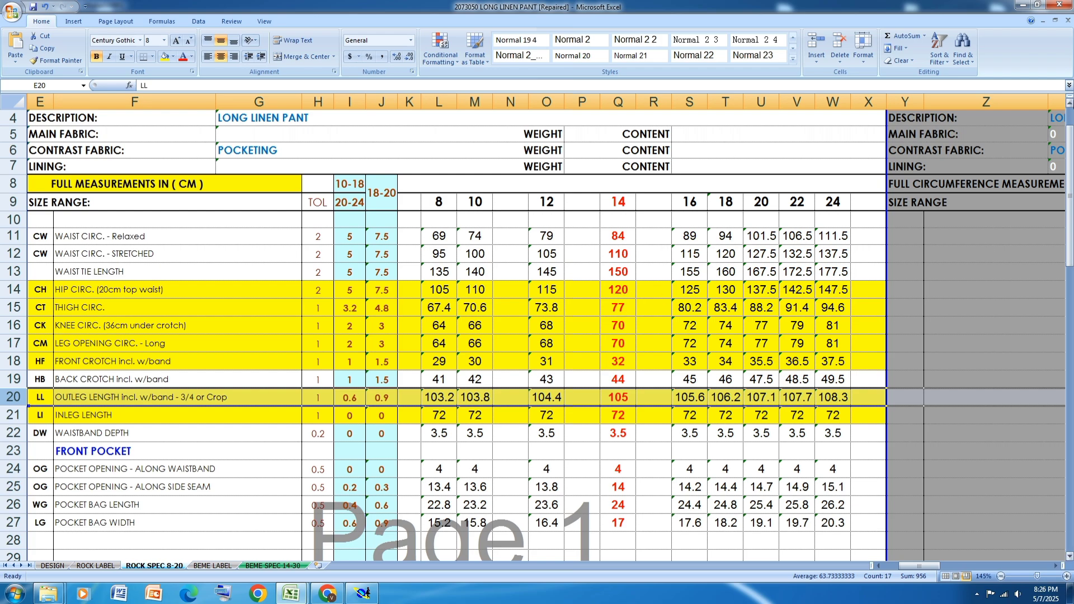
left_click(363, 593)
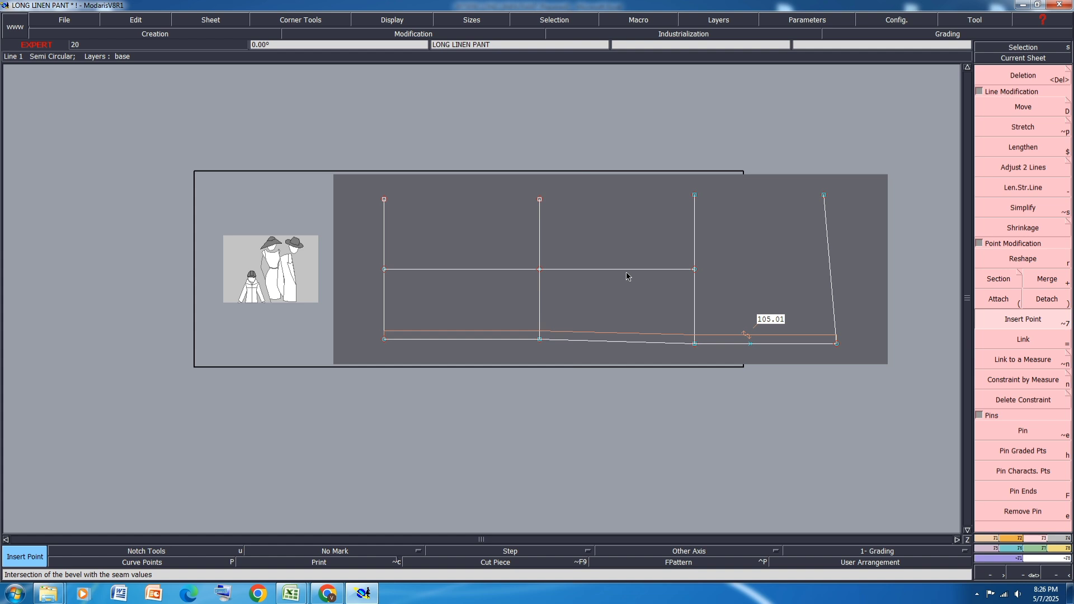
key("2")
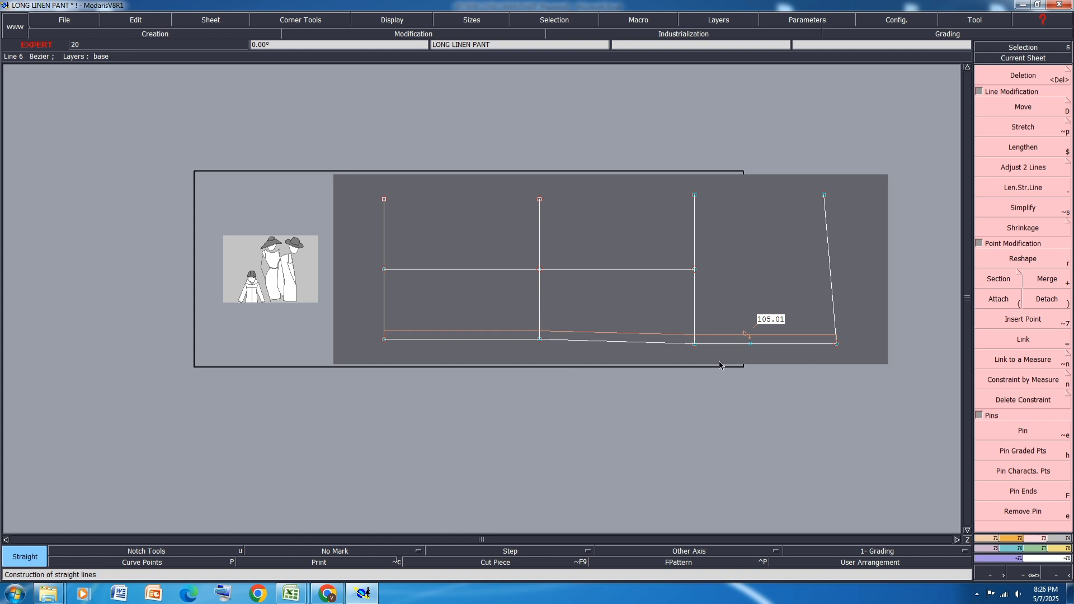
left_click(751, 343)
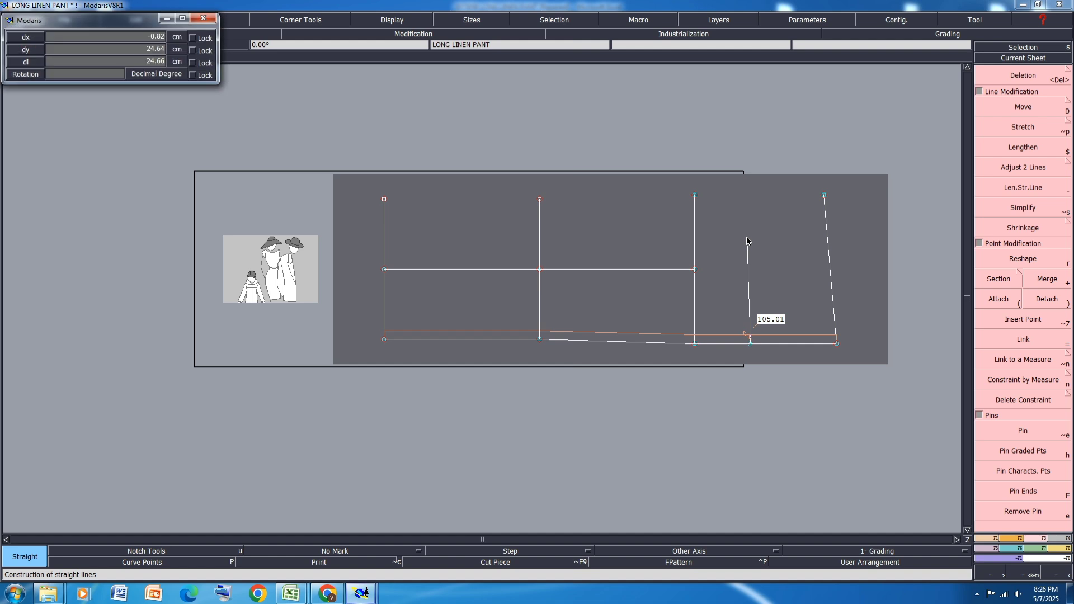
key("Tab")
type("28.7")
key("Return")
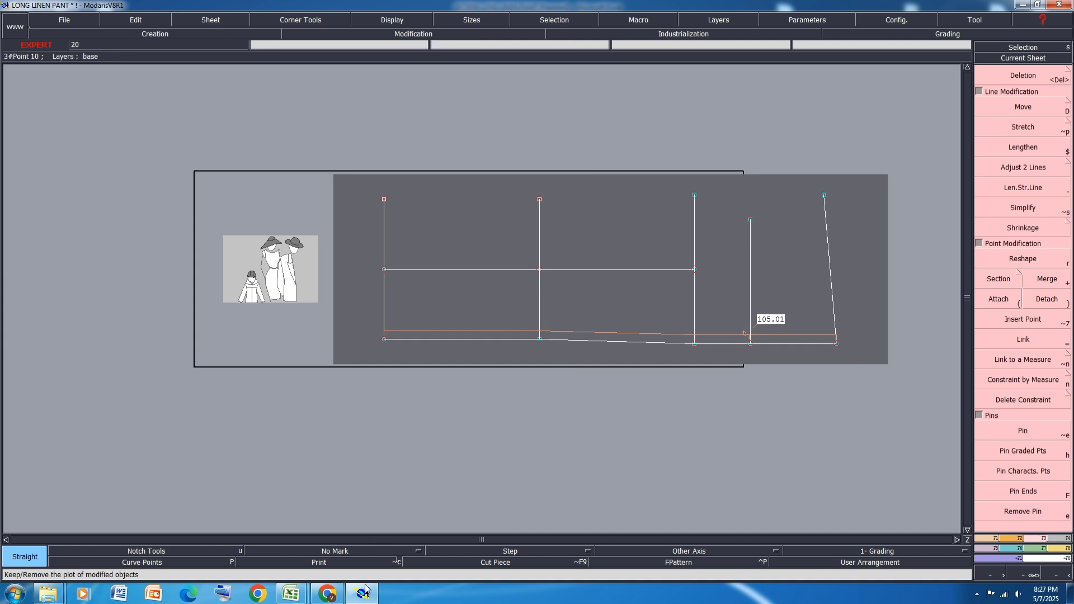
Highlight the WAIST CIRC. - STRETCHED row in yellow in the Excel spec sheet.
mouse_move(291, 594)
left_click(358, 528)
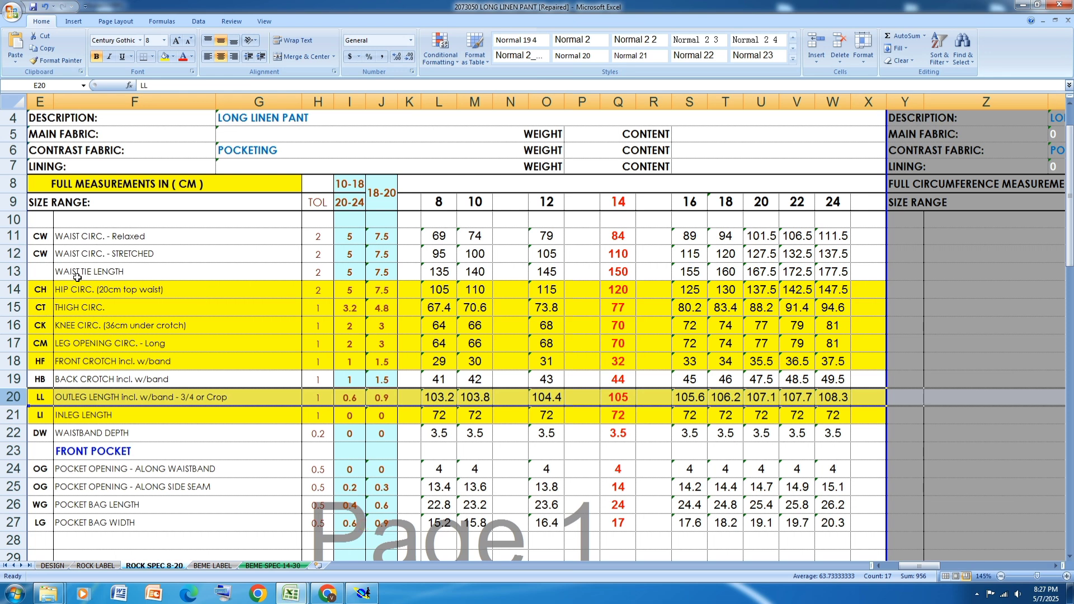
left_click(8, 253)
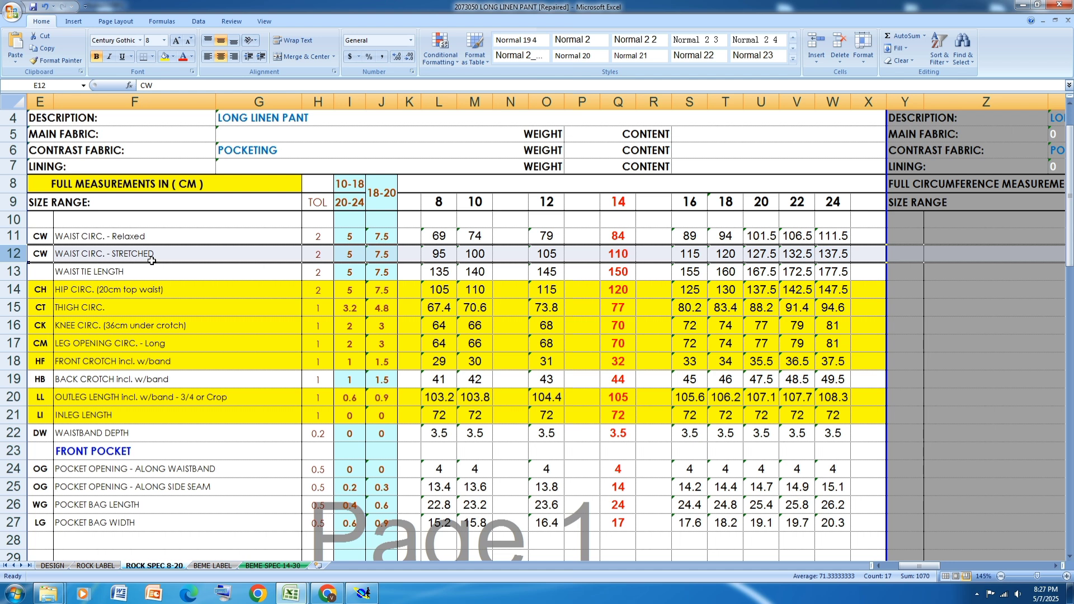
left_click(165, 57)
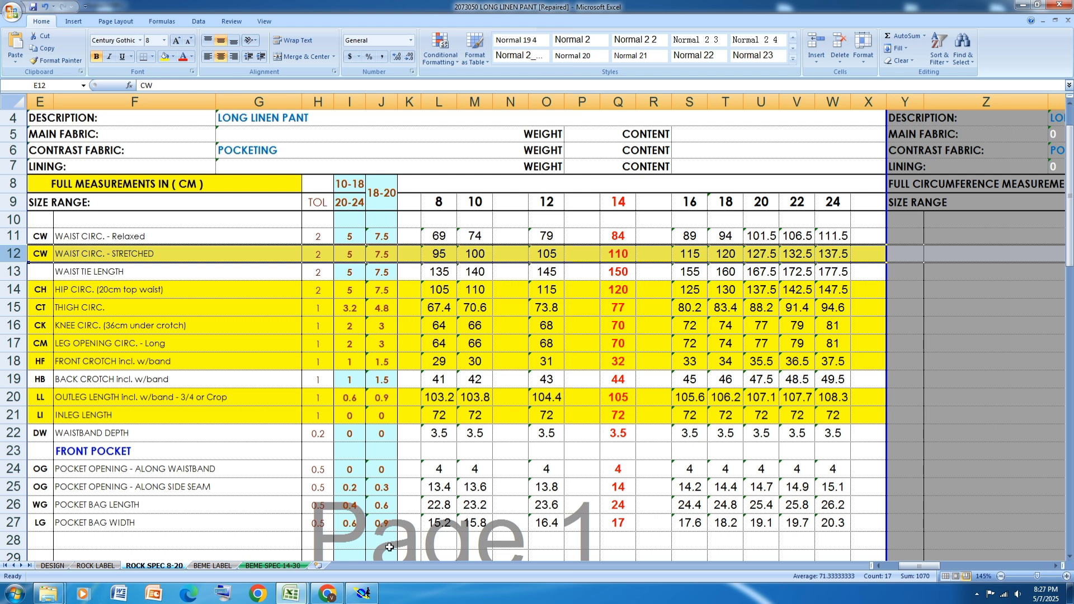
Back in Modaris, add a developed point on the waist line 26.25 cm from its lower end.
left_click(363, 593)
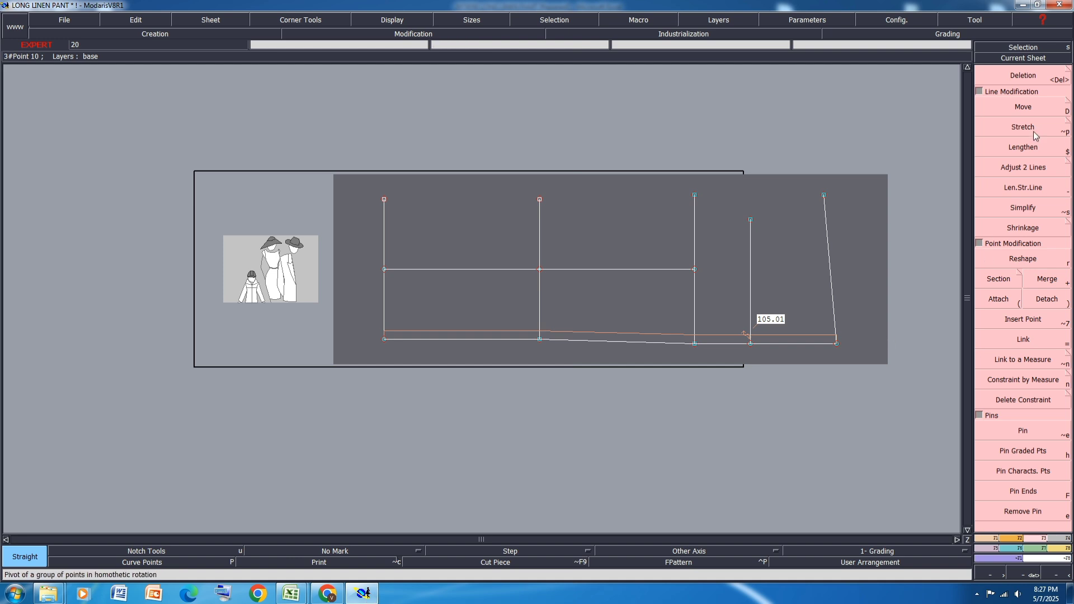
left_click(990, 539)
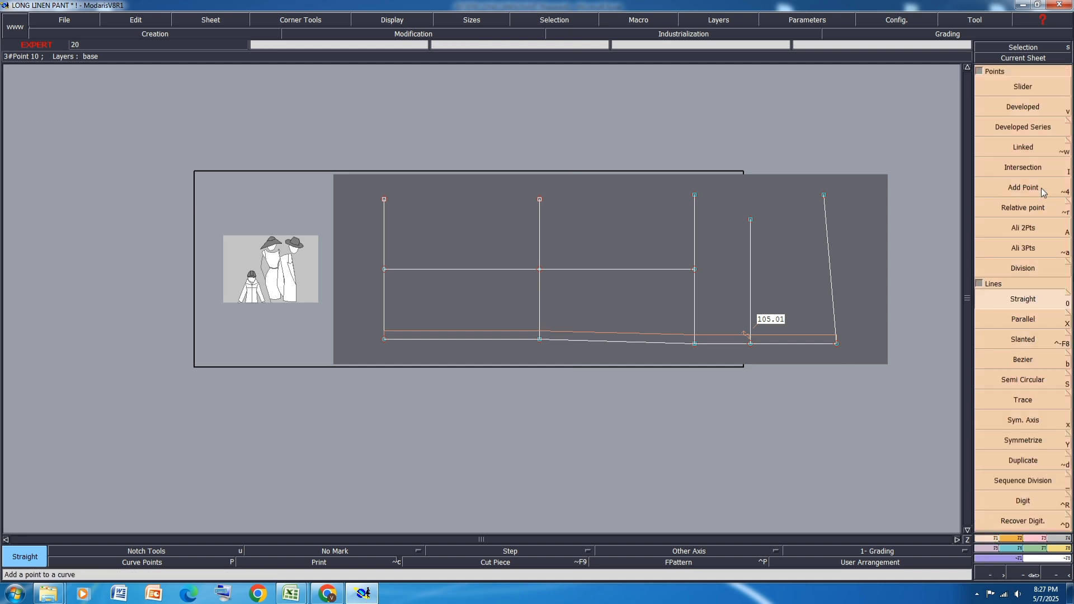
left_click(1027, 106)
left_click(832, 338)
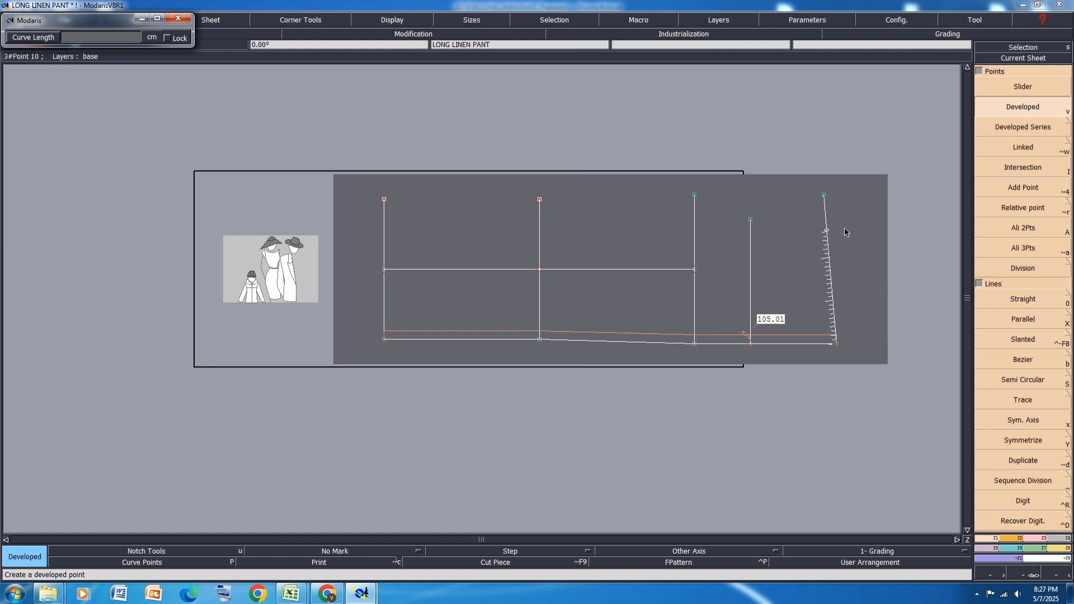
type("26.25")
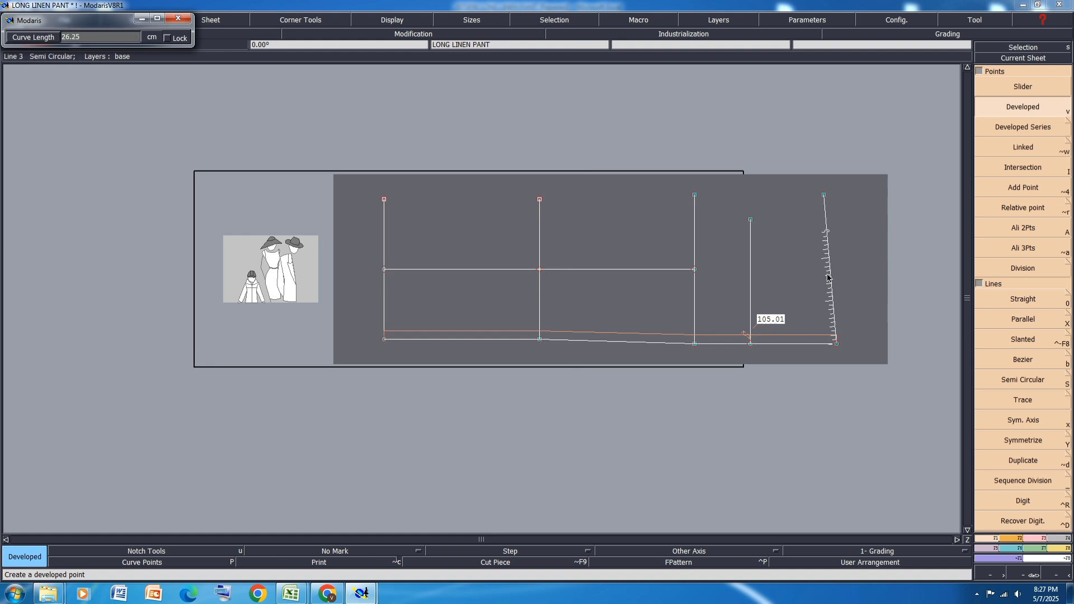
key("Return")
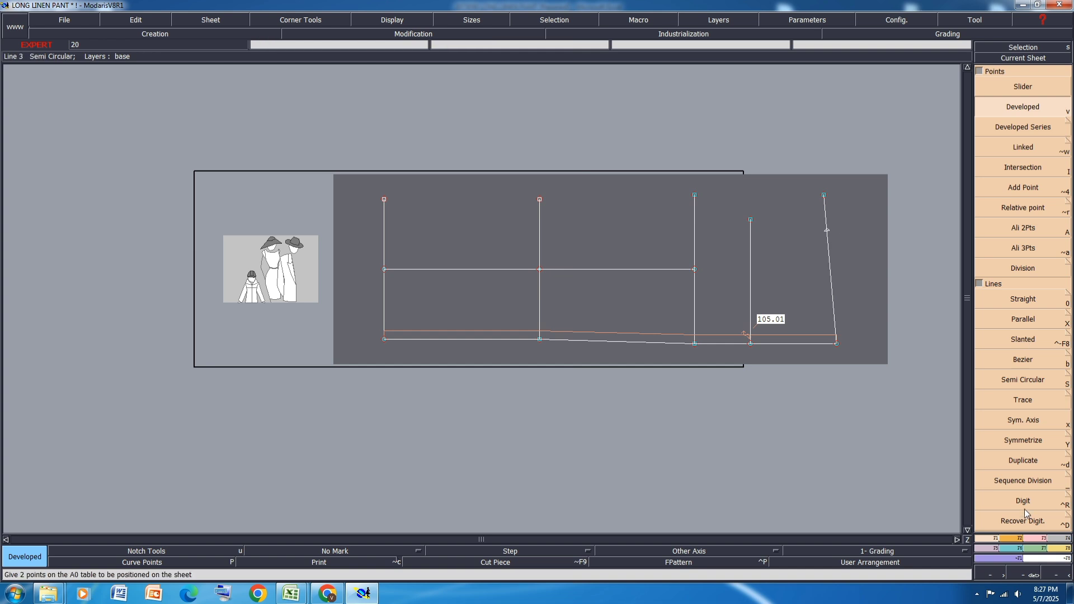
Insert the developed point into the waist line and delete the upper end point beyond it.
left_click(1034, 539)
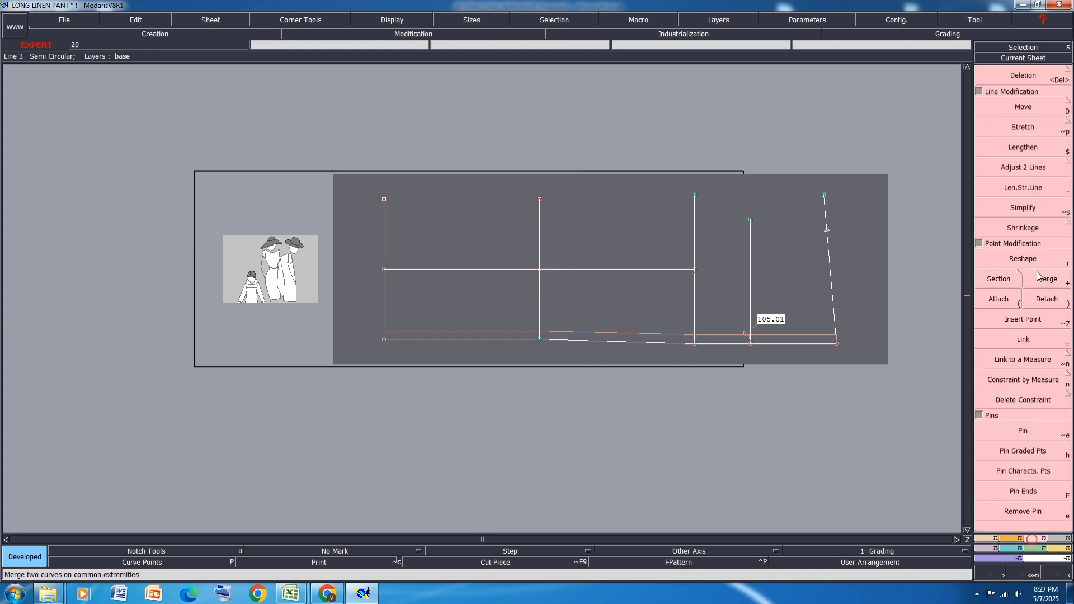
left_click(1023, 319)
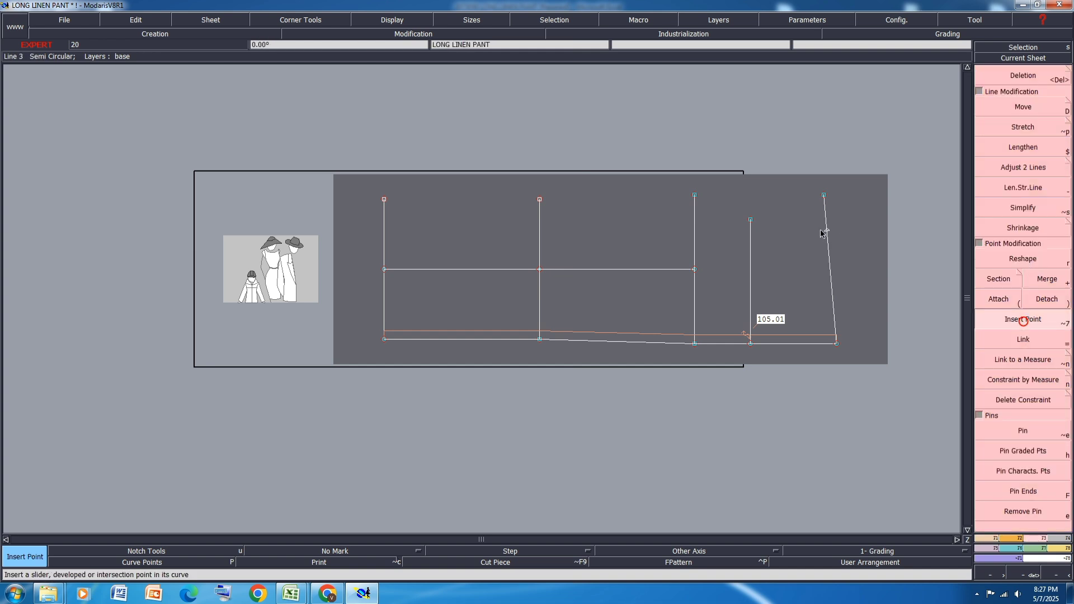
key("Delete")
left_click(824, 196)
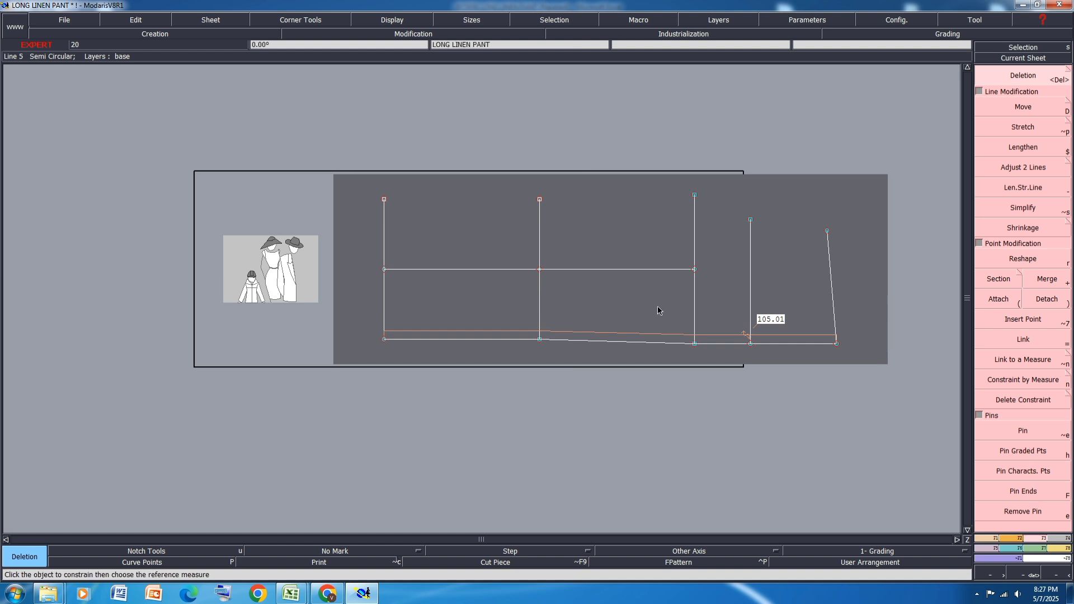
Draw a Bezier inleg and crotch line through the upper ends of the leg opening, knee, thigh, hip and waist lines, and save the model.
key("F1")
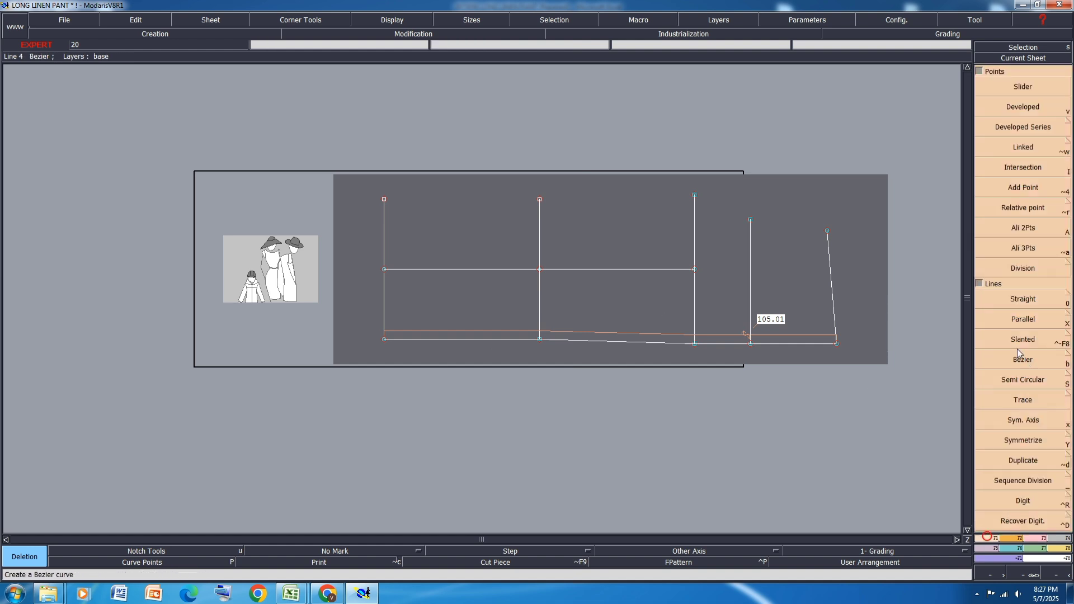
left_click(1020, 360)
left_click(384, 200)
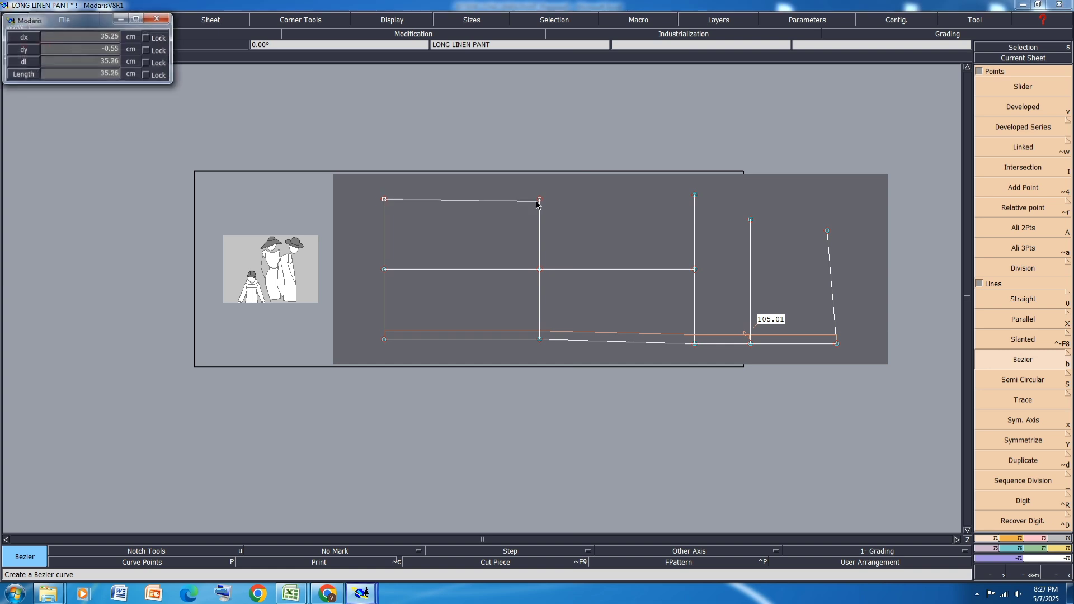
left_click(539, 200)
left_click(695, 196)
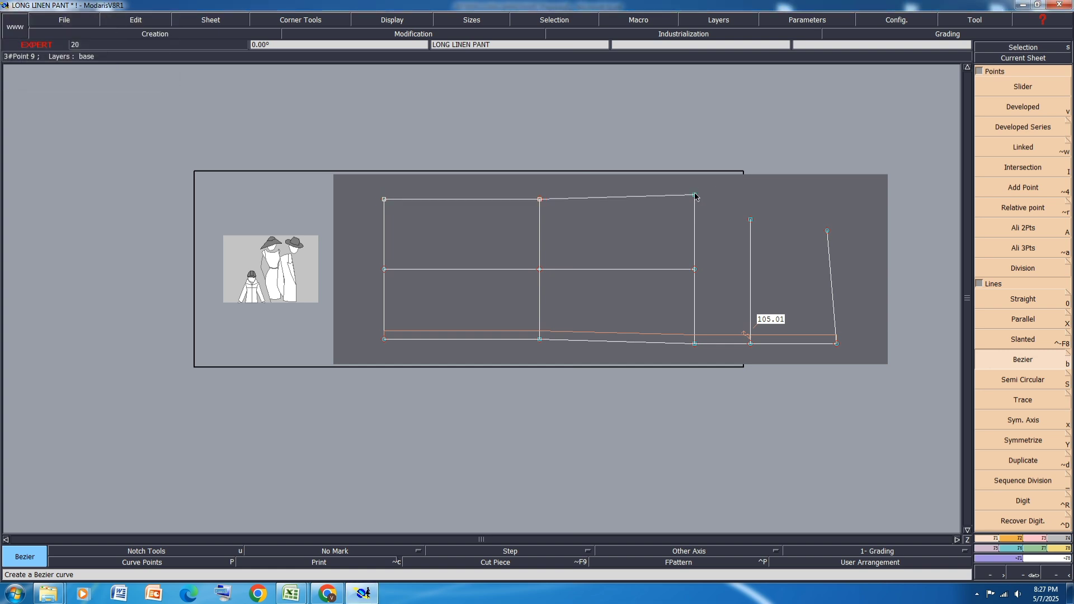
left_click(750, 219)
left_click(827, 231)
middle_click(823, 227)
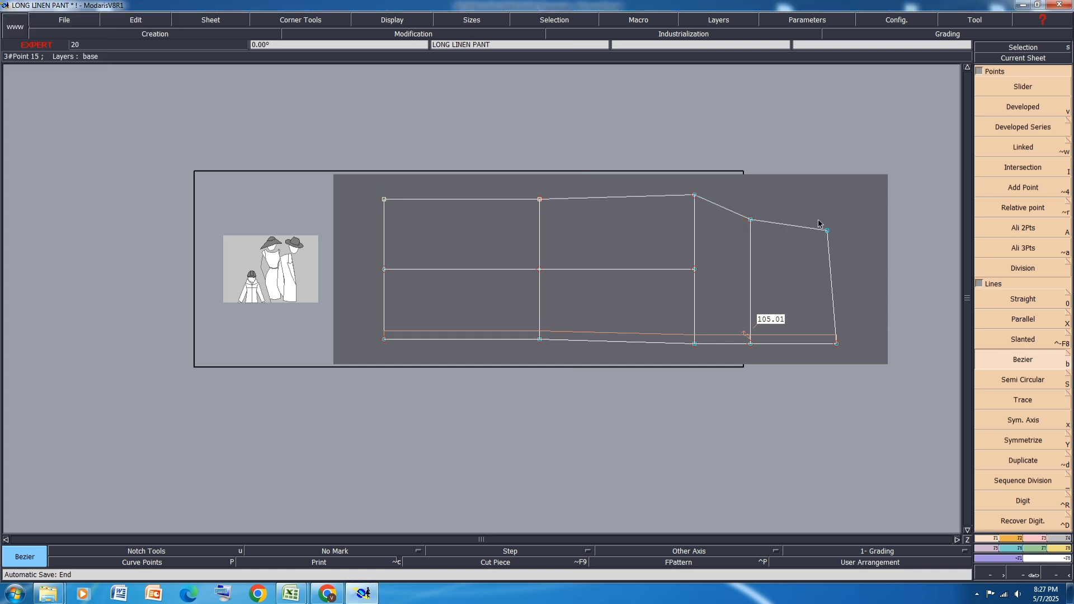
key("ctrl+s")
left_click(475, 358)
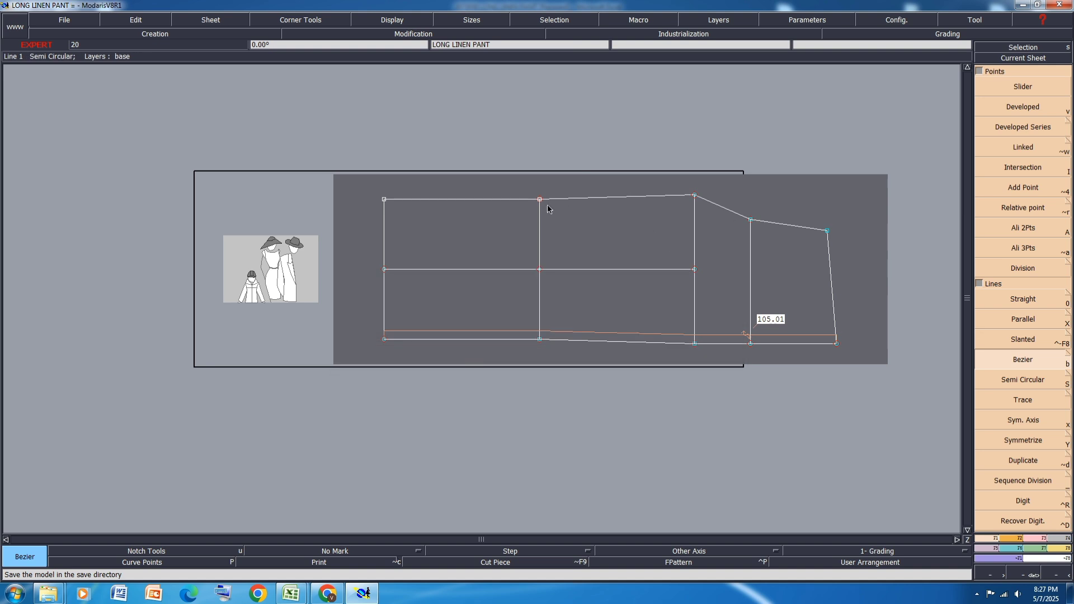
Pin the characteristic points of the current sheet.
scroll(548, 209, "down", 2)
scroll(704, 258, "up", 1)
scroll(640, 210, "up", 1)
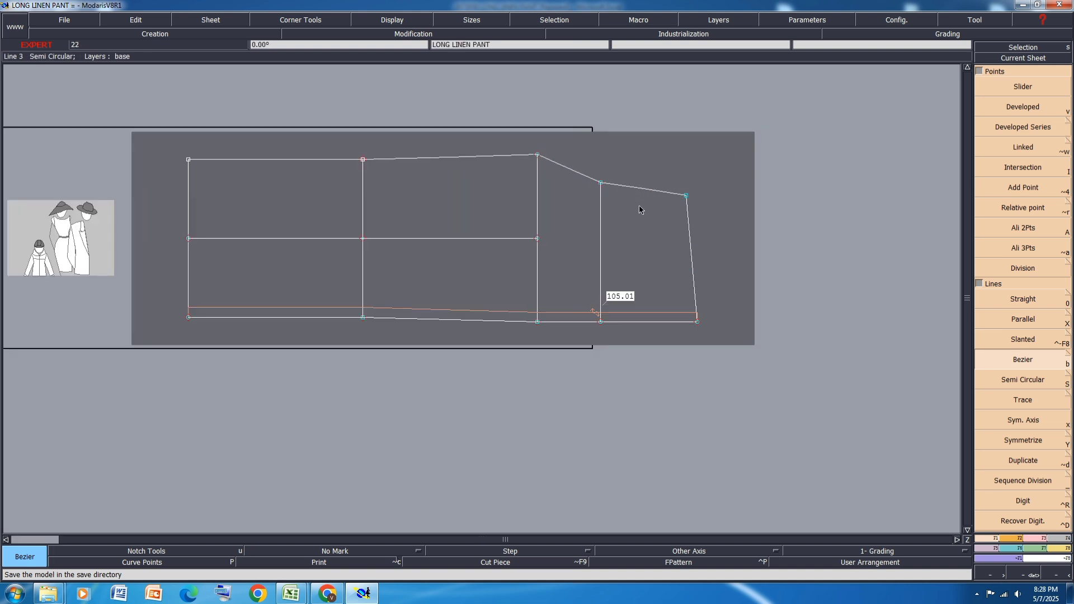
left_click(1030, 538)
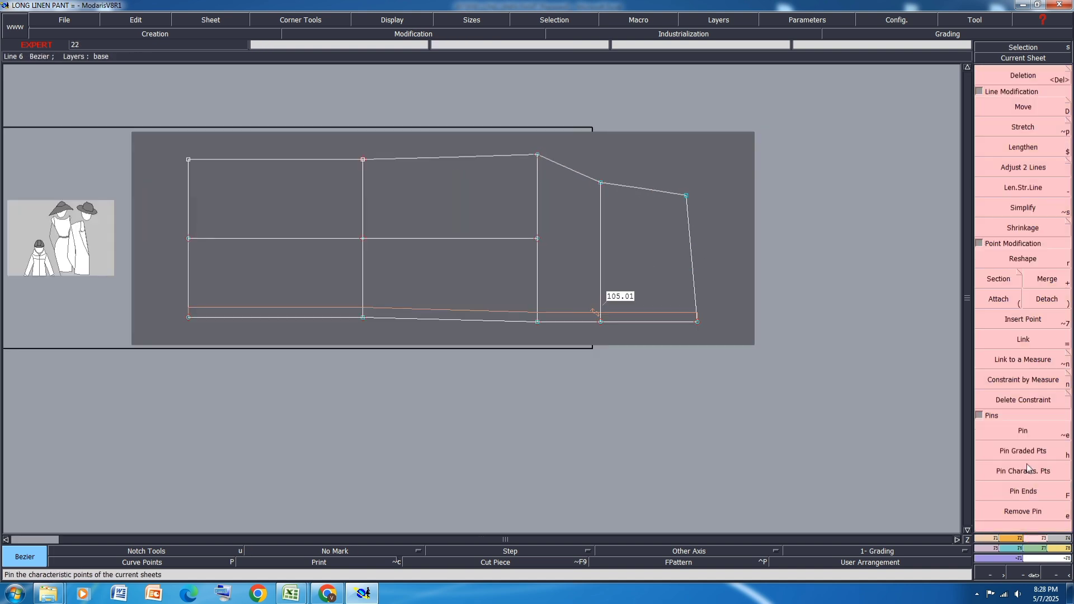
left_click(1028, 471)
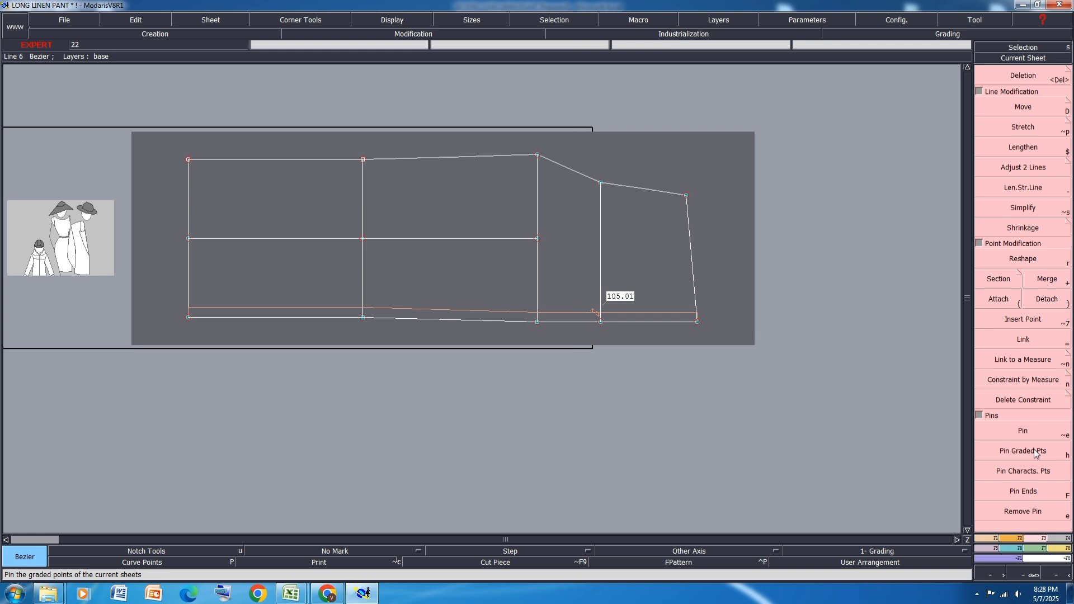
Review the garment sketch and construction details on the DESIGN sheet of the LONG LINEN PANT workbook in Excel.
mouse_move(291, 593)
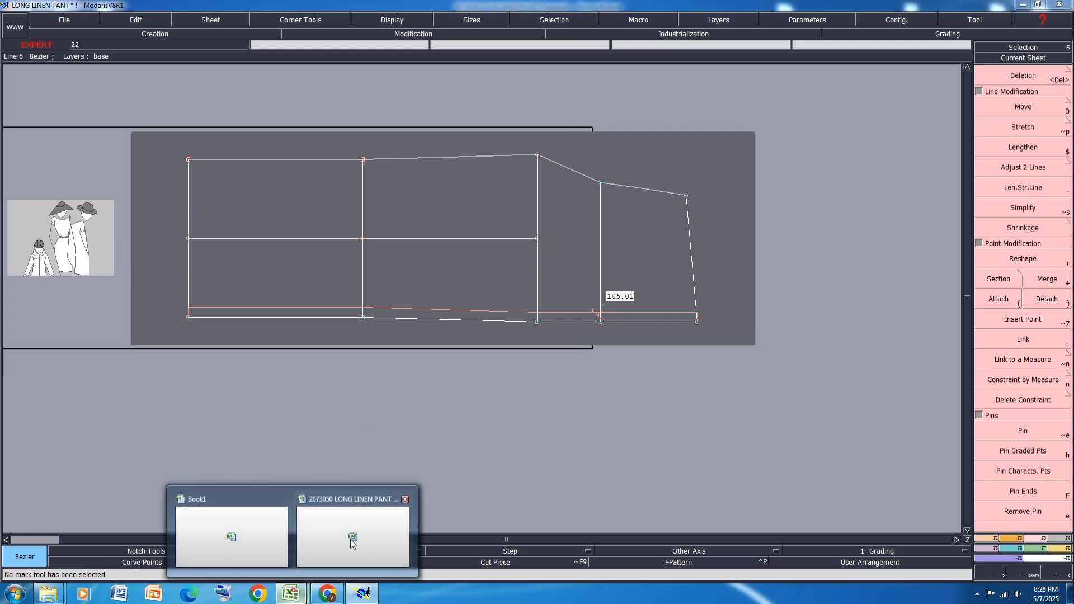
left_click(352, 543)
left_click(53, 565)
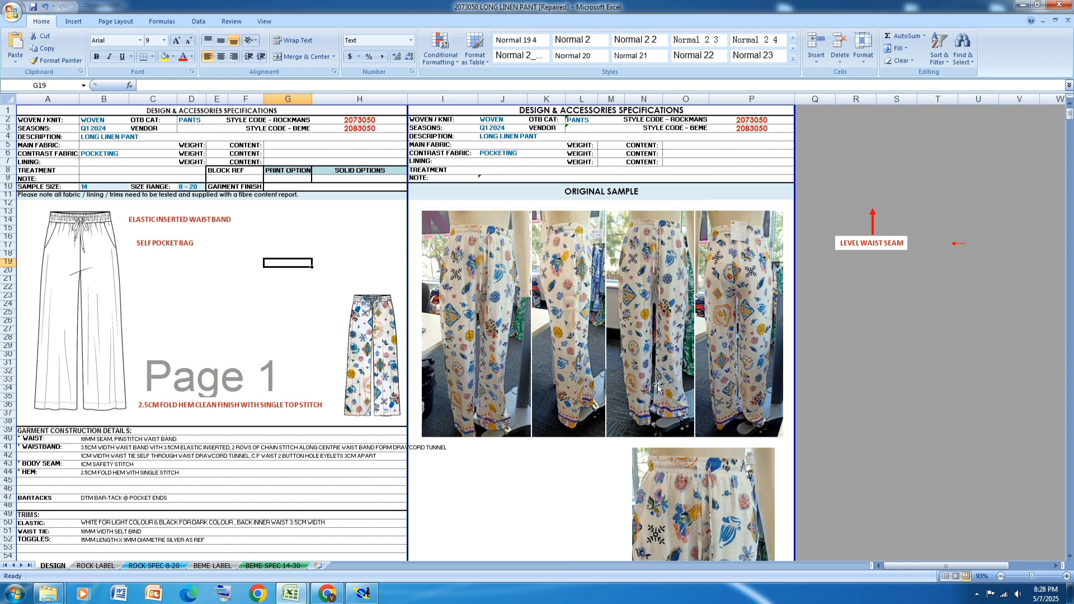
scroll(650, 366, "down", 1)
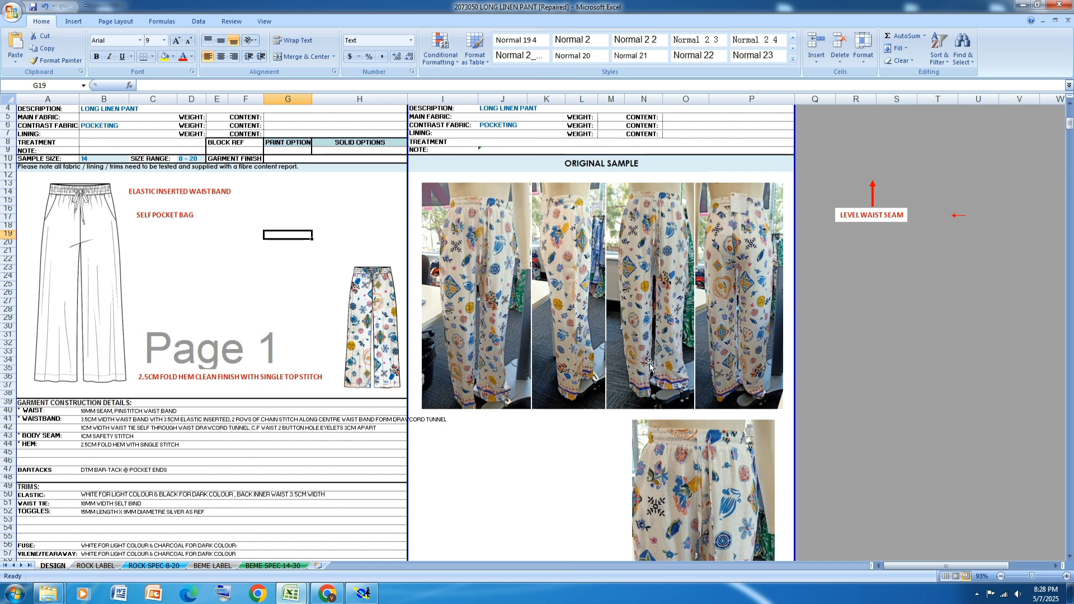
Check the size 14 measurements on the ROCK SPEC 8-20 sheet and switch back to Modaris.
left_click(105, 567)
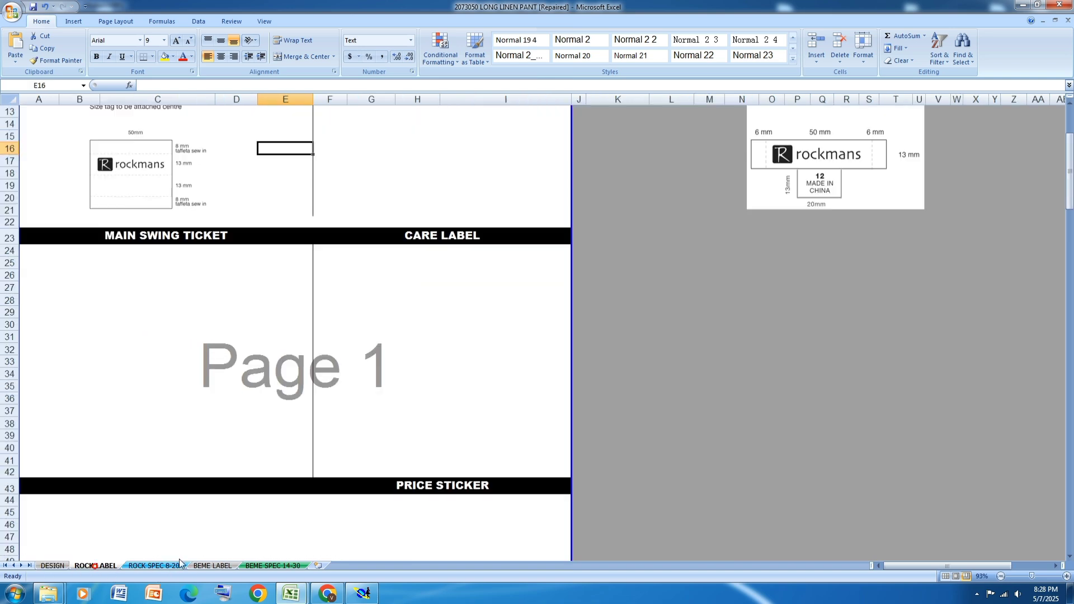
left_click(131, 567)
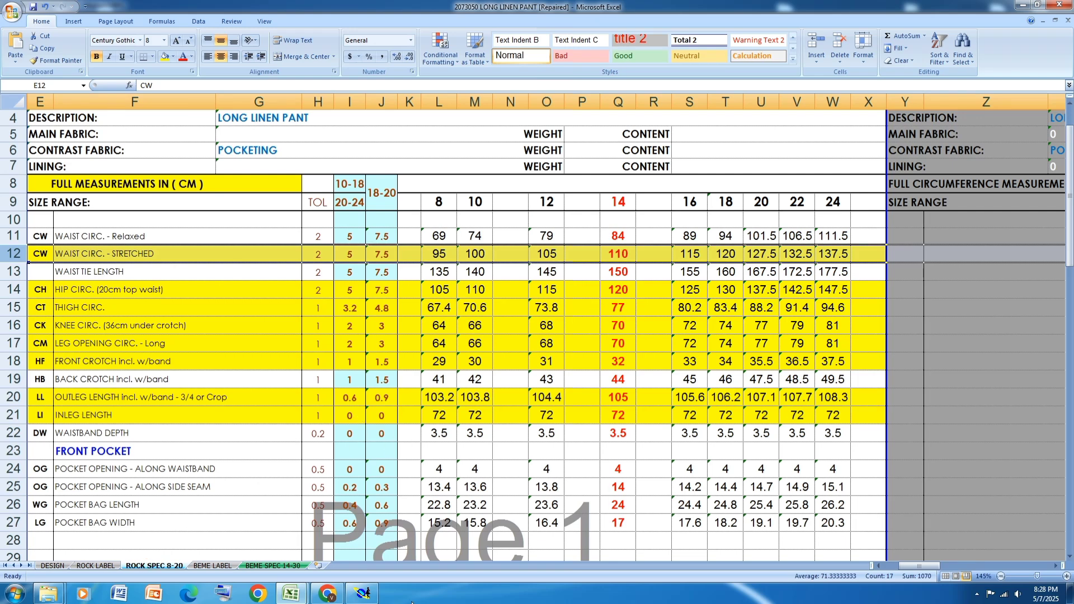
left_click(362, 593)
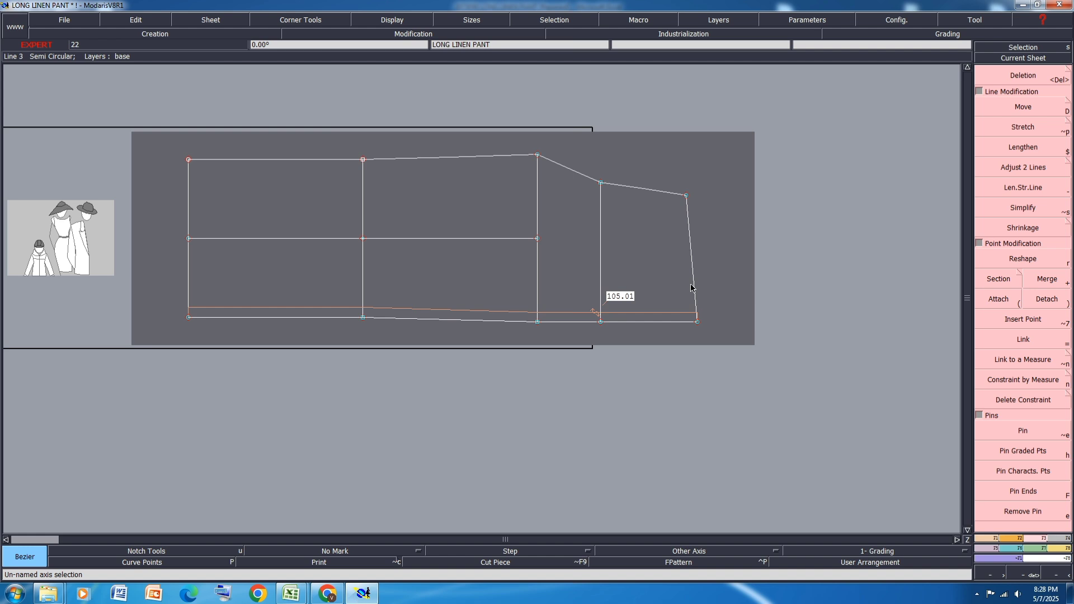
Display the curve handles and reshape the crotch line into an inward curve between the thigh and hip lines.
left_click(388, 22)
left_click(412, 244)
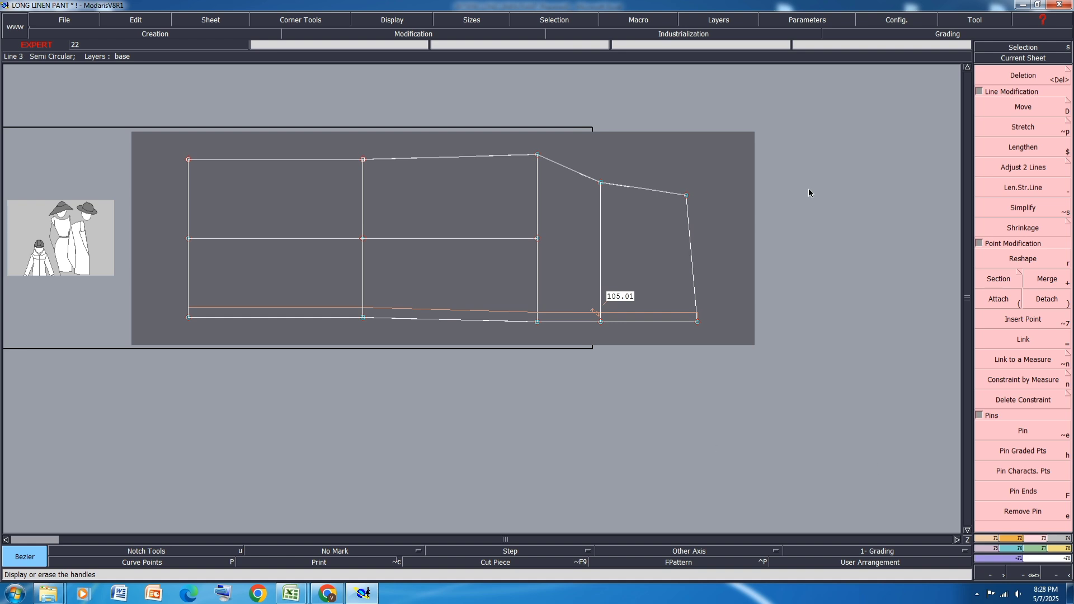
left_click(1023, 258)
scroll(582, 162, "up", 1)
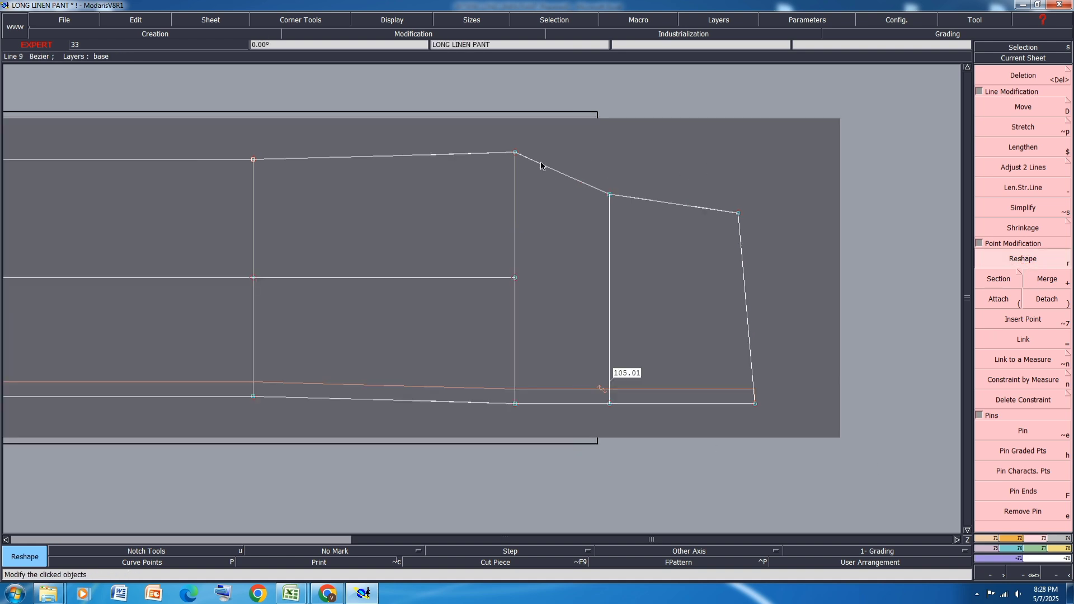
left_click(541, 164)
left_click(538, 179)
left_click(580, 181)
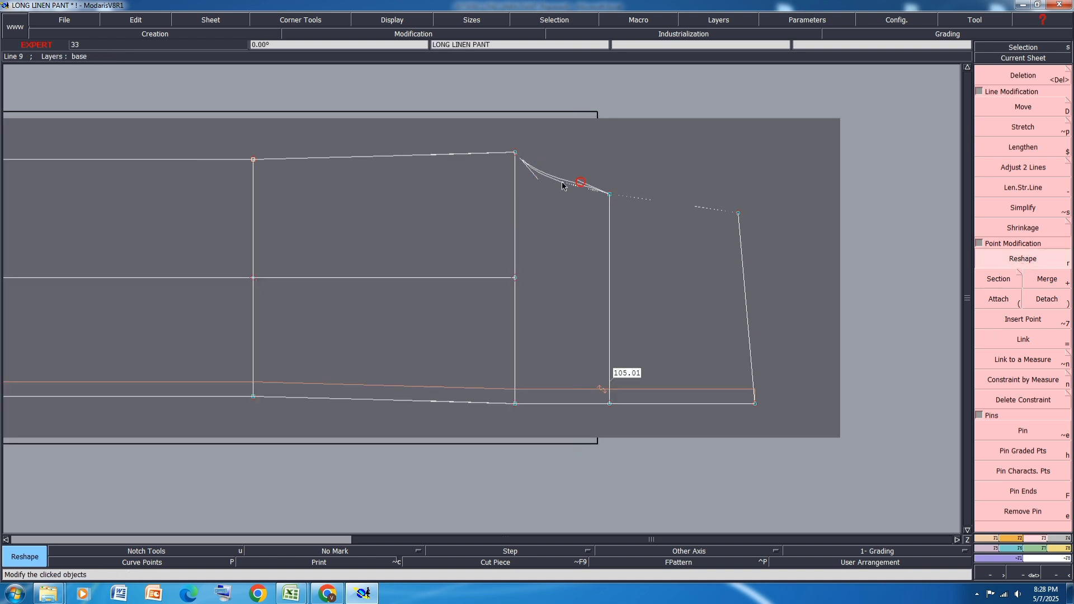
left_click(551, 185)
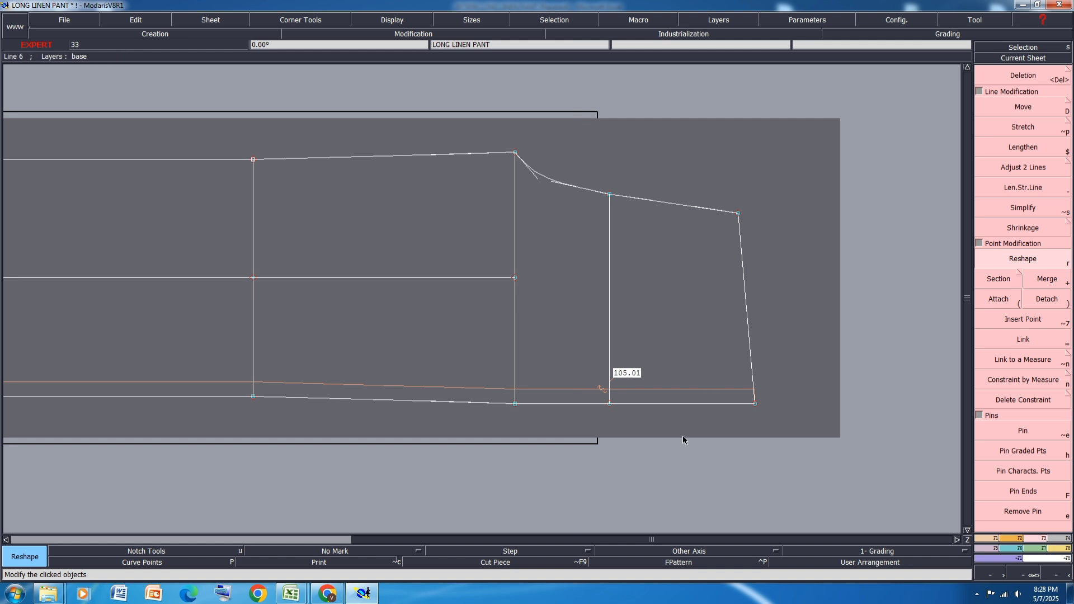
Move the whole waist line slightly across the leg toward the crotch side.
key("d")
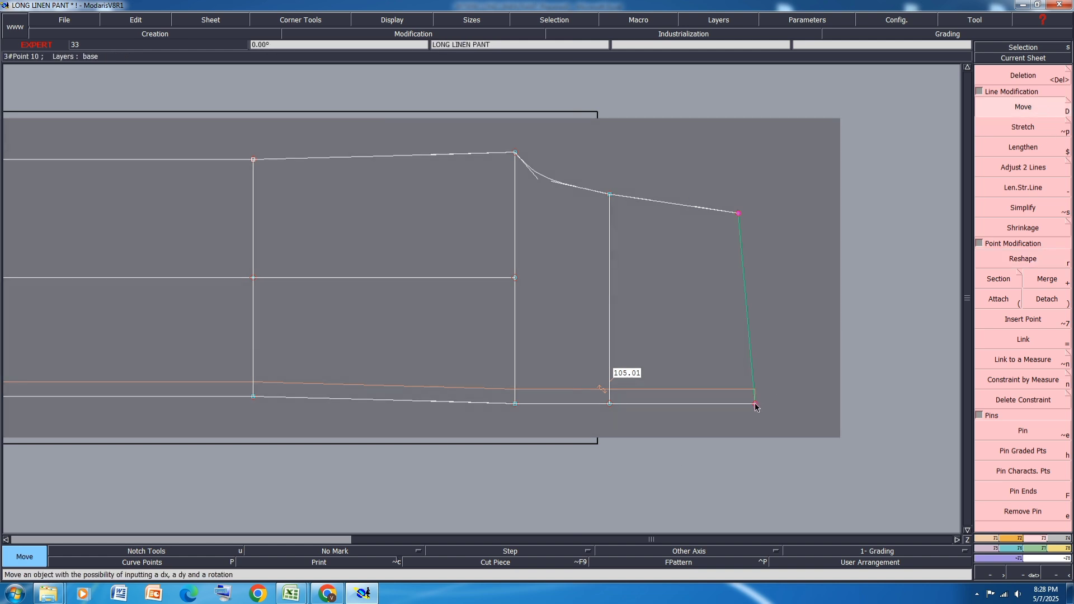
left_click(756, 403)
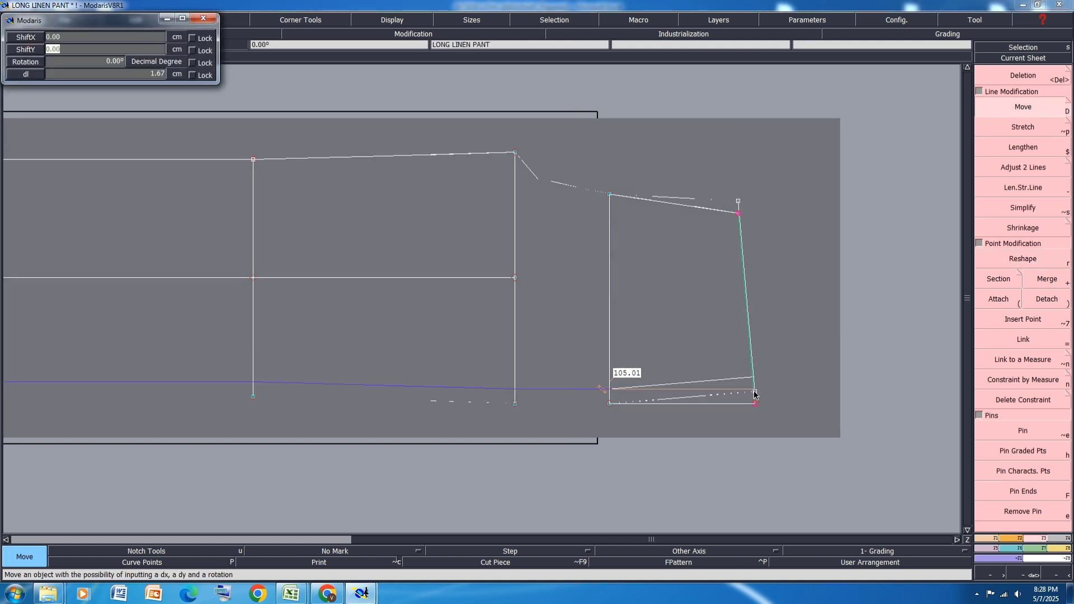
left_click(754, 396)
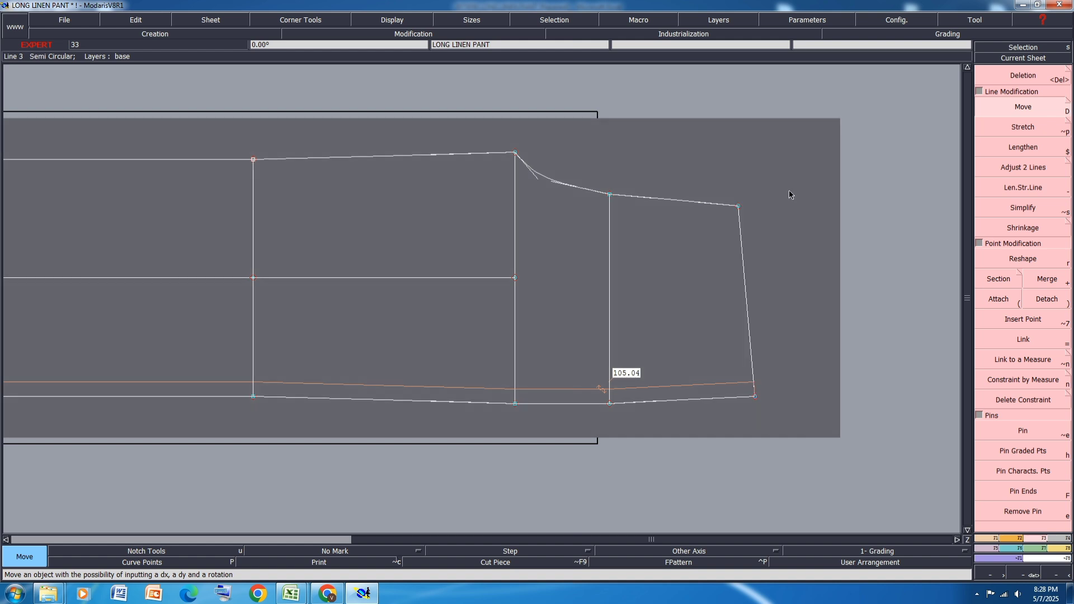
Delete the lengthwise centre line running from the leg opening through the knee line to the thigh line.
left_click_drag(767, 116, 454, 461)
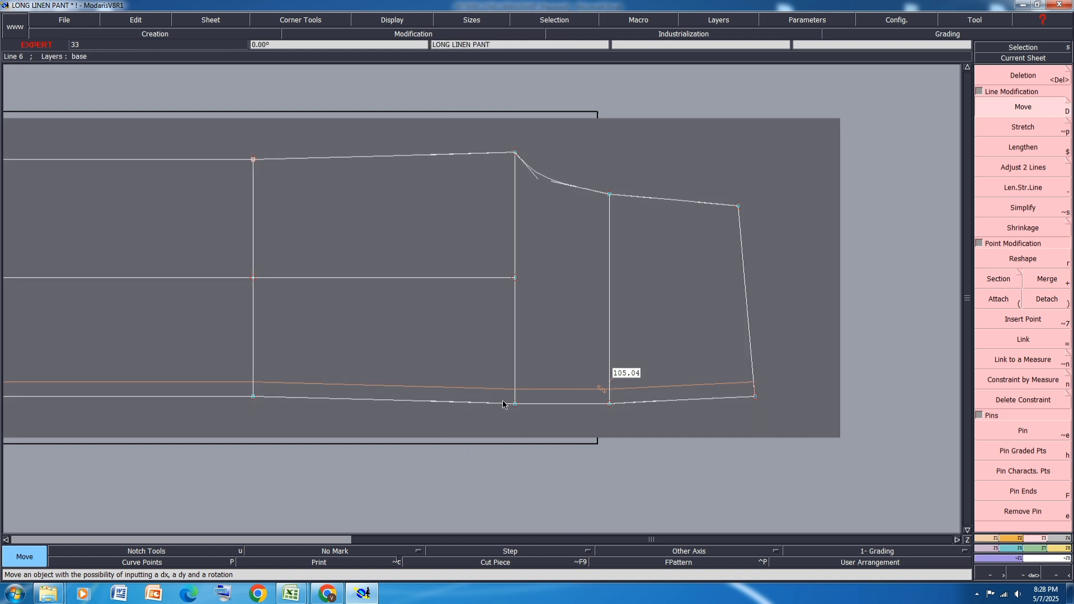
key("Delete")
left_click(390, 277)
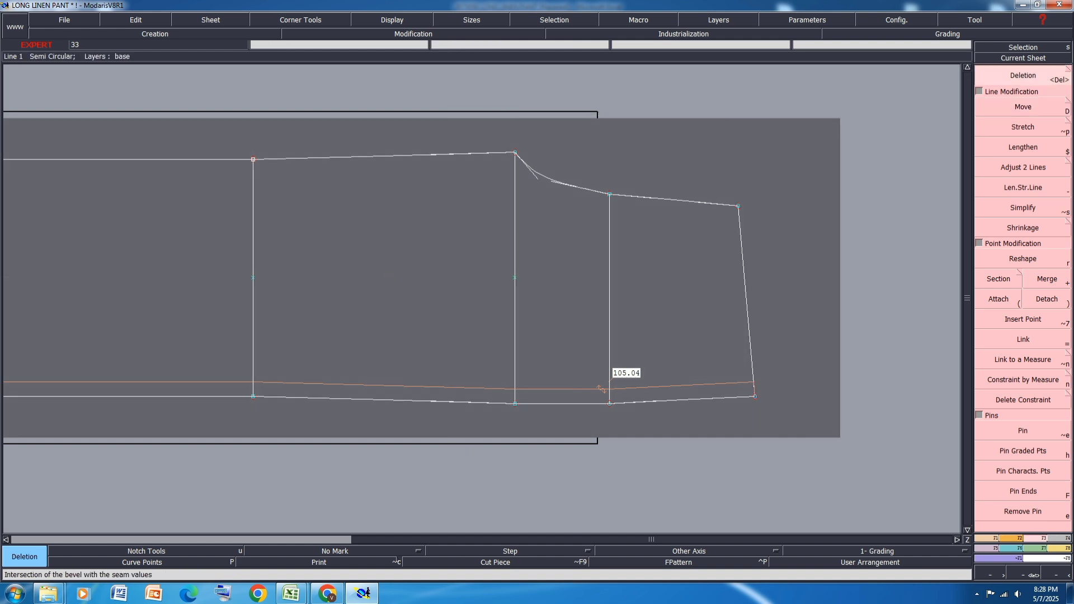
Add a dynamic length measure along the inleg from the leg opening to the crotch point.
key("alt+l")
left_click(342, 157)
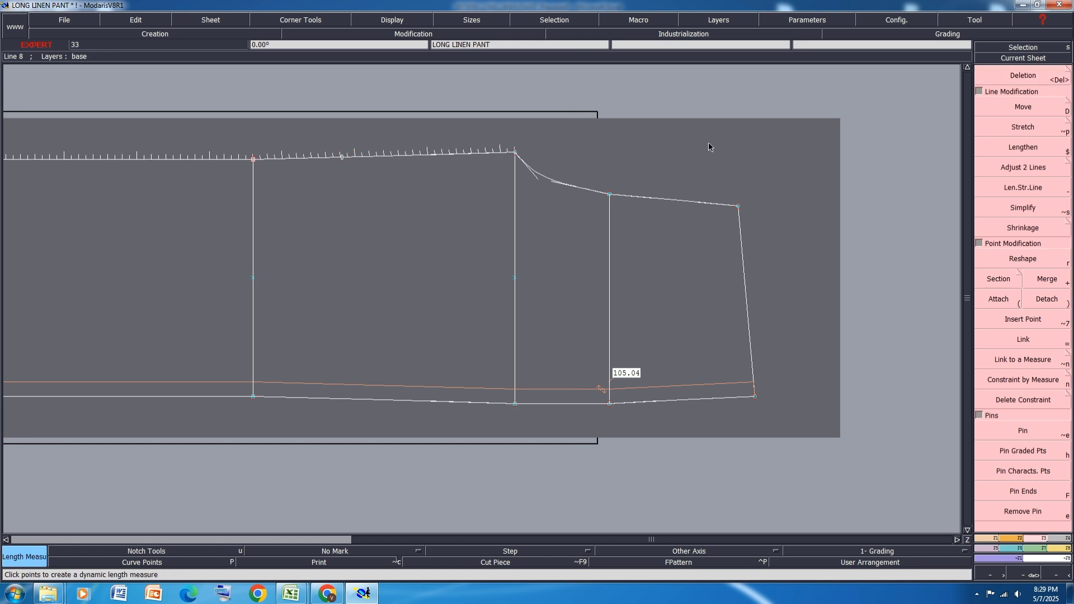
left_click(708, 143)
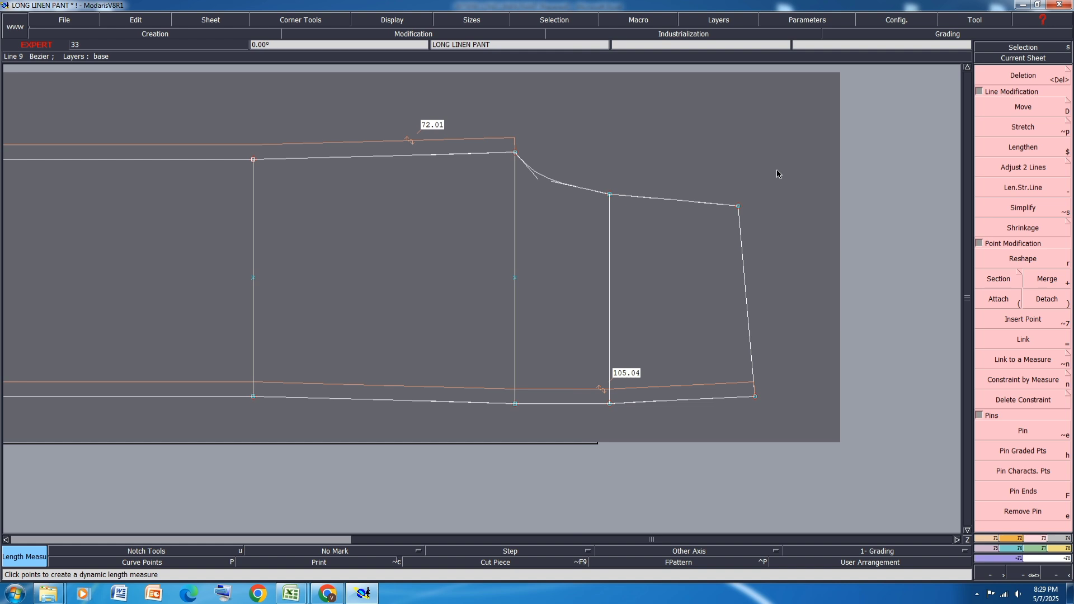
Shift the thigh, hip and waist lines together by 0.5 cm across the leg toward the inleg side.
left_click_drag(767, 104, 452, 442)
key("d")
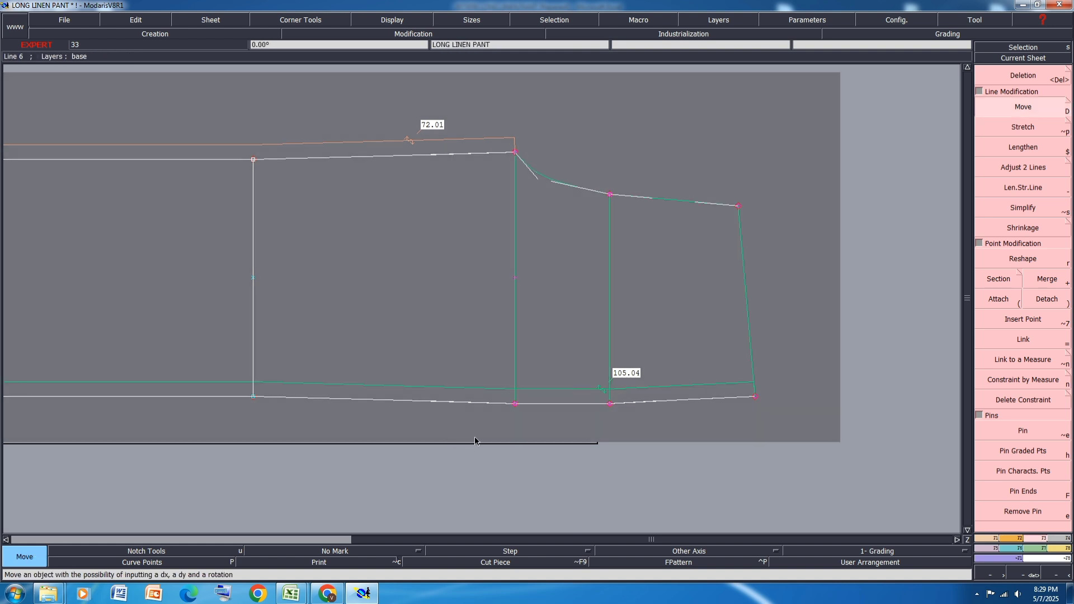
left_click(515, 405)
key("Down")
key("Down")
type(".5")
key("Return")
key("Return")
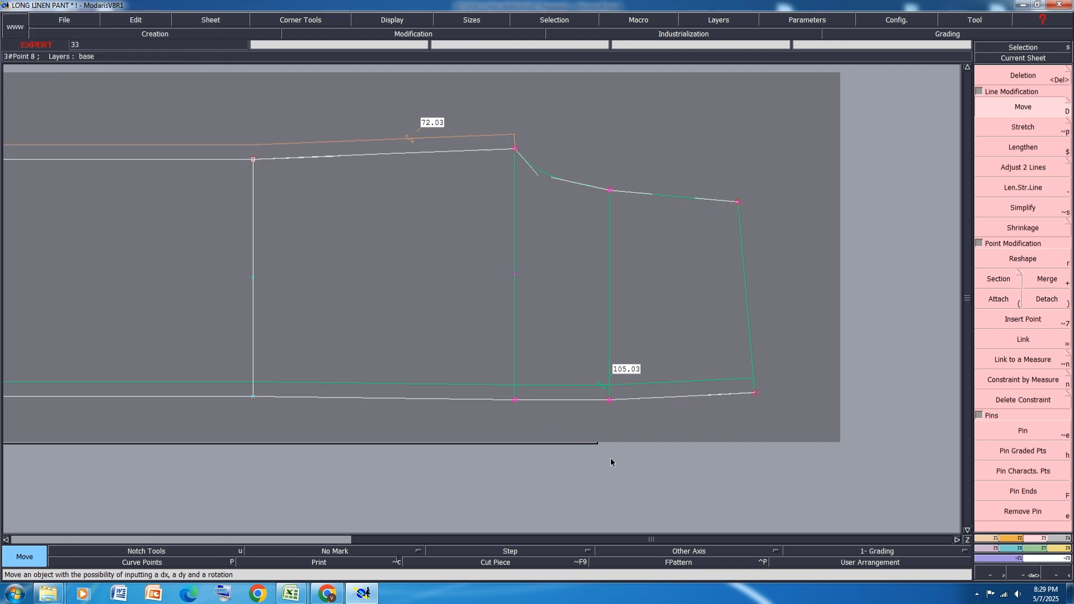
Nudge only the waist line a little further toward the crotch side, adding slope to the outleg above the hip.
left_click(783, 258)
left_click(744, 399)
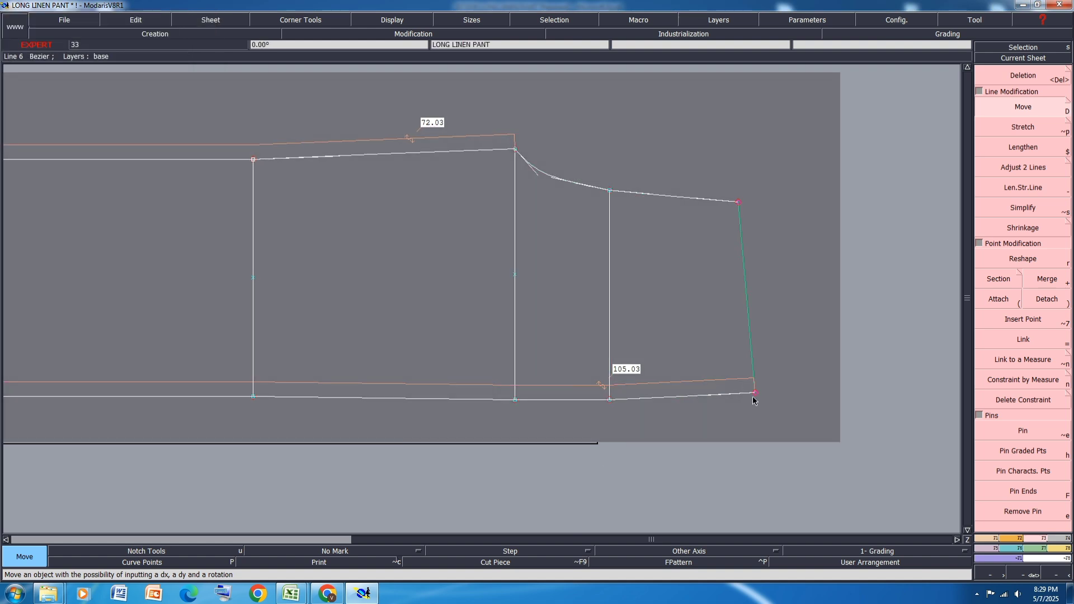
left_click_drag(756, 395, 756, 389)
left_click(761, 325)
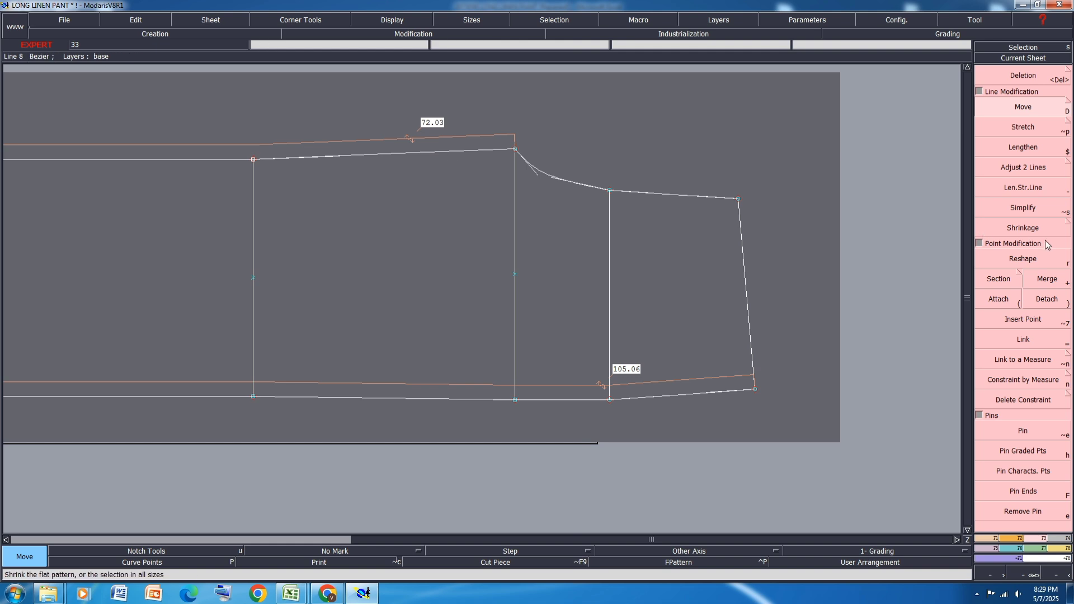
Reshape the crotch curve by adjusting its handle at the crotch point.
left_click(1015, 259)
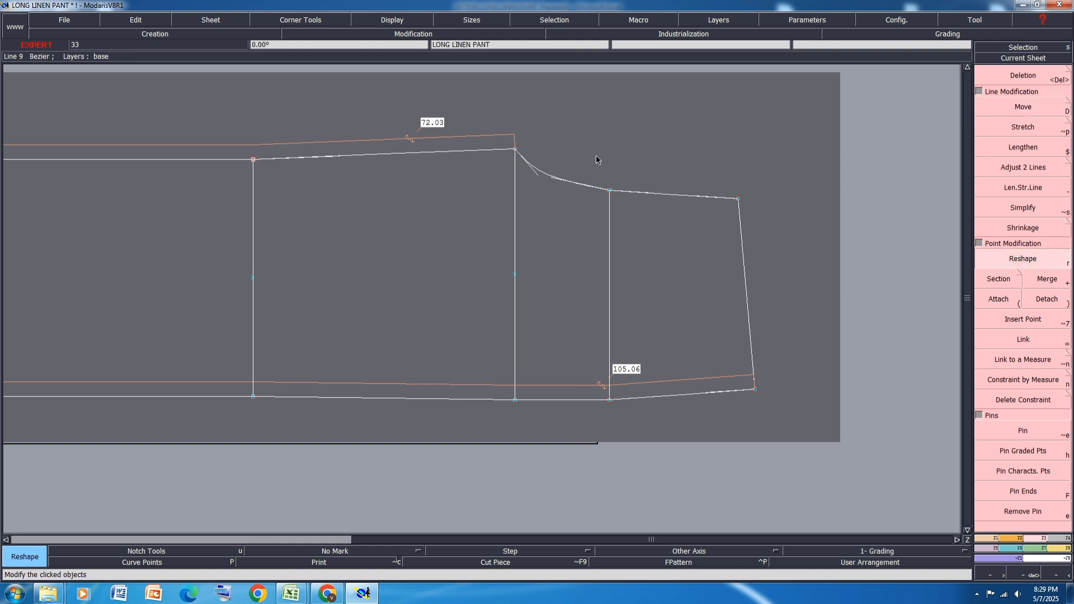
scroll(597, 160, "up", 1)
left_click_drag(530, 189, 502, 185)
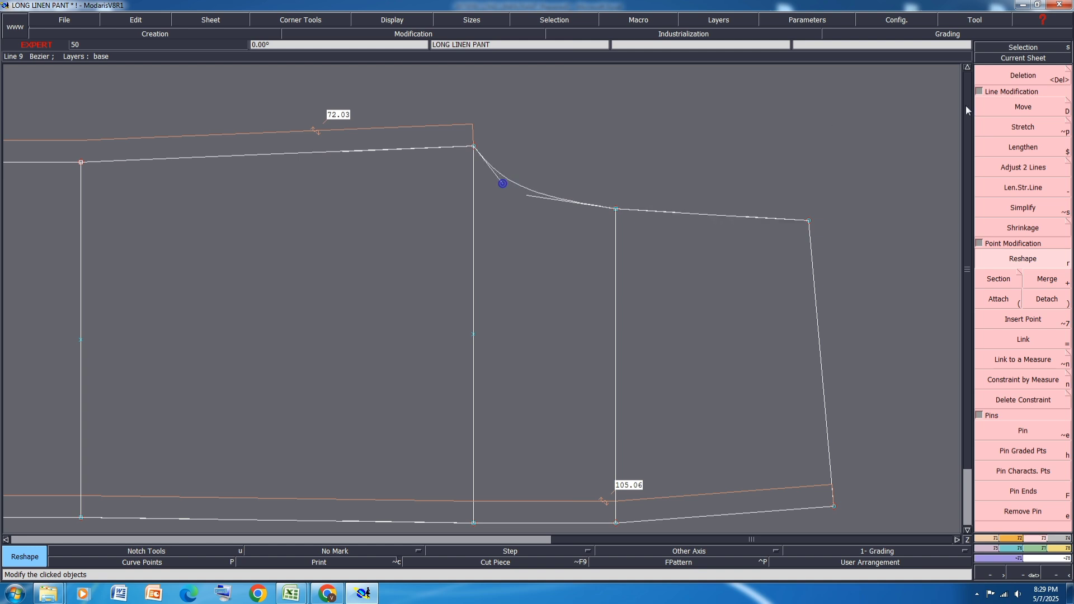
Move the crotch point at the inleg end of the thigh line by -0.5 cm across the leg.
left_click(1024, 107)
left_click(474, 147)
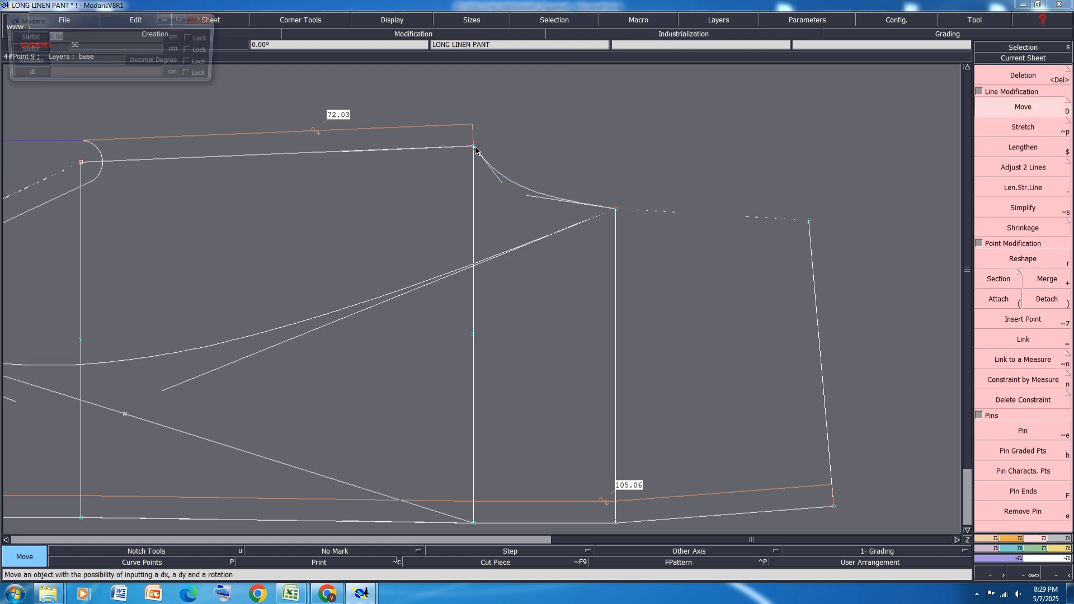
key("Down")
key("Down")
type("-.5")
key("Return")
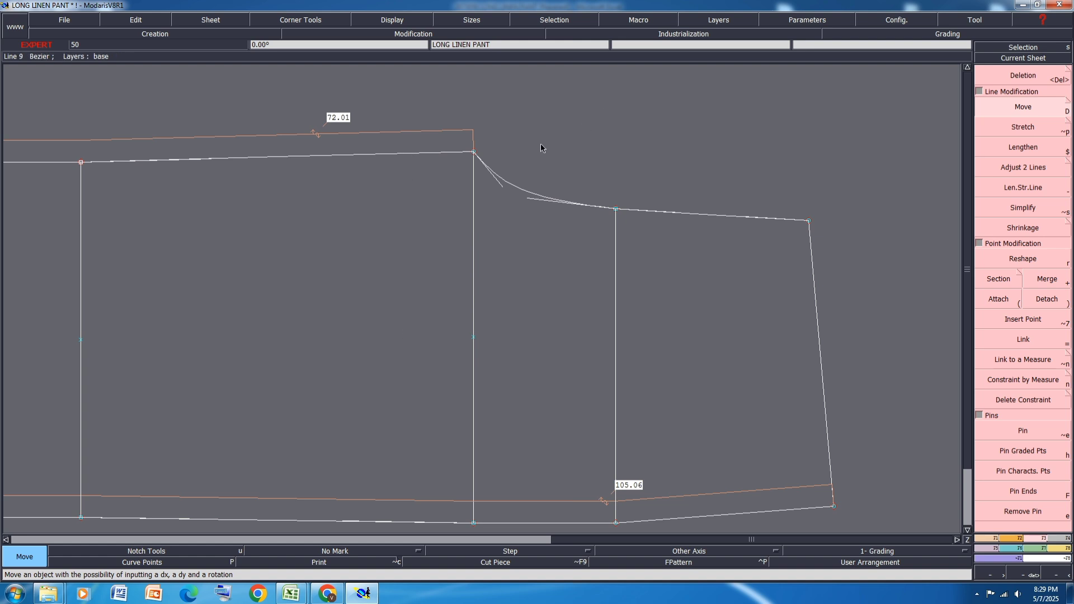
scroll(540, 143, "down", 1)
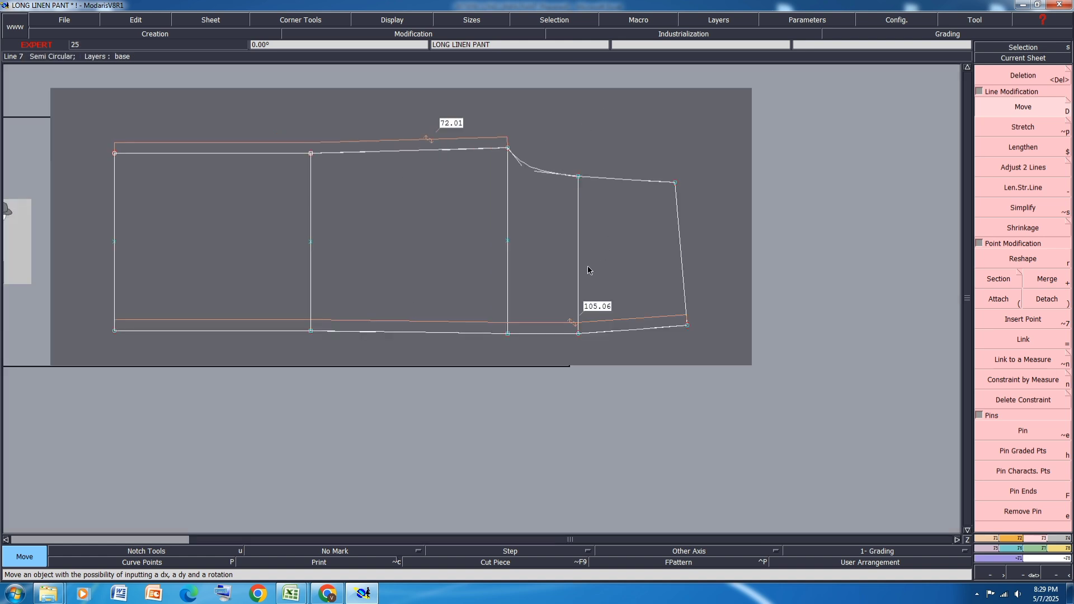
scroll(504, 290, "up", 1)
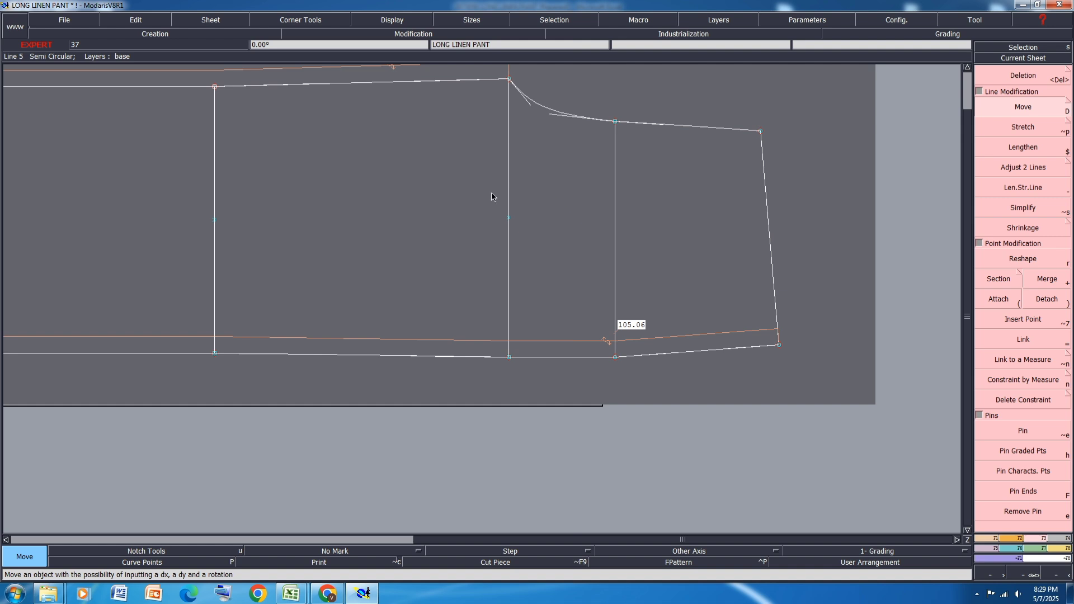
scroll(491, 196, "down", 1)
scroll(437, 115, "up", 1)
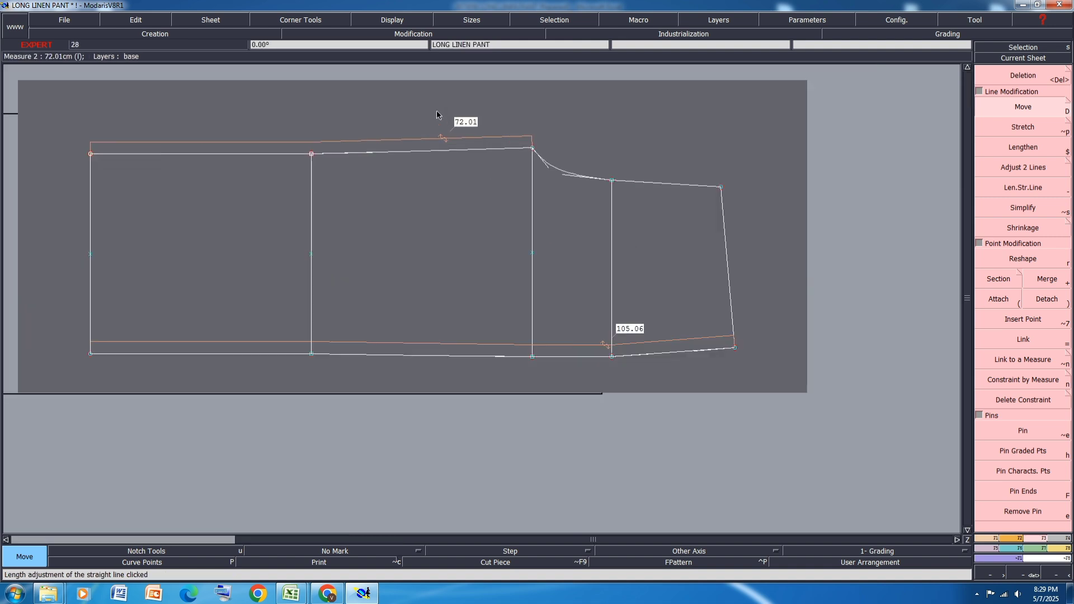
scroll(385, 148, "up", 1)
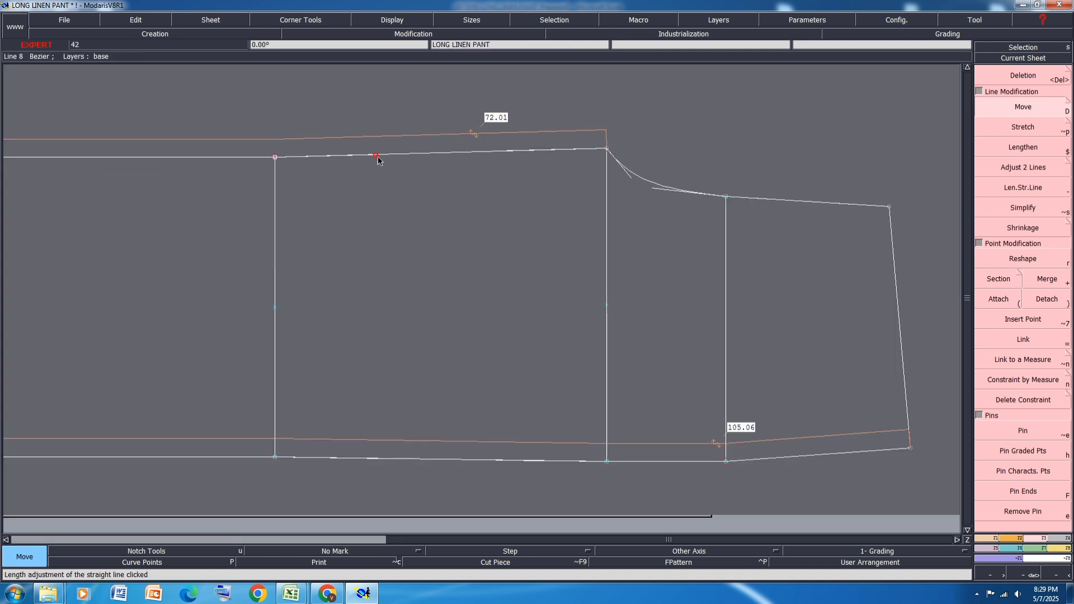
left_click(375, 155)
left_click(379, 162)
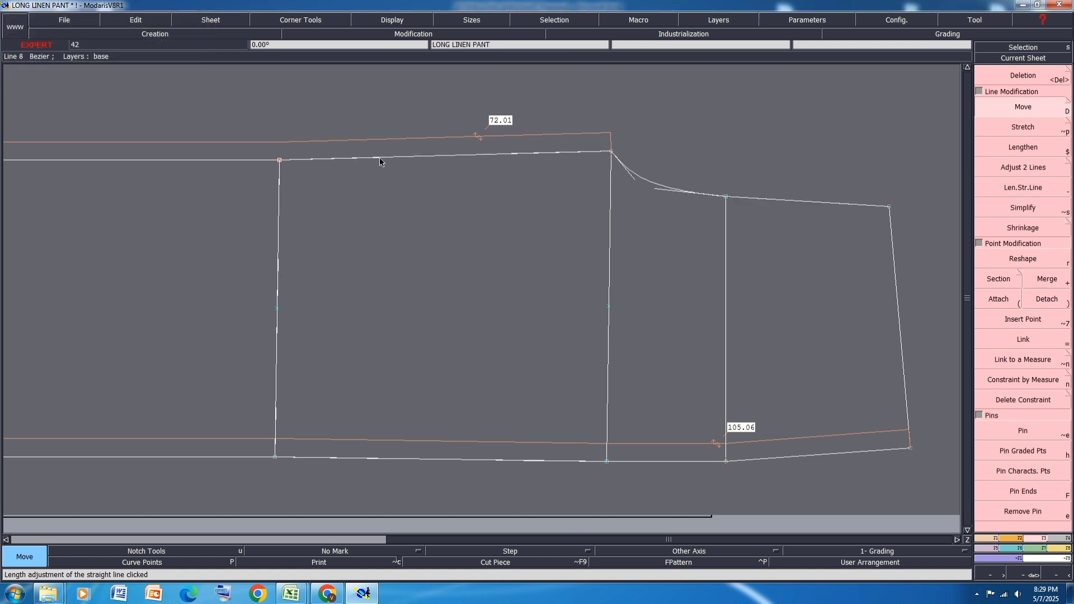
Reshape the inleg between the knee and thigh lines into a slight inward curve.
left_click(1025, 258)
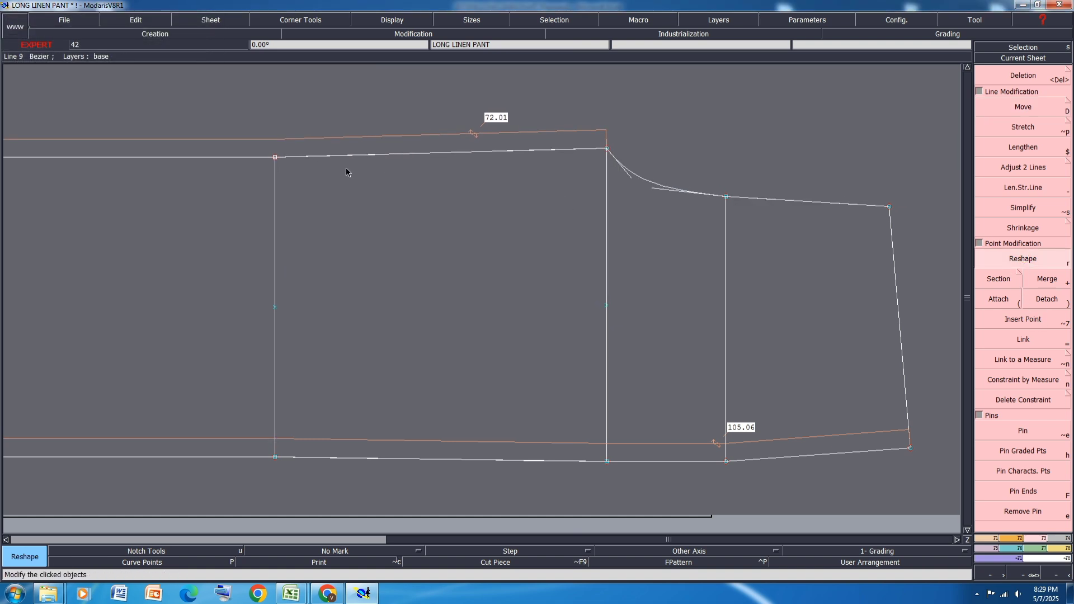
left_click(502, 151)
left_click(497, 153)
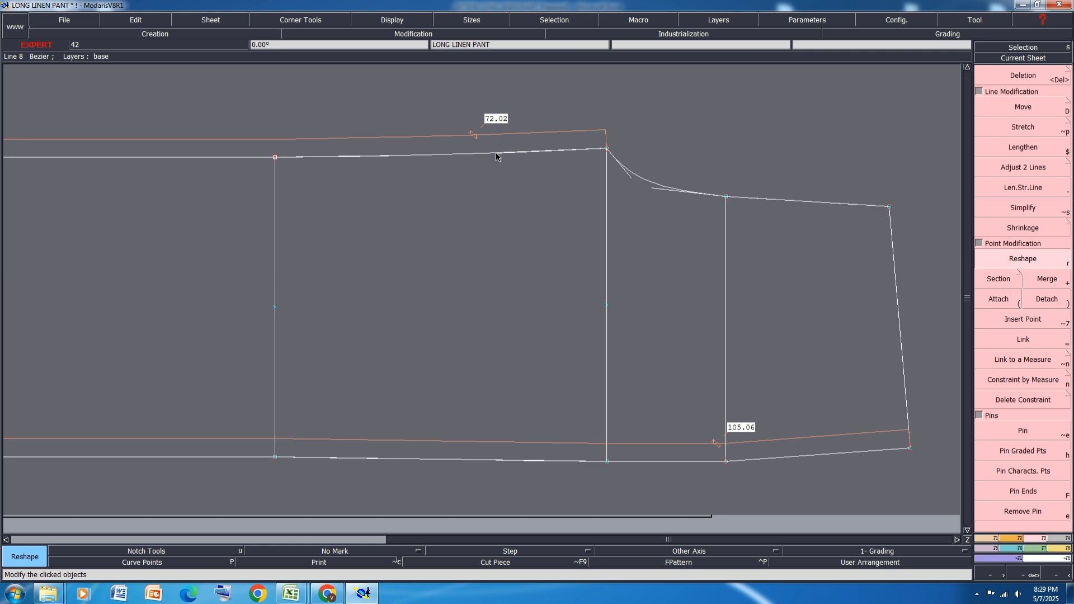
Reshape the outleg between the hip and waist lines into a smooth outward curve using both handles.
scroll(573, 171, "down", 1)
scroll(669, 328, "up", 1)
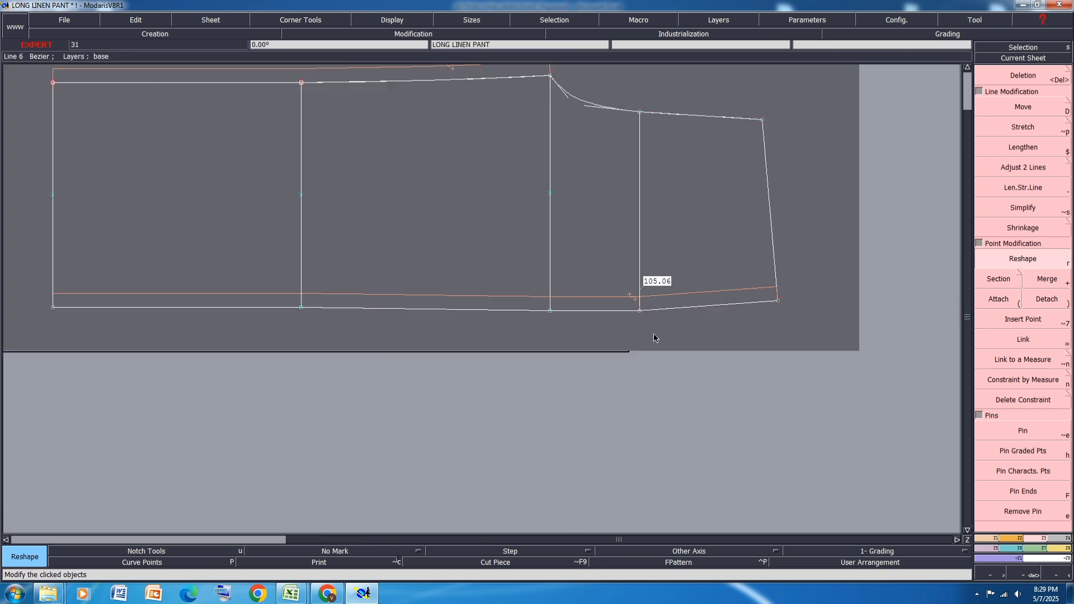
scroll(676, 342, "up", 3)
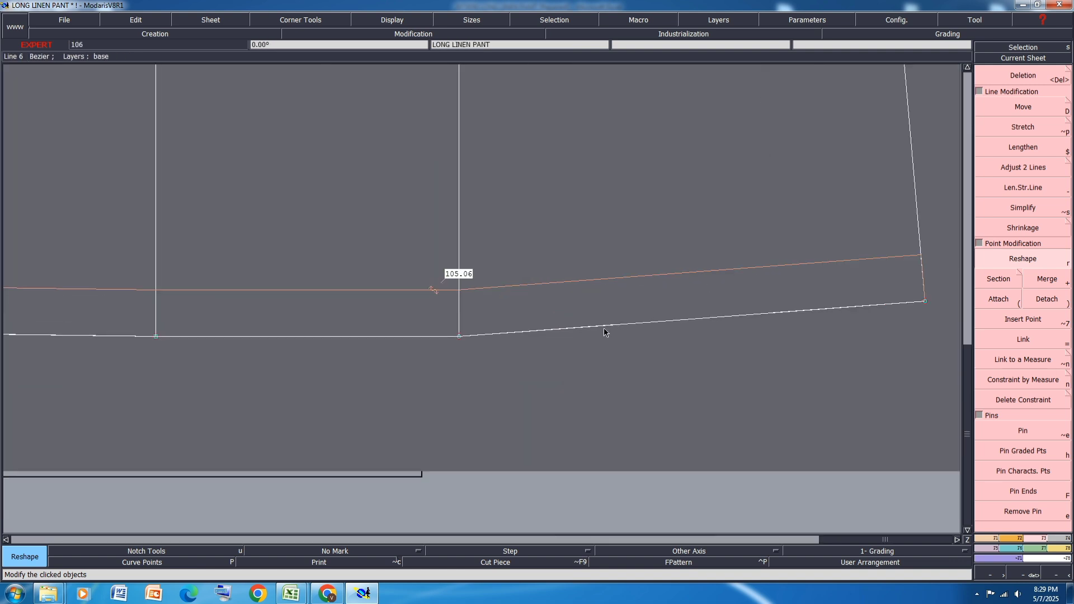
left_click(603, 328)
left_click(618, 332)
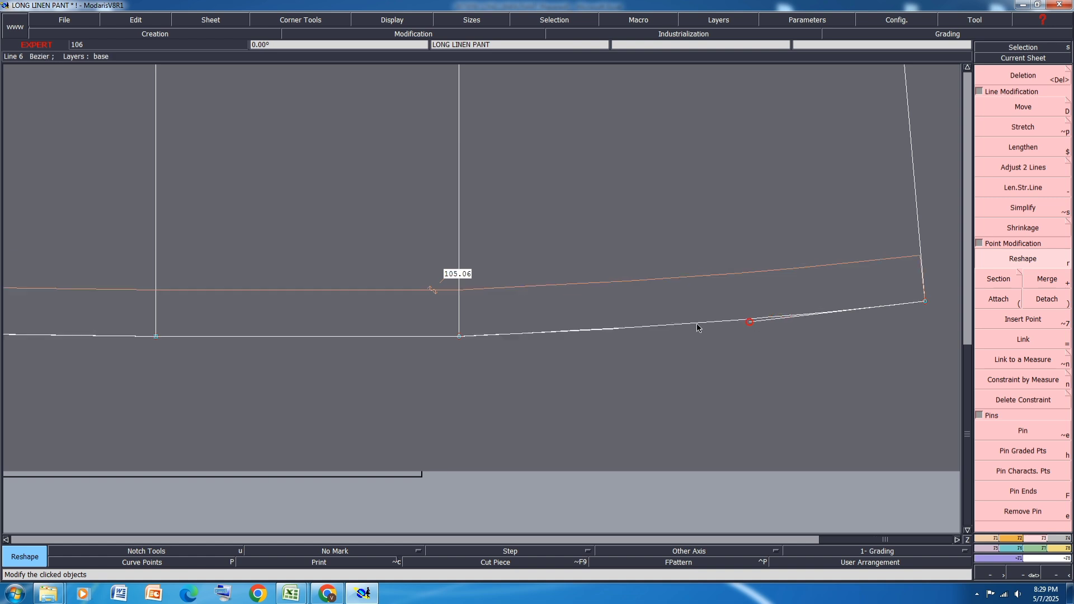
left_click(621, 328)
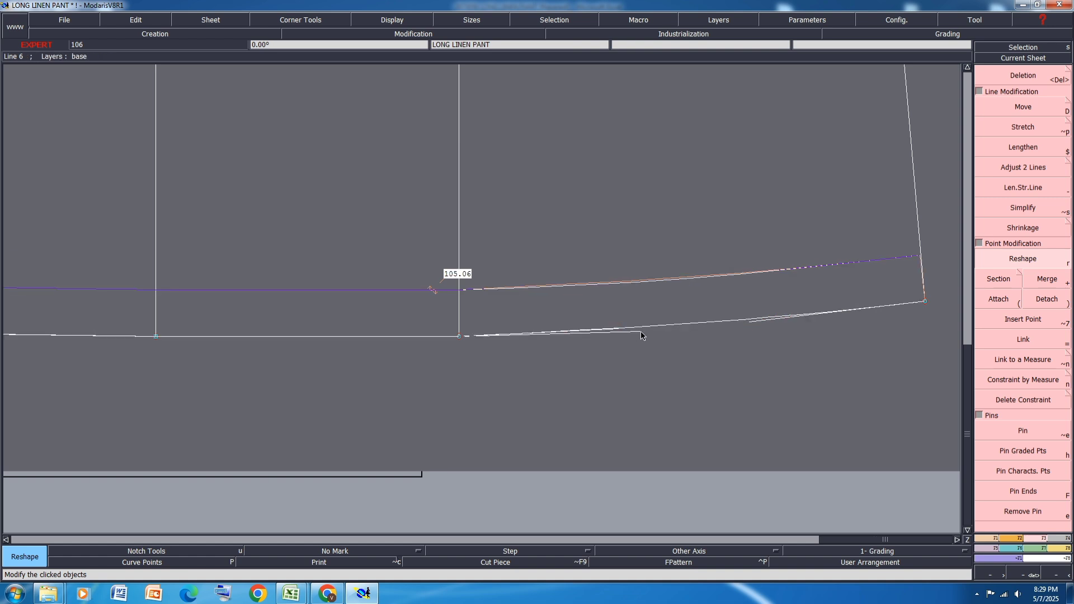
left_click(643, 331)
Move both end points of the waist line together by 0.5 cm across the leg.
scroll(660, 343, "down", 1)
scroll(659, 343, "down", 1)
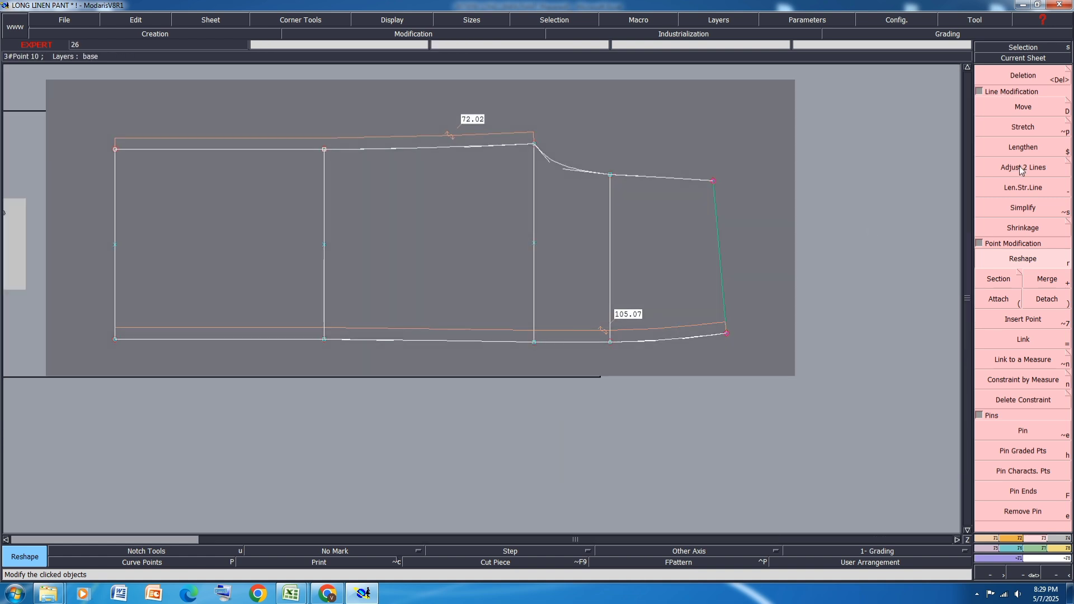
key("d")
left_click(715, 181)
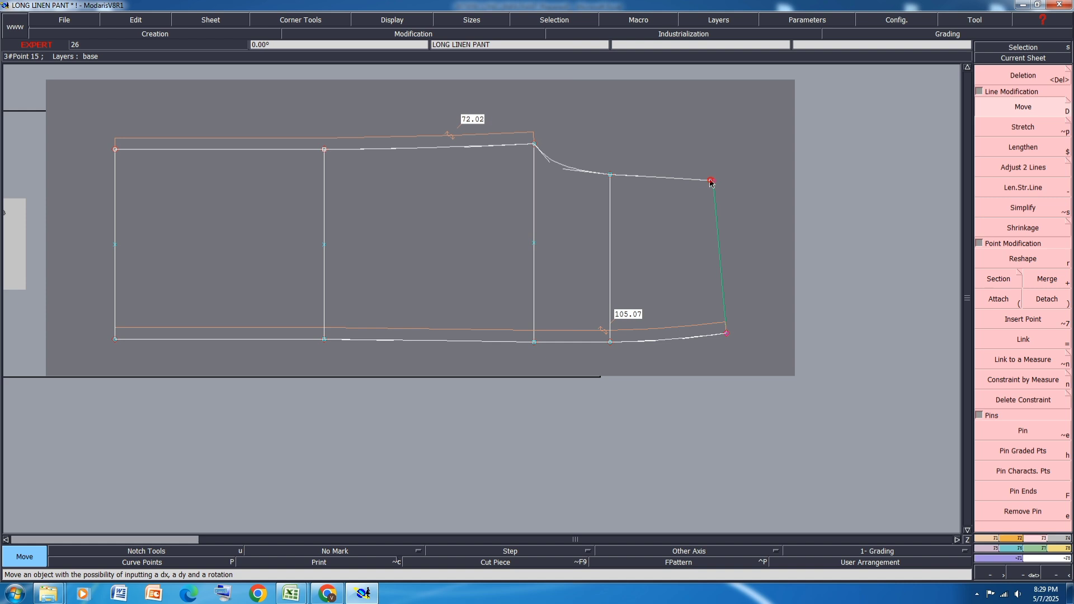
left_click(710, 182)
key("Down")
key("Down")
type("0.5")
key("Return")
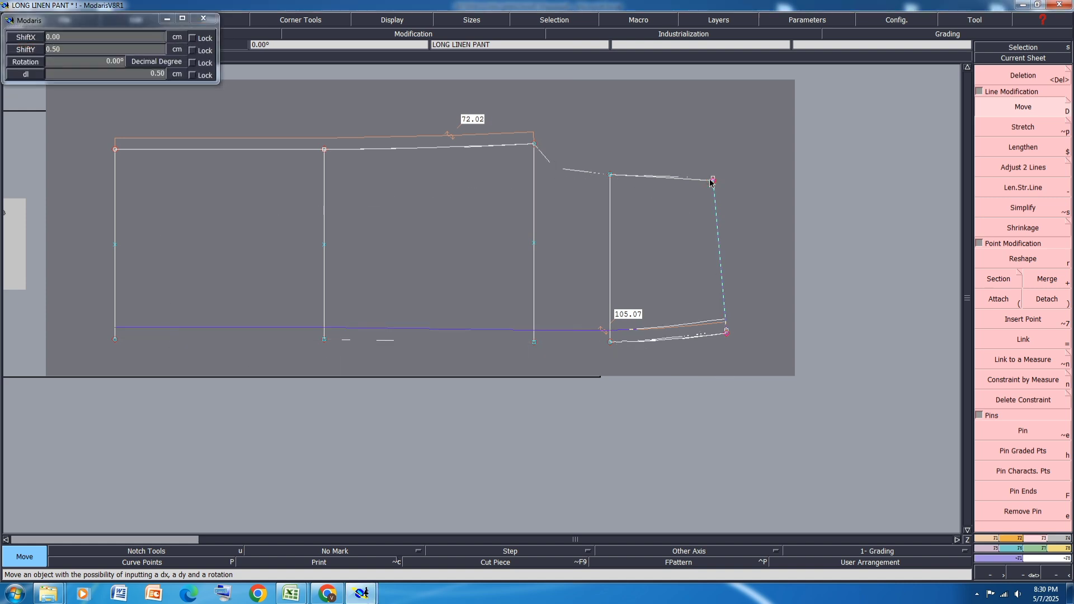
Move the waist point at the outleg end by -0.11 cm along the leg, with no shift across it.
scroll(674, 357, "up", 2)
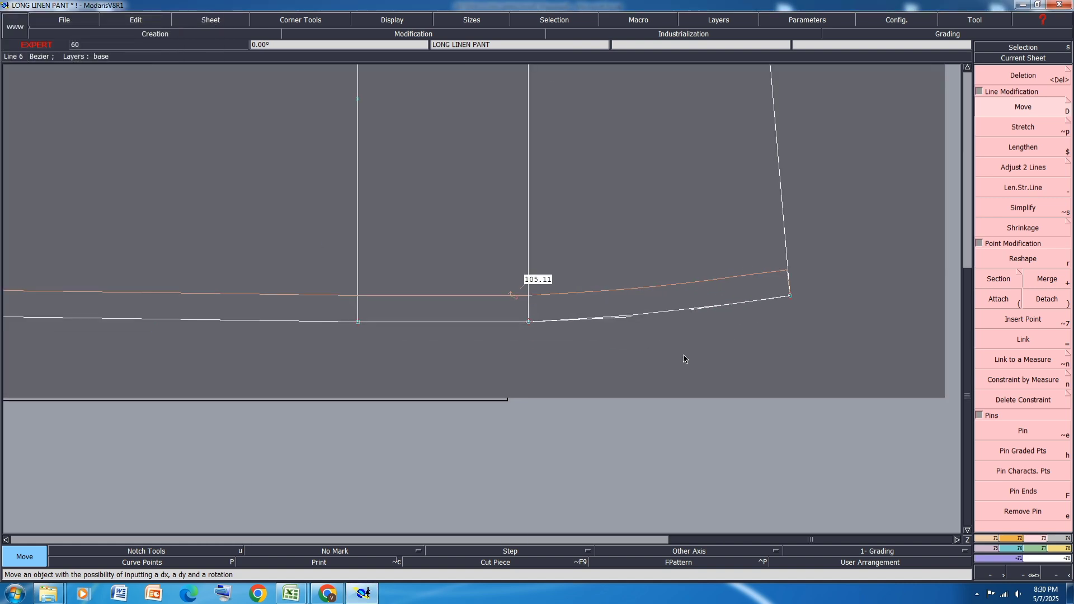
left_click(1023, 147)
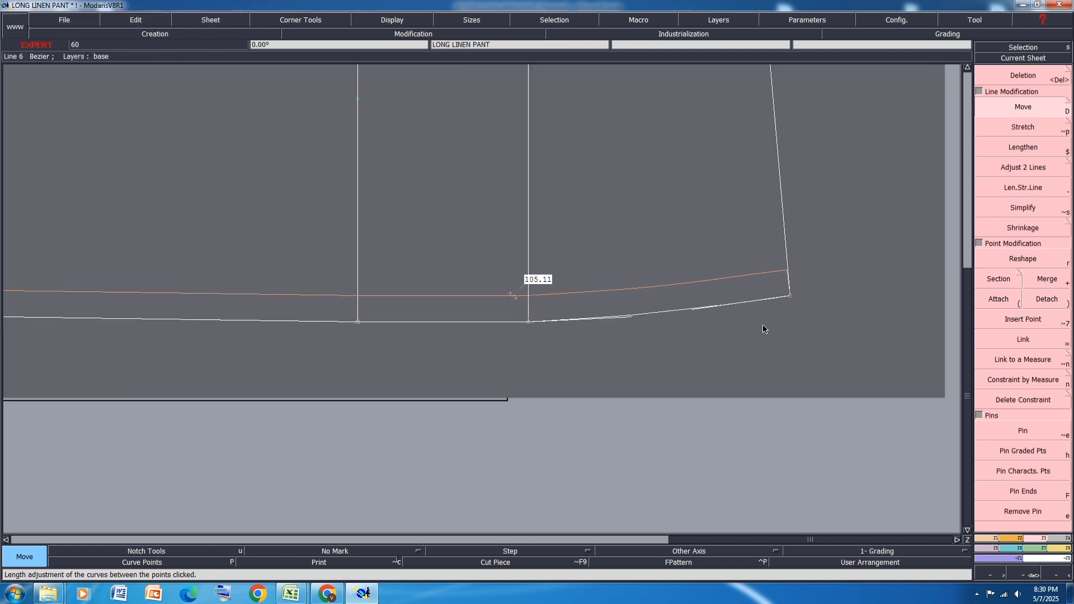
left_click(789, 299)
type("-0.11")
key("Return")
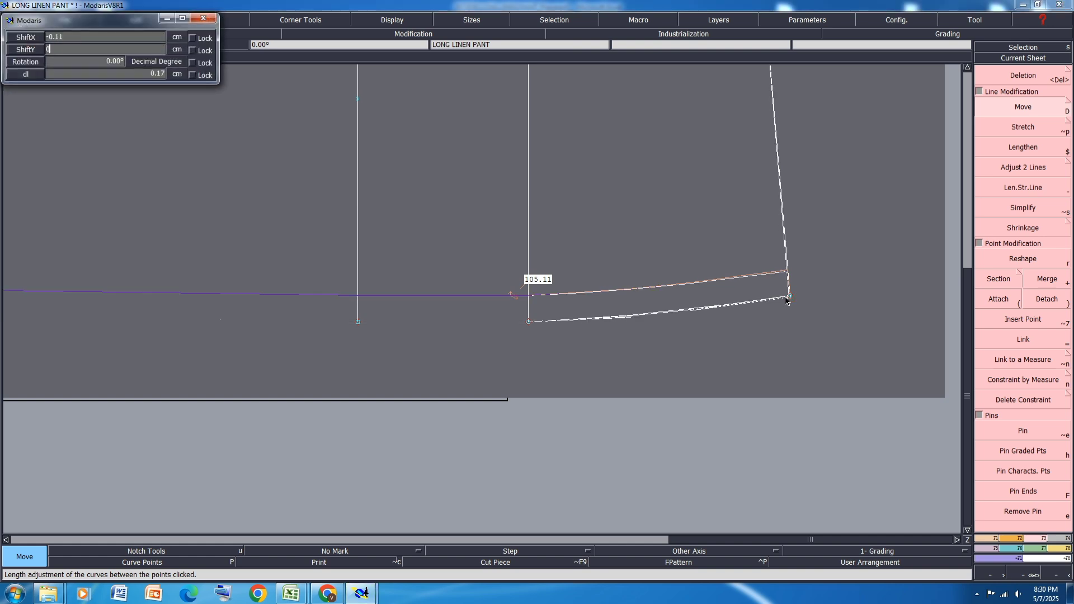
scroll(771, 331, "down", 3)
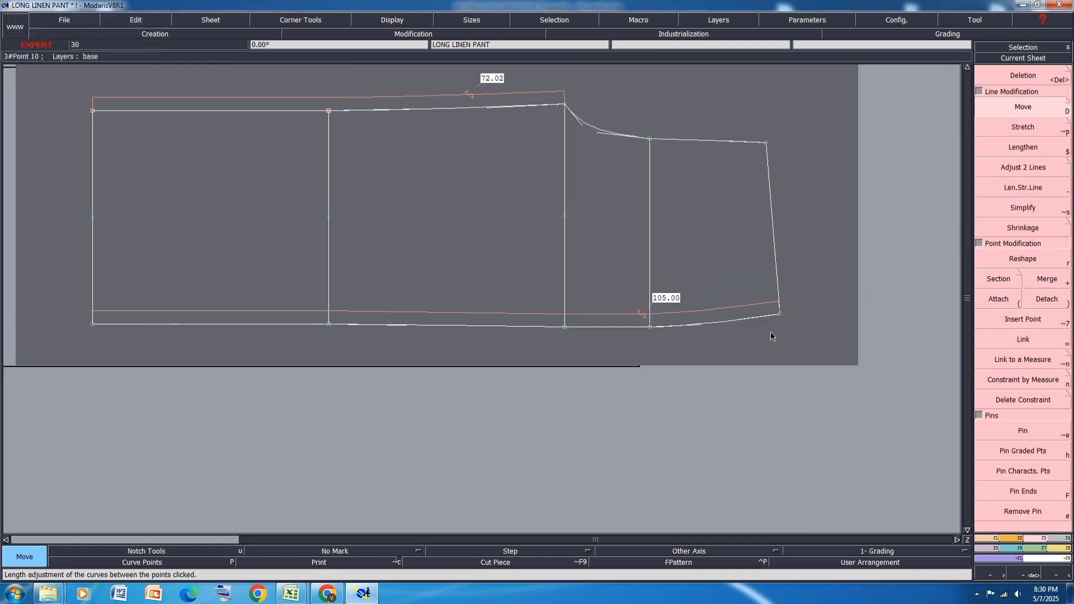
Reshape the crotch curve into a deeper, rounder scoop using the handles at the crotch point and the hip line.
scroll(622, 104, "up", 2)
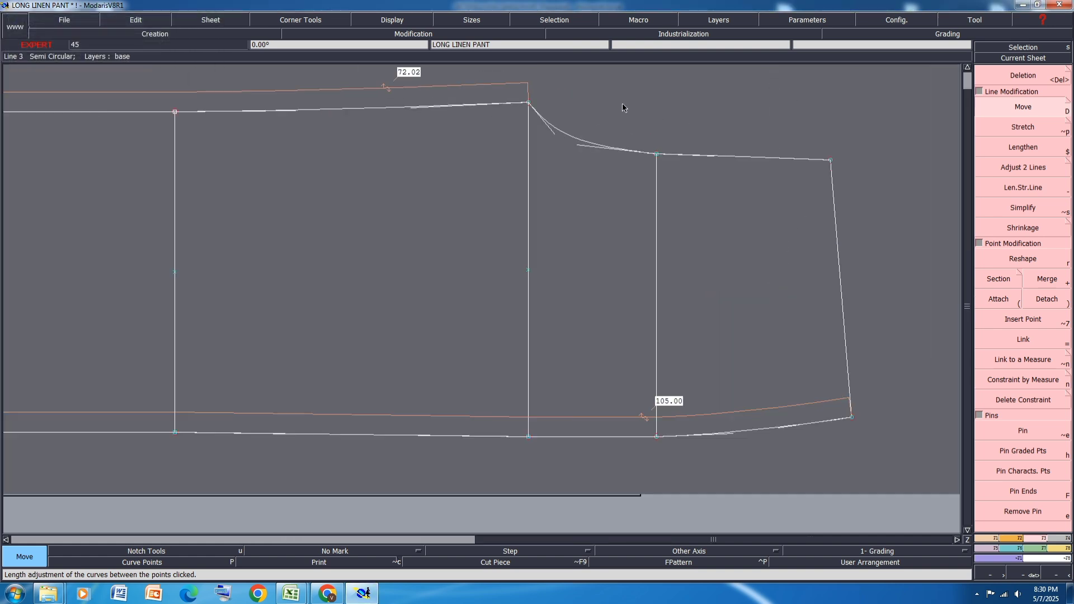
left_click(1022, 261)
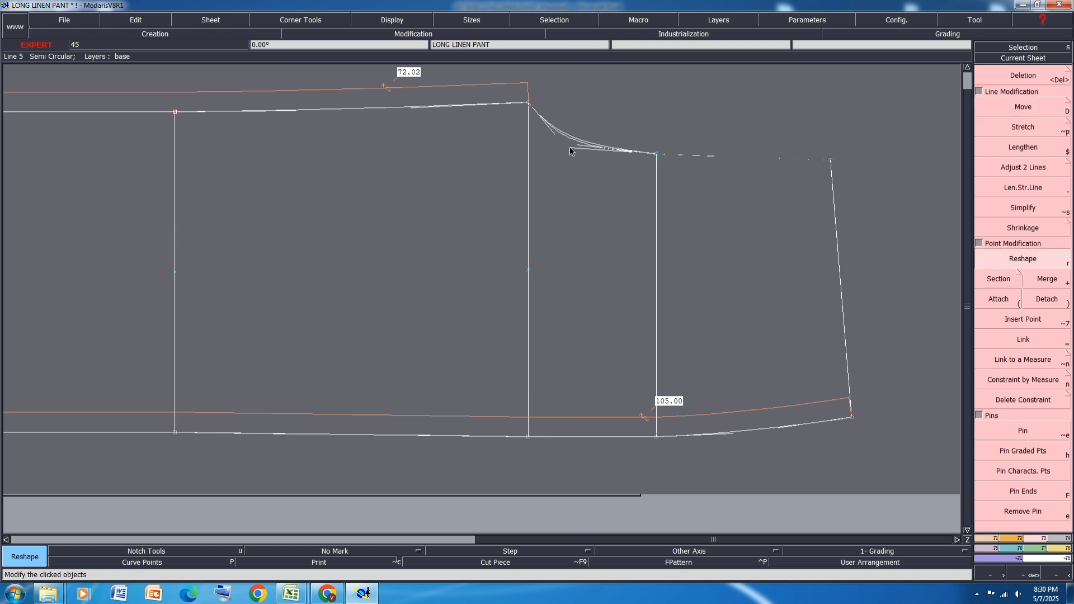
scroll(585, 117, "up", 2)
mouse_move(521, 144)
left_mouse_down()
mouse_move(508, 150)
mouse_move(547, 172)
left_mouse_up()
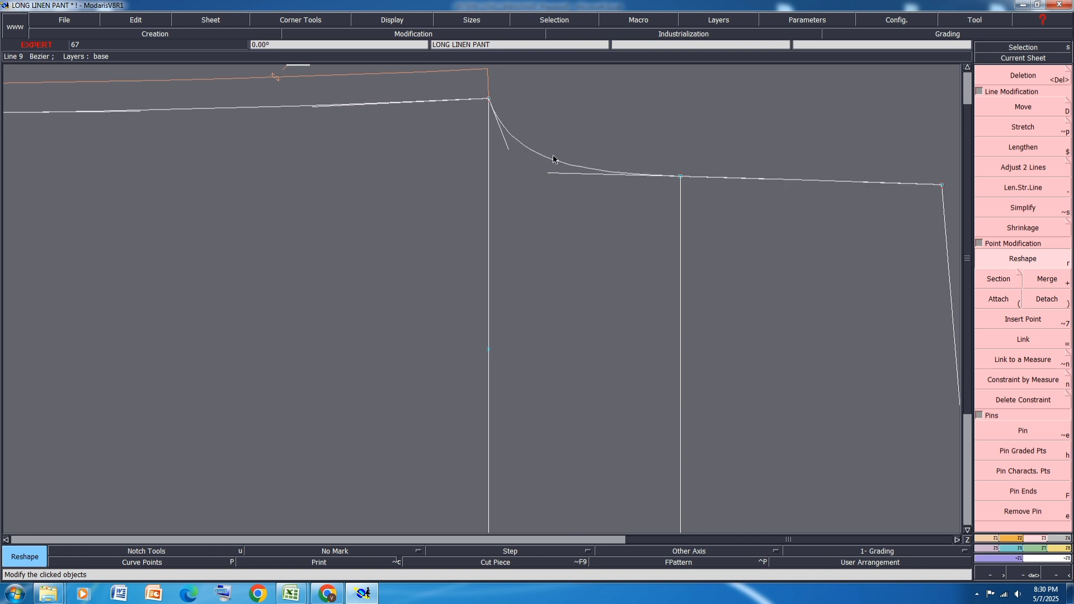
scroll(553, 159, "down", 2)
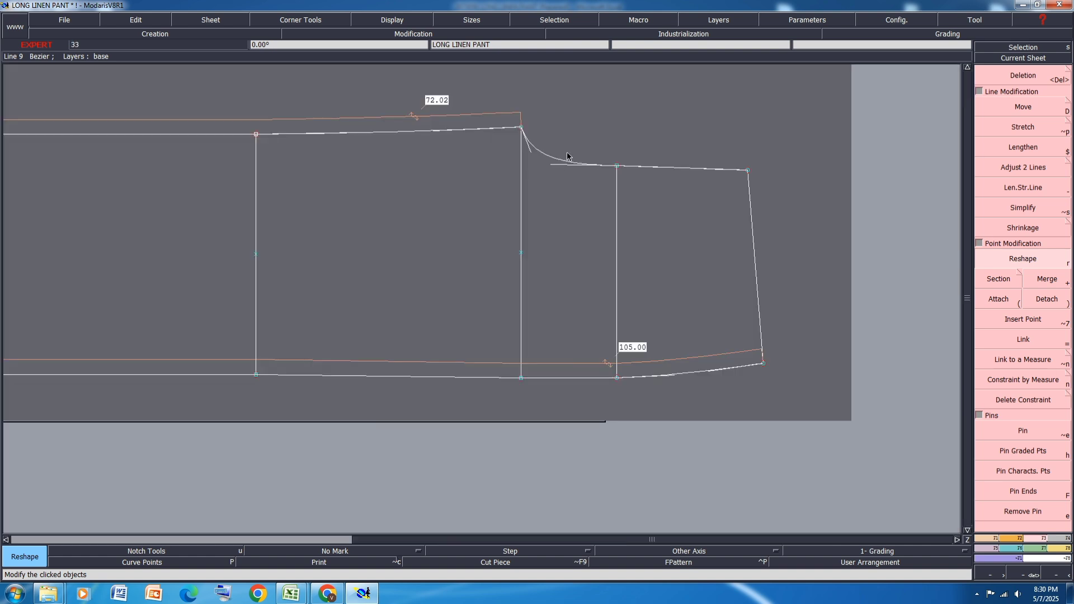
Add a dynamic length measure along the crotch curve up to the waist and check it against the LONG LINEN PANT specification workbook.
key("F8")
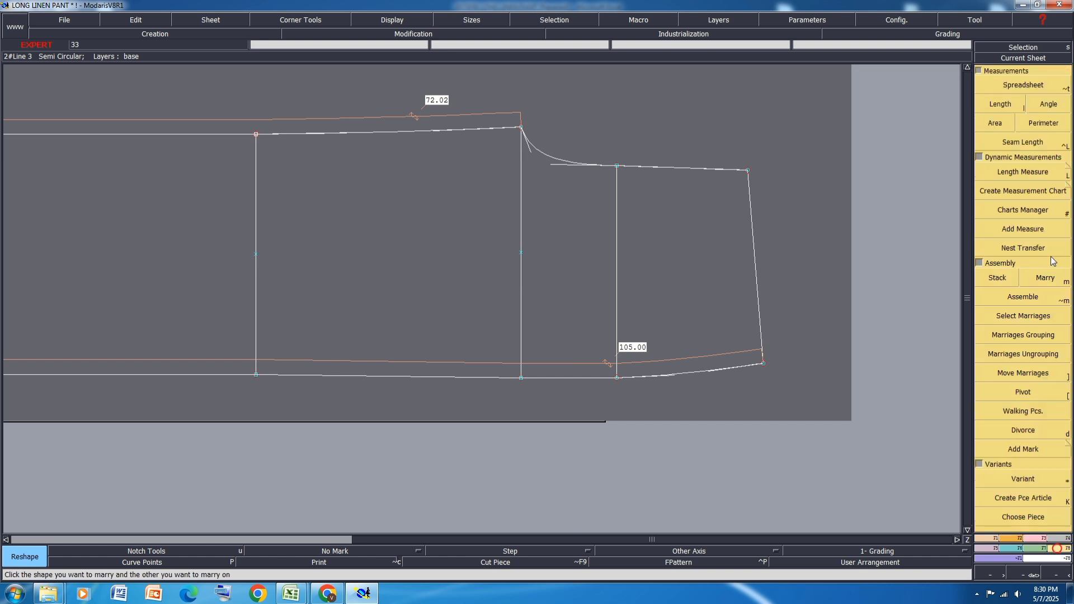
left_click(567, 159)
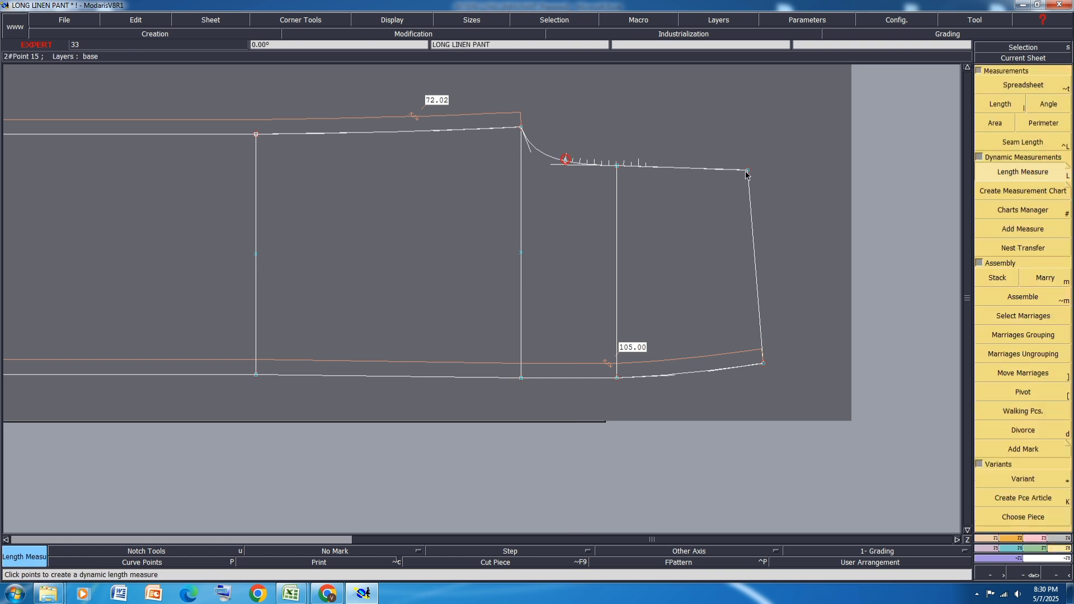
left_click(822, 170)
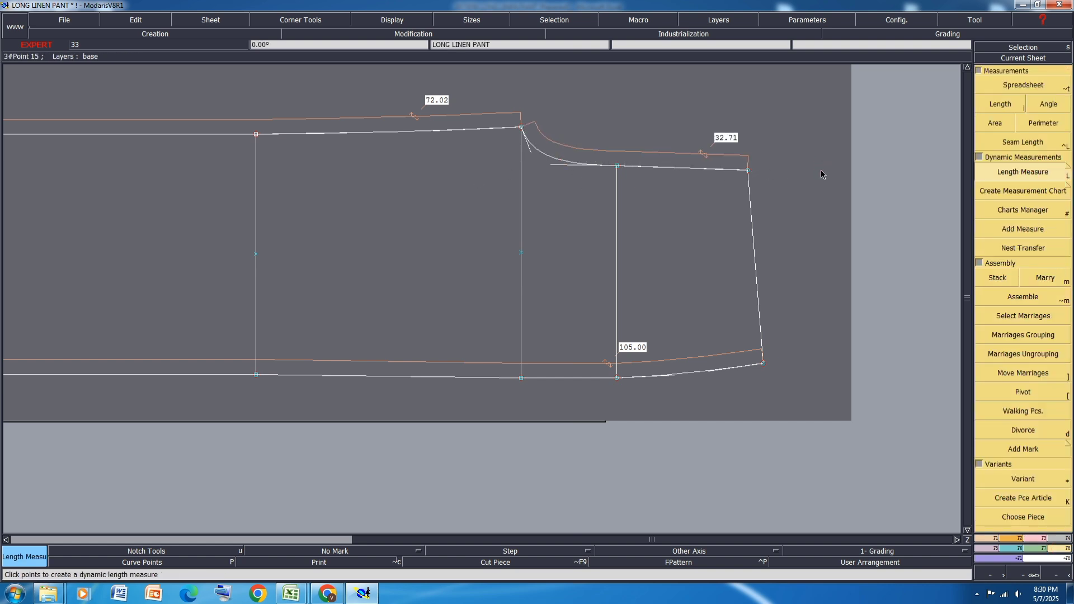
mouse_move(291, 593)
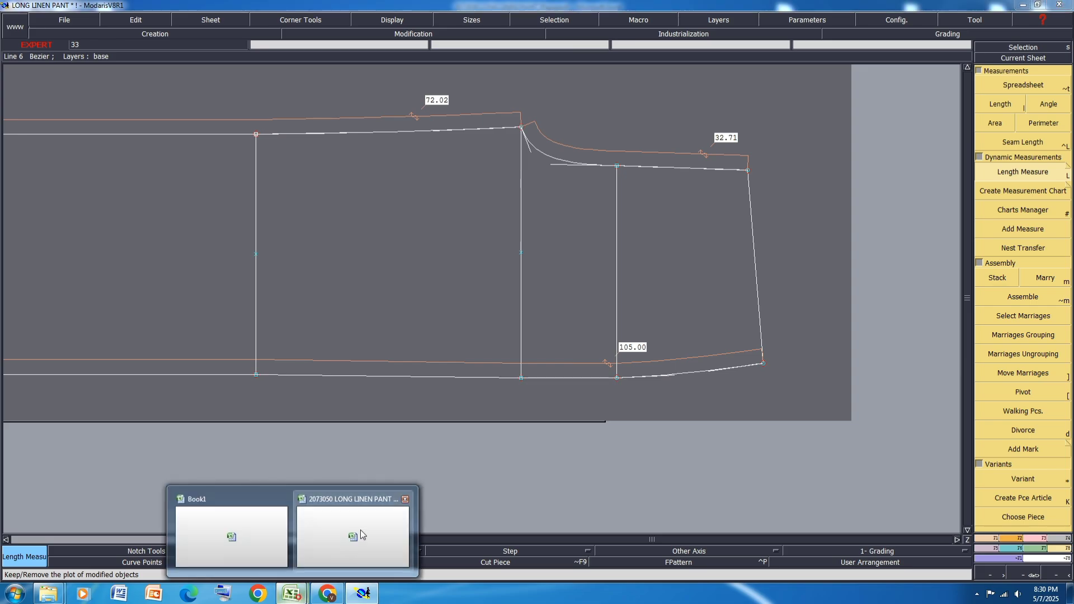
left_click(362, 534)
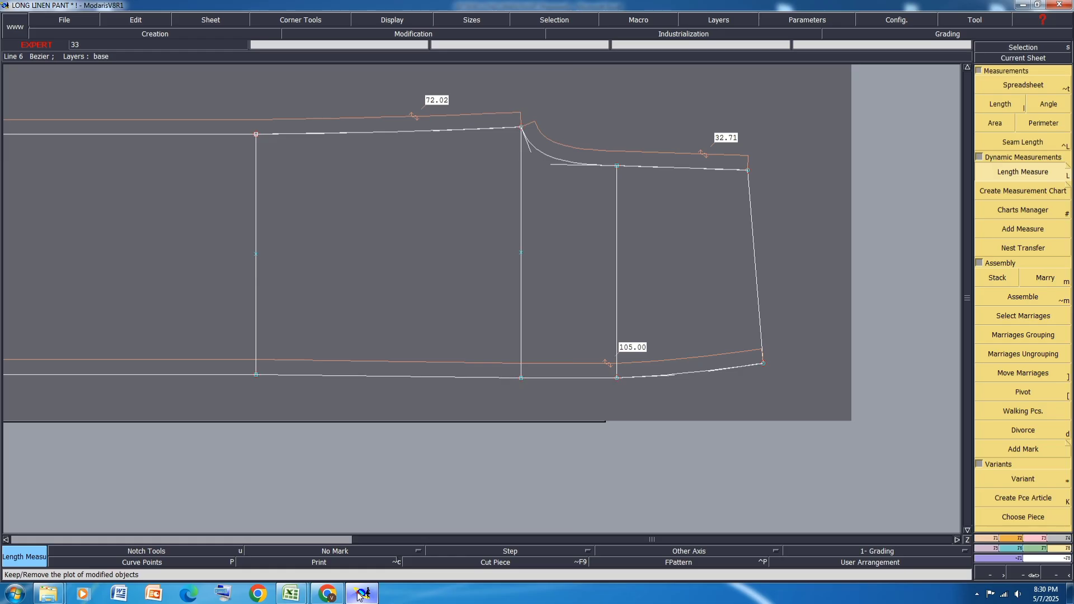
left_click(362, 593)
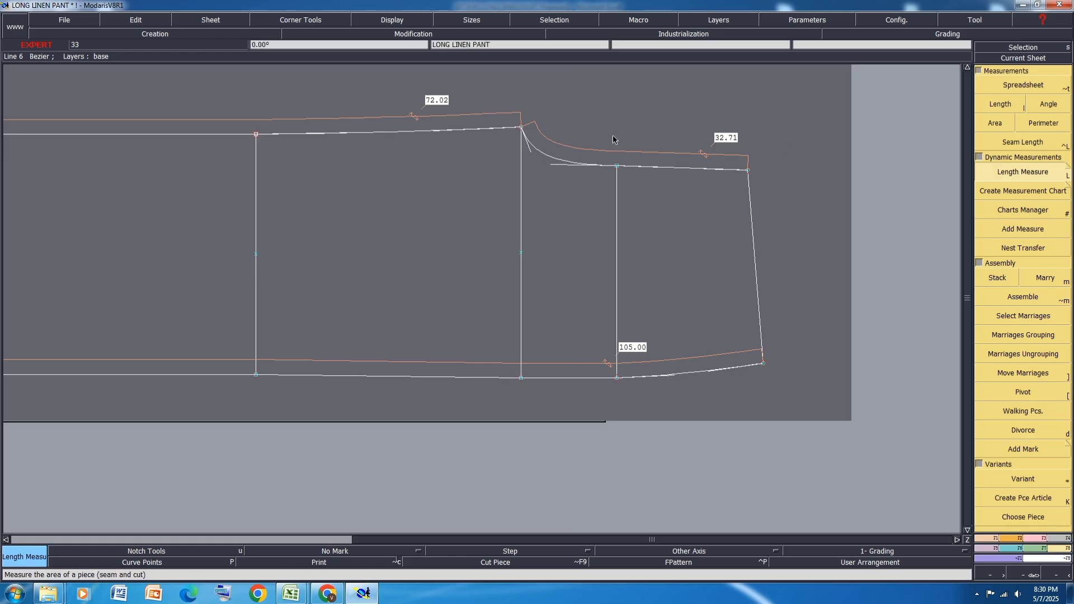
Move the waist point at the crotch-seam end by -0.70 cm along the leg.
left_click(1029, 539)
left_click(1028, 102)
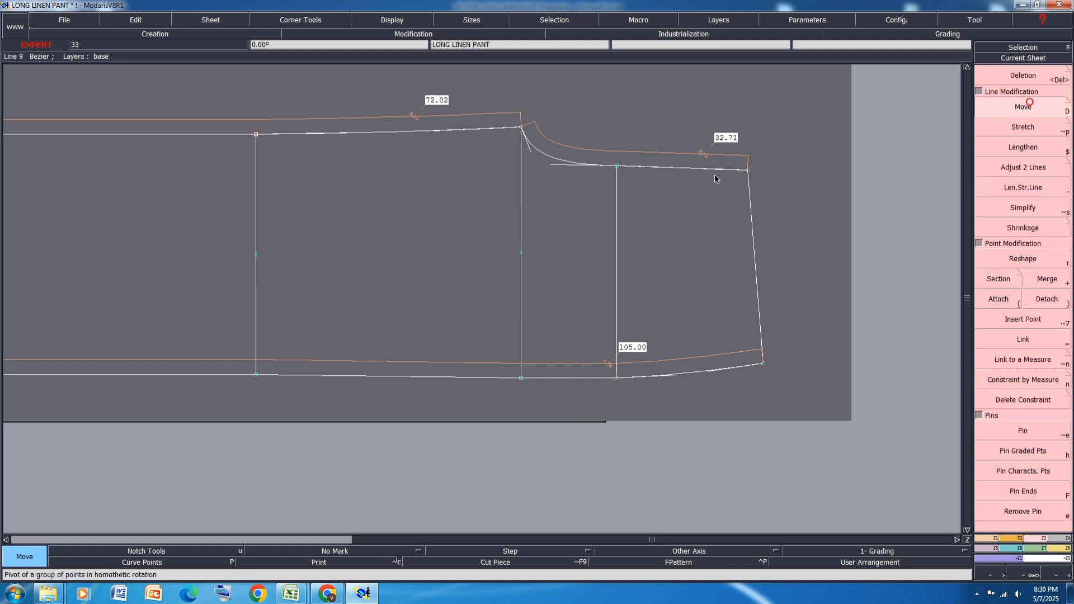
left_click(748, 171)
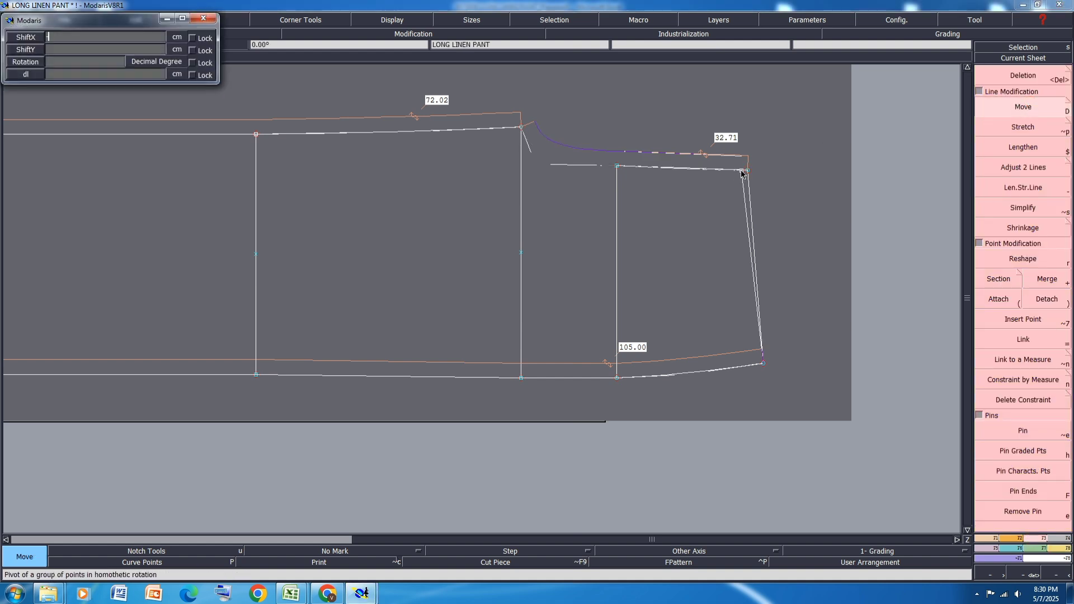
type("-0.70")
key("Return")
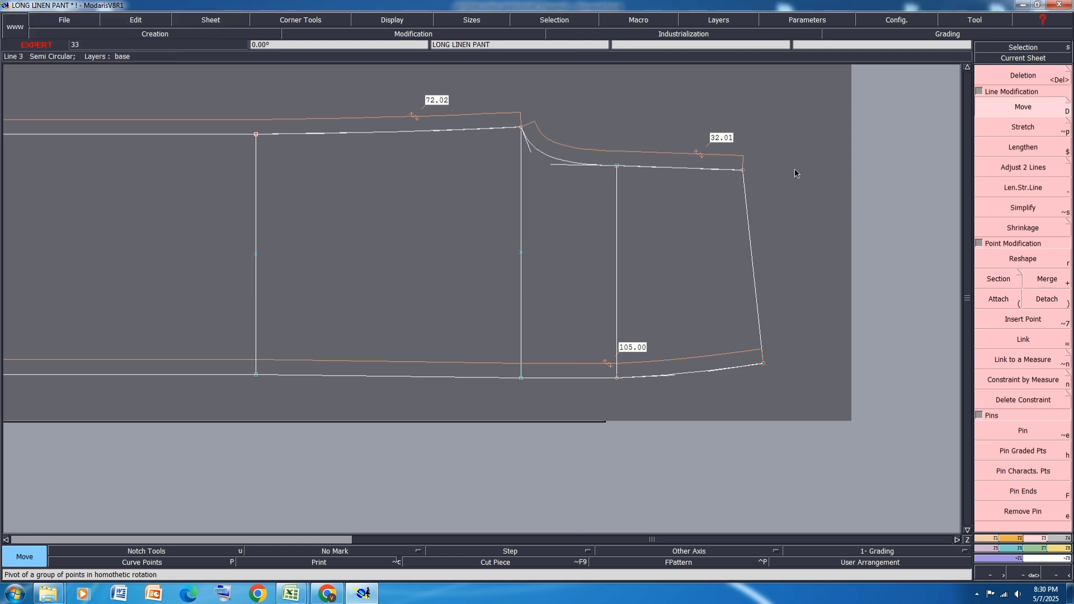
Select the whole waist line with its end points and move it 0.25 cm across the leg.
left_click_drag(775, 115, 735, 445)
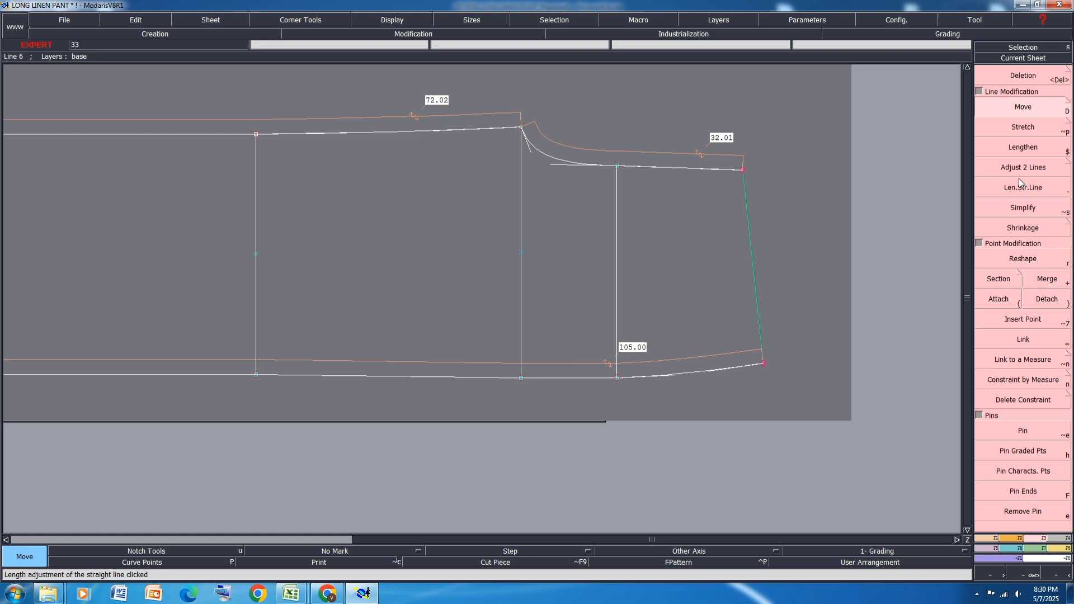
left_click(1025, 112)
left_click(743, 171)
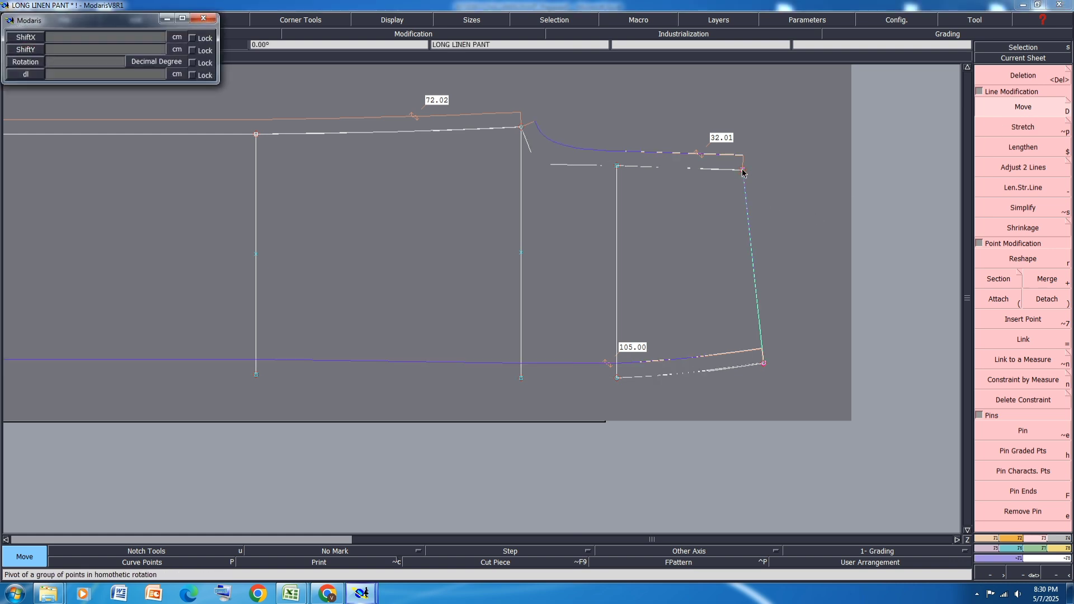
key("Tab")
key("BackSpace")
type(".25")
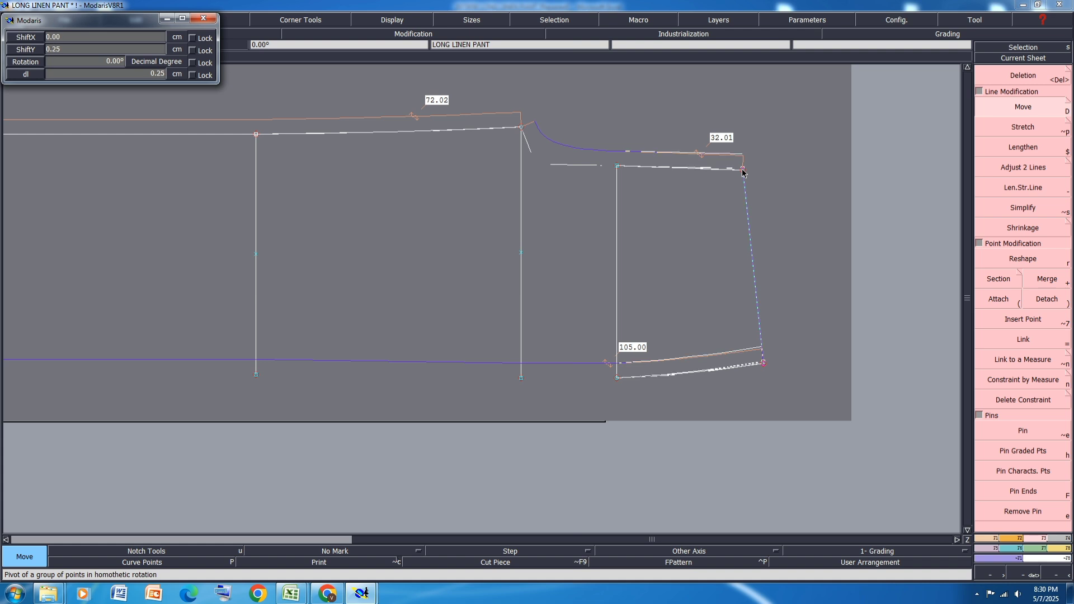
key("Return")
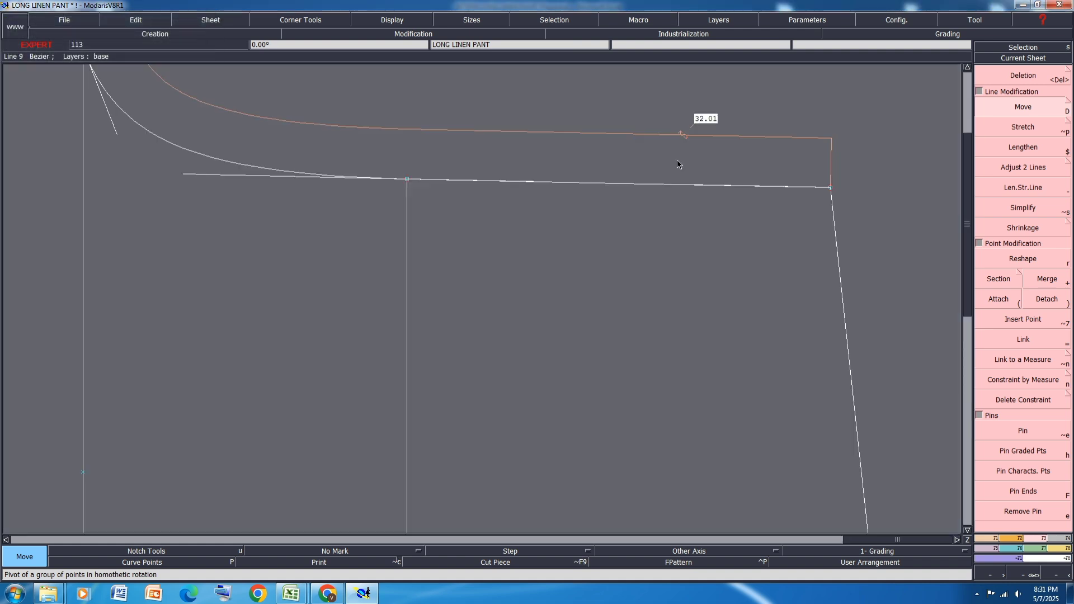
Simplify the waist line with a tolerance of 0.01 cm so that it can be curved.
scroll(677, 163, "down", 2)
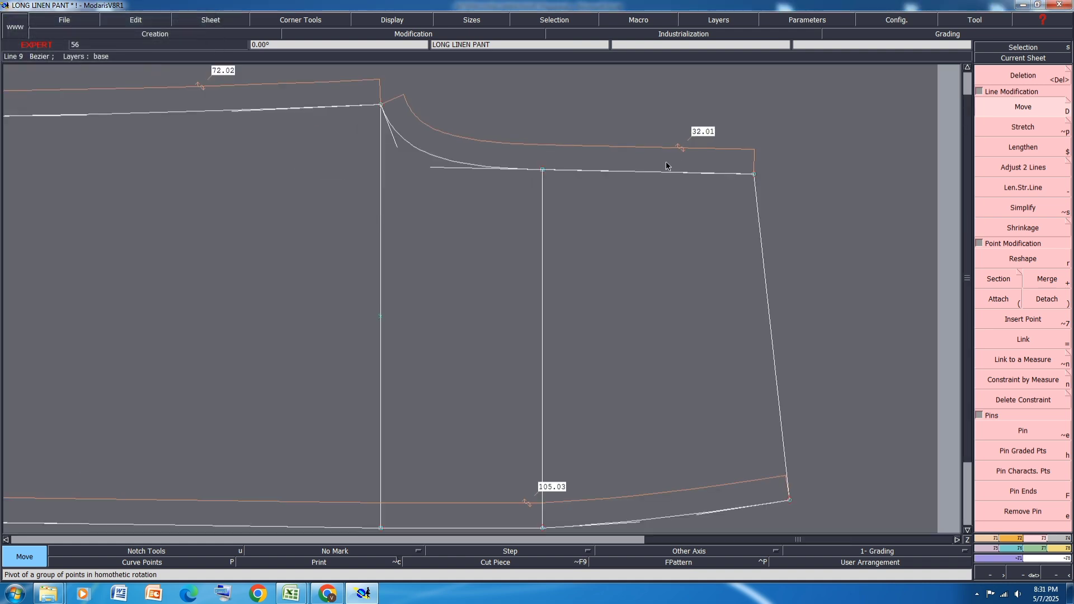
left_click(1036, 258)
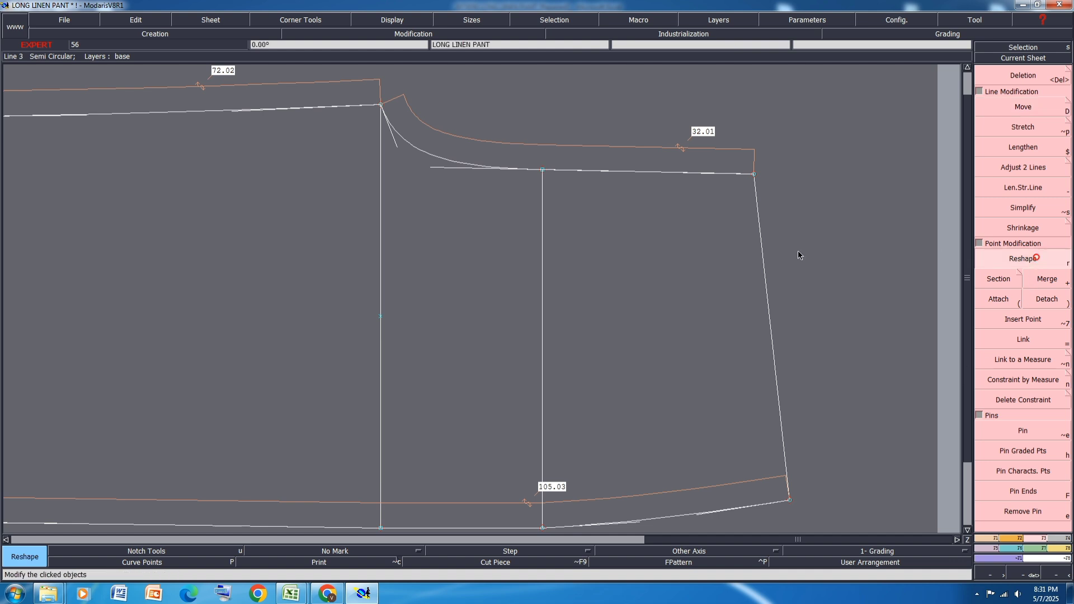
left_click(760, 236)
key("shift+s")
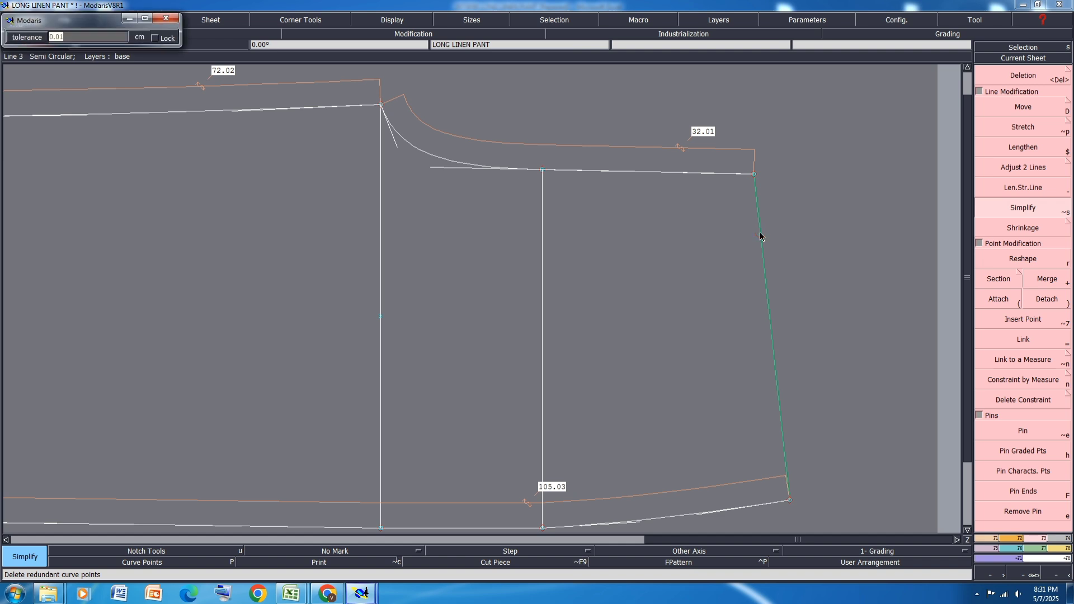
left_click(760, 237)
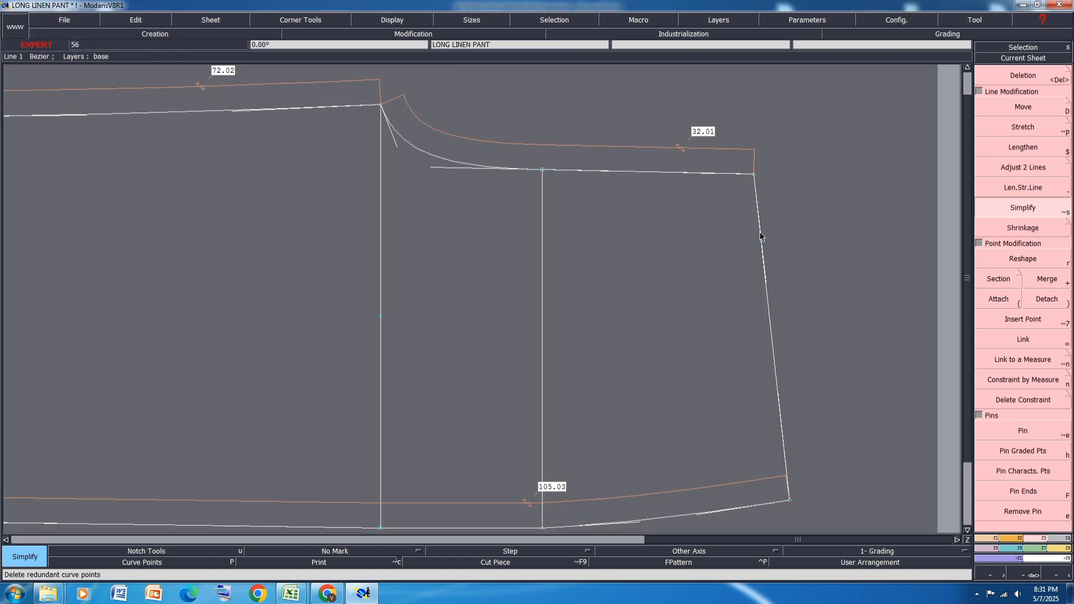
Reshape the waist line into a smooth inward curve by adjusting the handles at both ends.
left_click(1025, 257)
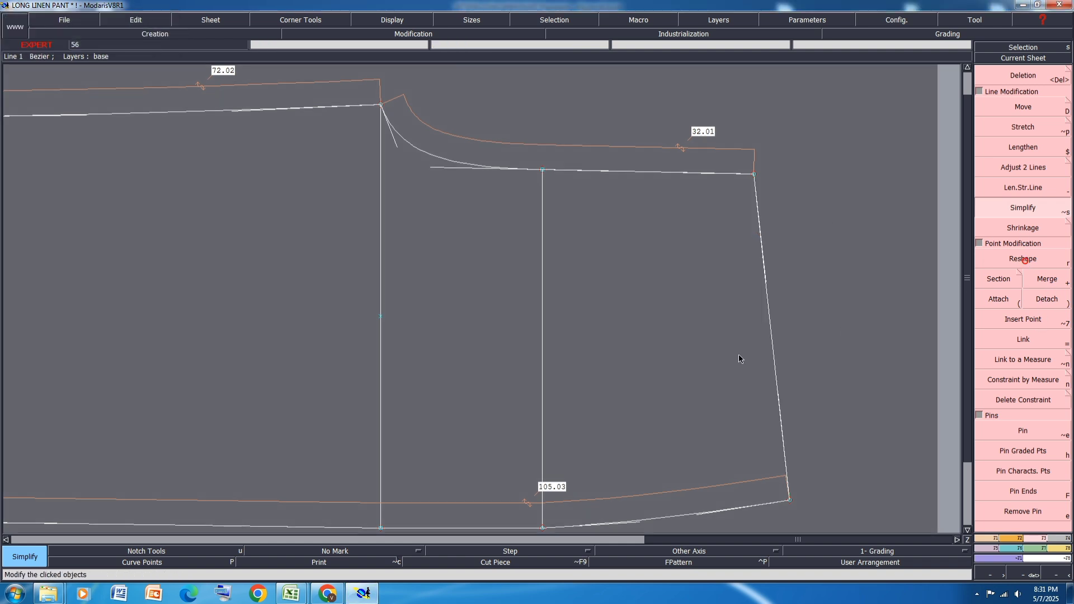
left_click_drag(764, 276, 756, 293)
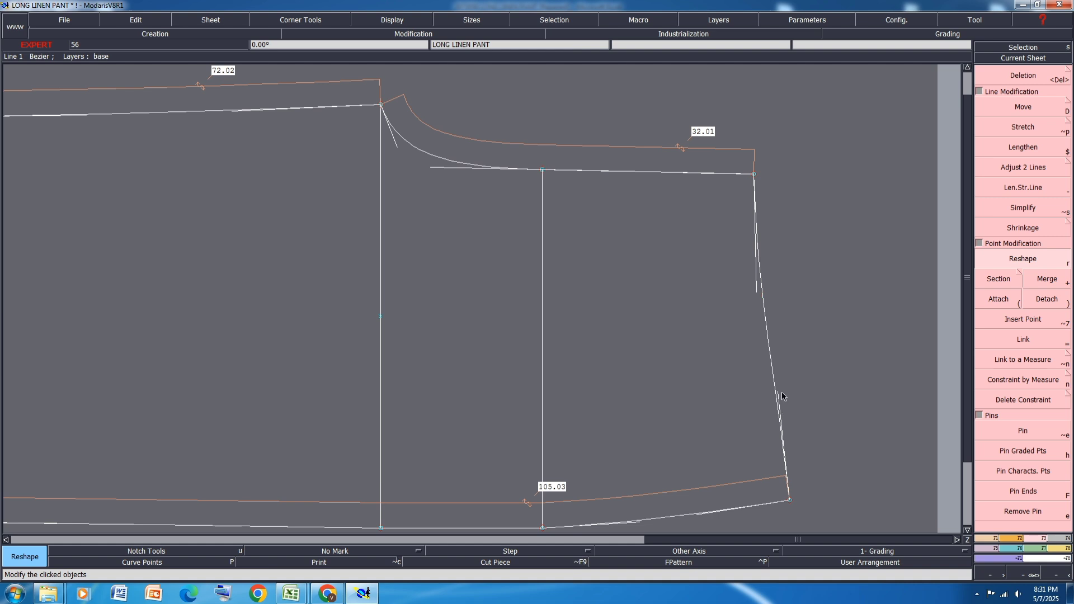
left_click_drag(778, 392, 765, 377)
left_click_drag(756, 289, 754, 289)
scroll(786, 255, "down", 3)
Refine the outleg curve between the hip and waist lines into a fuller outward shape using both handles.
scroll(759, 412, "up", 5)
scroll(729, 366, "up", 2)
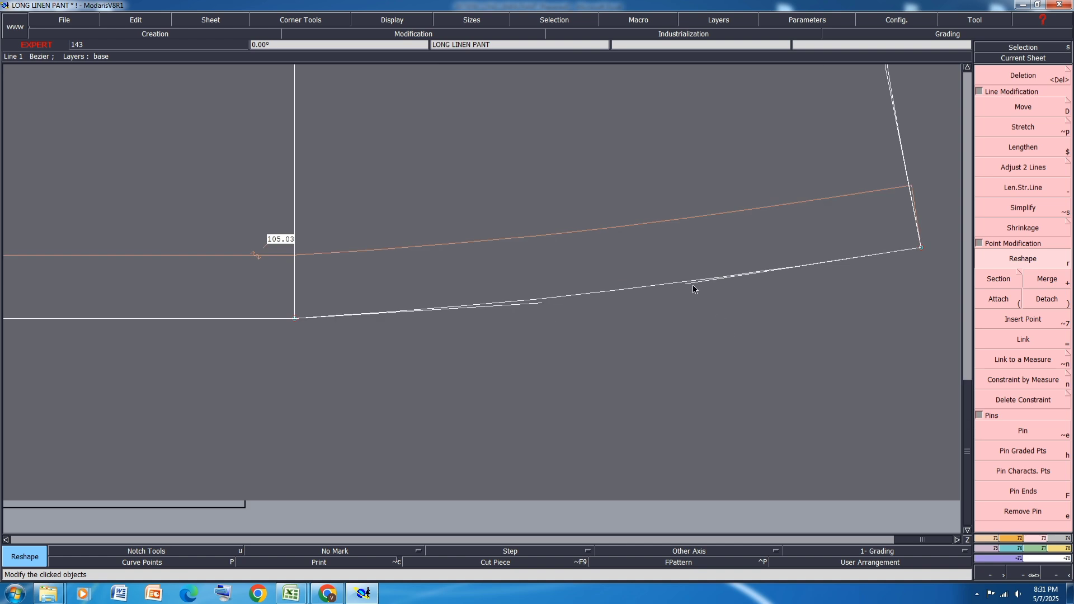
left_click_drag(538, 305, 549, 316)
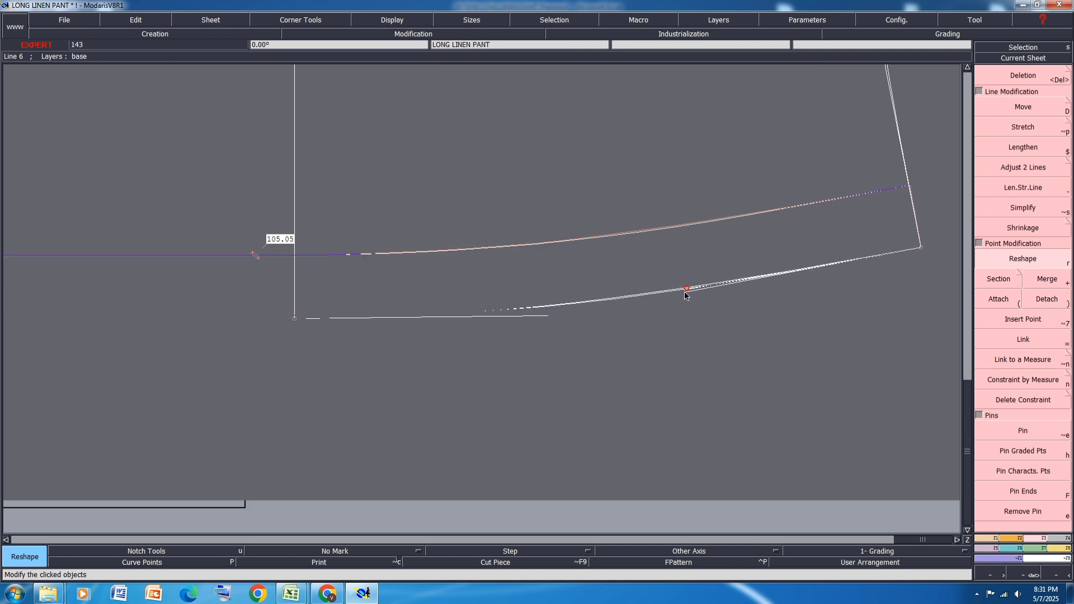
left_click_drag(683, 290, 726, 292)
scroll(789, 261, "down", 1)
scroll(795, 272, "down", 2)
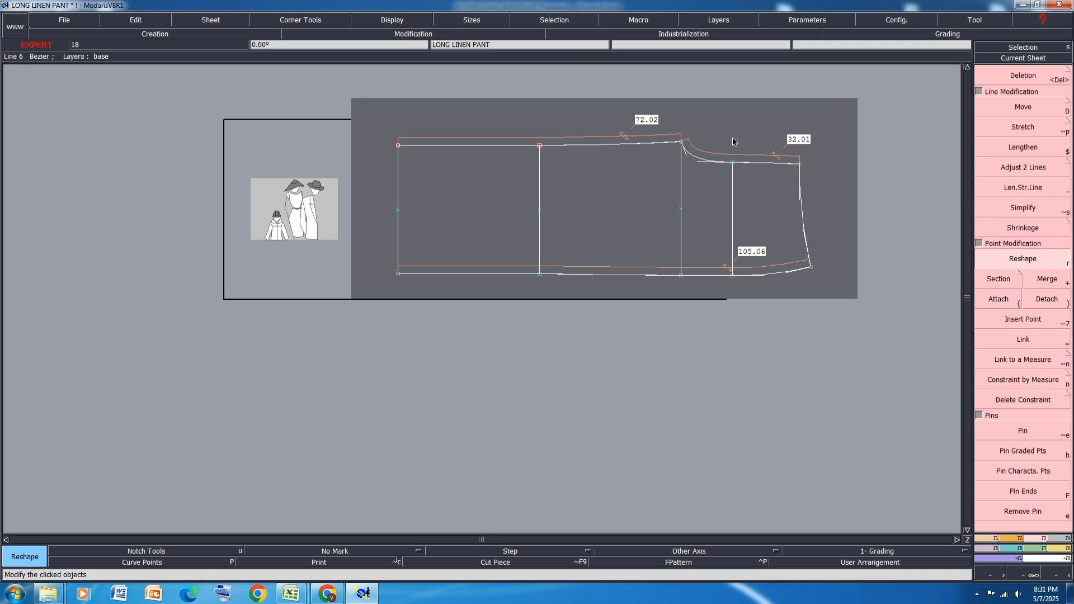
scroll(579, 150, "up", 3)
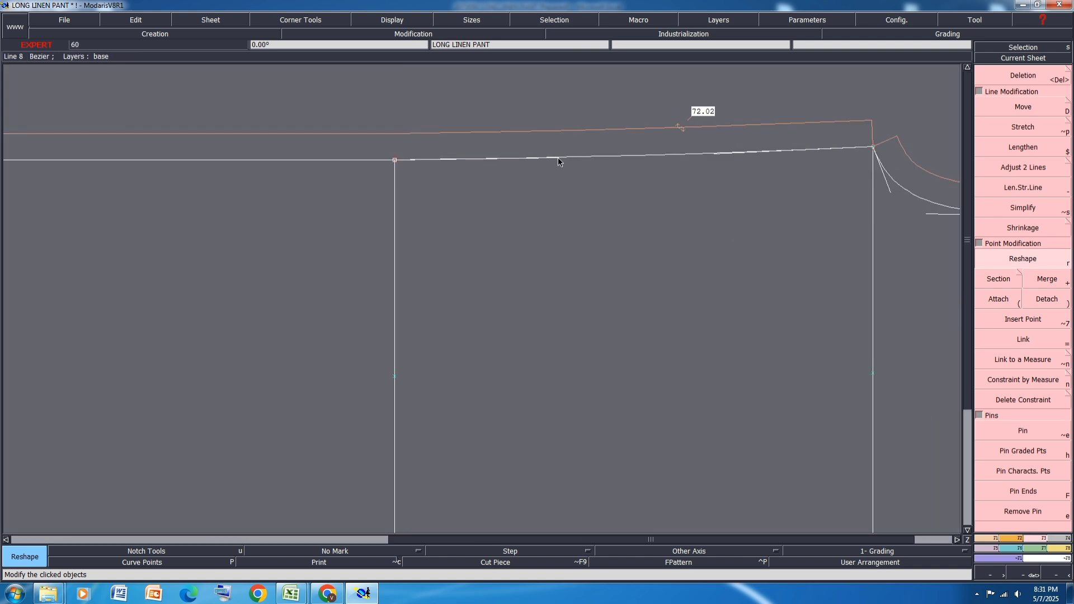
scroll(543, 142, "down", 1)
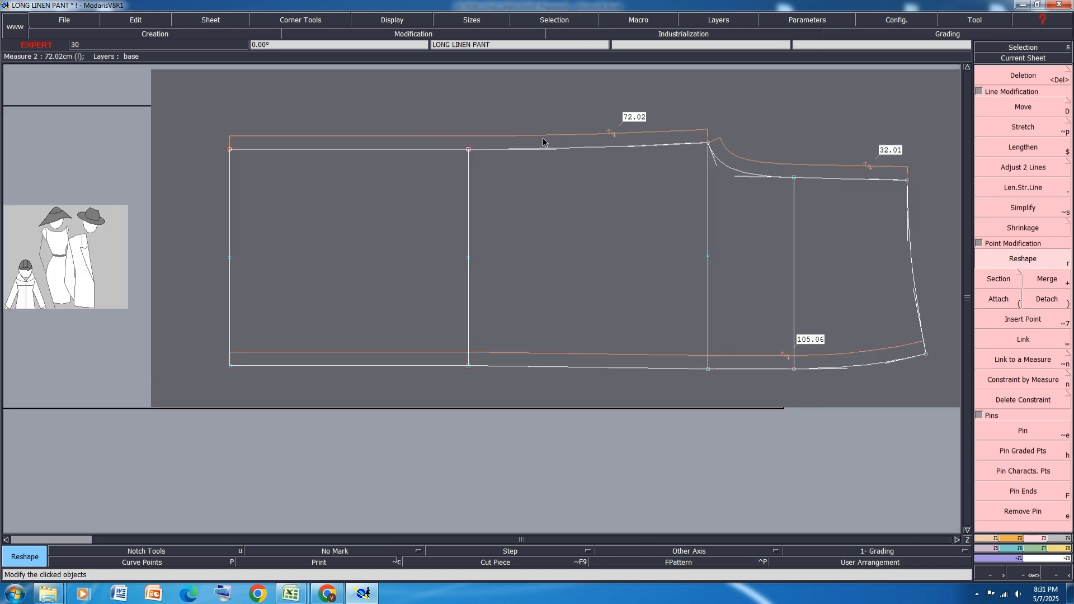
Reshape the outleg segment between the knee and thigh lines into a smooth curve by adjusting the handles at both ends.
scroll(631, 153, "up", 3)
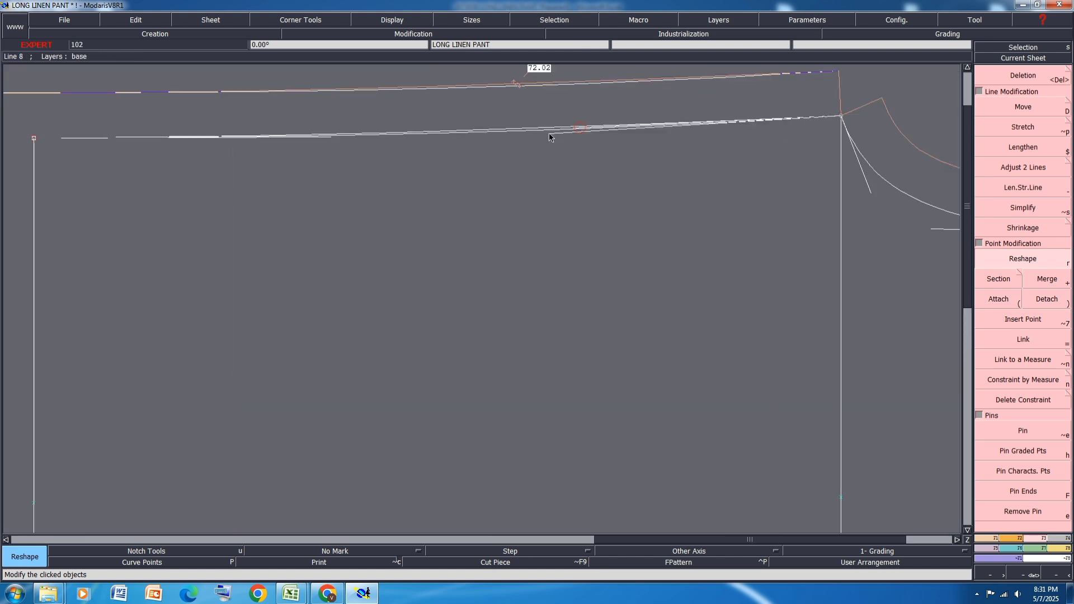
scroll(549, 134, "down", 3)
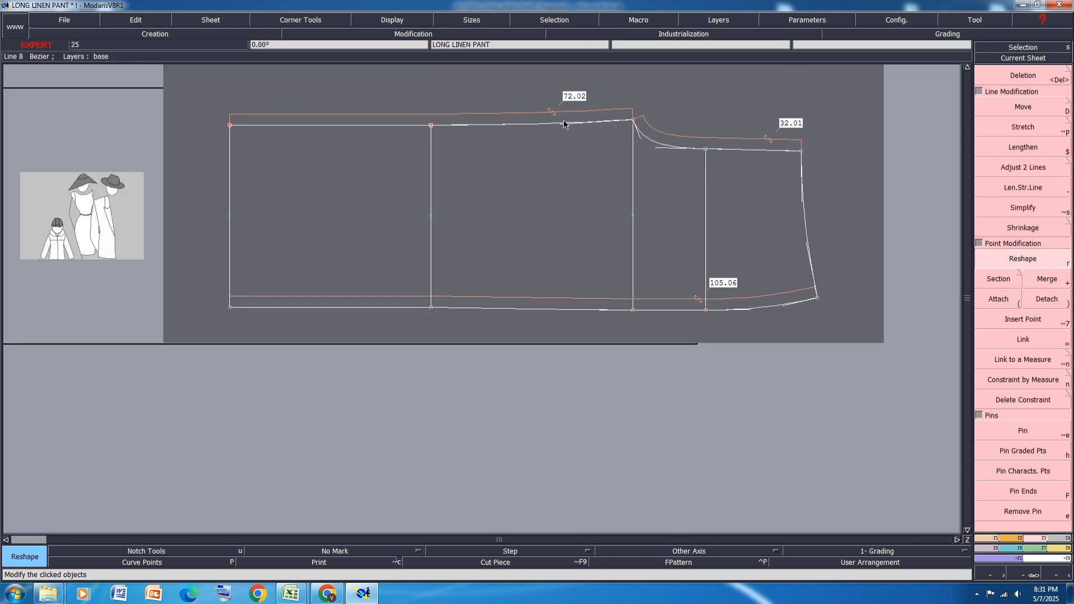
scroll(577, 317, "up", 3)
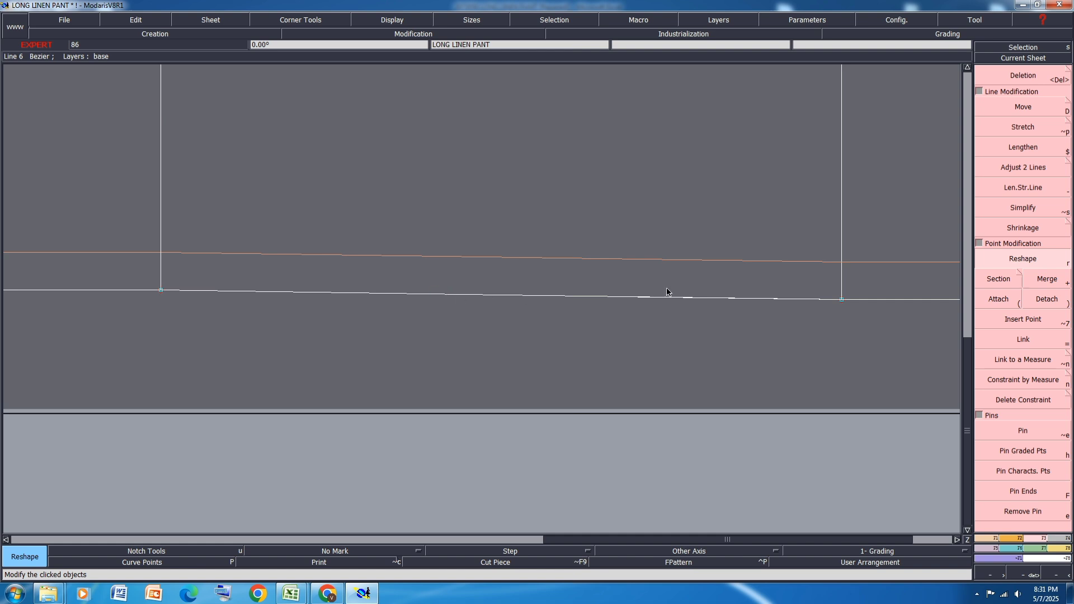
left_click(634, 296)
left_click(636, 300)
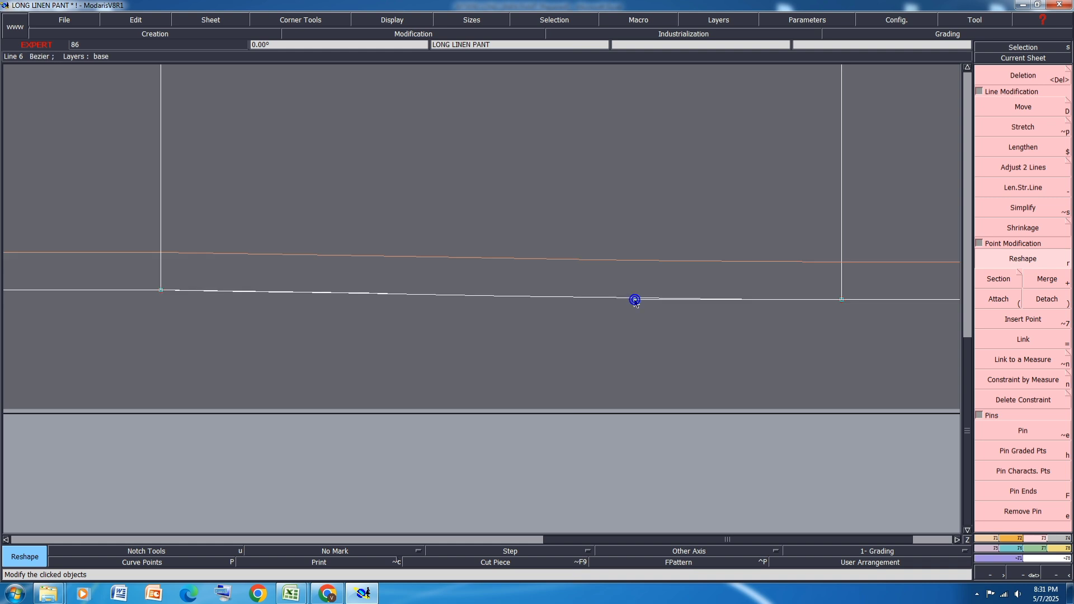
left_click(635, 298)
left_click(636, 297)
left_click(390, 295)
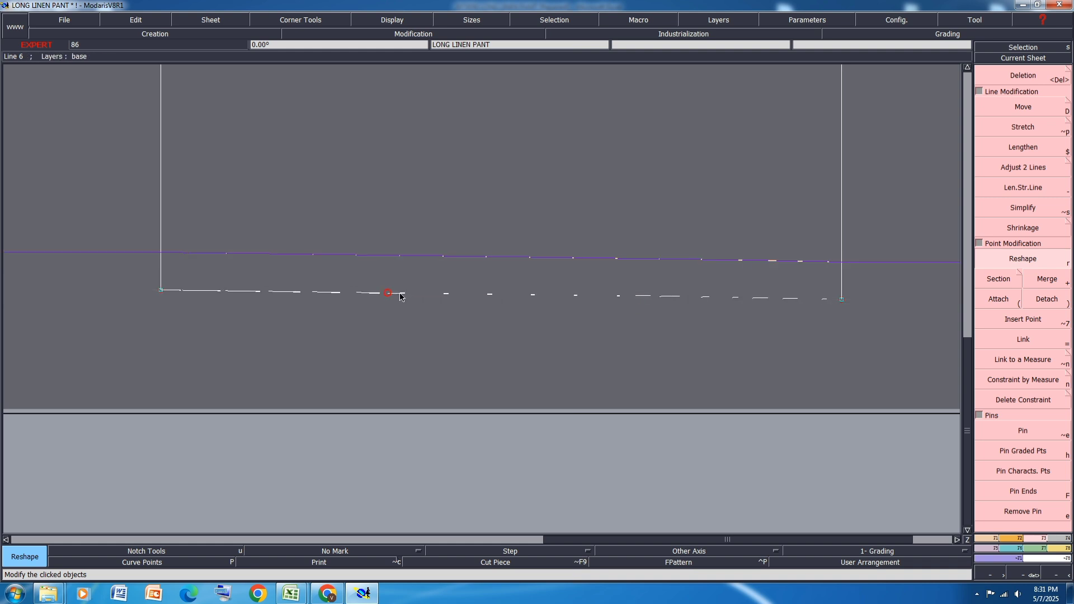
left_click(405, 294)
scroll(411, 250, "down", 1)
scroll(417, 256, "down", 2)
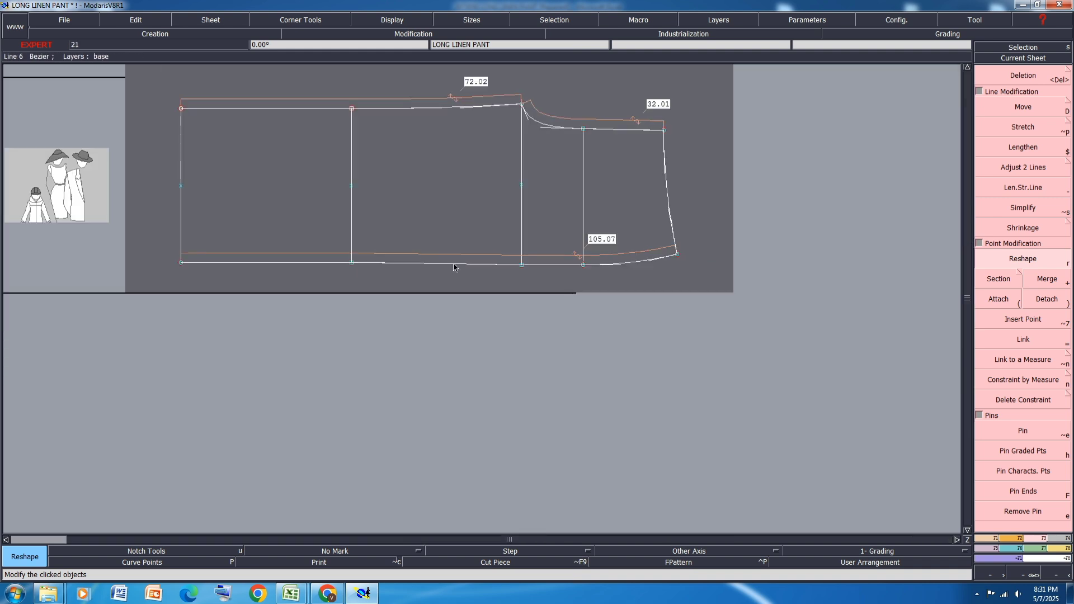
Move the hip and waist lines together with their end points by -0.20 cm in Y.
scroll(559, 276, "up", 4)
scroll(500, 283, "down", 1)
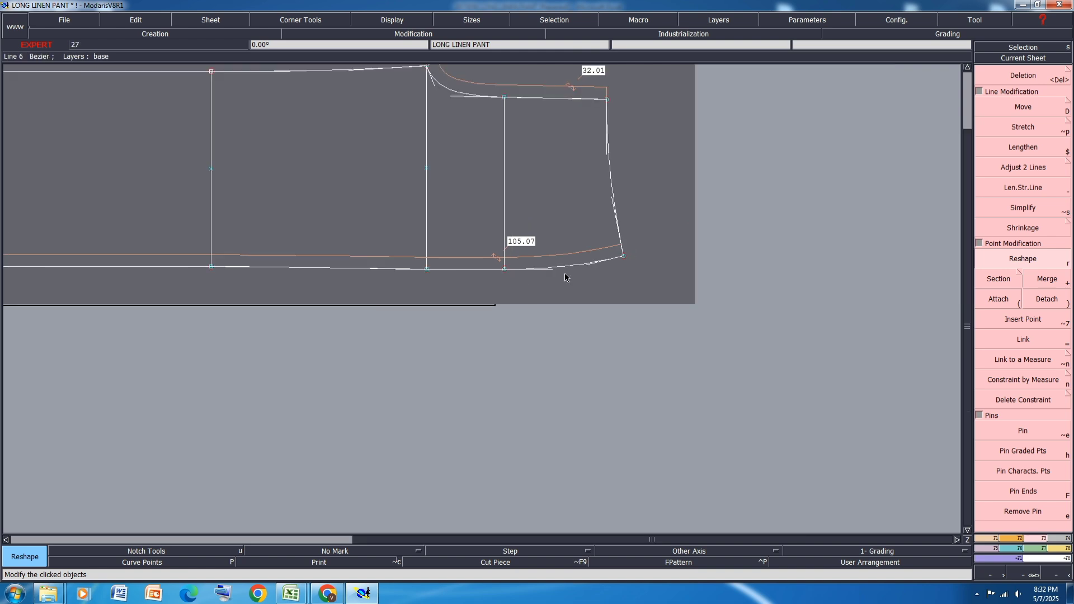
scroll(565, 276, "down", 1)
scroll(615, 235, "up", 2)
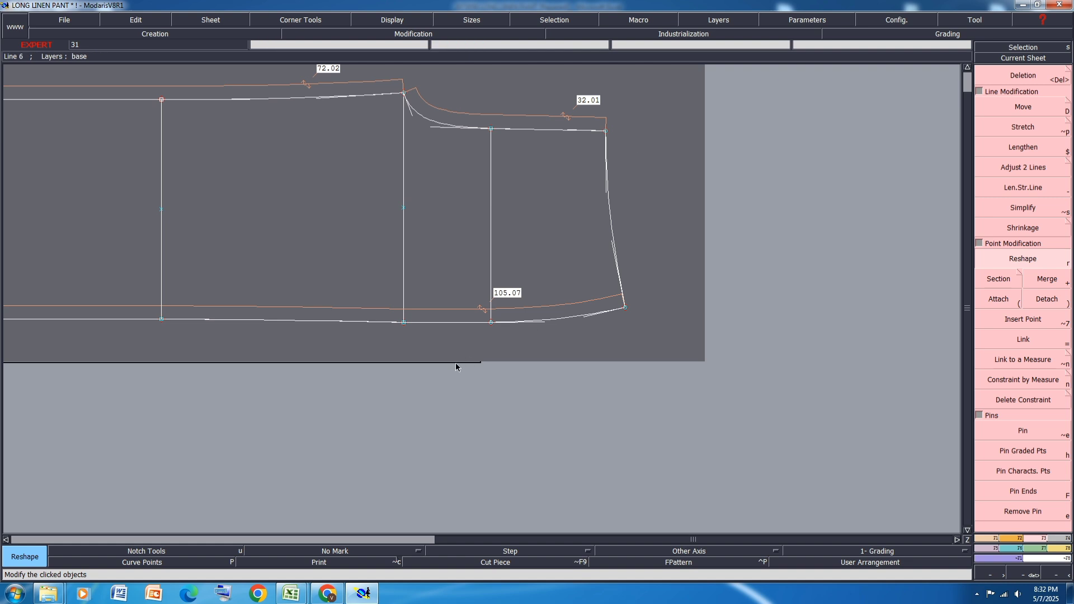
key("d")
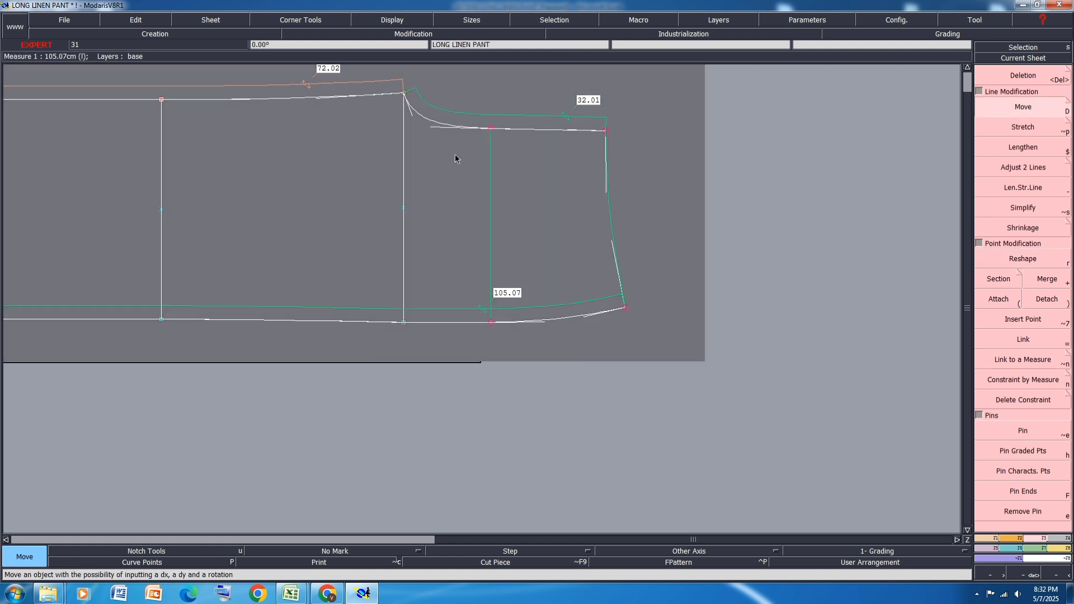
left_click(491, 132)
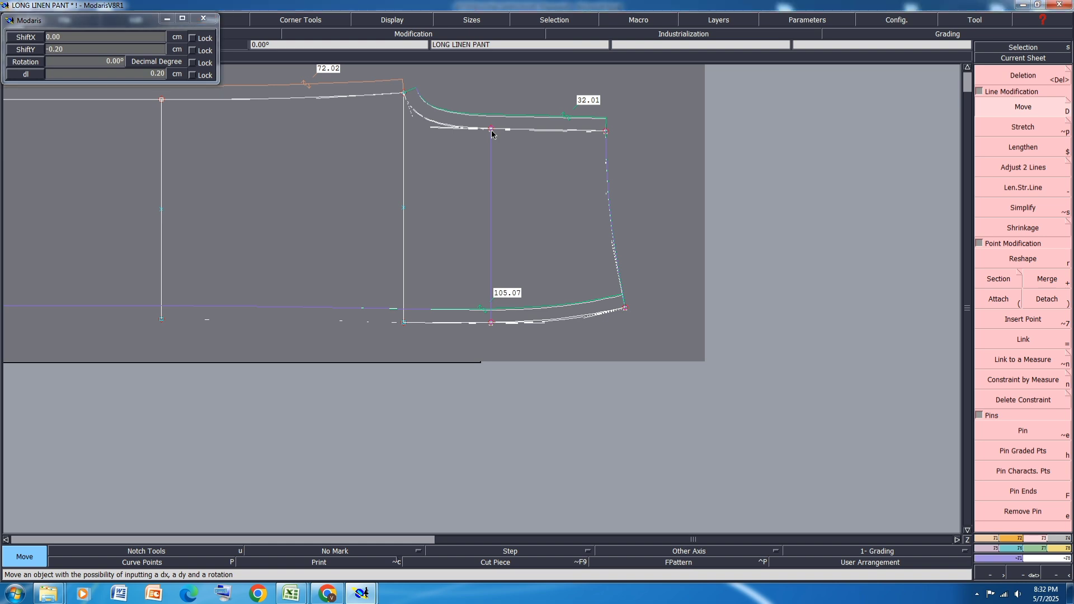
left_click(492, 132)
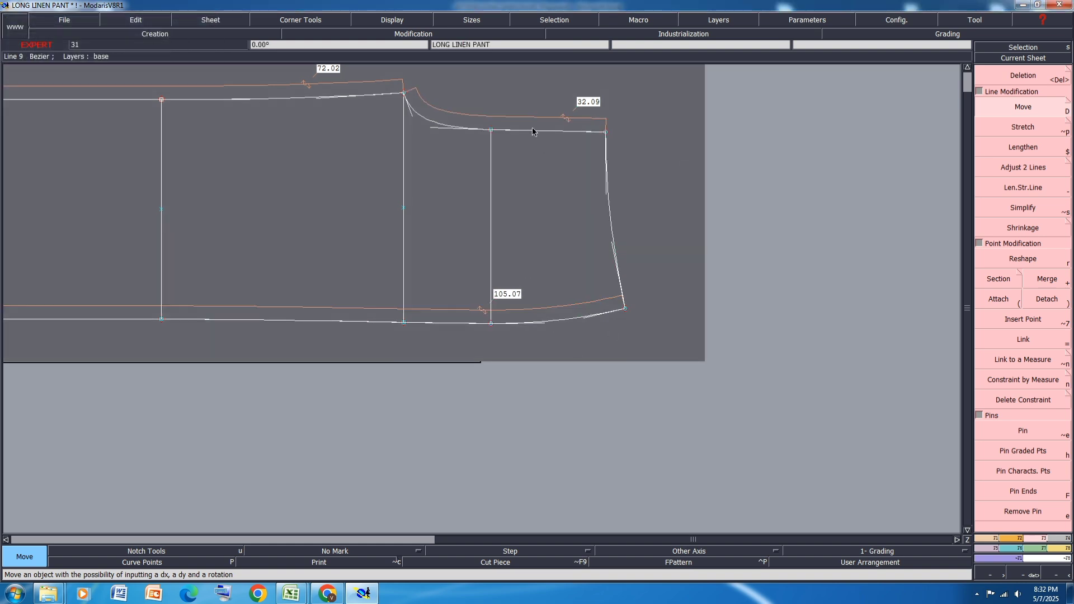
Shift the waist line's front crotch end point by -0.09 cm in X to adjust the crotch length.
scroll(409, 336, "up", 2)
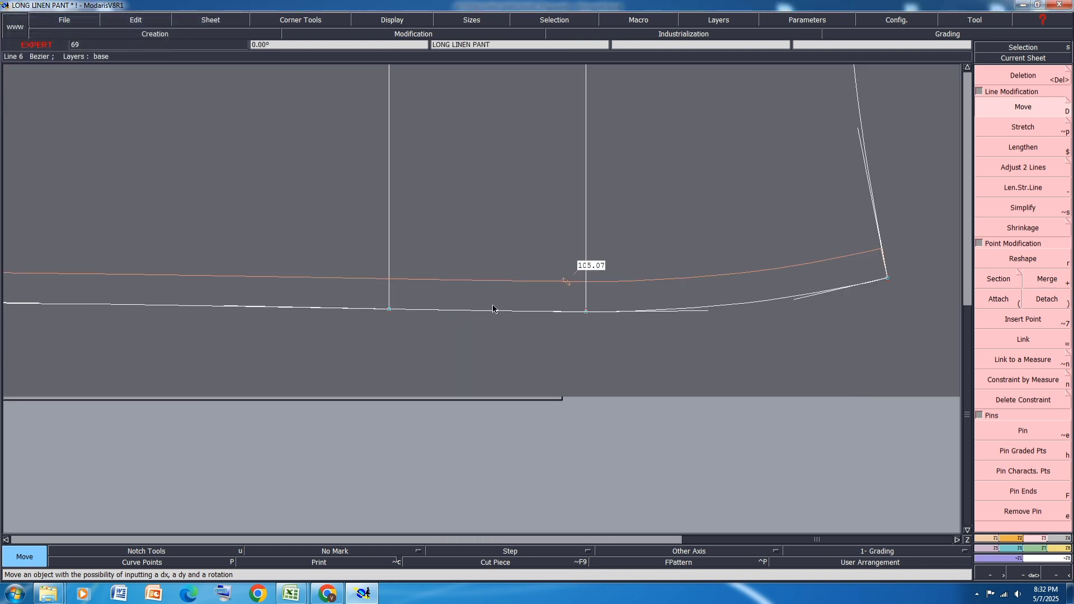
scroll(622, 326, "down", 3)
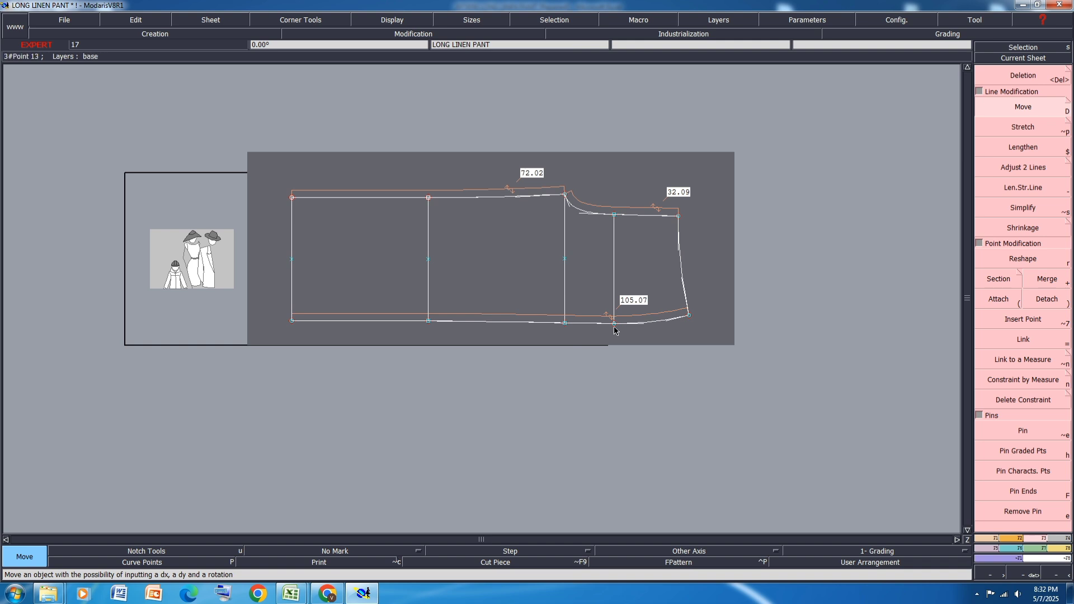
scroll(615, 331, "up", 1)
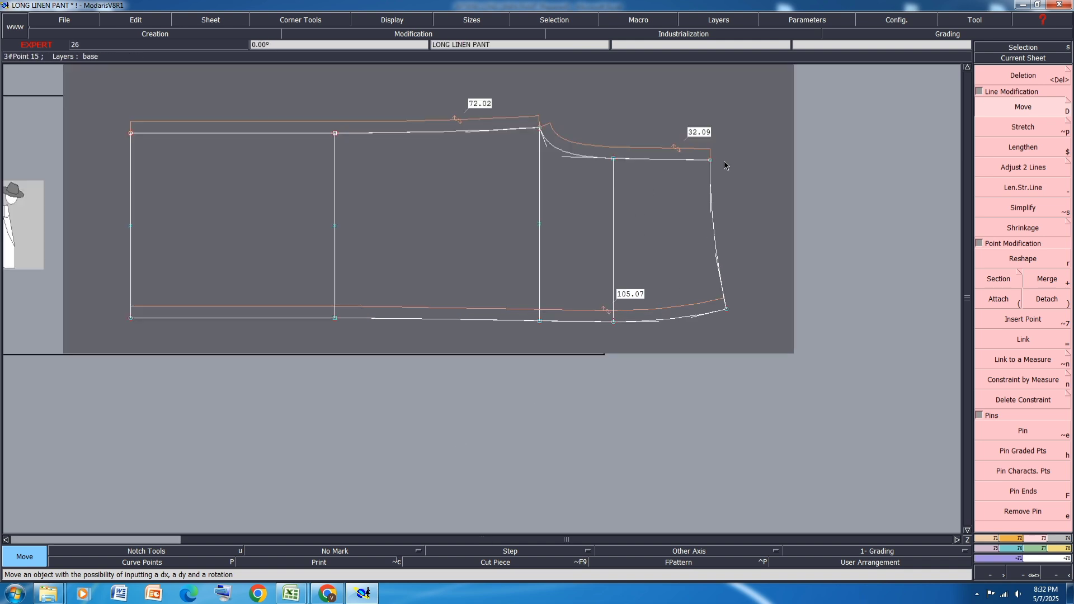
scroll(724, 165, "up", 1)
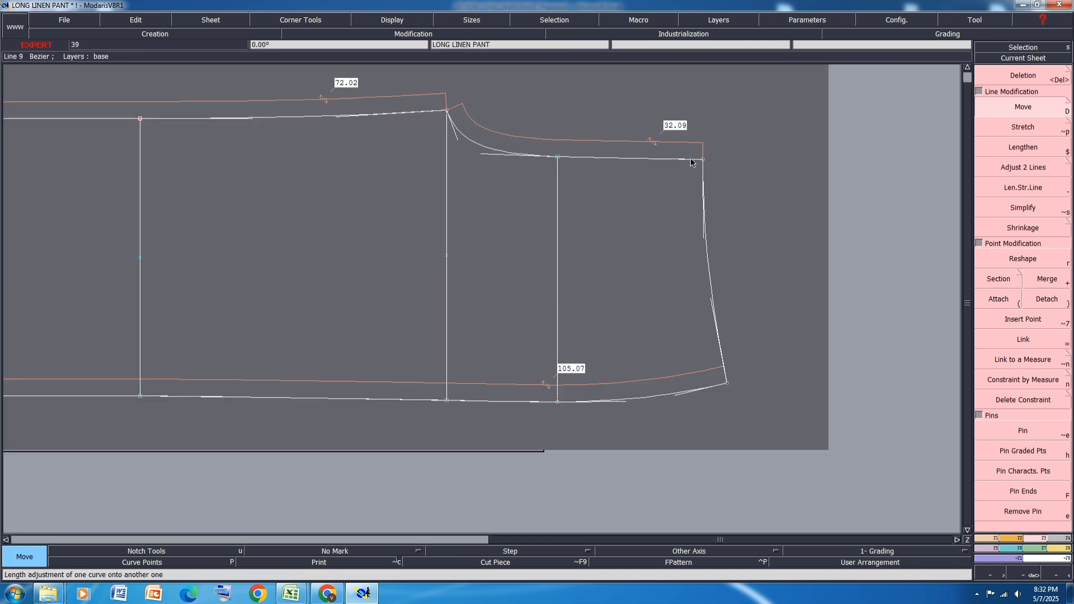
left_click(704, 161)
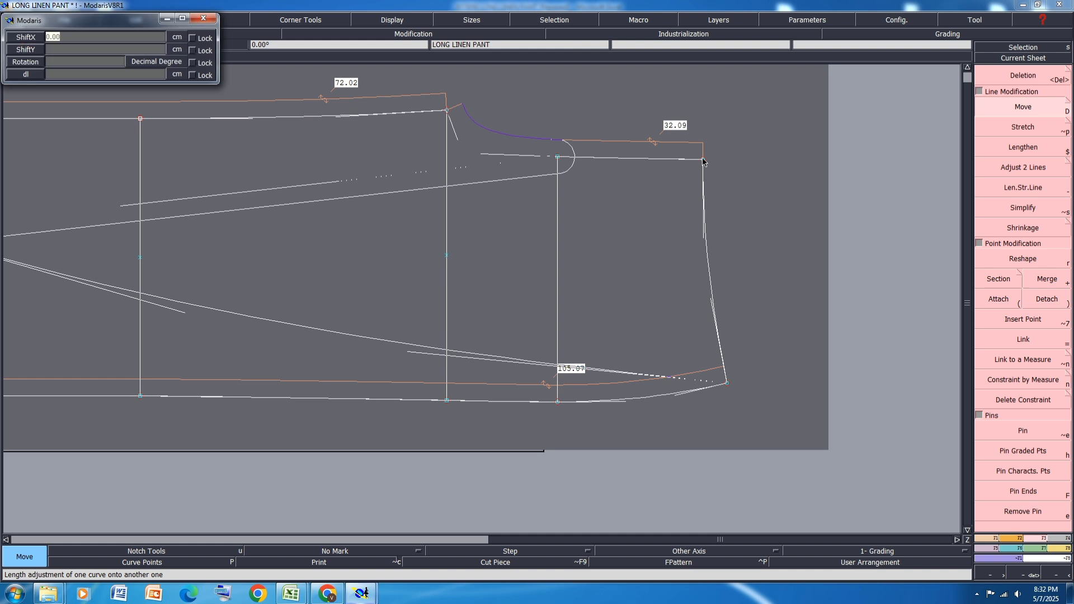
type("-.09")
key("Return")
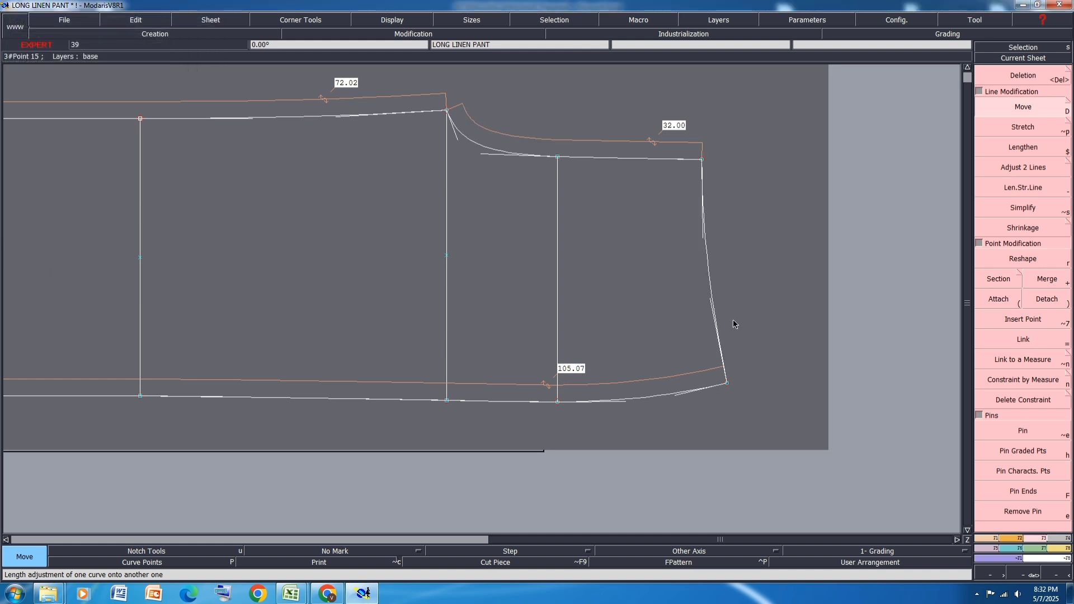
Shift the waist line's outleg end point by -0.07 cm in X to adjust the outleg length.
left_click(727, 385)
type("-0.07")
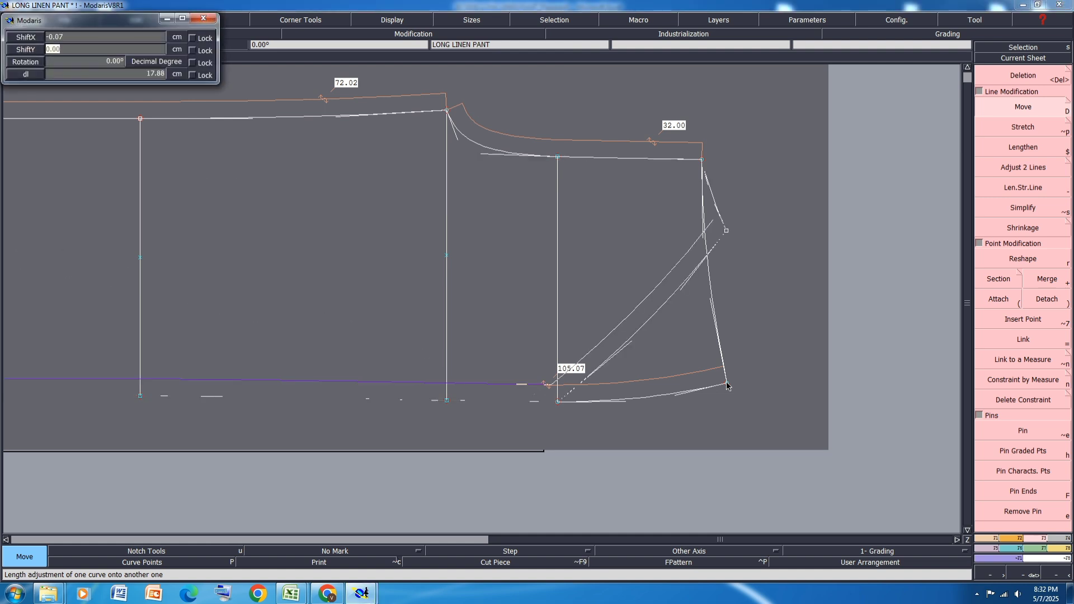
key("Return")
key("Return")
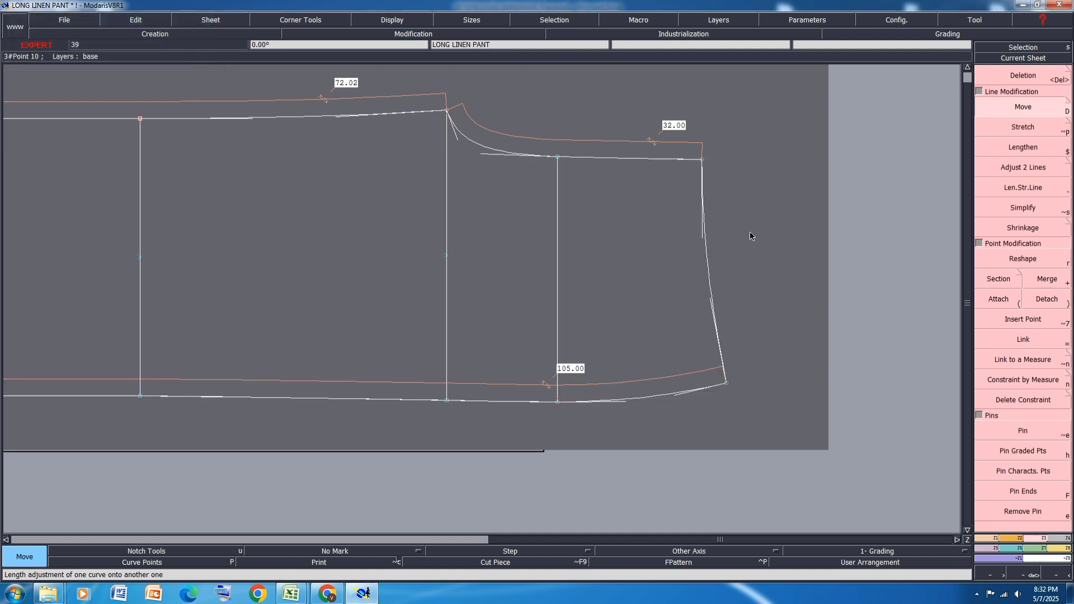
Delete the inleg, crotch and outleg length measures from the sheet and save the model.
scroll(761, 303, "down", 2)
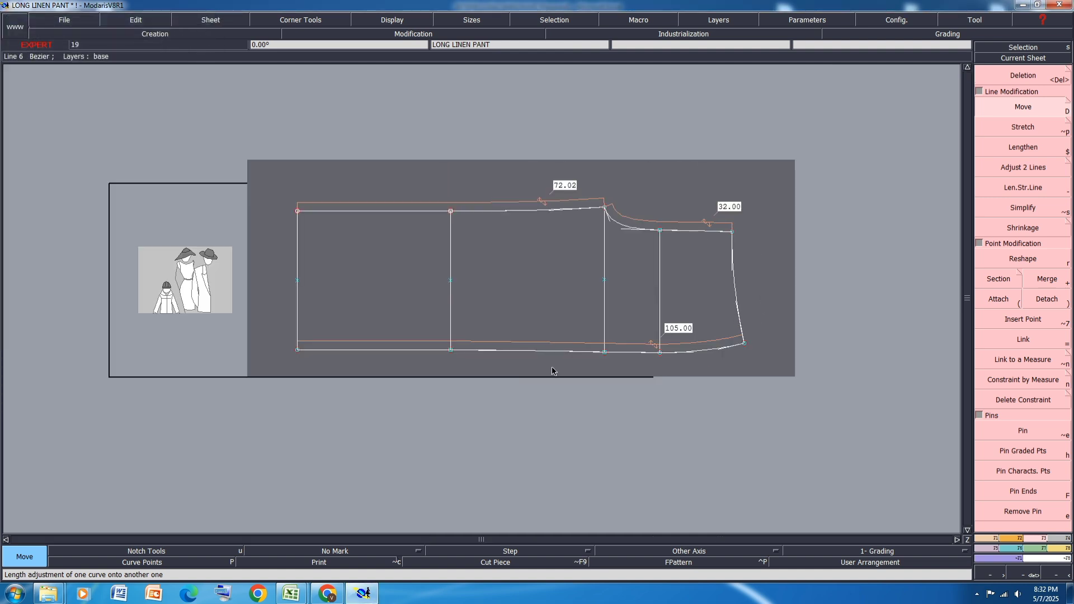
key("Delete")
left_click(501, 343)
left_click(556, 204)
left_click(671, 225)
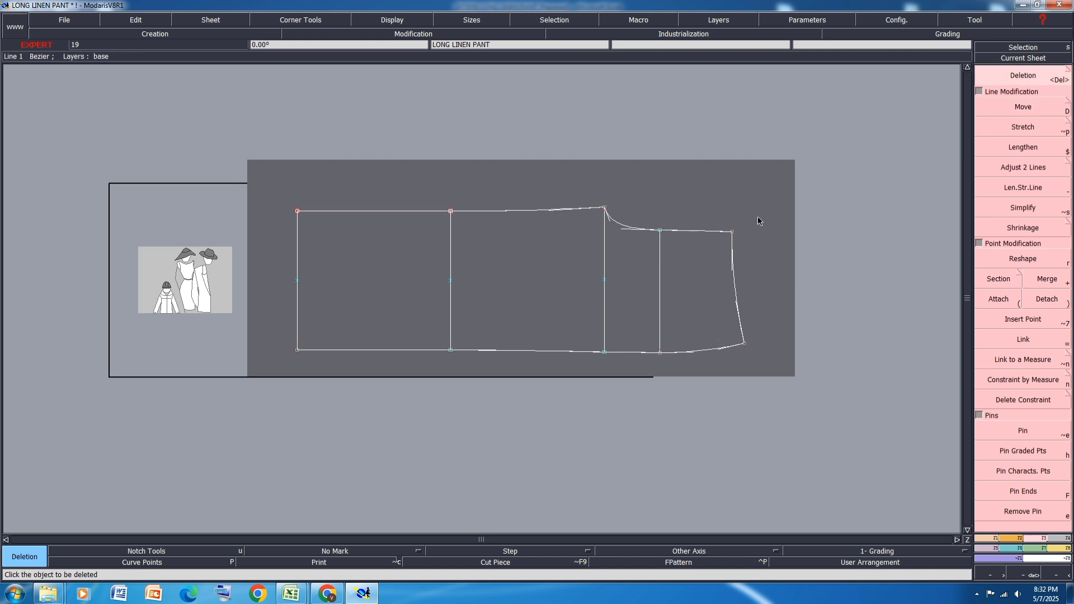
key("ctrl+s")
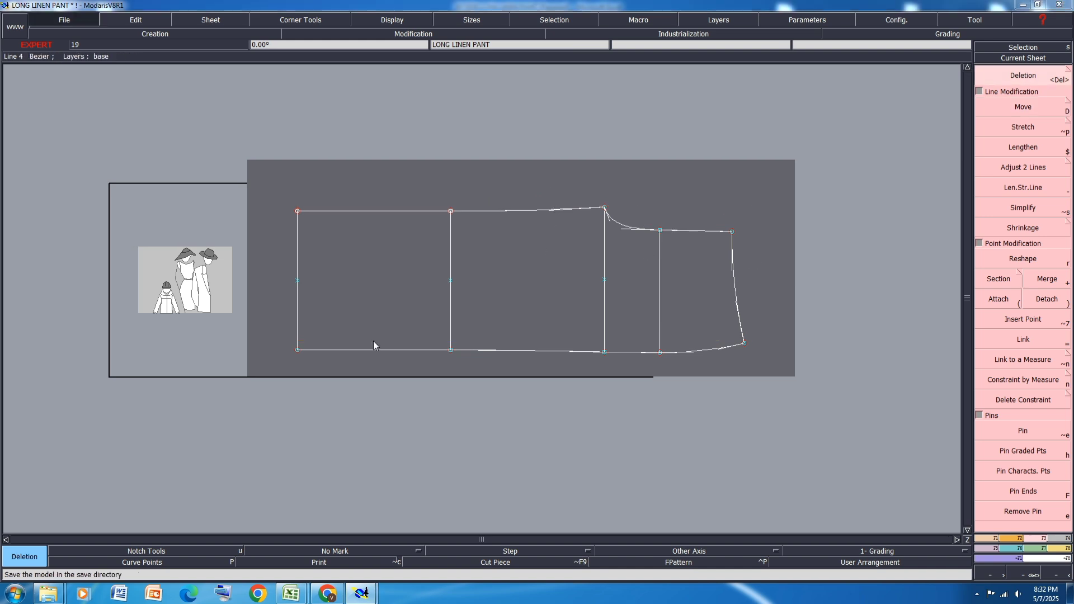
left_click(467, 363)
Copy the leg geometry onto two new sheets and delete the original sheet.
key("shift+x")
left_click(497, 286)
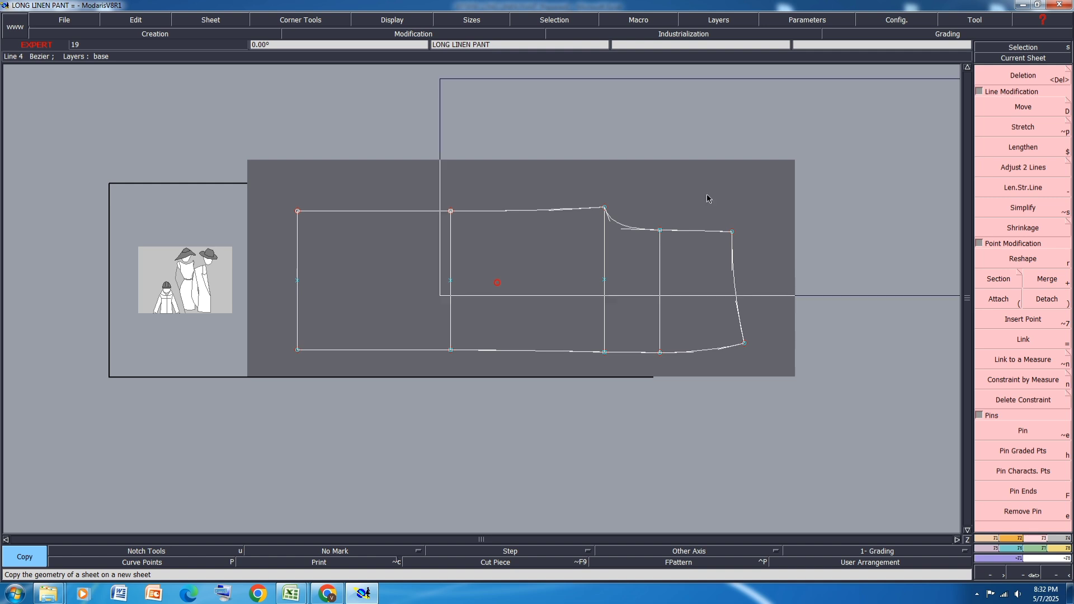
left_click(712, 192)
left_click(557, 349)
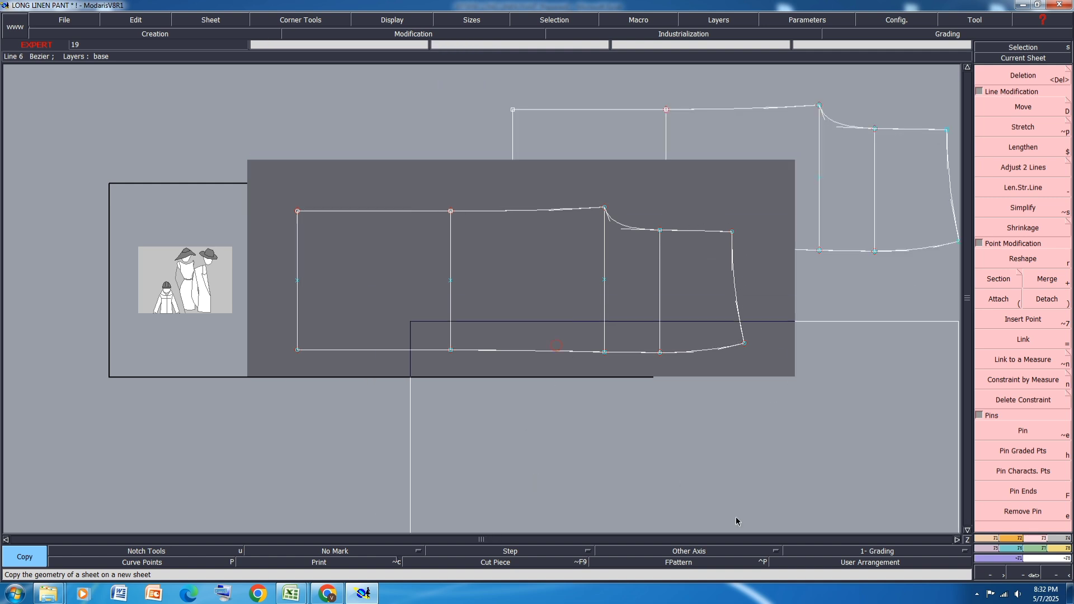
left_click(783, 500)
key("shift+s")
left_click(579, 307)
key("Delete")
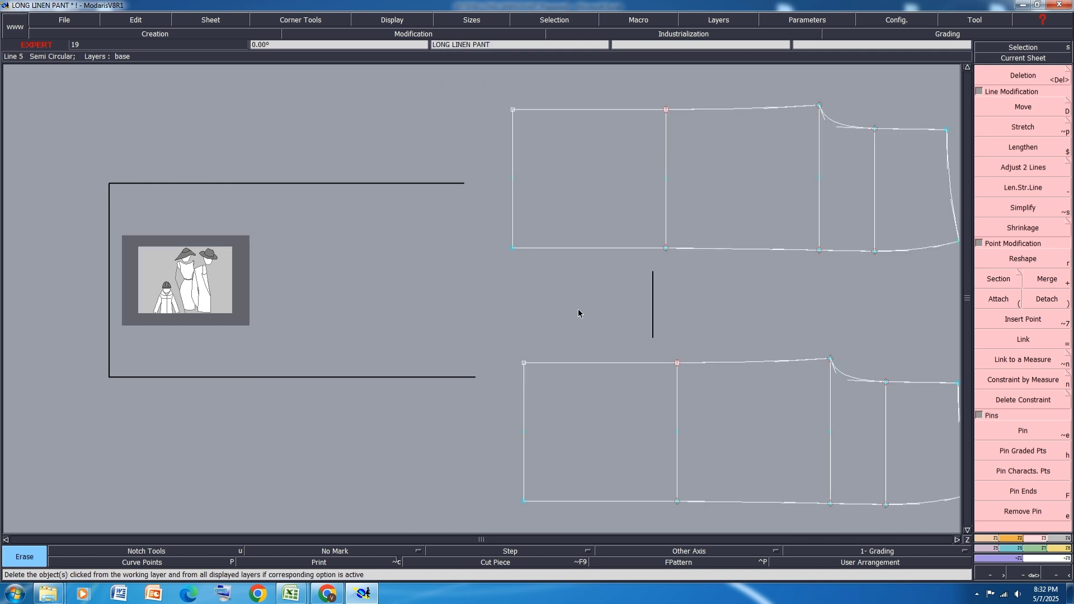
Show both copied sheets without curve handles and pin the characteristic points of the upper one.
key("8")
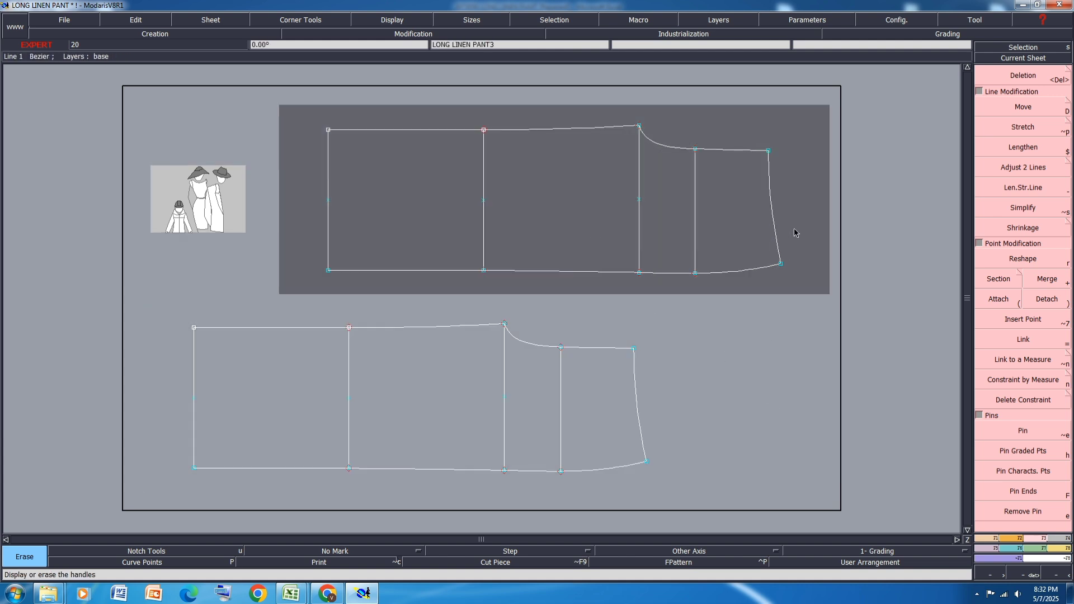
left_click(1032, 476)
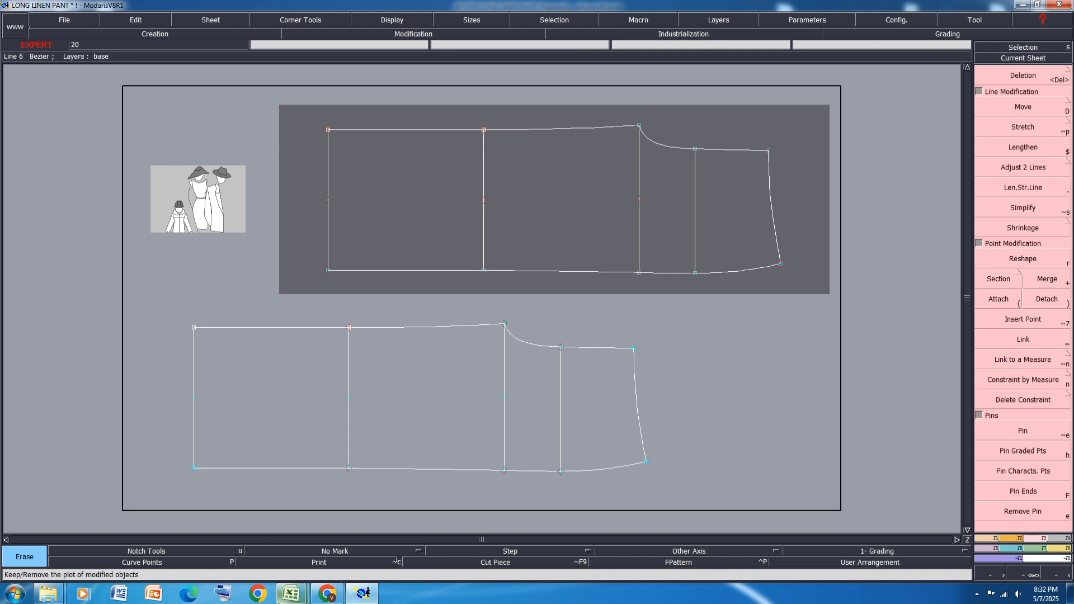
Switch to Excel, check the LEG OPENING CIRC. row in the LONG LINEN PANT specification, and return to Modaris.
left_click(280, 598)
left_click(291, 543)
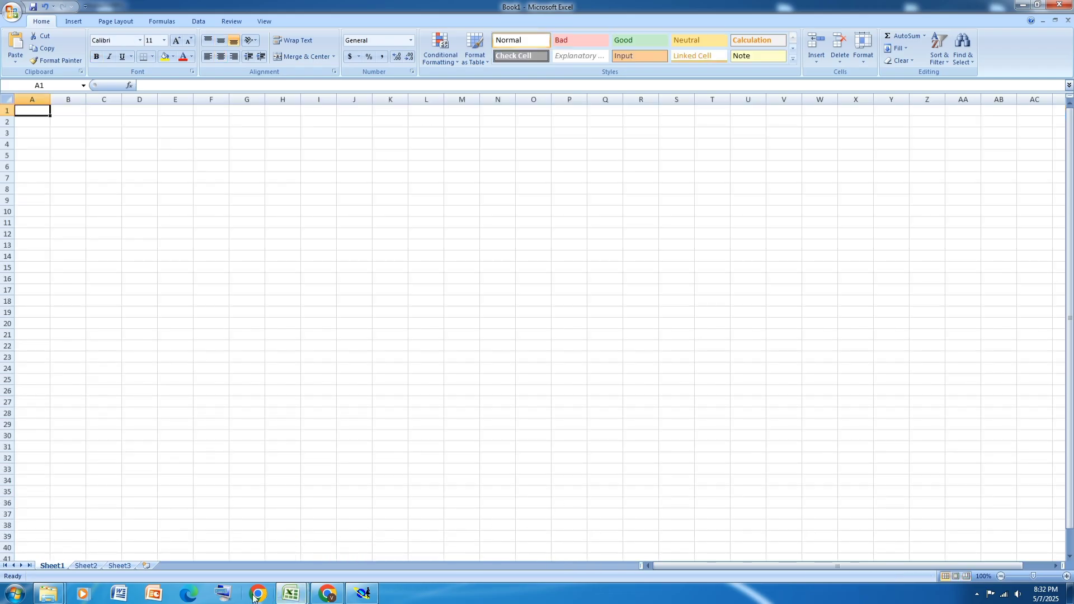
left_click(284, 597)
left_click(369, 543)
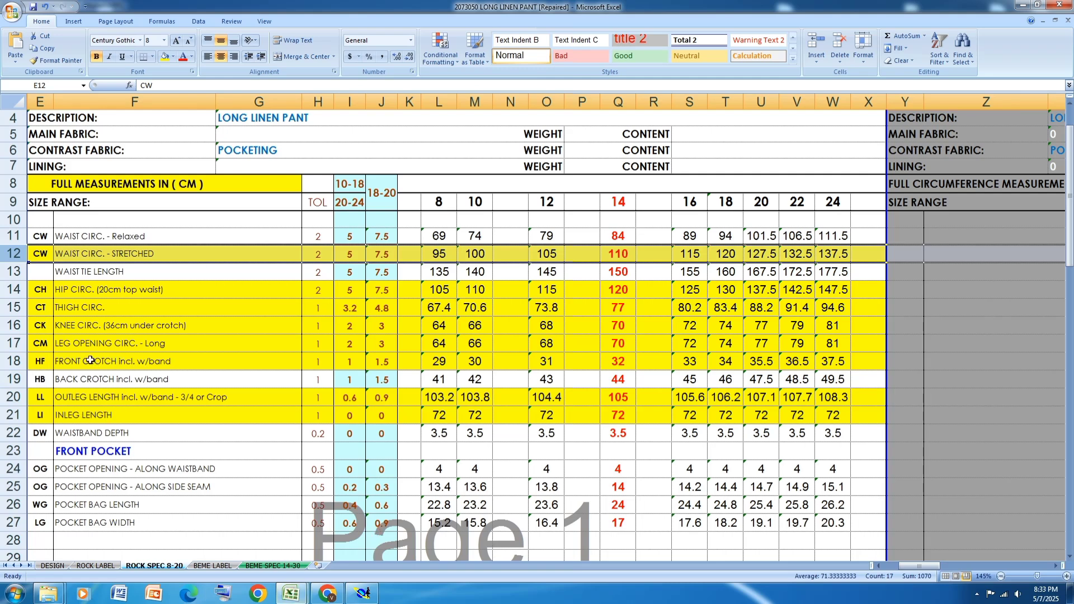
left_click(16, 343)
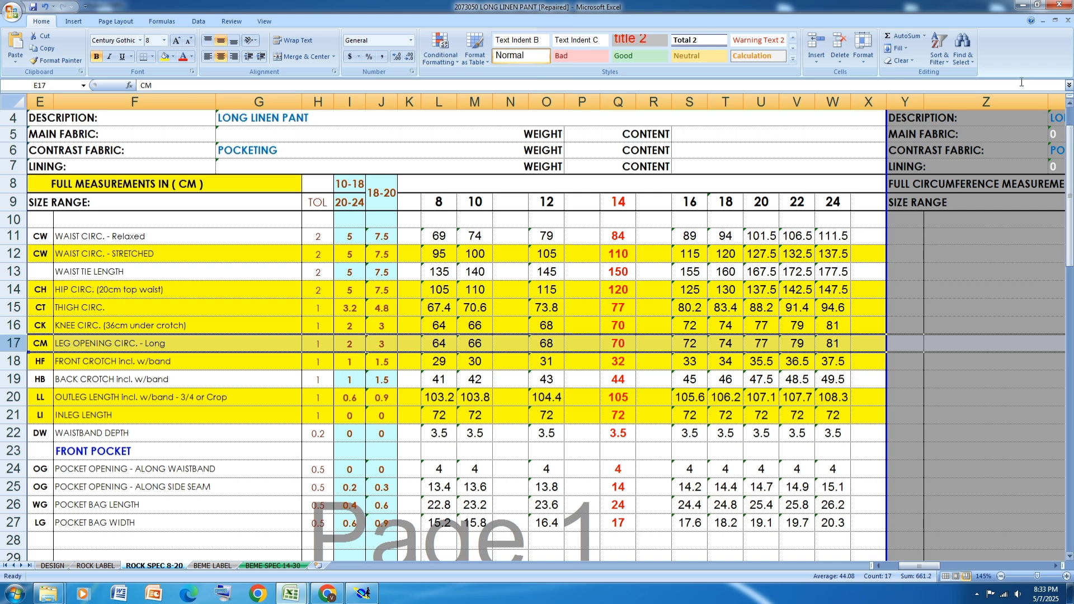
left_click(1023, 6)
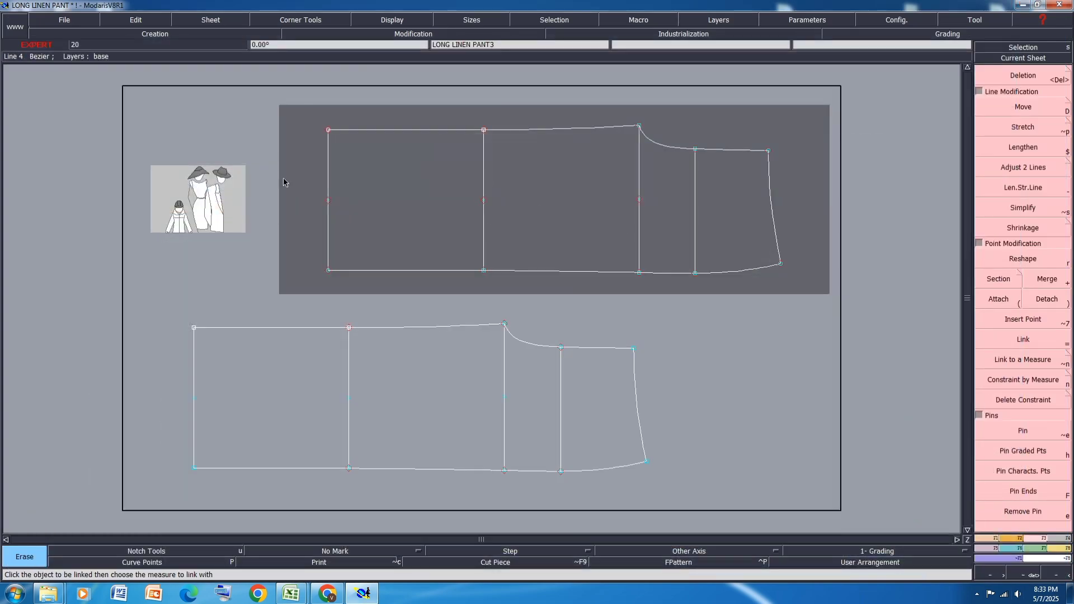
Place dynamic length measures on the hem, knee, thigh, hip and waist lines of the upper leg sheet.
key("l")
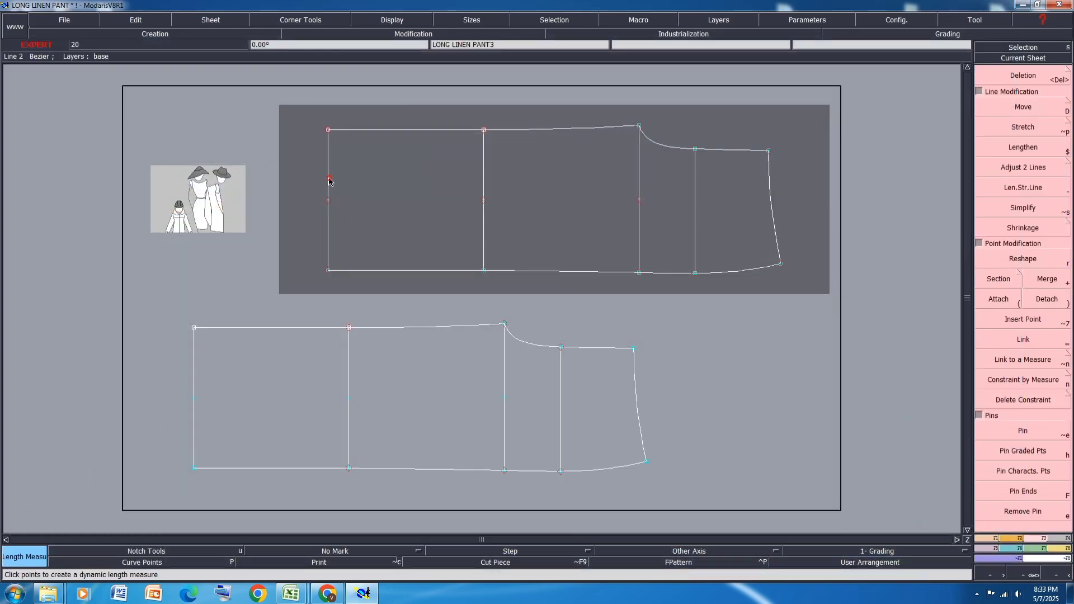
left_click(329, 181)
left_click(430, 313)
left_click(483, 213)
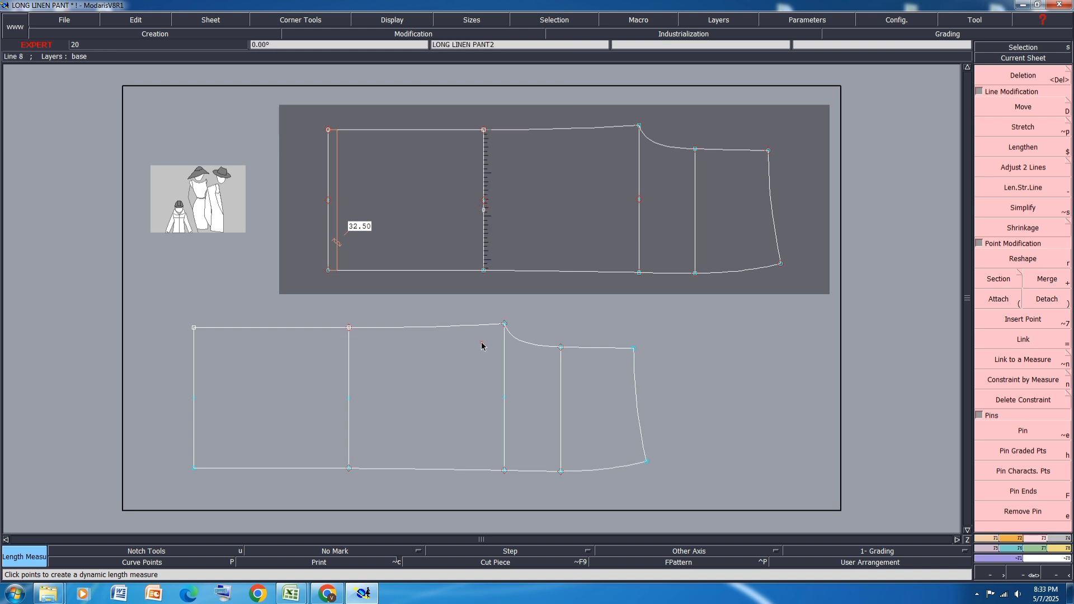
left_click(482, 347)
left_click(642, 212)
left_click(639, 346)
left_click(695, 197)
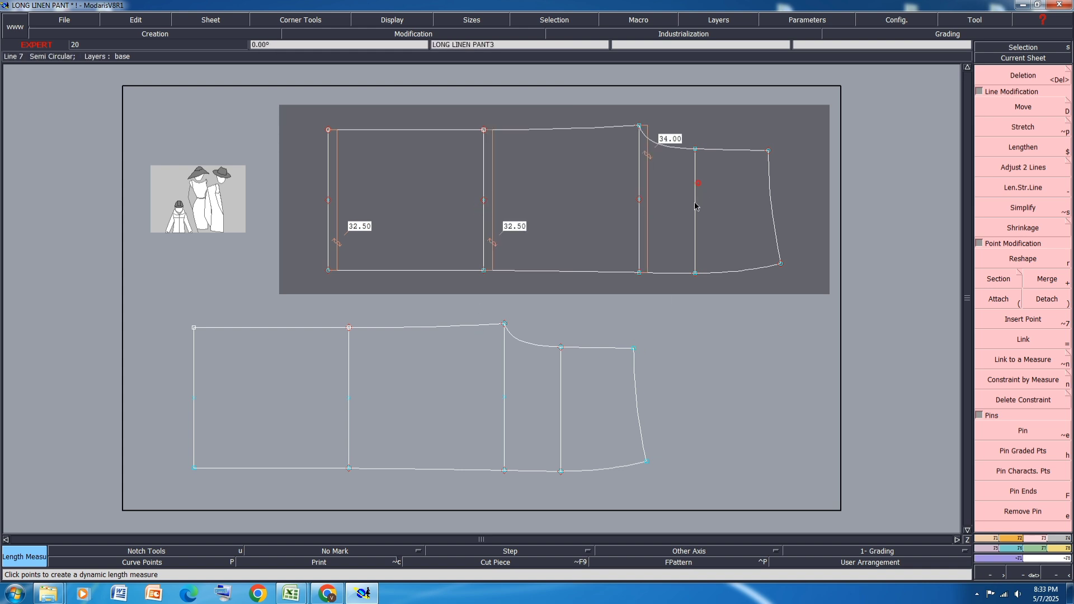
left_click(696, 333)
left_click(788, 301)
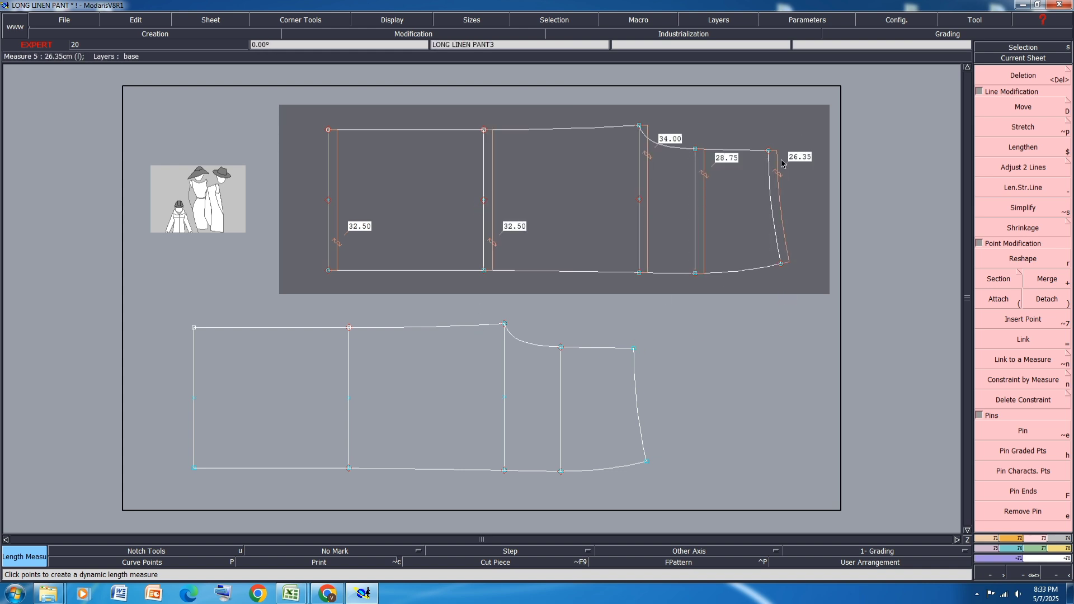
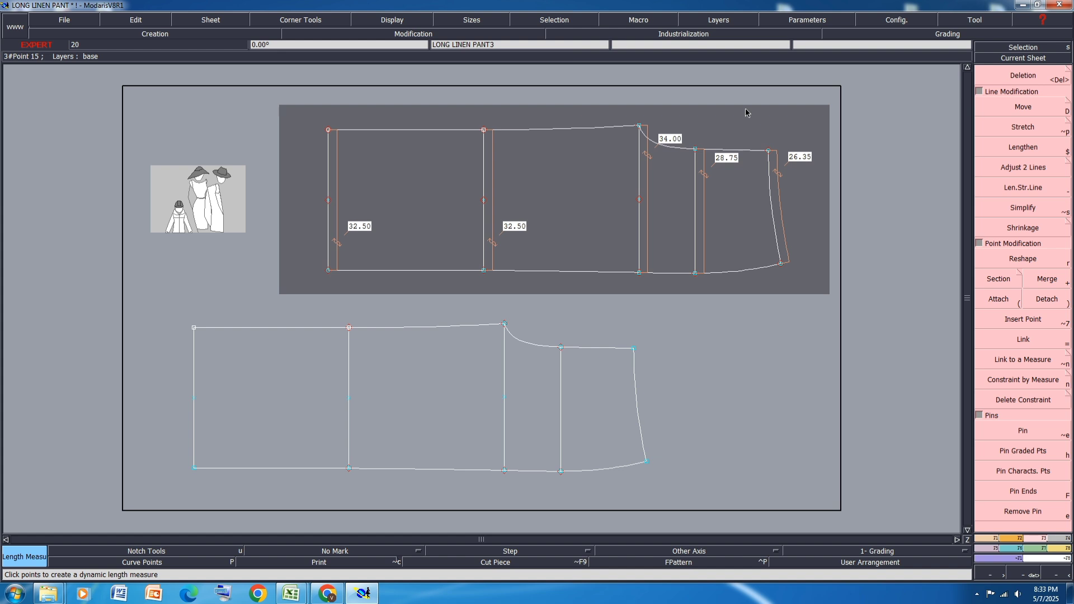
Move the hem's inseam corner on the upper leg sheet by ShiftX 0 and ShiftY 5 cm.
left_click(1028, 110)
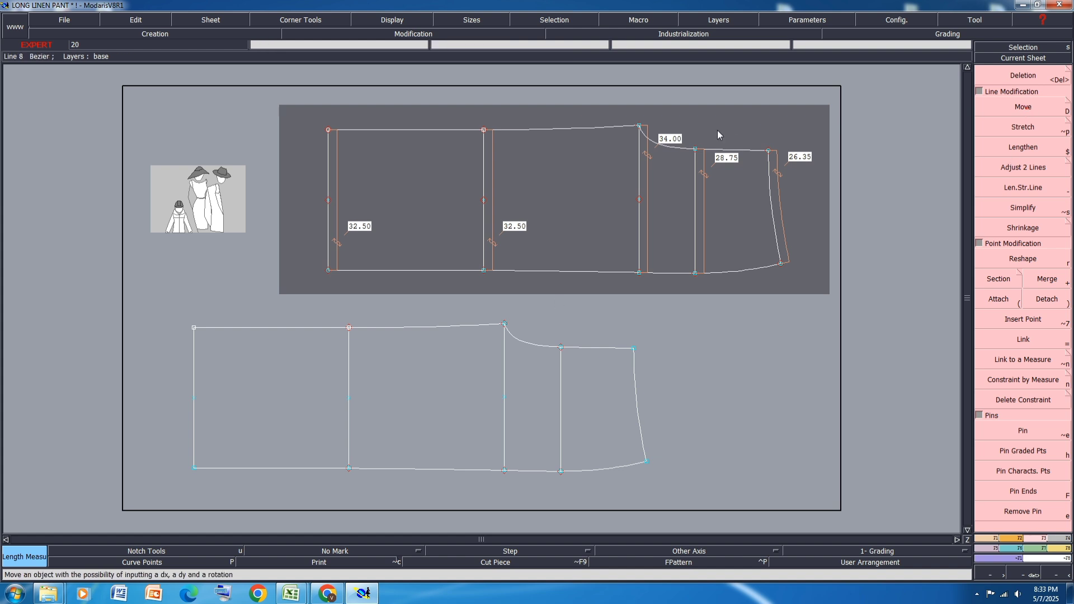
left_click(328, 130)
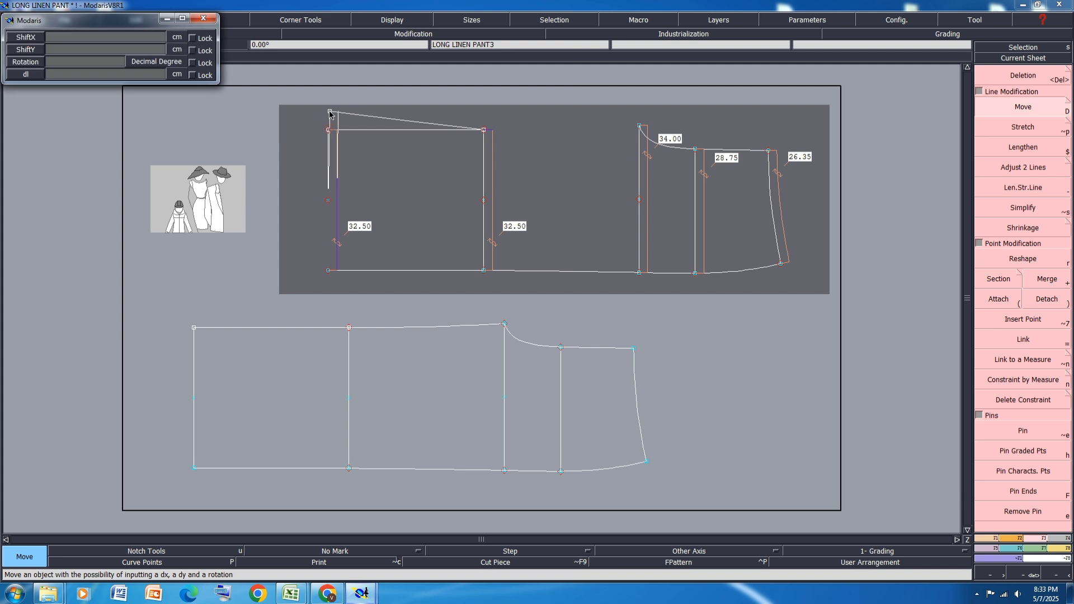
type("0")
key("Tab")
type("5")
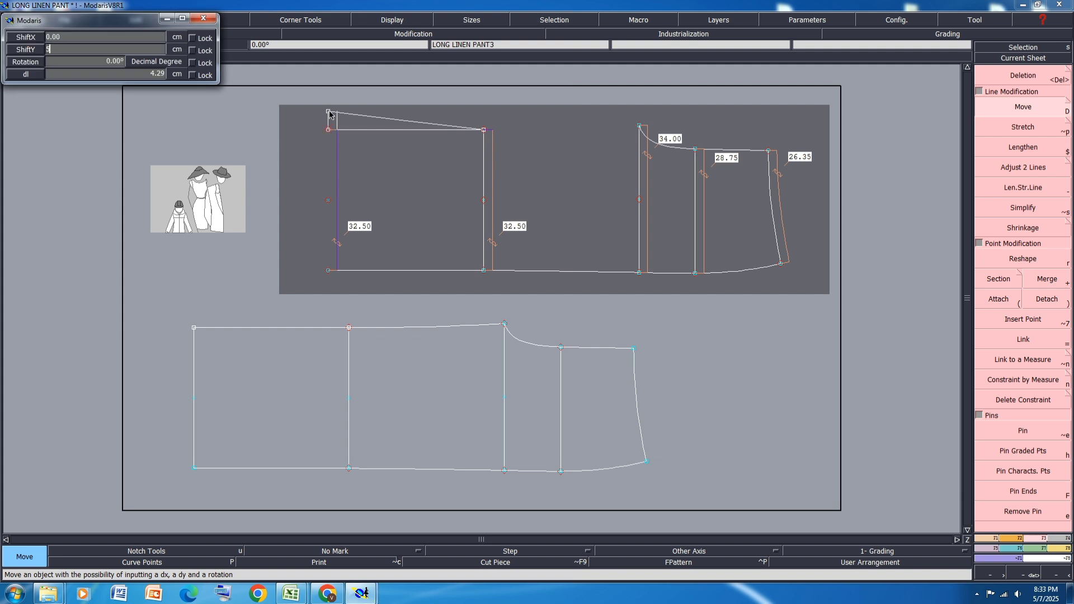
key("Return")
Move the knee line's inseam point on the upper leg sheet by 5 cm to widen the knee.
scroll(332, 218, "down", 1)
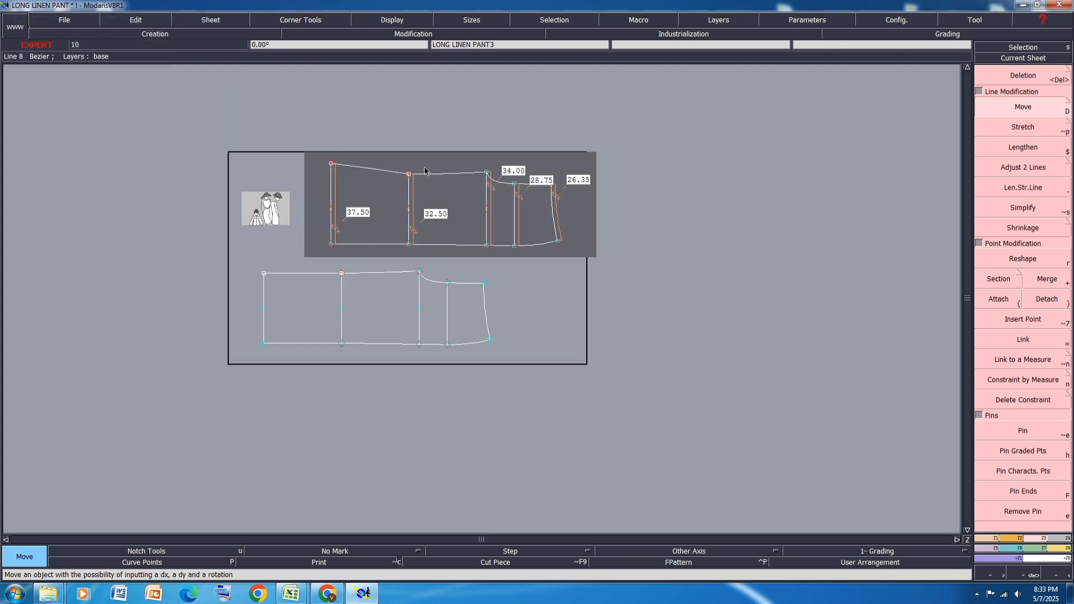
scroll(411, 175, "up", 2)
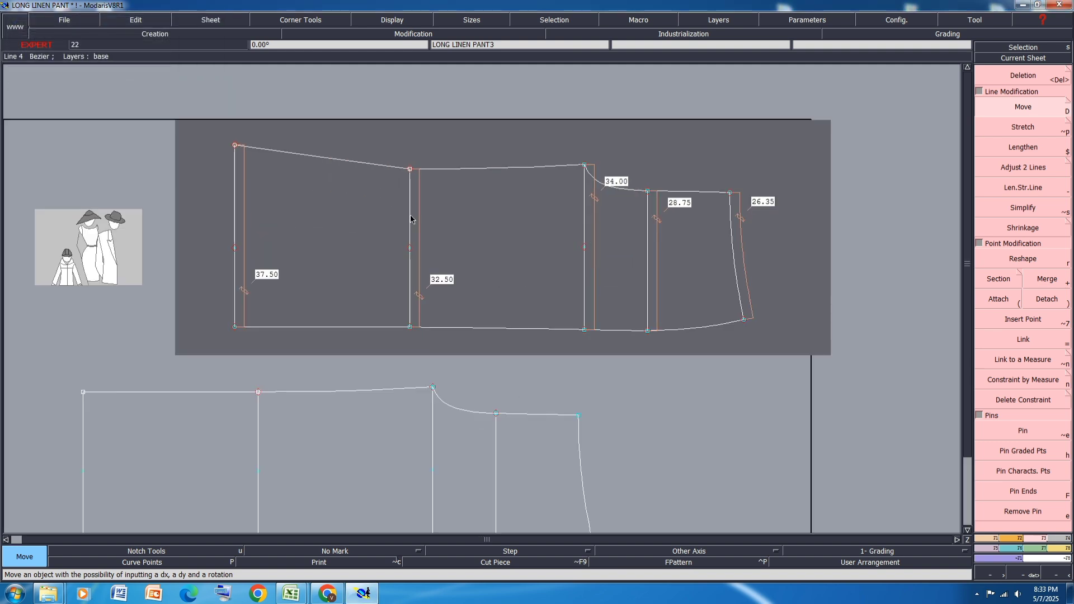
left_click(411, 170)
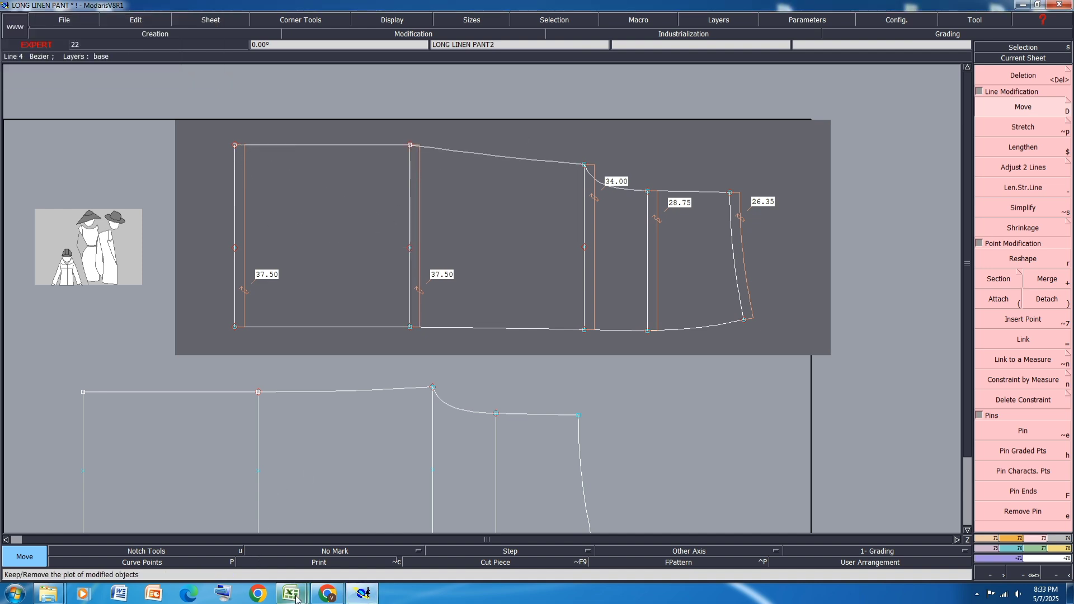
Switch to Excel, check the THIGH CIRC. row in the LONG LINEN PANT specification, and return to Modaris.
mouse_move(296, 598)
left_click(351, 537)
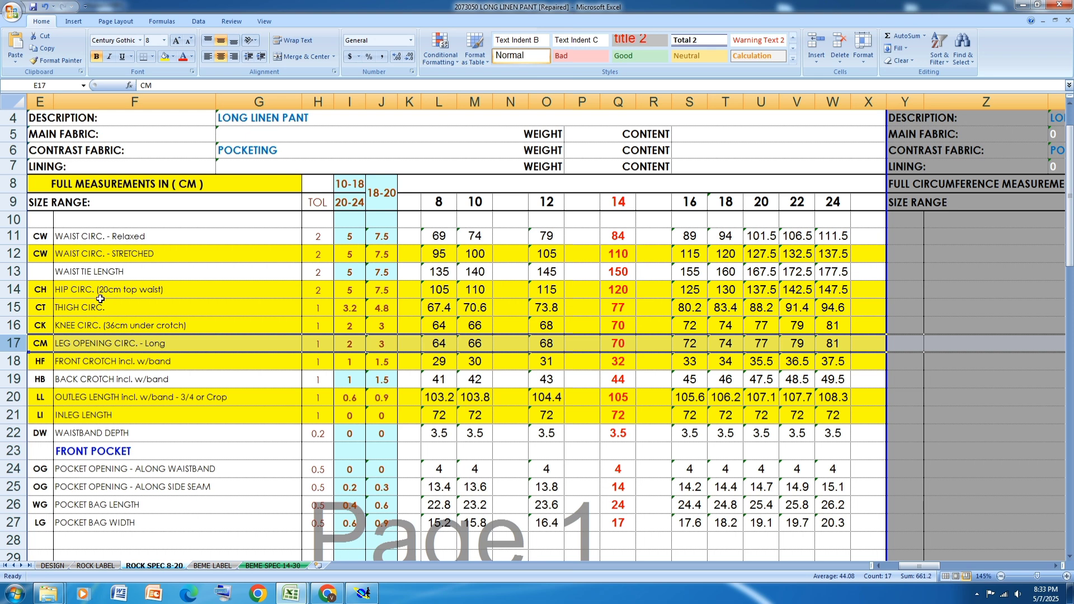
left_click(13, 308)
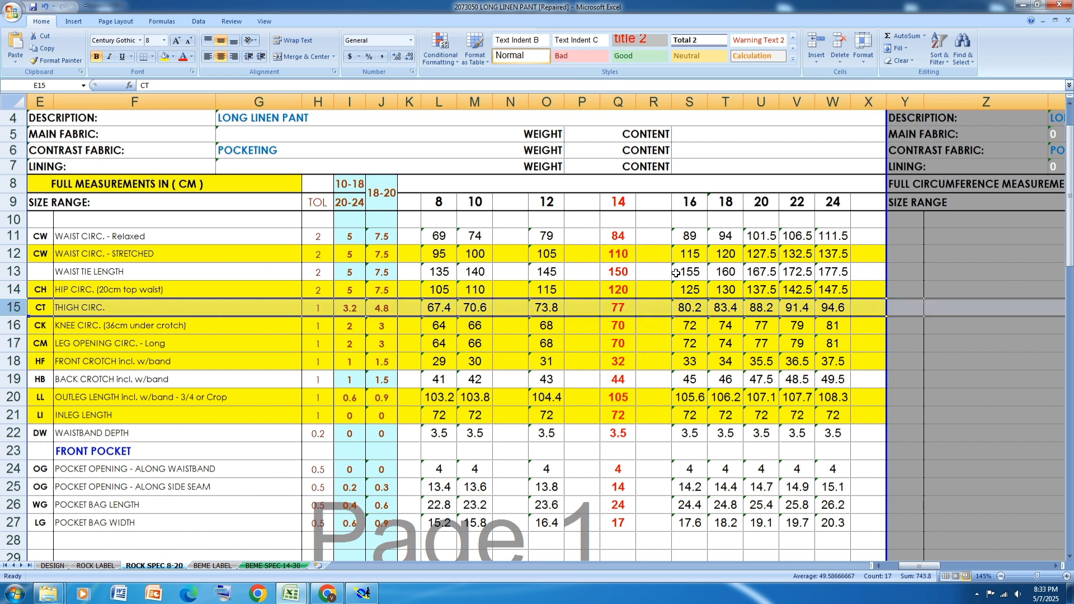
mouse_move(363, 594)
left_click(361, 532)
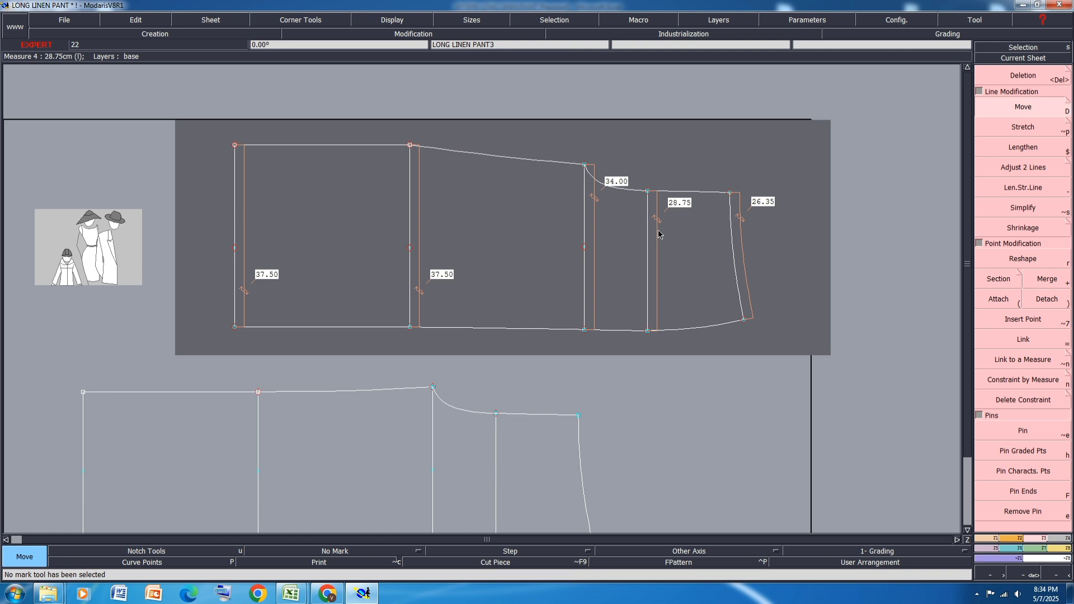
Move the crotch point of the upper leg sheet's thigh line by ShiftX 0 and ShiftY 9 cm.
left_click(584, 165)
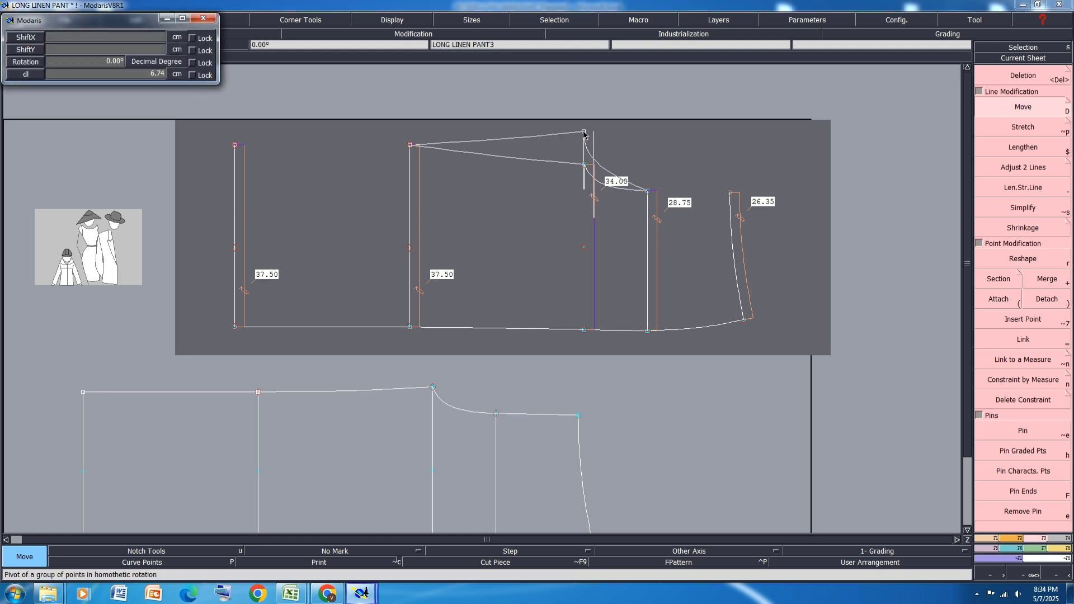
key("Down")
key("Down")
type("9")
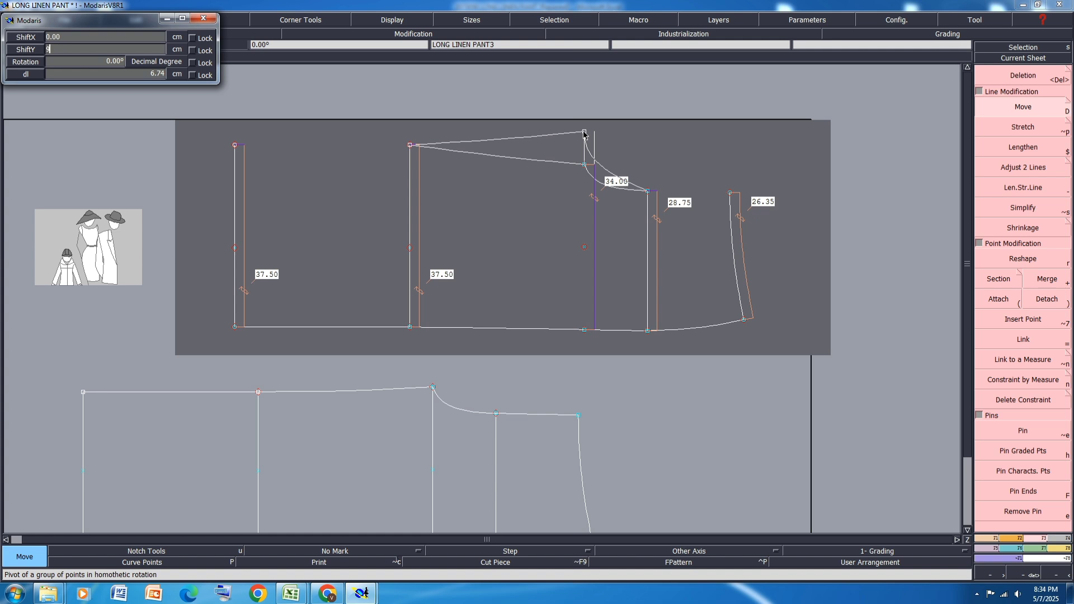
key("Return")
key("Return")
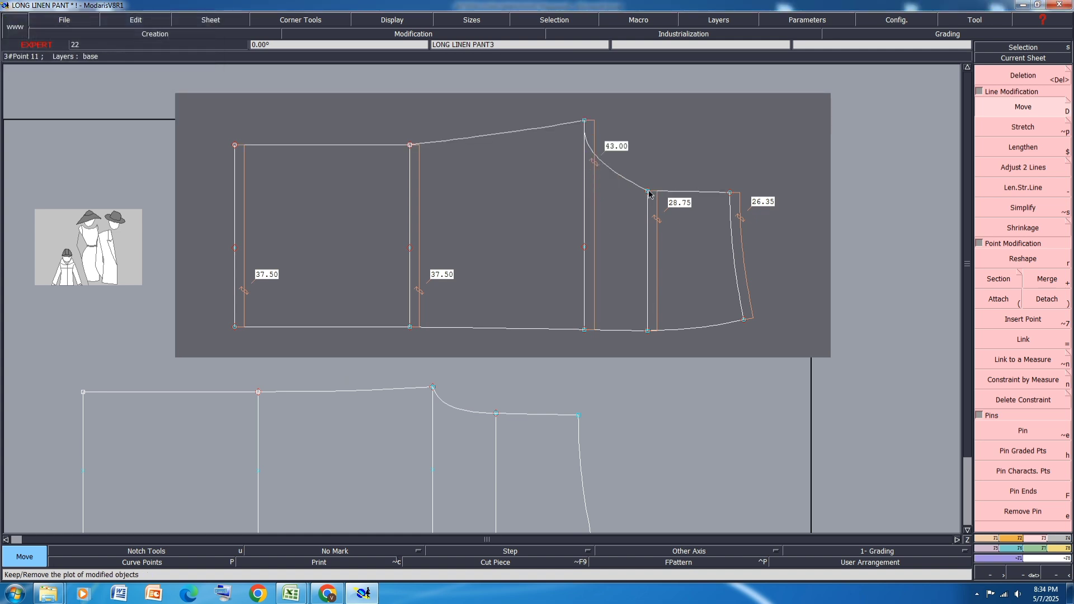
Switch to Excel, check the HIP CIRC. row in the specification, and return to Modaris.
mouse_move(295, 590)
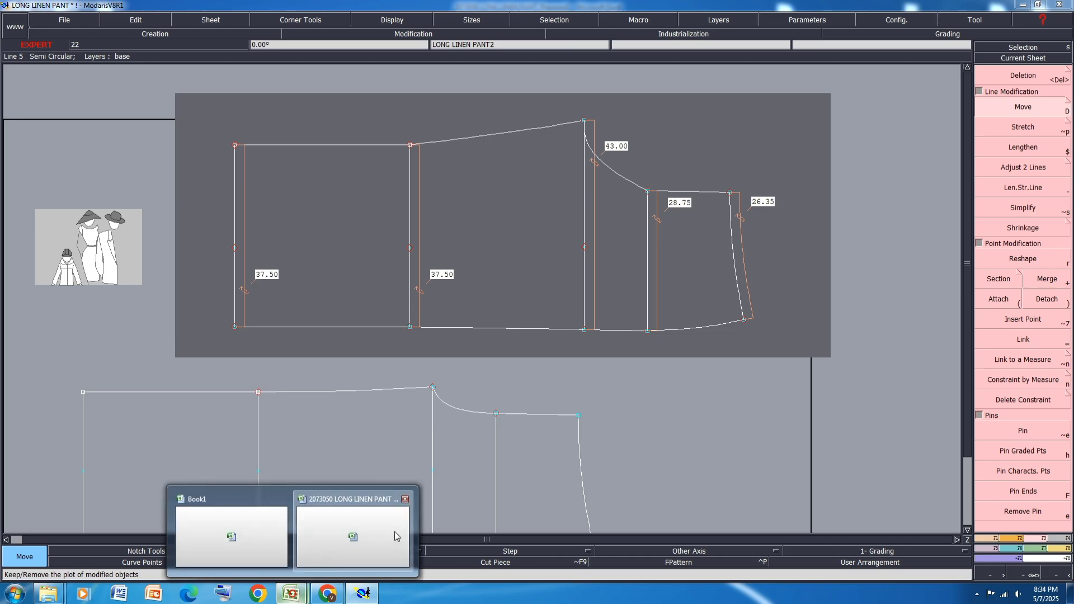
left_click(397, 534)
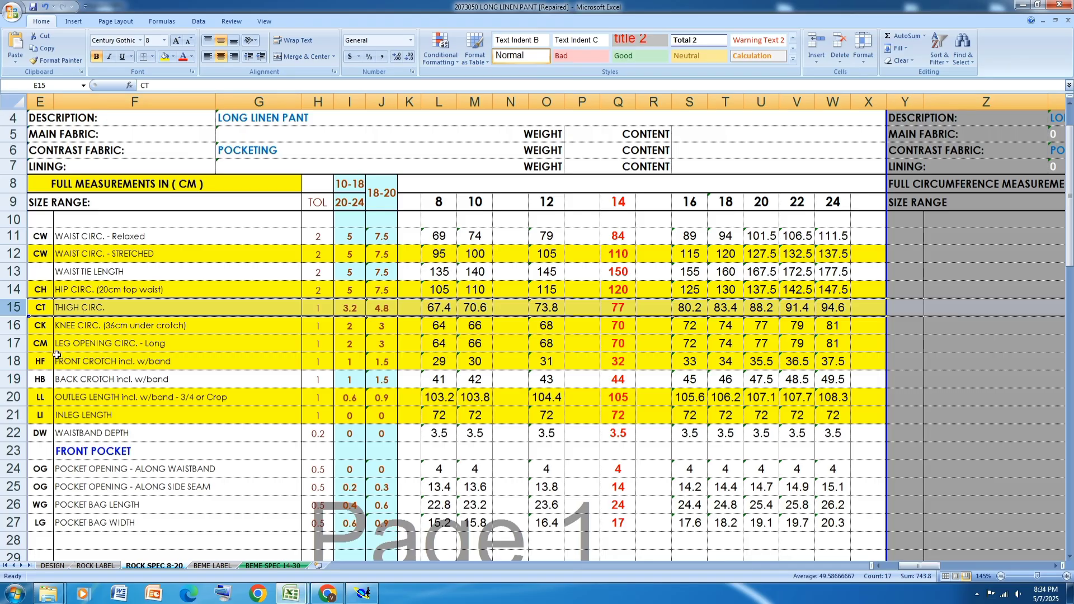
left_click(39, 293)
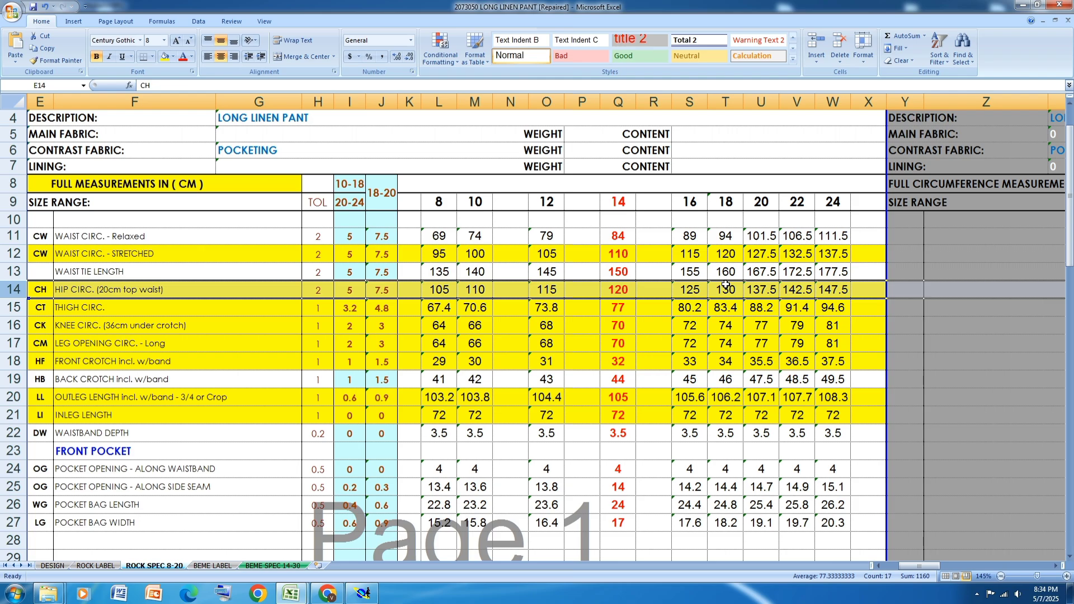
left_click(363, 593)
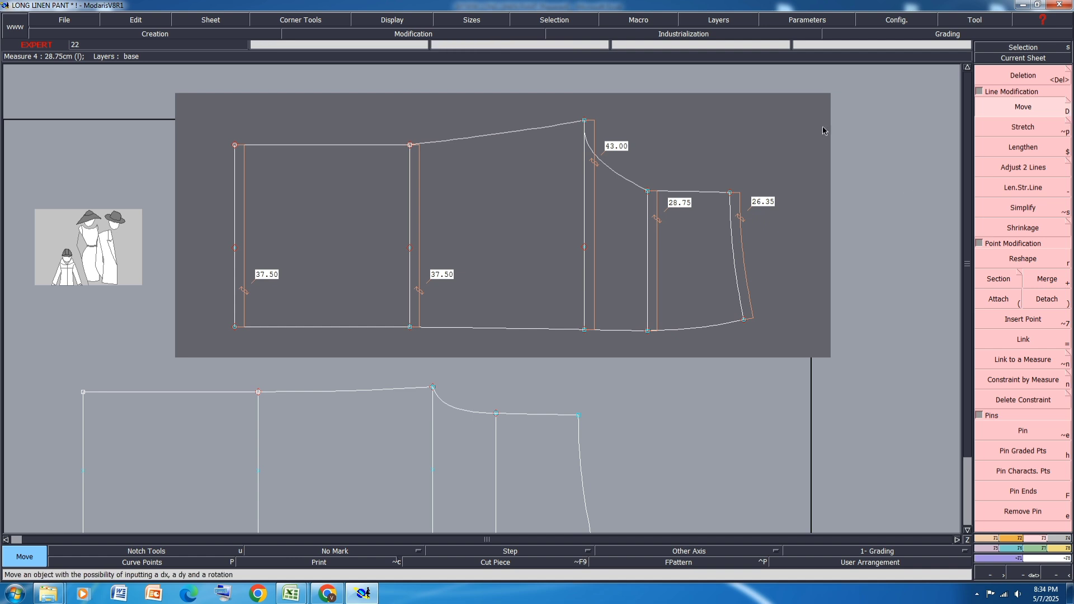
Move the crotch-side end of the upper leg sheet's hip line by ShiftX 0 and ShiftY 2.50 cm.
left_click(648, 192)
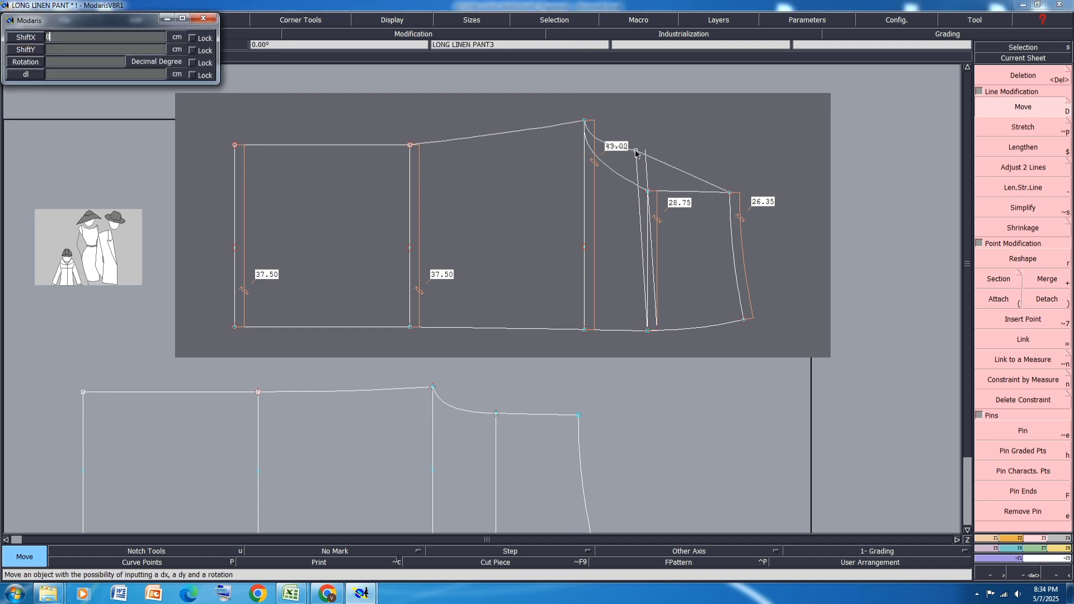
type("2.50")
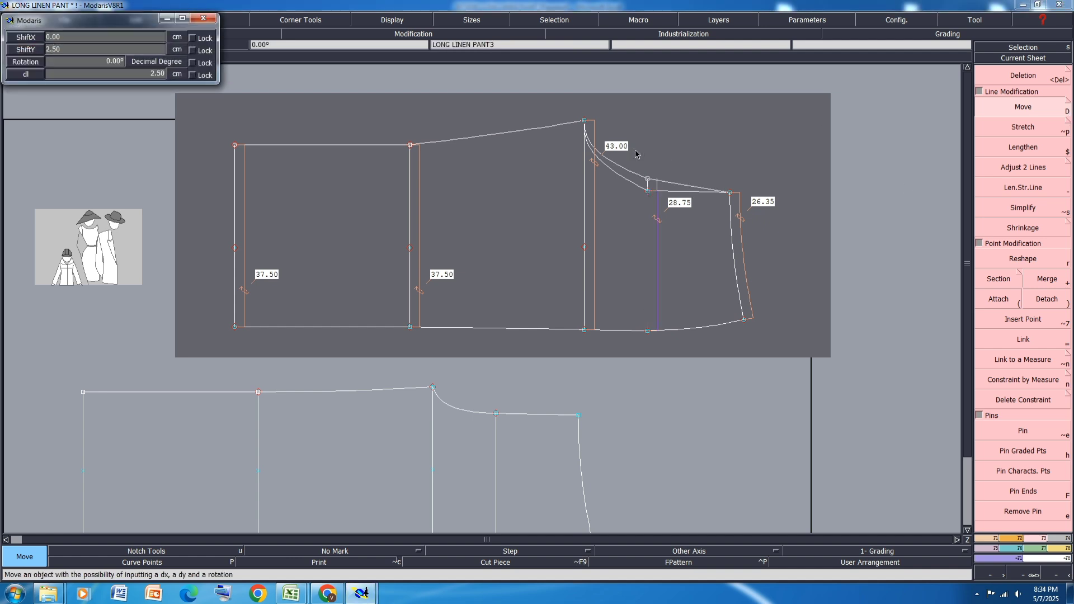
key("Return")
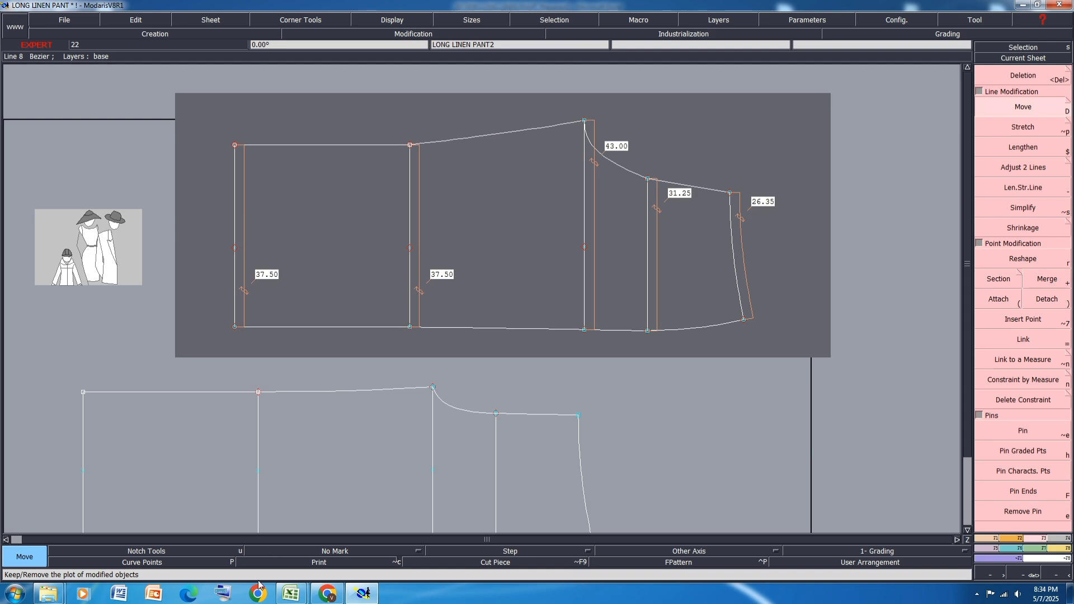
Switch to Excel, check the WAIST CIRC. - STRETCHED row in the specification, and return to Modaris.
mouse_move(291, 593)
left_click(337, 548)
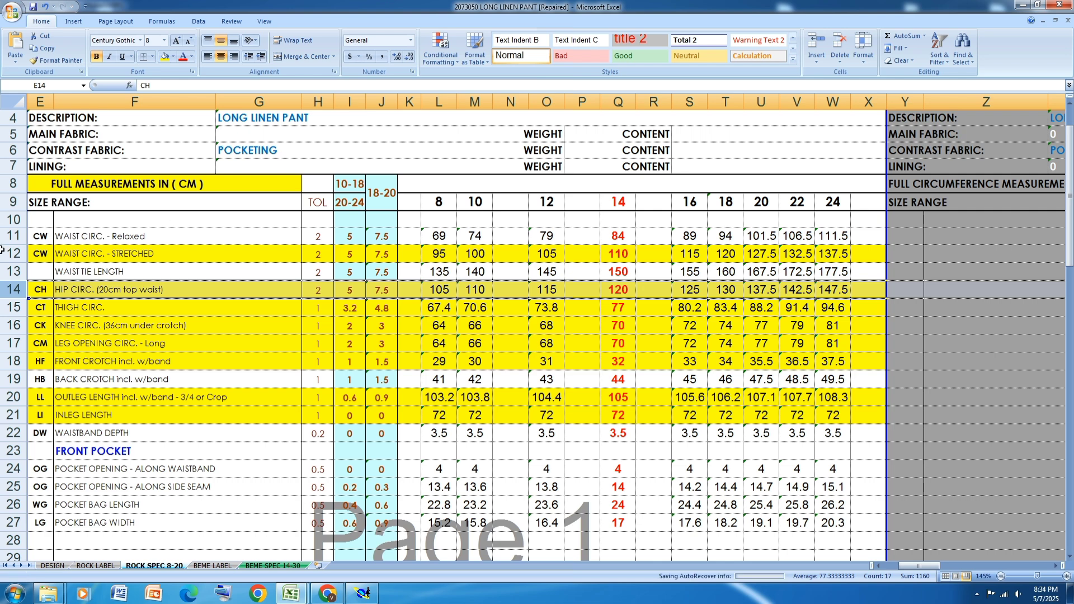
left_click(1021, 7)
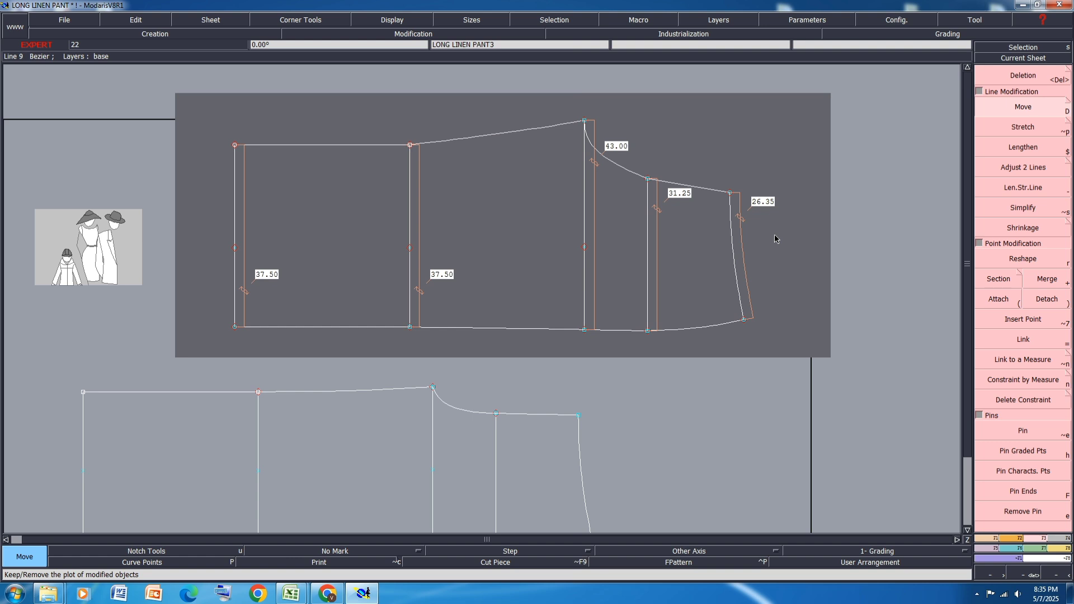
key("dollar")
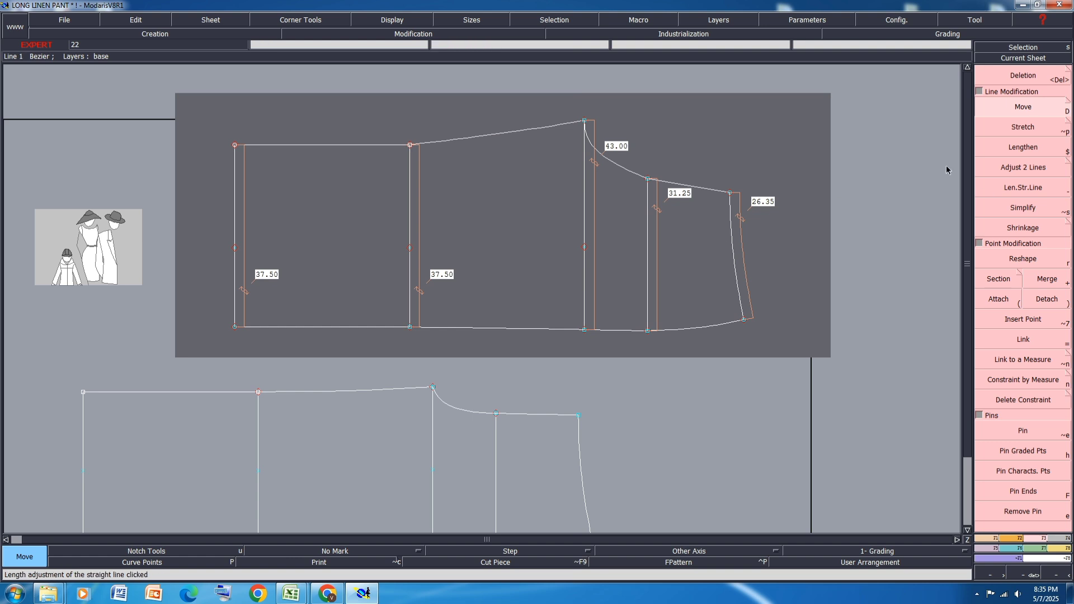
left_click(746, 323)
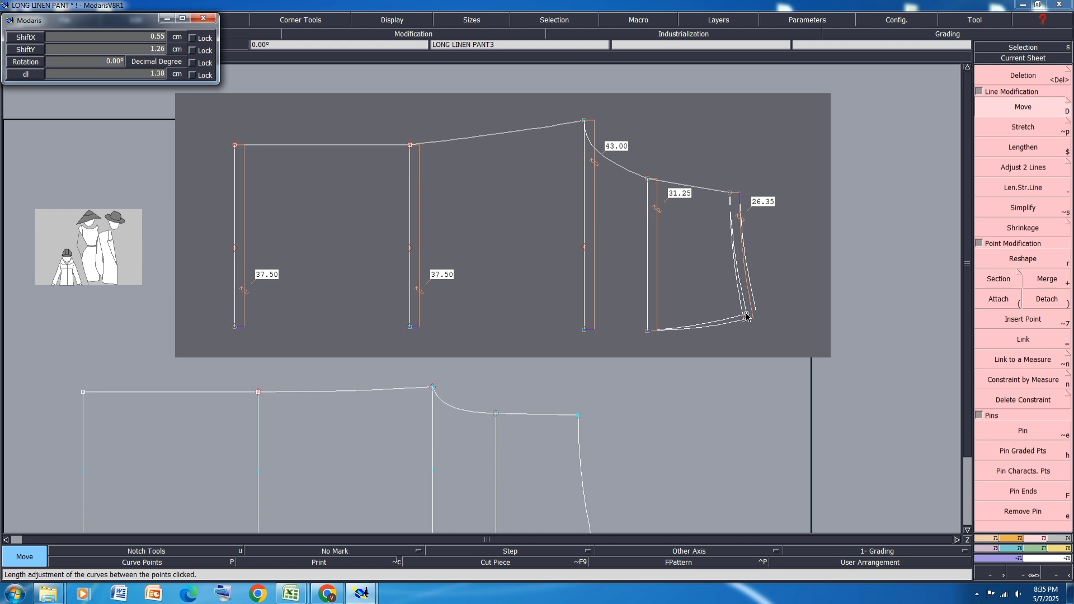
left_click(747, 318)
key("ctrl+z")
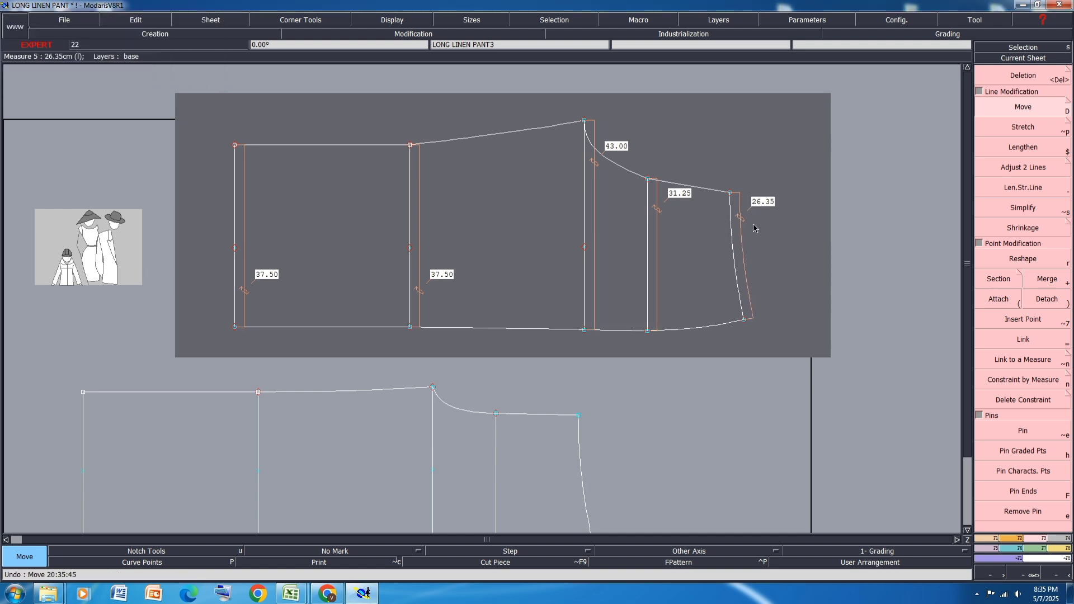
Move the crotch-side corner of the upper leg sheet's waist line by ShiftX 0 and ShiftY 2.30 cm.
left_click(1025, 105)
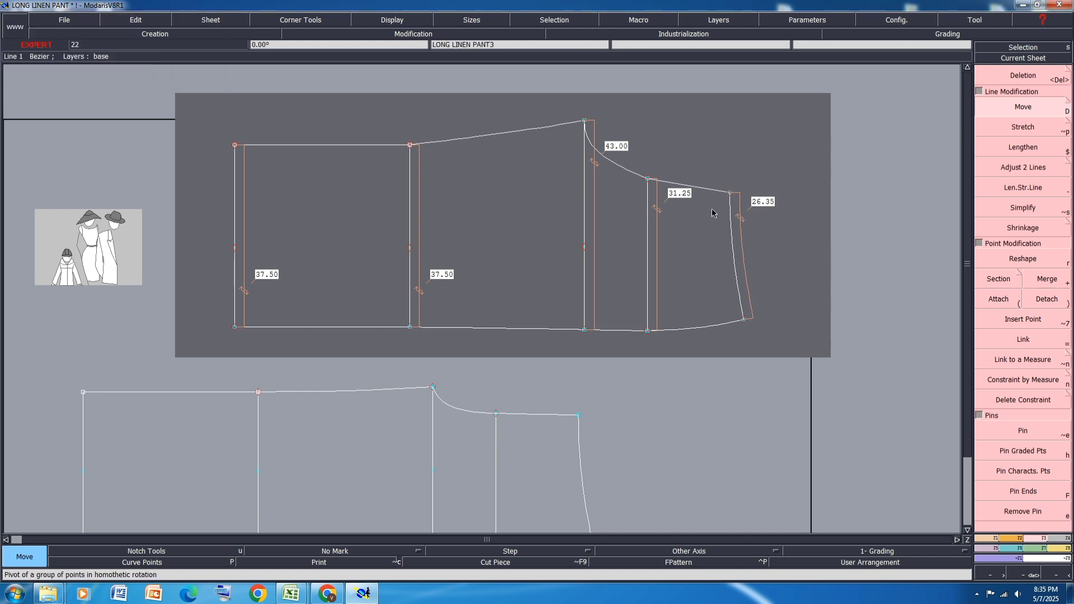
left_click(731, 193)
key("Down")
type("0")
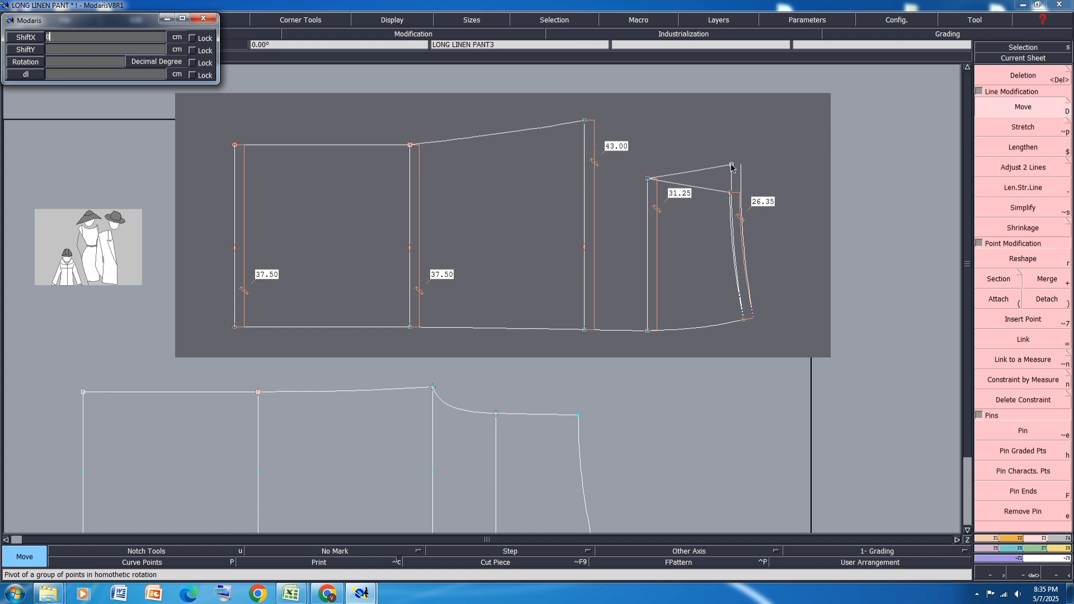
key("Down")
type("2.3")
key("Return")
key("Return")
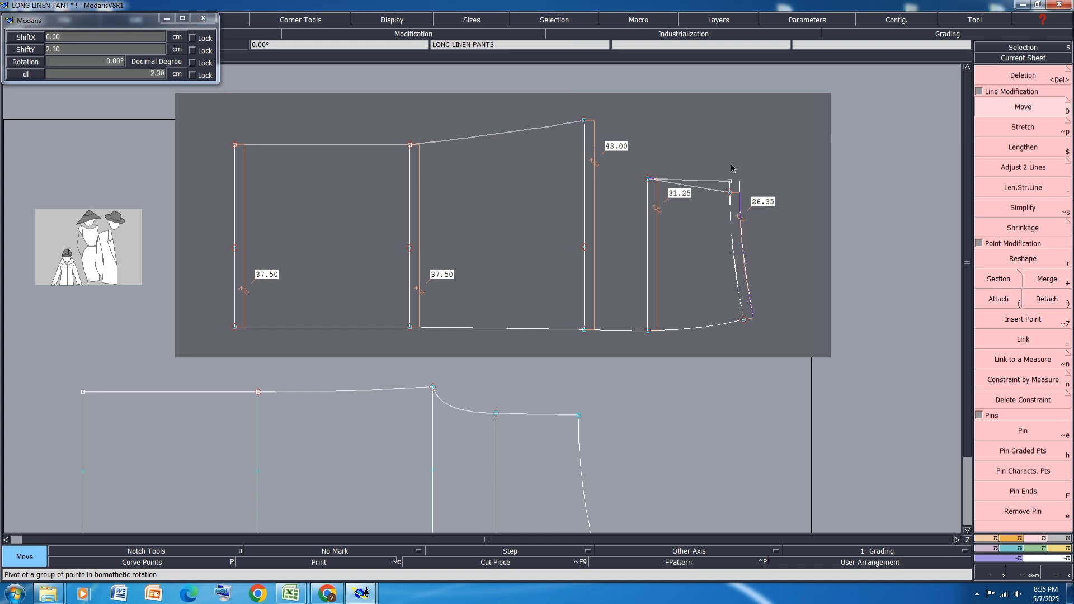
Pin the lower leg sheet's characteristic points and move its outseam waist corner by ShiftX 0 and ShiftY 0.20 cm.
scroll(731, 165, "down", 1)
scroll(662, 354, "up", 3)
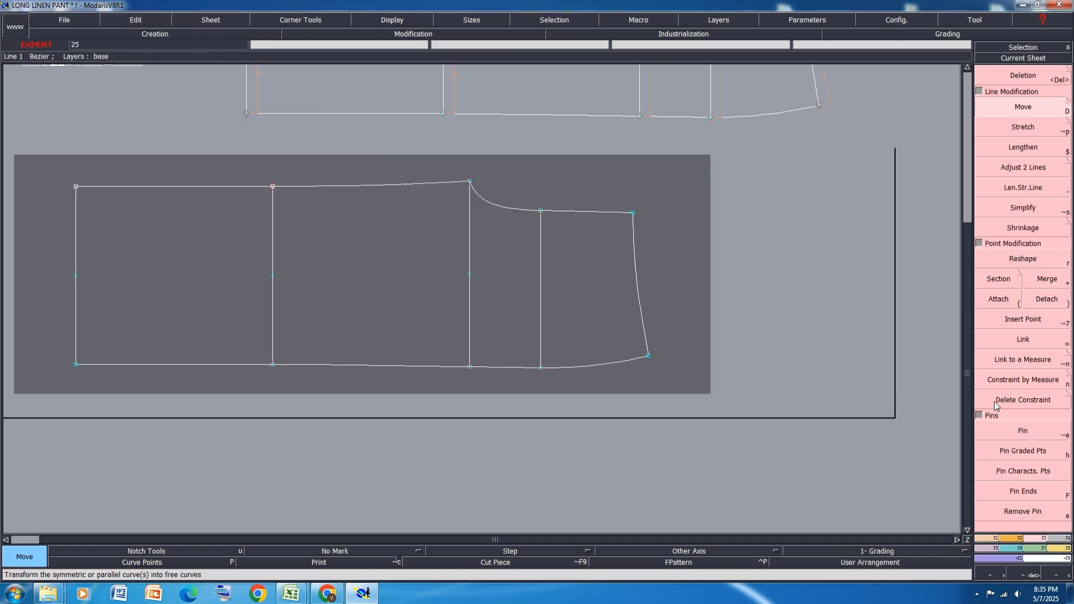
left_click(1013, 452)
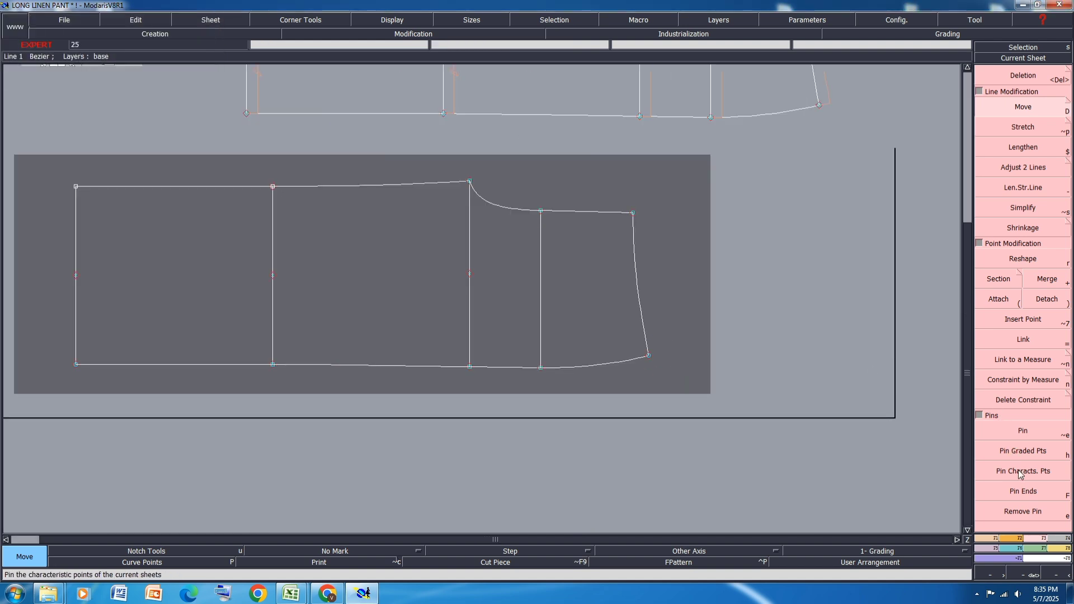
left_click(649, 359)
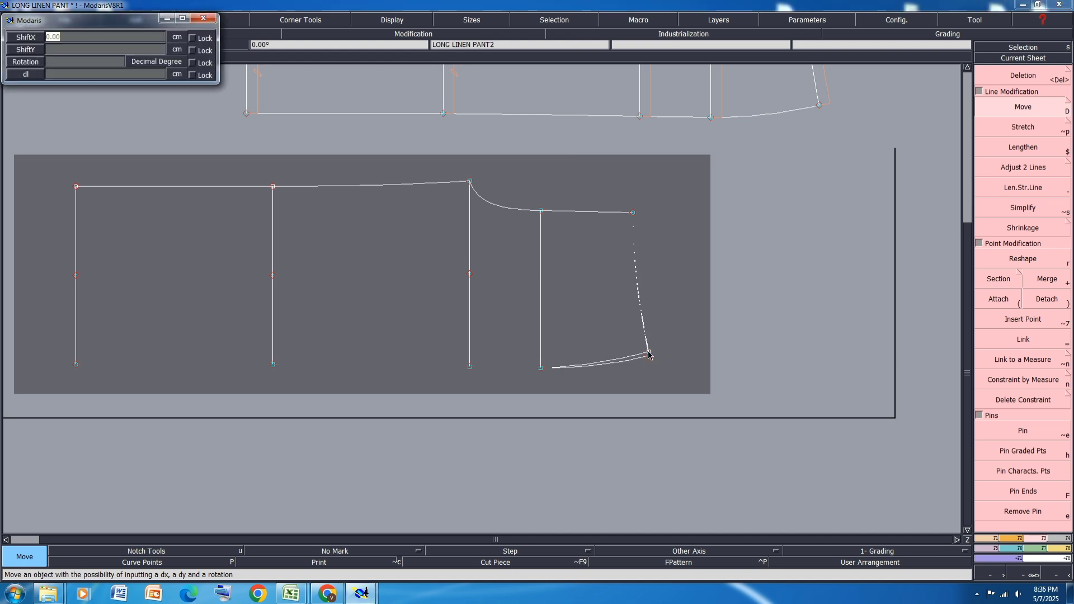
key("Tab")
type(".5")
key("Return")
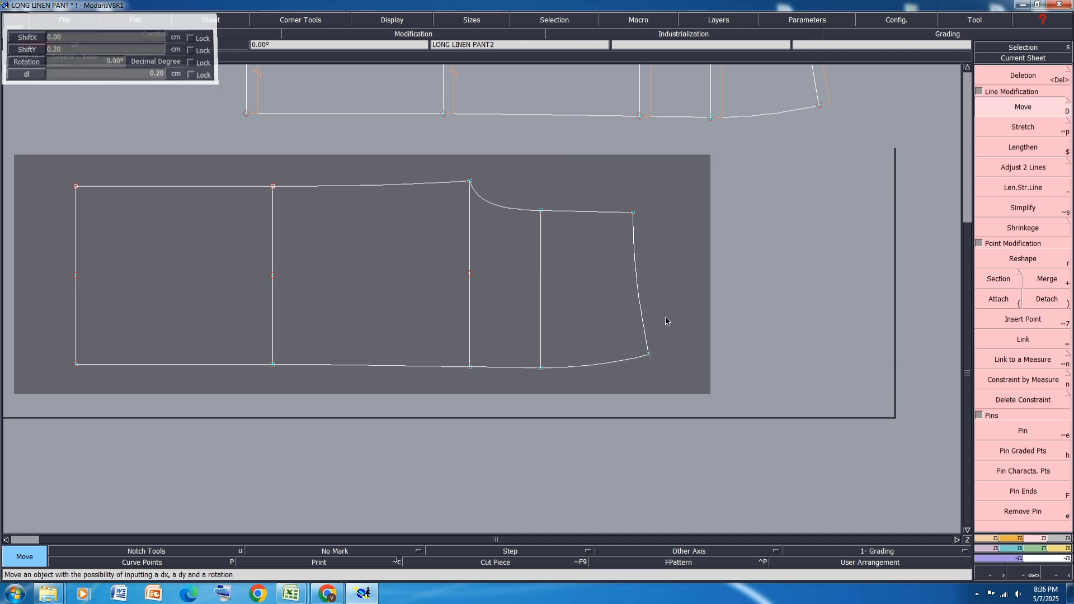
Save the LONG LINEN PANT model, continuing past the detected anomalies.
key("ctrl+s")
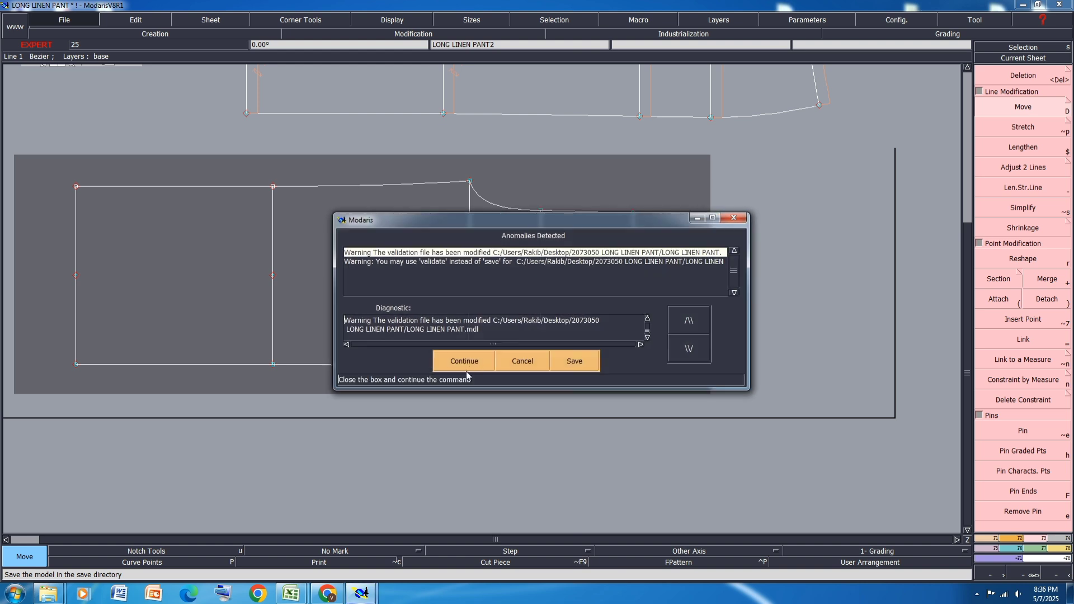
left_click(465, 361)
Move the crotch-side corner of the upper leg sheet's waist line by ShiftX 3.00 and ShiftY 0.00 cm.
scroll(356, 274, "up", 3)
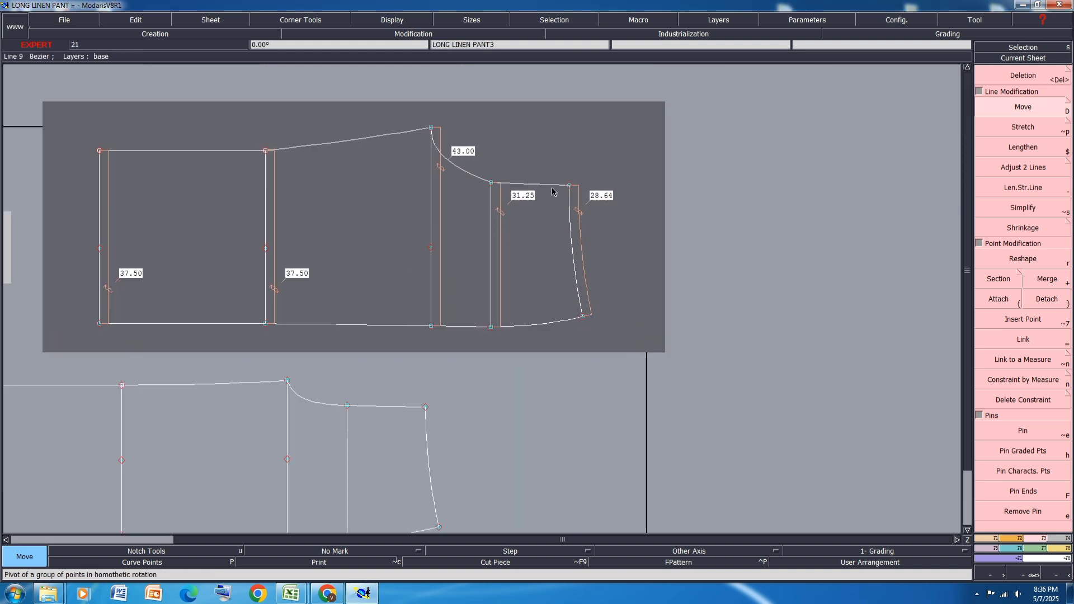
left_click(570, 187)
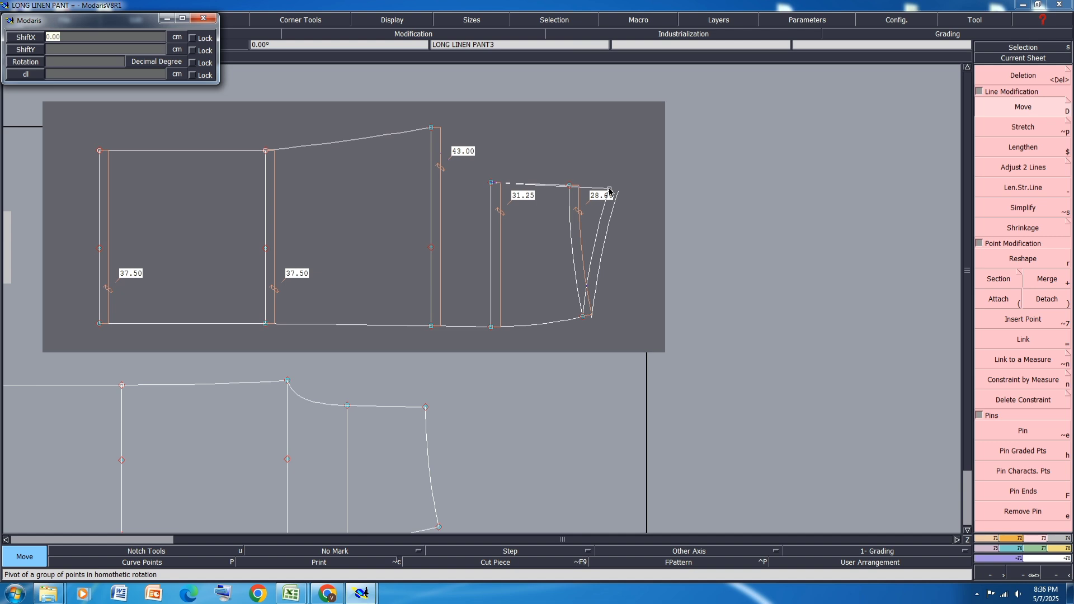
type("3")
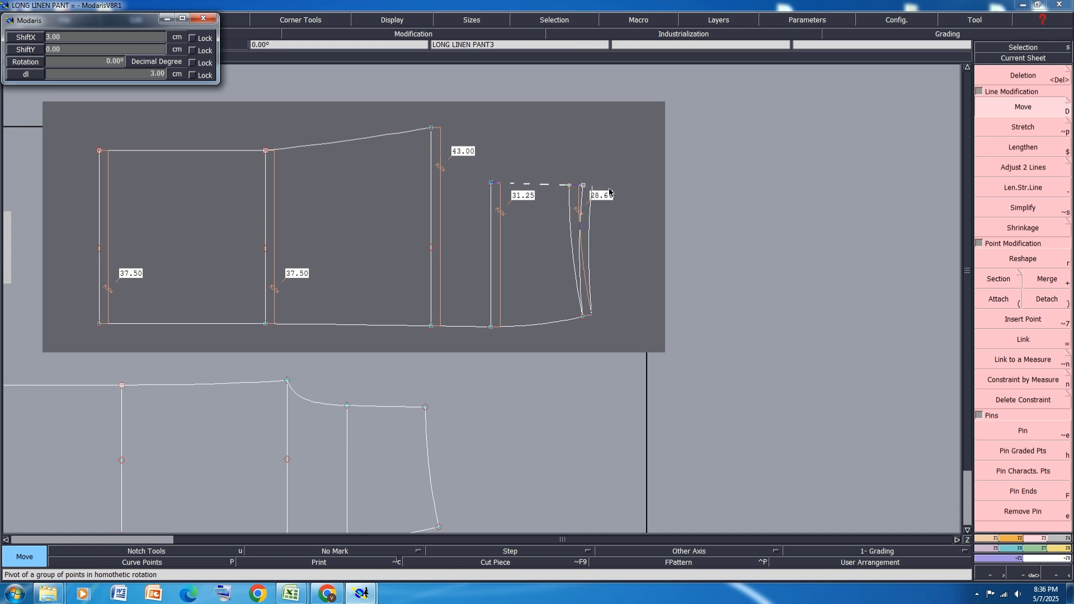
key("Return")
Select both end points of the upper leg sheet's waist line and move them together by ShiftY -2 cm.
left_click_drag(622, 135, 557, 364)
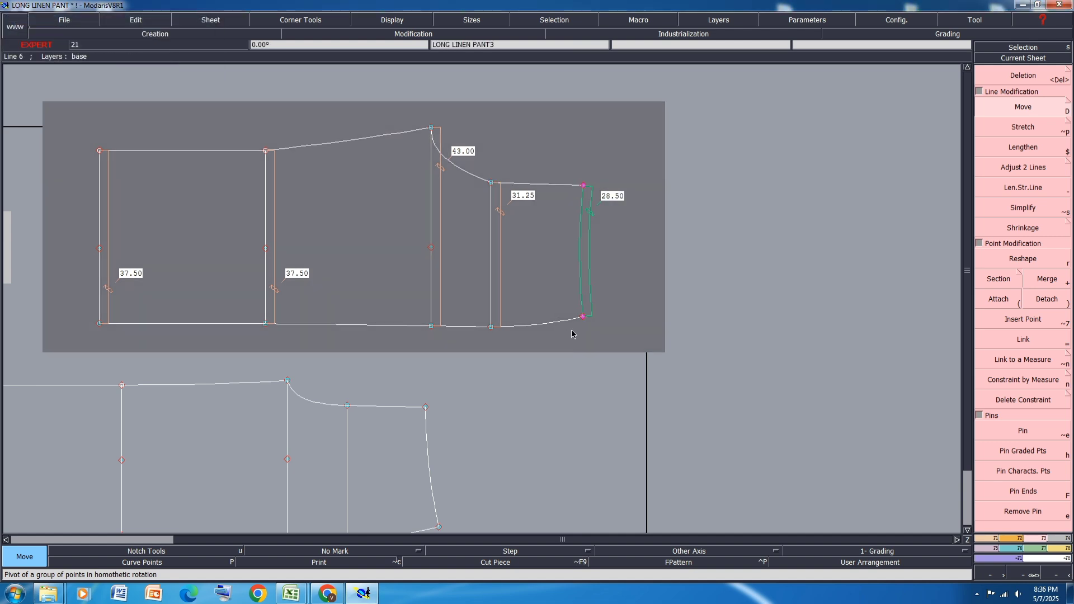
left_click(583, 318)
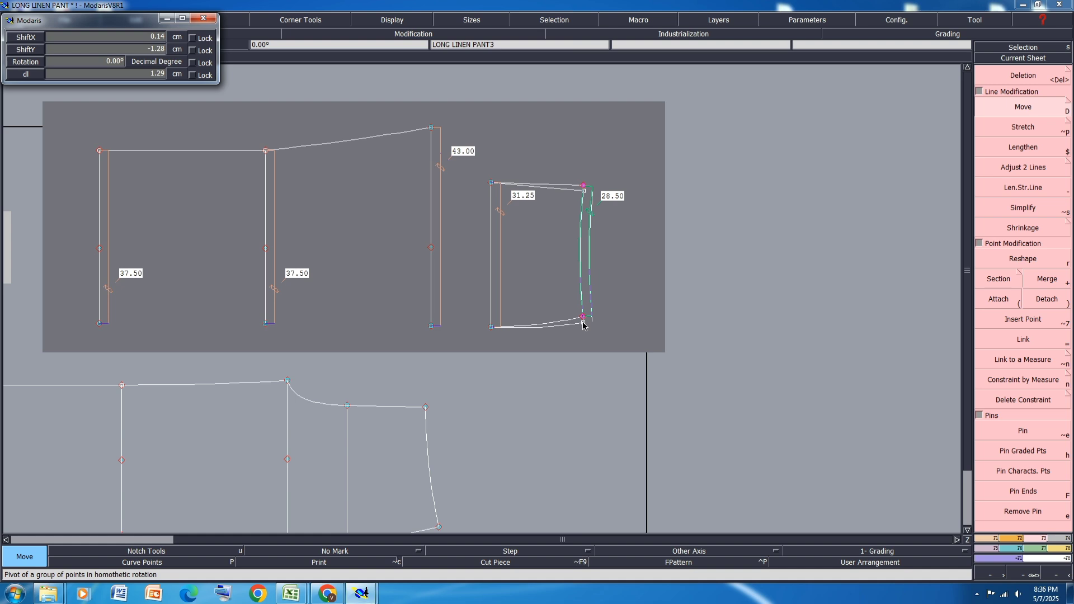
key("Tab")
type("-2")
key("Return")
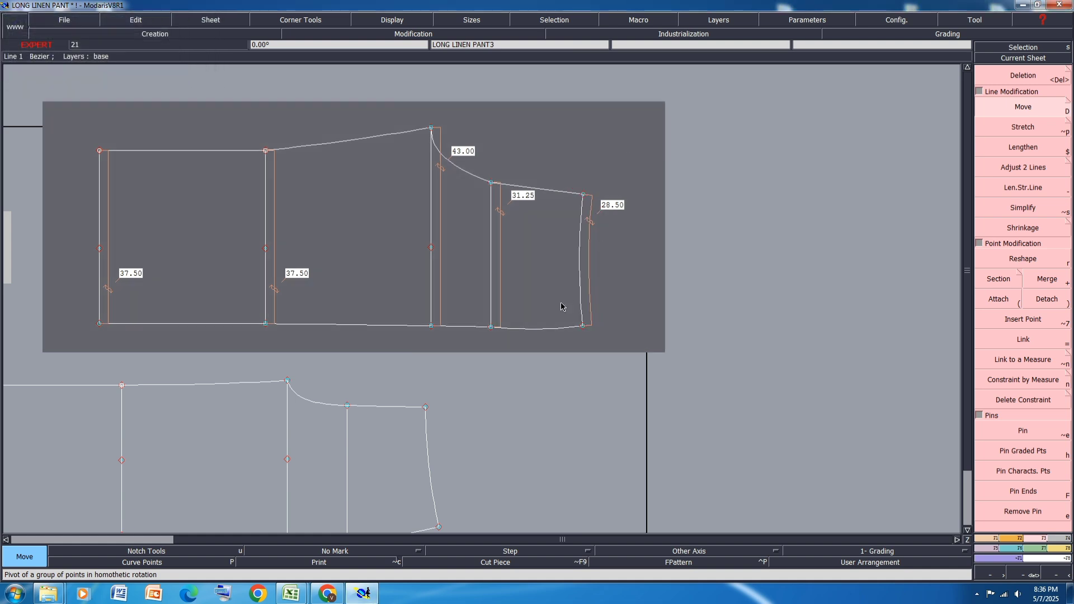
Move the crotch-side waist corner of the same leg sheet a further ShiftX 2.00 and ShiftY 0.00 cm.
left_click(584, 195)
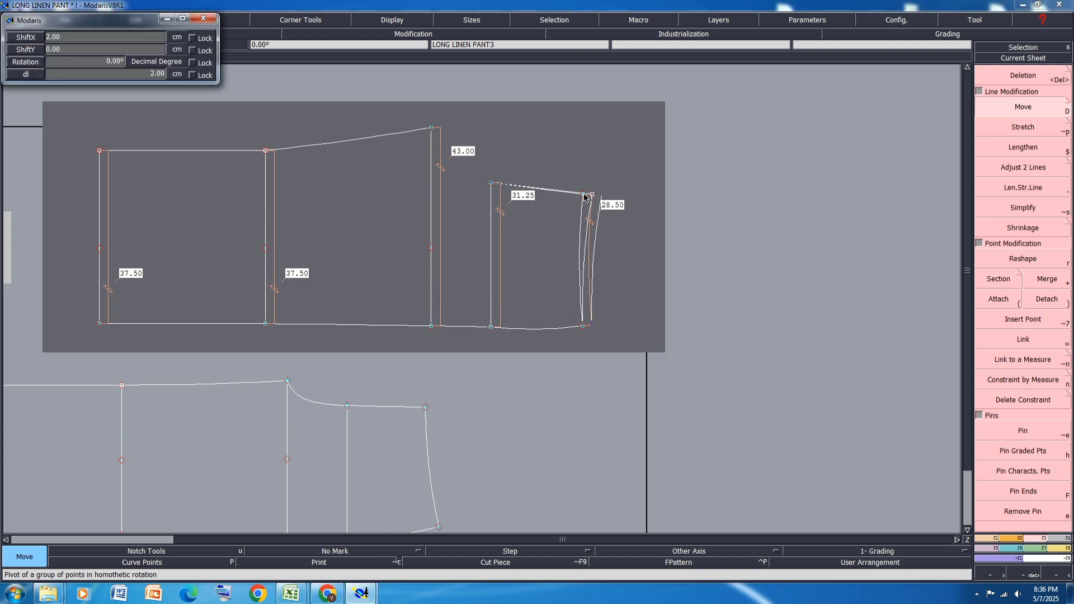
key("Return")
Reshape the outseam curve between the hip line and the waist corner using its curve handles.
scroll(529, 330, "up", 3)
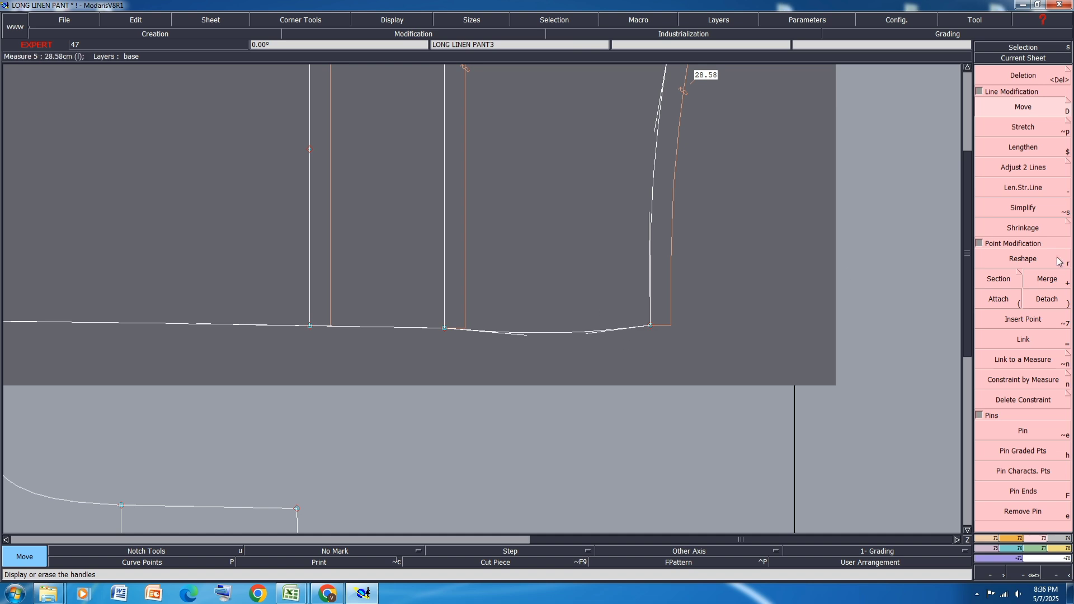
key("r")
scroll(536, 345, "up", 2)
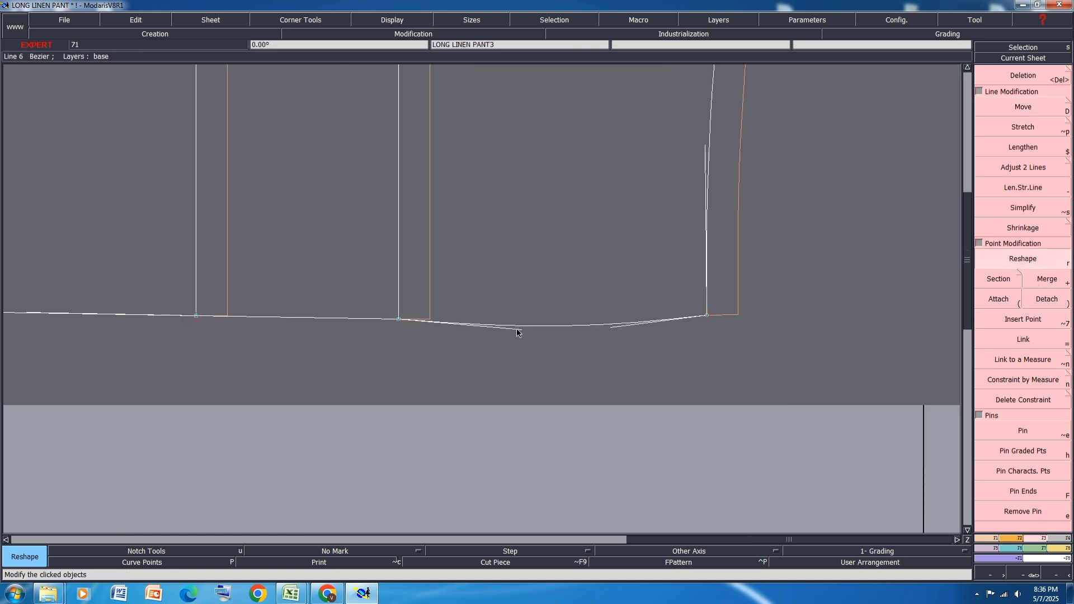
Flatten the outseam curve between the hip line and the waist of the back pant piece by reshaping both its tangent handles.
left_click(521, 330)
left_click(520, 319)
left_click(610, 327)
left_click(604, 320)
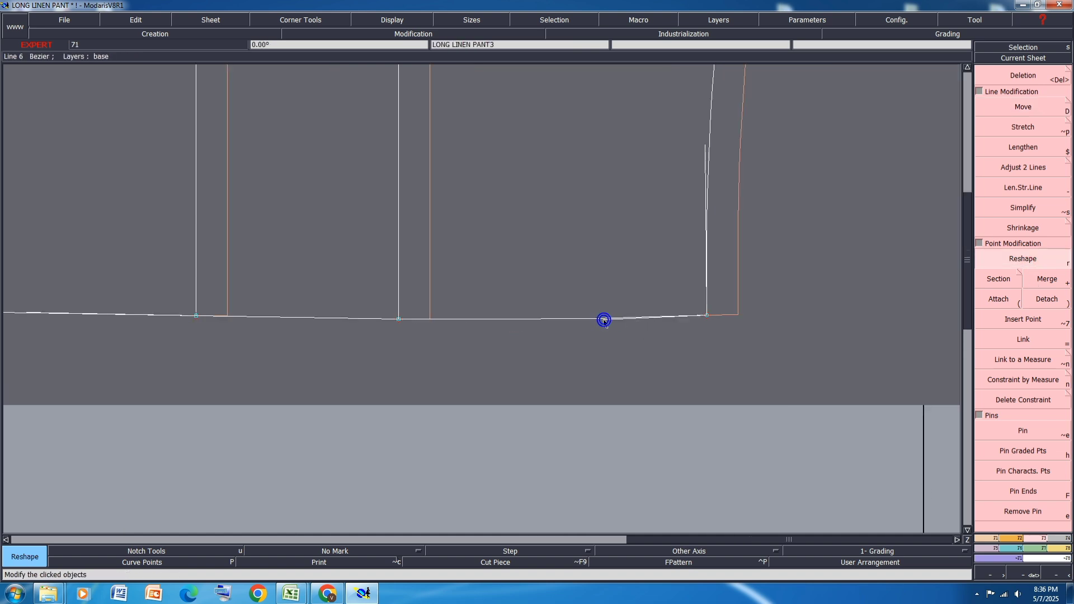
Reshape the back waistline into a slightly flatter curve by adjusting both its tangent handles.
scroll(606, 357, "down", 3)
scroll(680, 384, "down", 3)
scroll(685, 316, "up", 4)
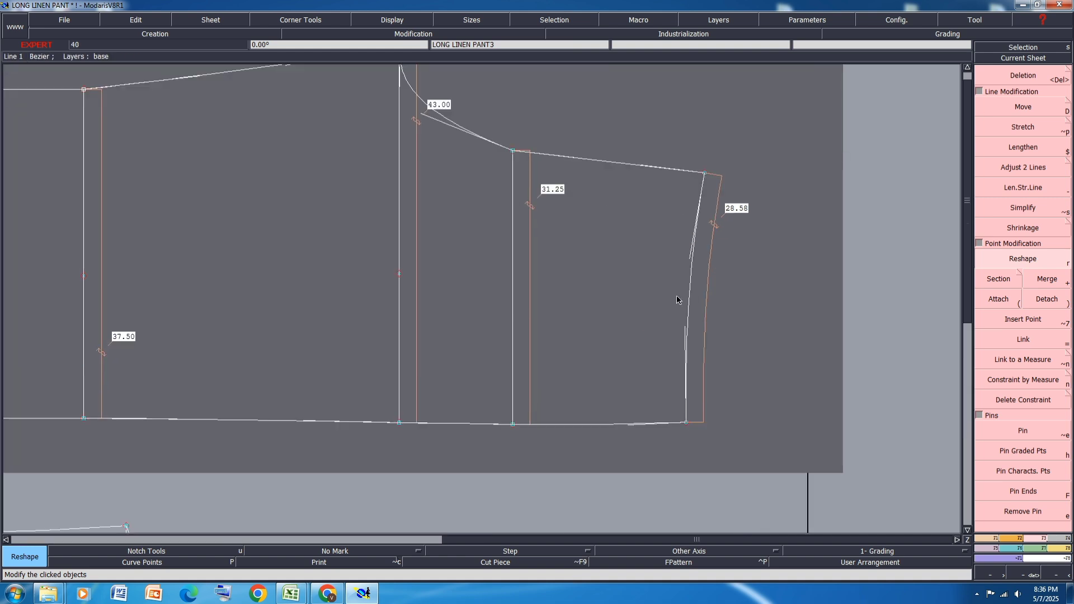
left_click(693, 253)
left_click(694, 251)
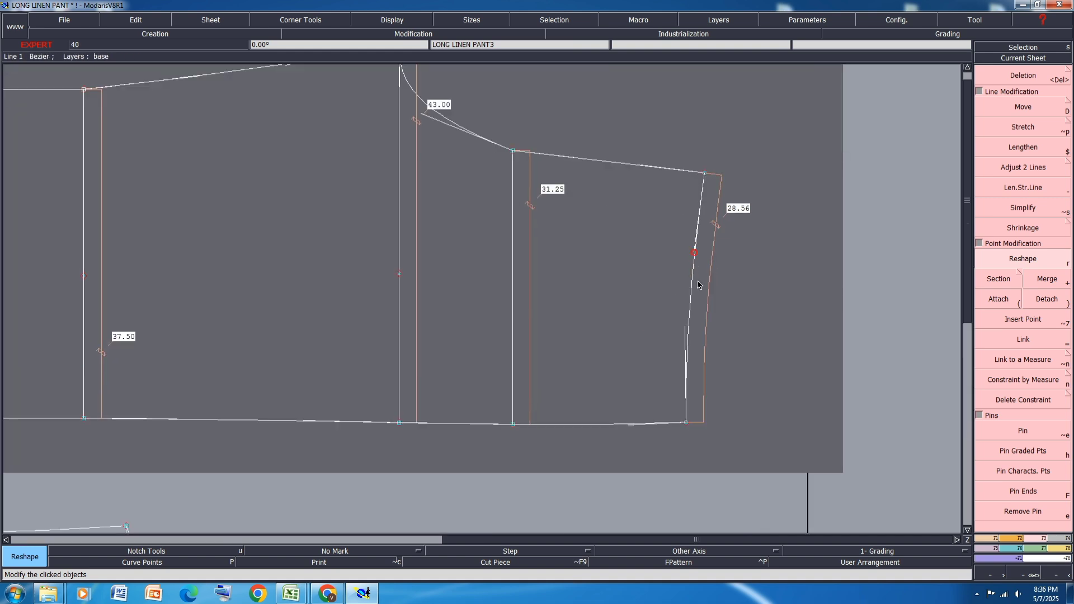
left_click(685, 327)
left_click(690, 322)
Reshape the back crotch curve by shifting the tangent handle at the crotch point slightly inward, toward the curve.
scroll(726, 364, "down", 1)
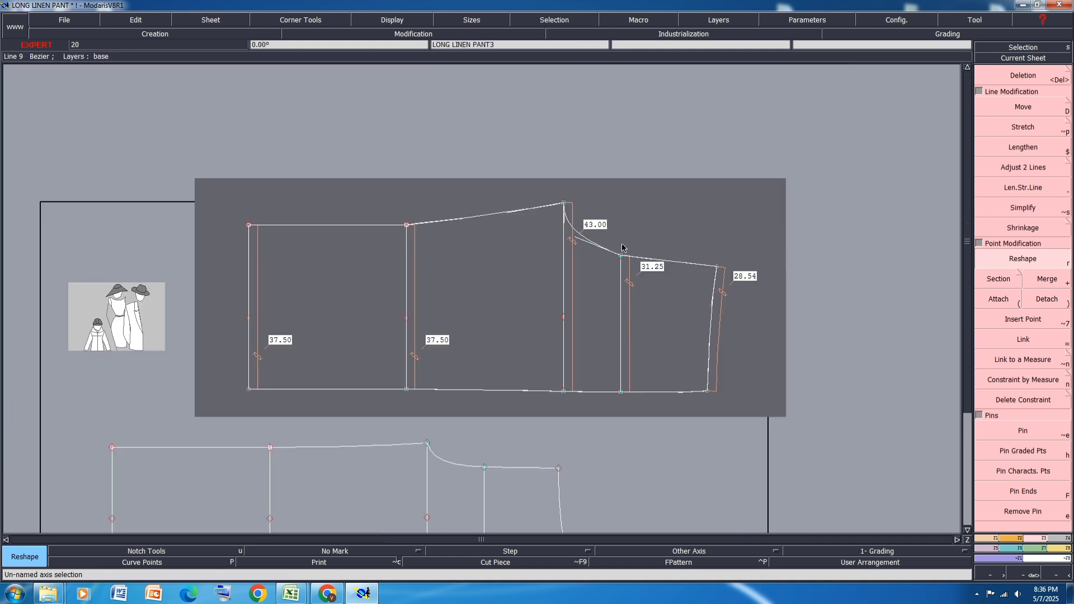
scroll(624, 248, "up", 2)
left_click(558, 242)
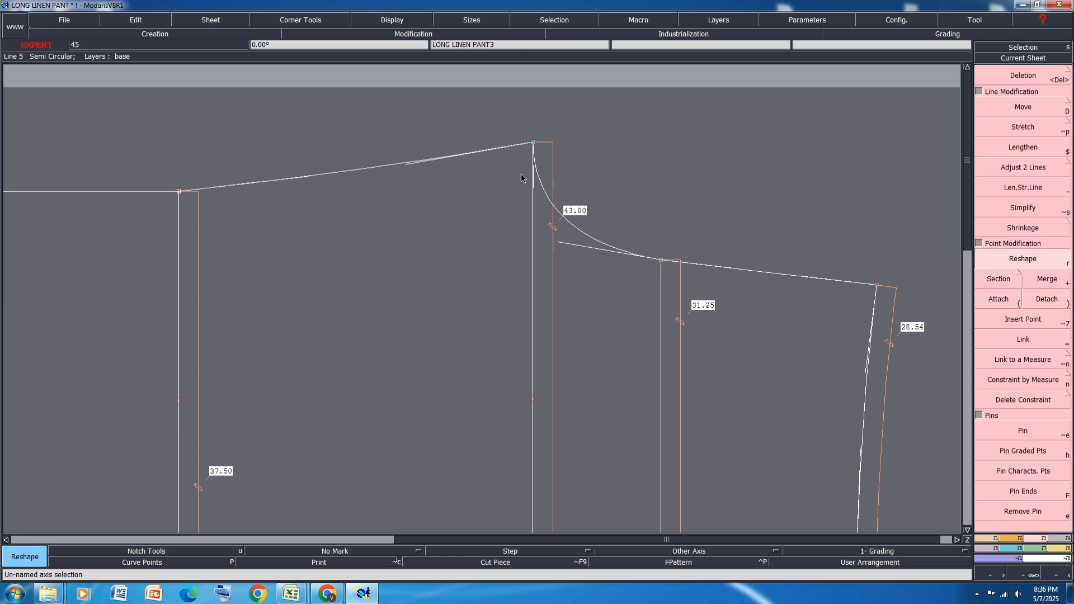
left_click(533, 189)
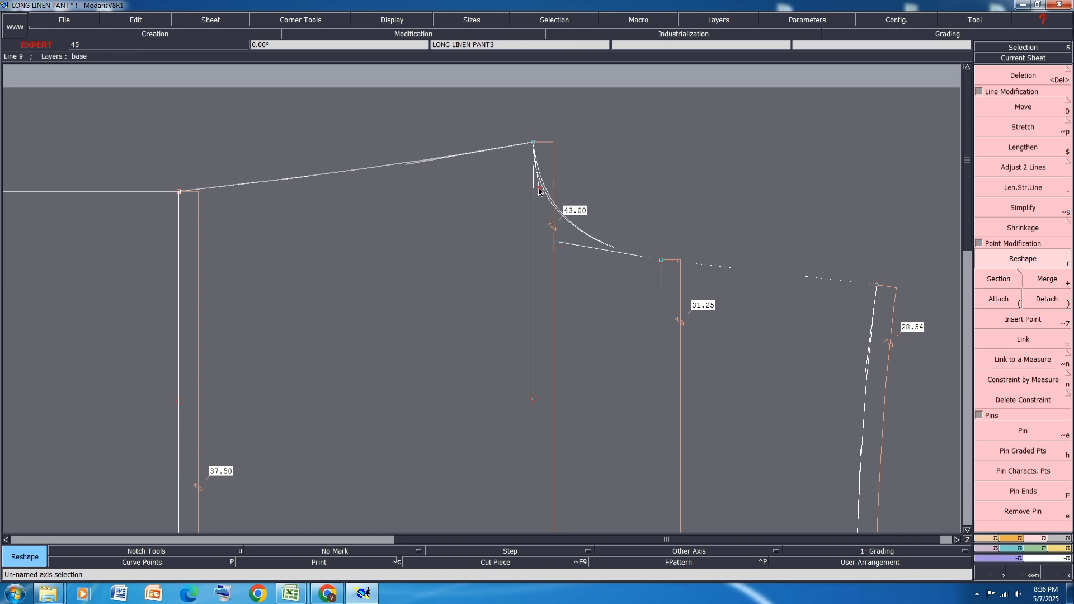
left_click(539, 187)
Reshape the back inseam between knee and crotch point into a smooth hollow curve by adjusting both its tangent handles.
left_click(307, 177)
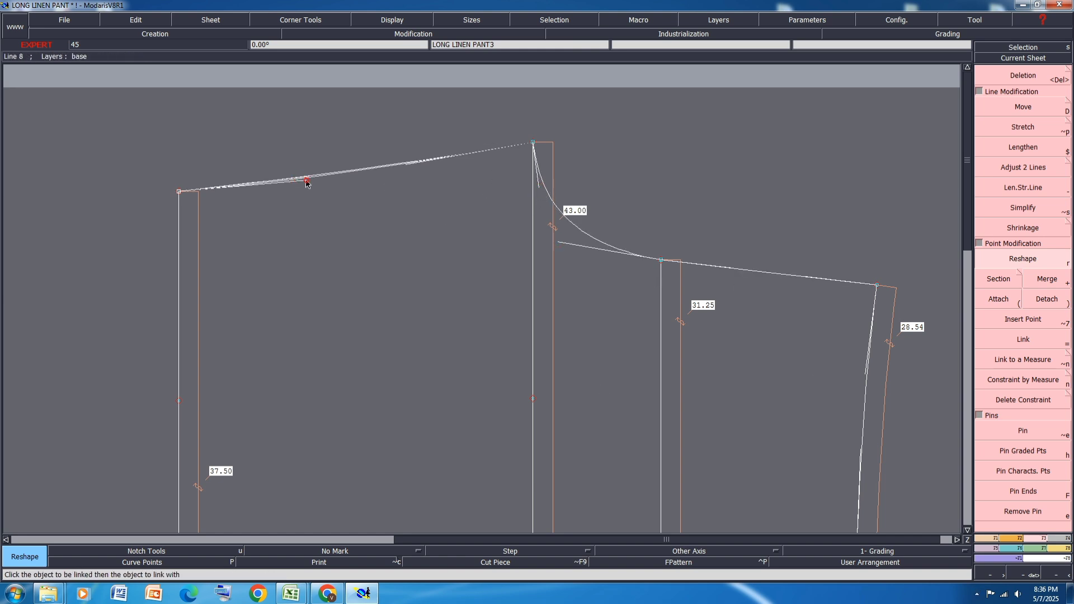
left_click(308, 181)
left_click(308, 181)
left_click(320, 181)
left_click(406, 164)
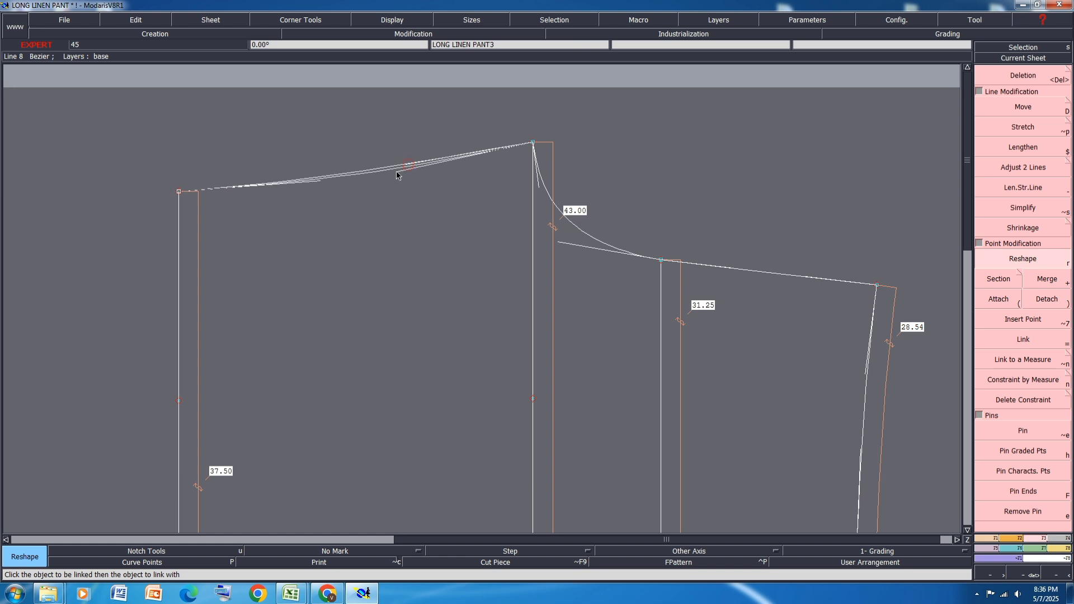
left_click(397, 171)
left_click(320, 181)
left_click(320, 184)
left_click(321, 184)
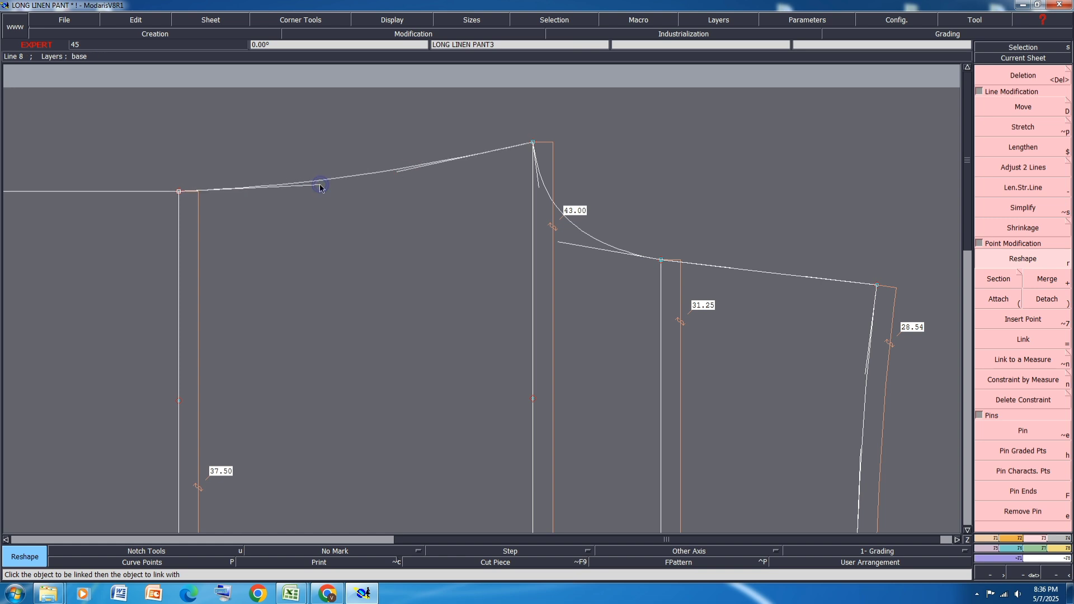
left_click(313, 189)
left_click(314, 191)
left_click(330, 184)
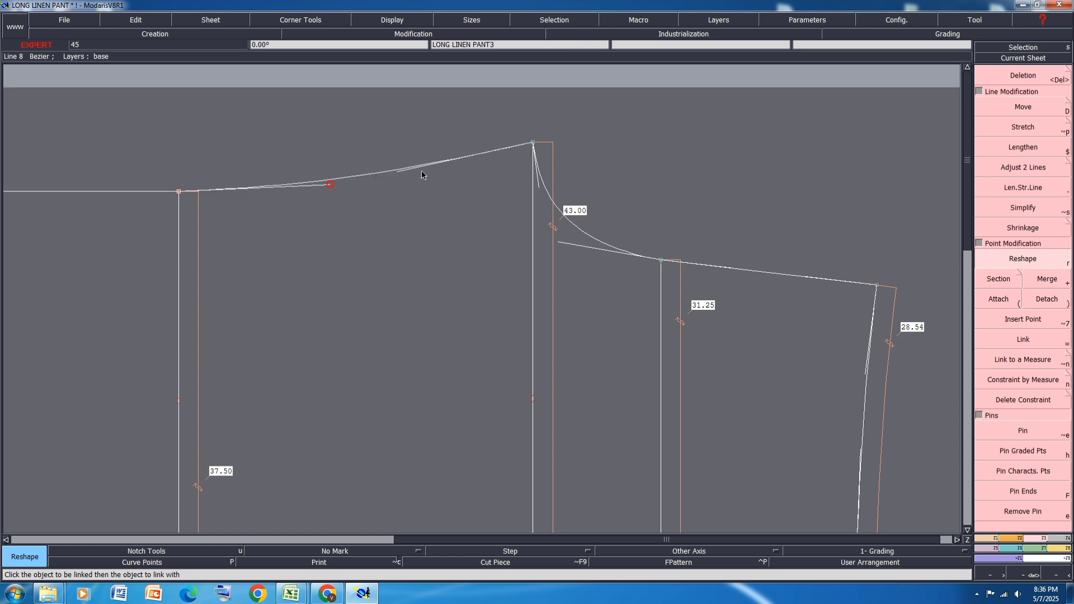
left_click(401, 170)
left_click(403, 170)
Add dynamic length measures along the inseams of the front and back pant pieces, from hem to crotch point.
scroll(454, 166, "down", 1)
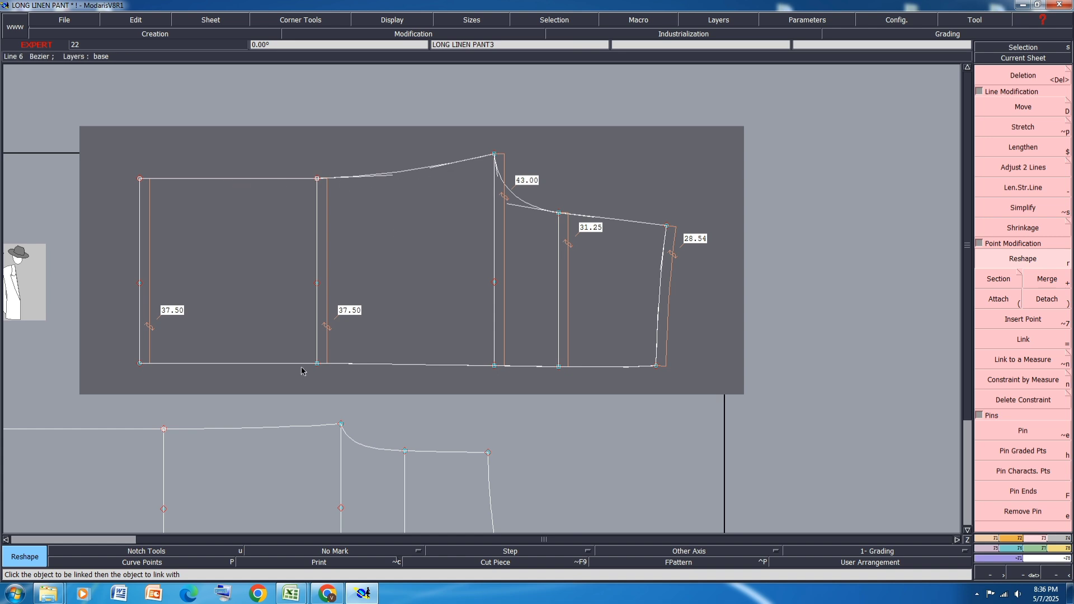
key("l")
left_click(274, 428)
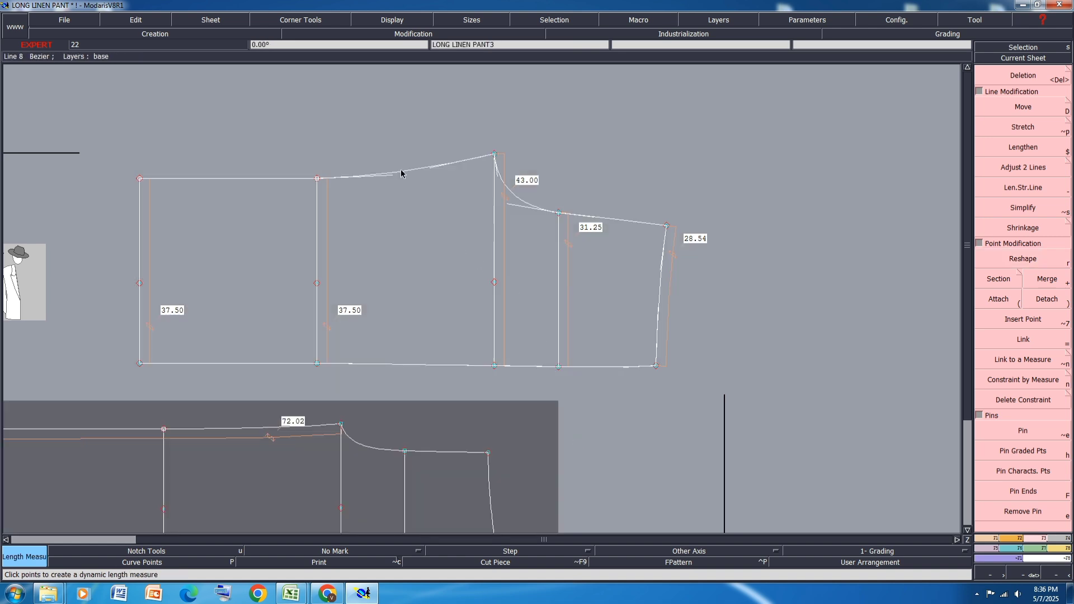
left_click(401, 170)
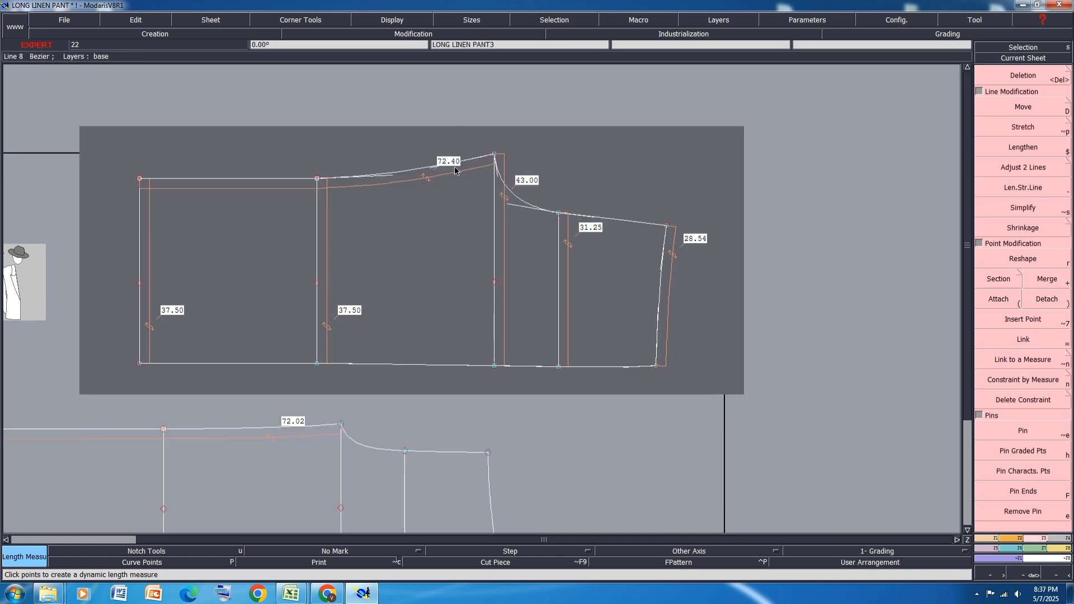
Move the back crotch point by -1 cm in X and 0 in Y.
left_click(1035, 83)
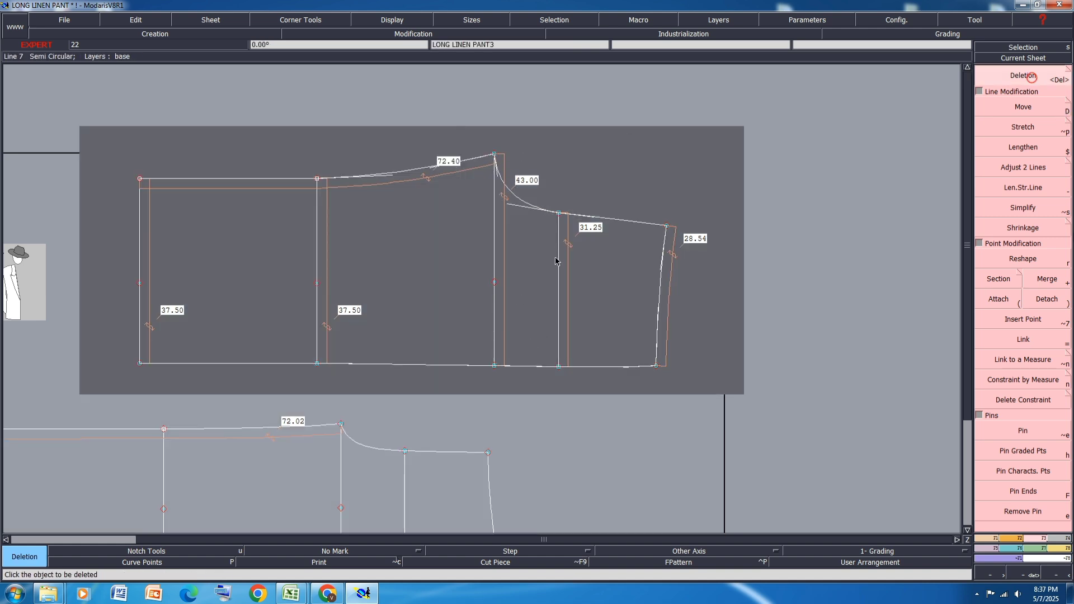
left_click(1028, 114)
left_click(494, 154)
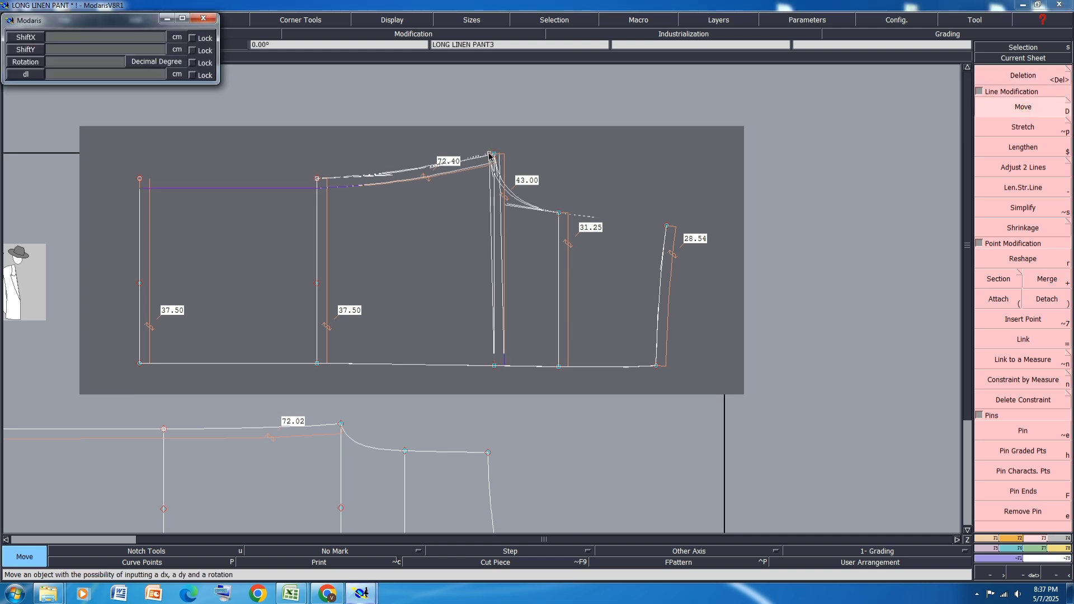
key("Down")
key("BackSpace")
key("Down")
type("0")
key("Return")
left_click(489, 155)
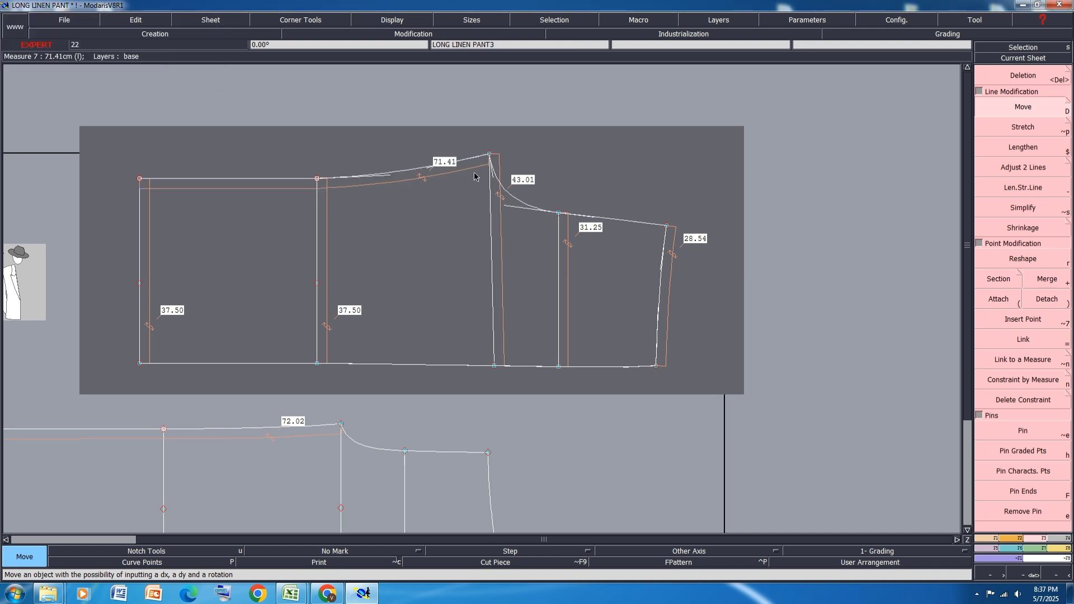
Add a dynamic length measure along the back crotch seam from the crotch point to the waist.
key("l")
left_click(622, 225)
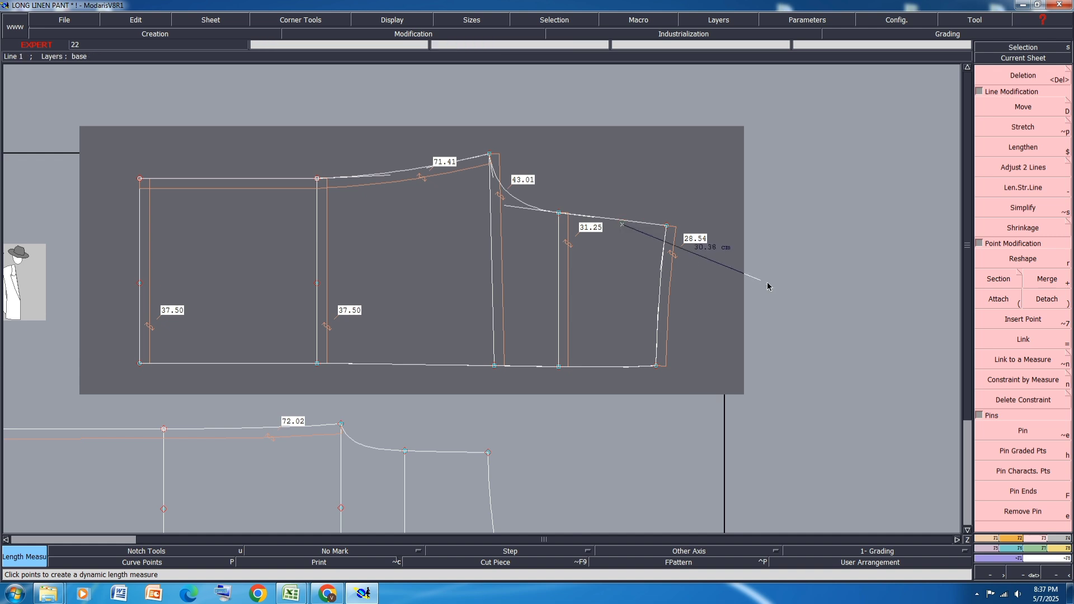
left_click(698, 262)
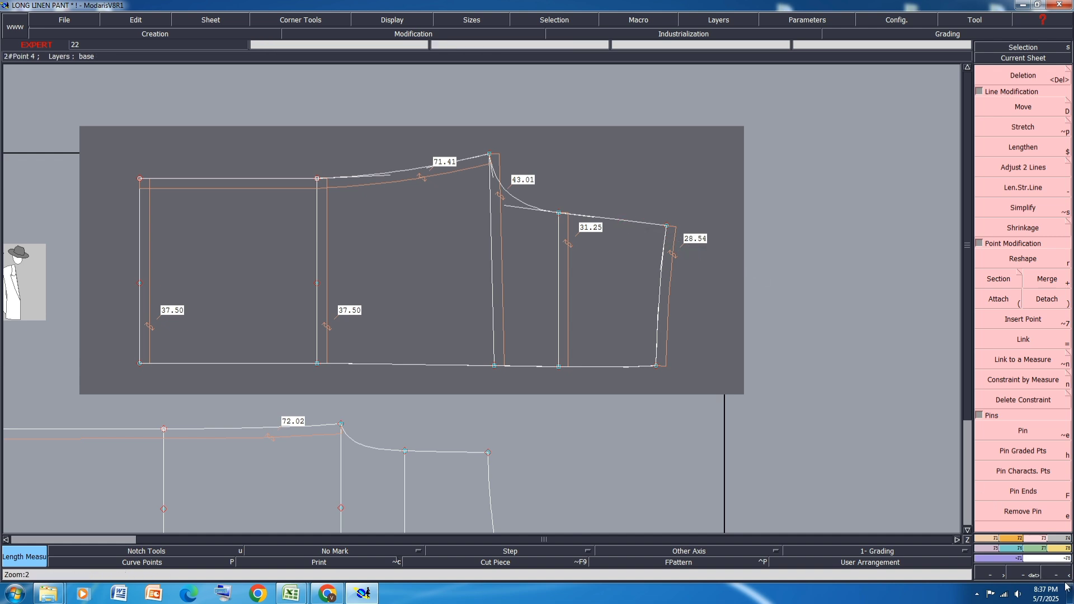
left_click(1058, 549)
left_click(628, 220)
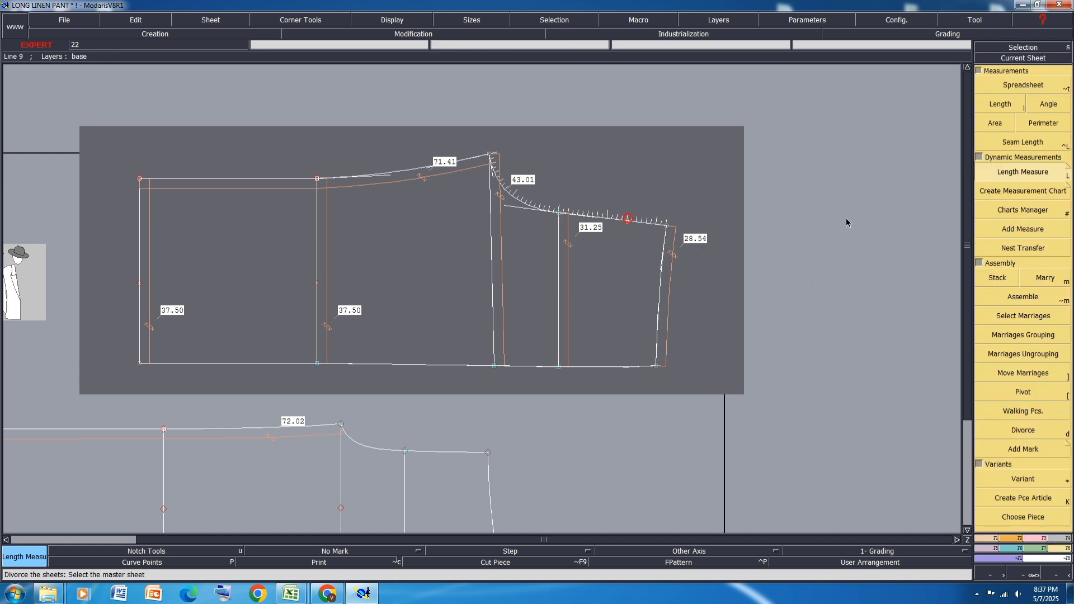
left_click(845, 218)
Switch to the LONG LINEN PANT spec workbook in Excel and highlight the Back Crotch incl. w/band row in yellow.
mouse_move(288, 593)
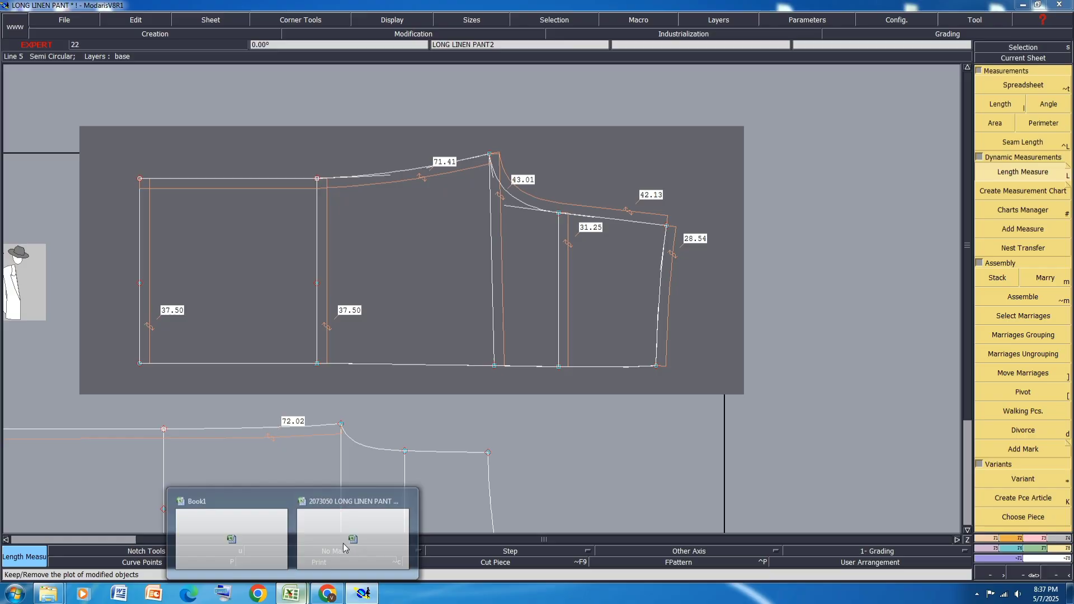
left_click(361, 515)
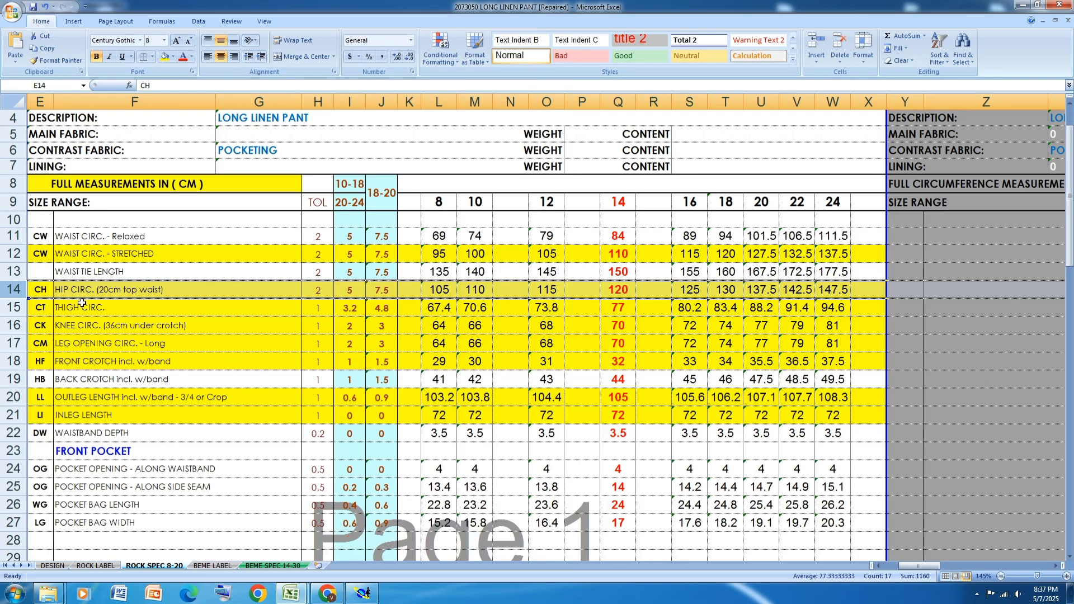
left_click(12, 379)
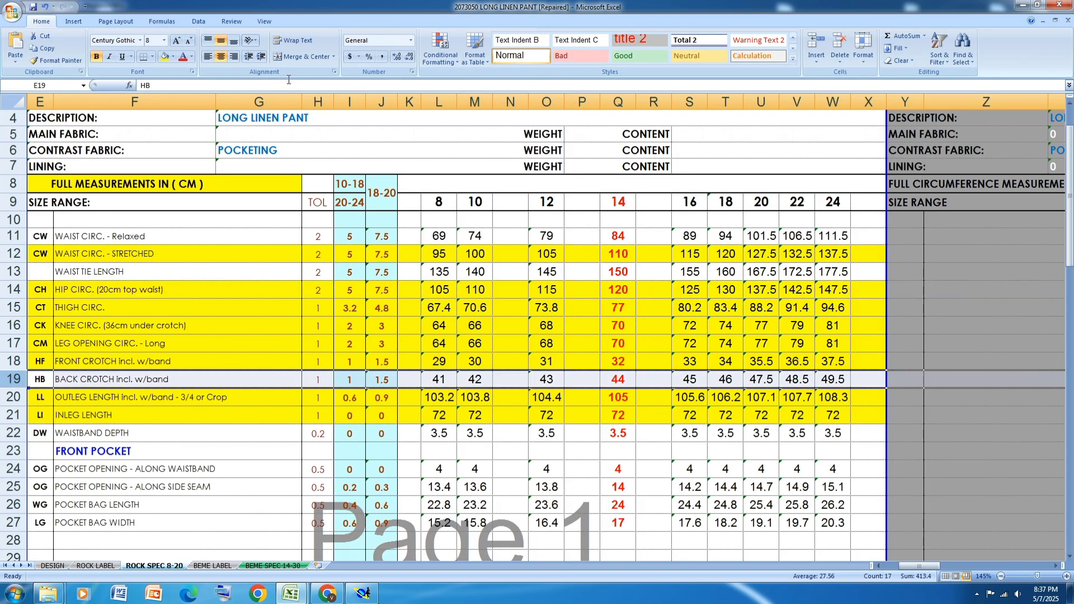
left_click(165, 58)
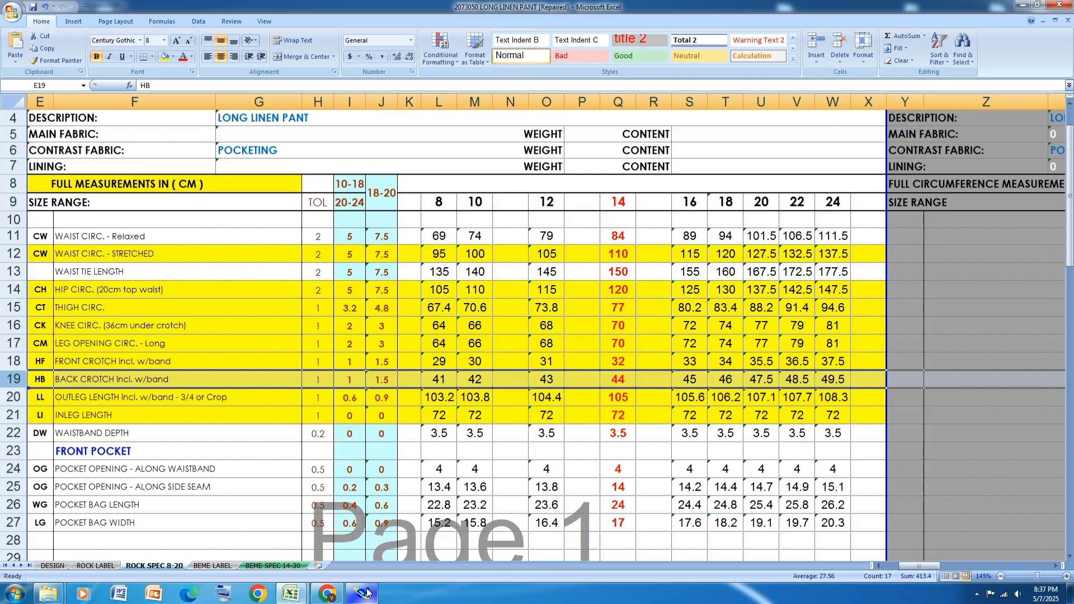
Return to Modaris and refine the back inseam's knee-to-crotch curve, and lengthen the crotch curve's tangent handle at the crotch point.
left_click(363, 593)
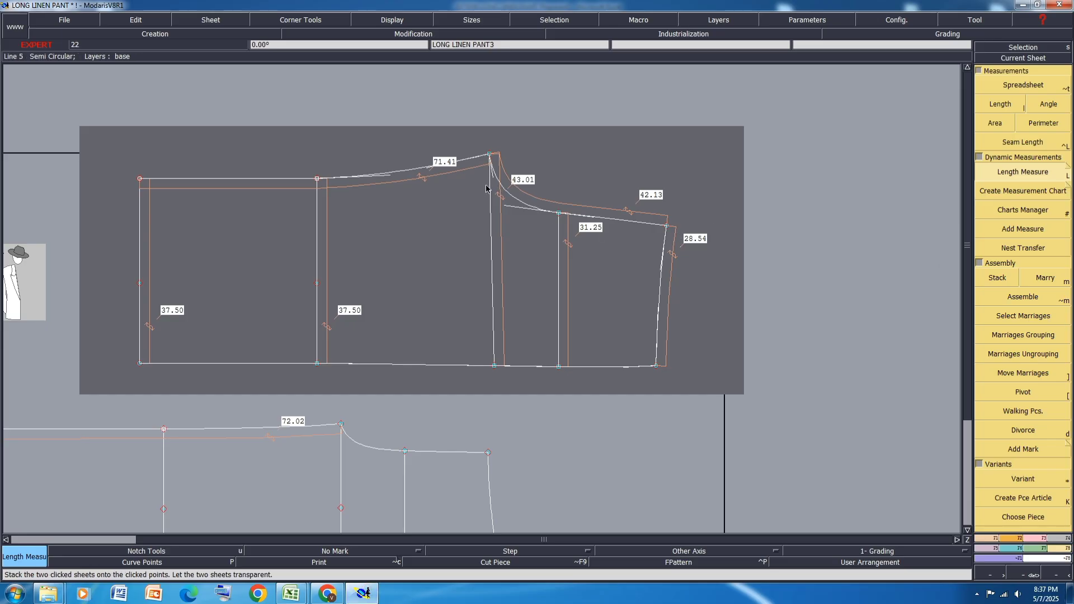
left_click(1043, 538)
left_click(1033, 257)
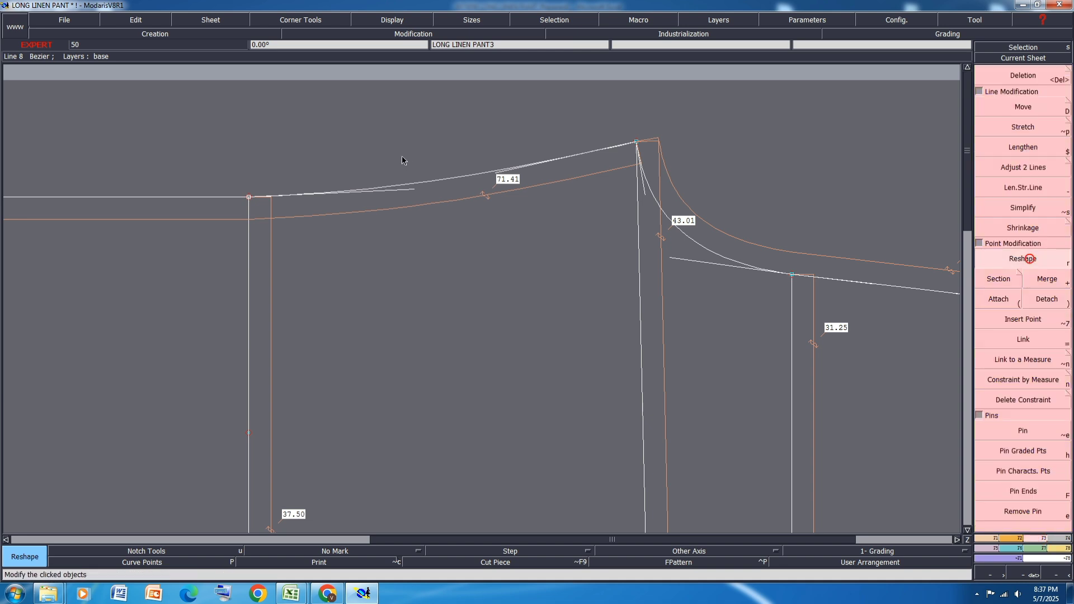
left_click(410, 189)
left_click(410, 191)
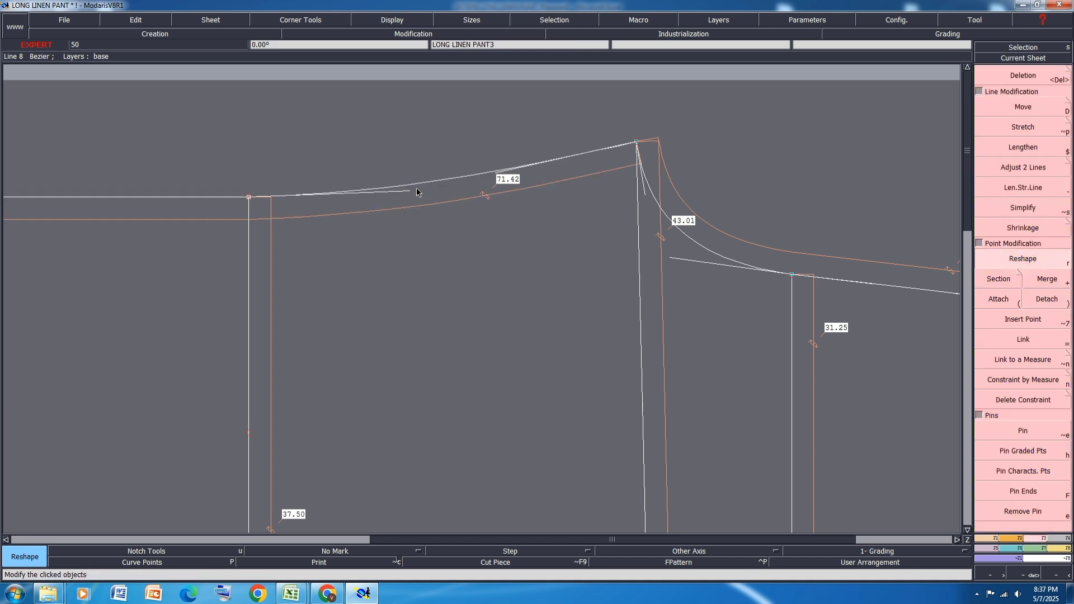
left_click(498, 172)
left_click(507, 167)
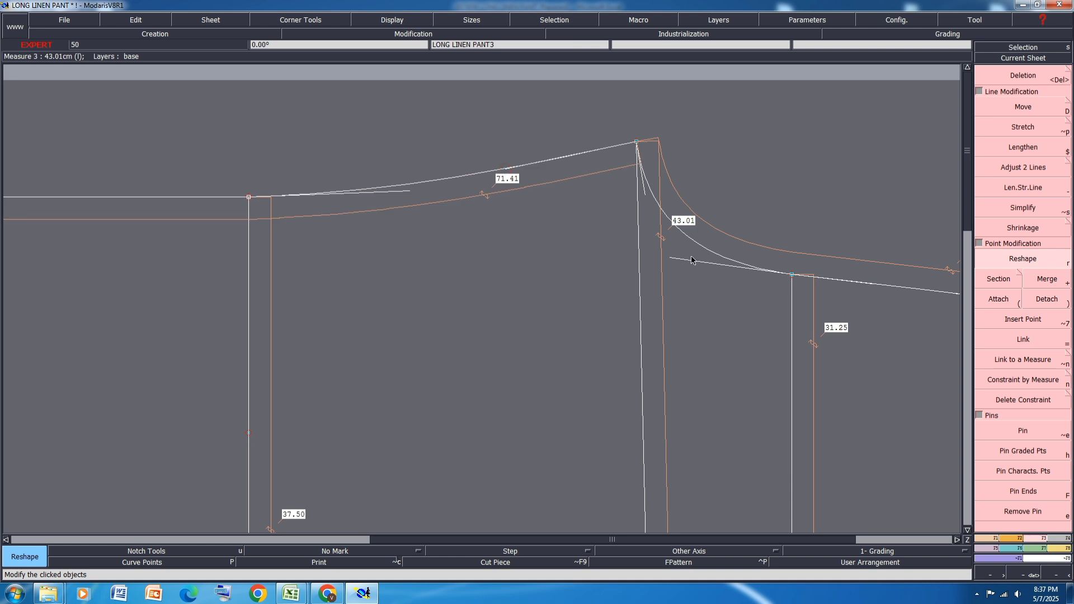
left_click(645, 195)
left_click(652, 215)
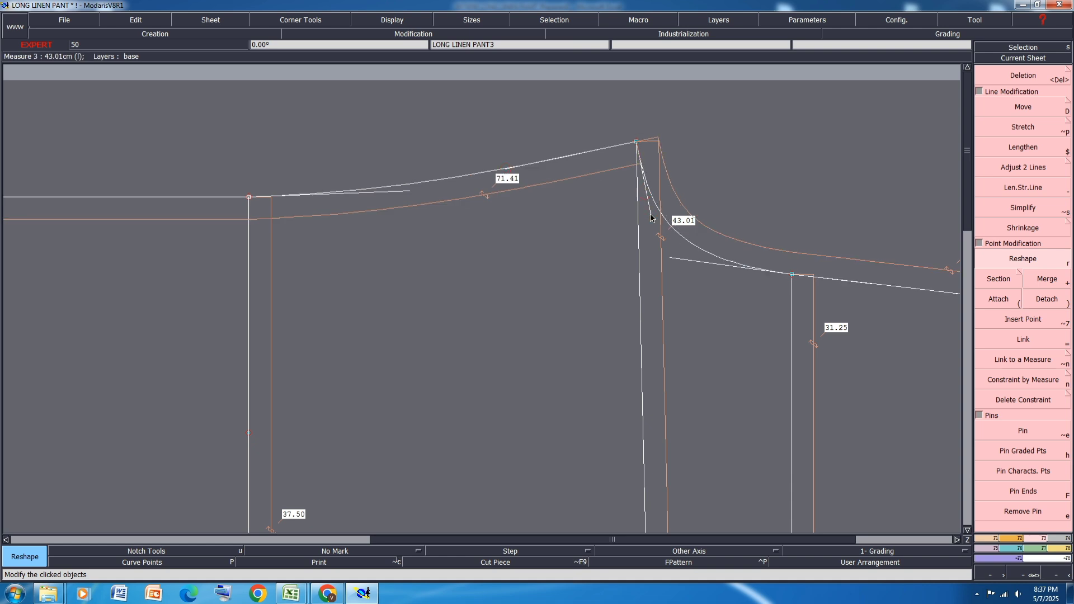
Move the back hip point and center-back waist point together by 1.5 cm in X and 0 in Y.
scroll(590, 197, "down", 1)
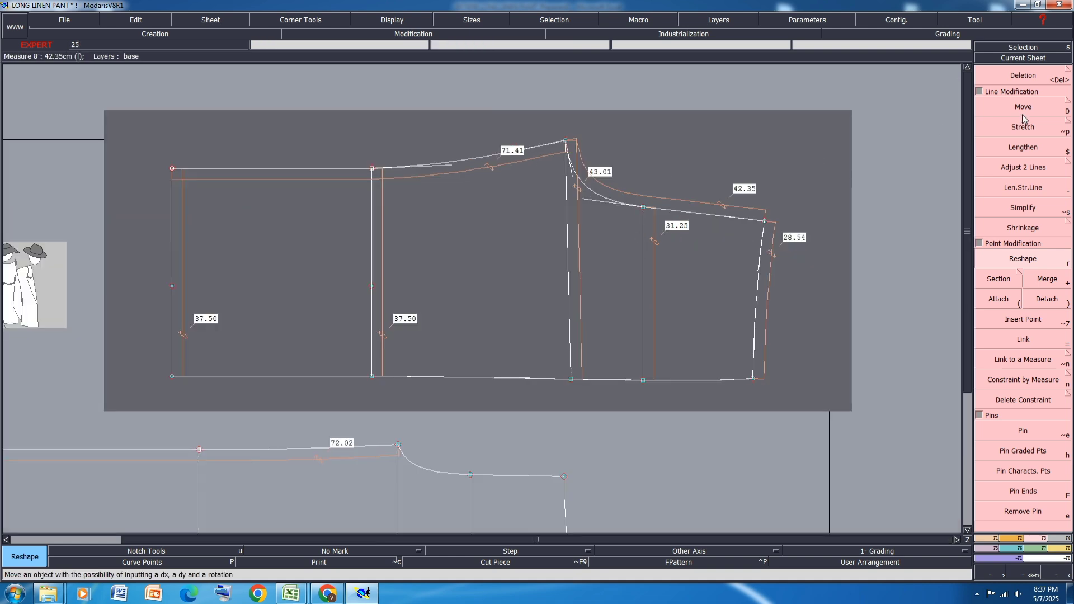
key("shift+d")
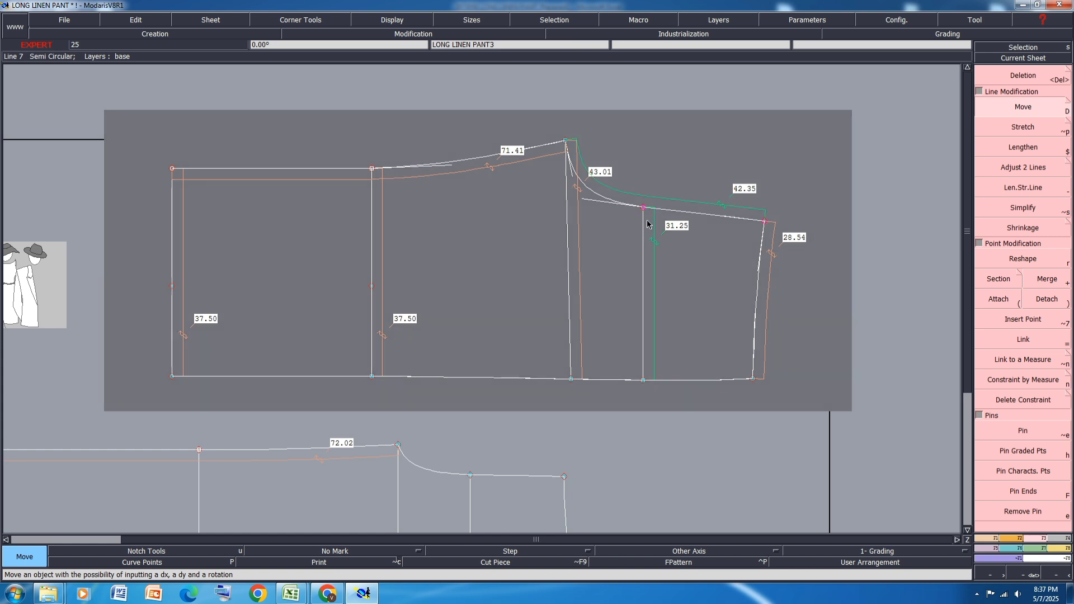
left_click(645, 207)
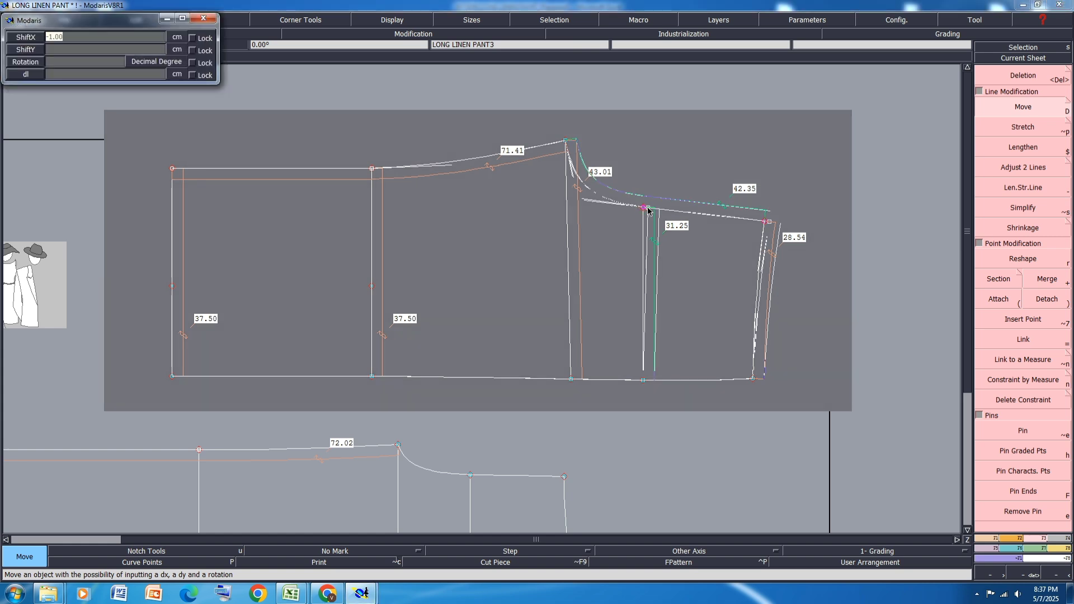
type("1.5")
key("Tab")
type("0")
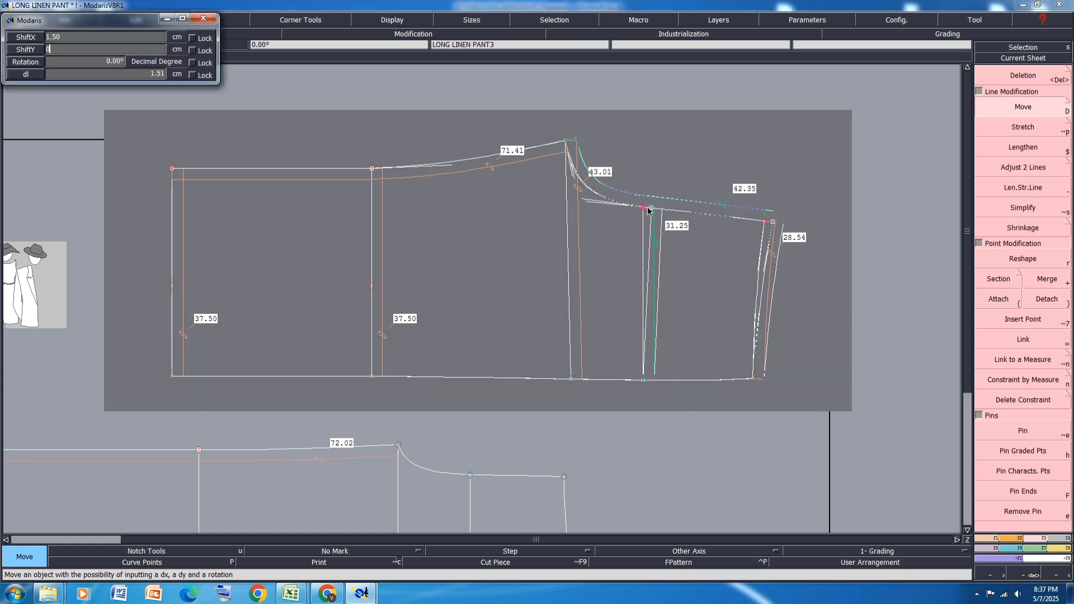
key("Return")
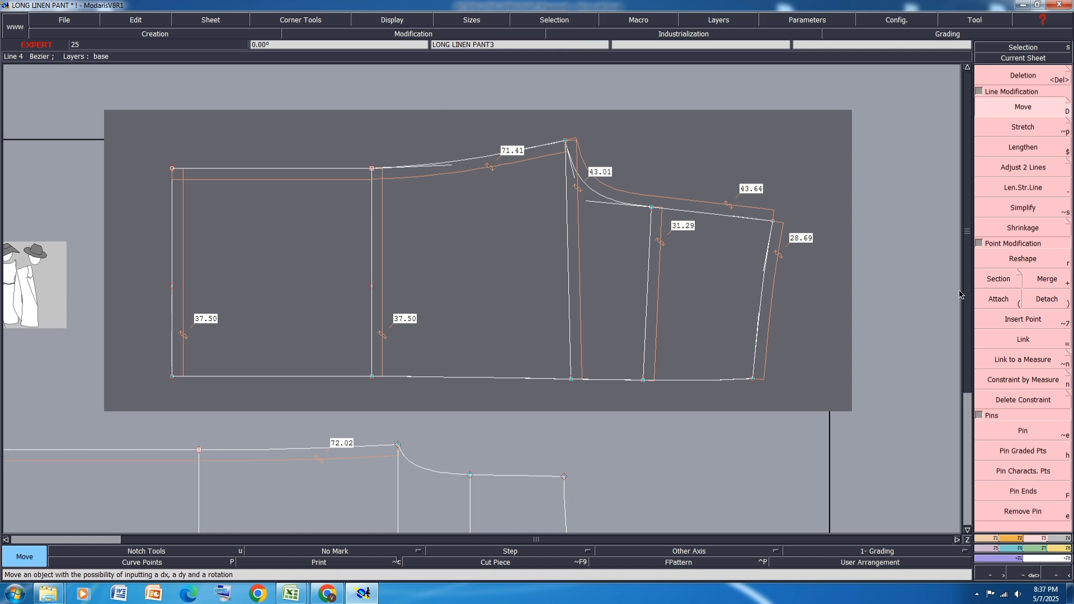
Reshape the back crotch curve by raising its hip-end tangent handle slightly, and fine-tune the knee-end handle of the back inseam curve.
scroll(767, 238, "up", 1)
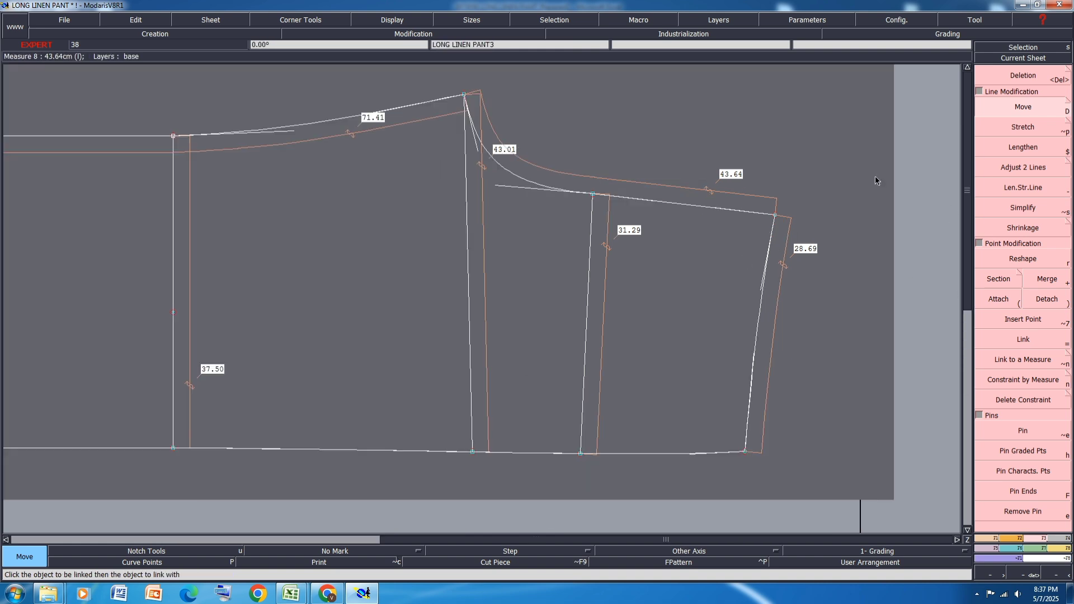
left_click(1023, 258)
scroll(551, 153, "up", 1)
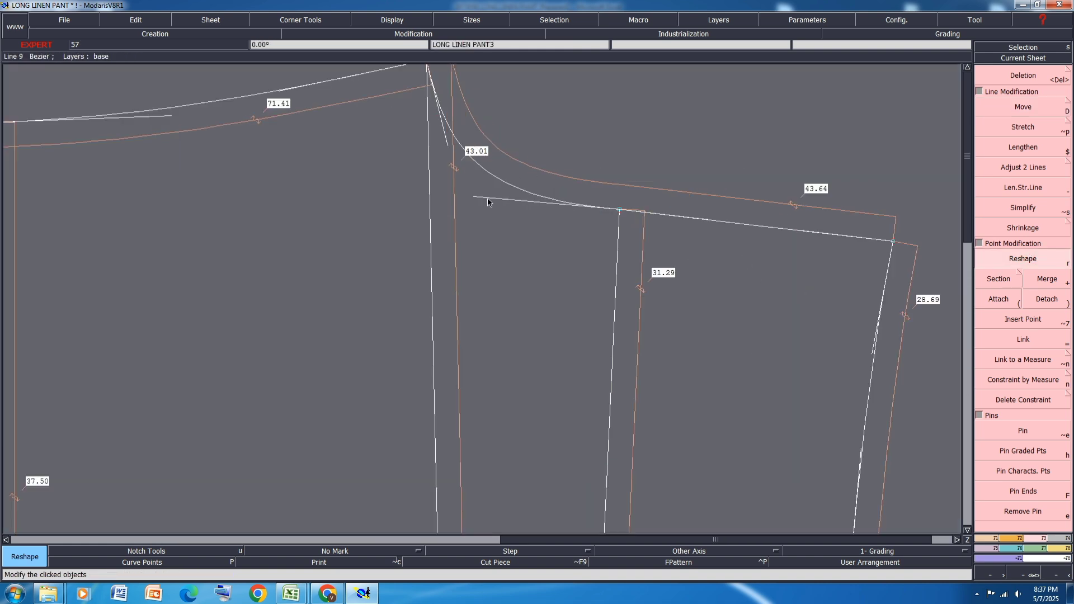
left_click(475, 197)
left_click(475, 192)
left_click(476, 192)
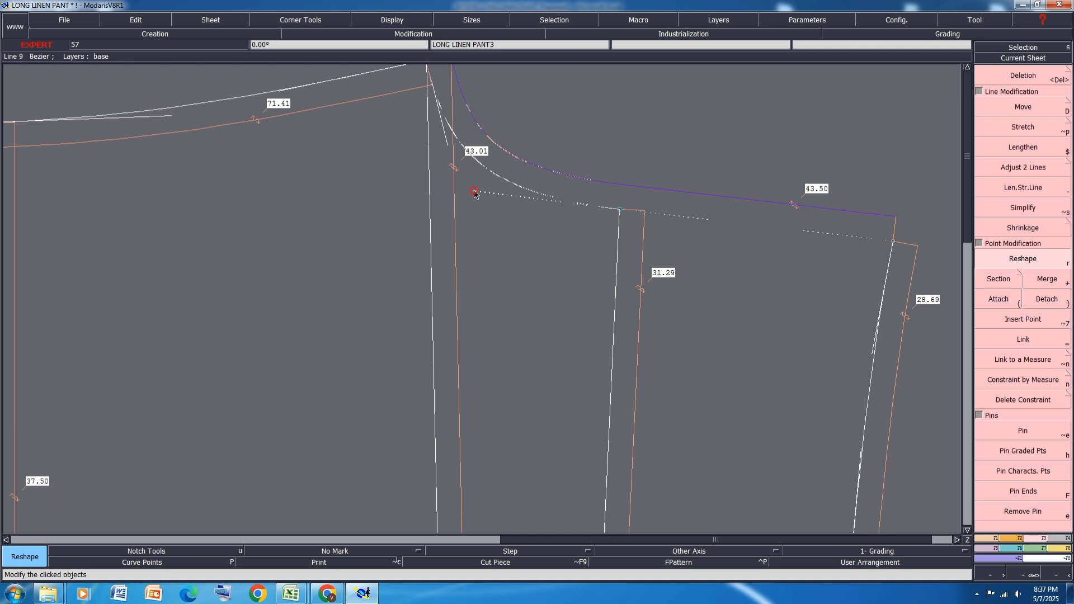
left_click(475, 191)
scroll(477, 174, "down", 2)
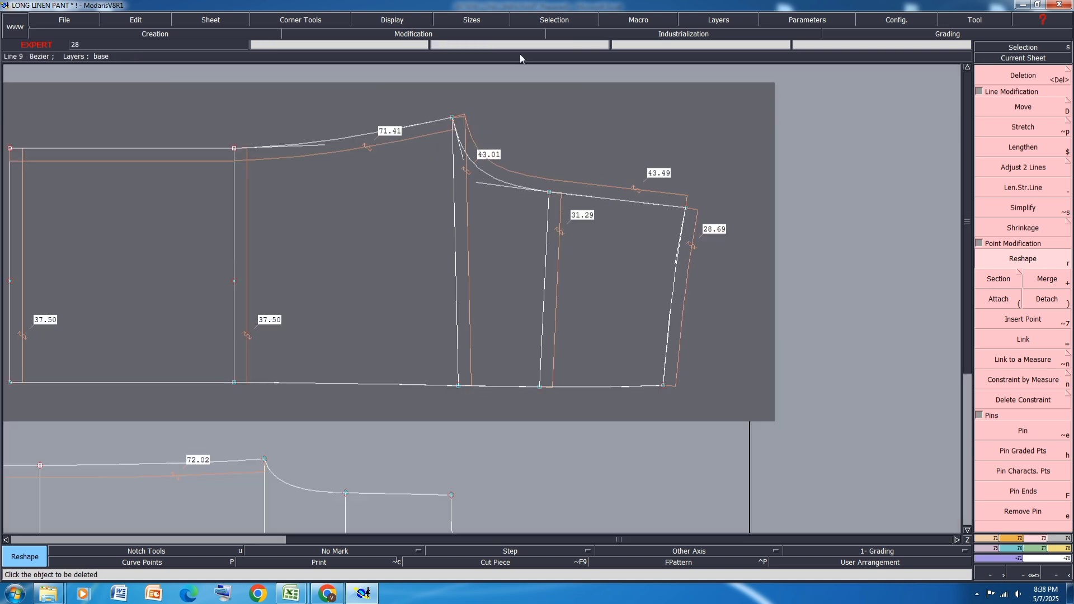
scroll(293, 161, "up", 1)
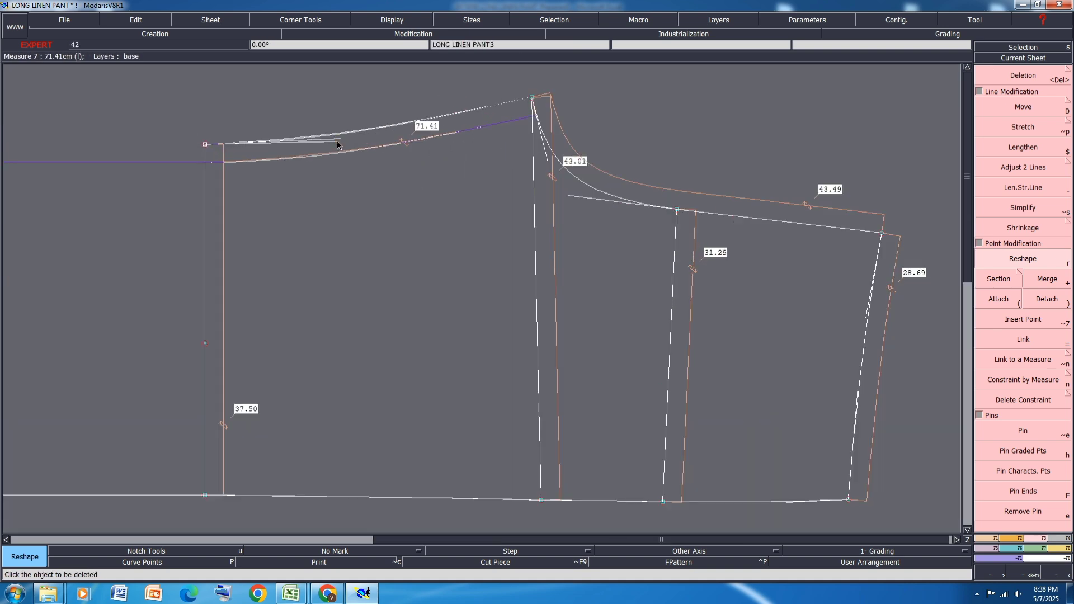
scroll(337, 138, "down", 2)
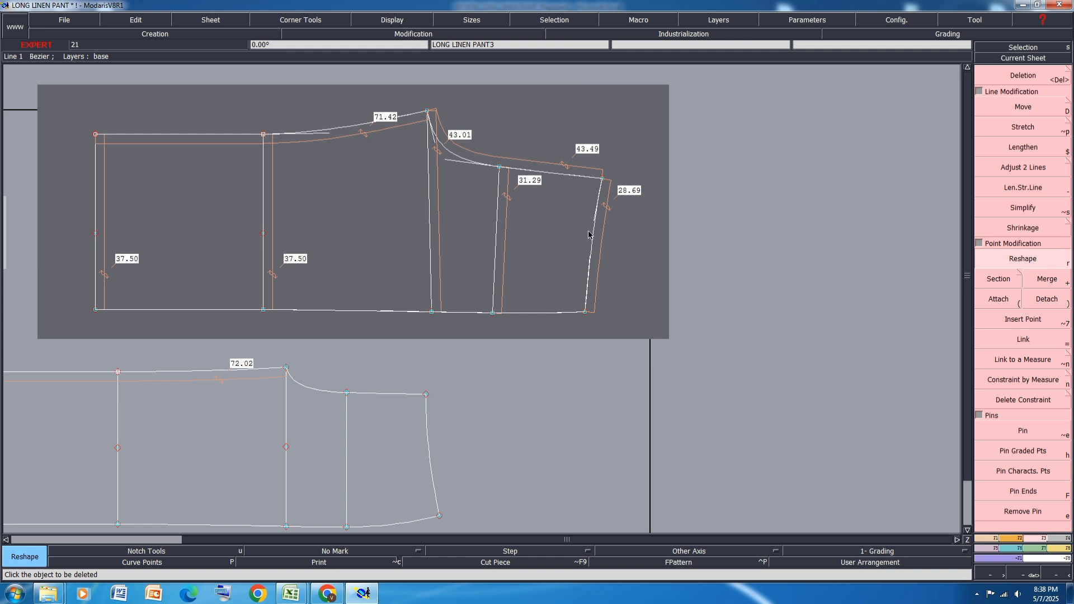
Move the back piece's center-back and side waist points together by 0 in X and -1 cm in Y.
scroll(592, 246, "up", 1)
left_click_drag(636, 119, 534, 416)
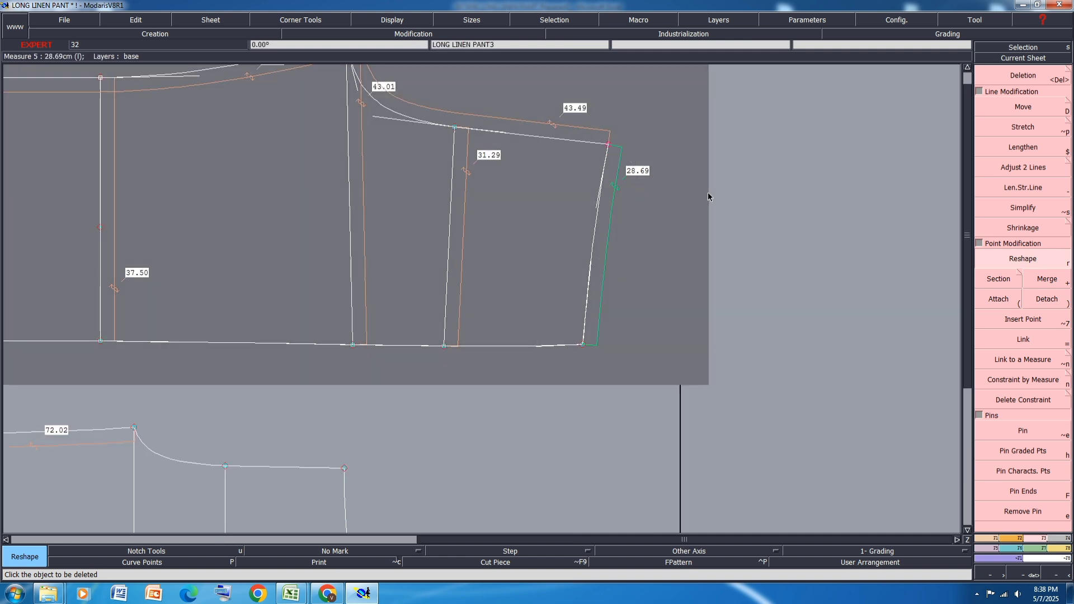
left_click_drag(646, 108, 545, 394)
left_click(1050, 113)
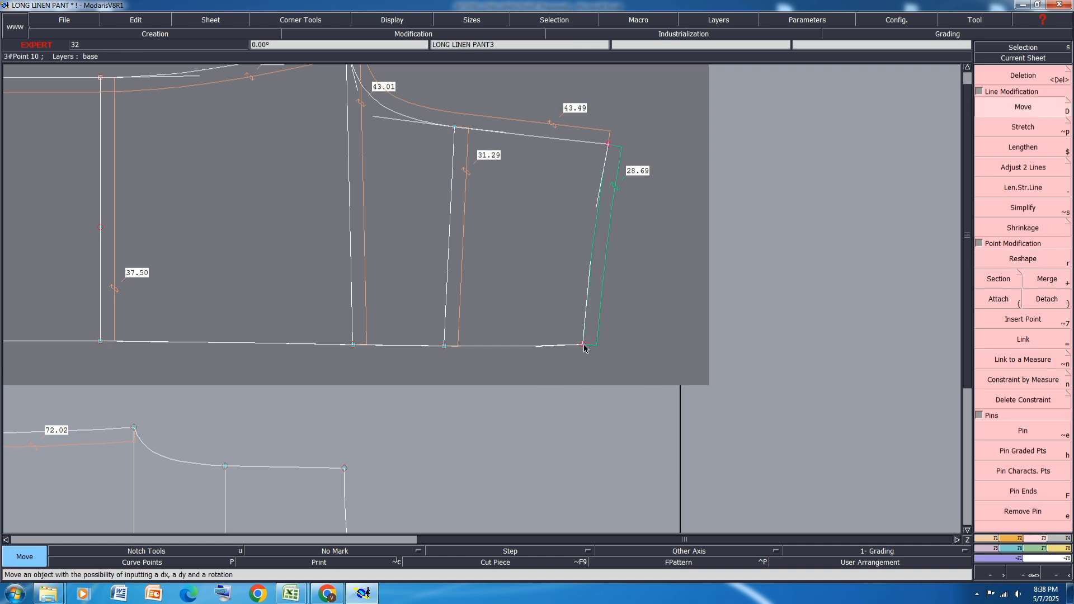
left_click(584, 347)
type("-")
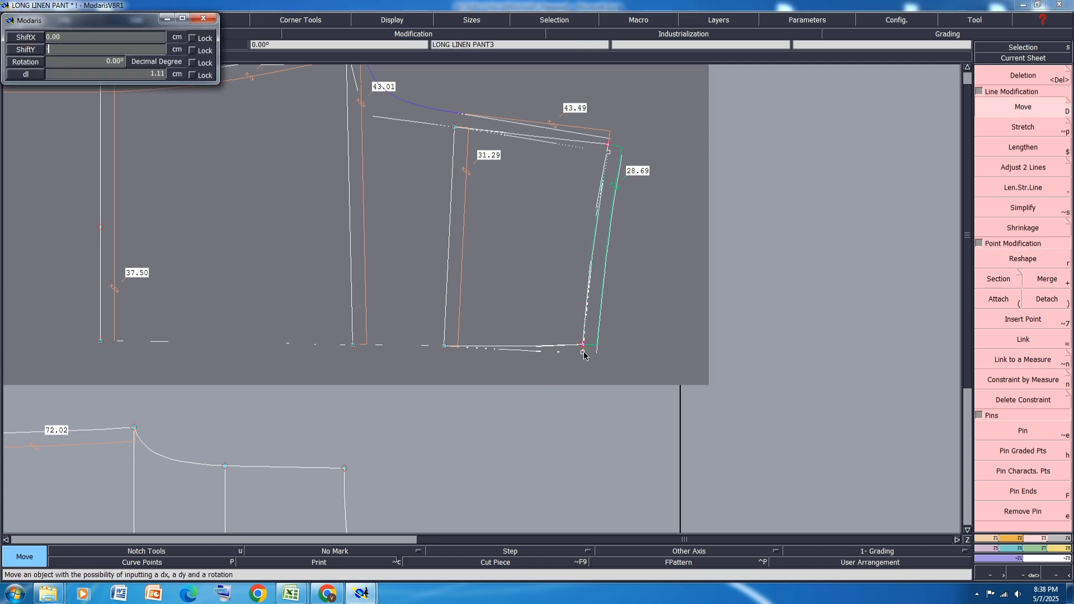
type("1")
key("Return")
left_click(667, 195)
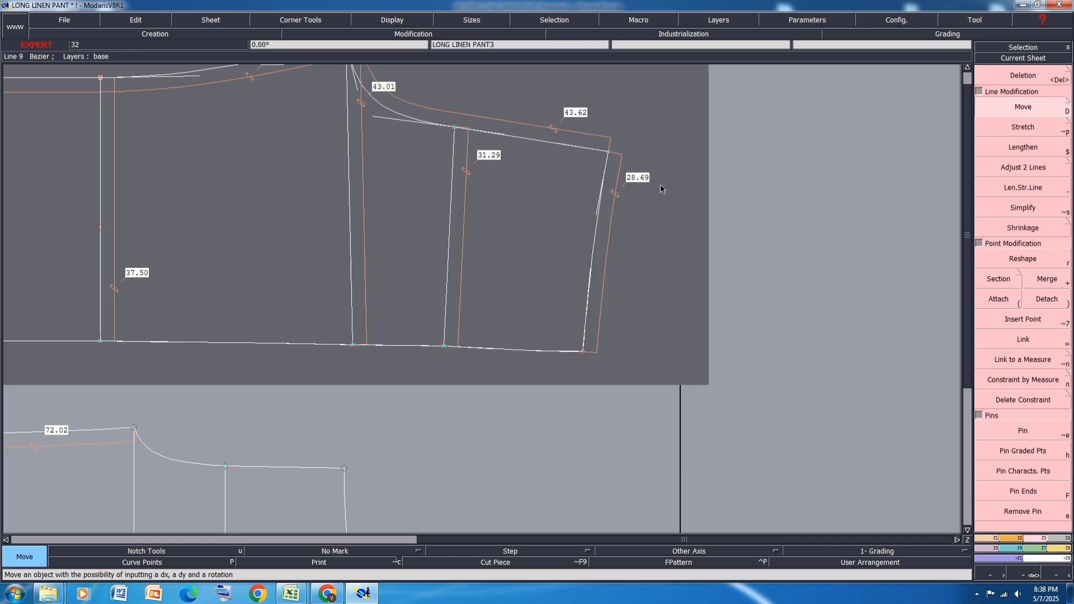
Move the center-back waist point by 0.4 cm in X and 0 in Y, and save the model despite the validation warnings.
left_click(611, 152)
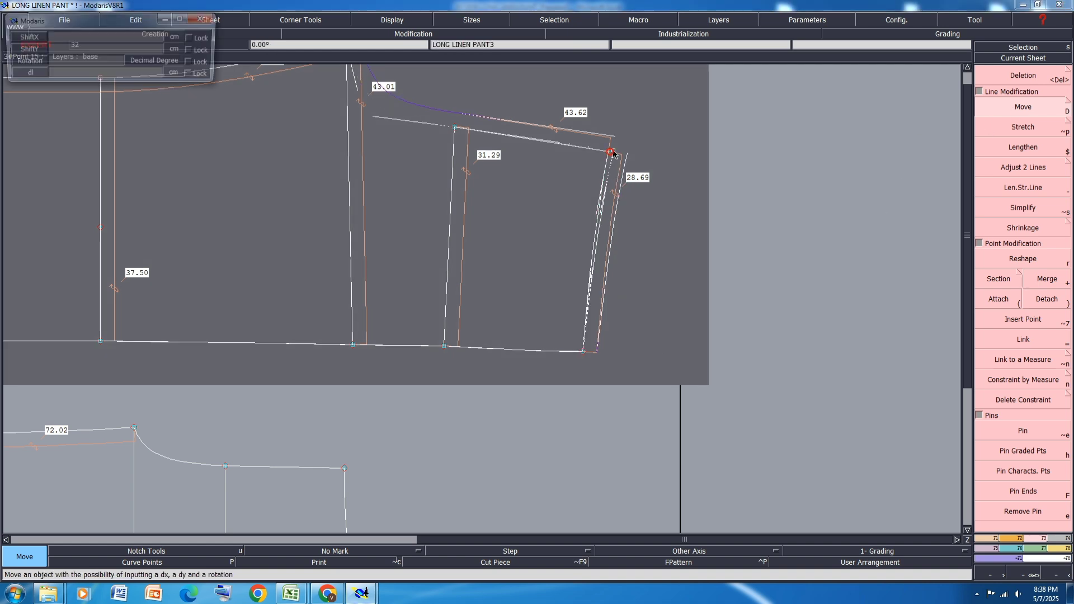
key("Down")
type(".4")
key("Down")
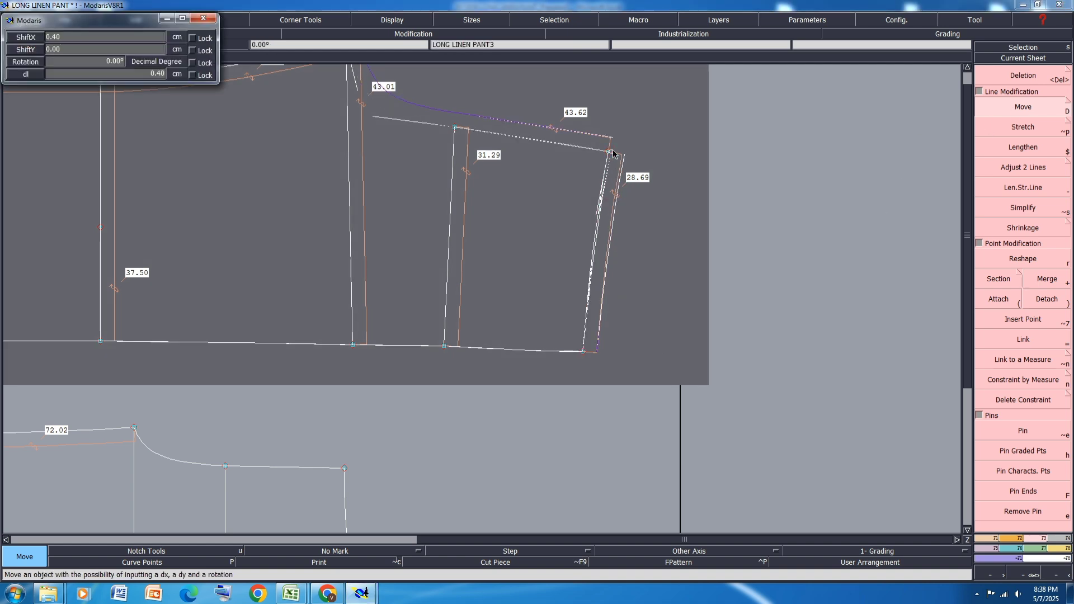
key("Return")
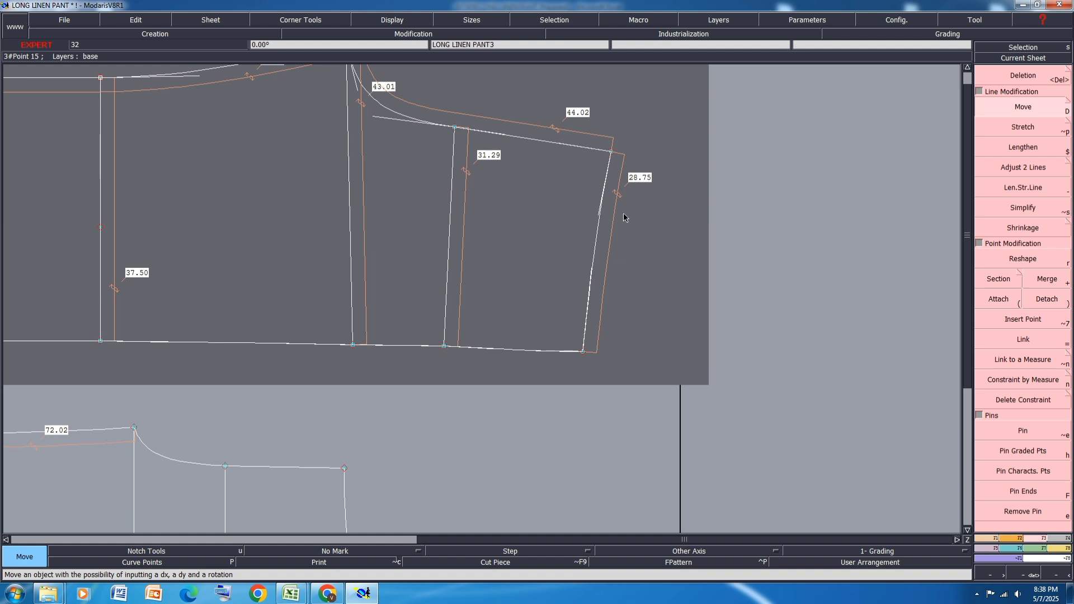
key("ctrl+s")
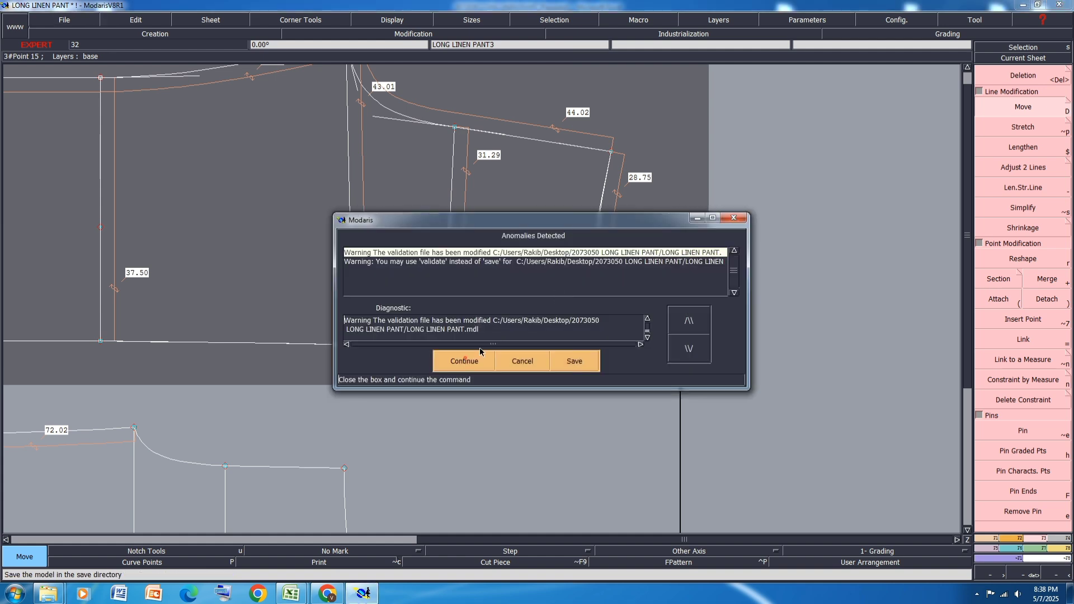
left_click(460, 359)
Add a dynamic length measure along the front piece's waist line.
key("l")
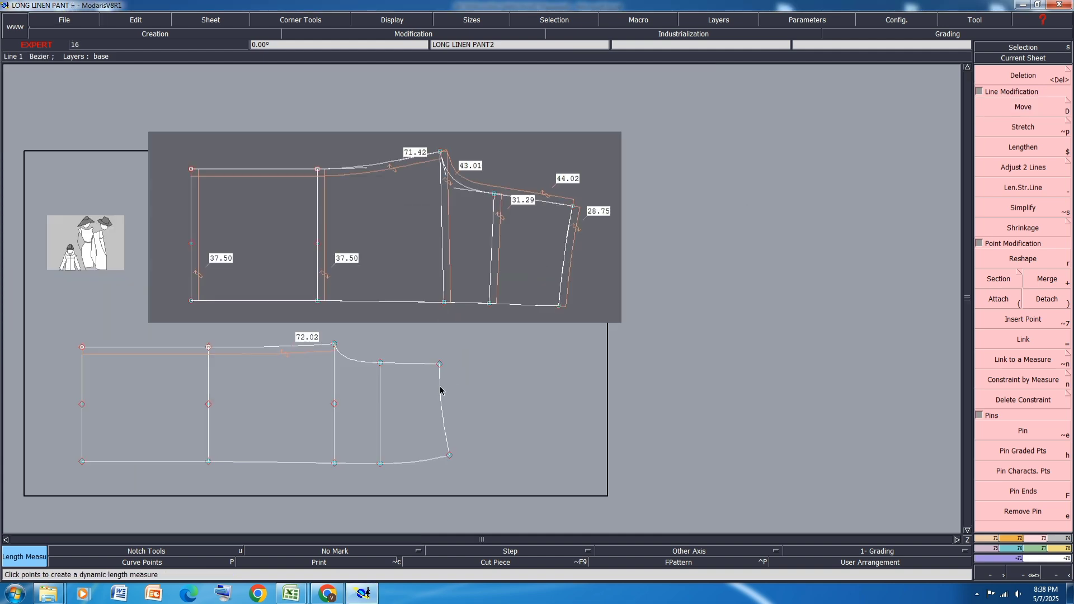
left_click(439, 387)
left_click(533, 464)
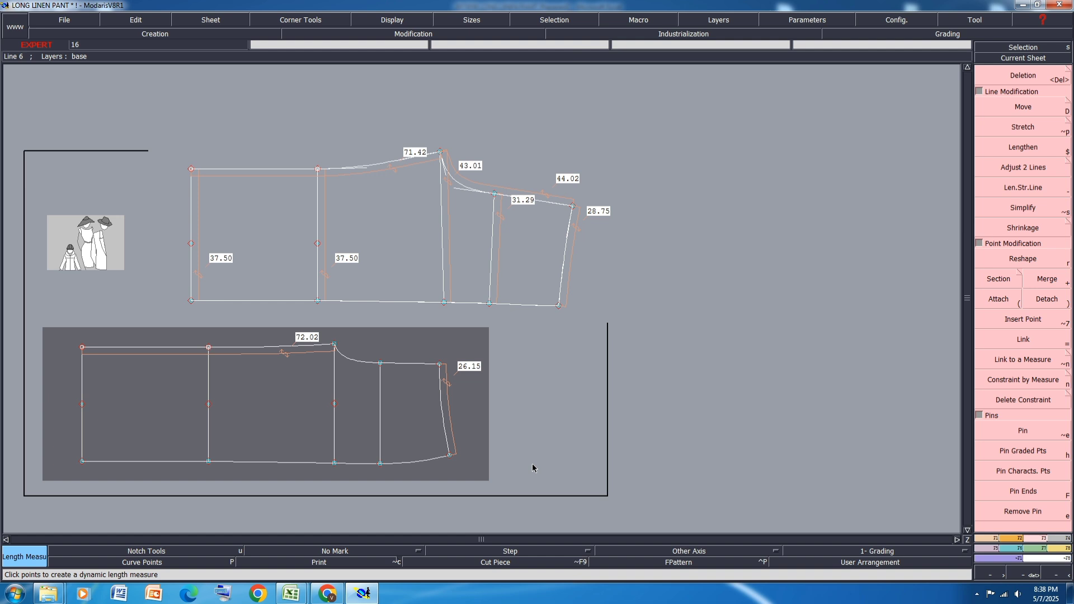
Move the front piece's side-seam waist point by 0 in X and -0.1 cm in Y.
key("d")
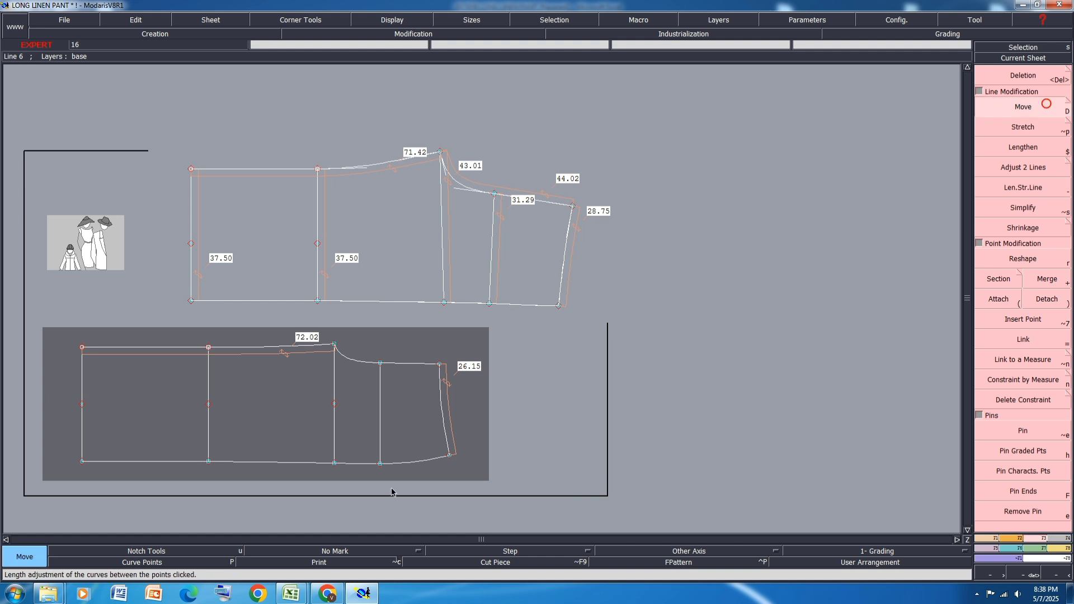
left_click(448, 457)
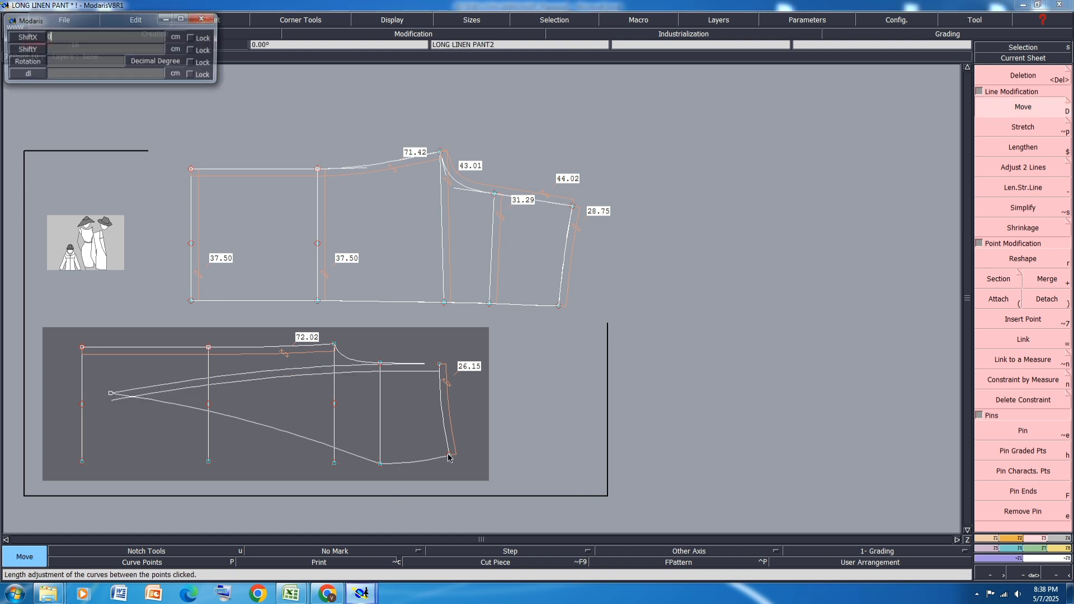
type("-.1")
key("Return")
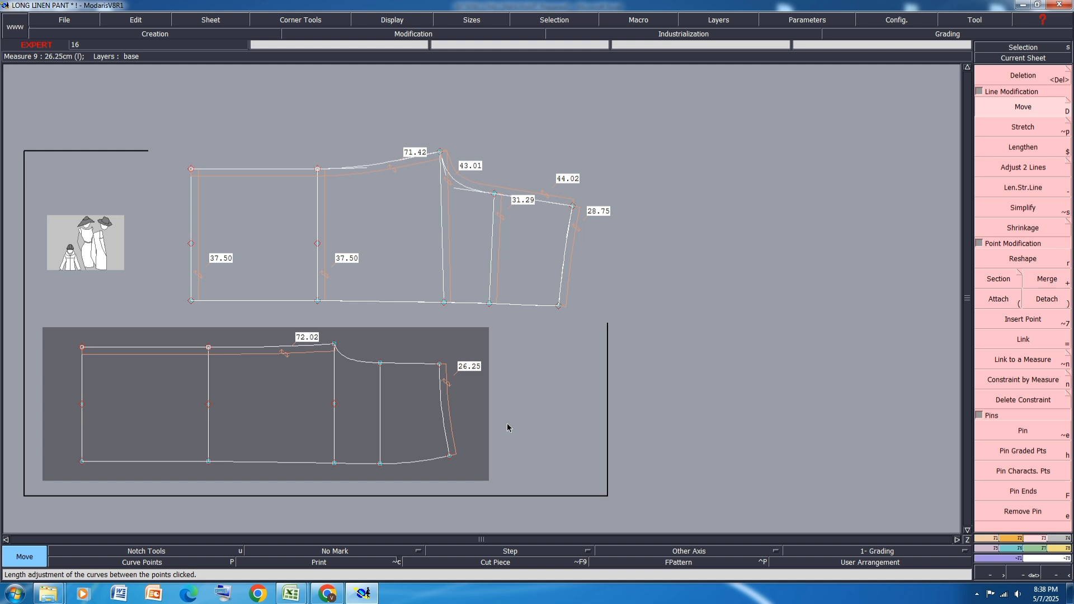
Reshape the back crotch curve by swinging its crotch-point handle toward the crotch line and raising its hip-end handle slightly.
scroll(585, 214, "up", 1)
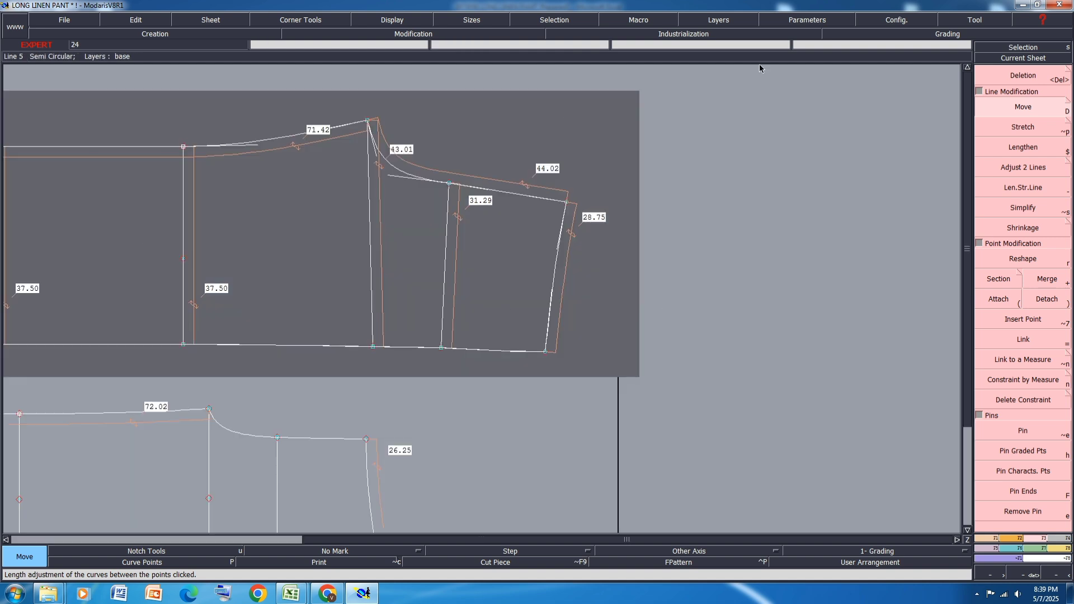
scroll(366, 132, "up", 2)
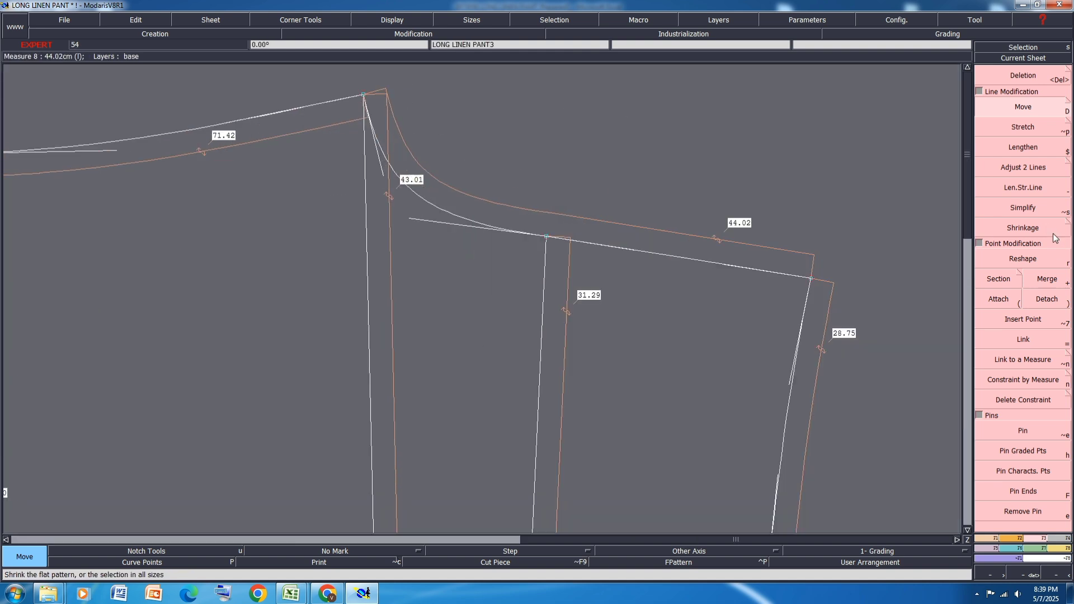
key("r")
left_click(378, 175)
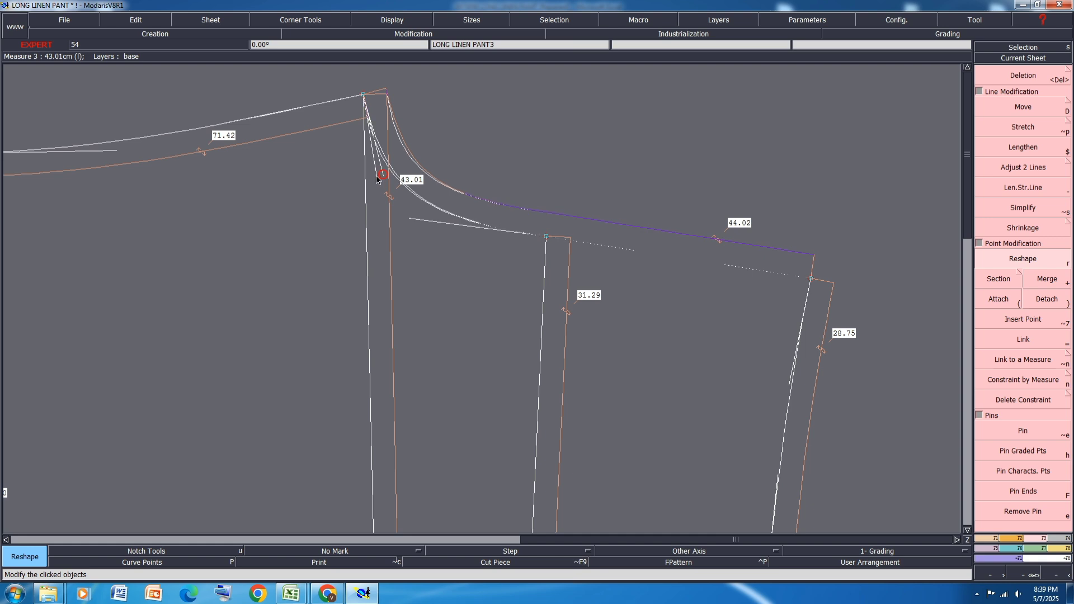
left_click(371, 178)
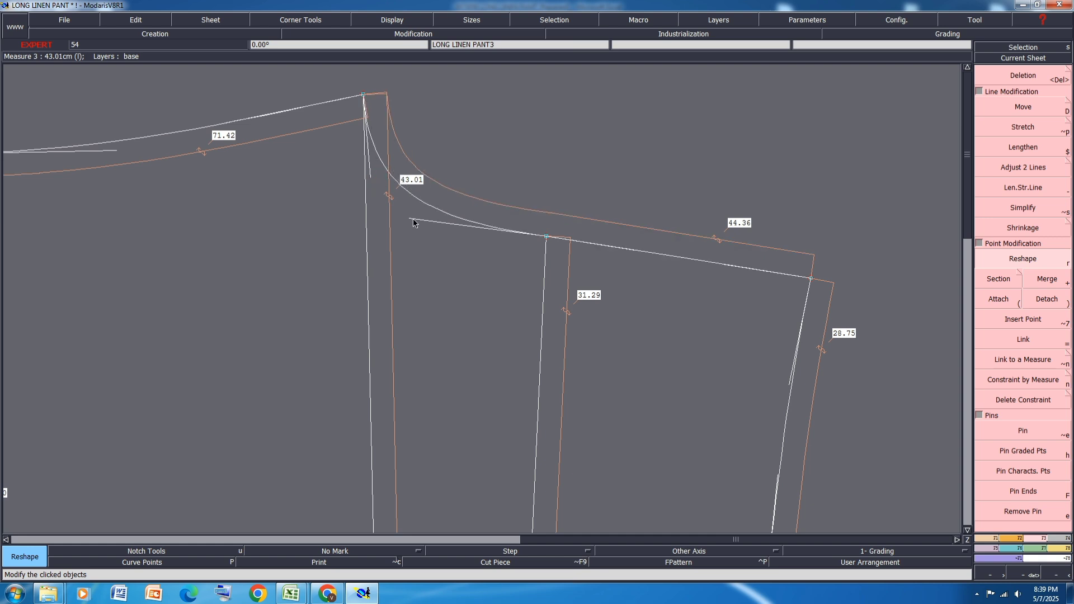
left_click(410, 219)
left_click(408, 213)
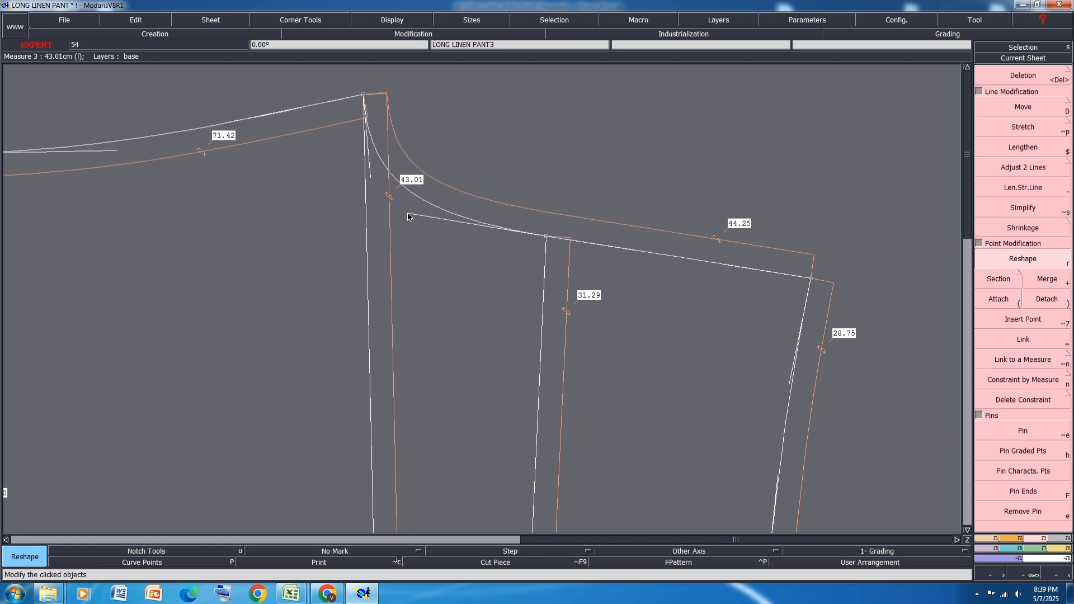
Smooth the back waist line by adjusting the tangent handles of its curve.
scroll(432, 158, "down", 5)
scroll(585, 355, "up", 3)
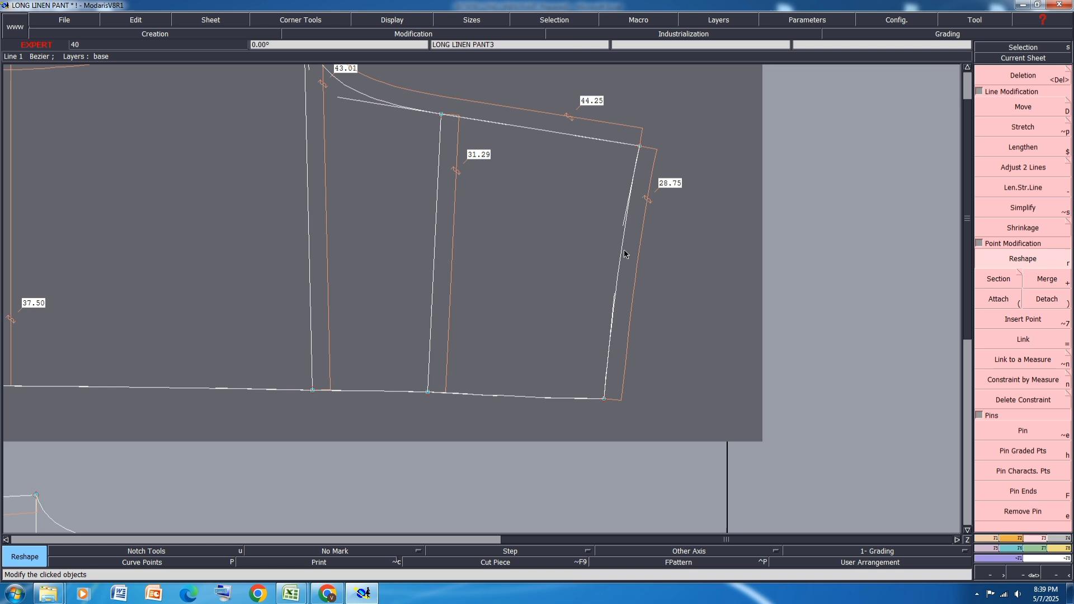
left_click(625, 217)
left_click(626, 218)
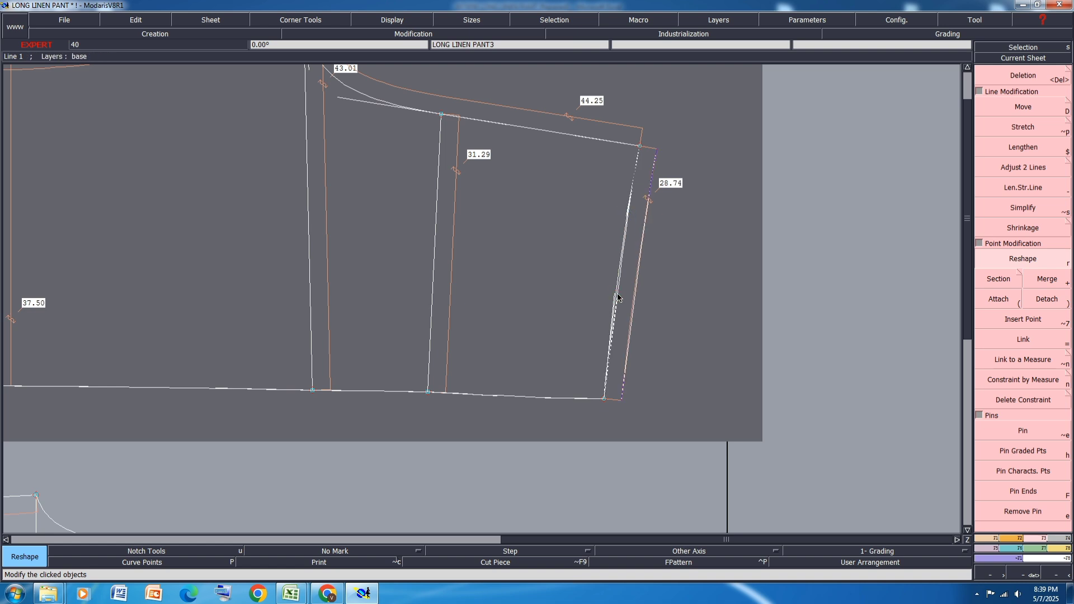
right_click(616, 295)
Smooth the back side seam between hip and waist by adjusting the tangent handles of its curve.
scroll(545, 409, "up", 2)
left_click(551, 383)
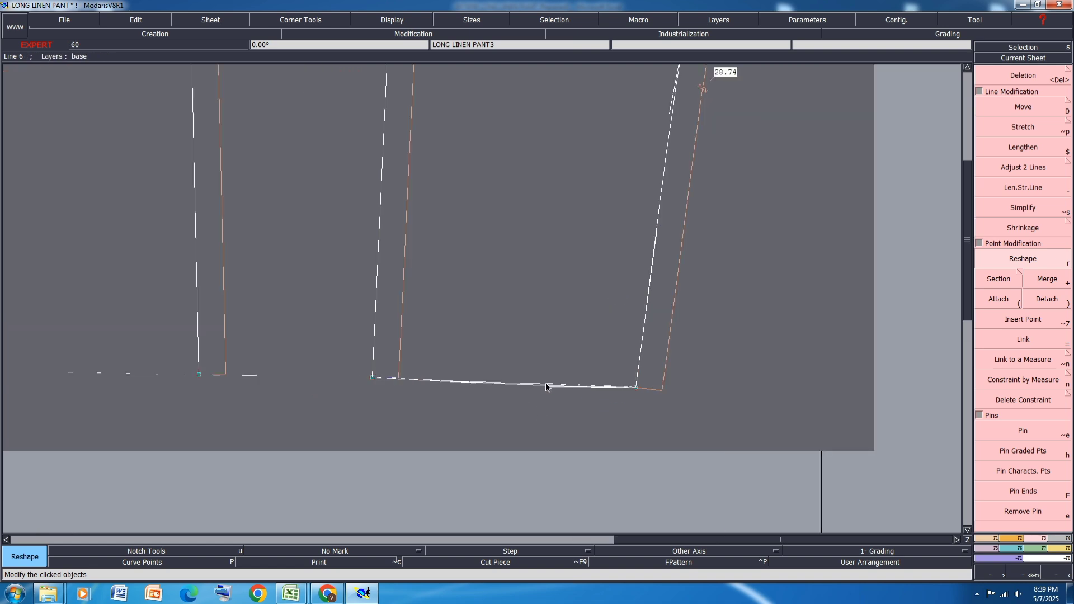
left_click(473, 381)
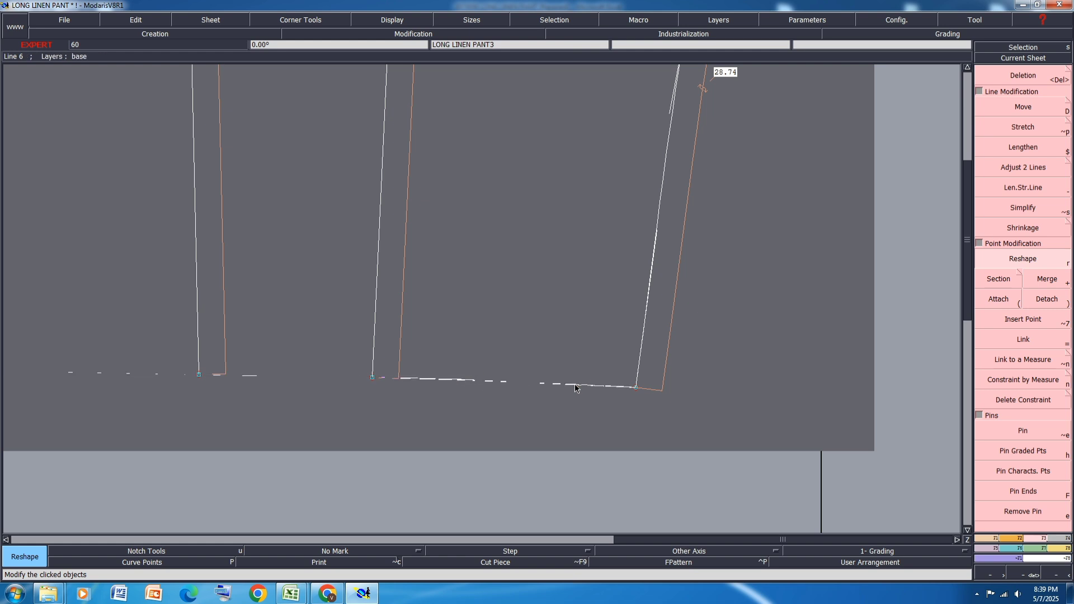
scroll(481, 379, "down", 2)
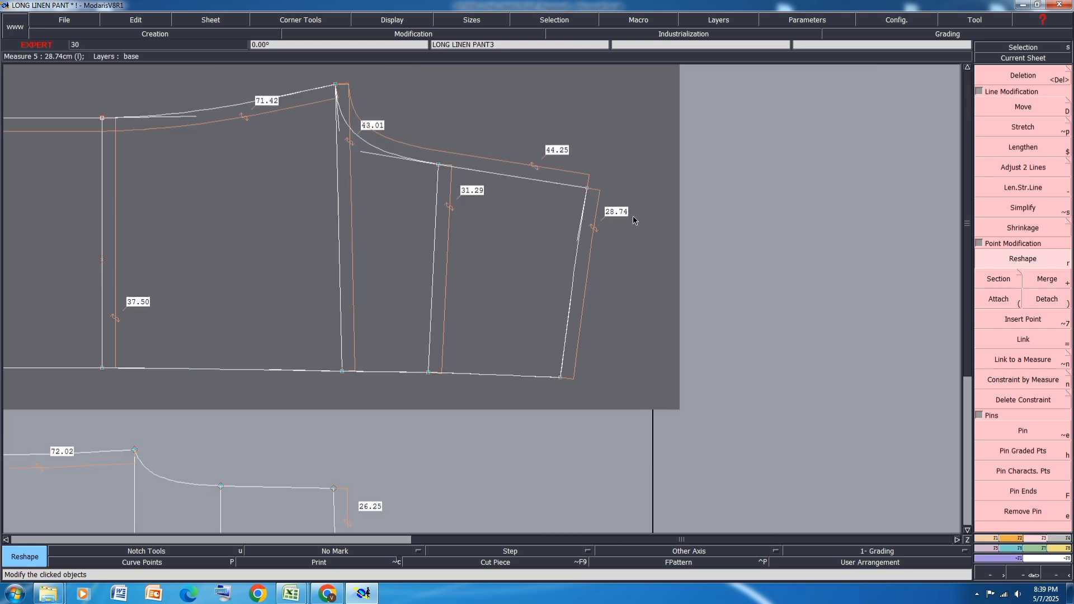
scroll(600, 171, "up", 1)
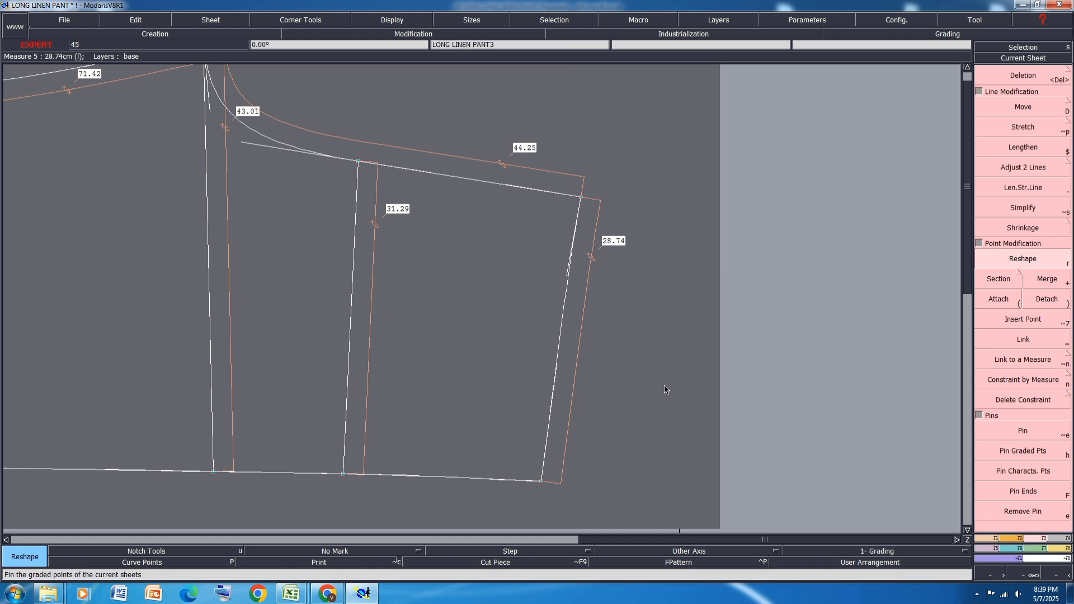
scroll(582, 395, "down", 3)
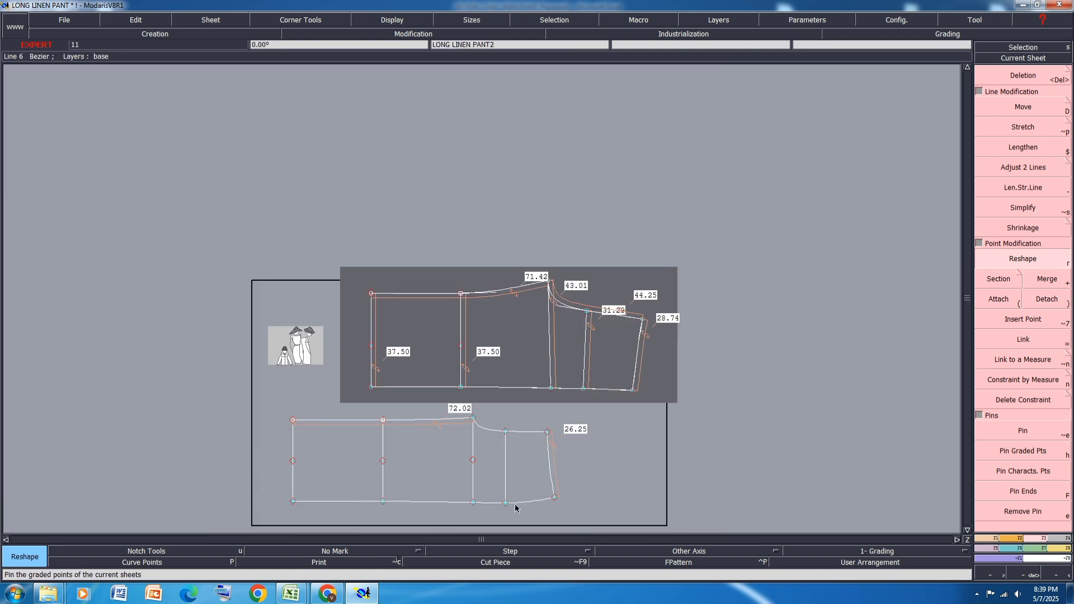
Add dynamic length measures along the full side seams of the front and back pieces.
key("l")
left_click(516, 503)
left_click(788, 466)
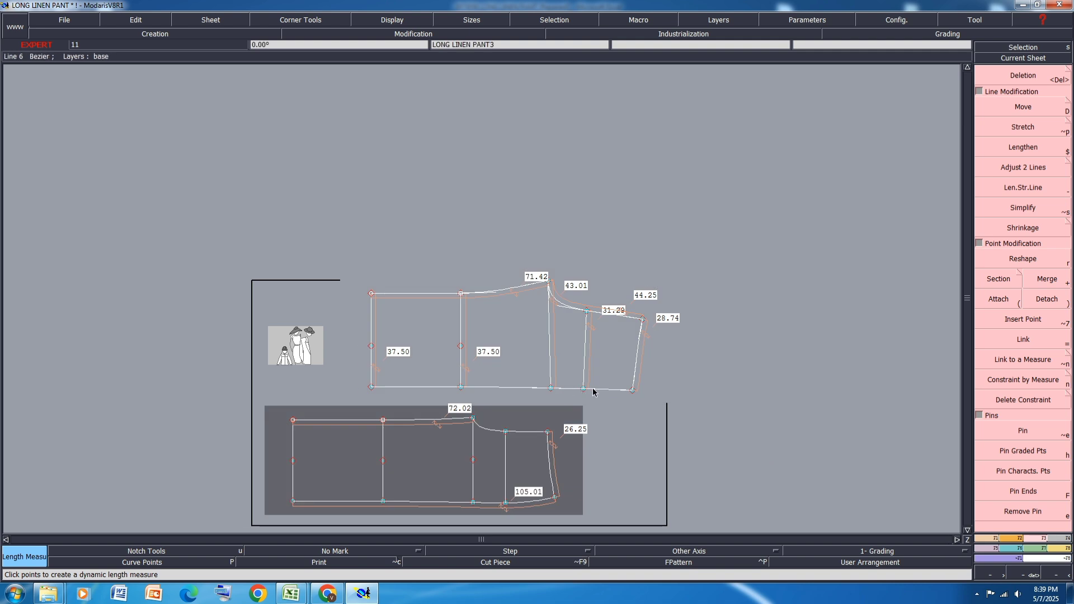
left_click(593, 389)
left_click(754, 381)
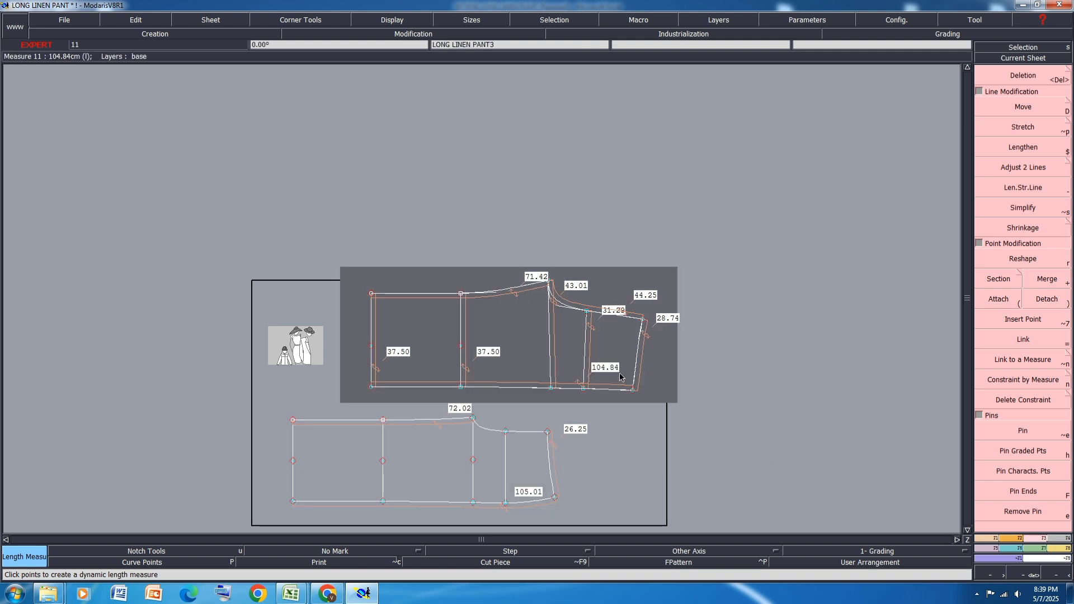
Move the back piece's waist and side seam corner by 0.15 cm and a further 0.02 cm in X.
key("d")
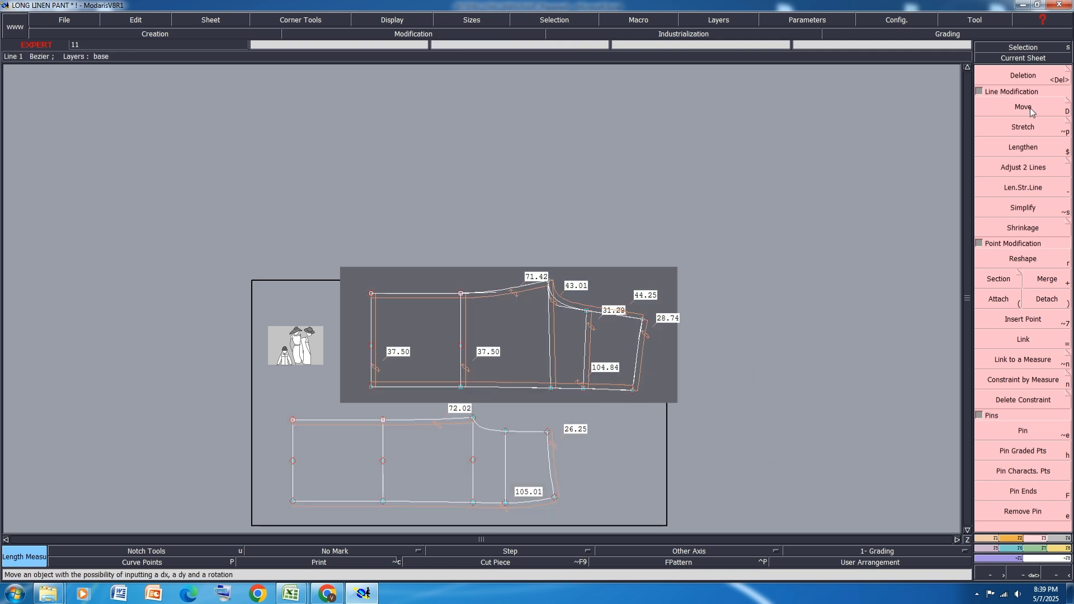
left_click(630, 392)
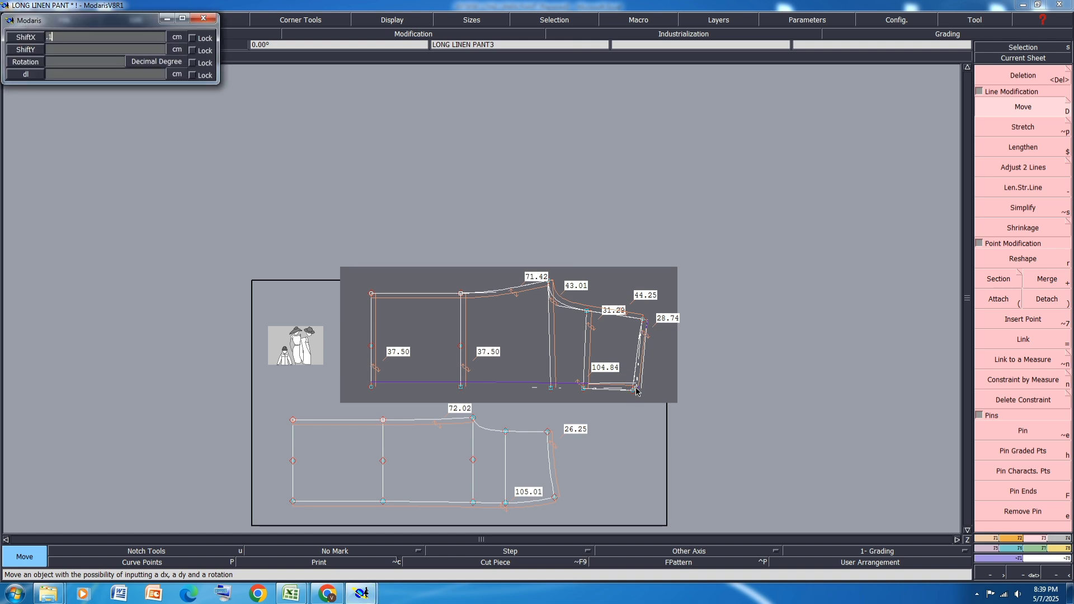
type(".15")
key("Return")
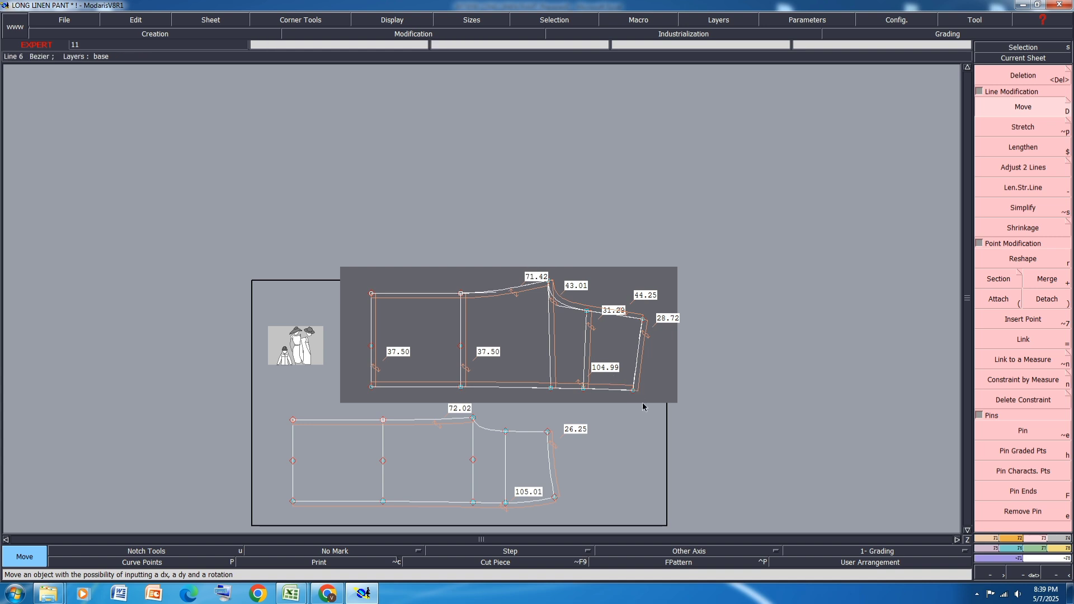
left_click(633, 391)
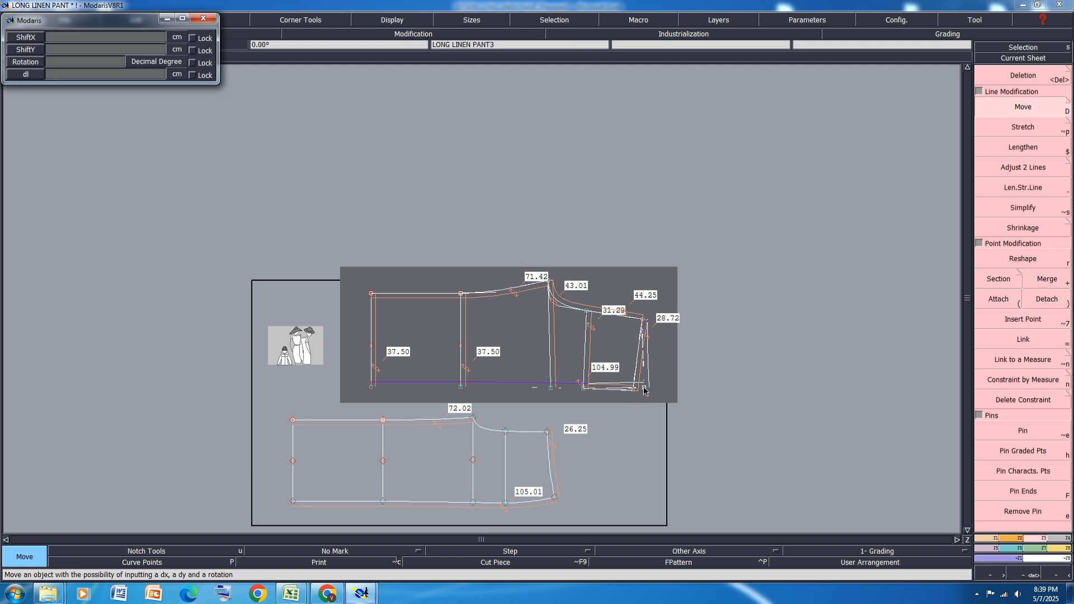
type("0.02")
key("Return")
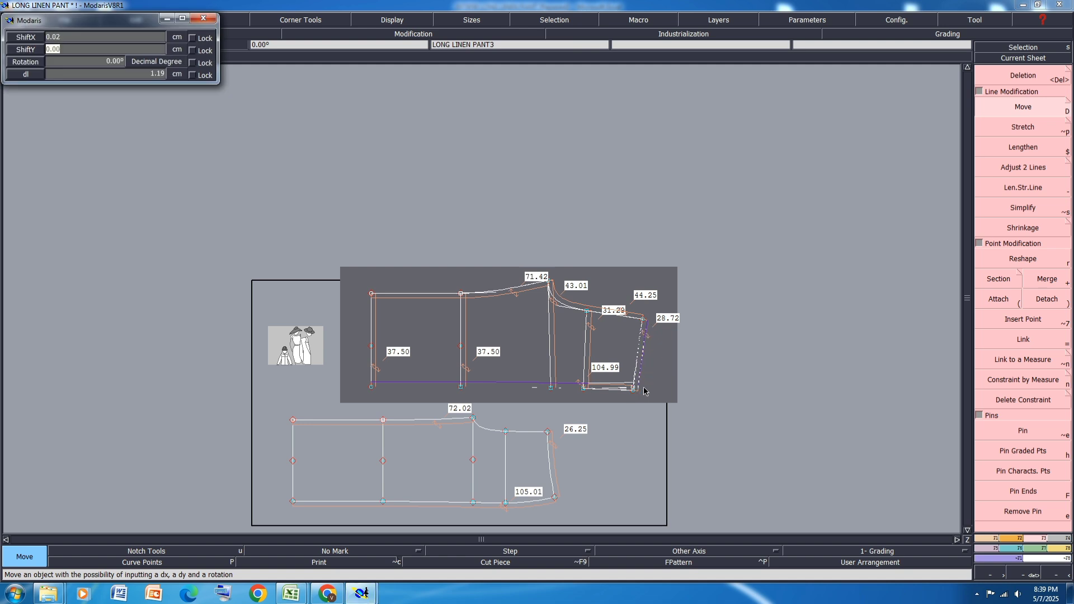
left_click(645, 392)
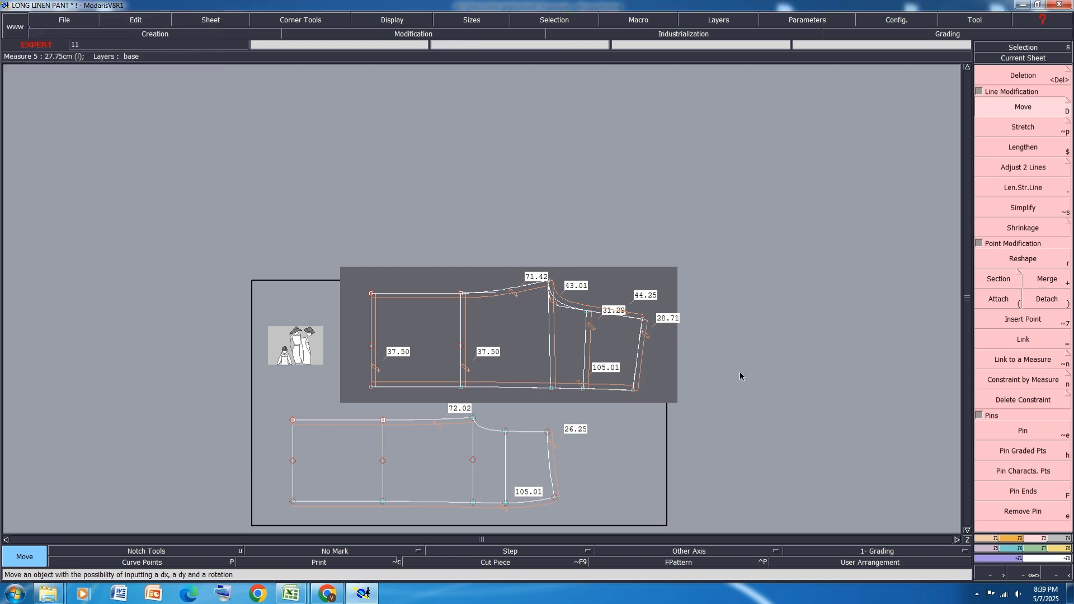
Move the back piece's waist and side seam corner by -0.04 cm in Y.
left_click(634, 393)
type("-.0")
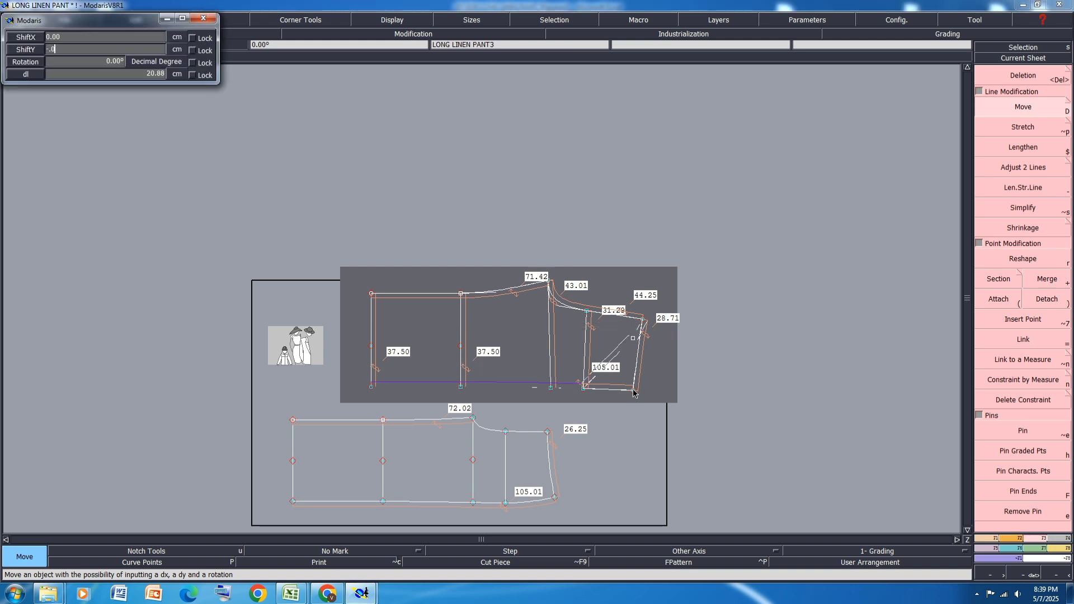
type("4")
key("Return")
left_click(633, 391)
Try mirroring the back waist line about a symmetry axis along the centre back seam, and undo both the mirror and the axis.
scroll(615, 374, "up", 1)
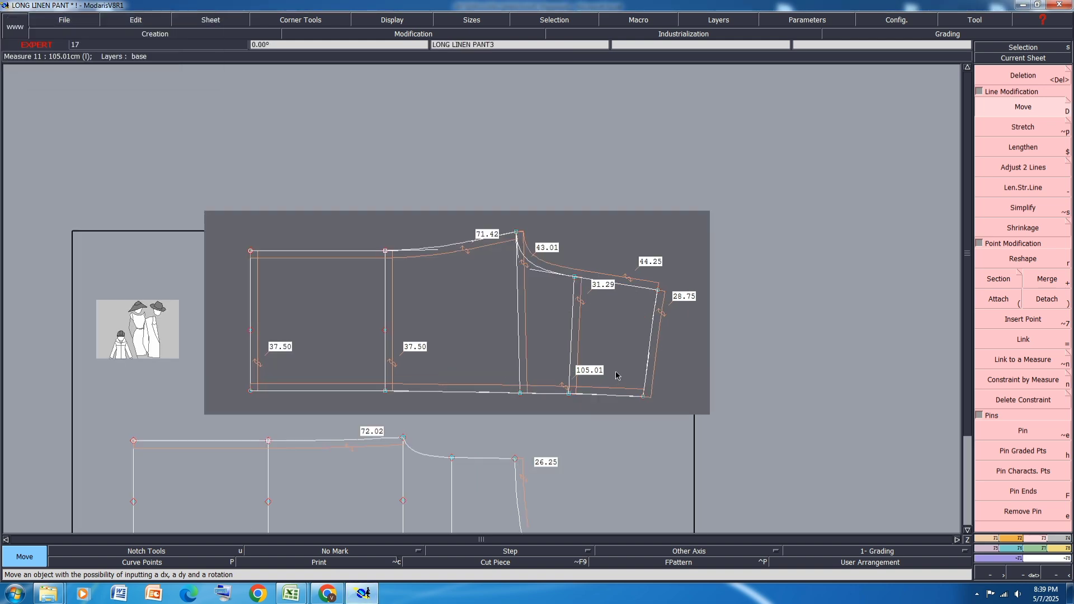
scroll(635, 309, "up", 2)
scroll(666, 221, "down", 2)
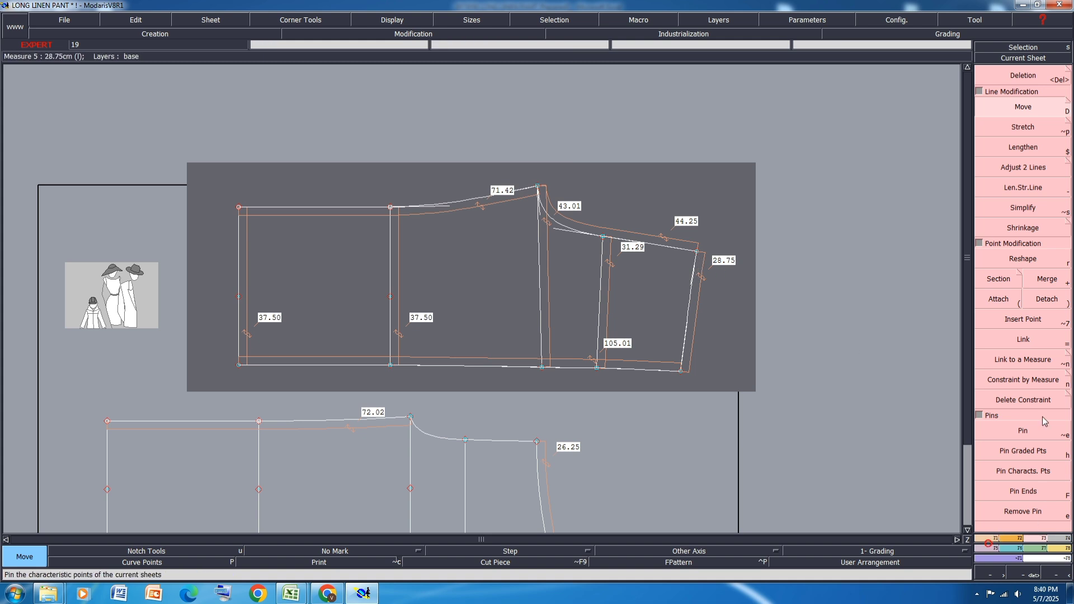
left_click(990, 540)
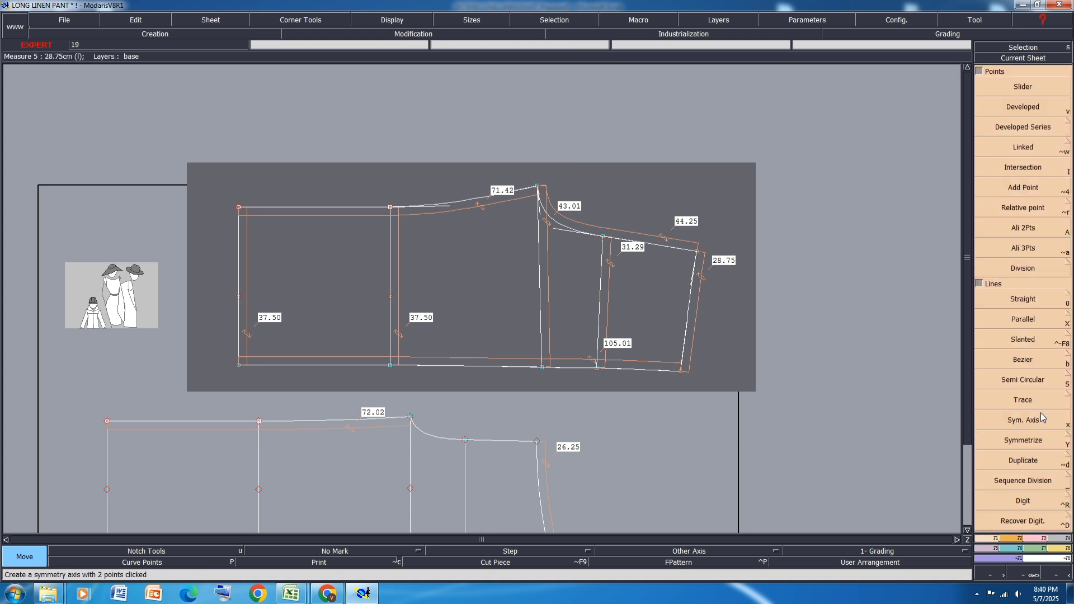
left_click(1040, 421)
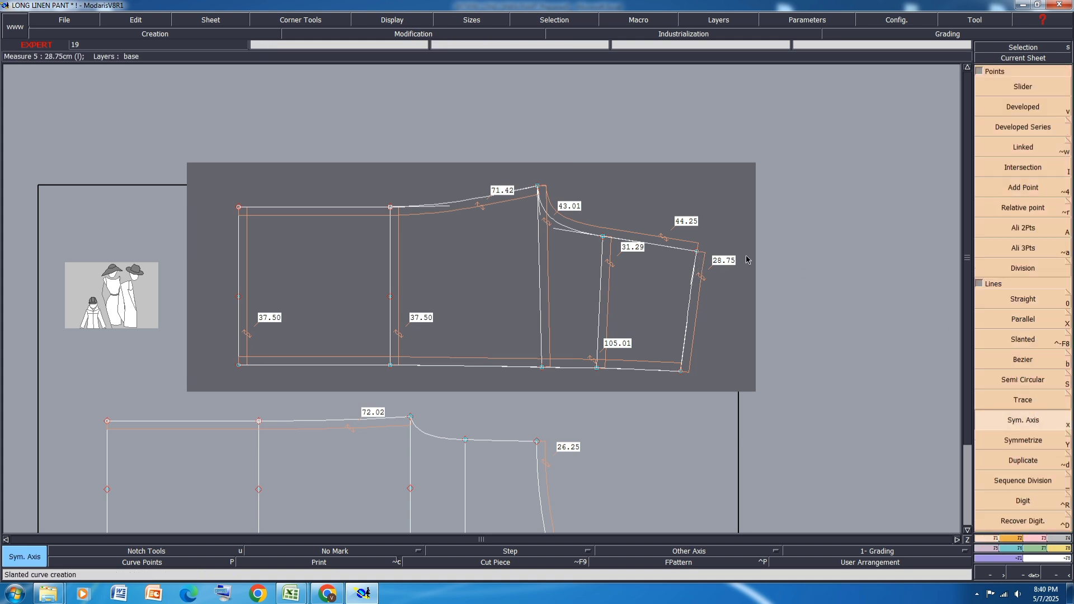
left_click(671, 247)
left_click(1020, 441)
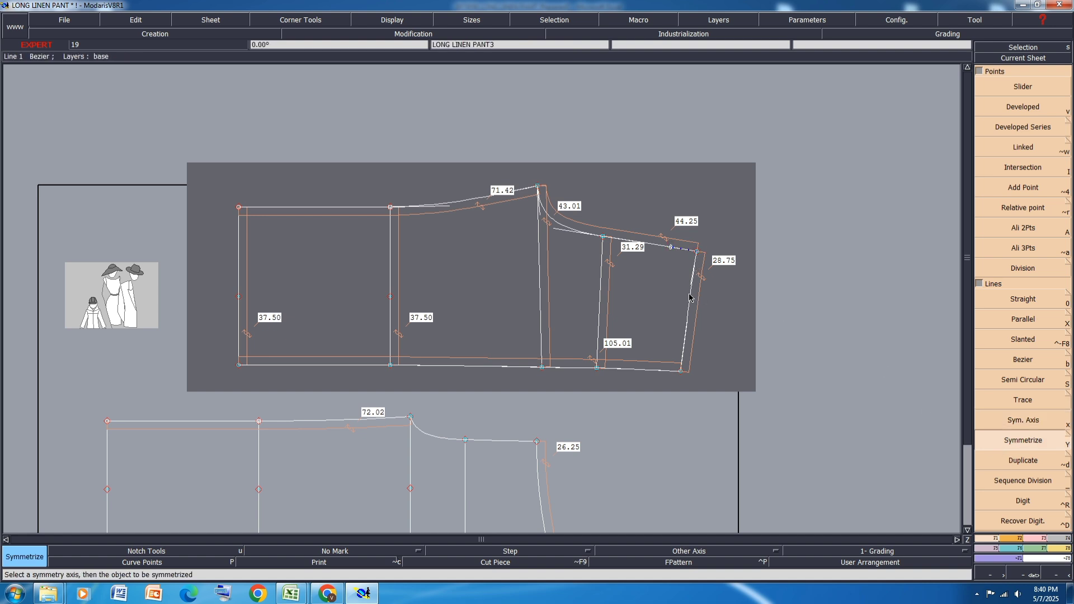
left_click(690, 295)
key("ctrl+z")
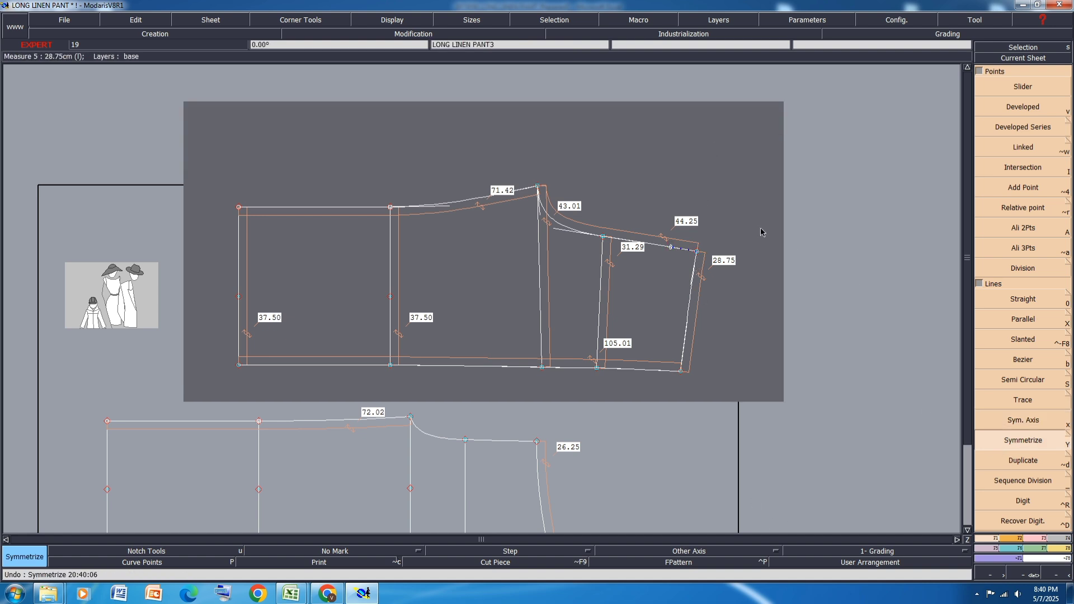
key("ctrl+z")
Try mirroring the front waist line about a symmetry axis along the centre front seam, and undo both the mirror and the axis.
scroll(716, 184, "down", 1)
left_click(613, 316)
scroll(613, 310, "up", 3)
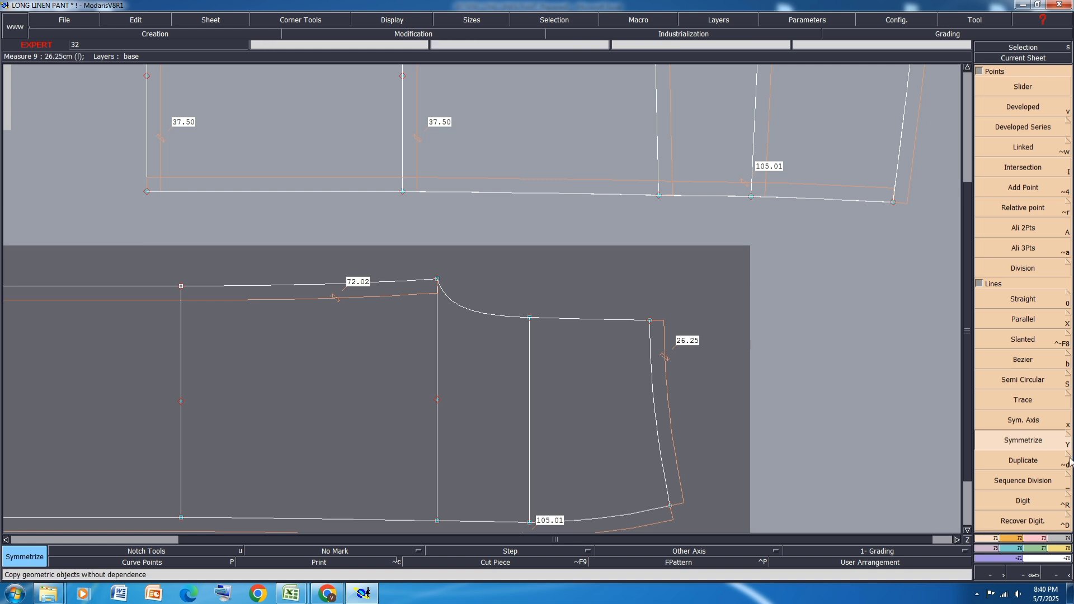
key("x")
left_click(650, 321)
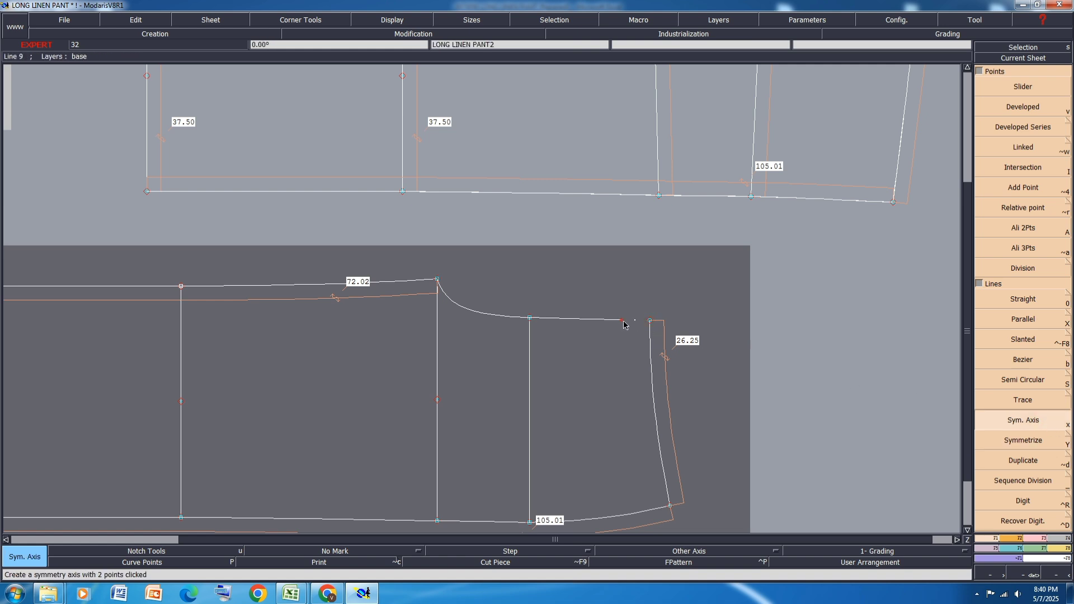
key("shift+y")
left_click(651, 356)
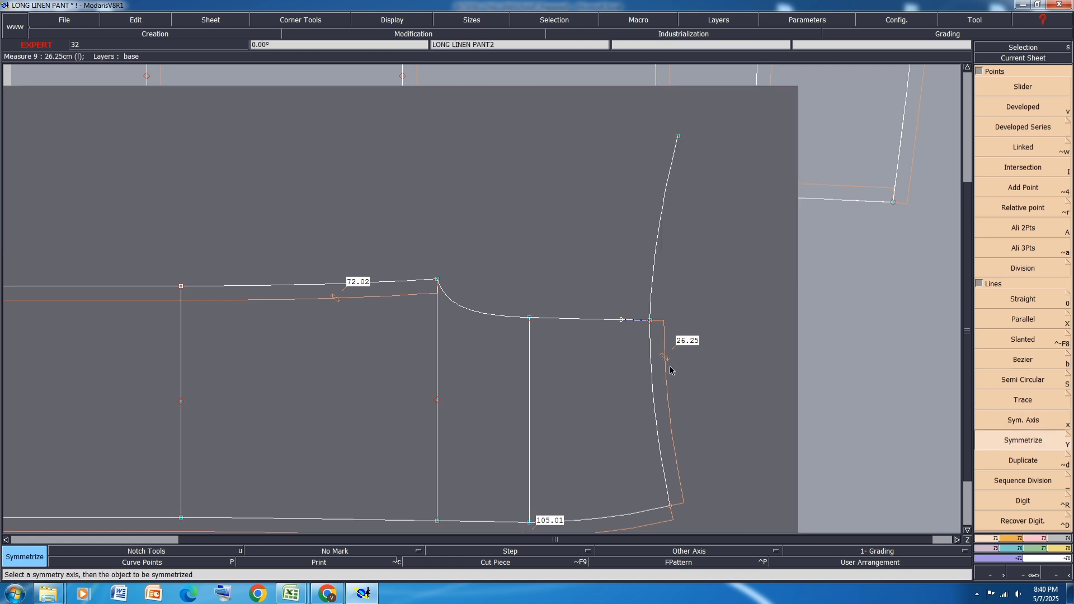
key("ctrl+z")
key("ctrl+z")
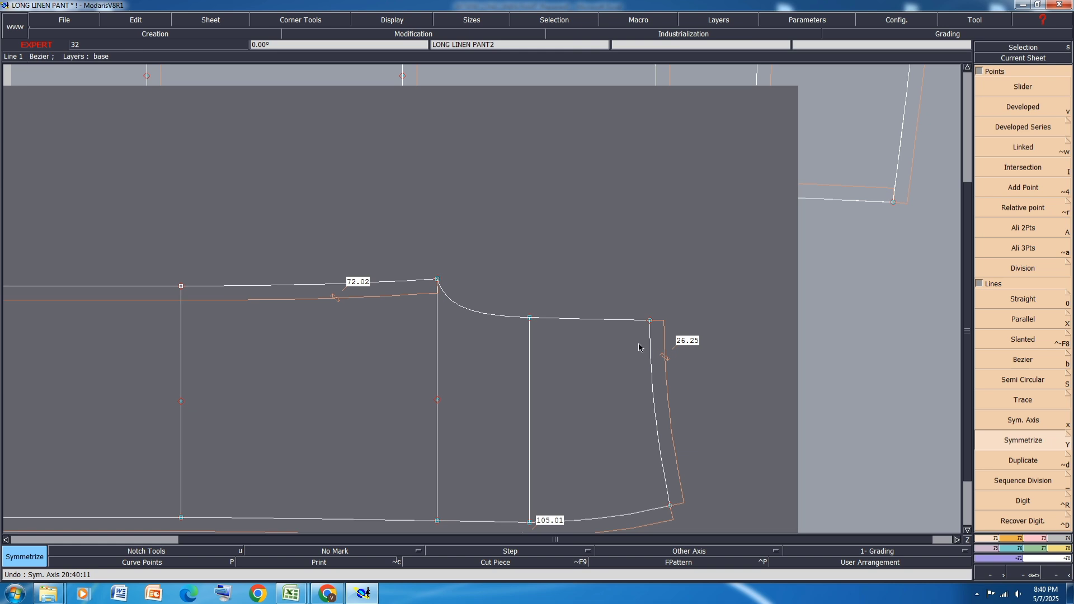
Save the model with all pieces in view, continuing past the detected anomalies.
key("j")
key("ctrl+s")
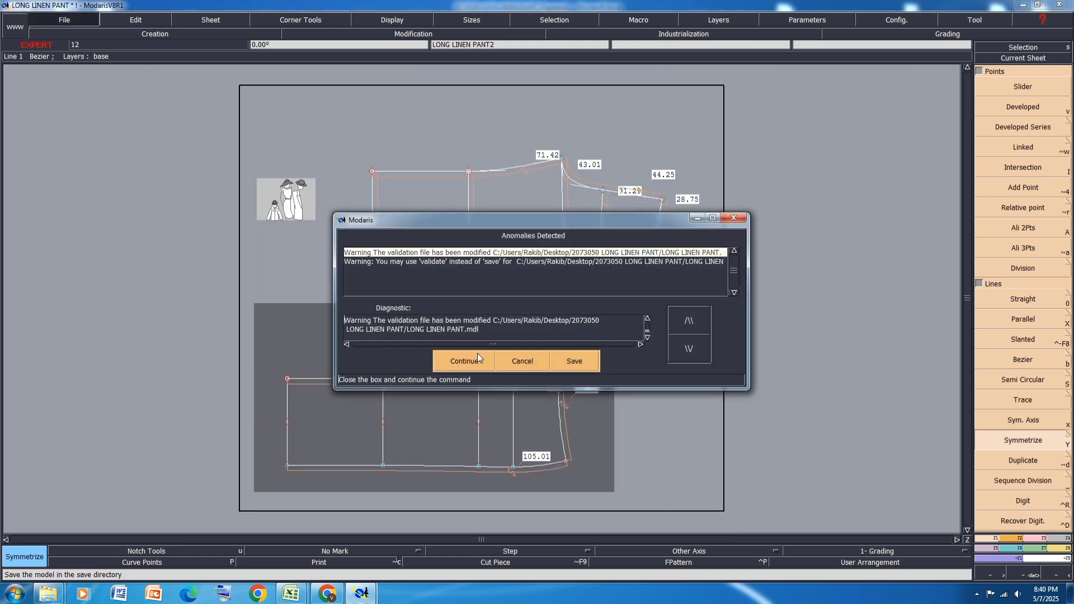
left_click(478, 353)
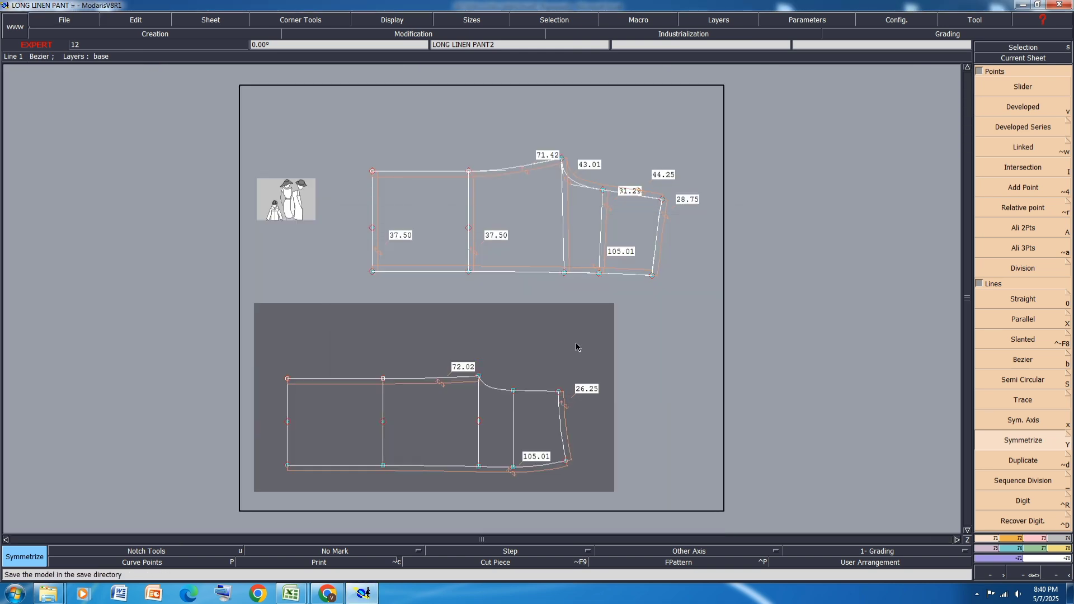
Delete all the dynamic length measures from the back piece.
scroll(636, 204, "up", 3)
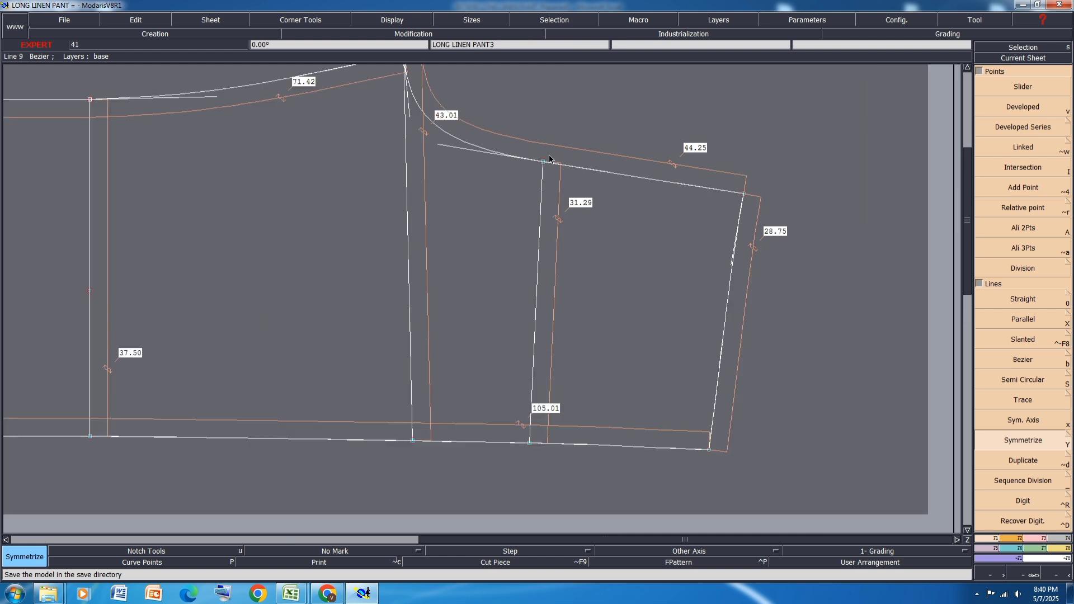
scroll(610, 229, "down", 3)
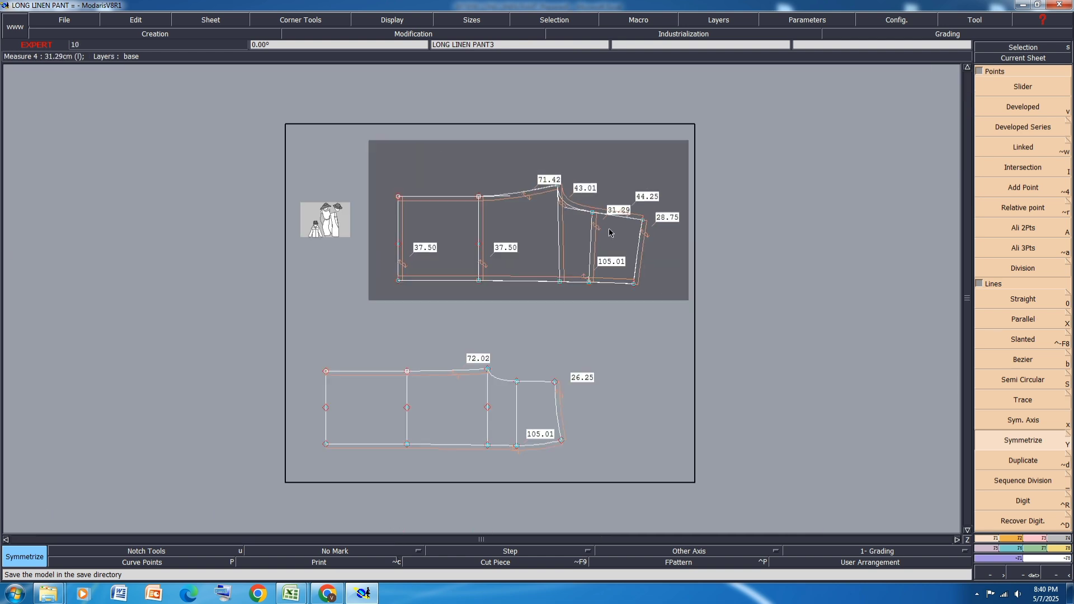
key("Delete")
left_click(537, 275)
left_click(403, 262)
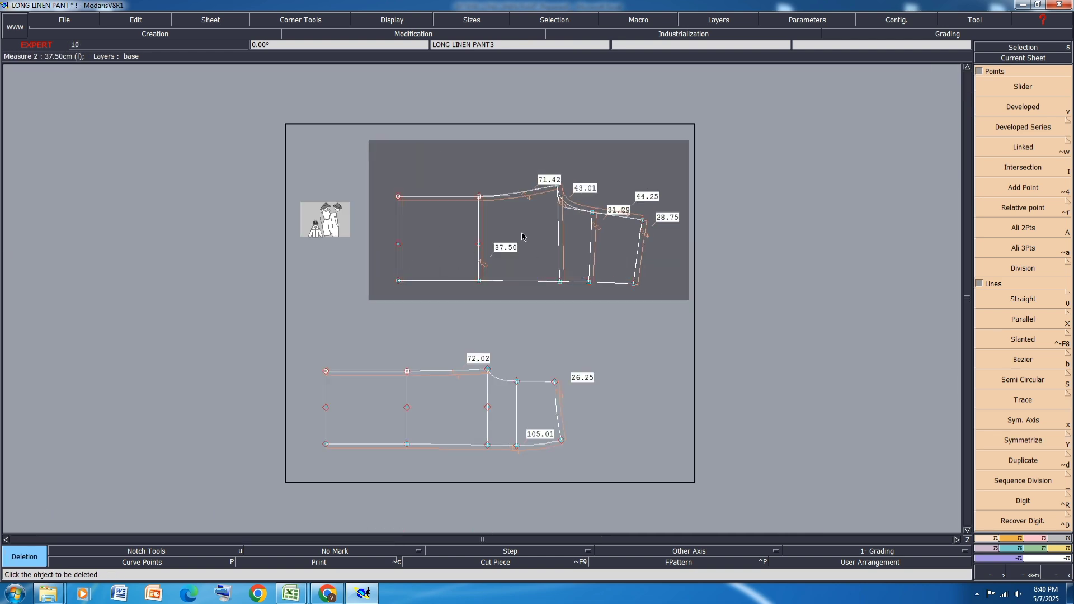
left_click(487, 255)
left_click(502, 203)
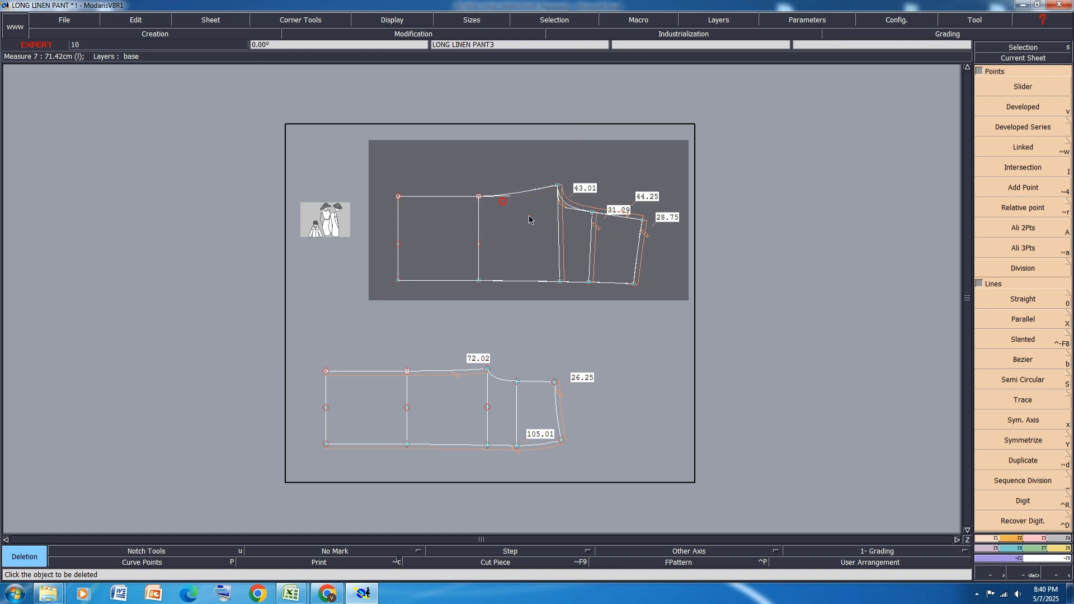
left_click(564, 237)
left_click(597, 241)
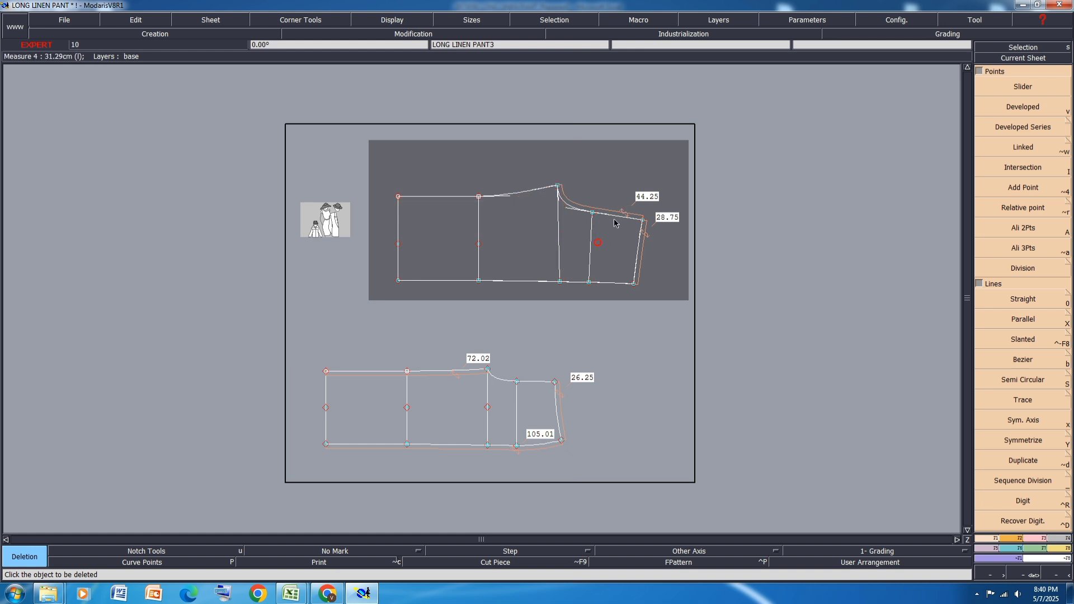
left_click(618, 218)
left_click(646, 239)
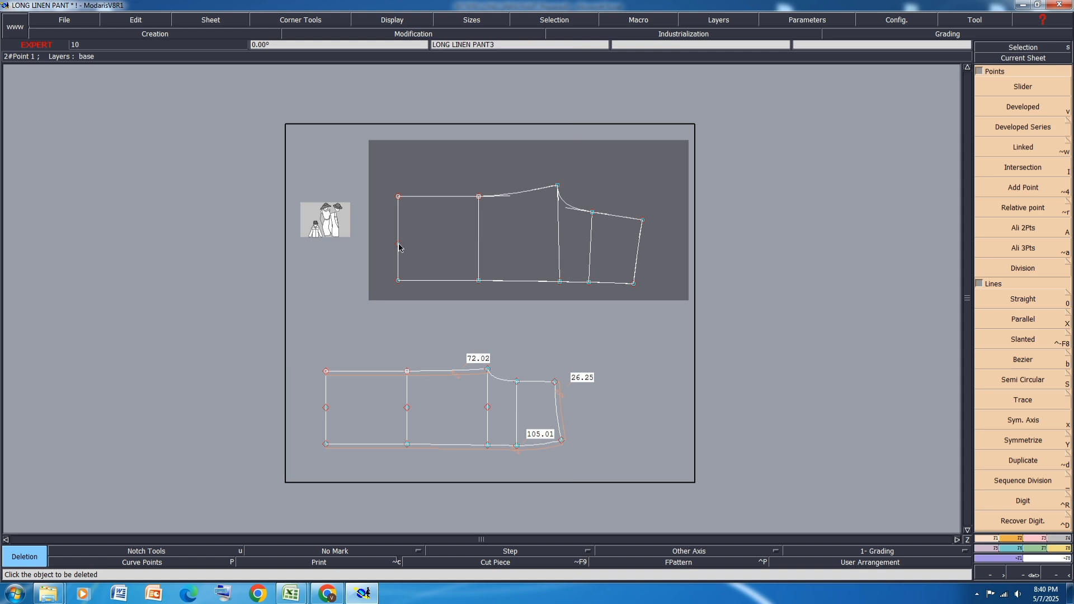
Replace the midpoints on the back piece's hem and knee lines by dividing each line into 2 equal parts.
left_click(1020, 482)
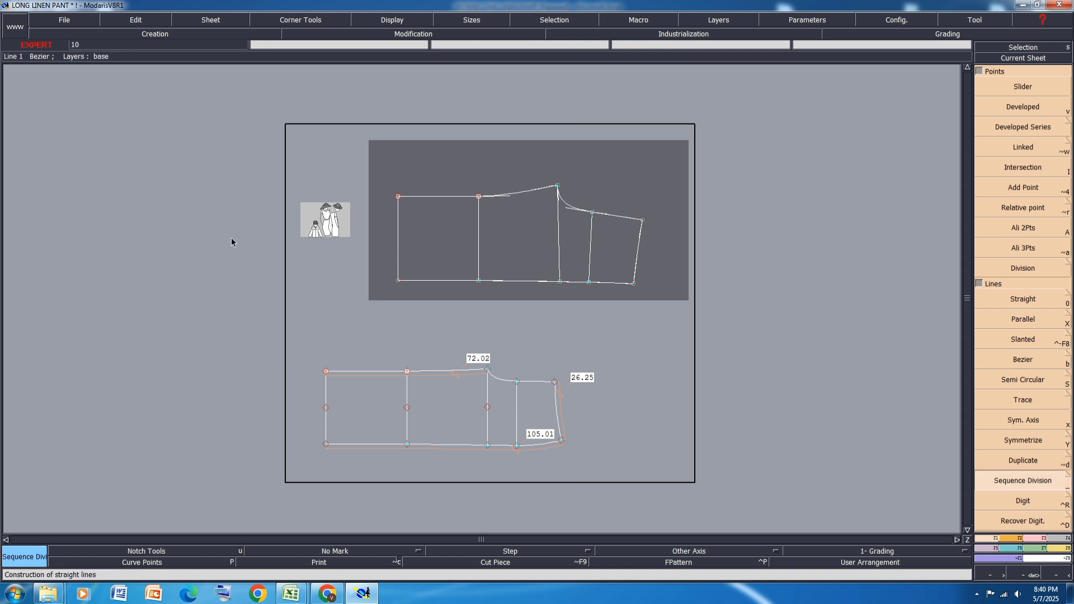
left_click(399, 280)
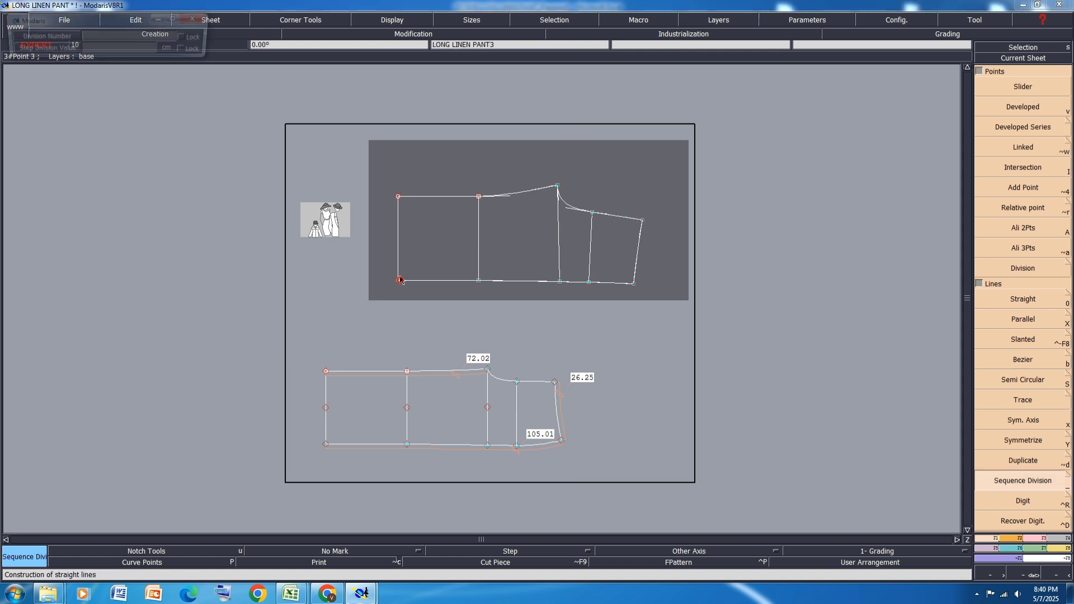
type("2")
key("Return")
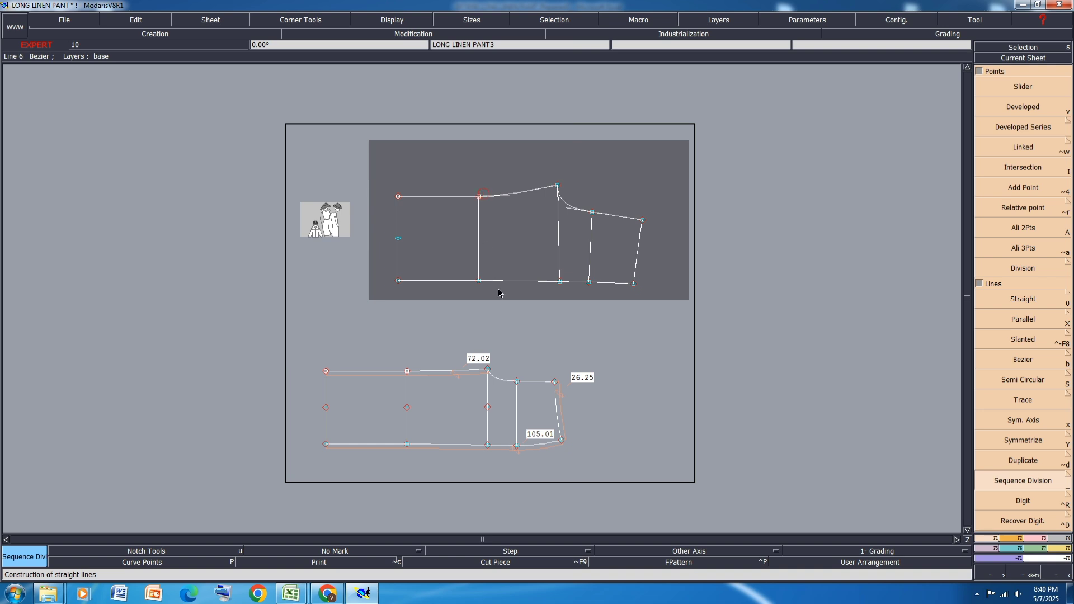
left_click(478, 197)
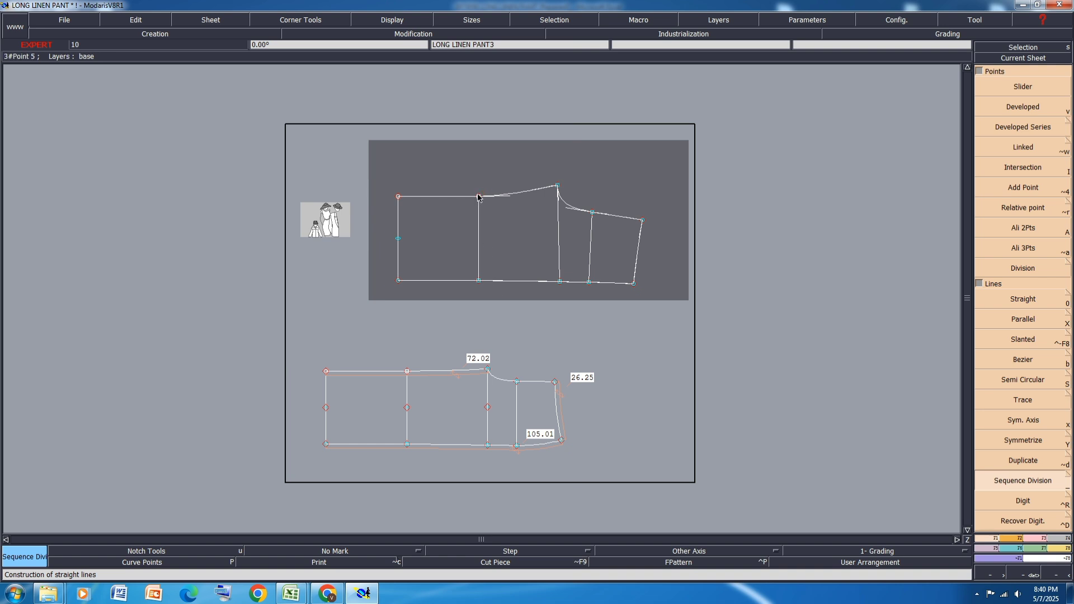
left_click(478, 281)
key("Return")
Replace the midpoints on the front piece's hem, knee and crotch lines by dividing each line into 2 equal parts.
key("Delete")
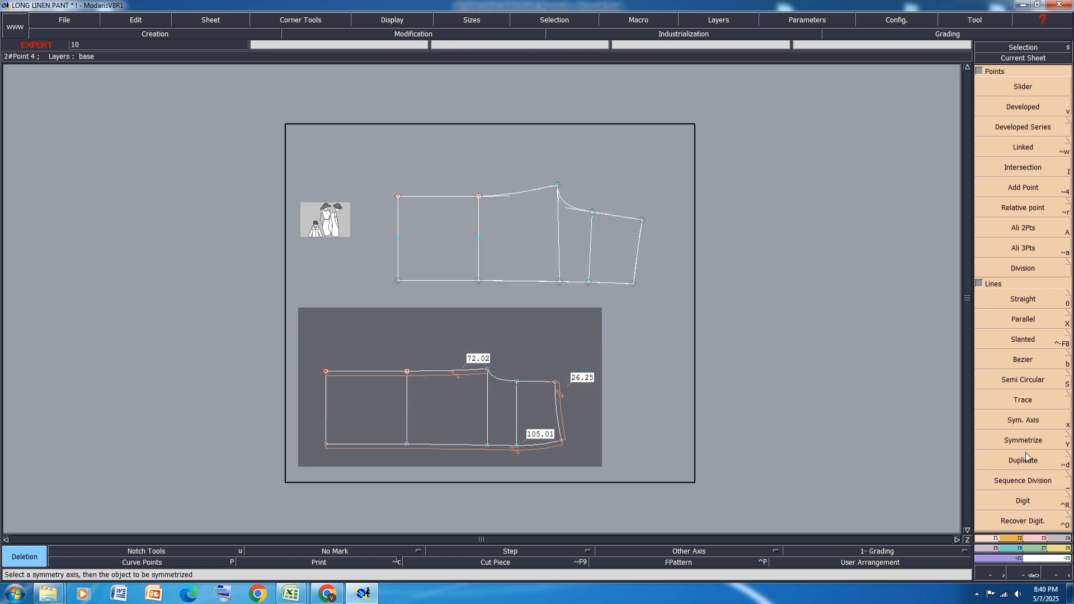
left_click(1031, 483)
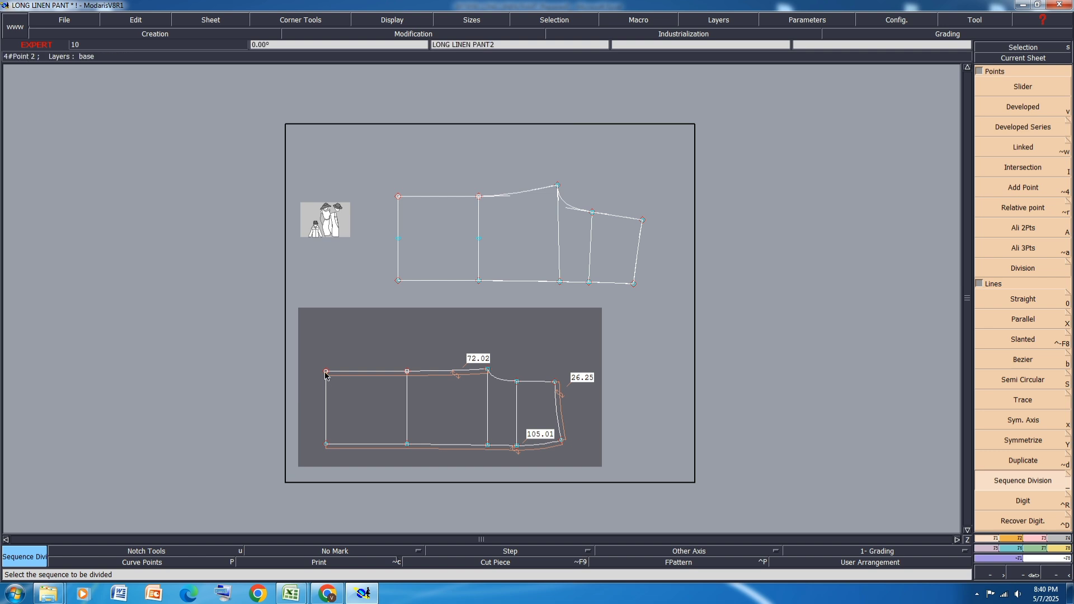
key("Return")
left_click(408, 445)
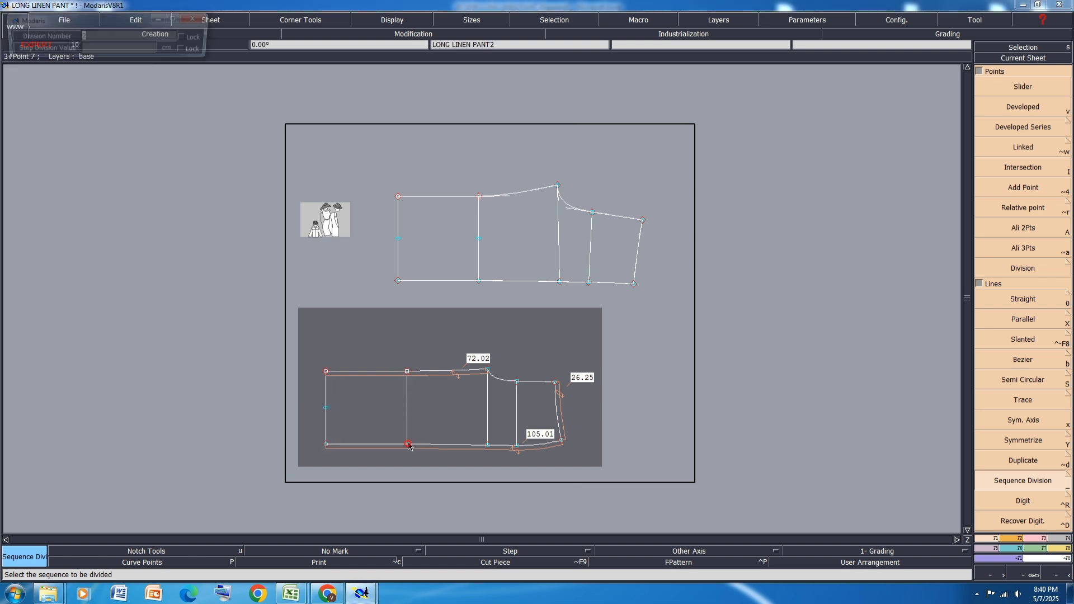
key("Return")
left_click(487, 370)
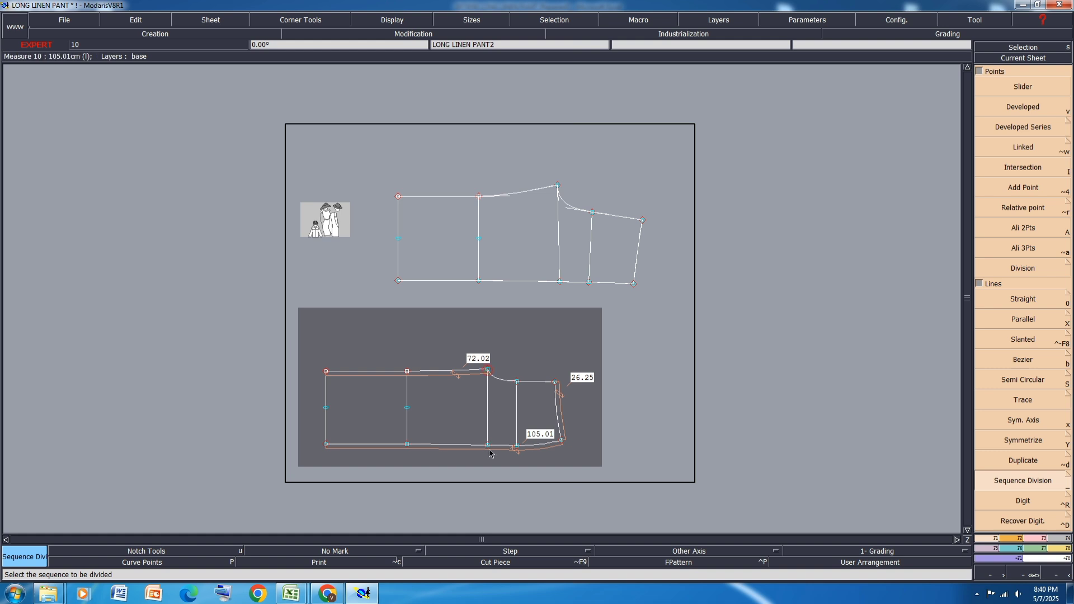
left_click(488, 445)
key("Return")
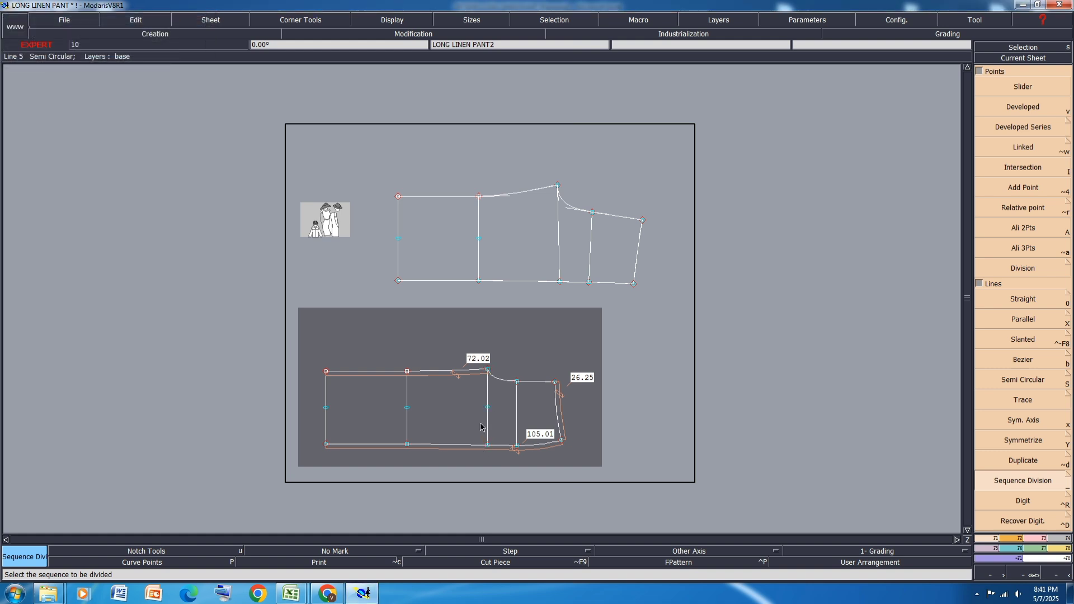
Insert the division midpoints into their hem, knee and crotch lines on the front and back pieces.
left_click(1037, 538)
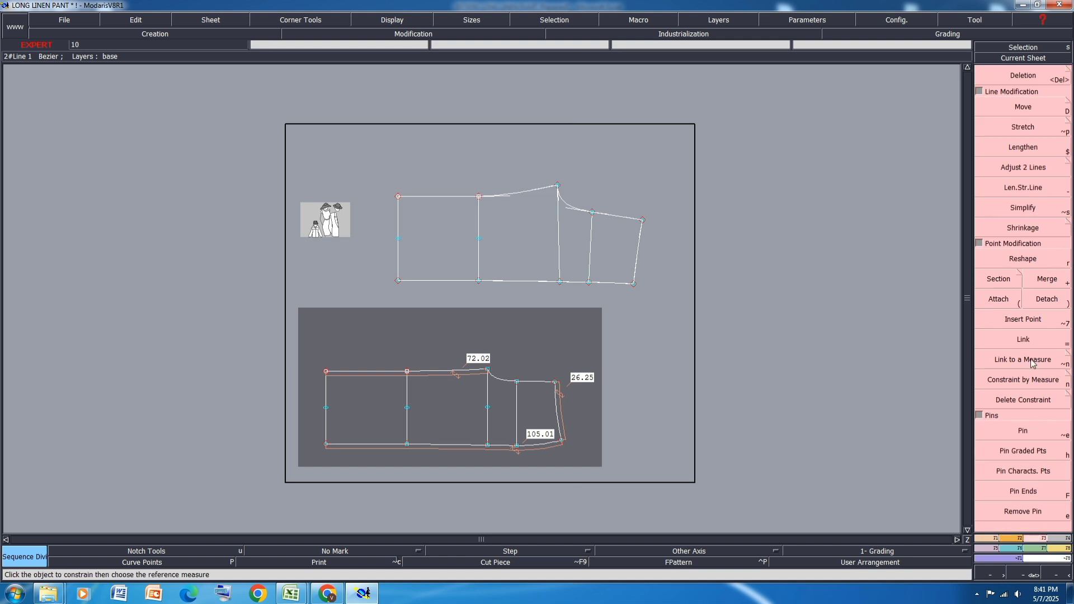
left_click(1023, 320)
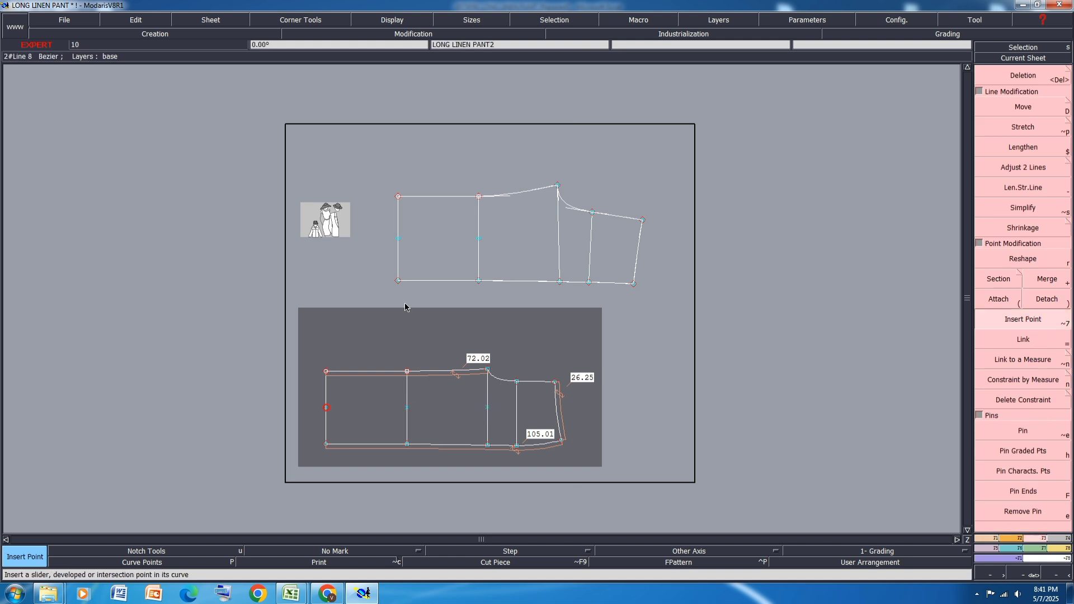
left_click(450, 238)
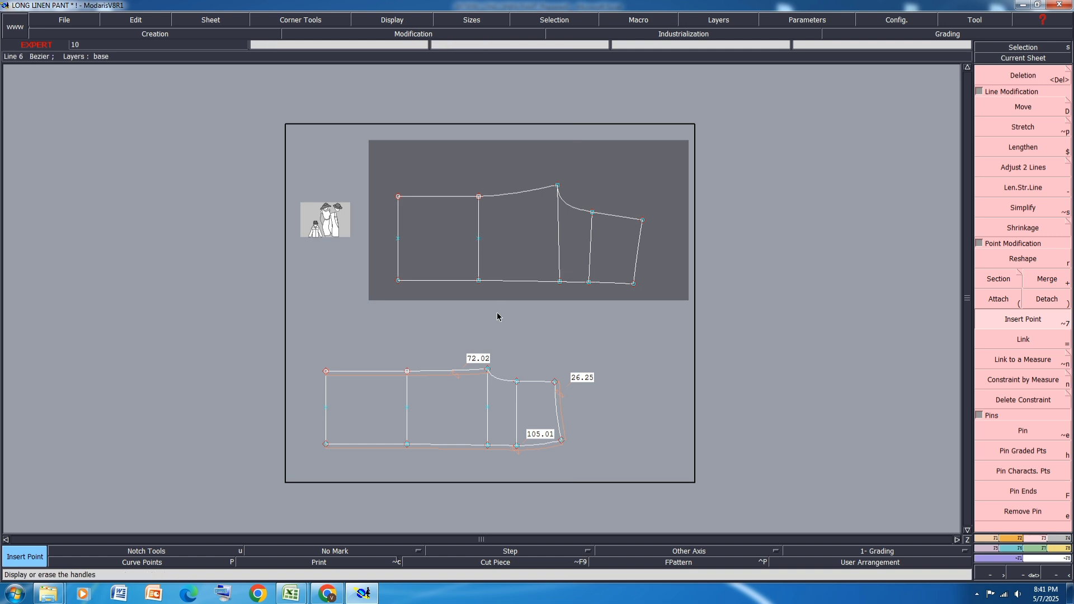
Delete the inseam, side seam and waist length measures from the front piece.
left_click(455, 382)
key("Delete")
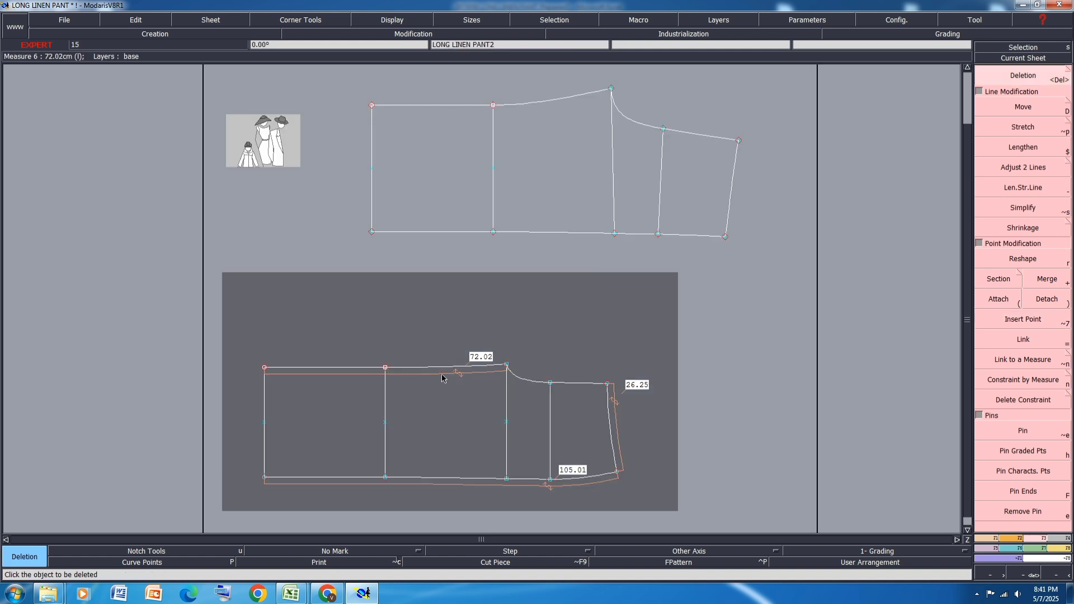
left_click(442, 378)
left_click(444, 489)
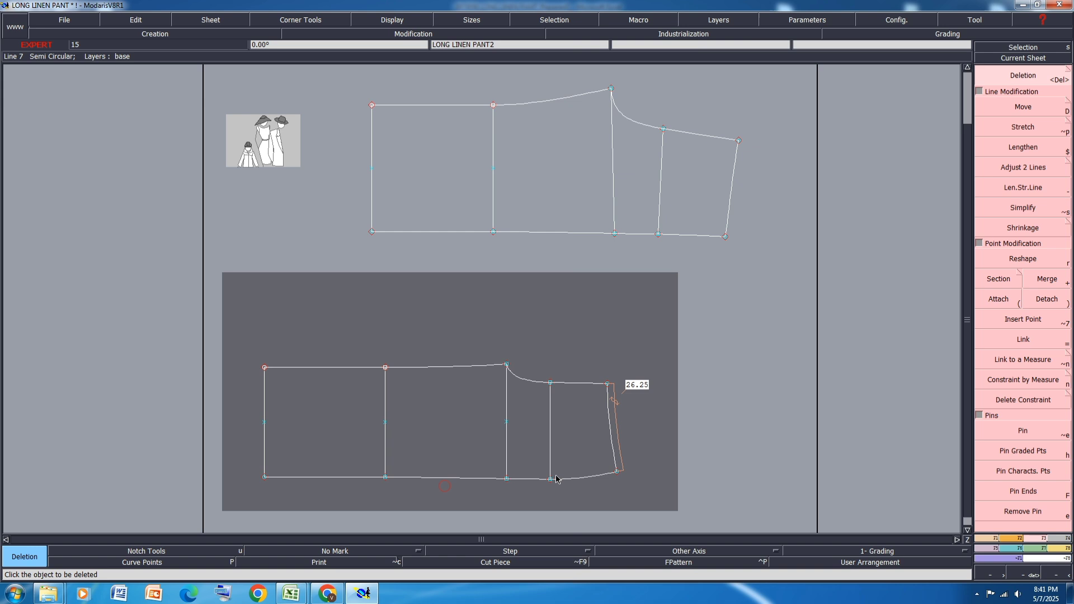
left_click(622, 444)
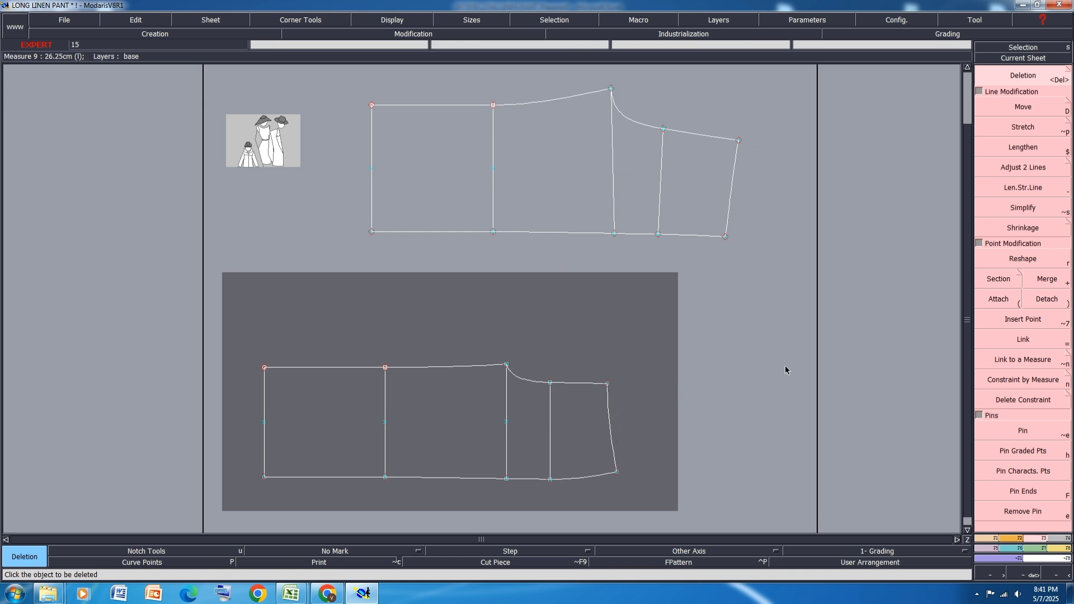
key("7")
key("8")
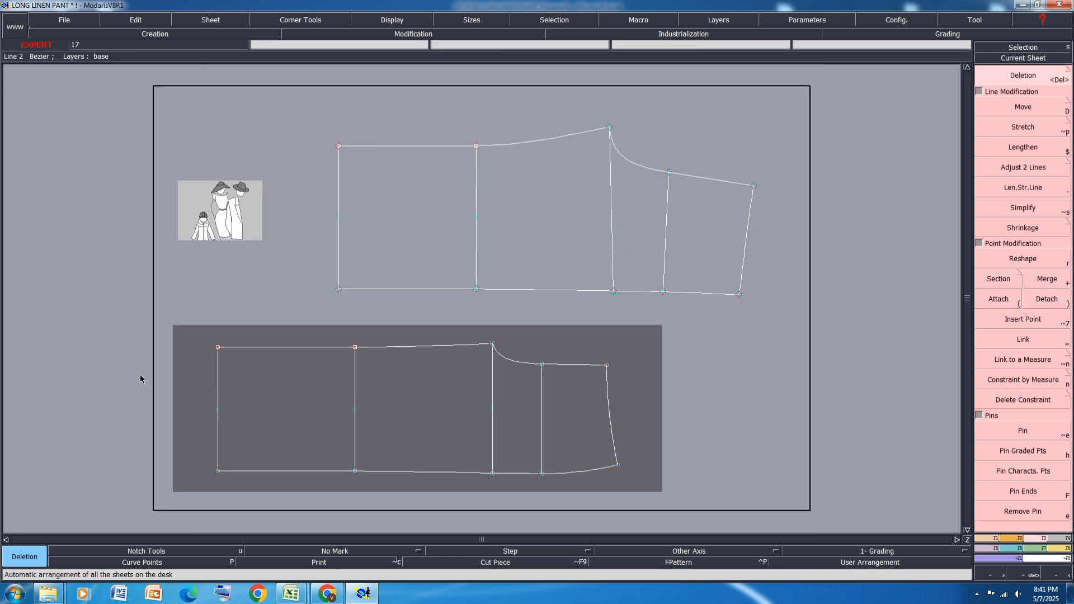
Try to marry the front piece onto the back piece at their hem midpoints, and undo the marriage.
key("F8")
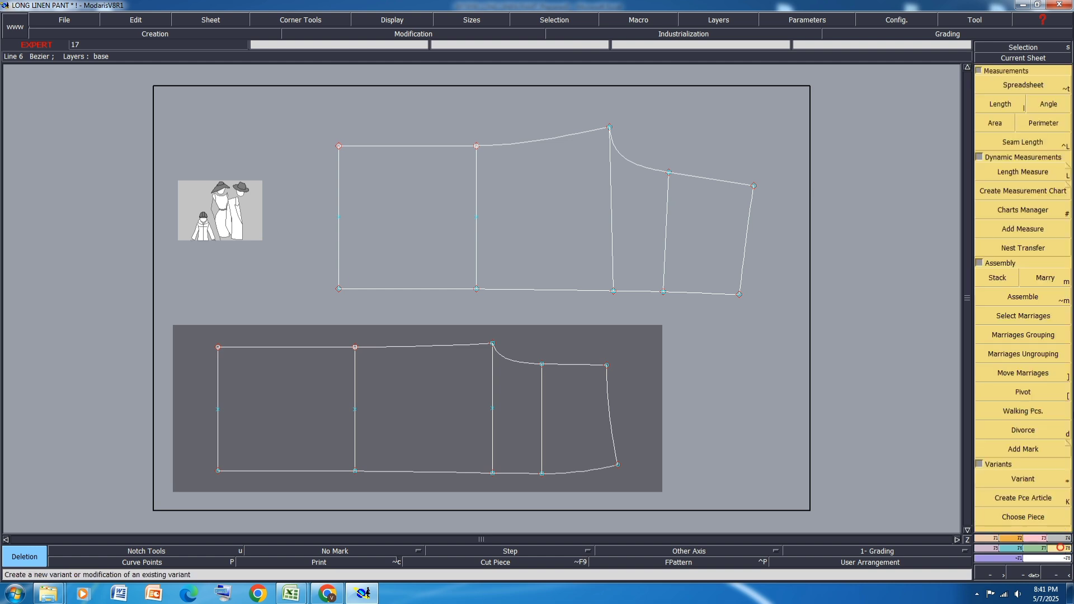
left_click(1045, 277)
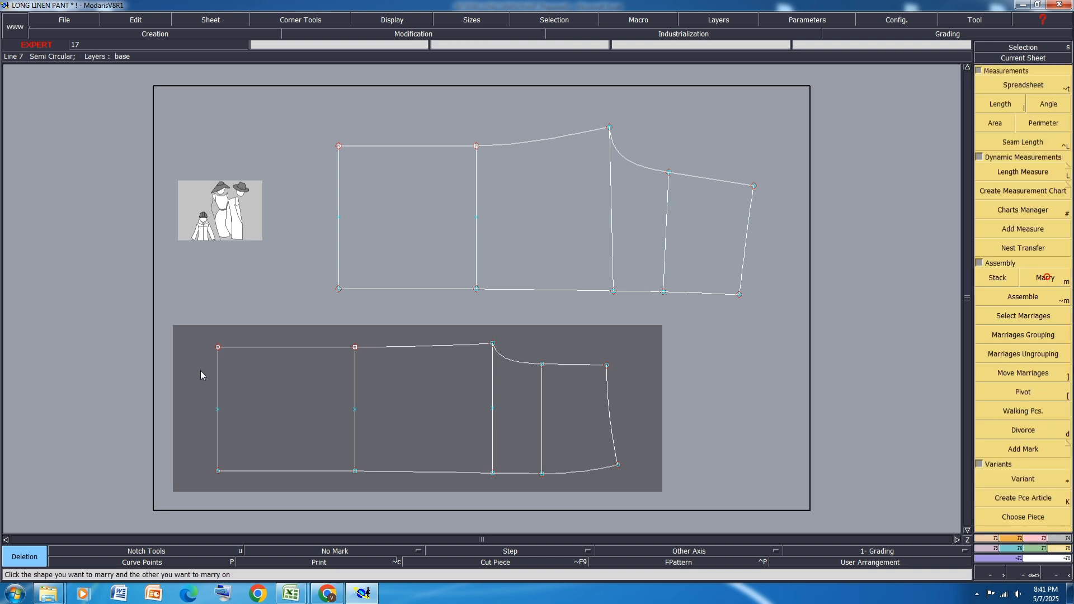
left_click(218, 408)
left_click(339, 219)
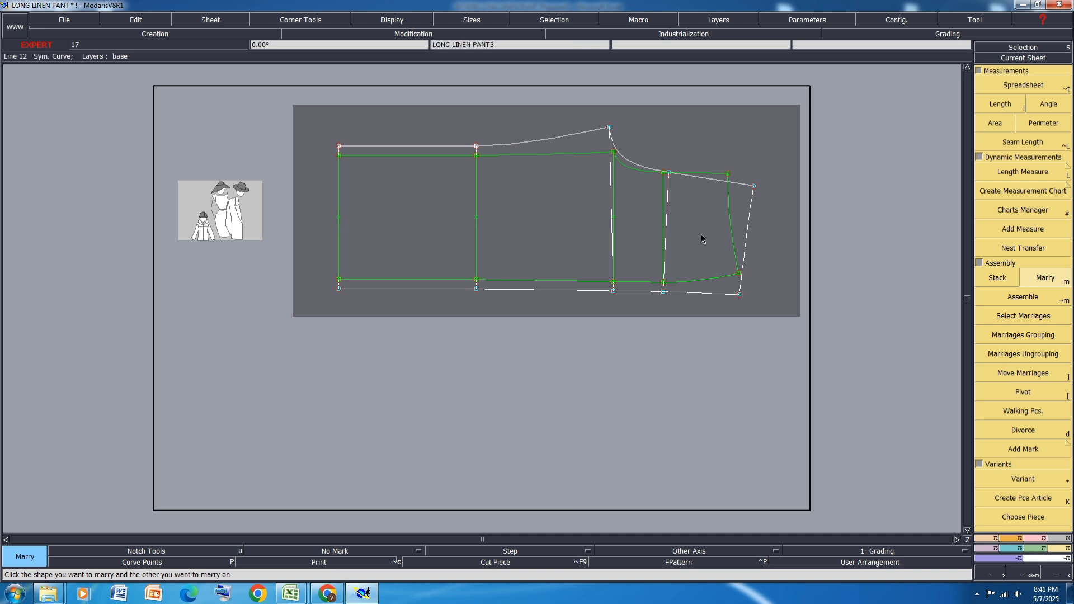
key("ctrl+z")
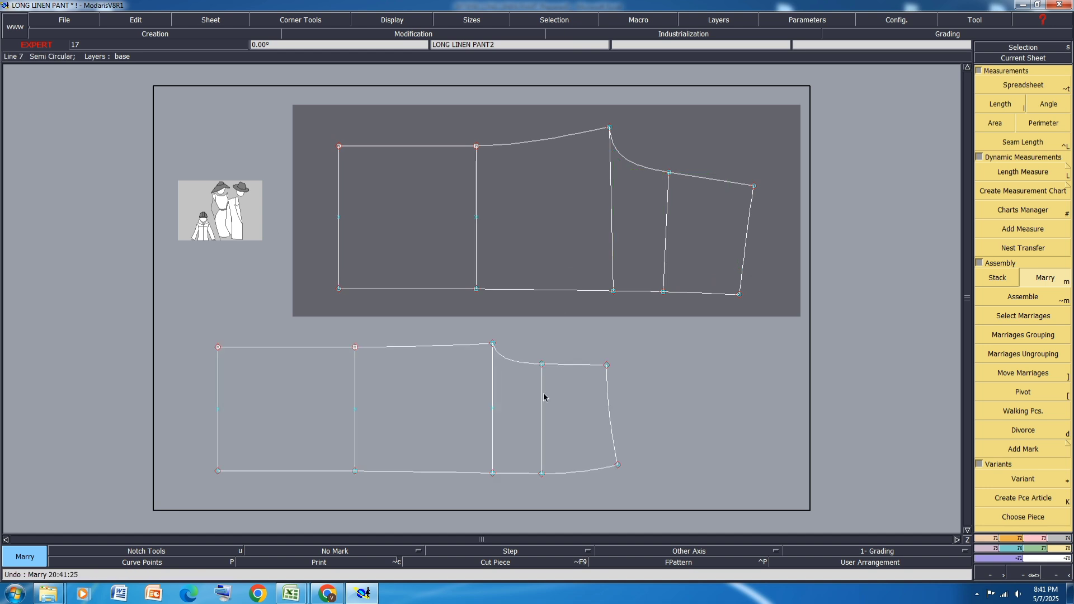
Marry the front piece to the back piece at their crotch points and flip the front so the inseams meet.
left_click(492, 344)
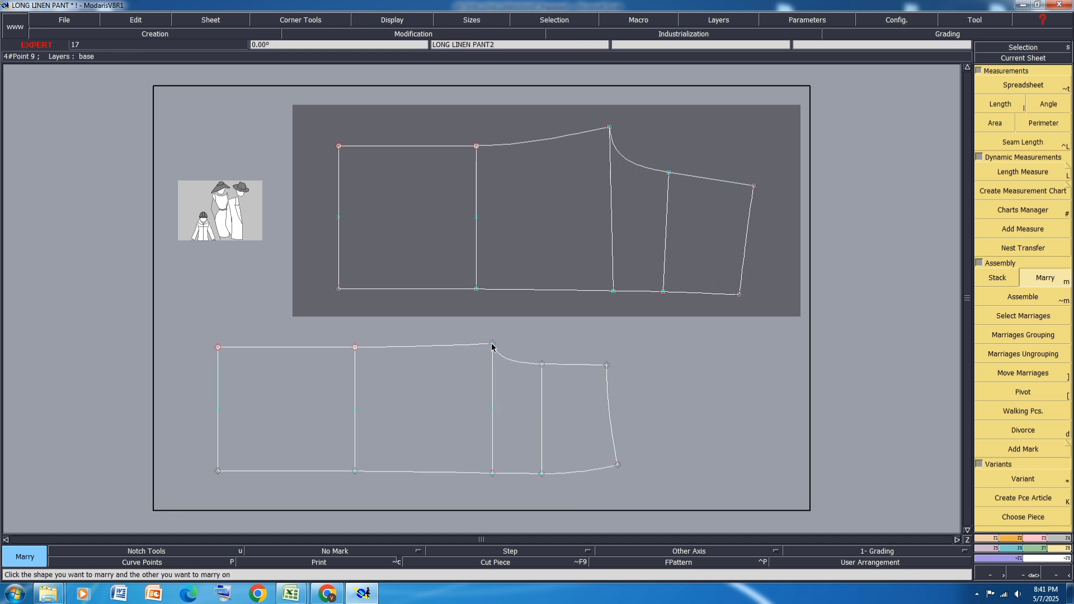
left_click(609, 128)
scroll(551, 220, "down", 2)
scroll(571, 169, "up", 2)
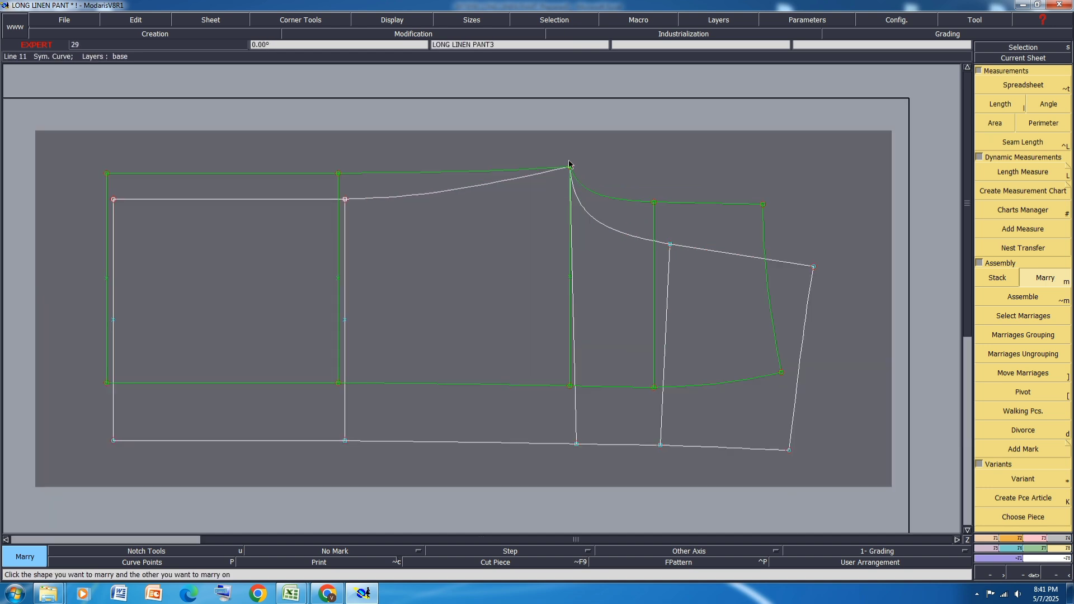
key("]")
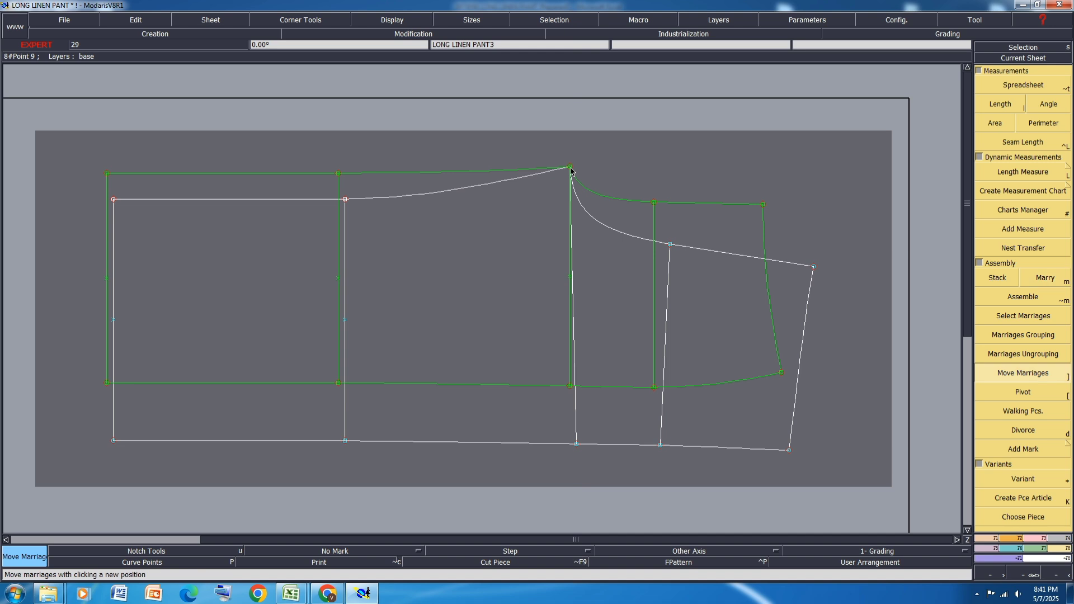
left_click(570, 167)
key("x")
left_click(570, 167)
scroll(508, 164, "up", 2)
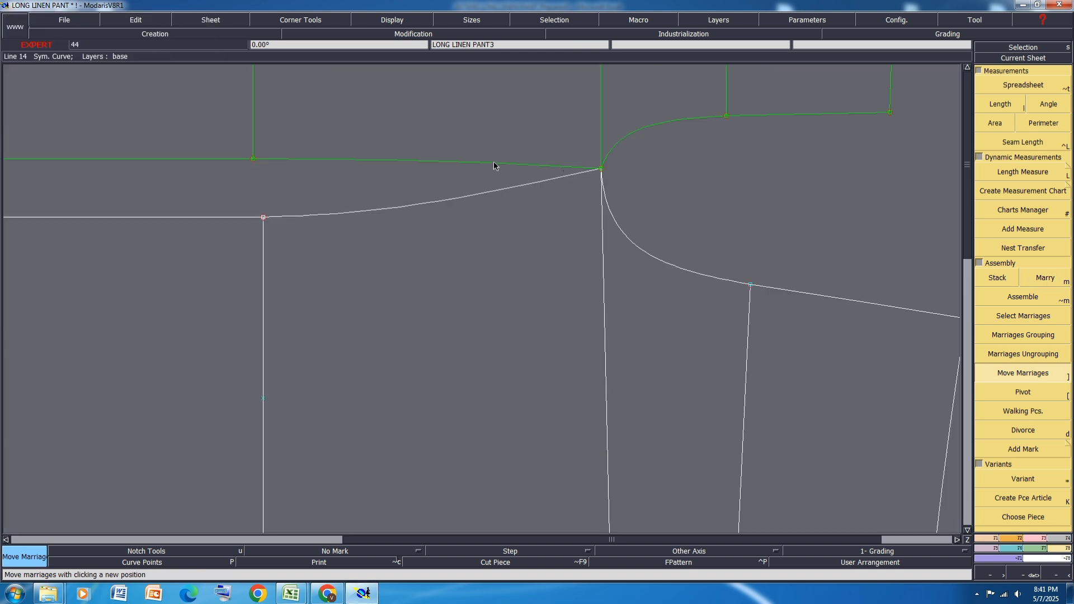
Pivot the married front piece about the crotch point to align its inseam with the back's, and inspect the crotch junction.
key("[")
left_click(494, 163)
left_click(499, 191)
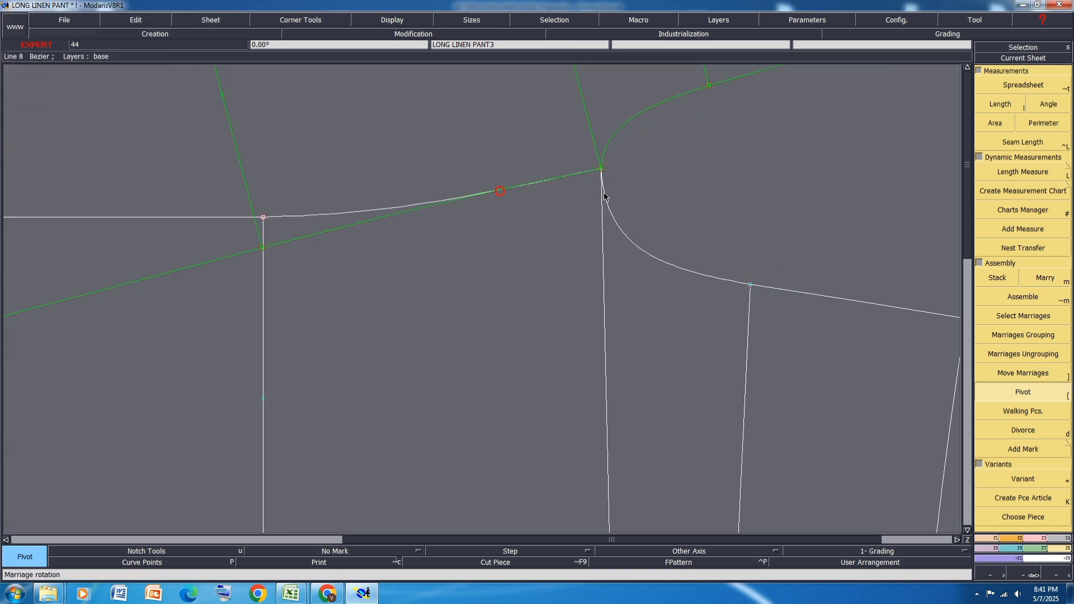
scroll(607, 161, "up", 3)
scroll(548, 182, "down", 3)
scroll(487, 257, "down", 1)
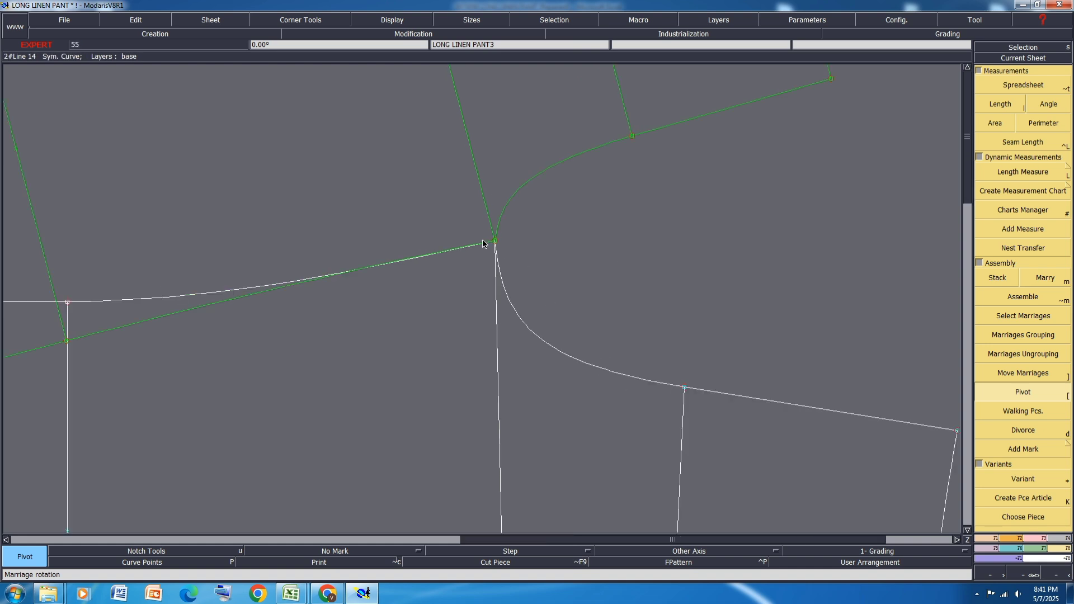
scroll(483, 240, "up", 6)
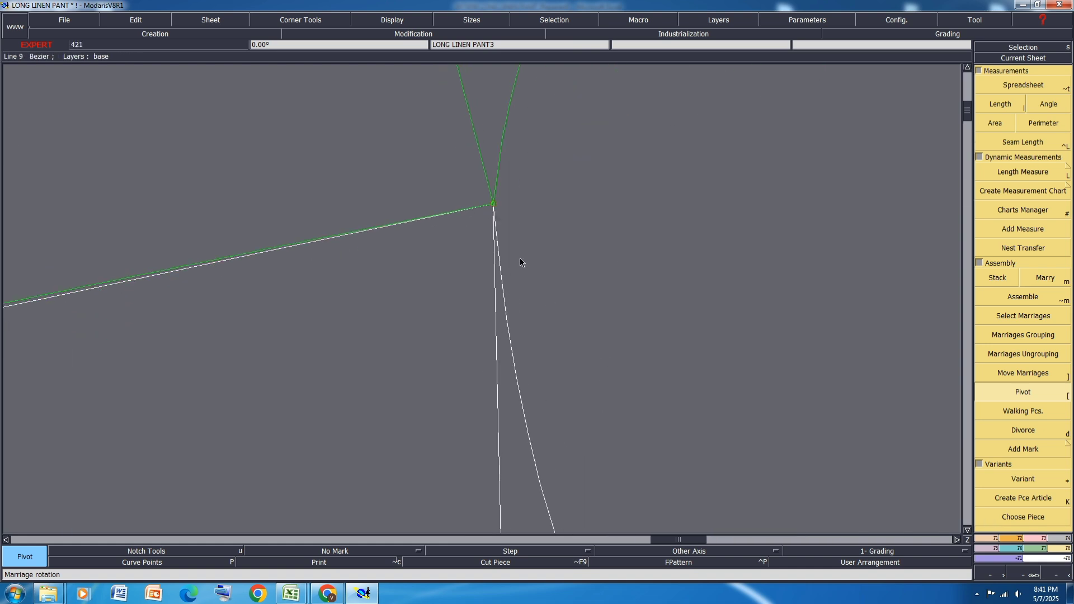
scroll(529, 275, "down", 4)
scroll(563, 296, "down", 3)
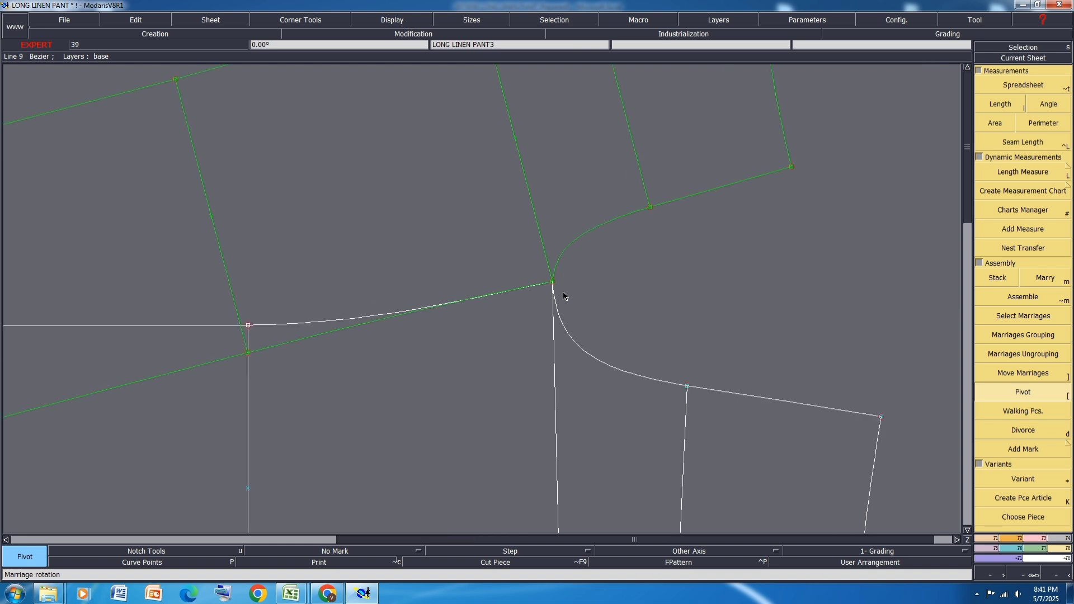
scroll(621, 235, "up", 3)
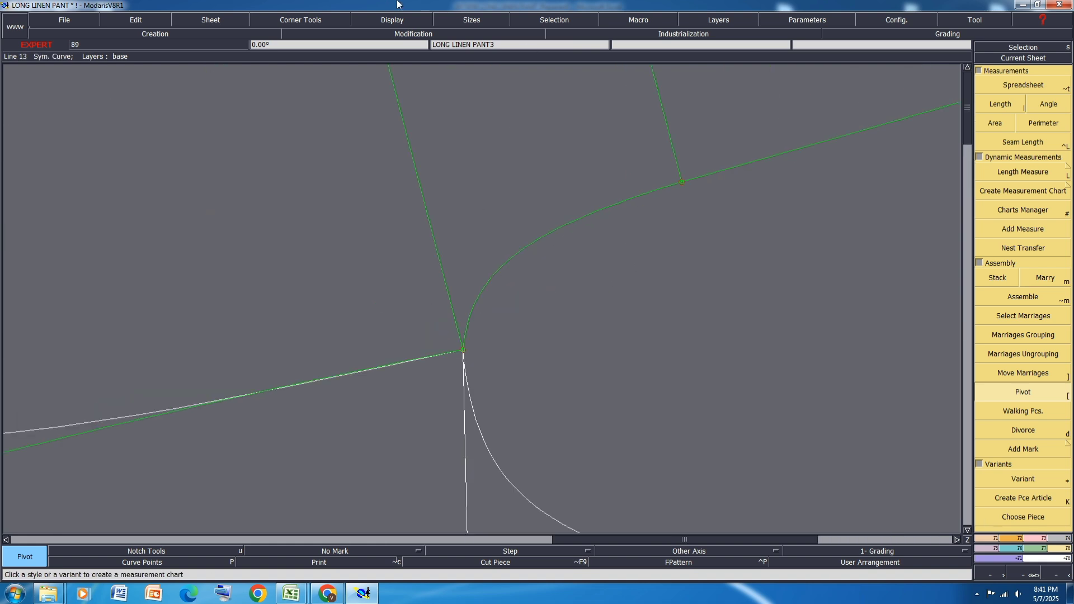
Display the curve handles and reshape the front and back crotch curves into one smooth line through the inseam junction.
left_click(410, 21)
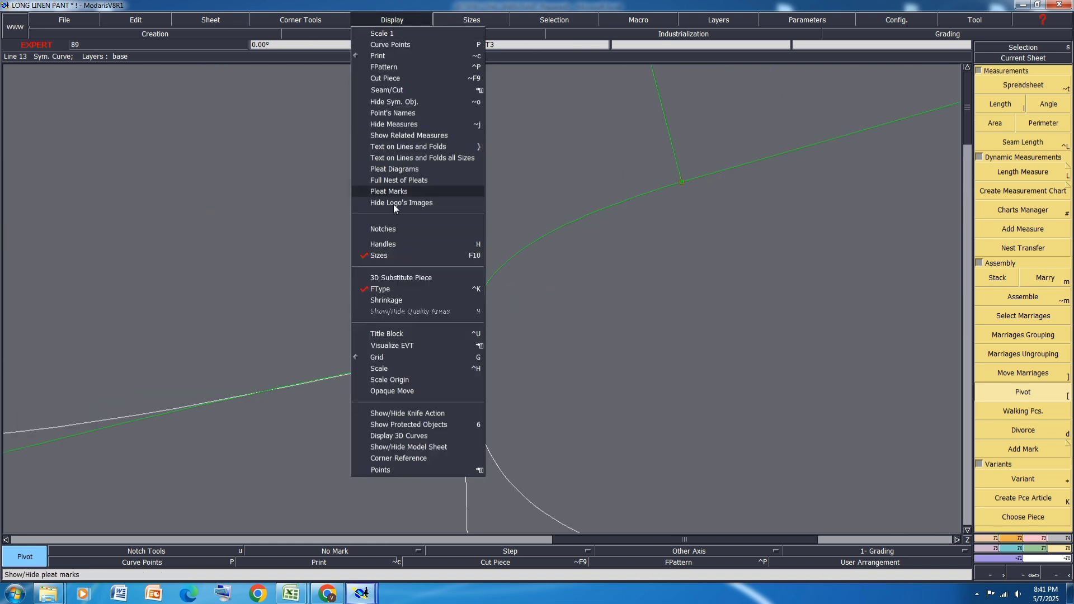
left_click(386, 244)
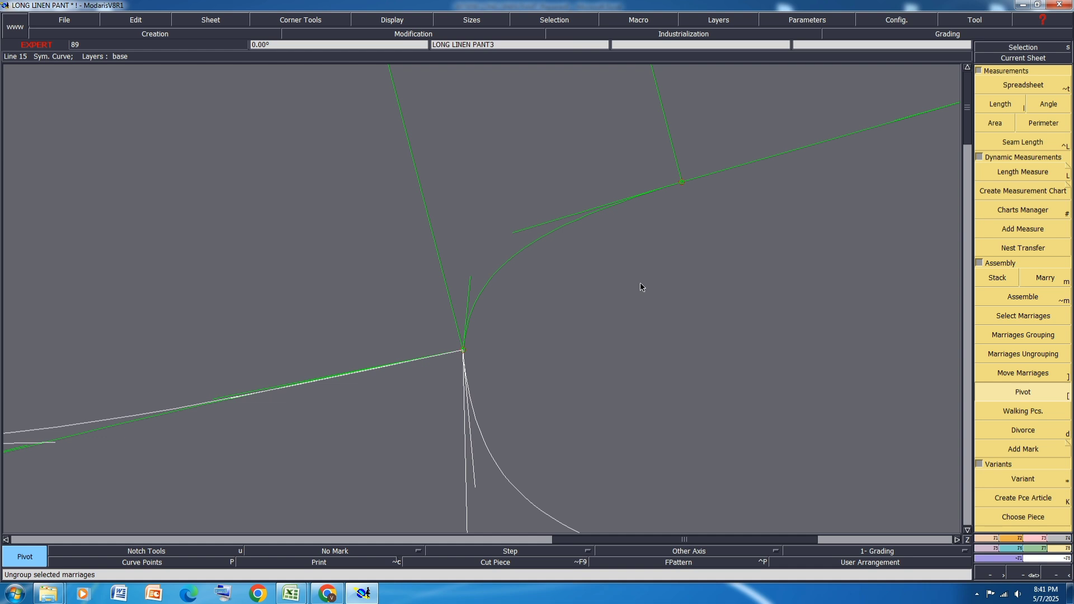
key("r")
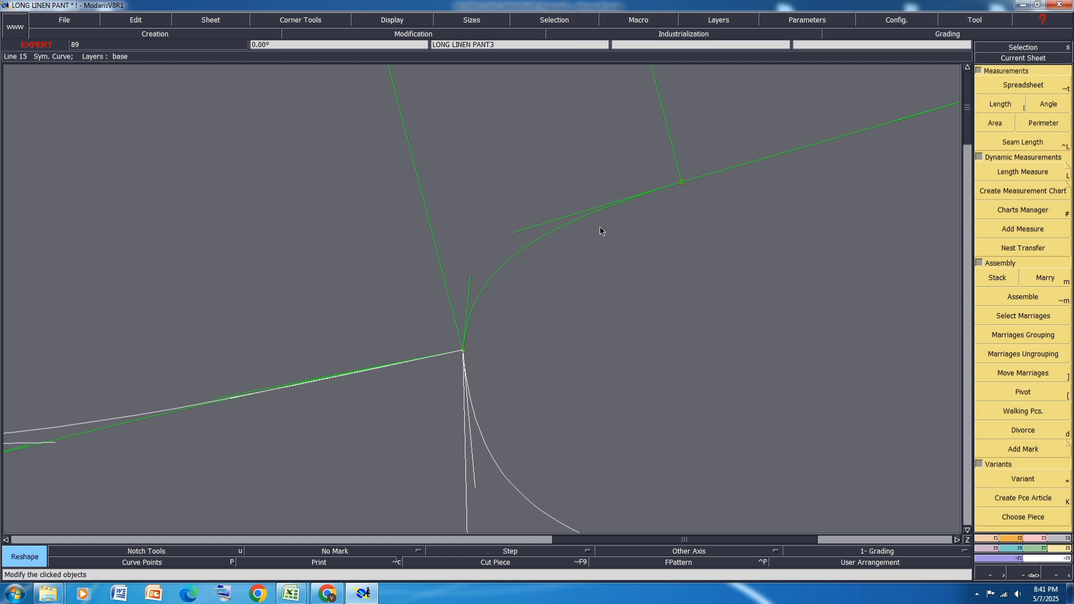
left_click(468, 276)
left_click(467, 275)
scroll(468, 223, "down", 2)
scroll(477, 347, "up", 2)
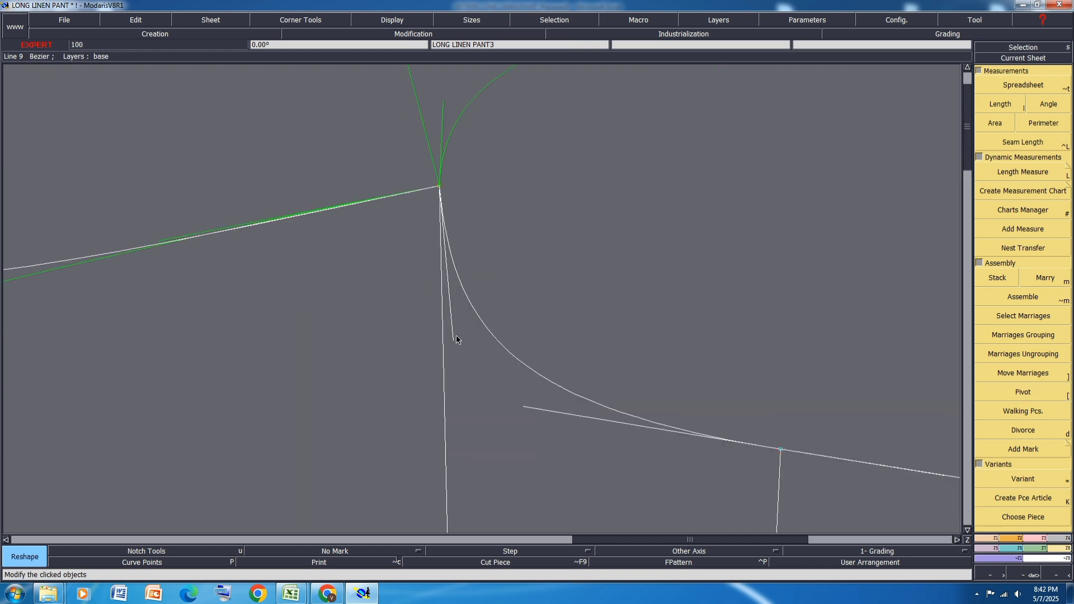
left_click(453, 340)
left_click(445, 342)
scroll(478, 234, "down", 1)
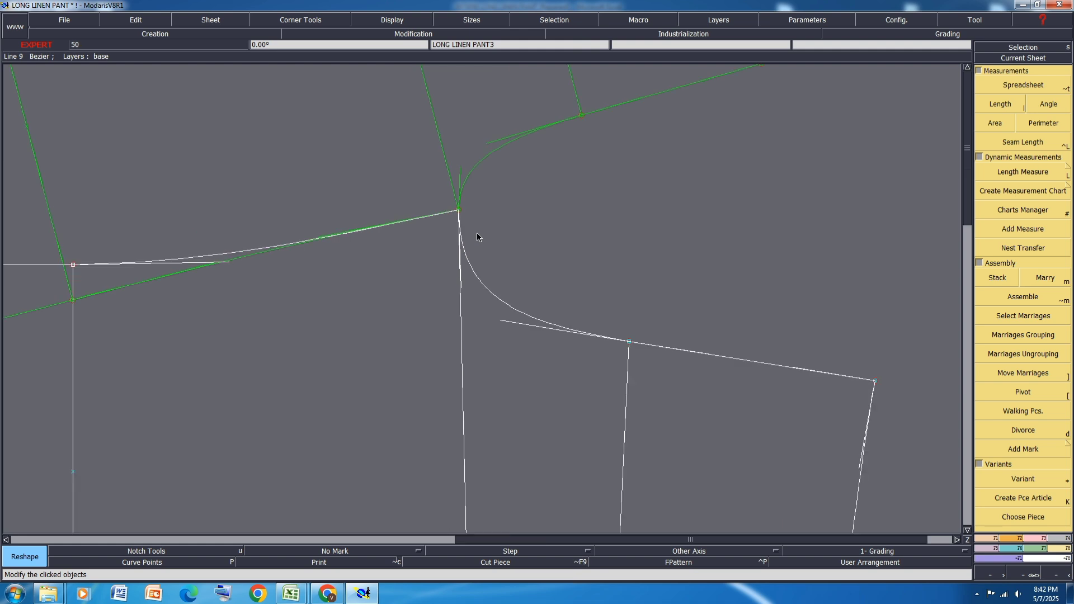
Hide the curve handles, divorce the front piece from the back piece and rearrange all the sheets.
scroll(529, 243, "down", 1)
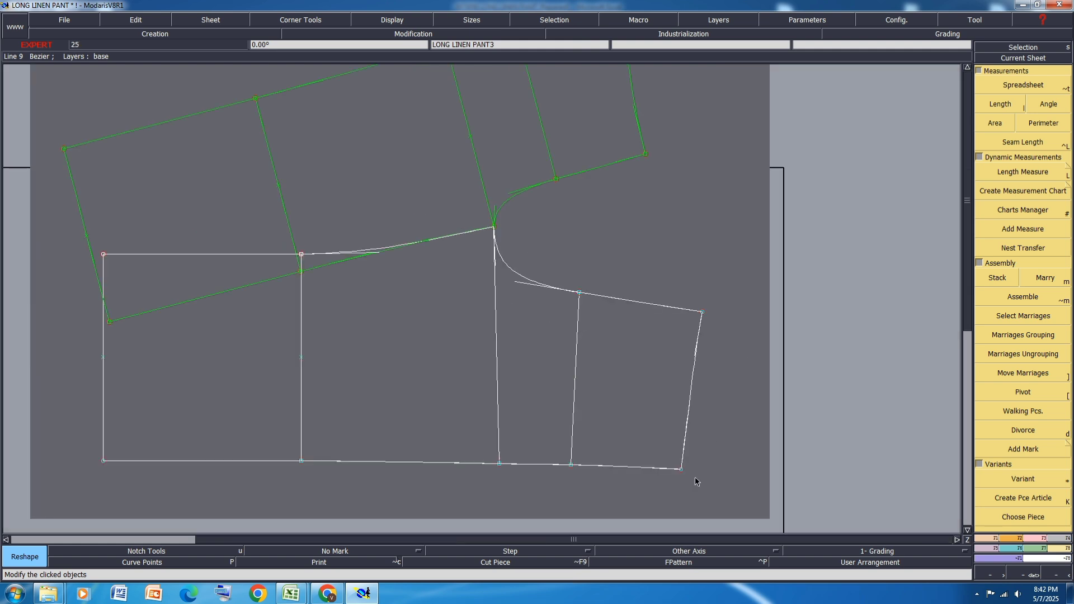
scroll(594, 277, "down", 1)
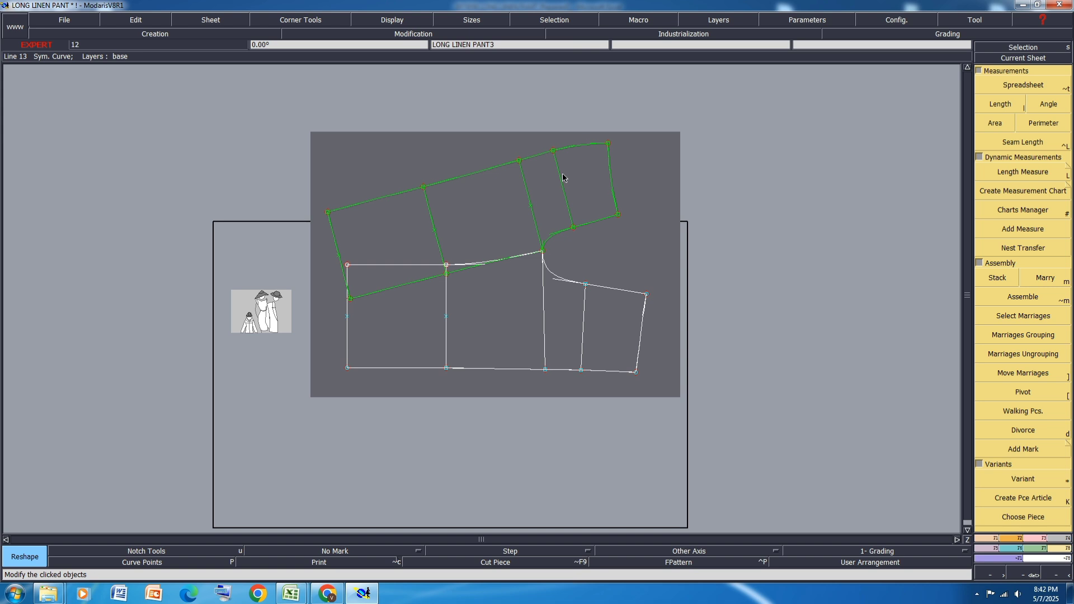
key("h")
key("F1")
key("d")
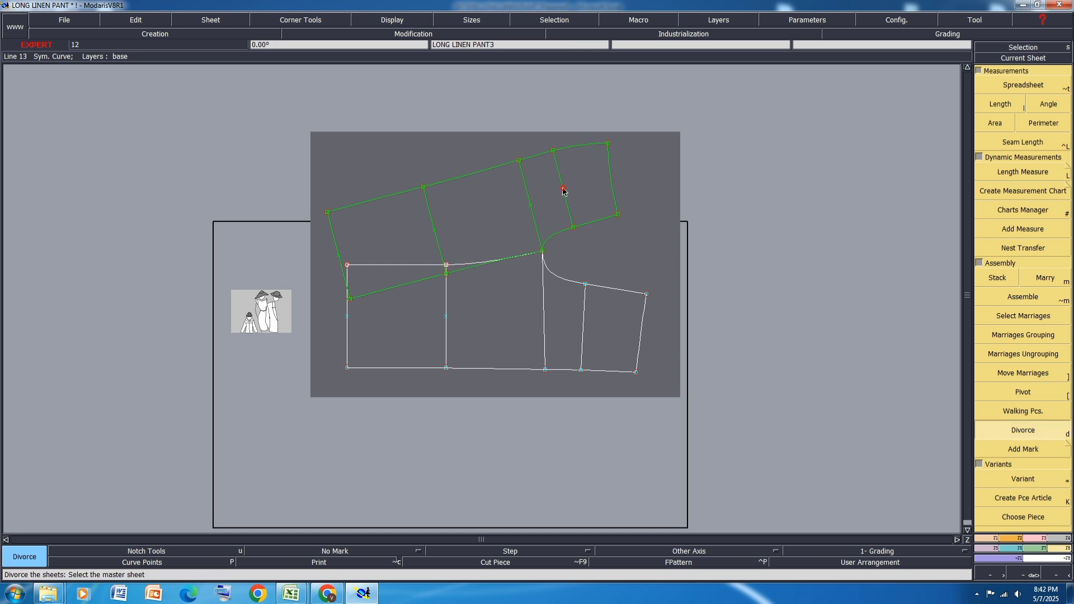
key("j")
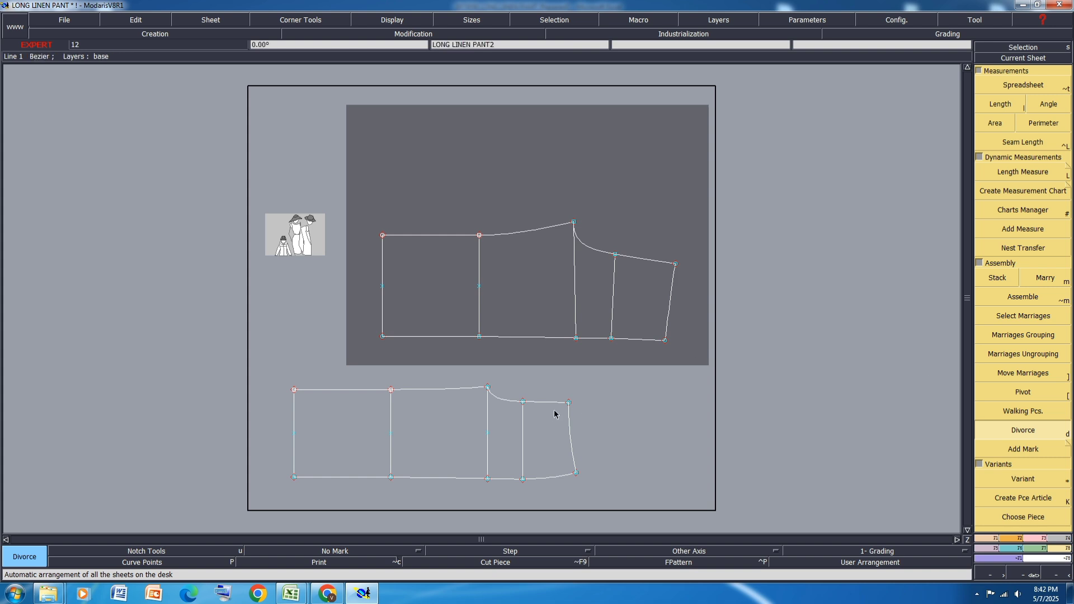
Marry the front piece to the back piece at their waist side-seam corners and flip the front to face the back.
key("m")
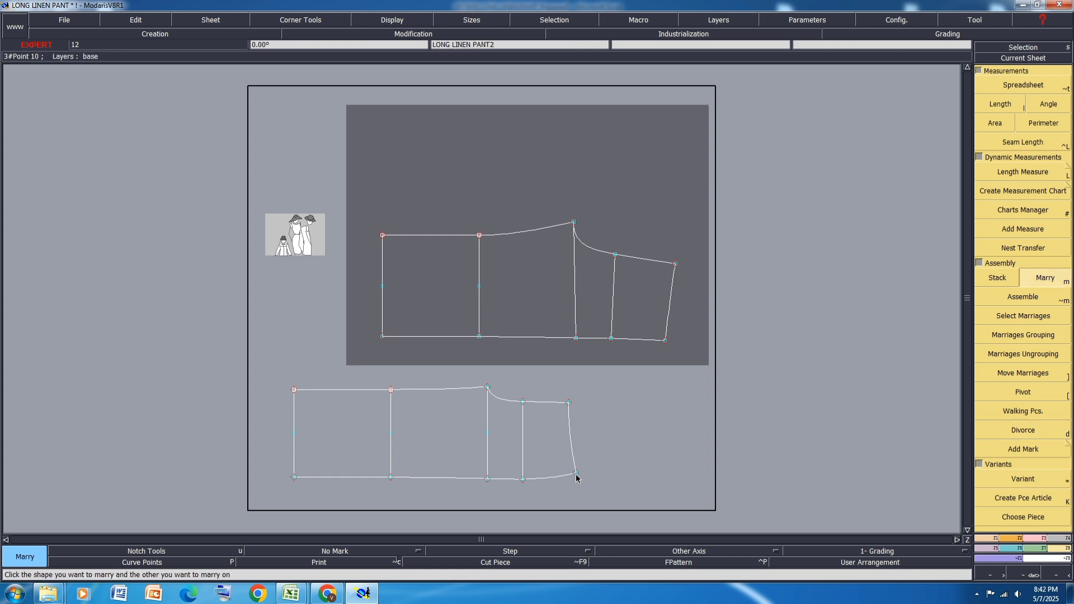
left_click(576, 475)
left_click(665, 340)
scroll(670, 333, "up", 2)
scroll(643, 353, "up", 2)
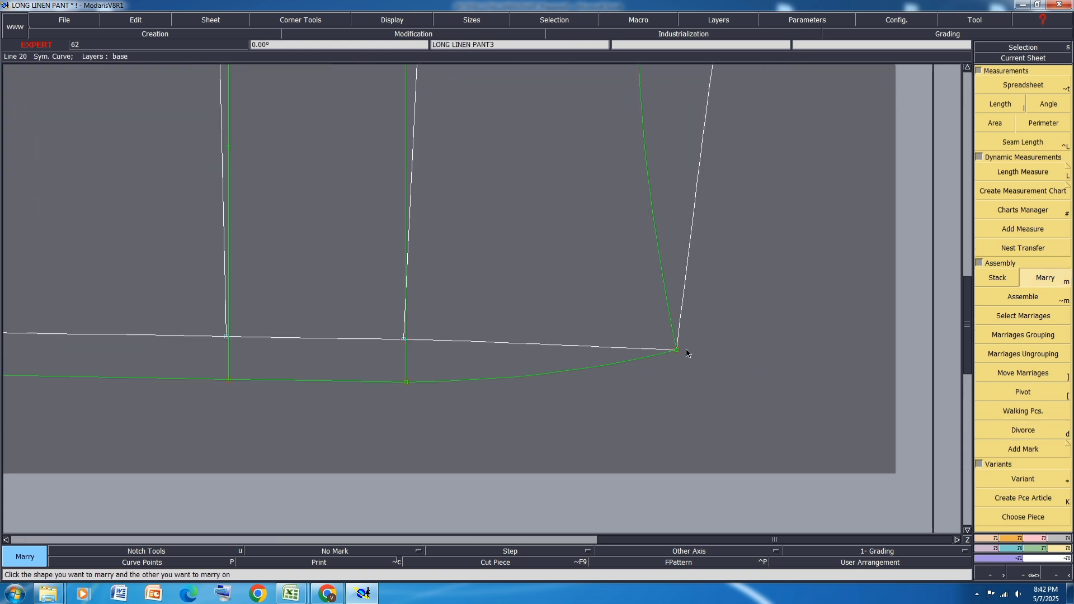
key("bracketright")
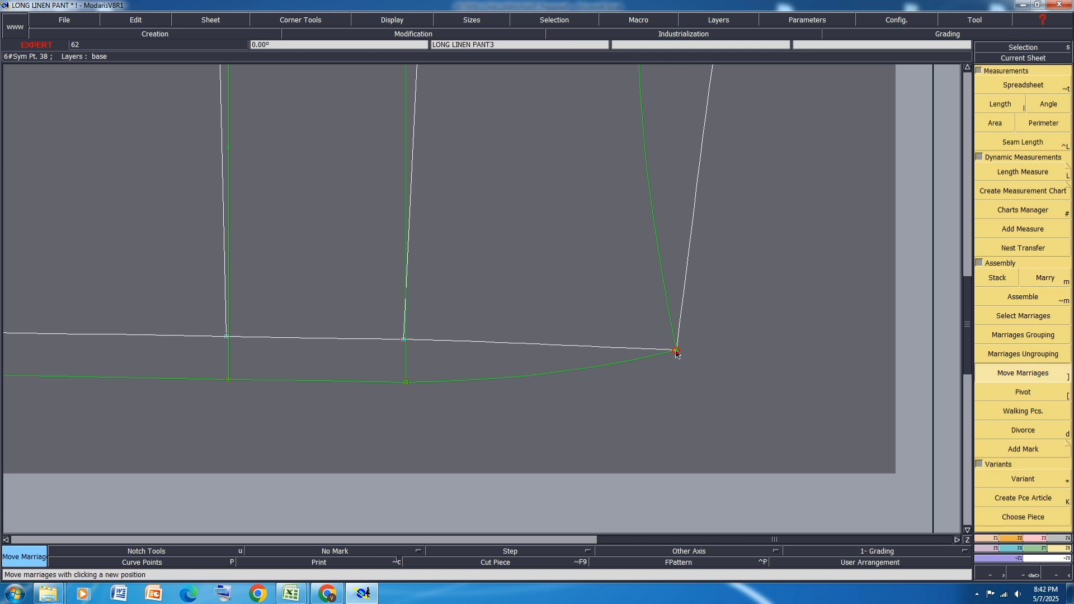
left_click(675, 352)
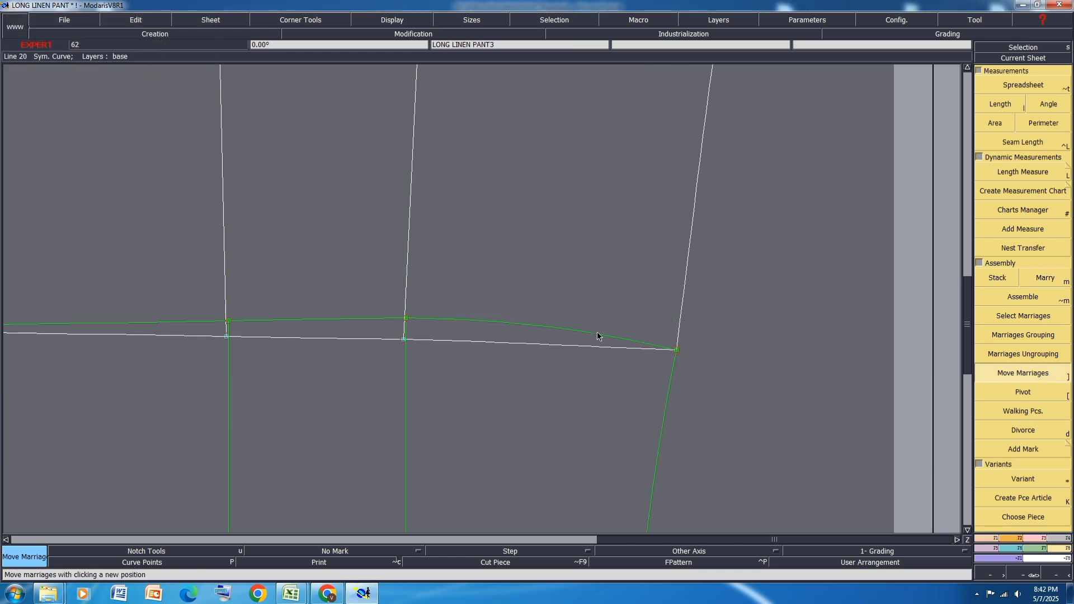
Pivot the married front piece about the waist corner until its side seam aligns with the back's near the waist.
key("bracketleft")
left_click(597, 335)
left_click(579, 351)
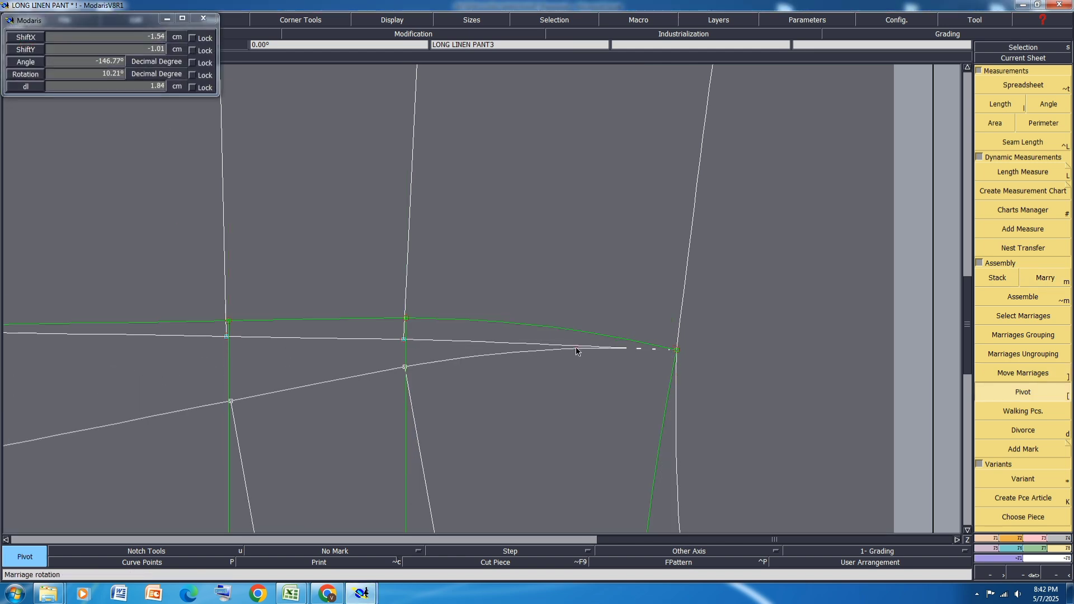
scroll(569, 278, "down", 2)
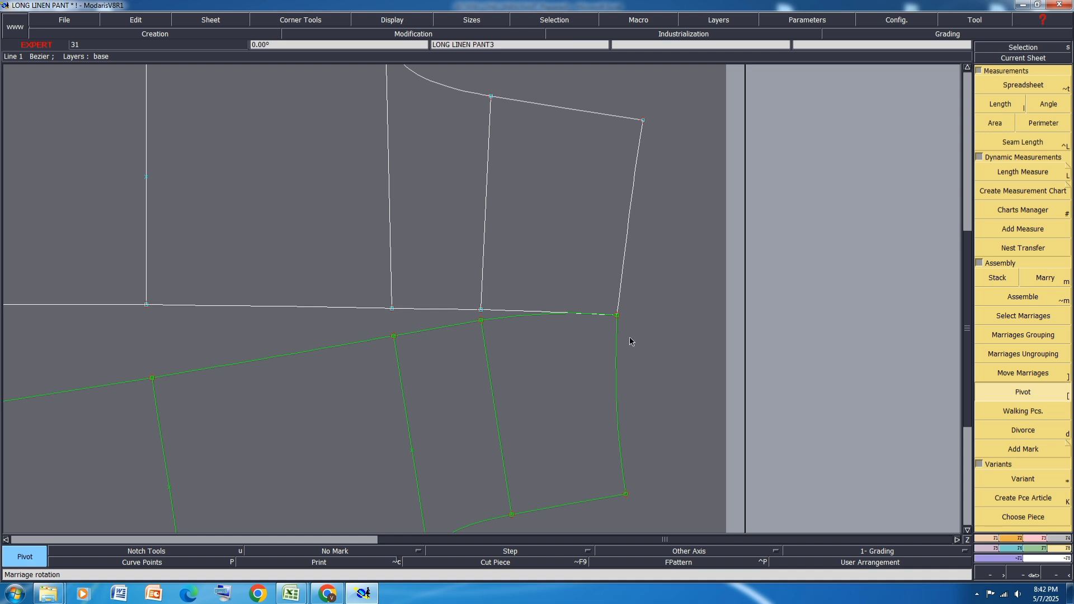
Divorce the front piece from the back piece, rearrange the sheets and save the model.
scroll(620, 305, "down", 2)
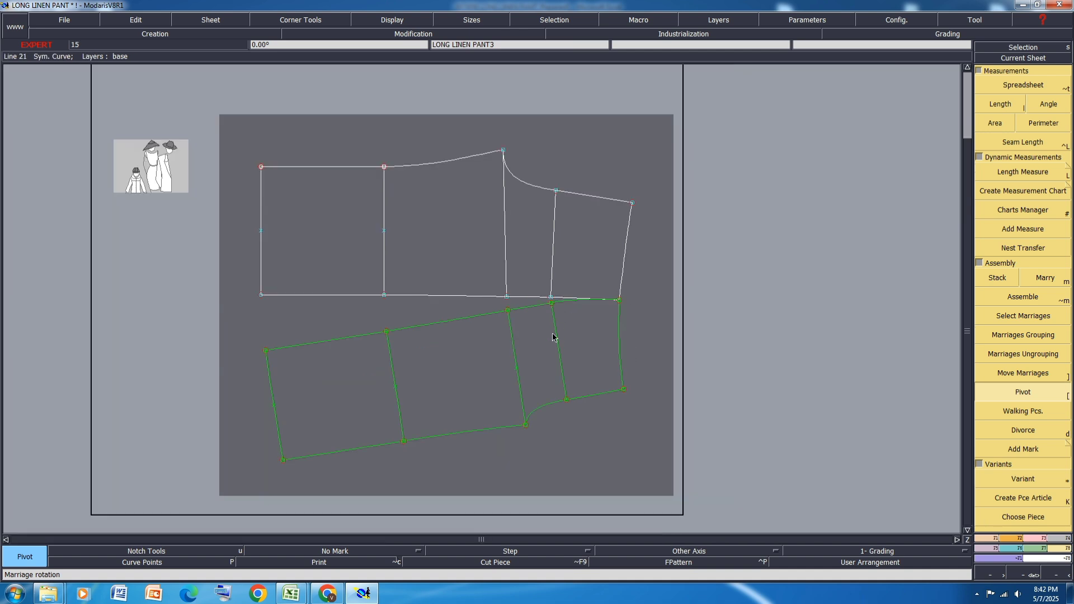
key("d")
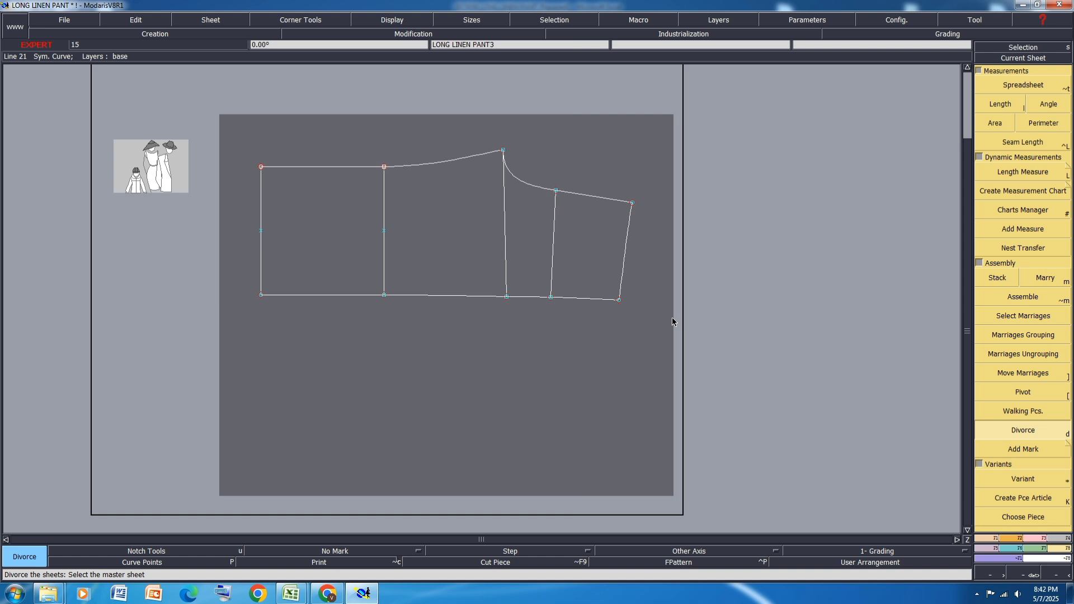
left_click(673, 319)
key("ctrl+s")
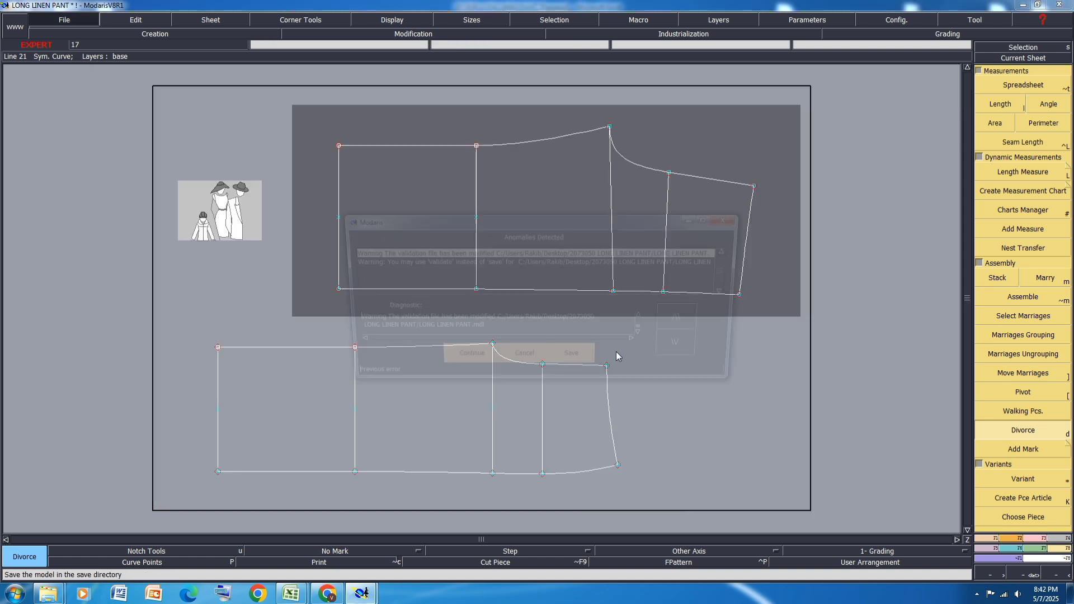
left_click(464, 354)
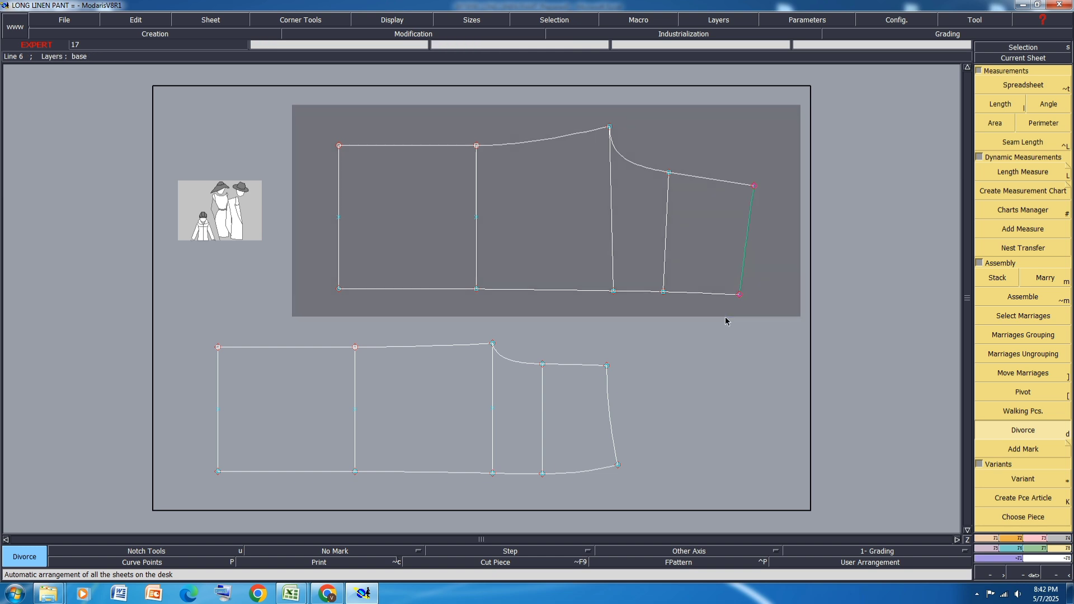
Move the back piece's waistline slightly in Y with ShiftX at 0.00, and save the model.
key("F3")
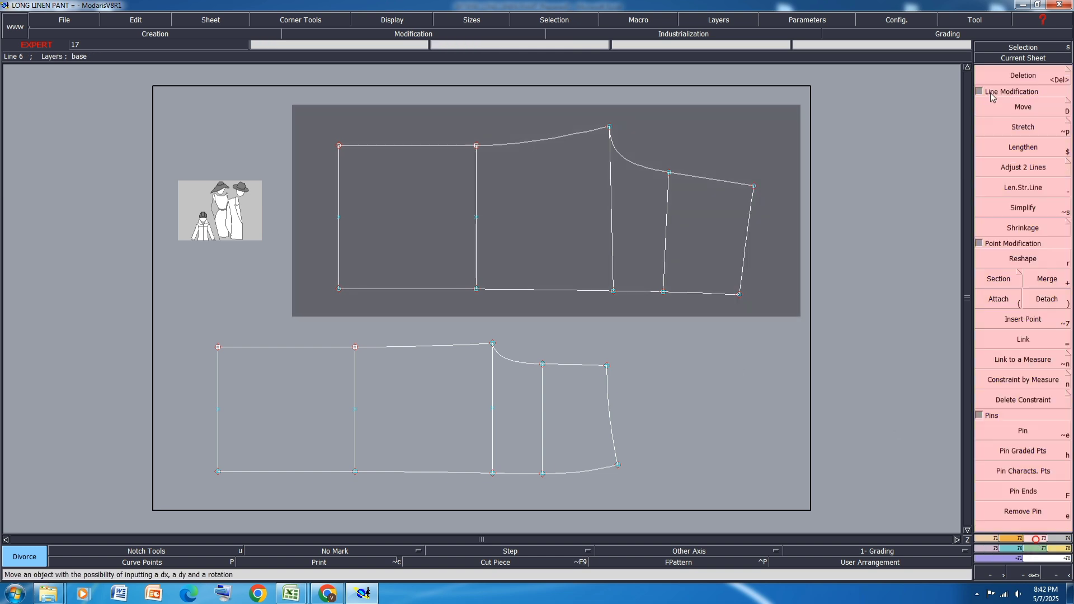
left_click(1022, 110)
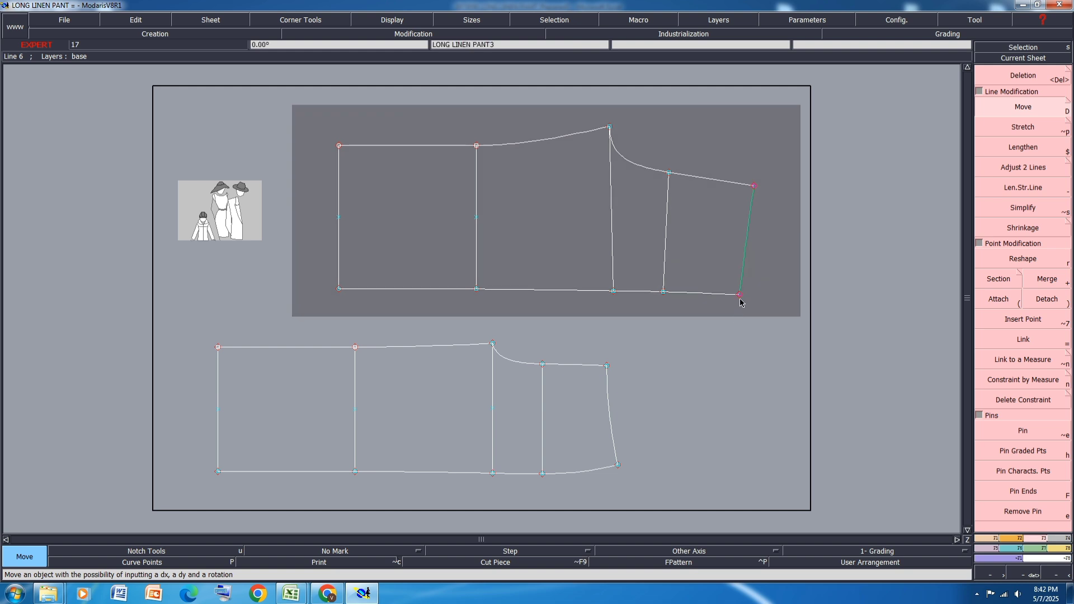
left_click(739, 296)
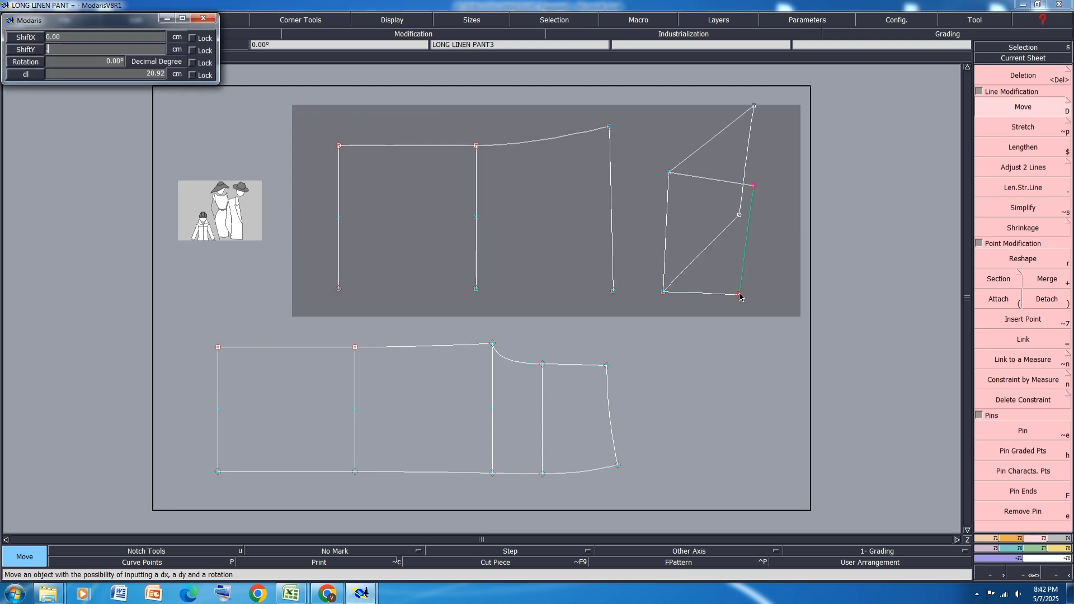
key("Return")
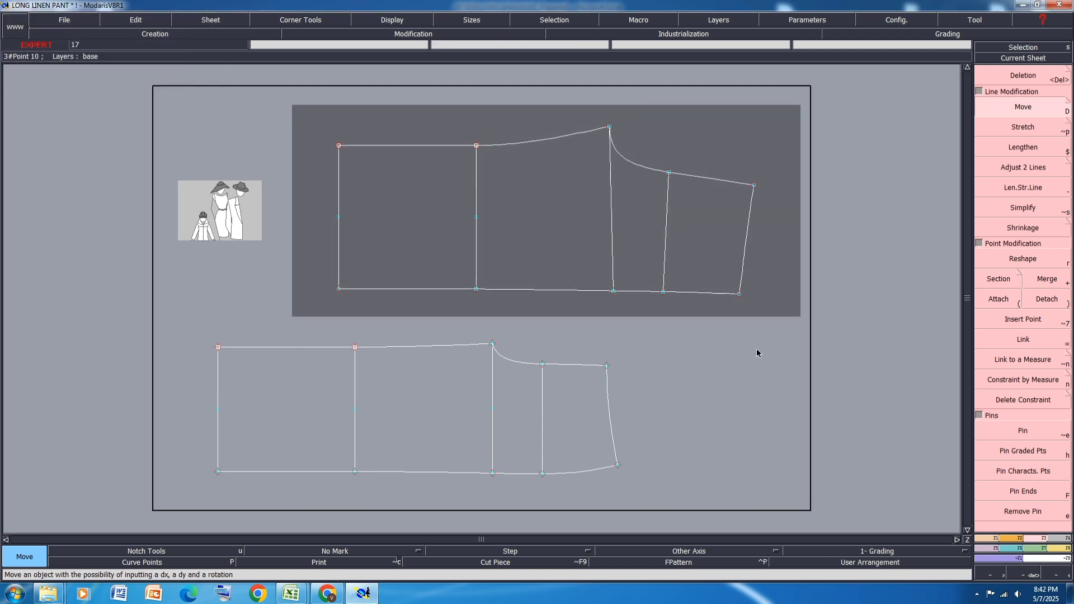
key("ctrl+s")
left_click(474, 363)
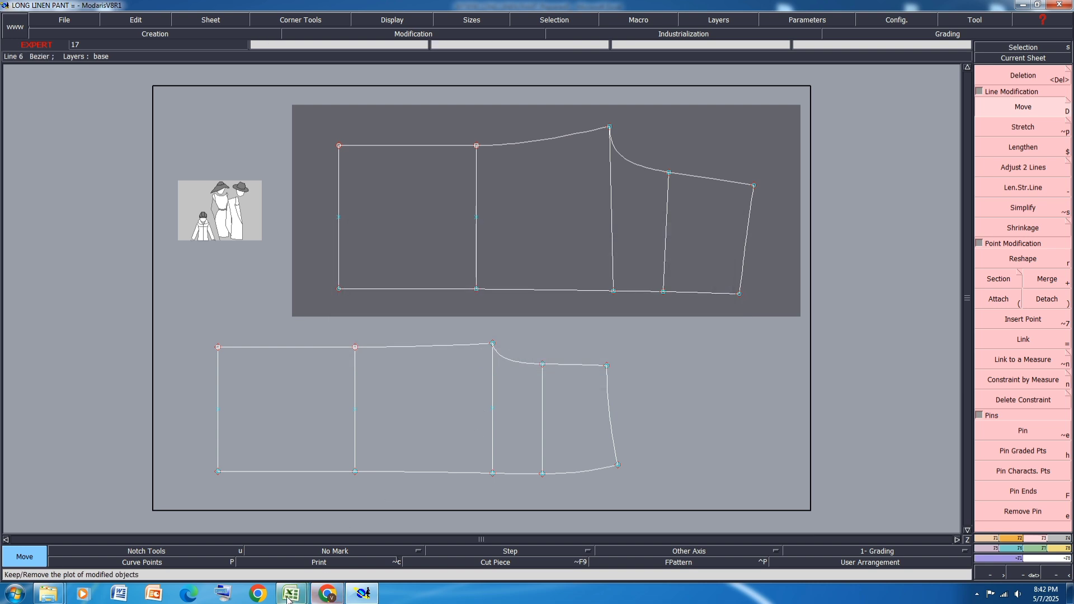
Switch to the Excel spec sheet and review the crotch, waistband depth and front pocket measurements.
mouse_move(294, 591)
left_click(312, 546)
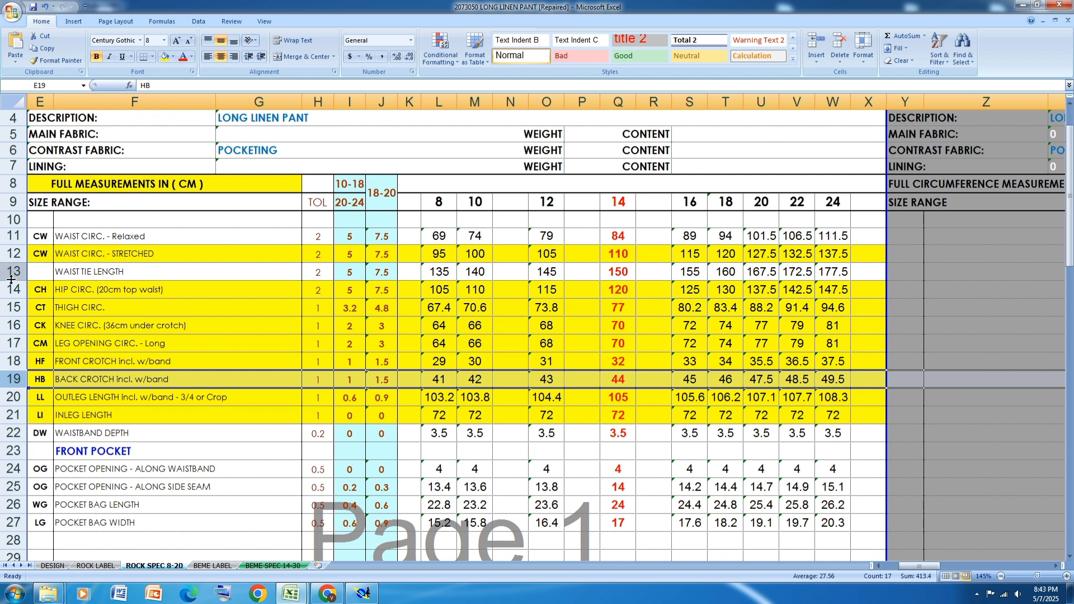
scroll(16, 235, "down", 2)
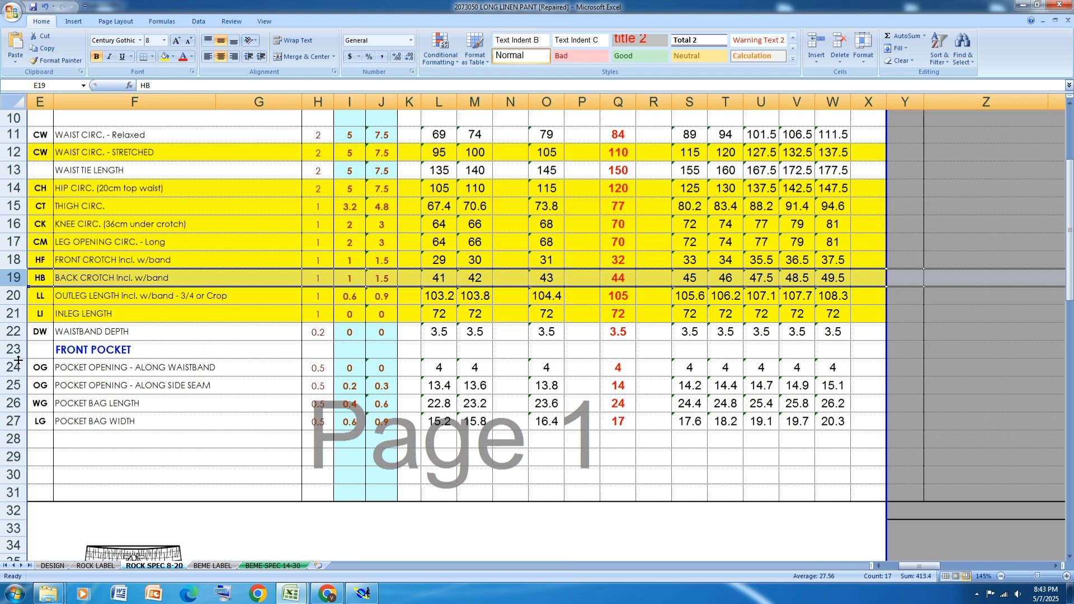
scroll(19, 361, "down", 1)
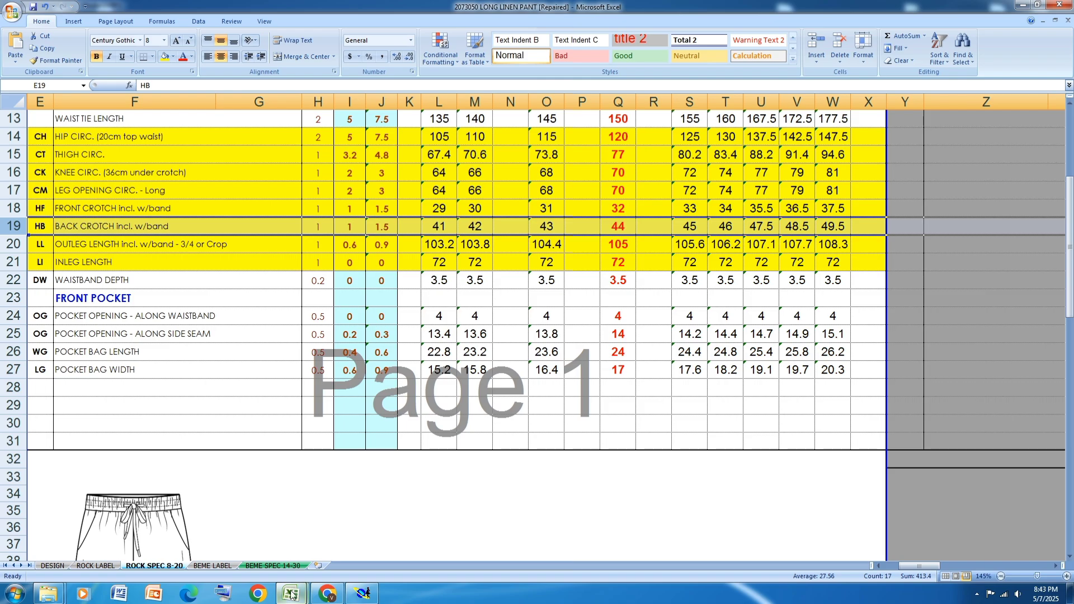
Switch back to Modaris, turn on the plot of modified objects and pin the characteristic points of the front and back pieces.
left_click(363, 594)
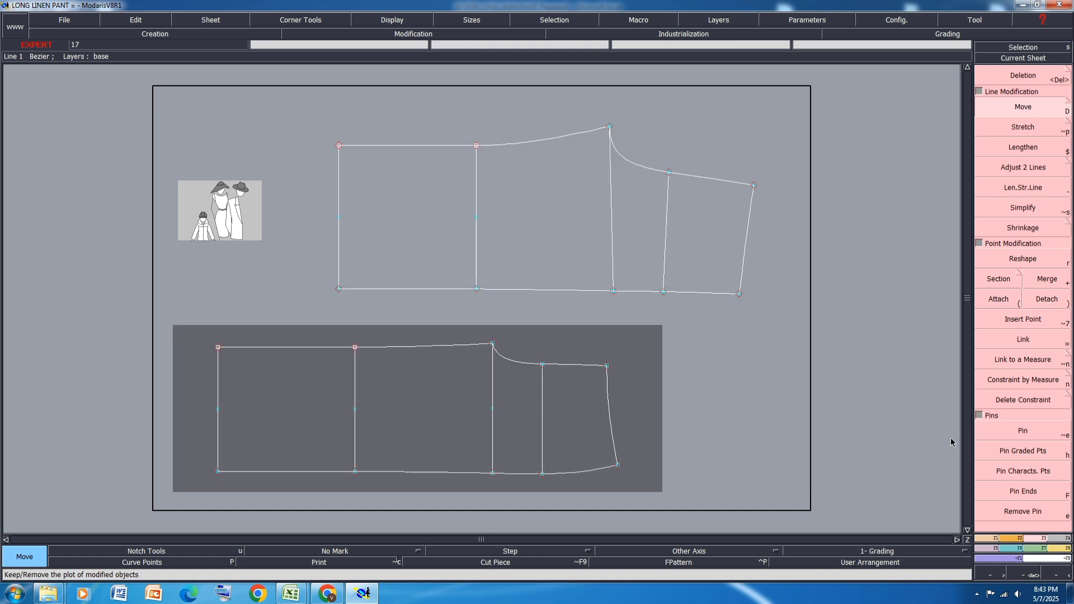
left_click(1027, 475)
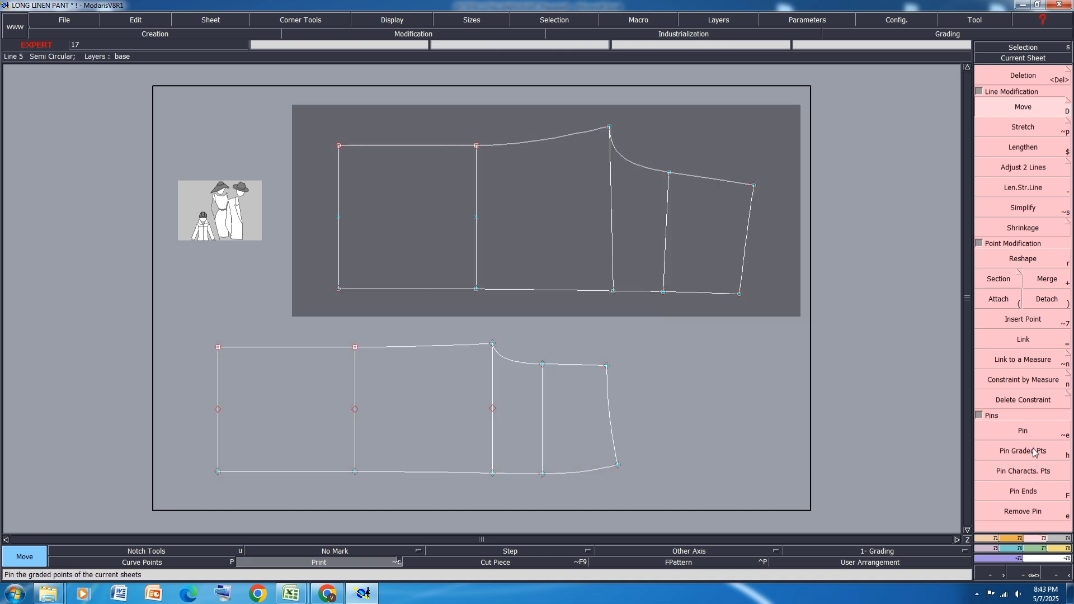
left_click(1027, 471)
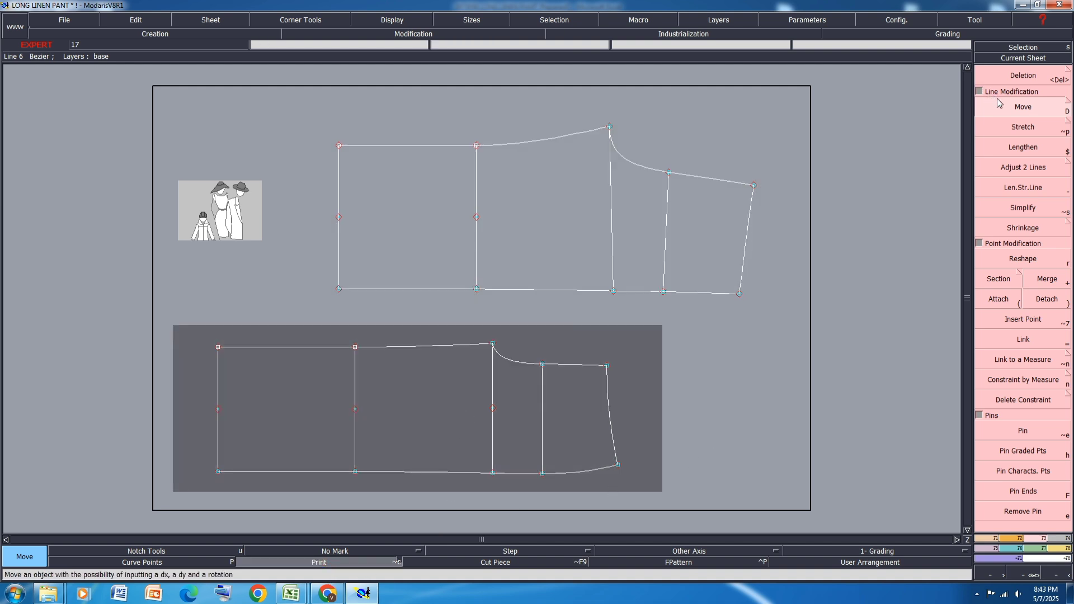
Select the front piece's waistline points and try to move them with ShiftX 3.50 cm and ShiftY 0.00 cm.
left_click_drag(629, 330, 595, 508)
left_click(616, 466)
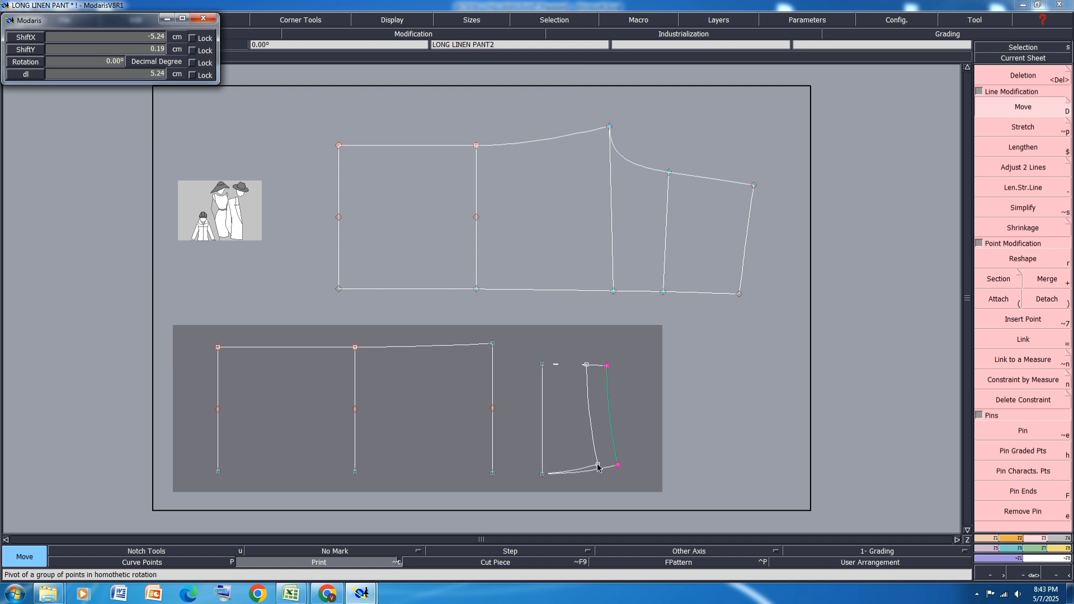
key("Down")
type("5")
key("Return")
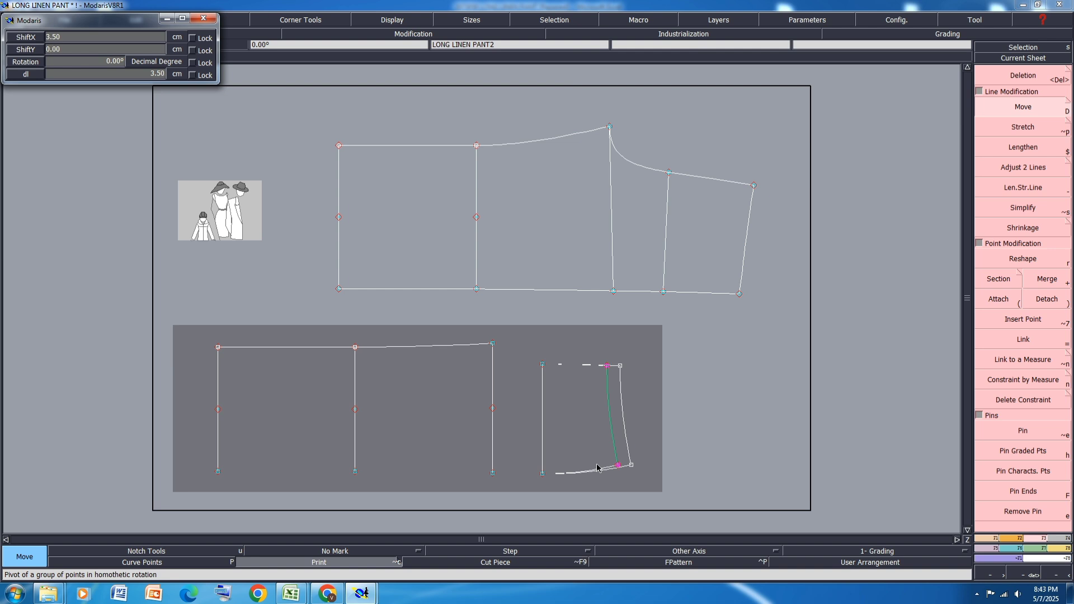
key("Return")
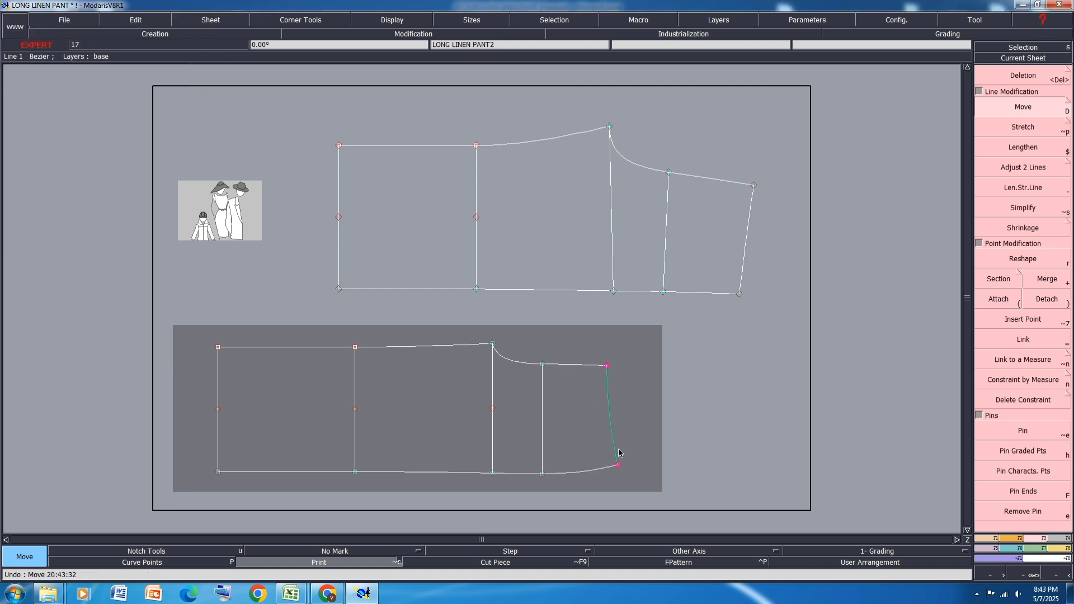
Move the front piece's waistline 3.50 cm along X toward the hip line.
left_click(621, 467)
key("Down")
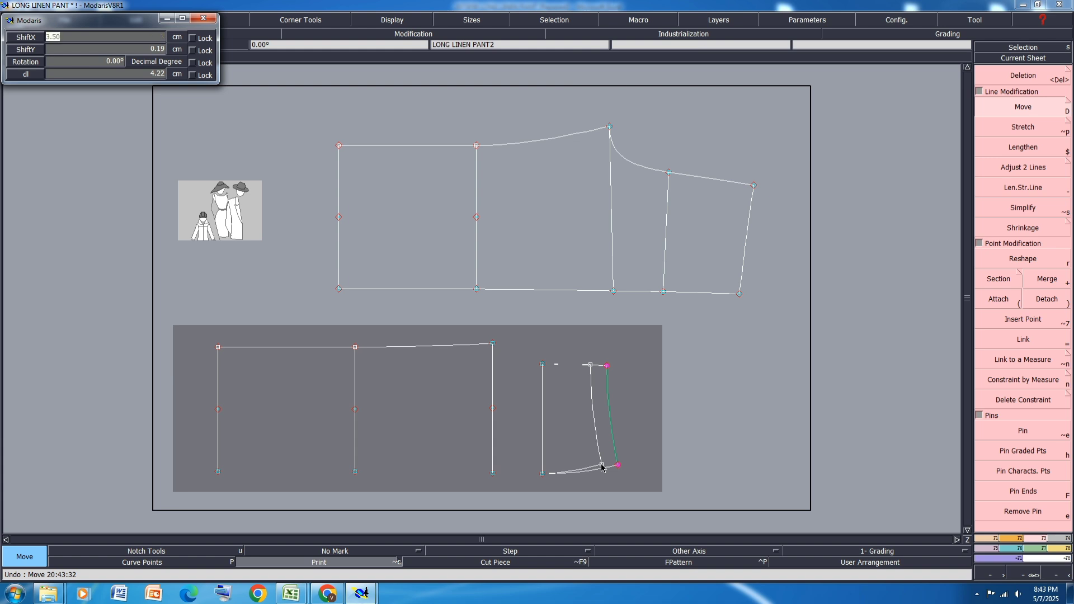
key("BackSpace")
key("Return")
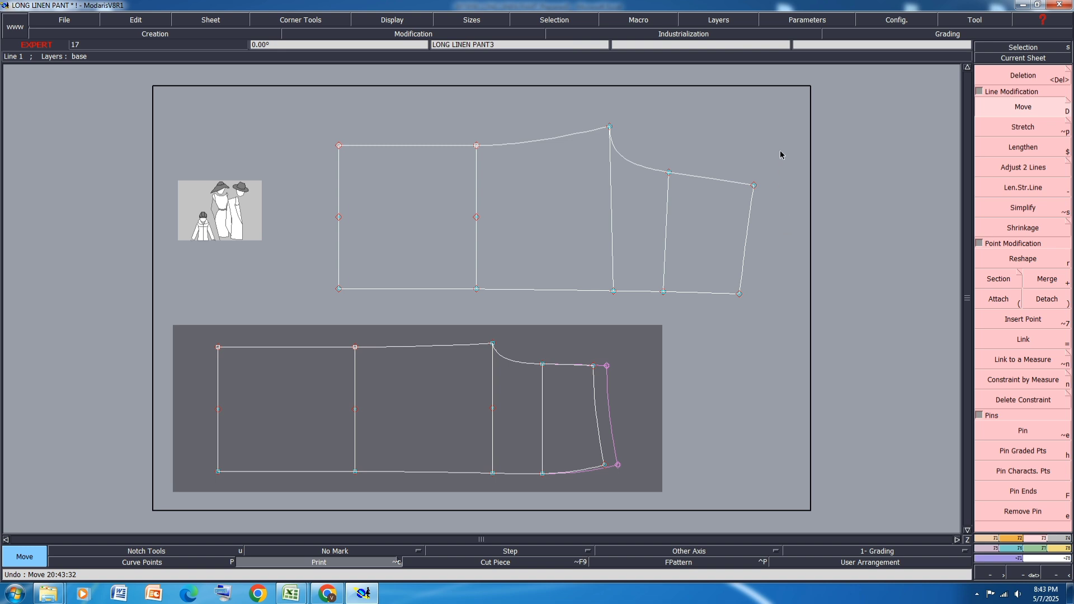
Select the back piece's waistline points and move them with ShiftX -3.50 cm and ShiftY 0.25 cm.
left_click_drag(781, 155, 738, 297)
scroll(714, 180, "up", 3)
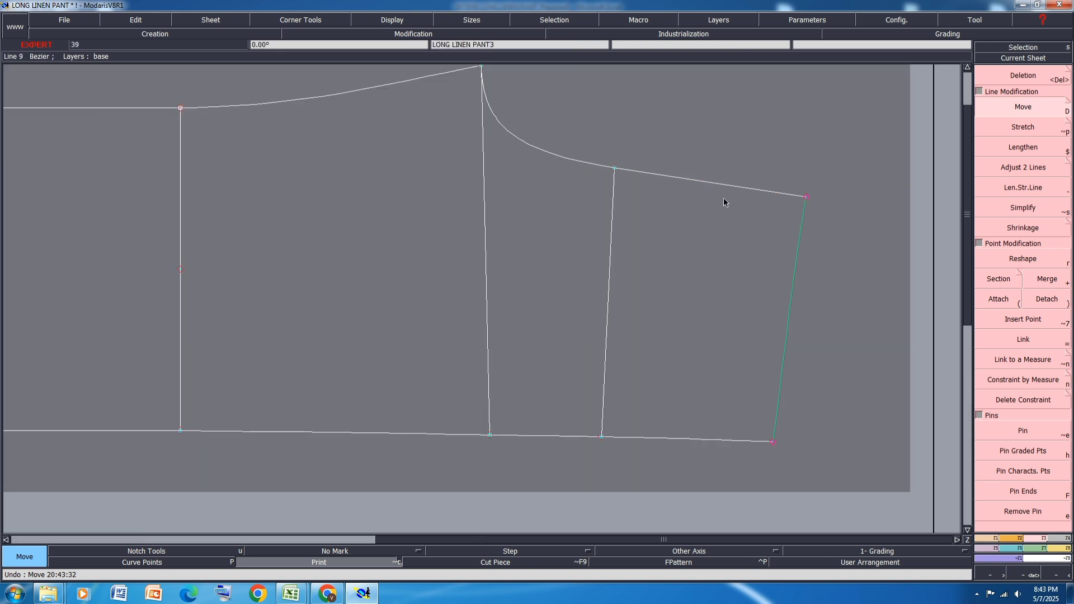
left_click(772, 442)
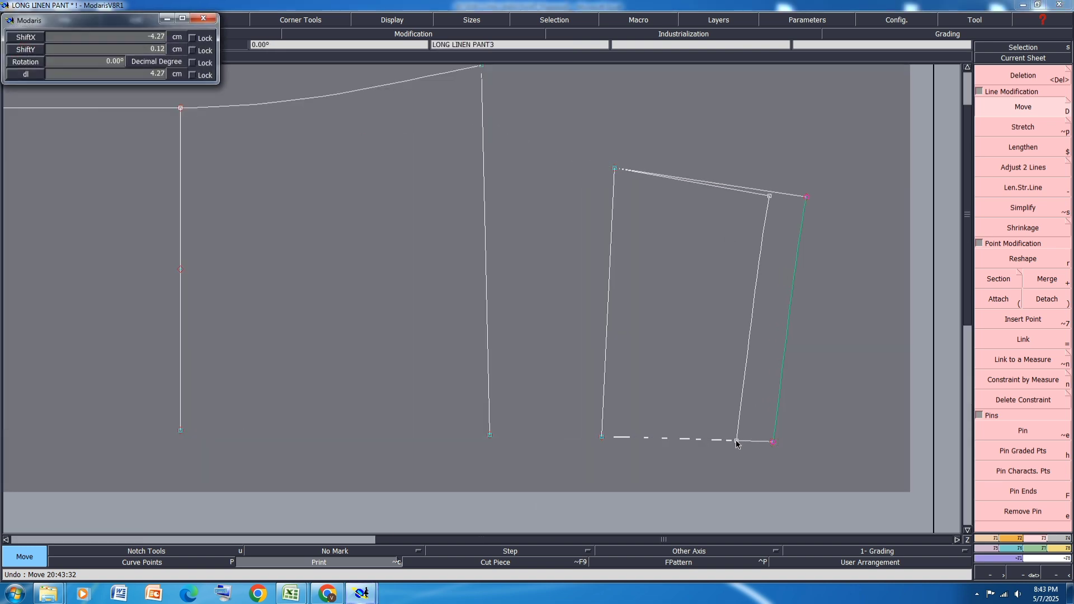
type("-3.50")
key("Tab")
key("Return")
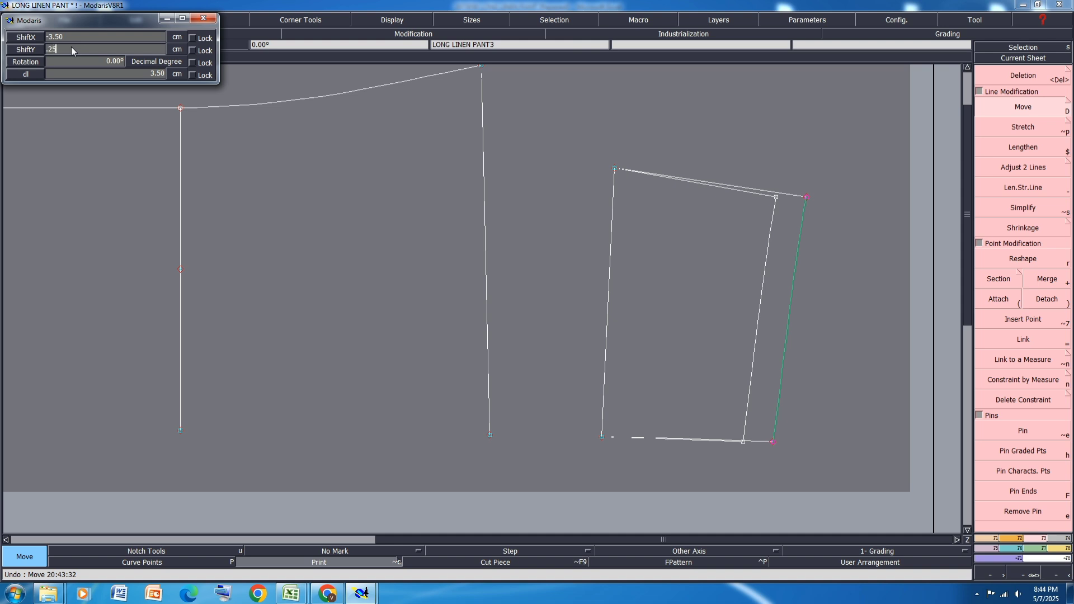
key("Return")
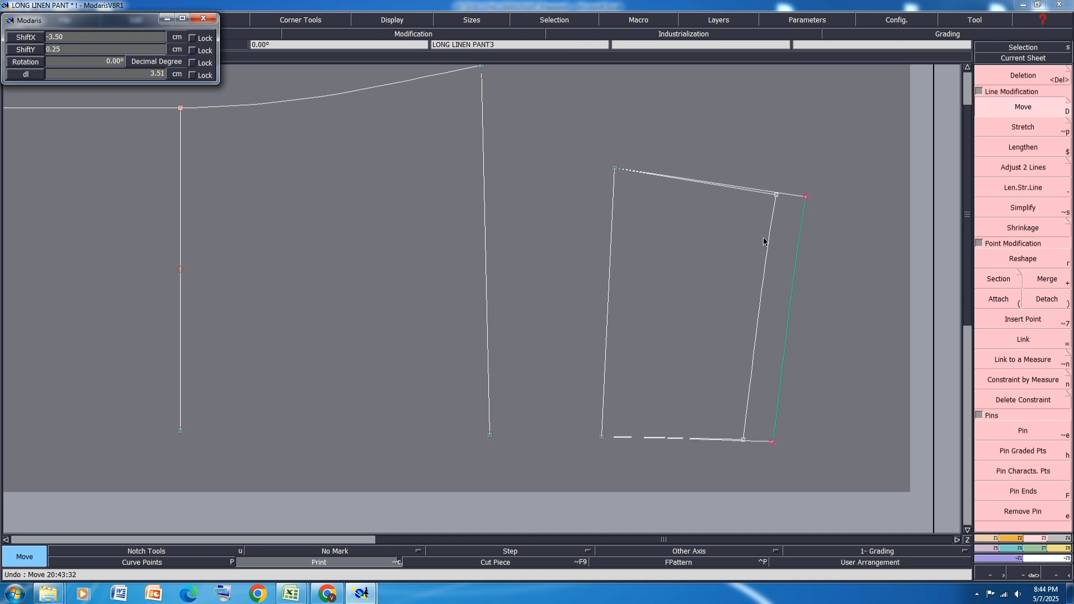
left_click(830, 212)
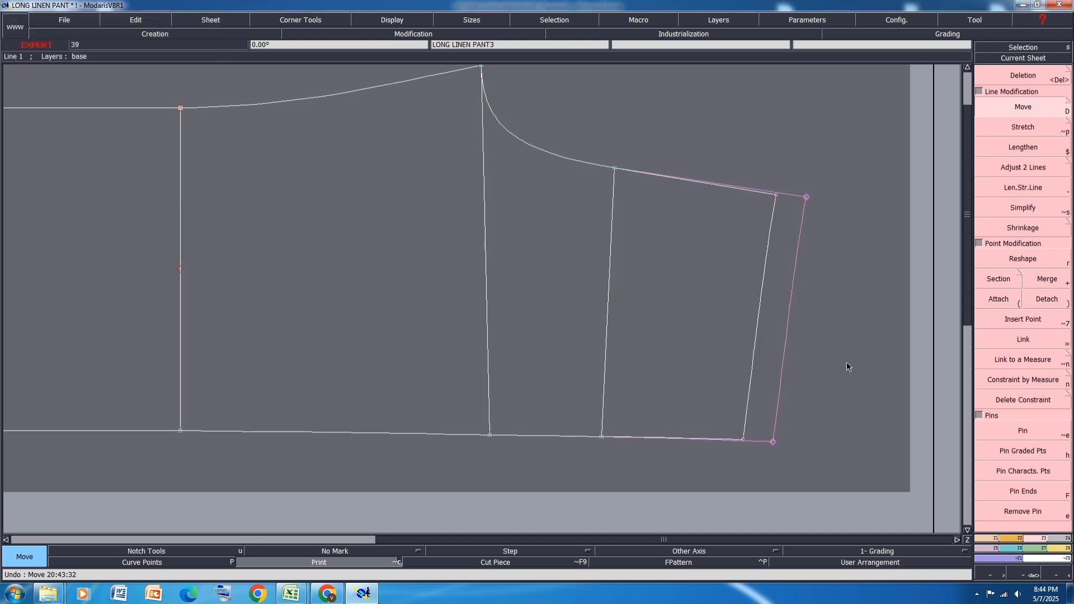
Turn off the plot of modified objects so the original waistline traces are removed from both pieces.
scroll(797, 274, "up", 2)
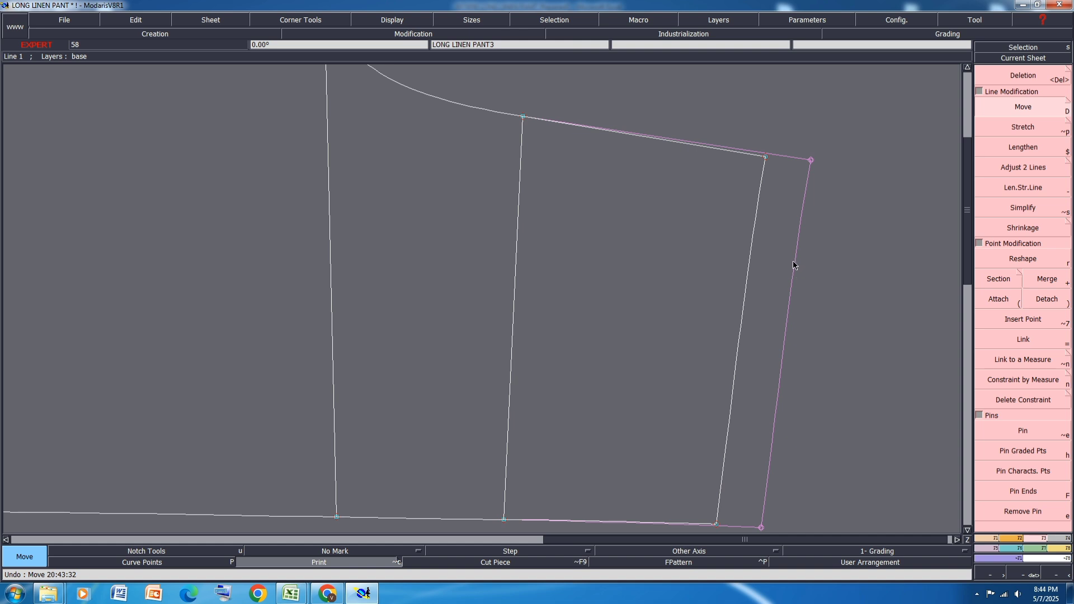
scroll(713, 211, "down", 3)
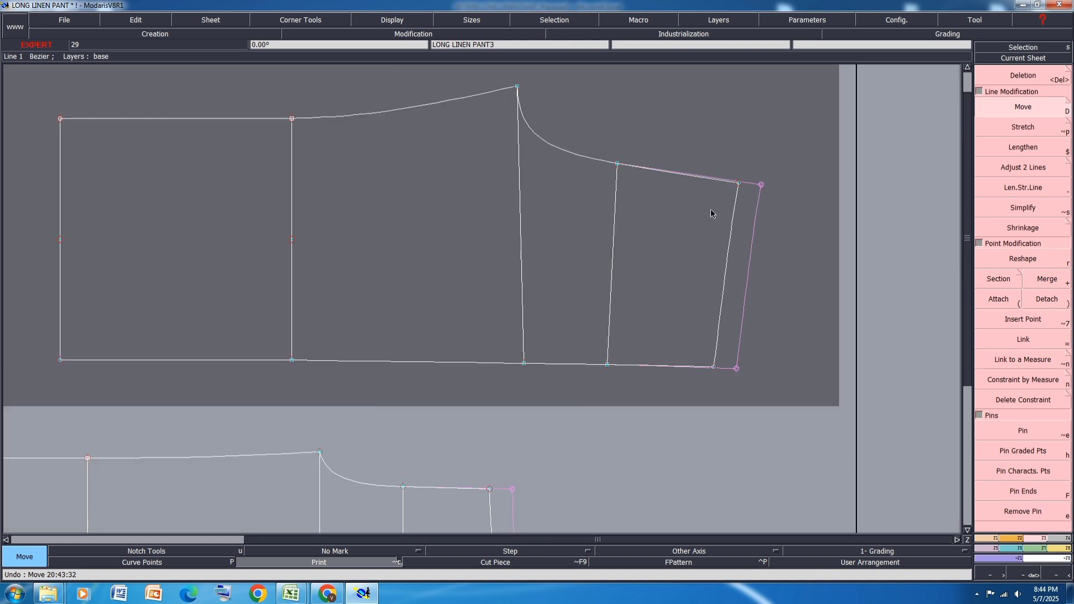
left_click(343, 551)
scroll(750, 261, "down", 3)
left_click(571, 448)
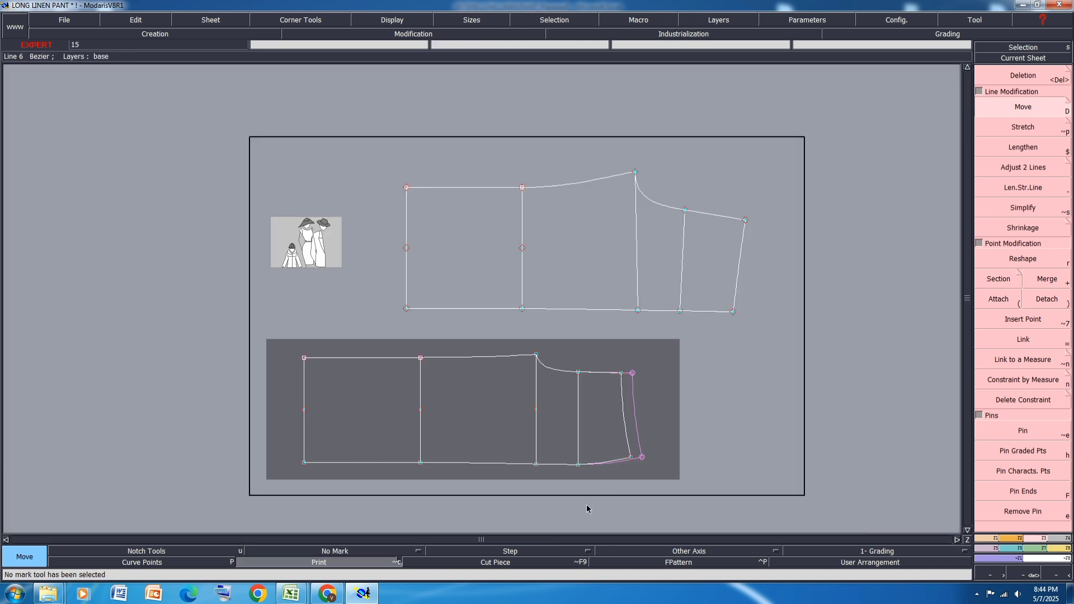
left_click(340, 563)
Examine the front piece's side-seam curve between the crotch line, hip line and lowered waistline.
scroll(637, 451, "up", 2)
scroll(569, 478, "up", 2)
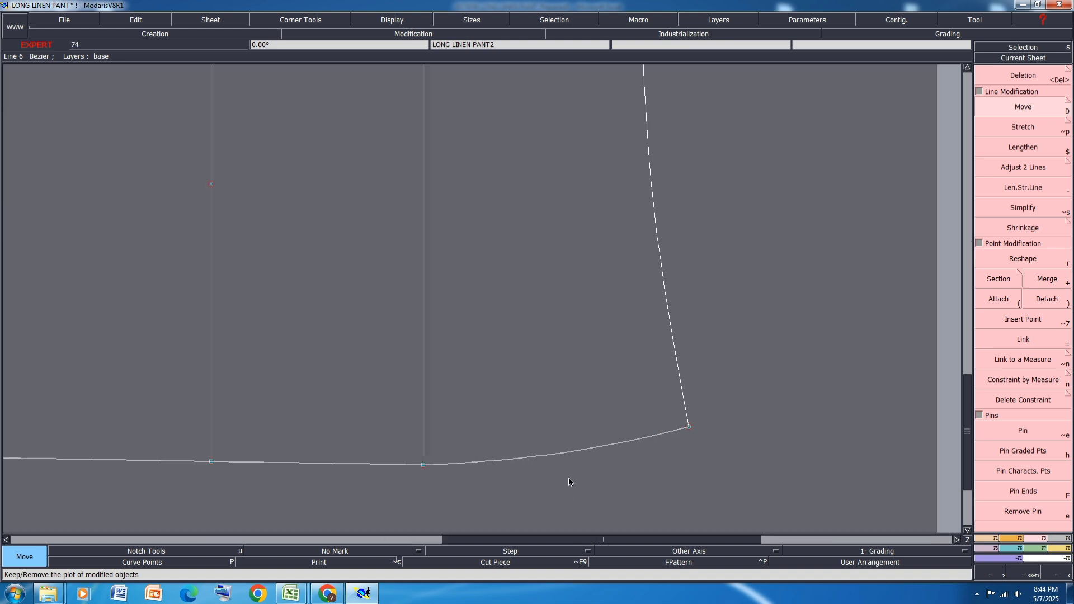
scroll(568, 478, "down", 3)
scroll(663, 319, "up", 2)
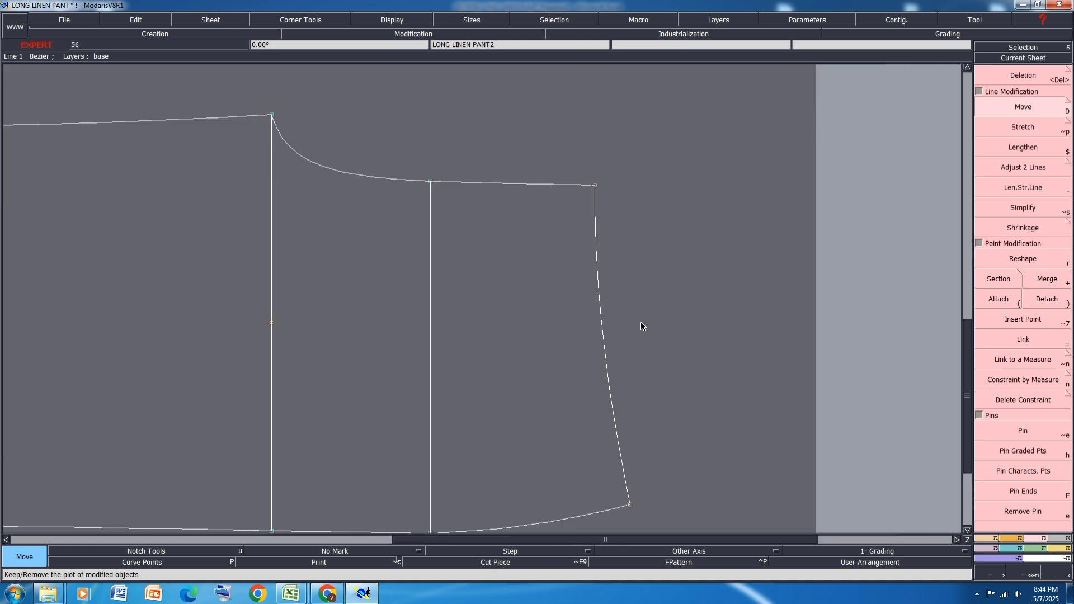
scroll(648, 225, "down", 2)
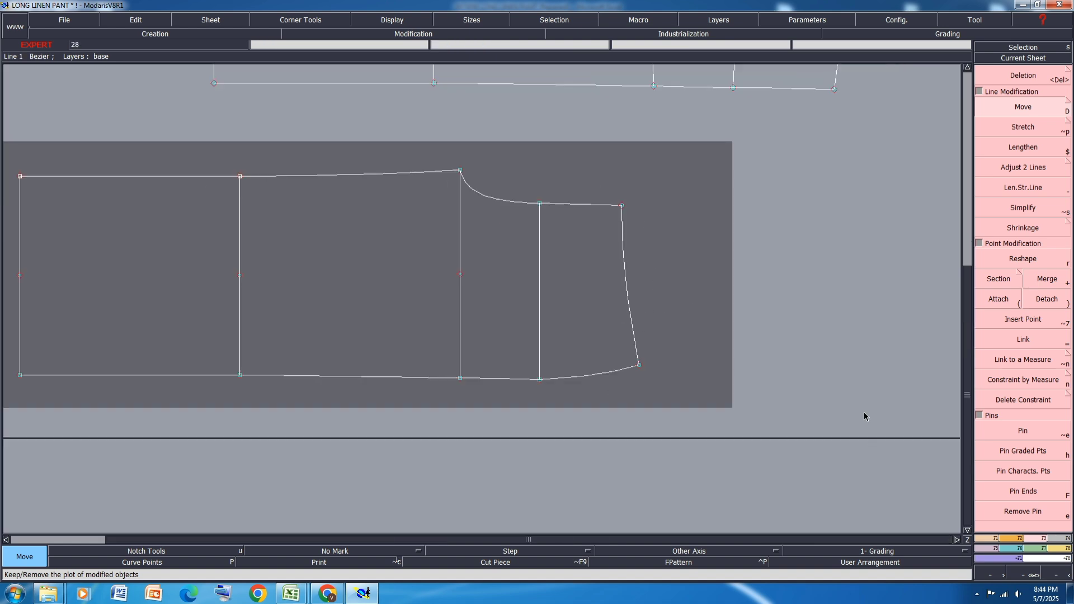
scroll(559, 389, "up", 1)
scroll(452, 389, "up", 4)
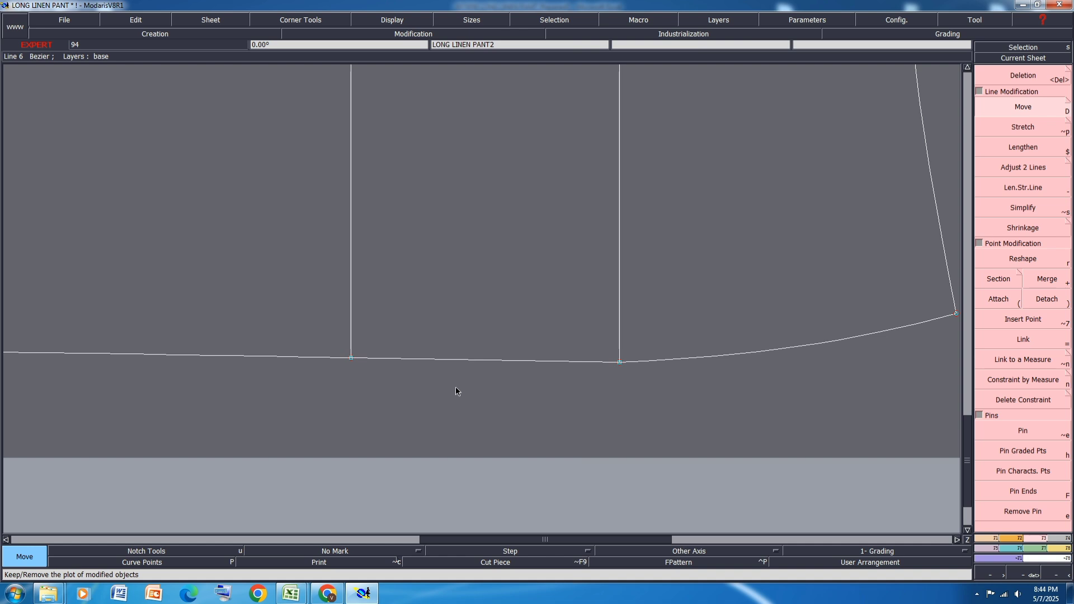
scroll(455, 388, "down", 3)
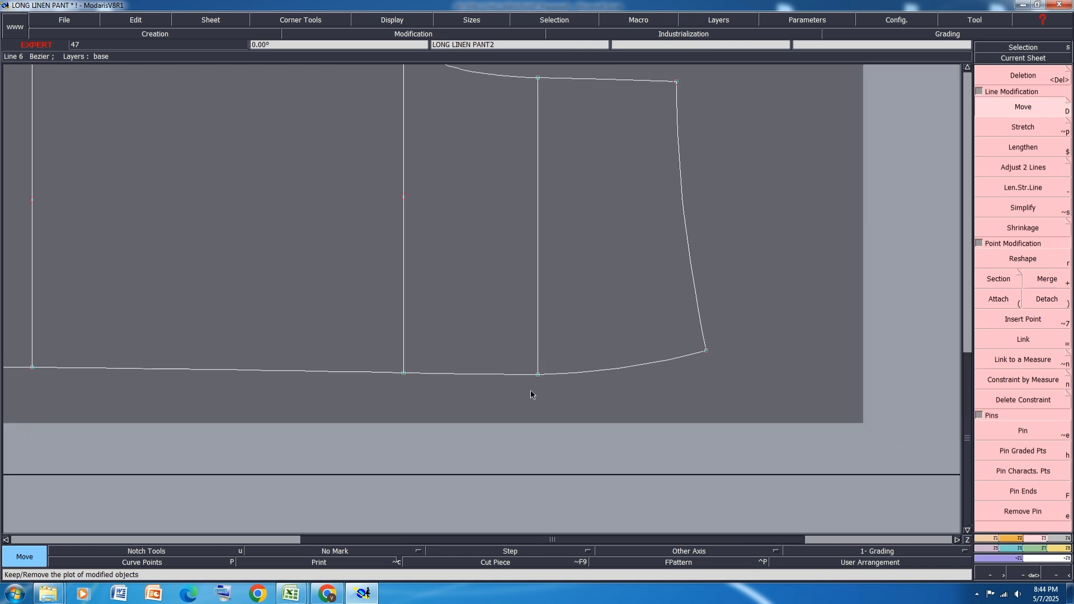
scroll(530, 391, "down", 3)
Select the front piece's hip-line and waistline points and move them with ShiftX 0 and ShiftY 0.2 cm.
right_click_drag(488, 439, 643, 201)
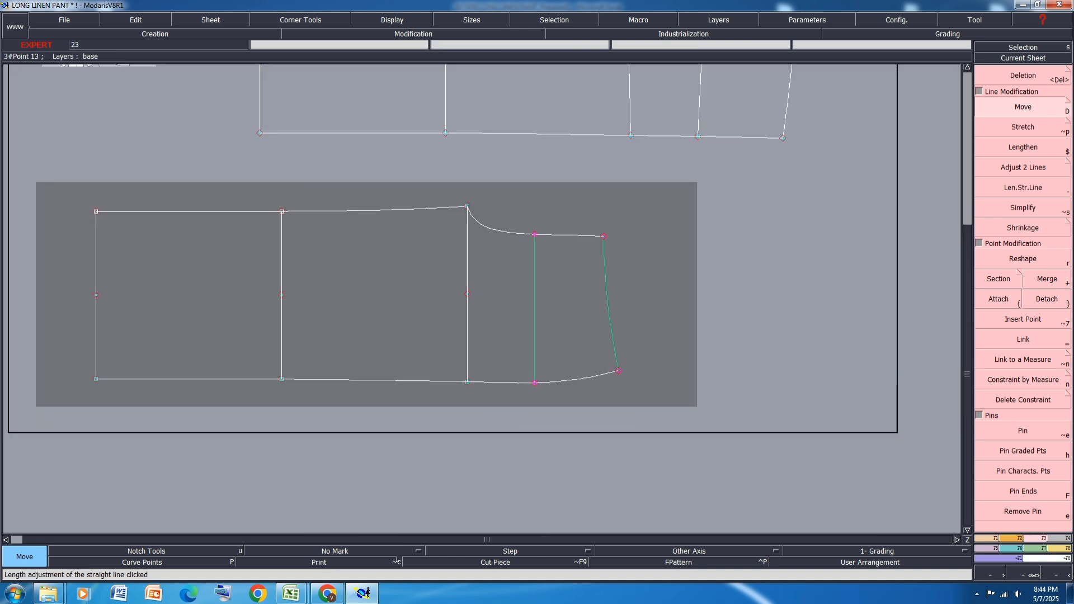
left_click(535, 233)
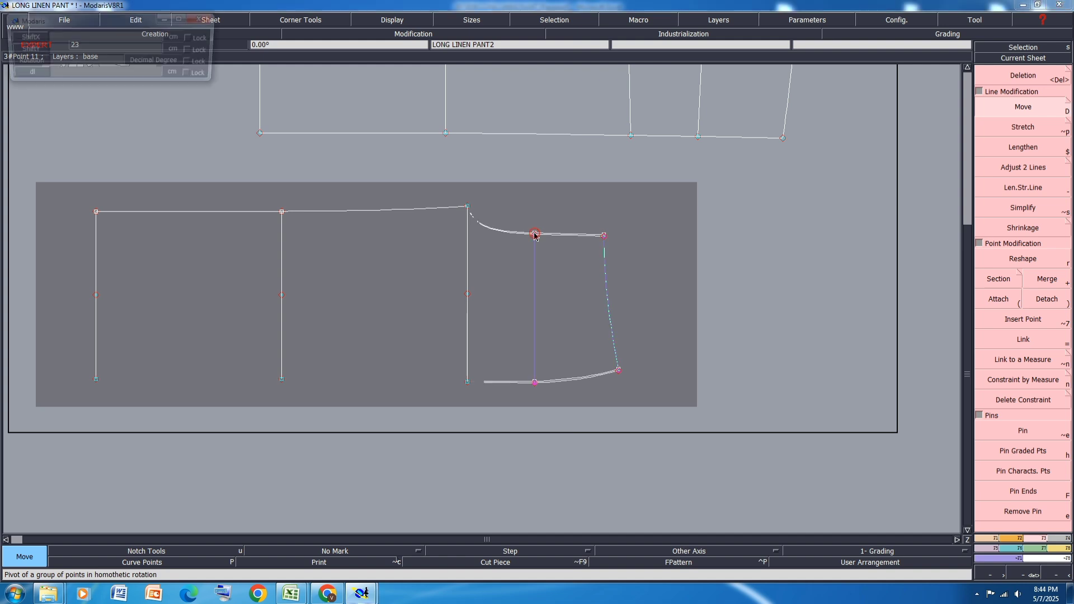
type("0")
key("Down")
type(".2")
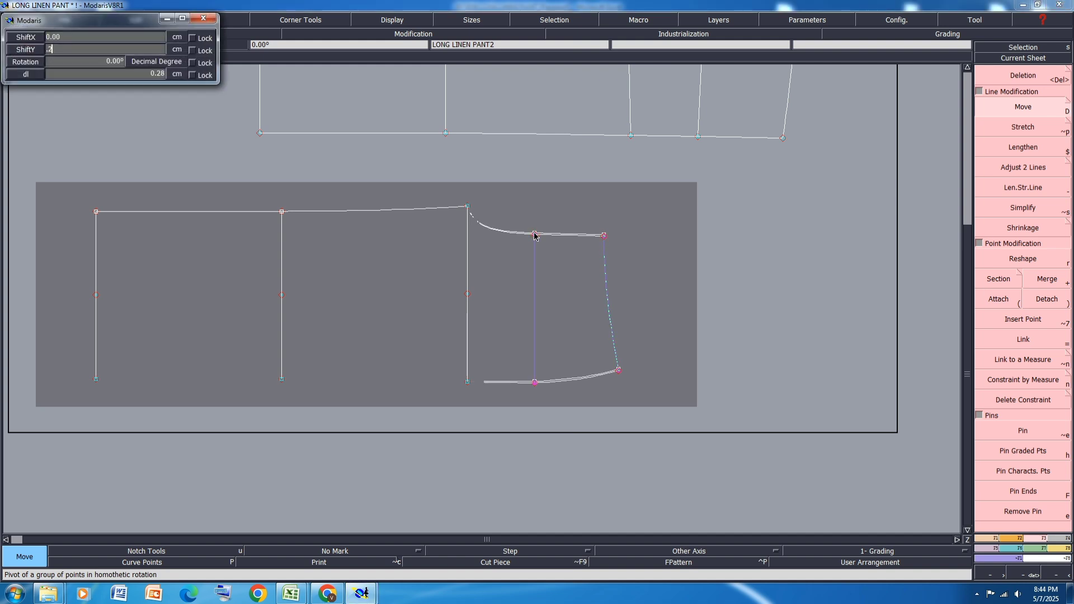
key("Return")
Move the front piece's waistline points alone by a further 0.20 cm in ShiftY.
scroll(637, 305, "up", 2)
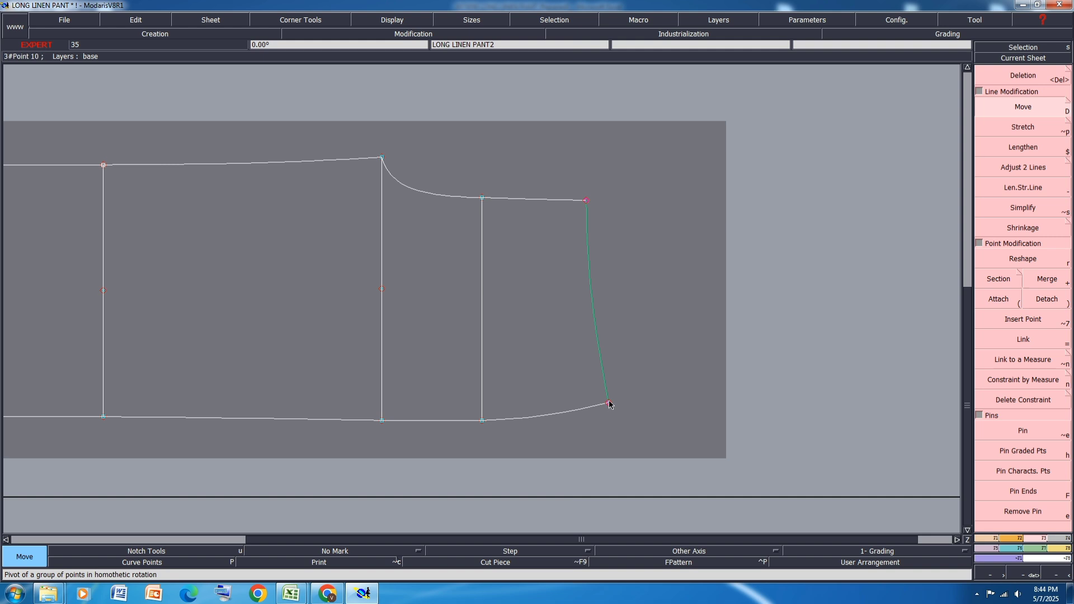
left_click(609, 404)
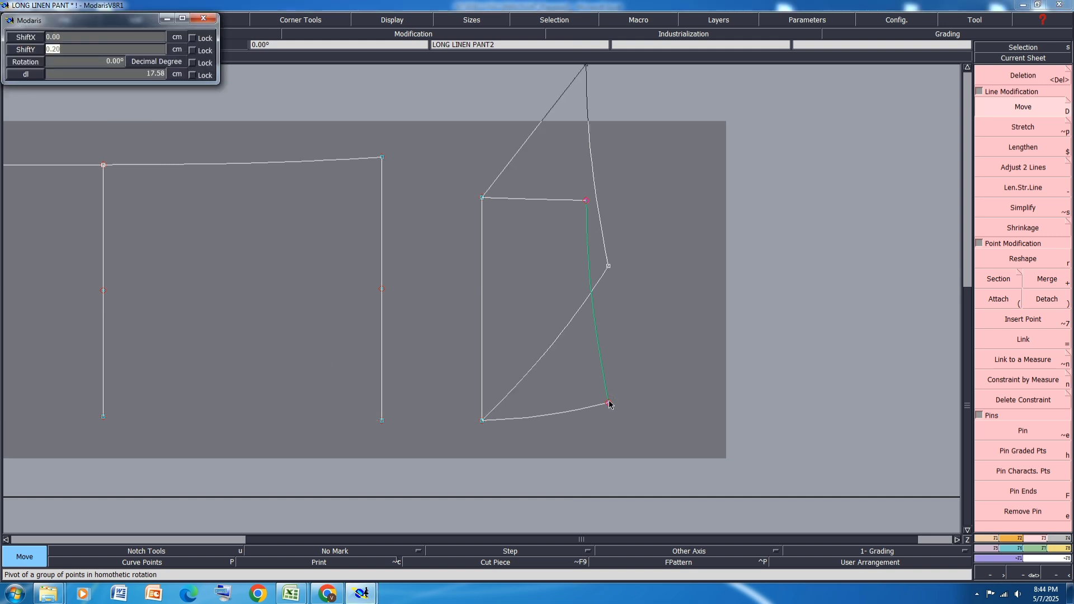
key("Return")
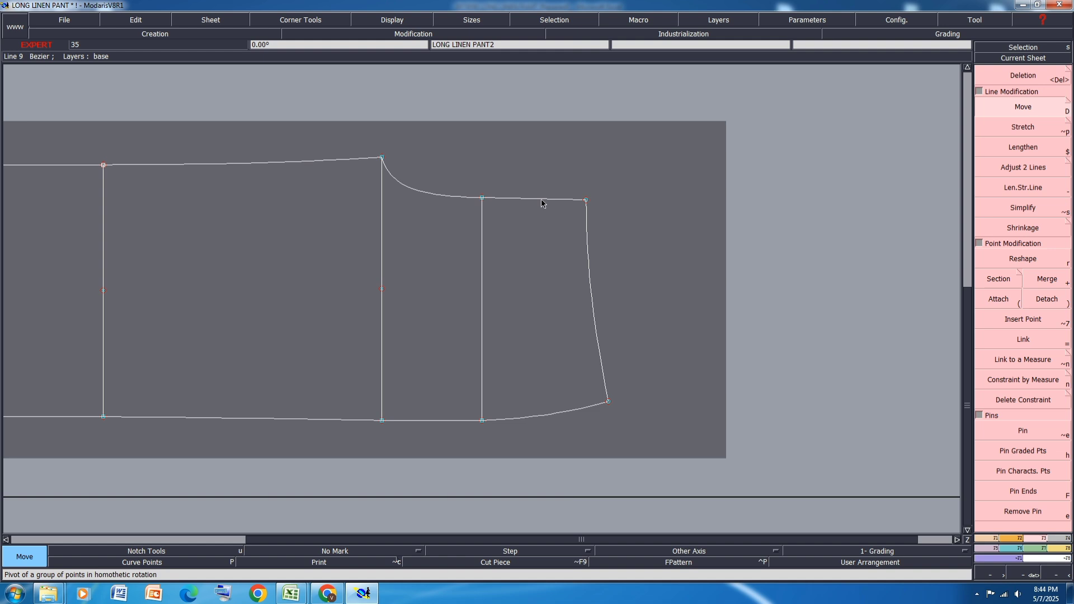
Measure the length of the front piece's crotch seam up to the waistline and delete the measurement.
key("l")
left_click(541, 201)
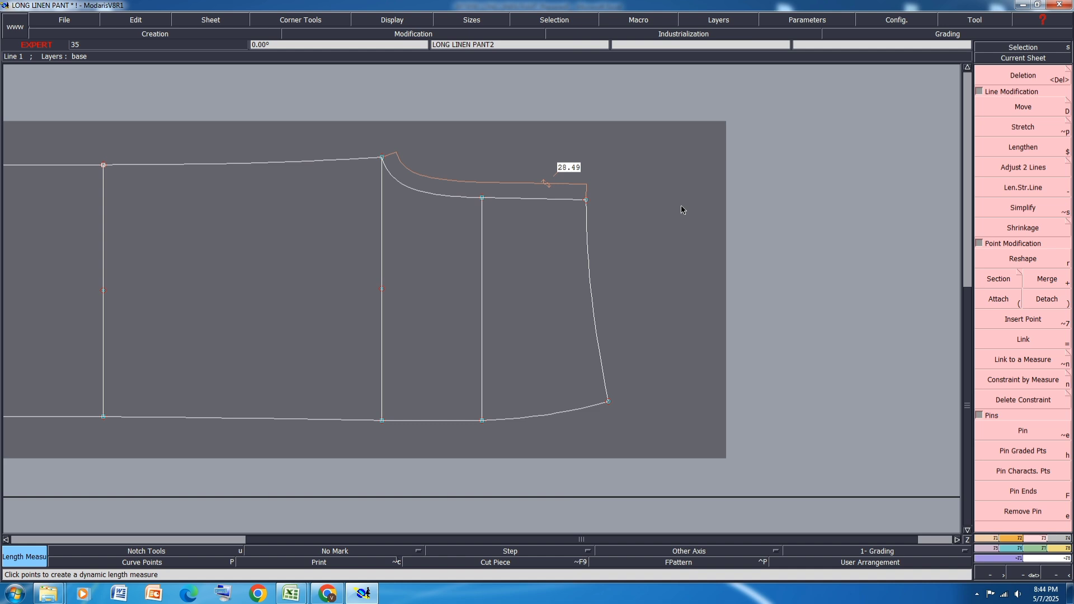
key("Delete")
left_click(526, 183)
Save the pant model, continuing past the detected anomalies.
key("ctrl+s")
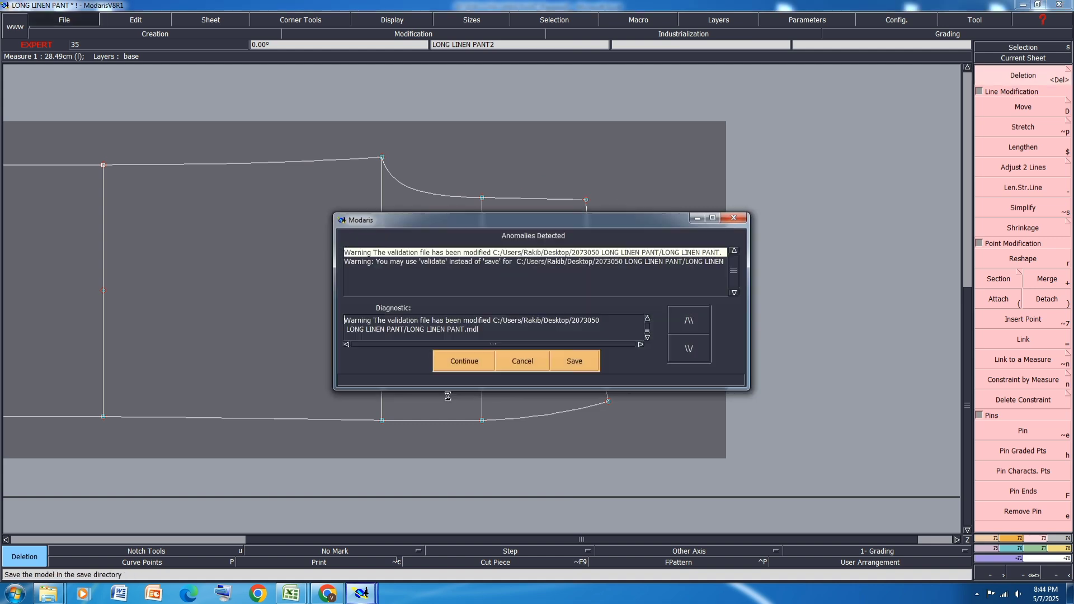
left_click(459, 358)
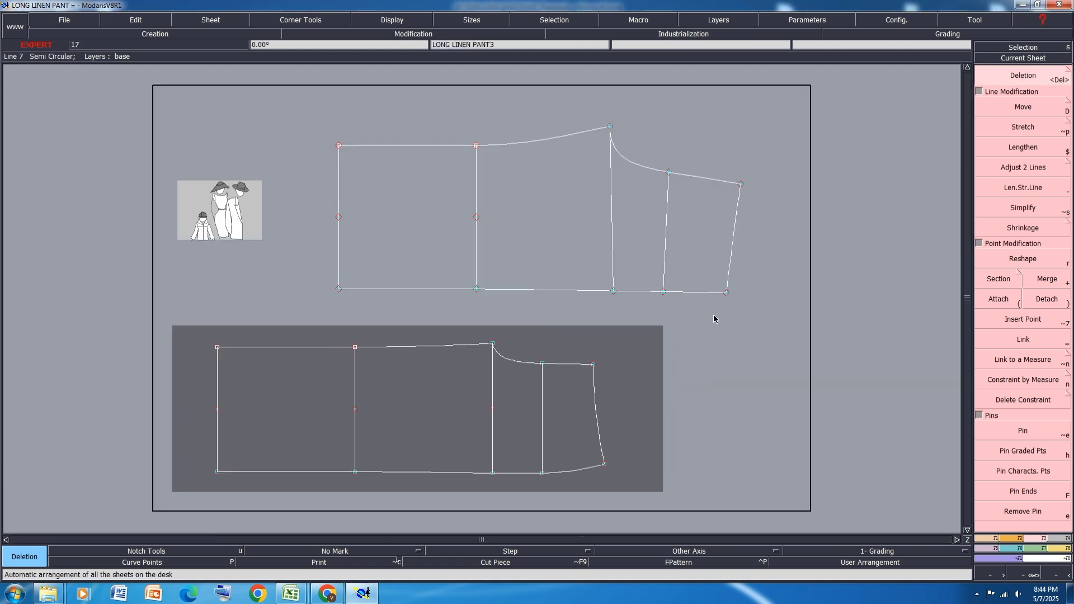
Marry the front piece onto the back piece at their side-seam waist corners.
key("m")
left_click(605, 465)
scroll(751, 311, "up", 2)
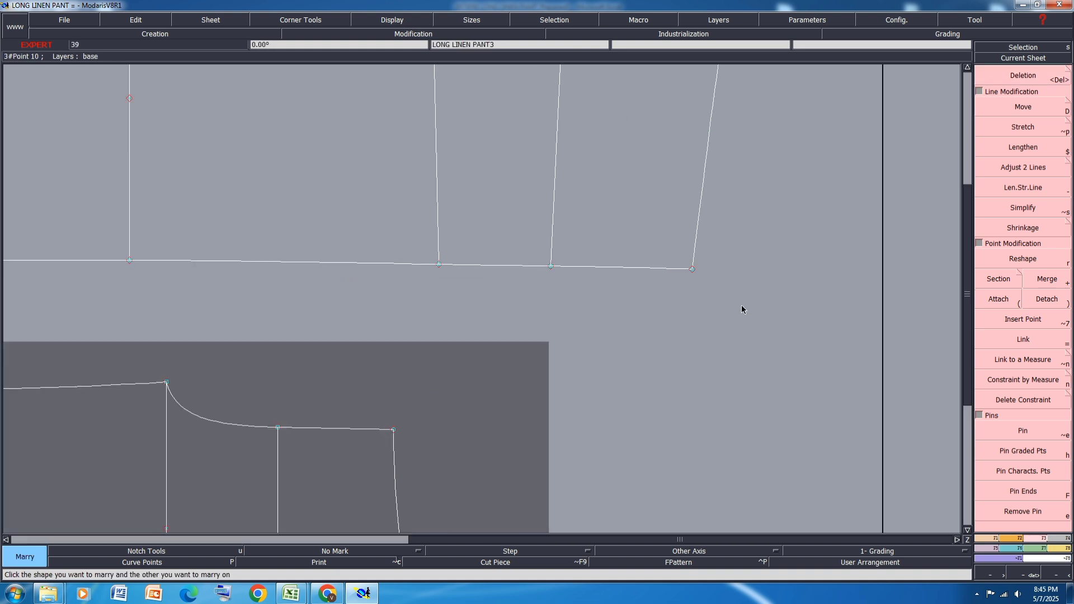
left_click(691, 271)
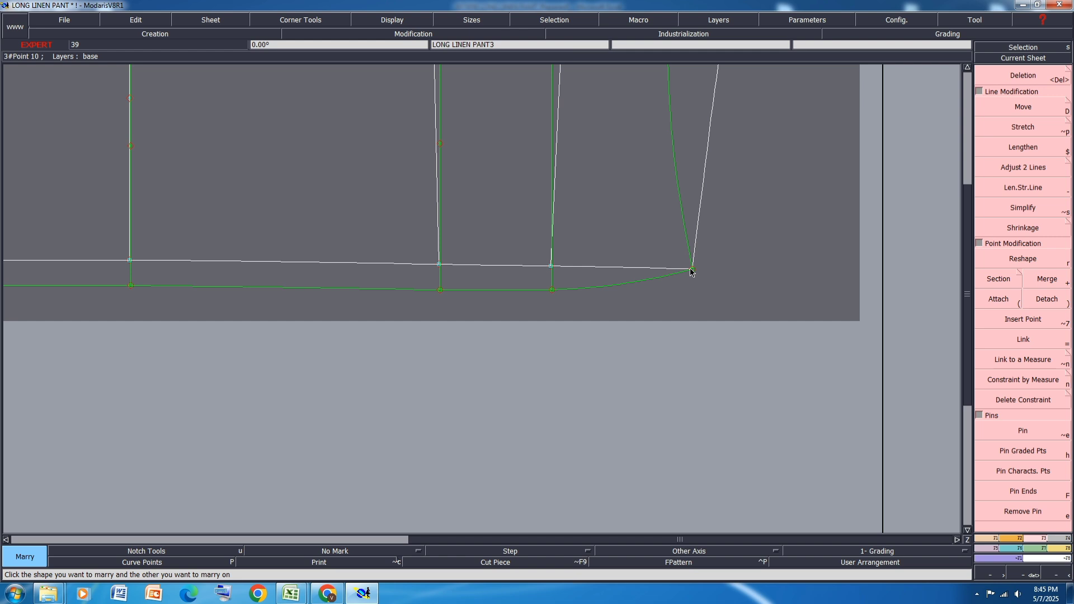
Flip the married front piece vertically and place its side waist corner back on the back piece's corner.
key("shift+m")
left_click(692, 270)
key("x")
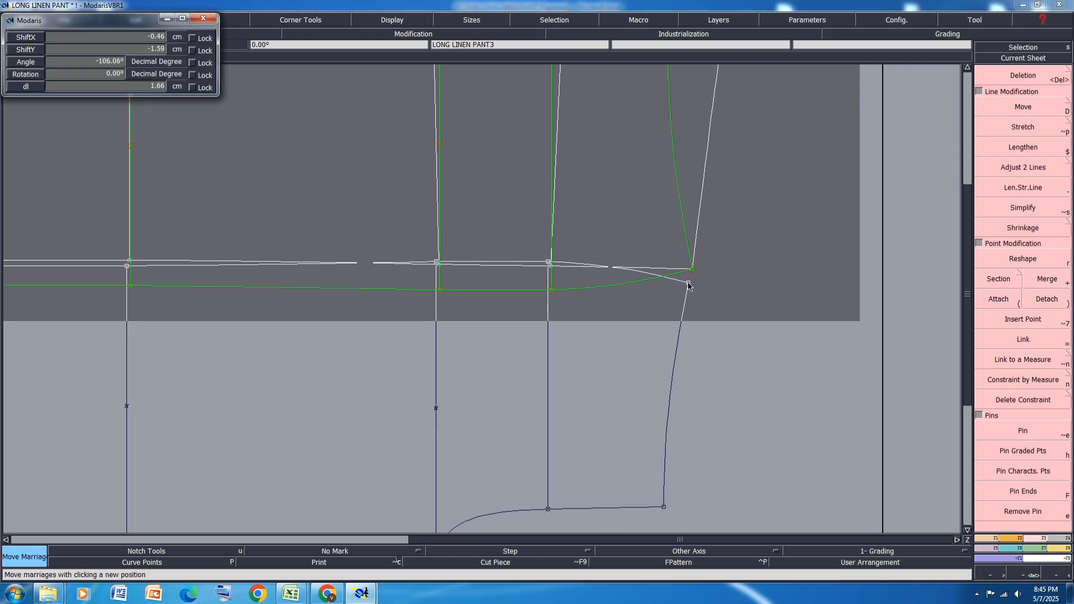
left_click(692, 270)
scroll(664, 261, "up", 1)
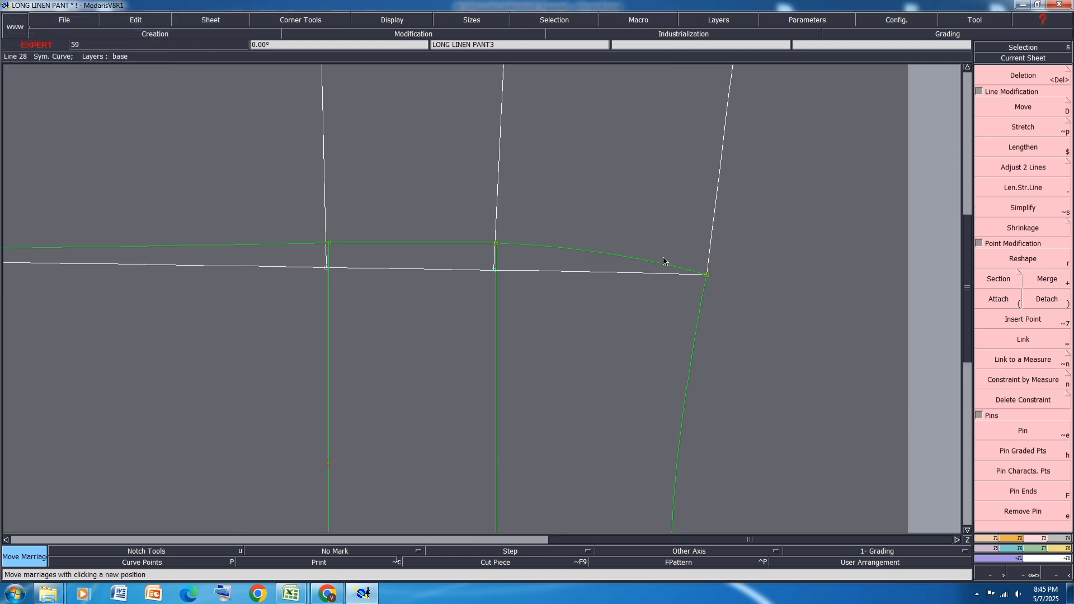
Pivot the married front piece so its upper side seam lies along the back's, and check the joined waistline.
key("p")
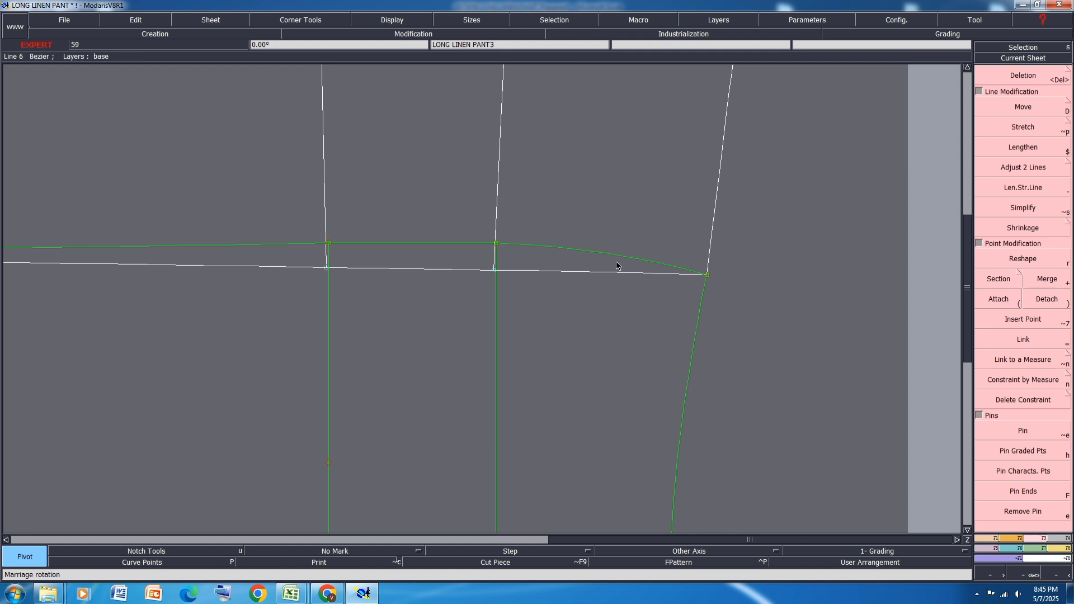
left_click(608, 259)
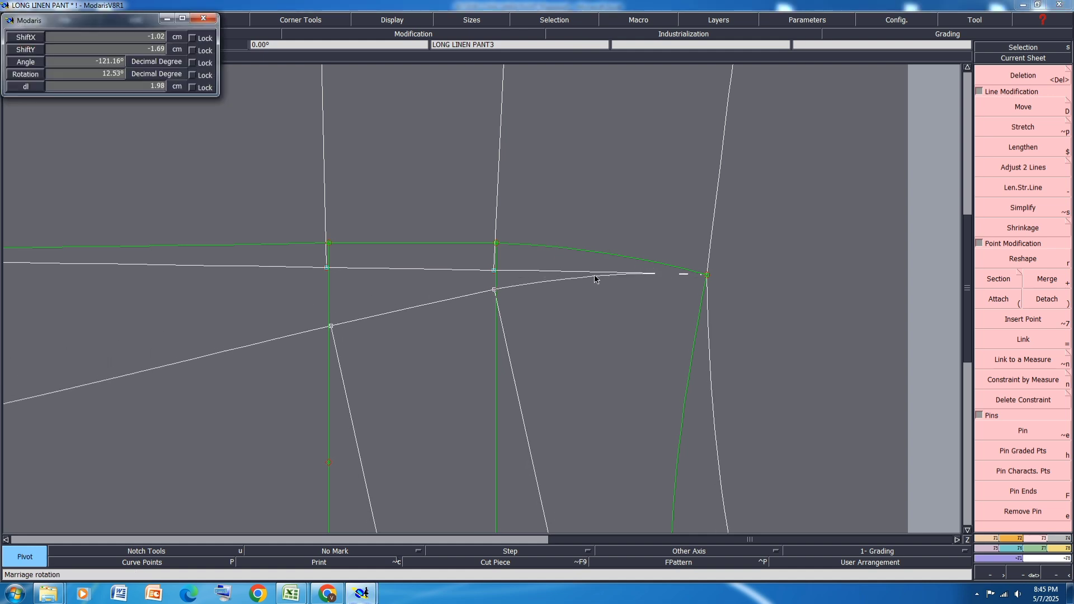
left_click(594, 277)
scroll(609, 259, "down", 2)
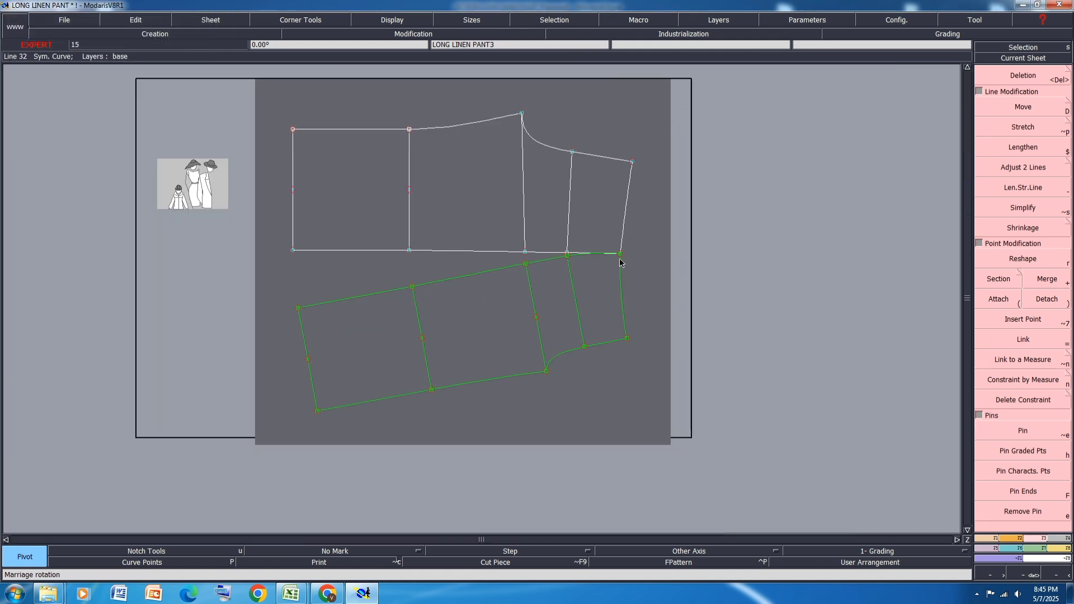
scroll(610, 260, "up", 1)
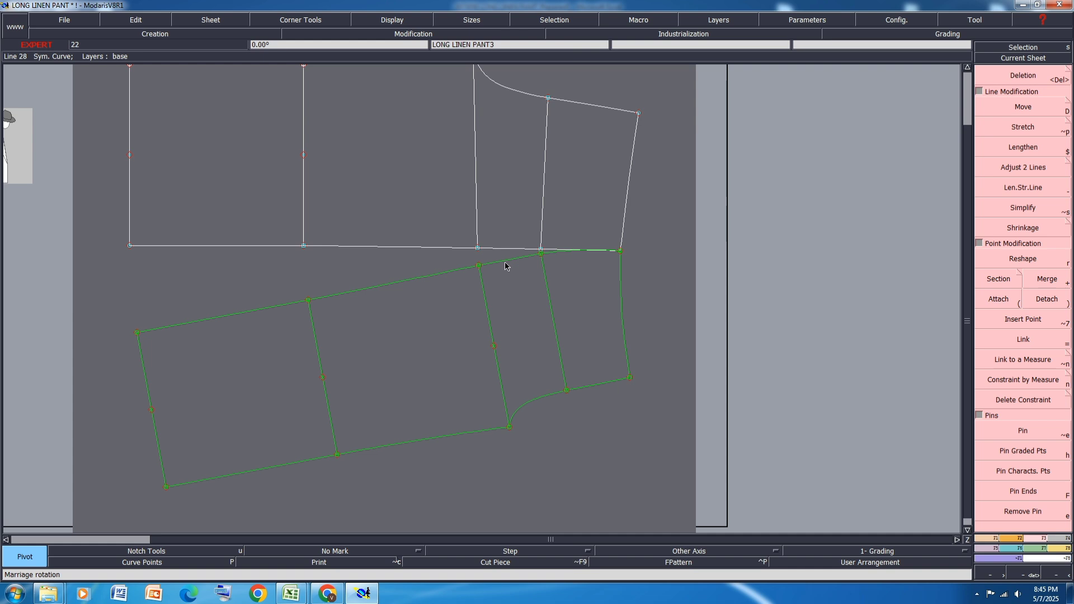
Divorce the front piece from the back piece, rearranging the sheets, and save the model.
key("d")
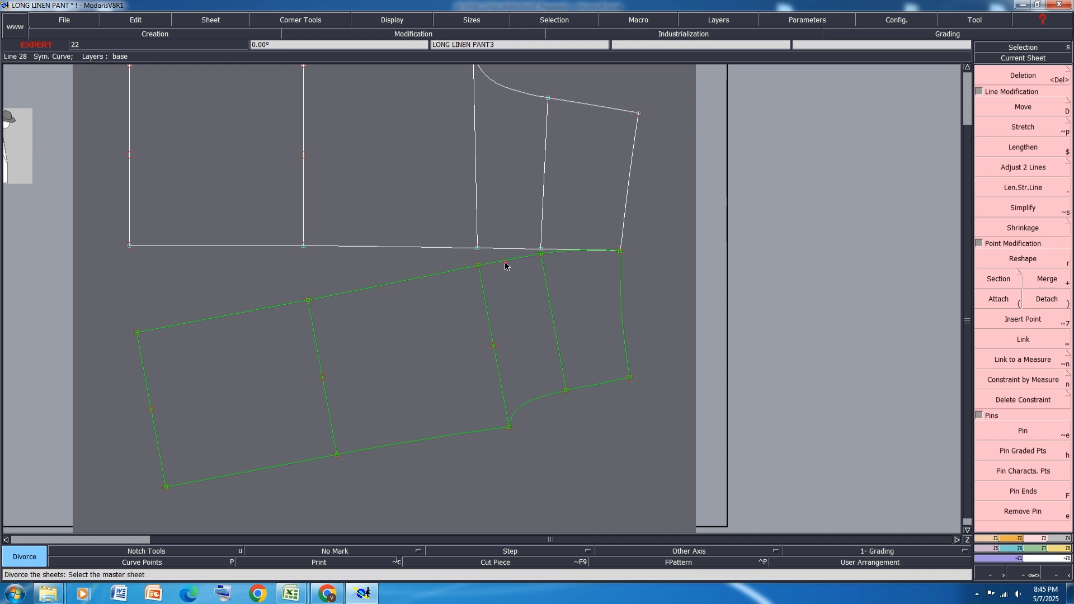
key("j")
key("7")
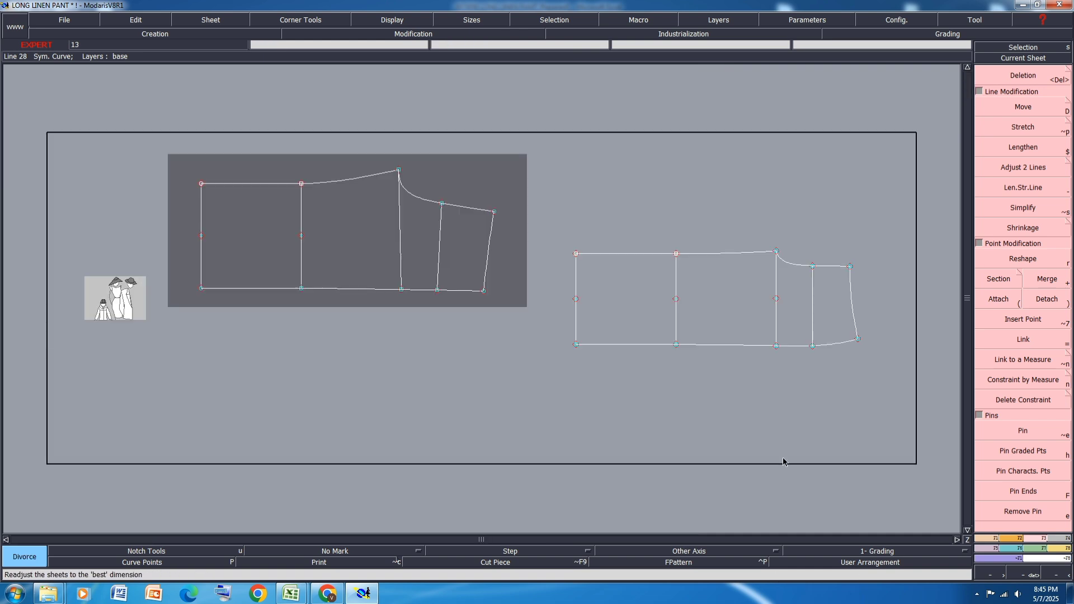
key("8")
key("ctrl+s")
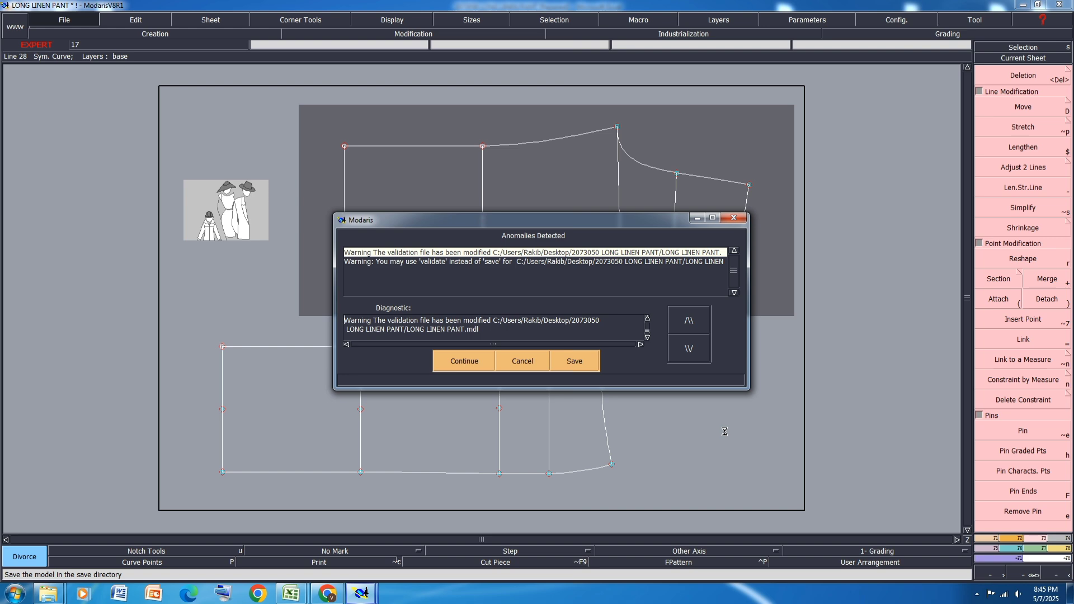
left_click(463, 361)
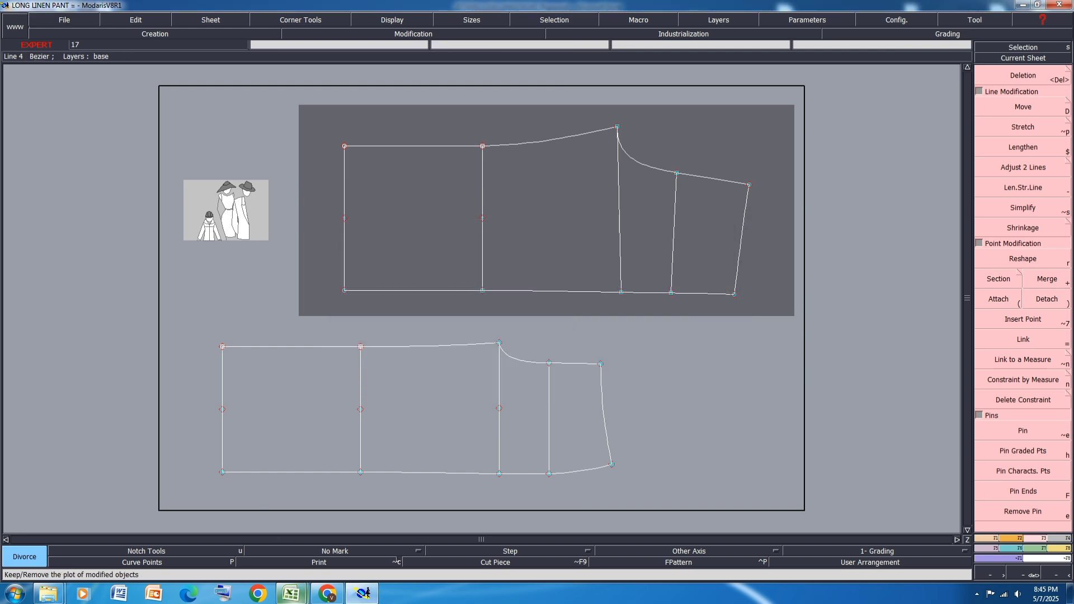
Switch to the Excel spec sheet and highlight the row for pocket opening along the waistband in yellow.
mouse_move(291, 593)
left_click(360, 545)
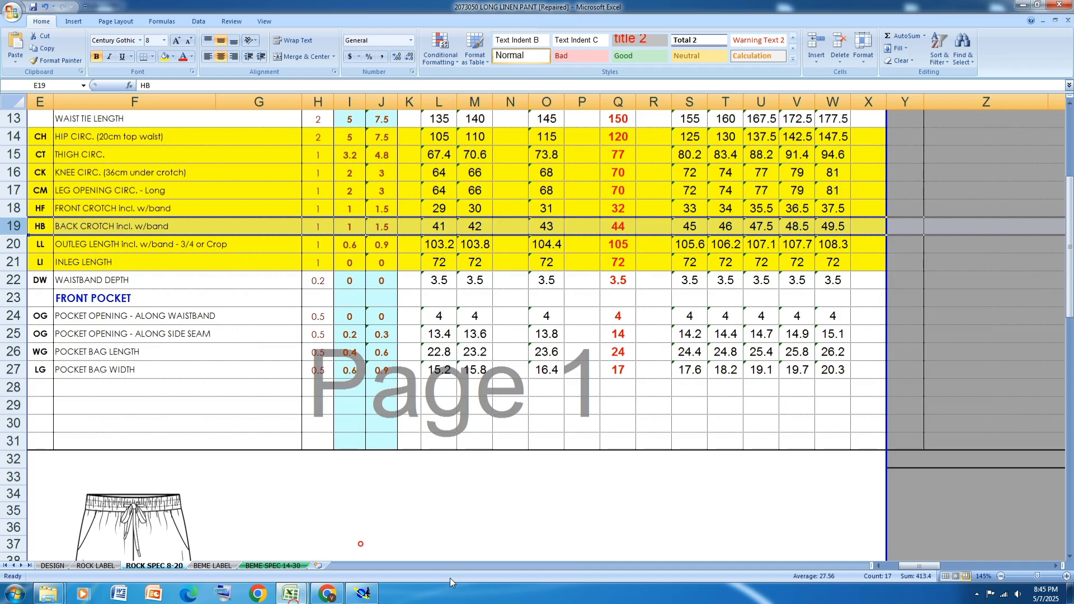
left_click(12, 316)
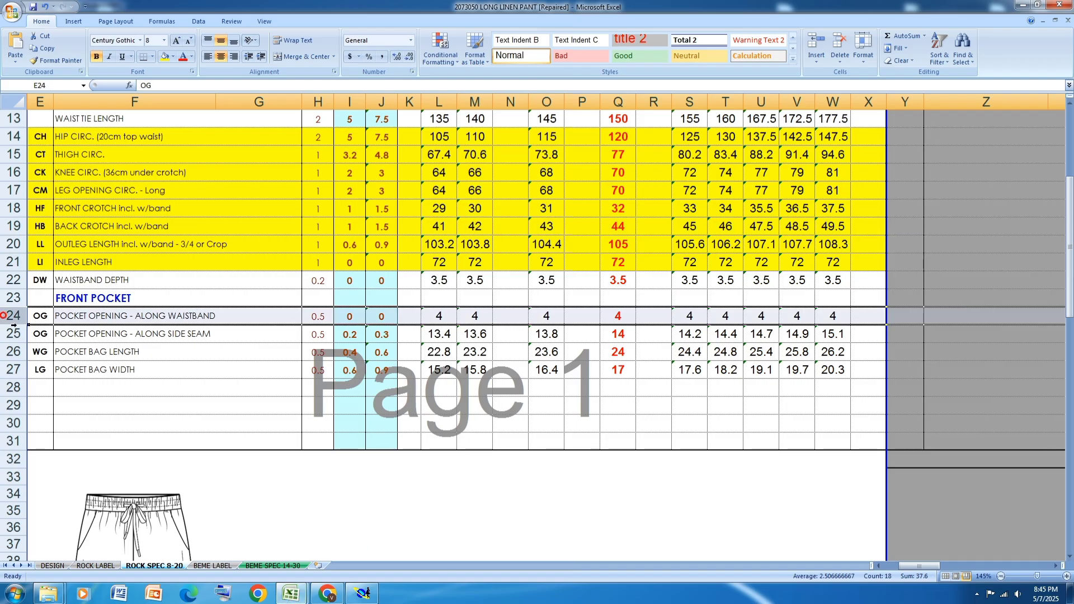
left_click(165, 57)
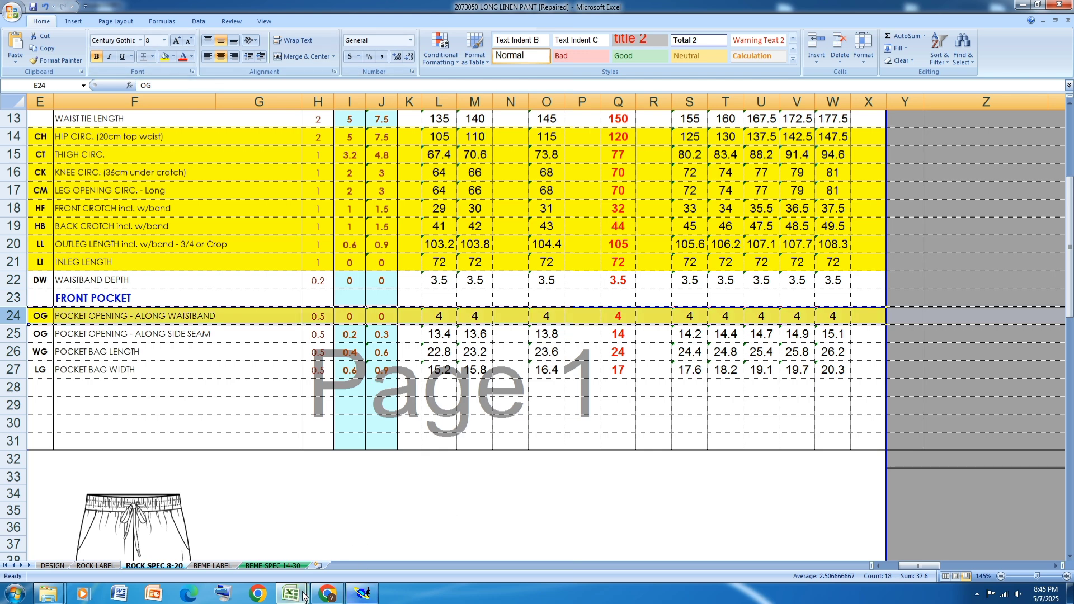
Check the waistband pocket-opening value in the Excel spec against the front piece in Modaris.
mouse_move(290, 593)
left_click(355, 536)
left_click(362, 593)
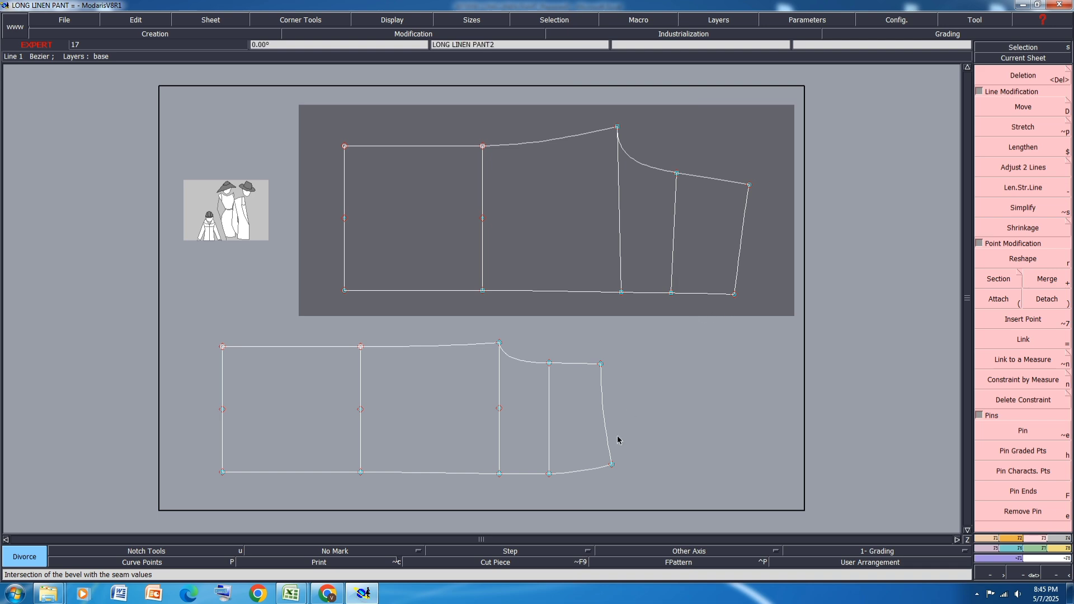
mouse_move(291, 599)
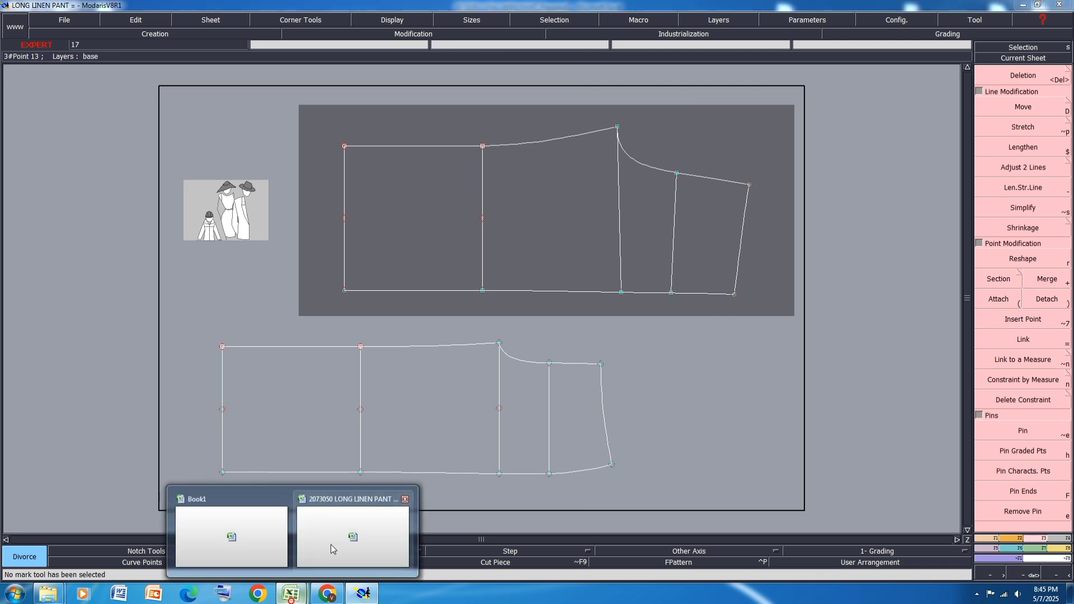
left_click(325, 537)
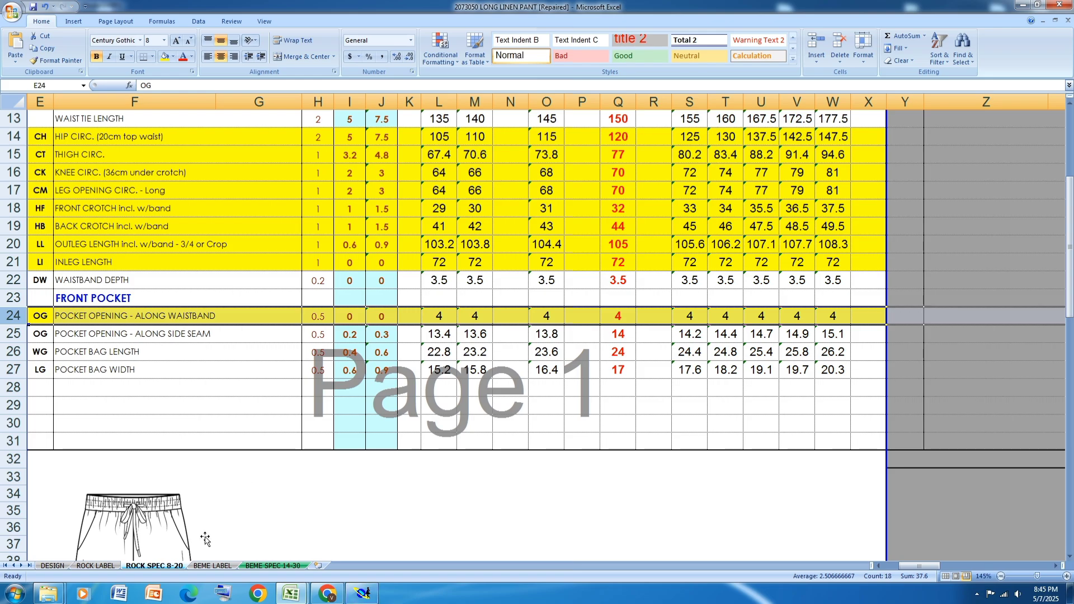
left_click(365, 598)
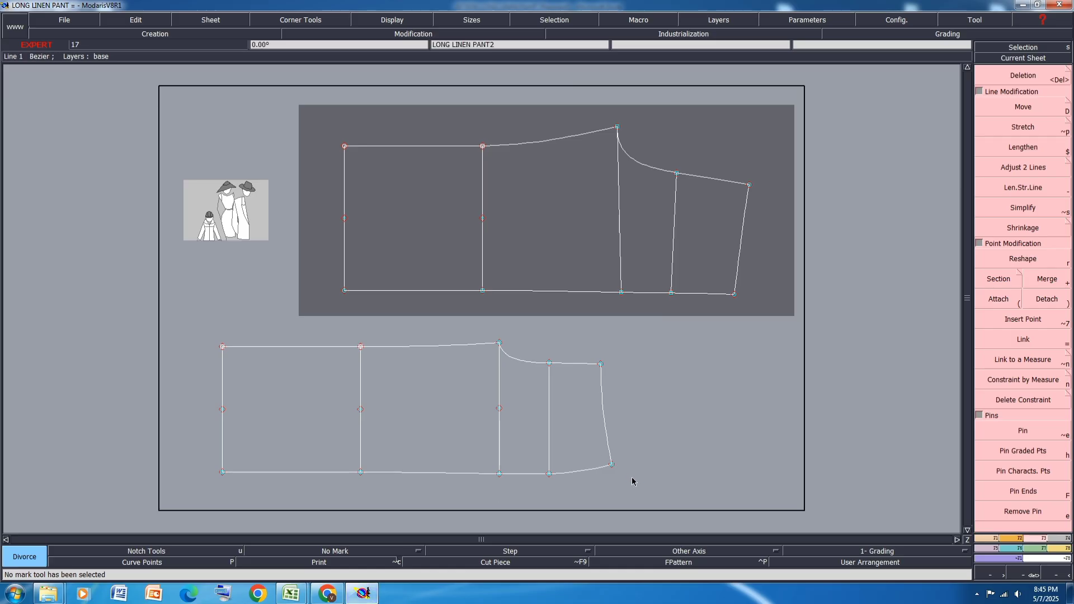
Create a developed point on the front piece's waistline at a curve length of 4 cm from the side seam.
left_click(987, 539)
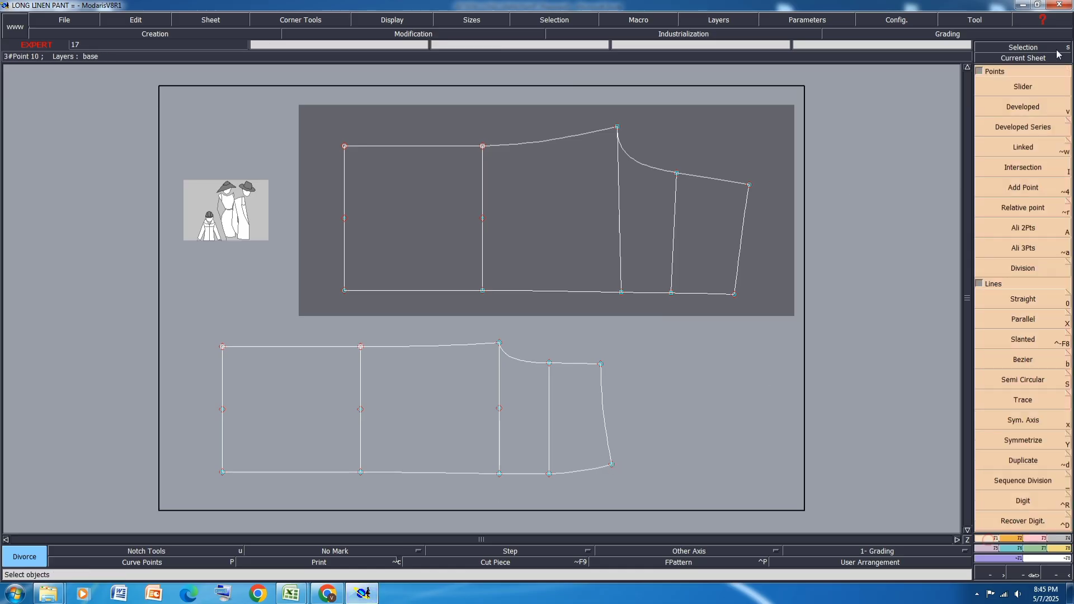
left_click(1028, 107)
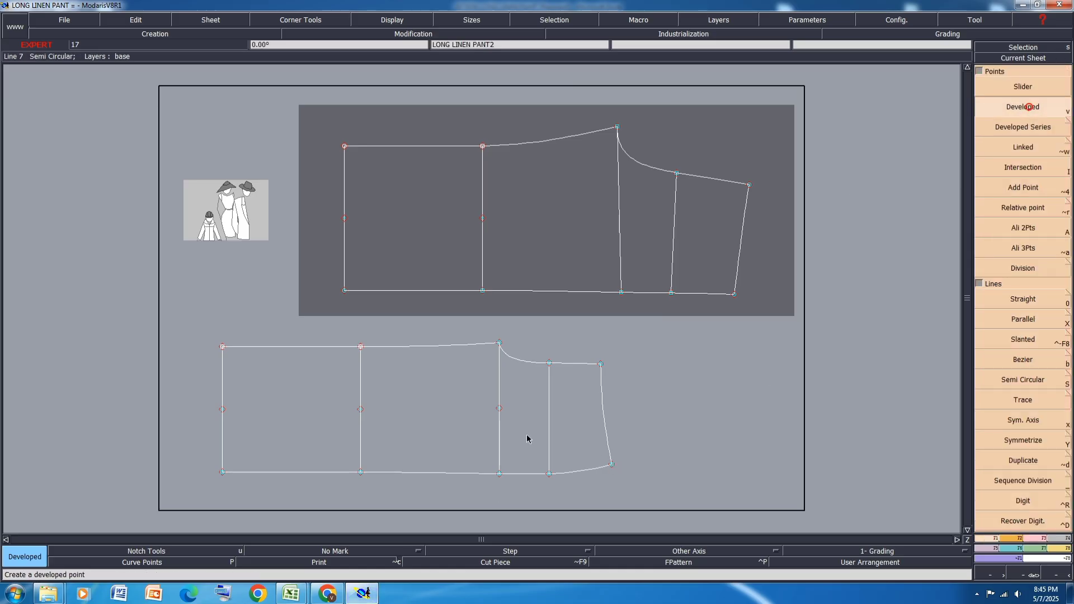
left_click(613, 464)
type("4")
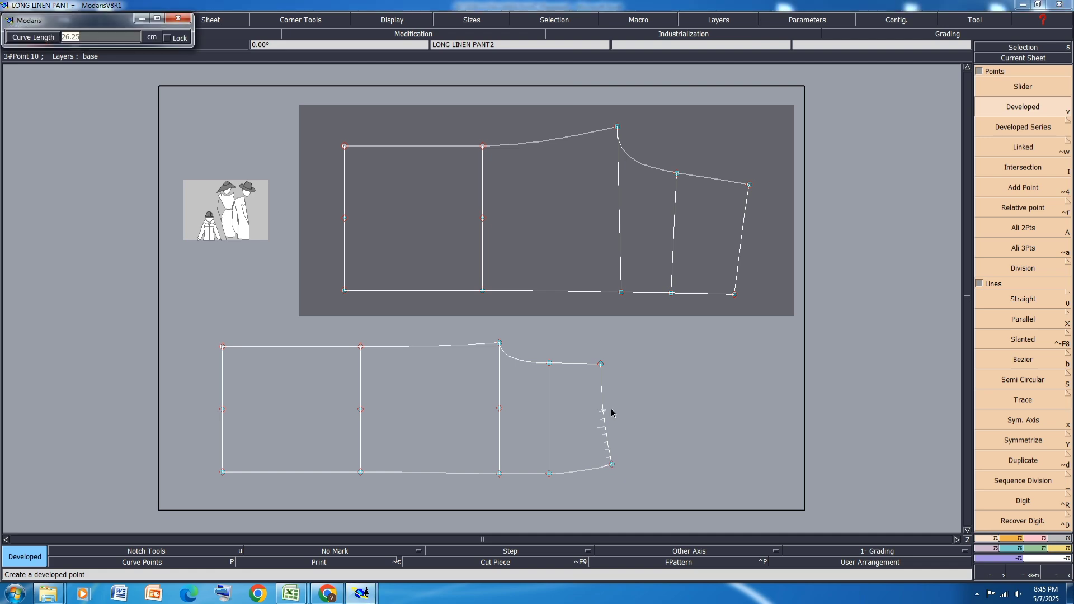
key("Return")
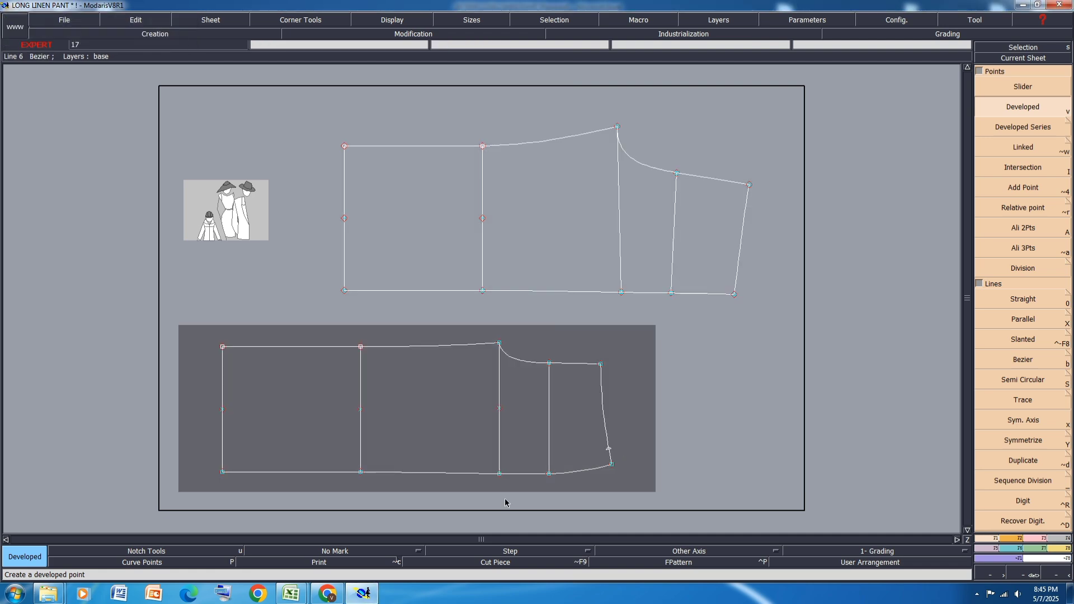
Switch to the Excel spec sheet and highlight the row for pocket opening along the side seam in yellow.
left_click(291, 595)
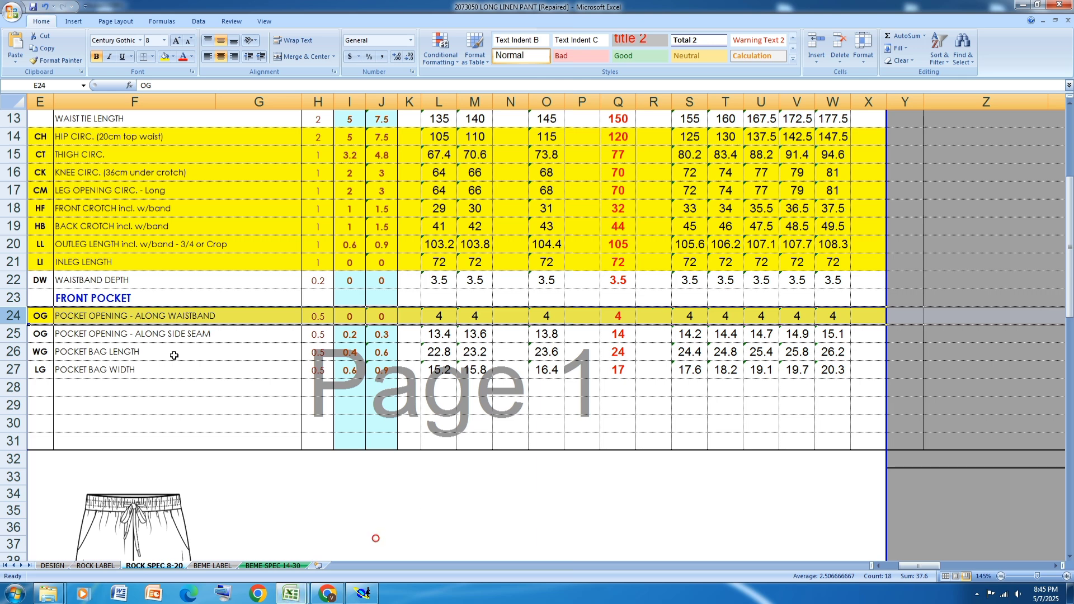
left_click(12, 333)
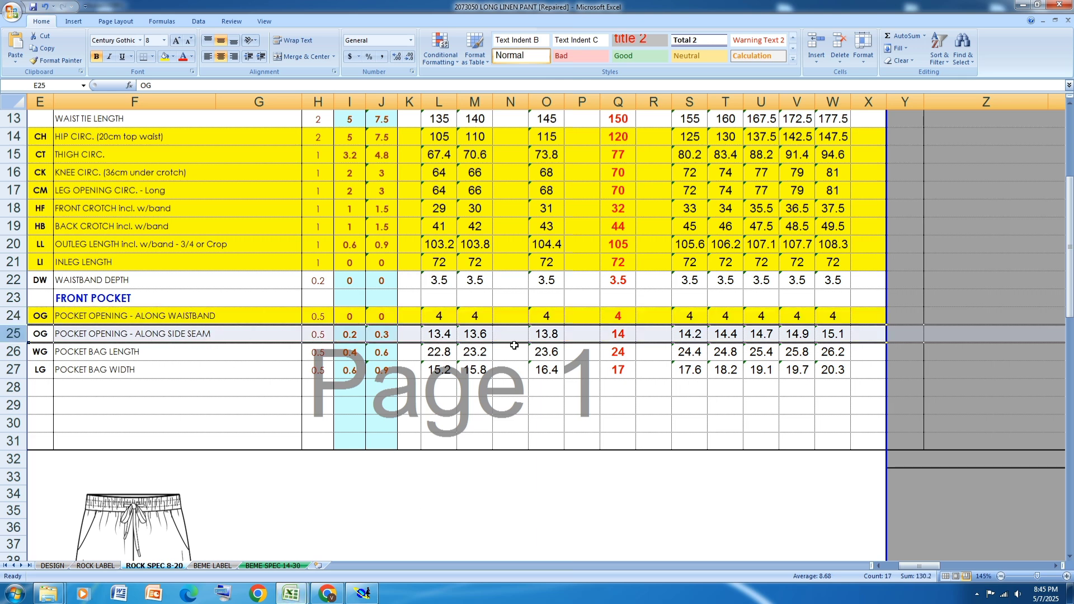
left_click(164, 57)
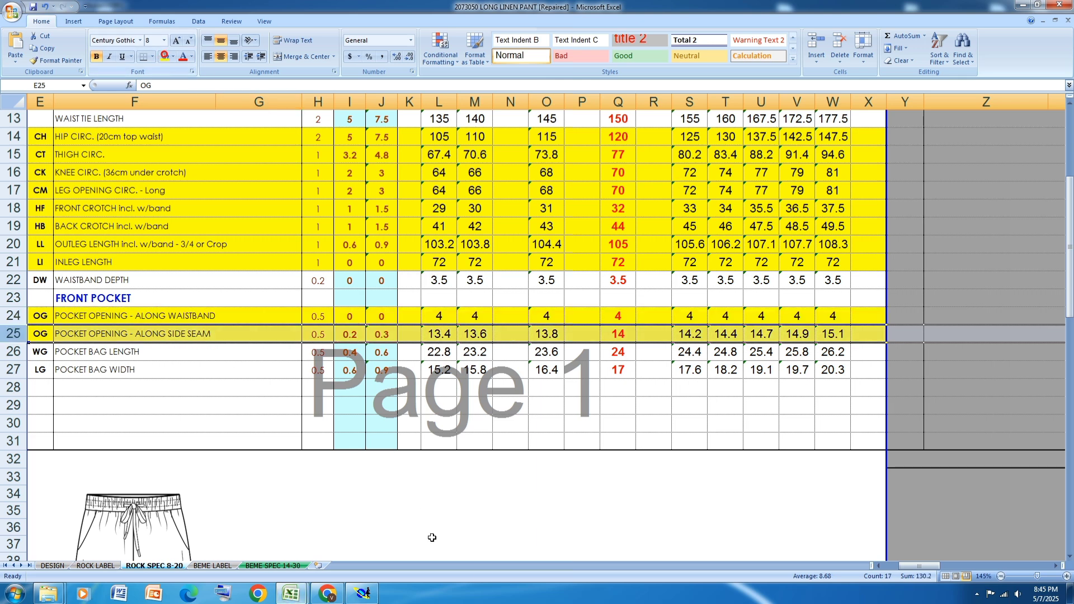
Switch to Modaris and create a developed point on the front piece's side seam at a curve length of -14 cm from the waist corner.
left_click(363, 594)
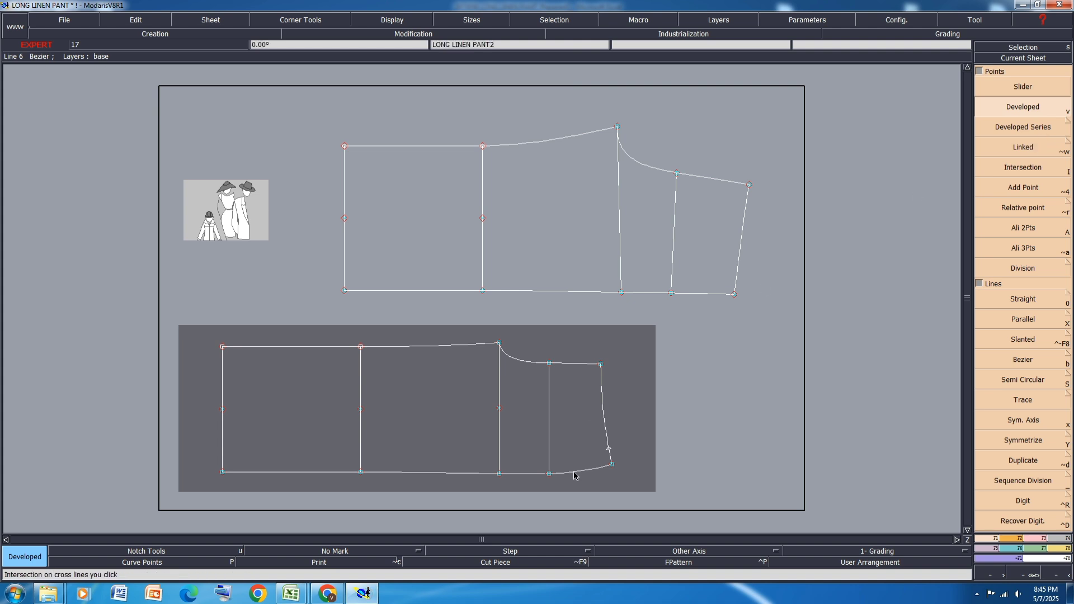
left_click(612, 466)
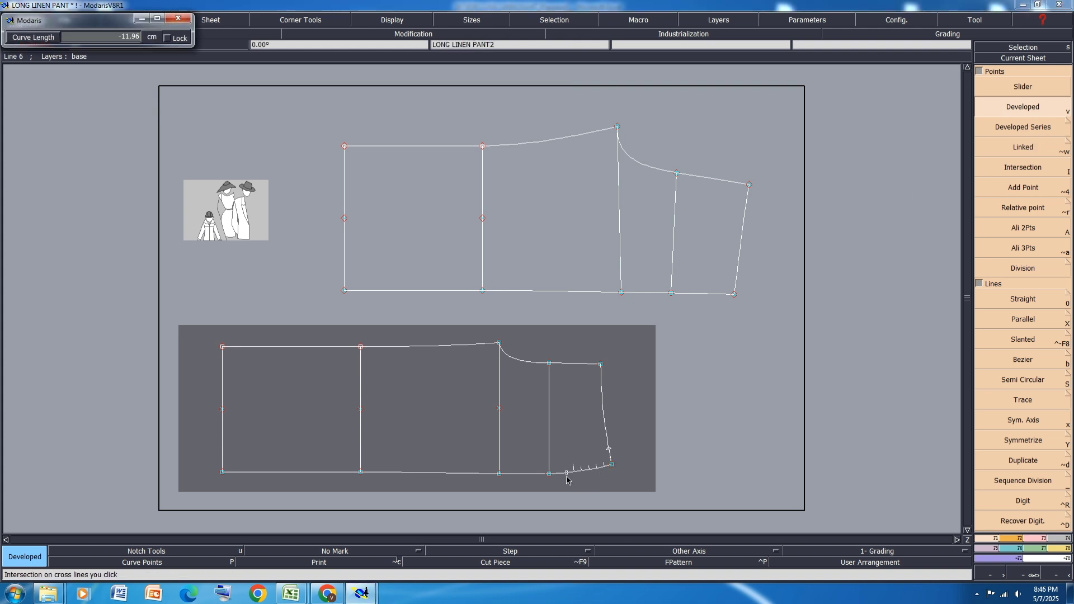
type("-1")
left_click(696, 428)
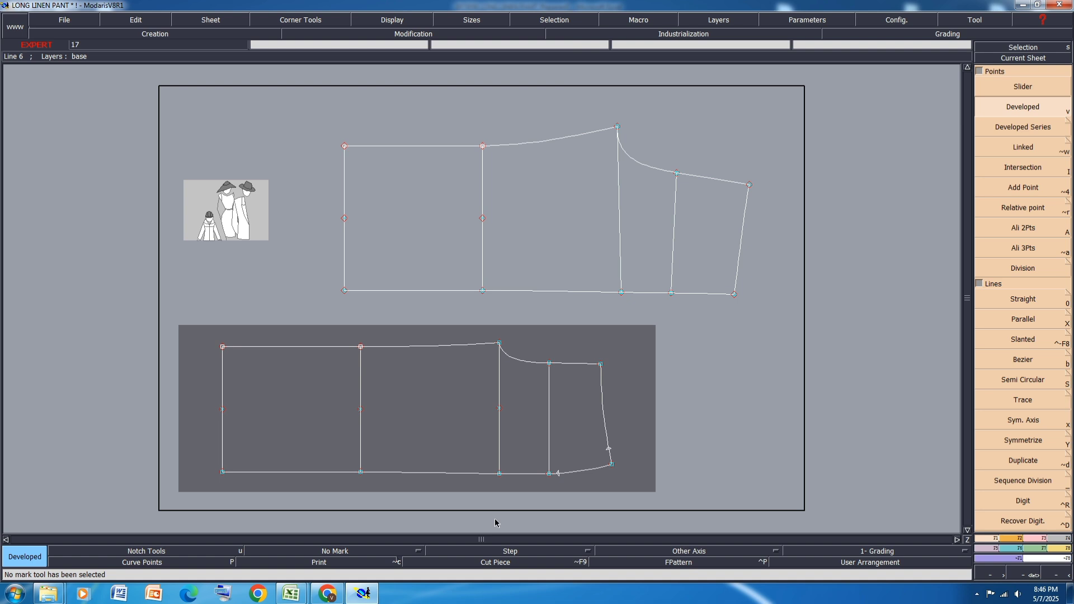
Add a notch at the pocket-opening point on the front piece's waistline and reorient it towards the inside of the piece.
left_click(1017, 541)
left_click(1023, 86)
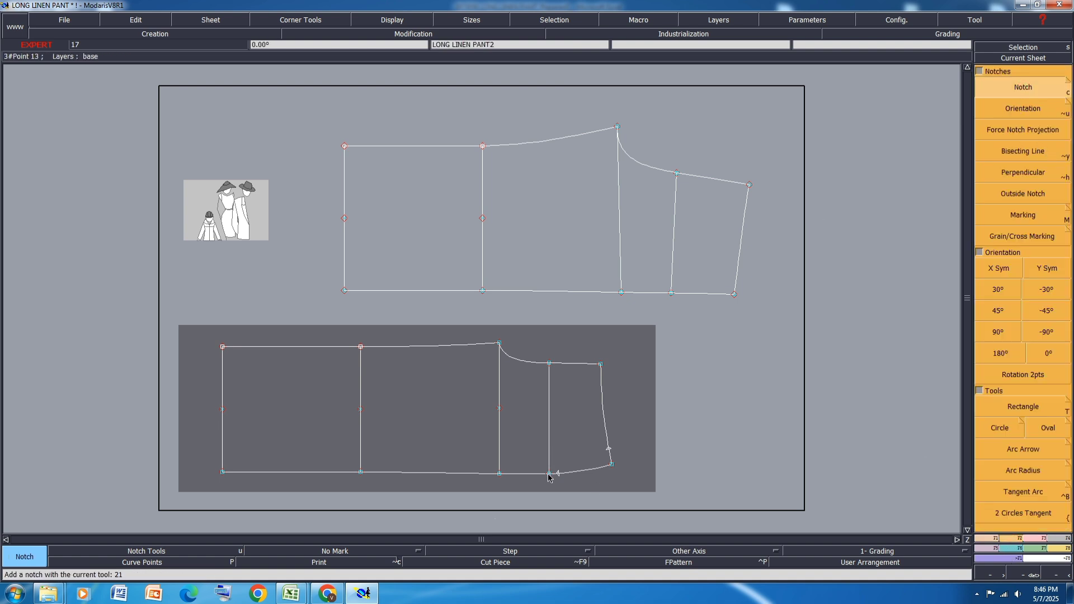
left_click(608, 450)
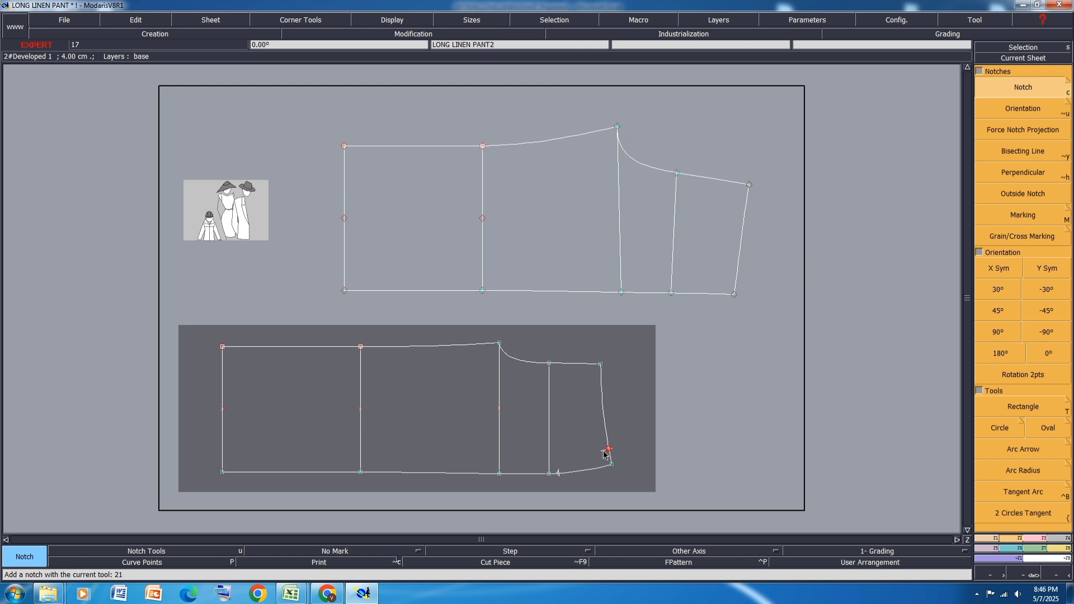
scroll(579, 479, "up", 3)
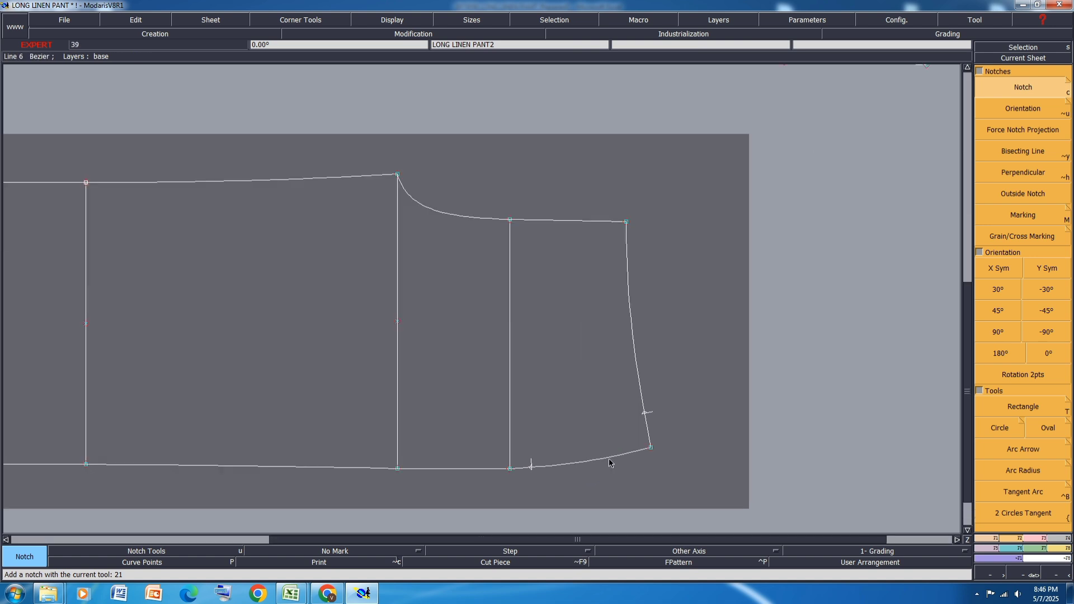
key("alt+u")
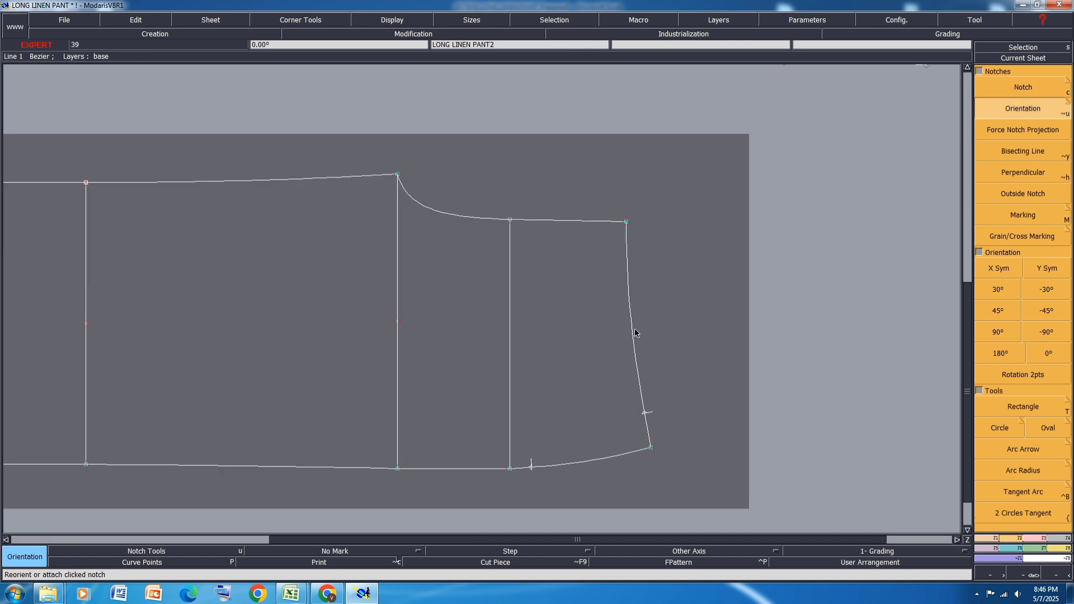
left_click(641, 416)
left_click(611, 425)
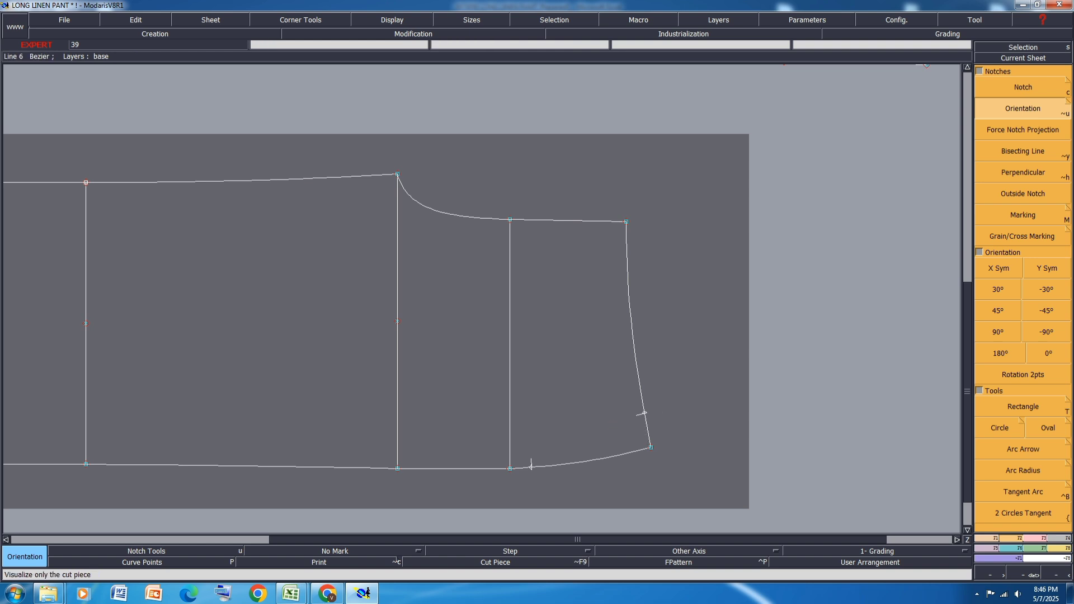
Draw a straight pocket-opening line on the front piece from the side-seam pocket point to the waistline pocket point.
key("l")
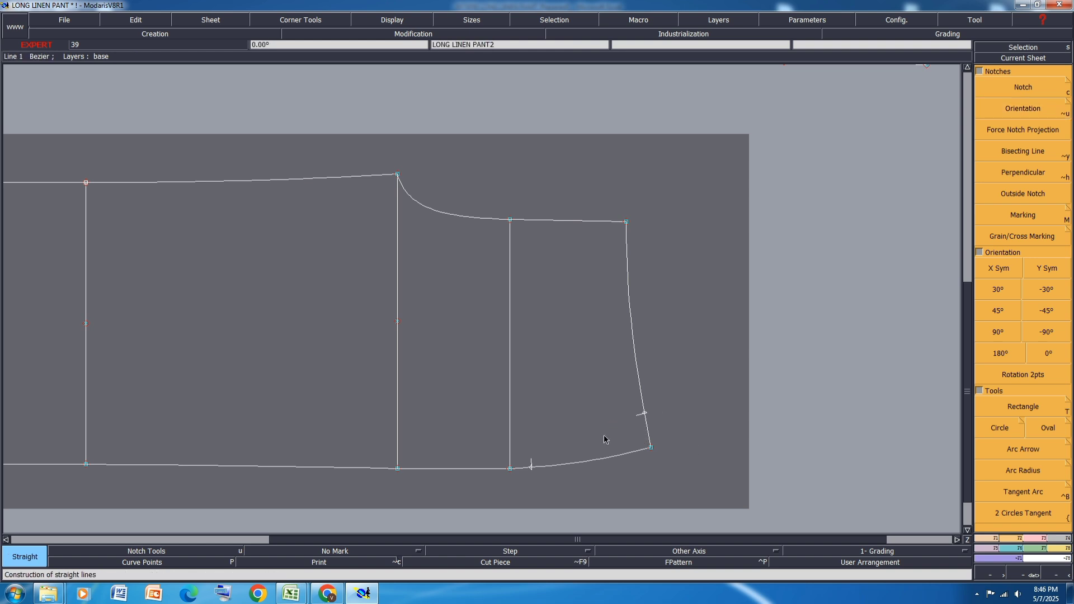
left_click(992, 538)
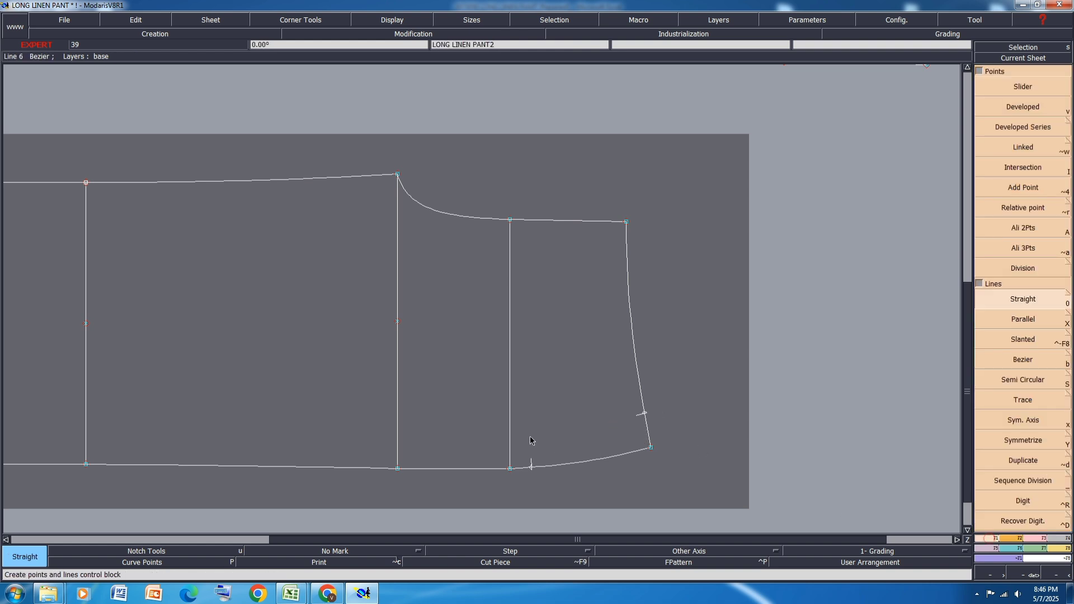
left_click(531, 471)
left_click(645, 414)
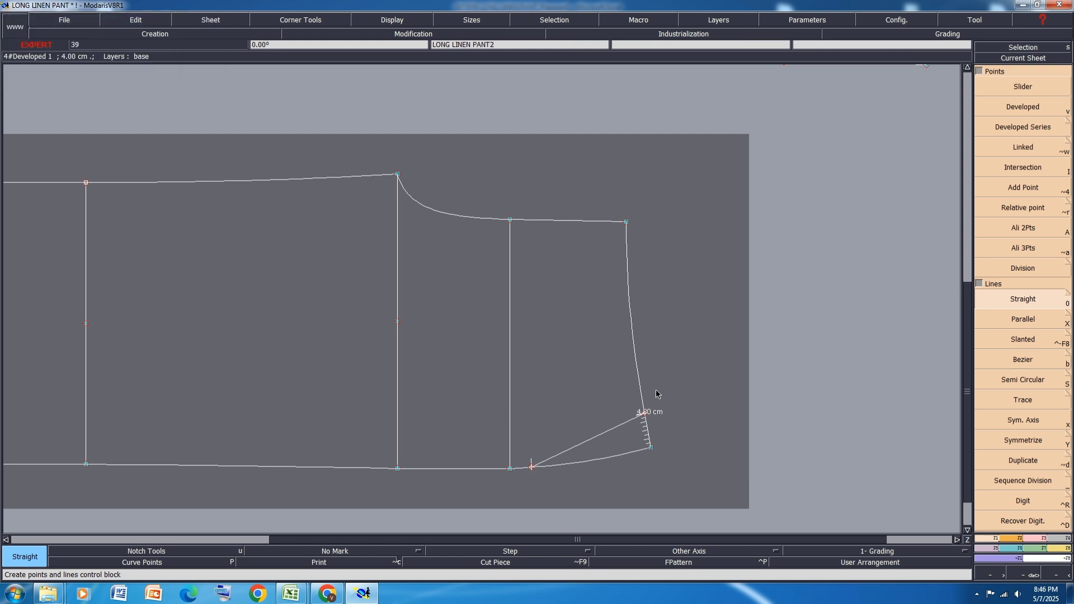
Show the whole sheet and save the model, continuing past the modified-file warning.
key("j")
key("ctrl+s")
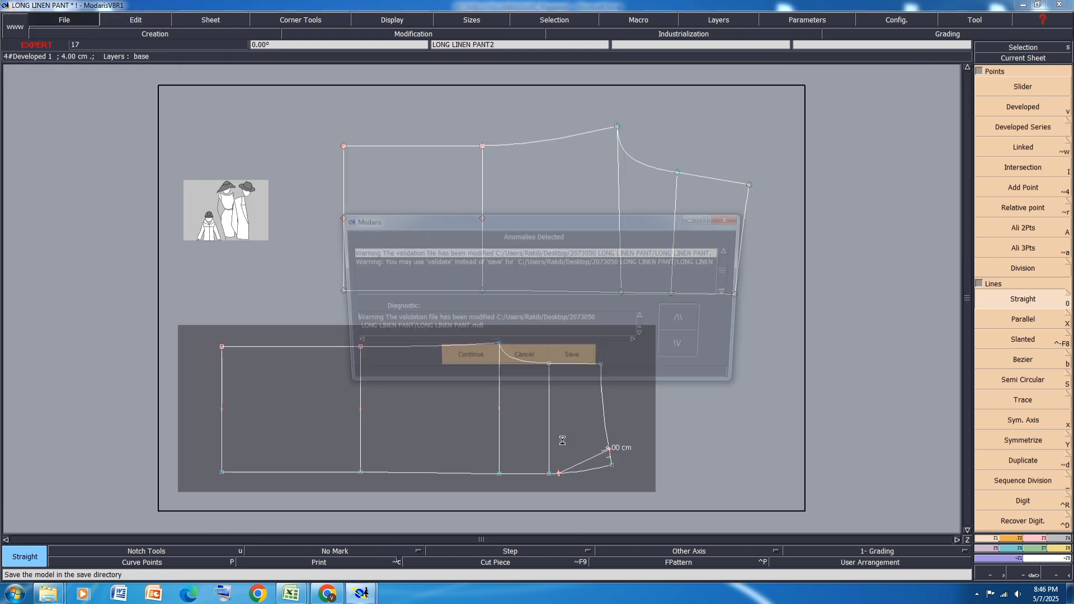
left_click(469, 361)
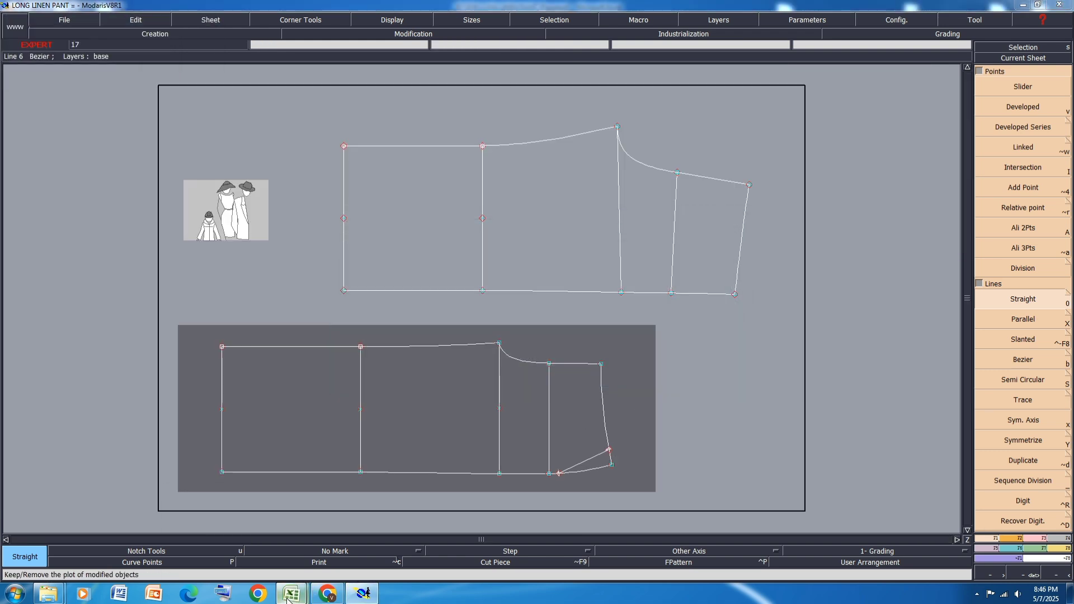
Switch to the Excel spec sheet and highlight the rows for pocket bag length and pocket bag width in yellow.
mouse_move(290, 594)
left_click(350, 532)
scroll(434, 320, "down", 6)
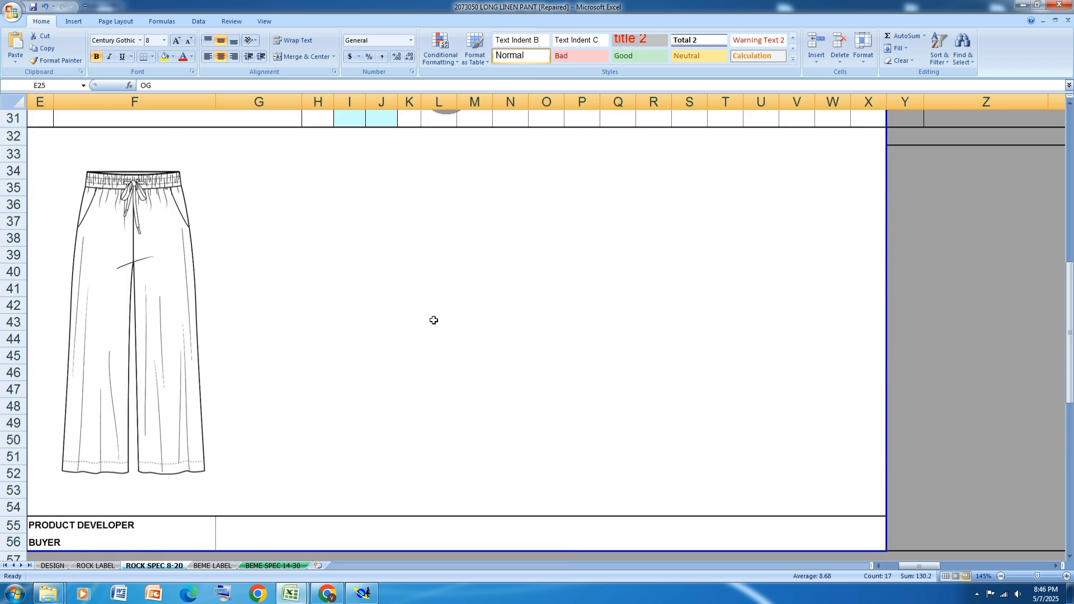
scroll(433, 320, "up", 6)
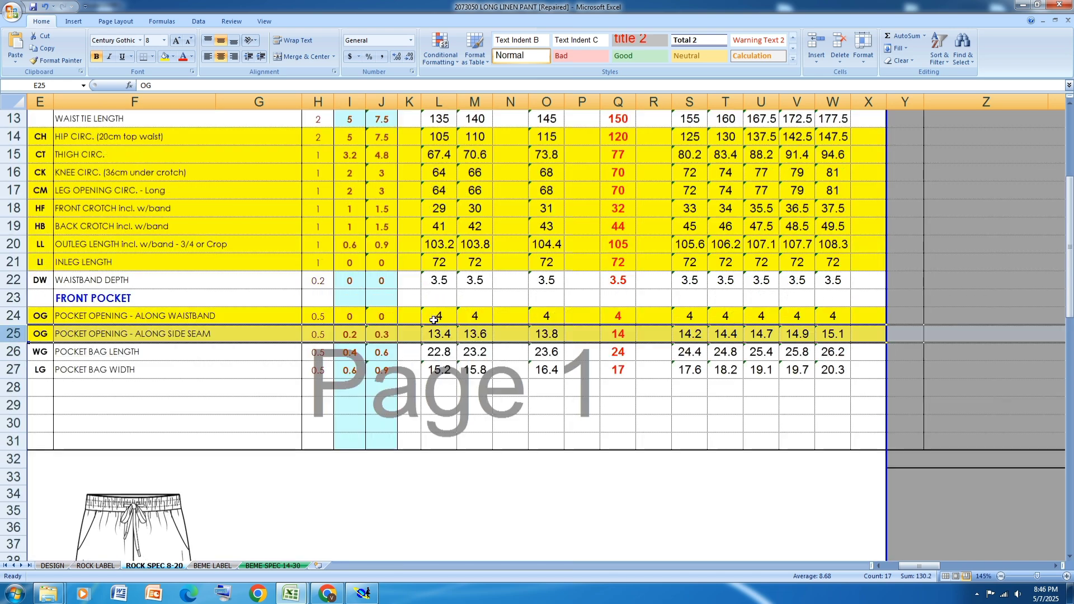
left_click(14, 352)
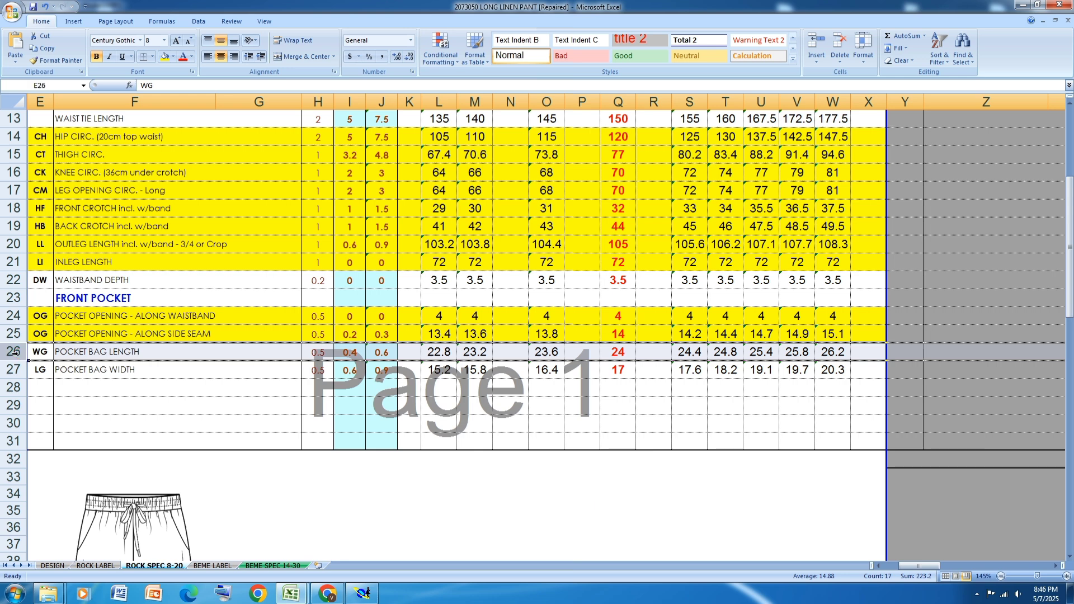
left_click(164, 56)
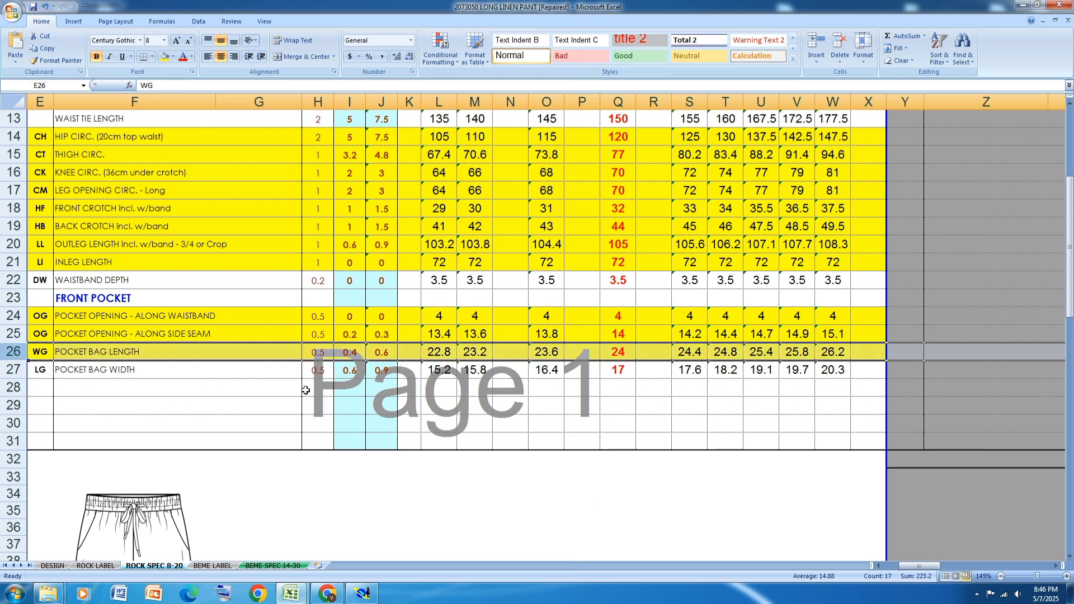
left_click(11, 372)
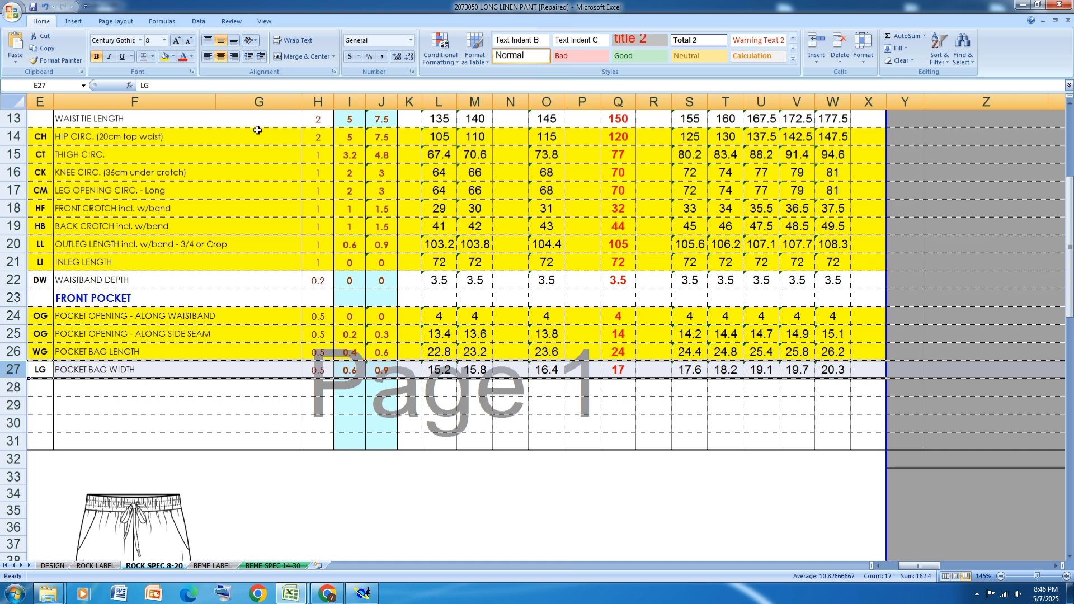
left_click(163, 56)
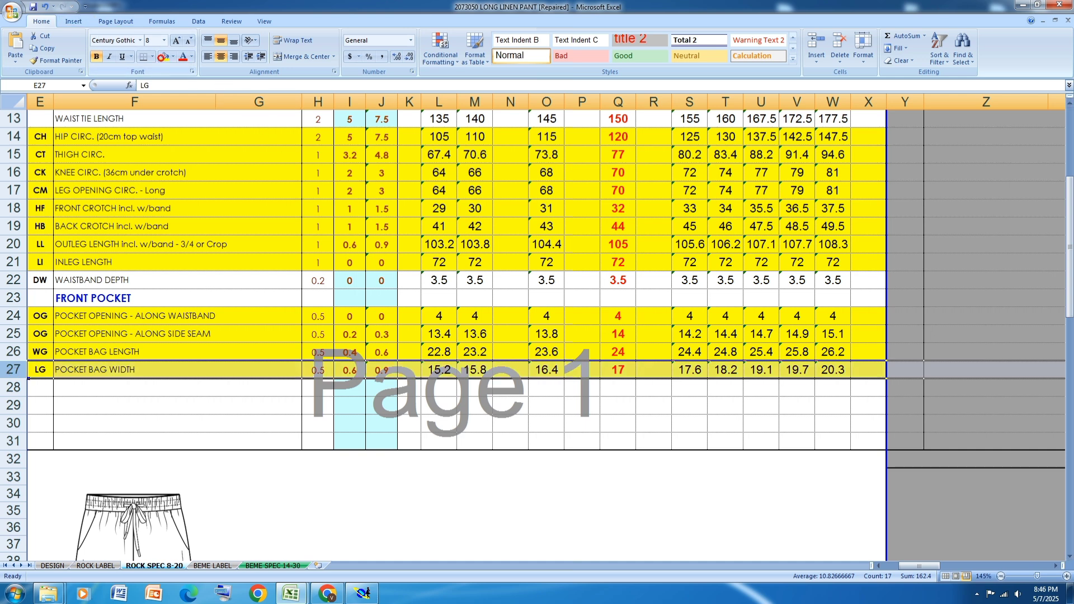
Switch to Modaris and draw a Bezier line from the side-seam pocket point with dx 0 and dy 17 cm for the bag width.
left_click(363, 593)
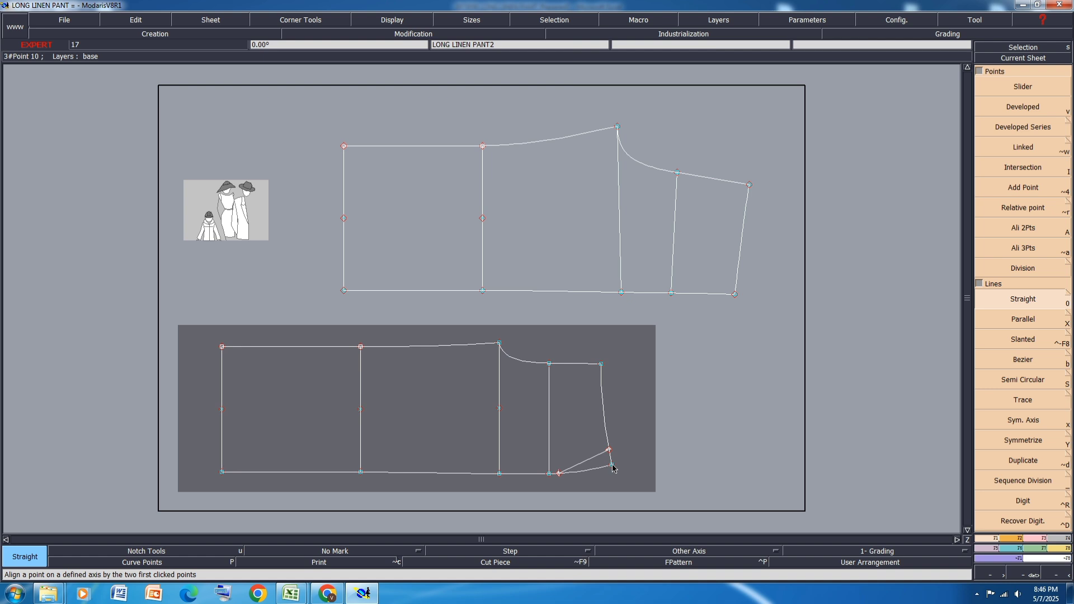
key("b")
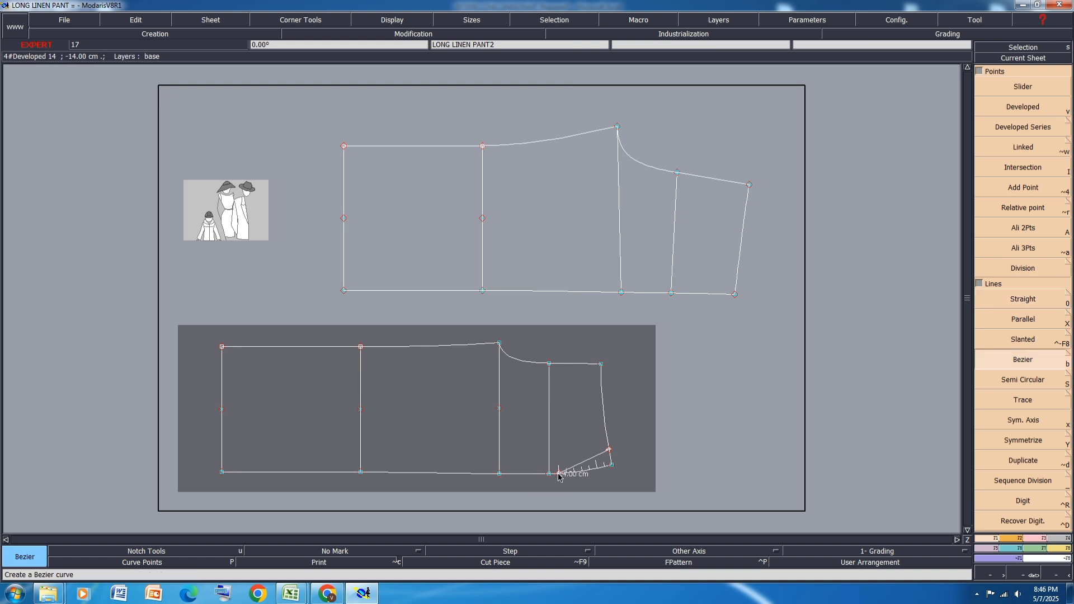
key("Down")
type("0")
key("Down")
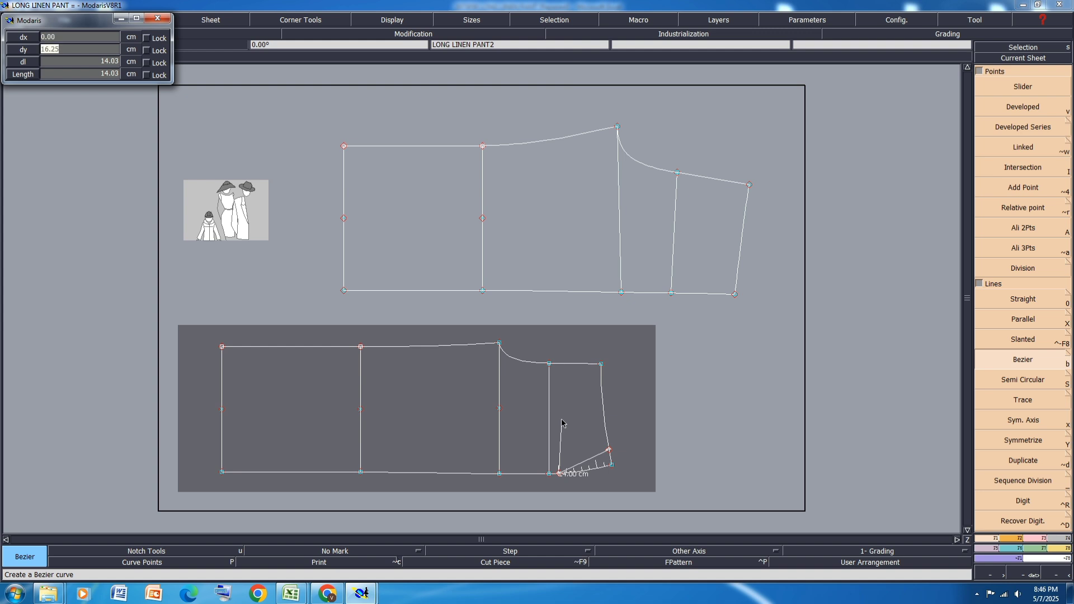
type("17")
left_click(585, 409)
Draw a straight line about 12 cm long from the bag-width line's free end past the waistline and align its endpoint horizontally.
scroll(583, 404, "up", 3)
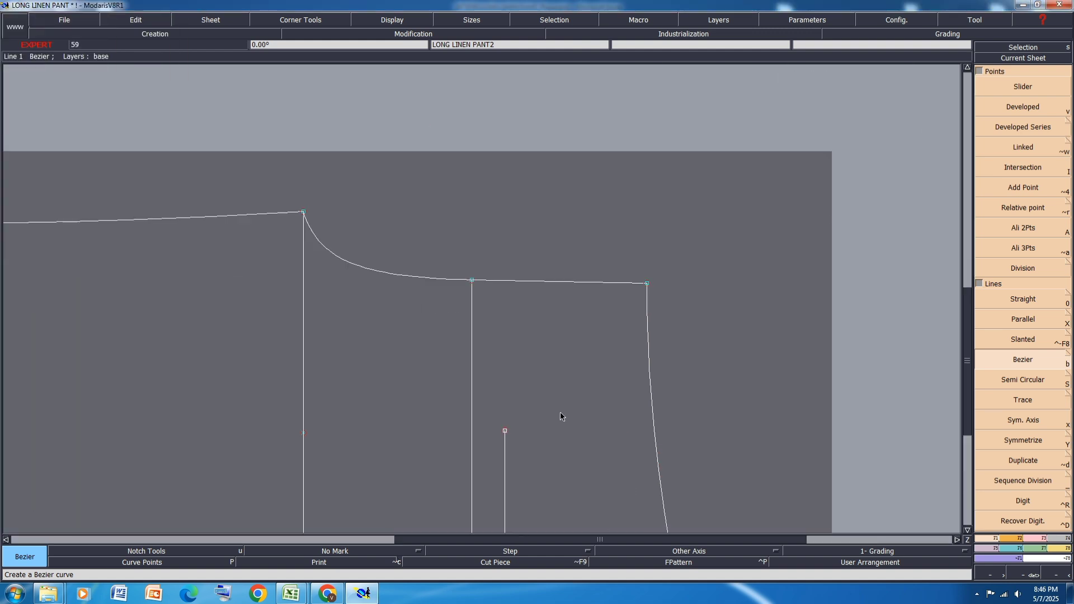
key("0")
left_click(504, 432)
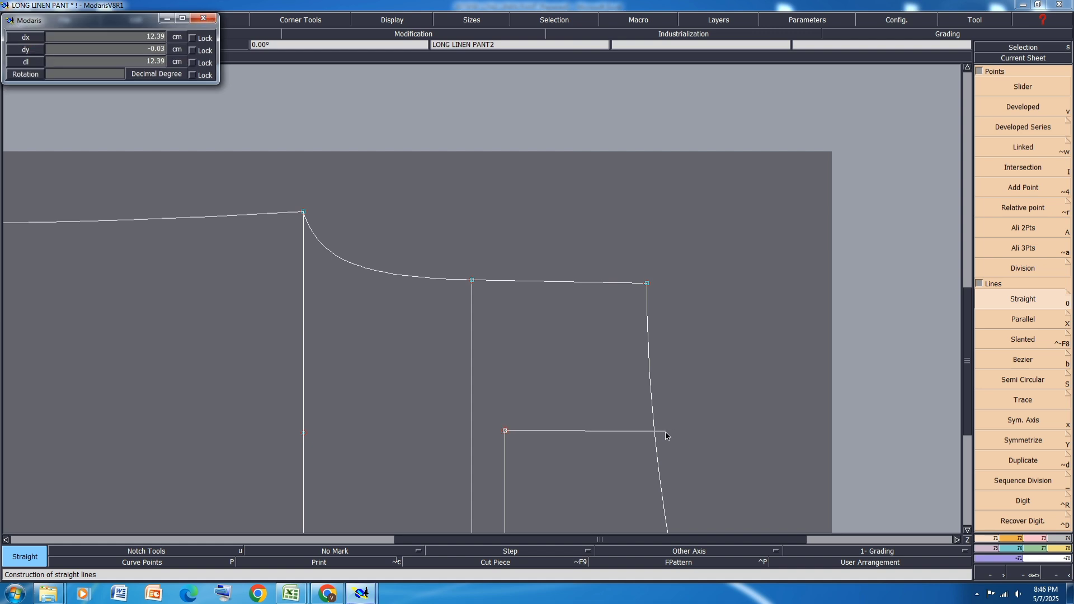
left_click(664, 432)
scroll(651, 405, "down", 2)
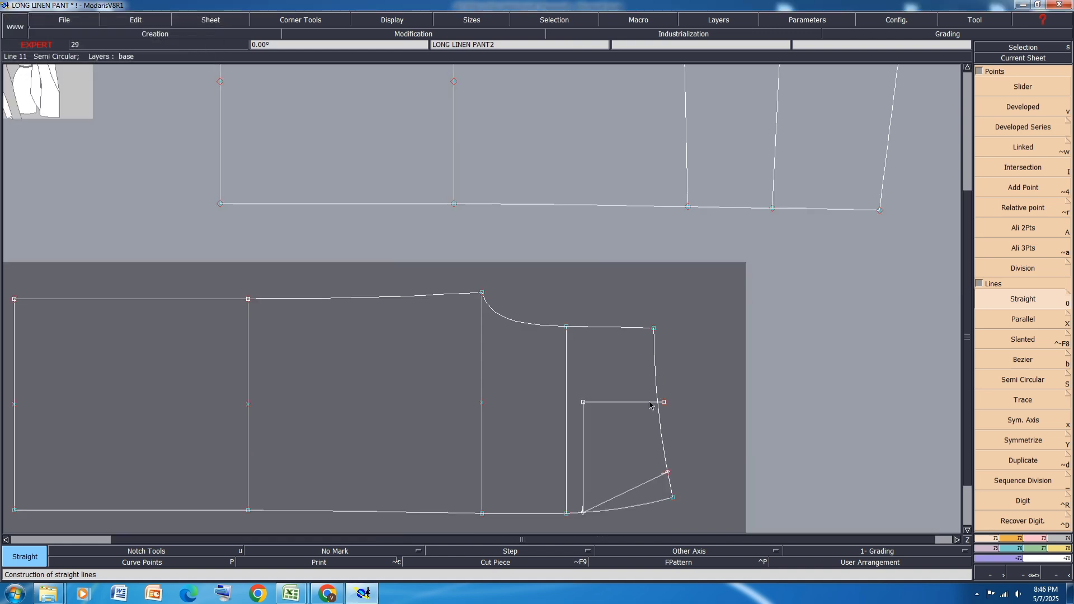
key("a")
key("shift+a")
left_click(583, 402)
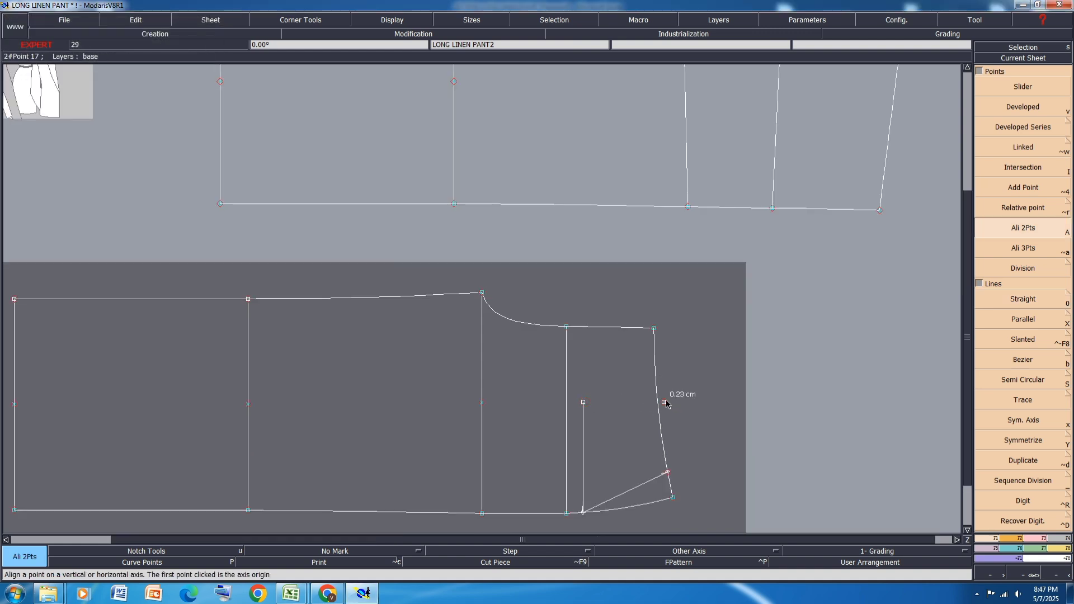
left_click(666, 401)
Trim the horizontal construction line to the front piece's waistline with Adjust 2 Lines.
scroll(679, 373, "down", 2)
scroll(677, 377, "up", 1)
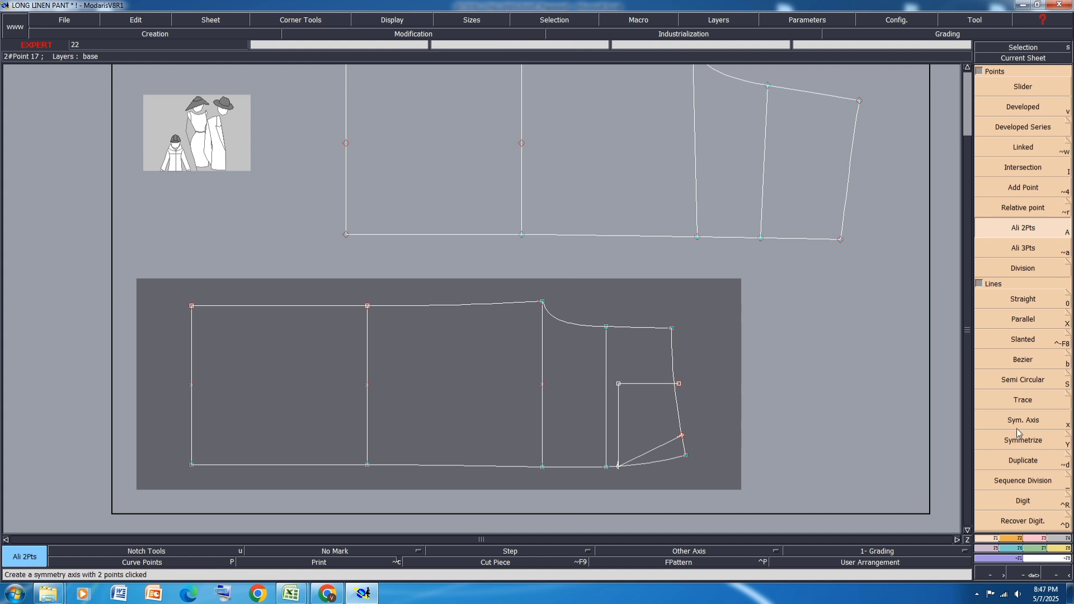
left_click(1034, 539)
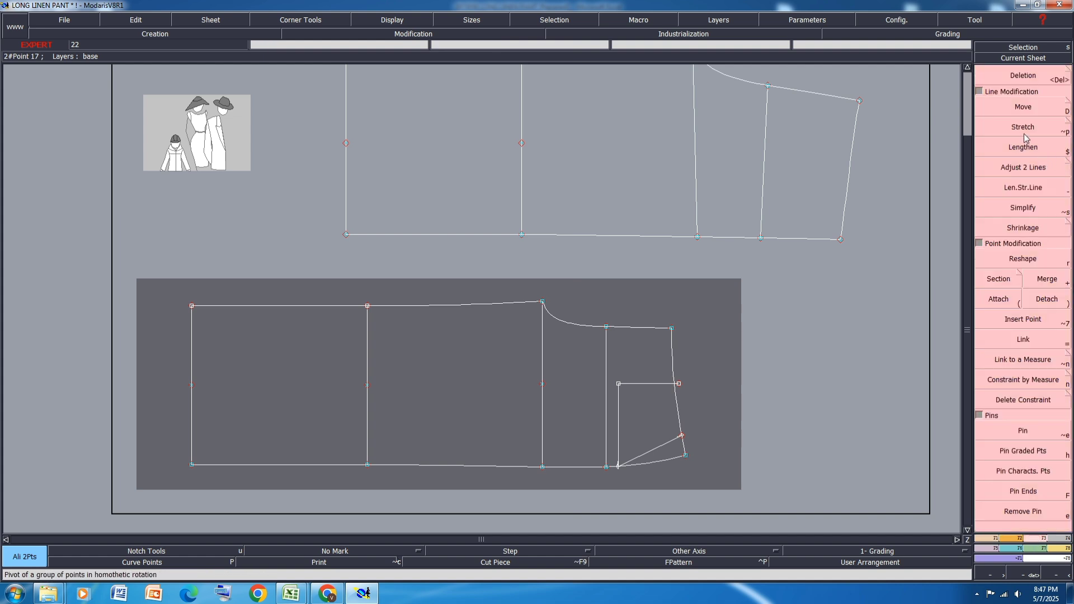
left_click(1023, 168)
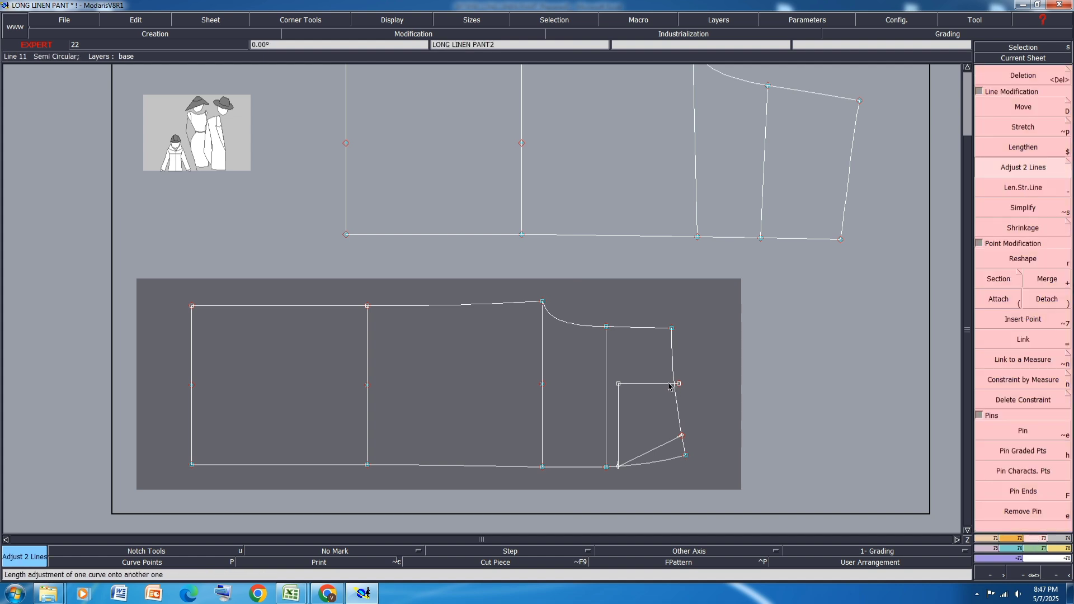
scroll(680, 386, "up", 2)
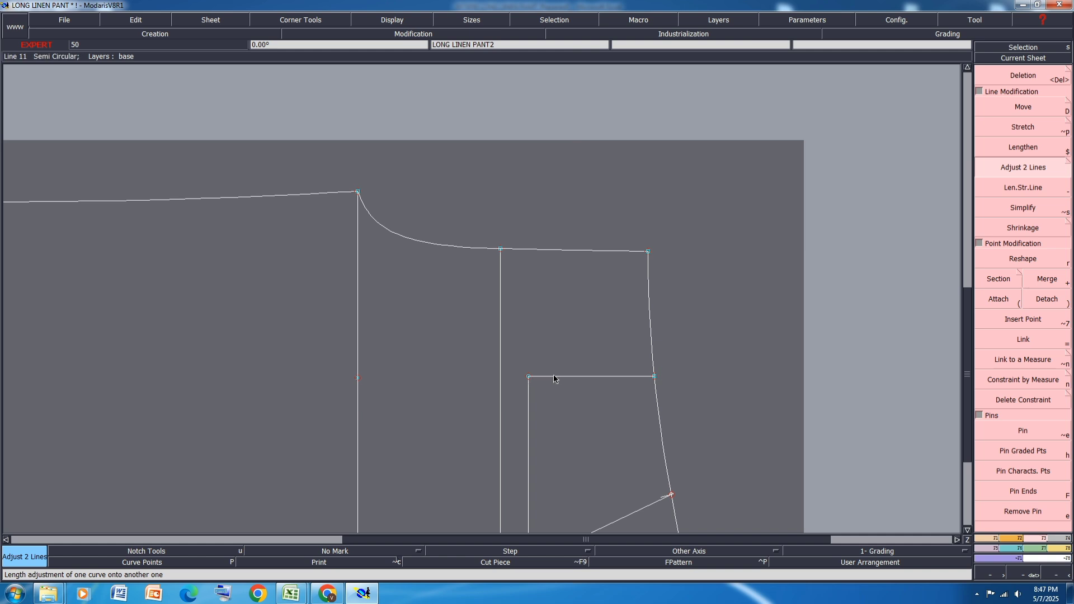
Delete the vertical bag-width line and the horizontal construction line, keeping the intersection point on the waistline.
key("Delete")
left_click(528, 398)
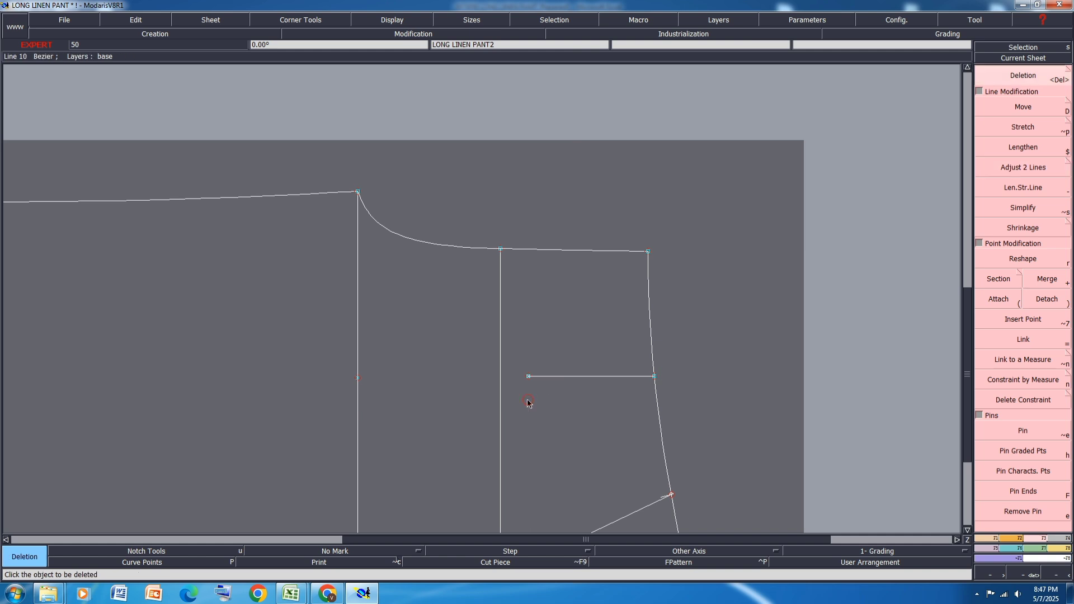
left_click(543, 379)
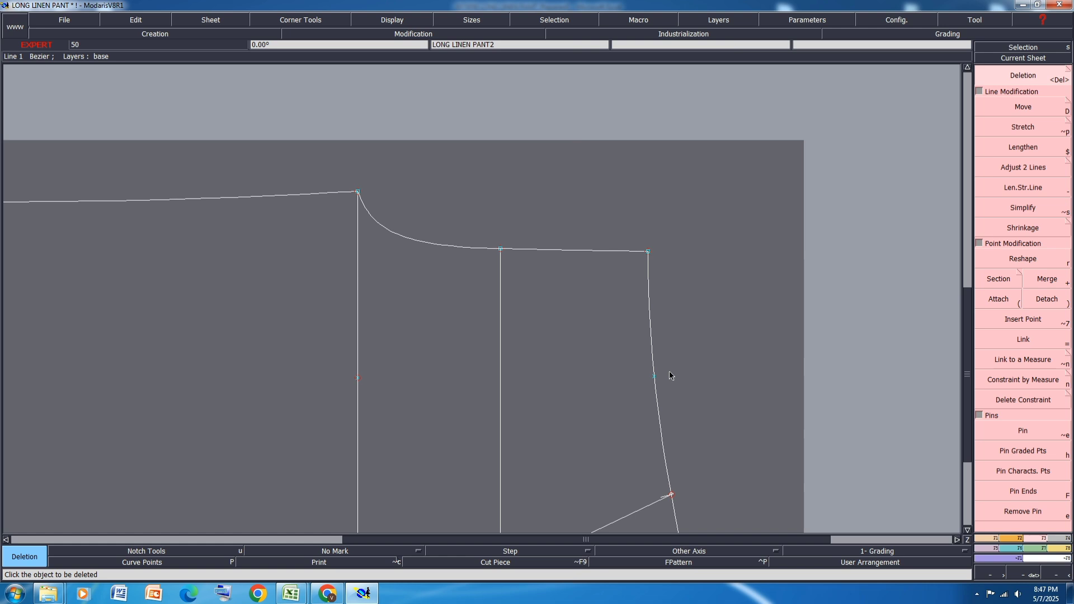
Draw a straight line from the point at the middle of the front waistline with dx -24 and dy 0 cm for the bag depth.
scroll(671, 375, "down", 1)
key("d")
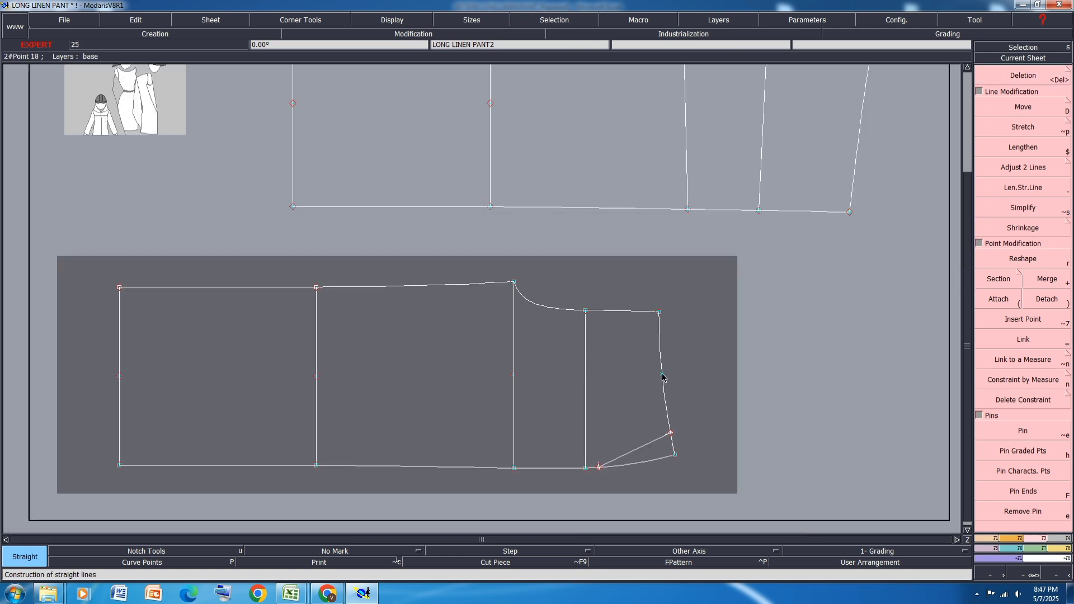
left_click(660, 376)
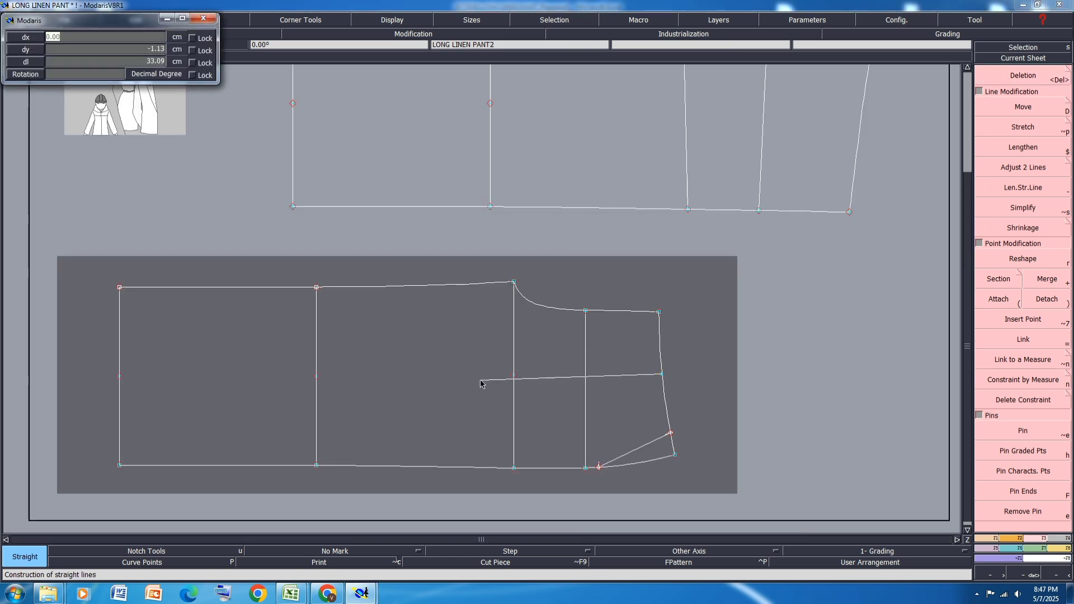
type("-24")
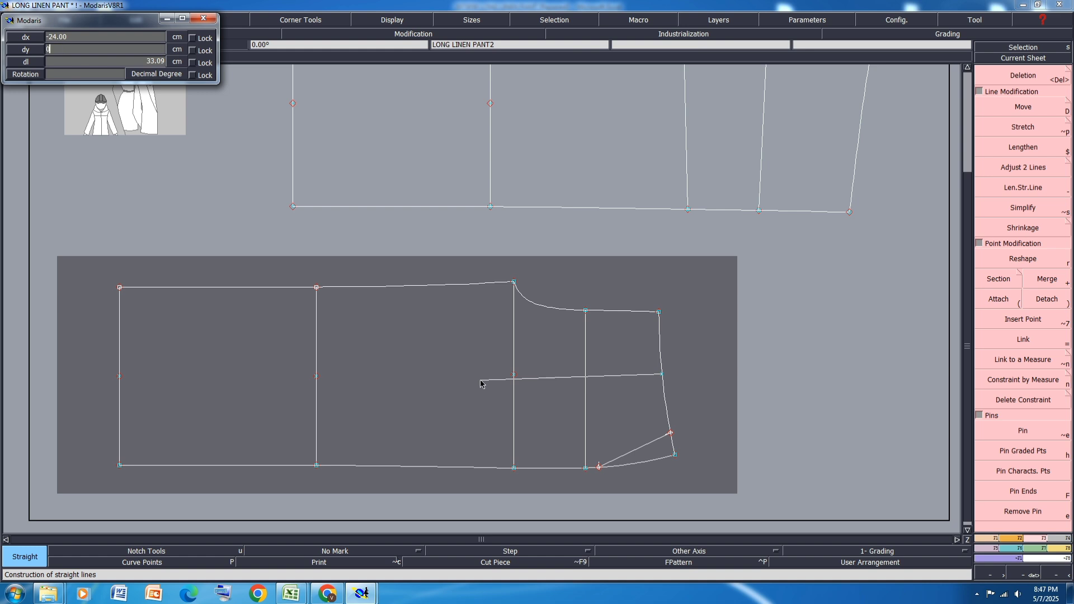
key("Return")
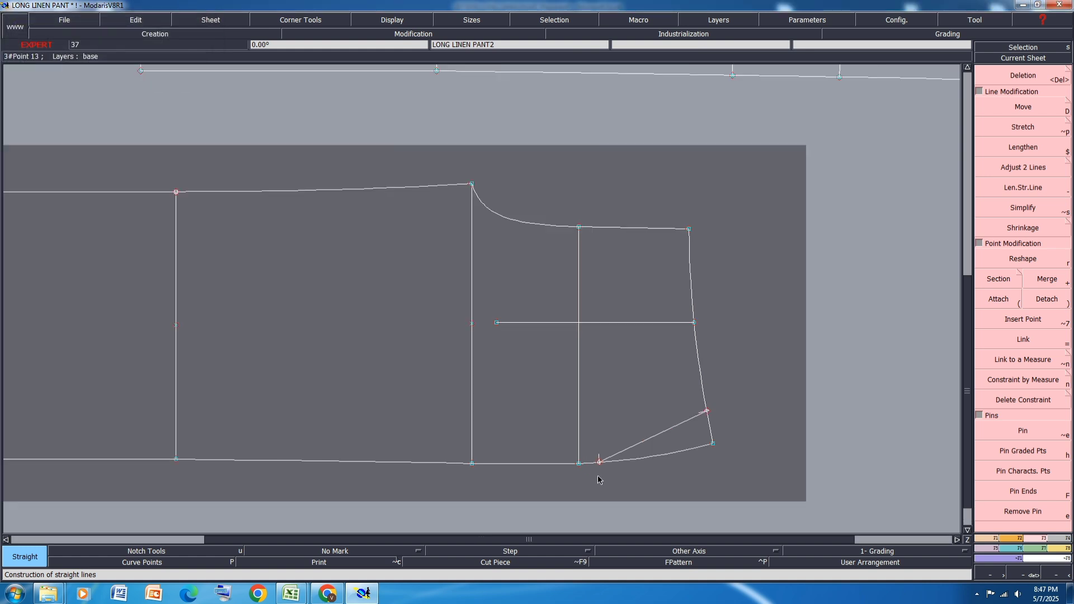
Add a developed point on the side seam about 8.5 cm below the pocket opening's lower point.
scroll(600, 475, "up", 1)
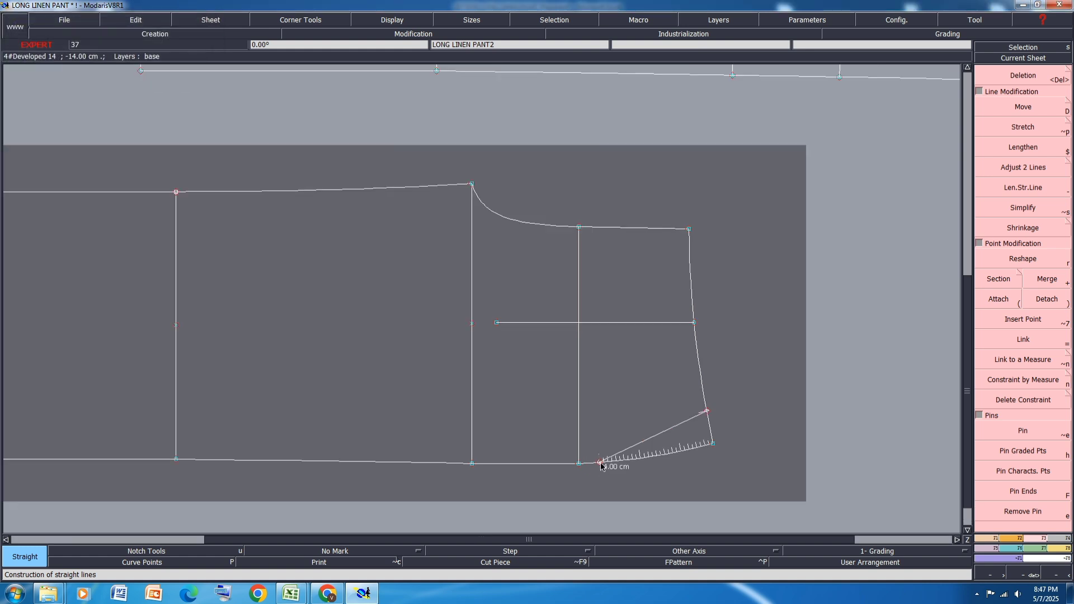
key("d")
left_click(600, 464)
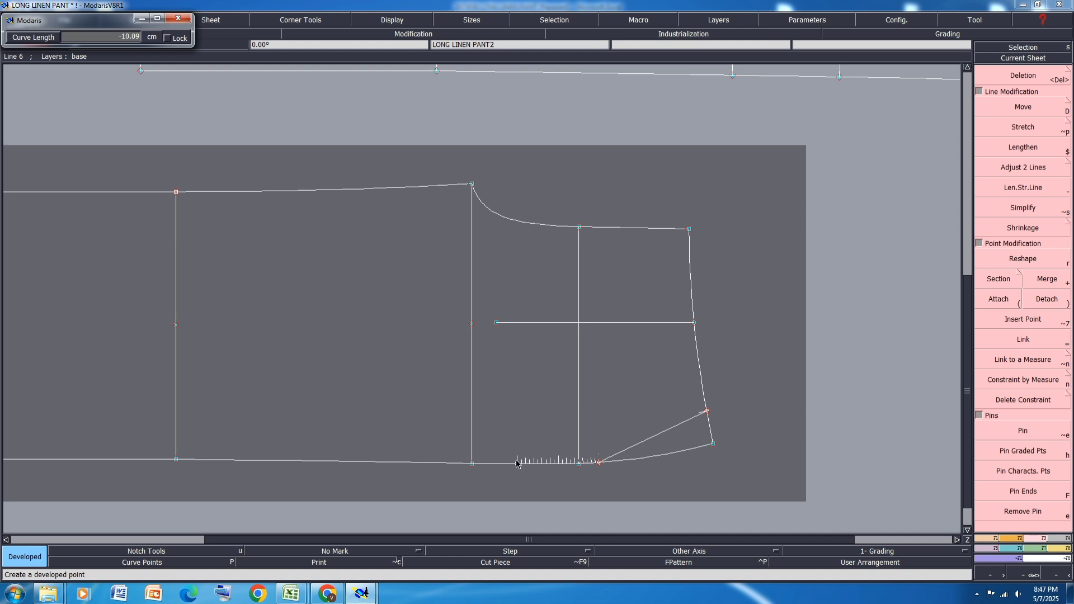
left_click(529, 464)
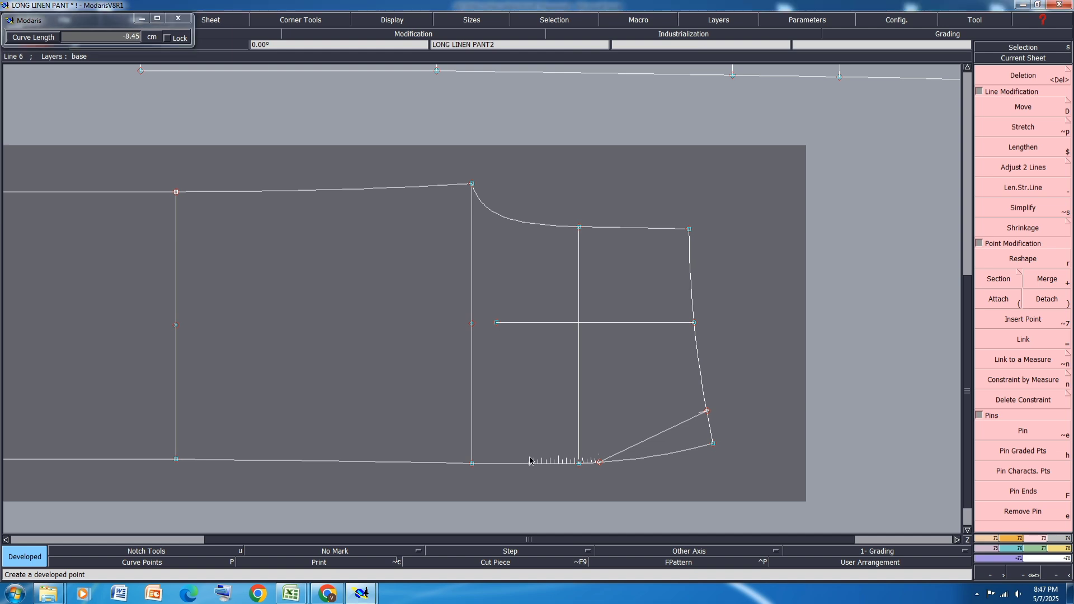
Draw a Bezier line from the bag-depth line's free end to the new side-seam point.
left_click(996, 539)
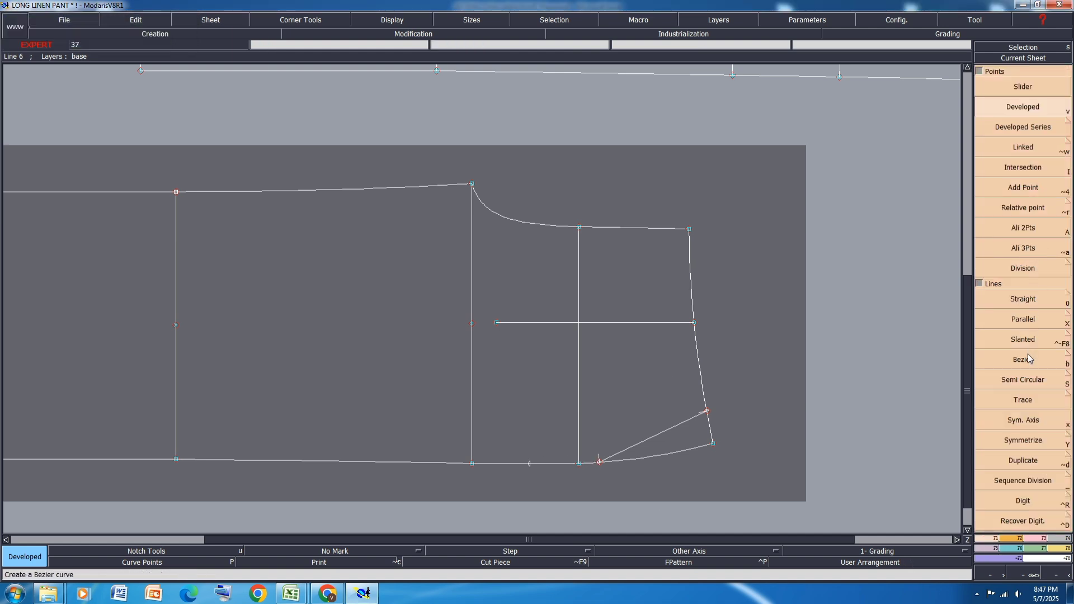
left_click(497, 323)
left_click(529, 463)
scroll(528, 463, "up", 2)
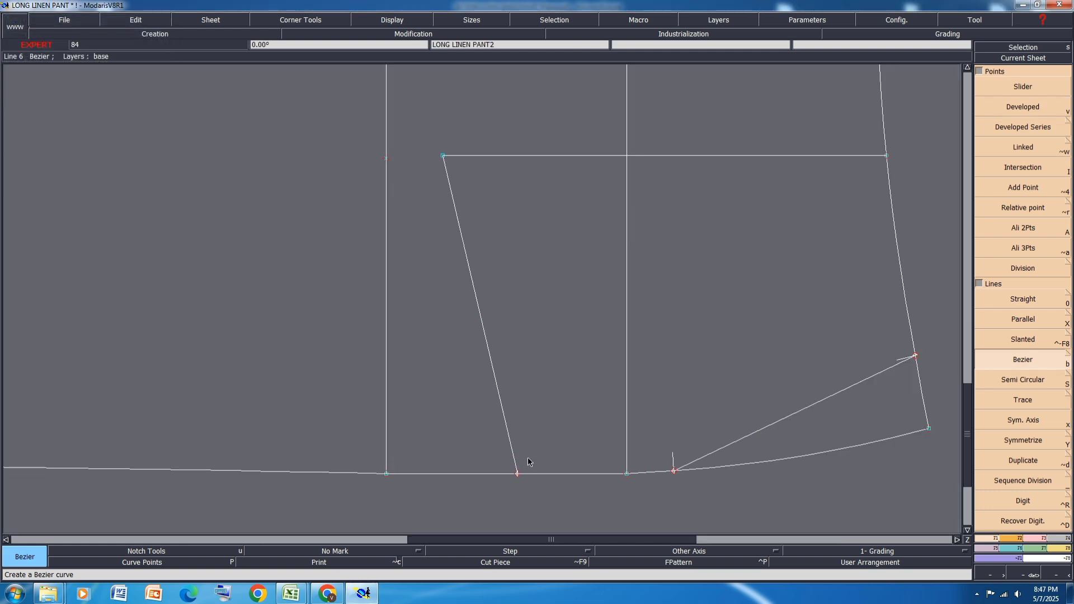
Display the curve handles, bend the pocket bag's Bezier line with Reshape and slide its side-seam end to about 7.25 cm from the pocket opening.
left_click(384, 21)
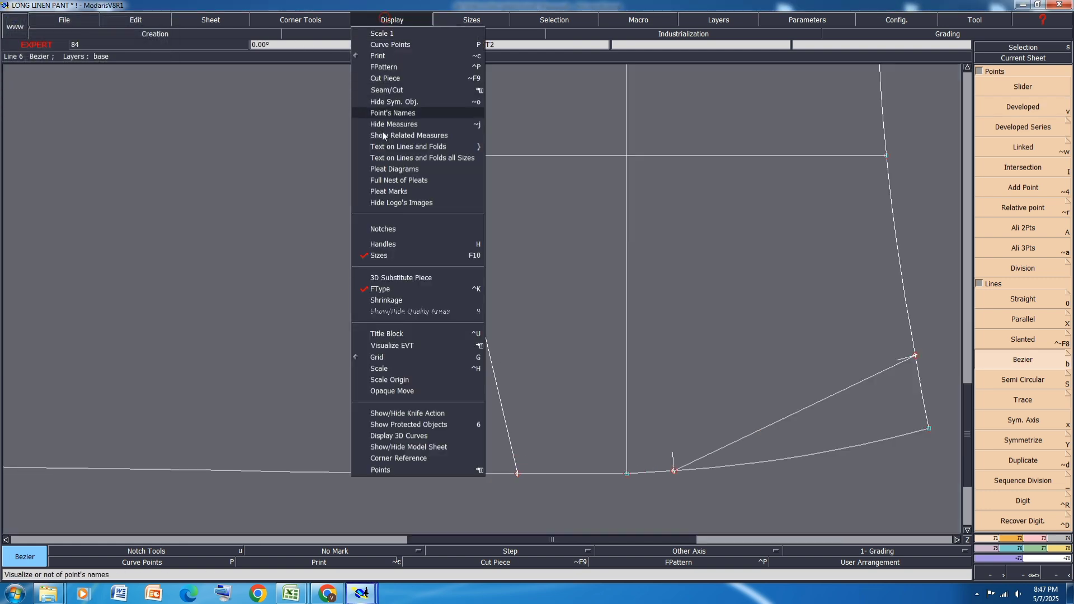
left_click(384, 245)
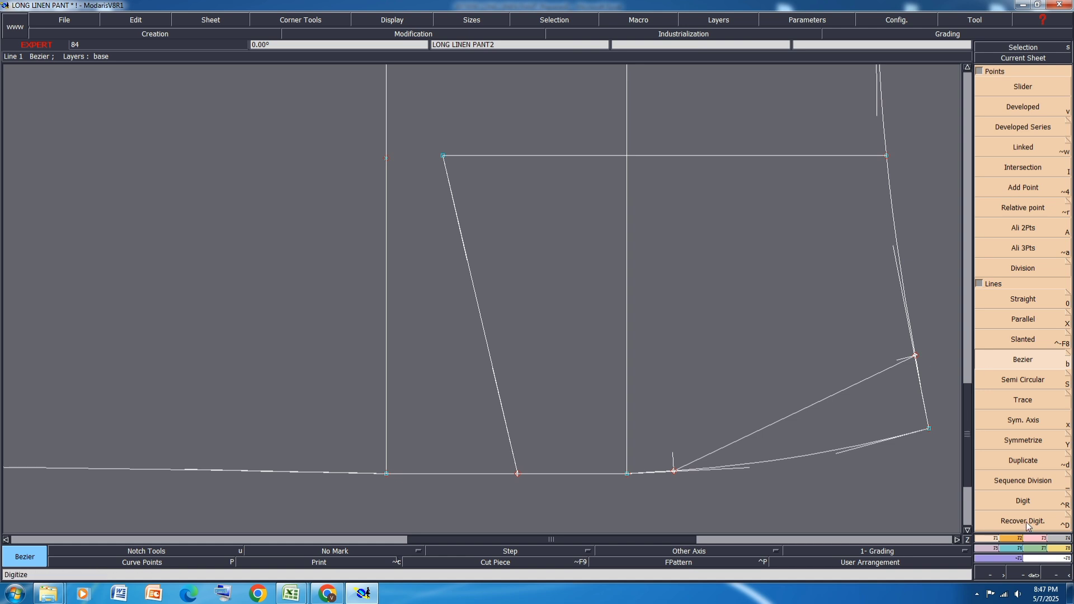
left_click(1034, 539)
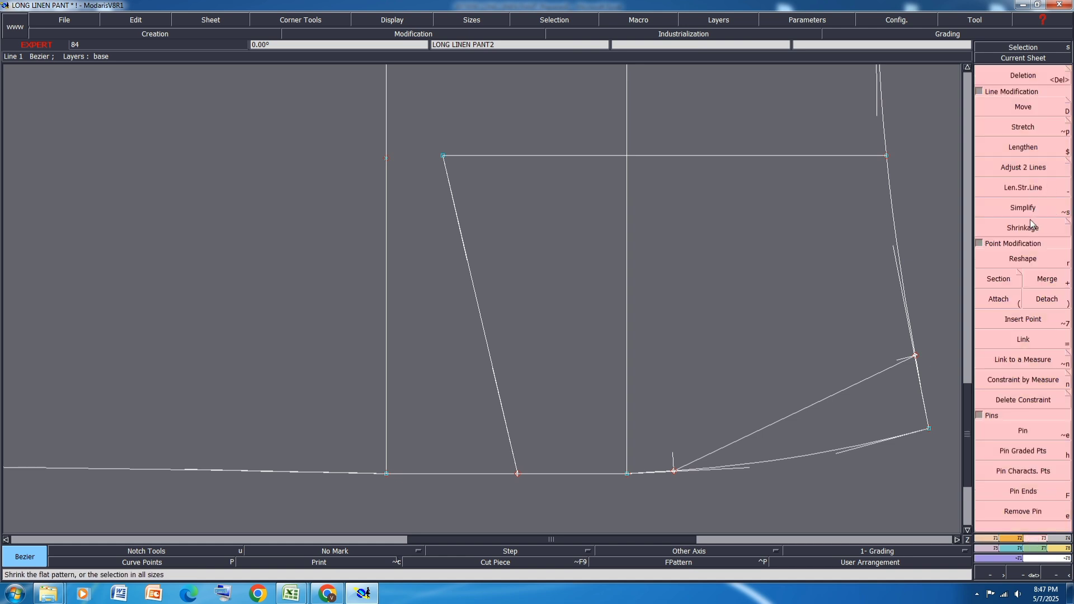
left_click(1026, 260)
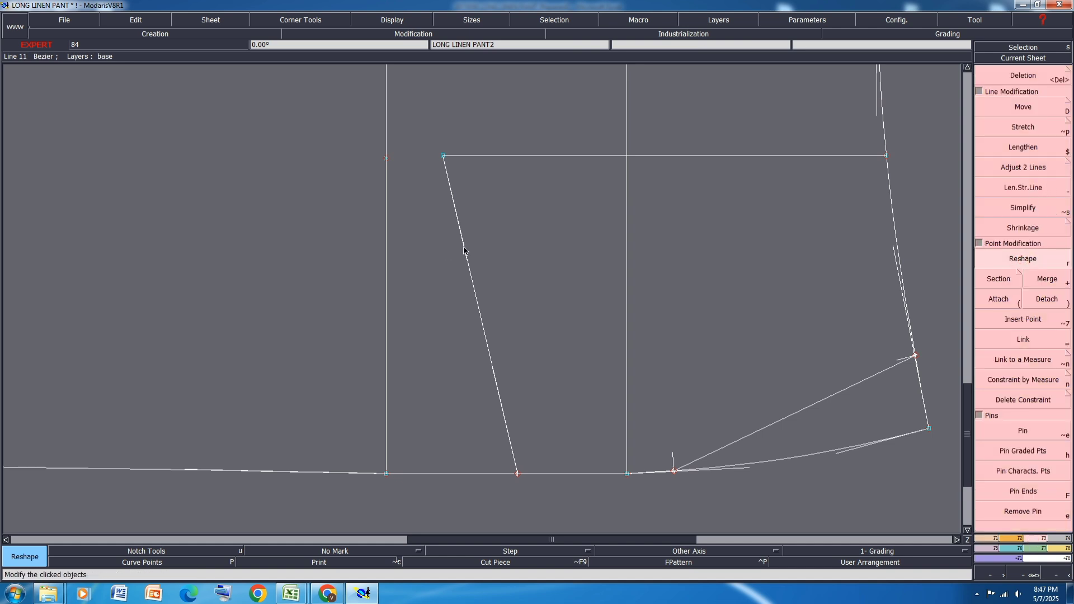
left_click_drag(464, 250, 453, 323)
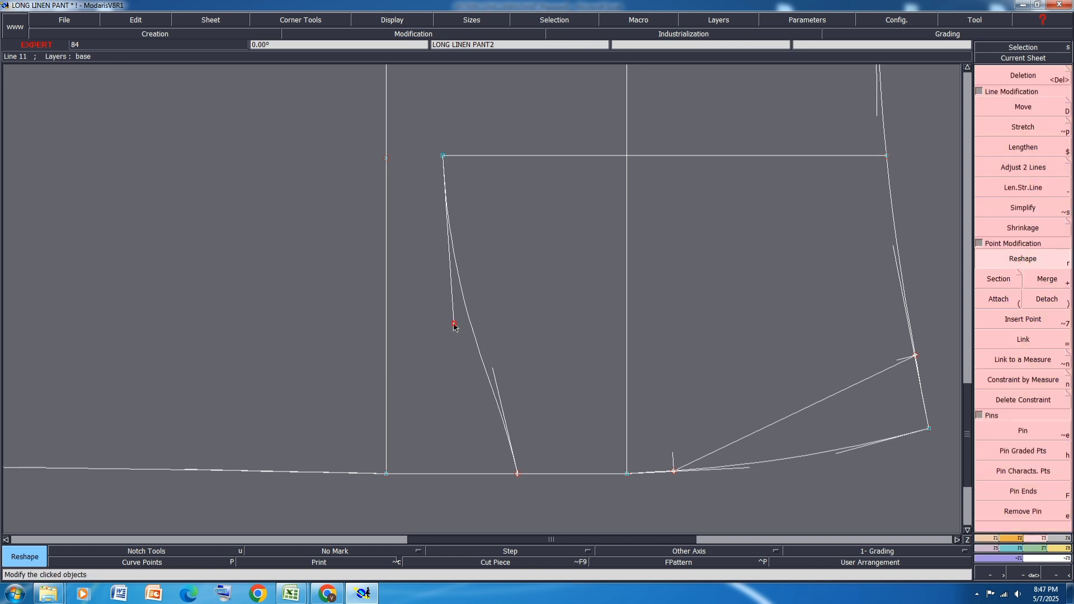
left_click(518, 474)
left_click(541, 474)
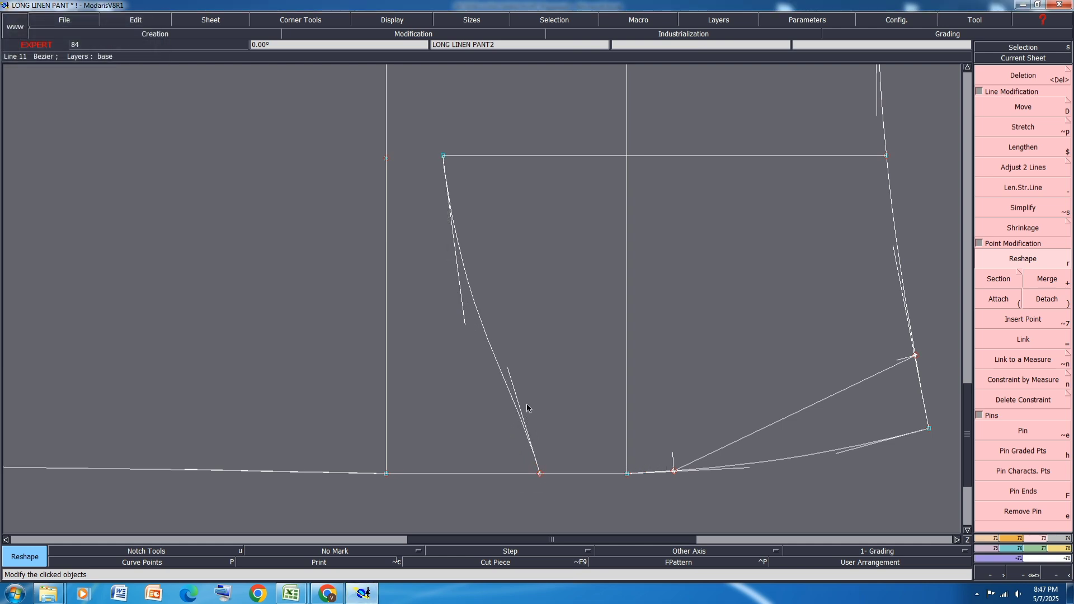
Reshape the side seam by adjusting its tangent handles on both sides of the straight hip section.
left_click(737, 473)
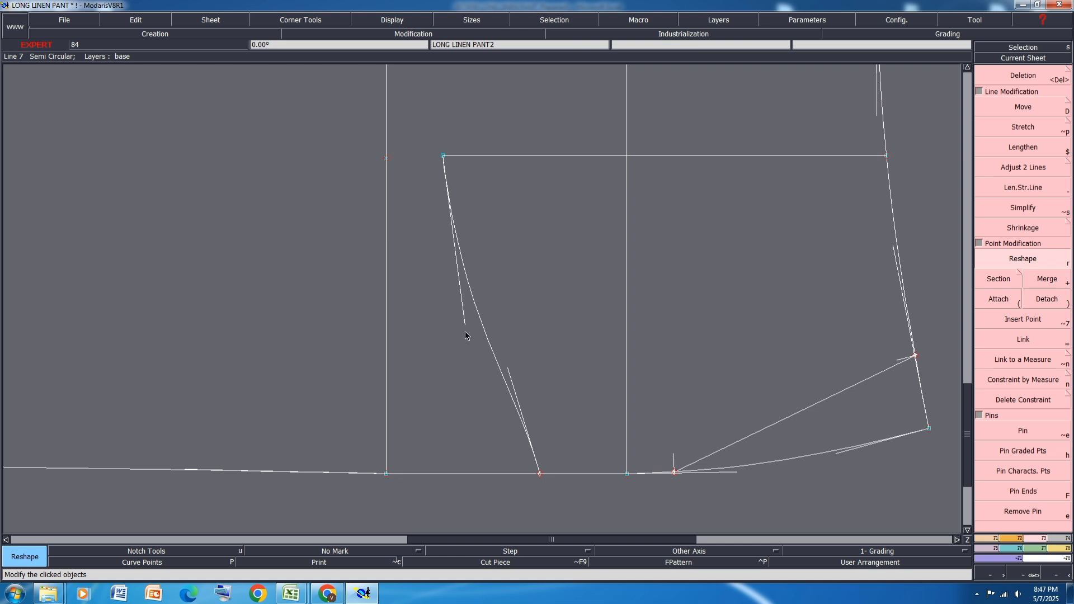
left_click(202, 470)
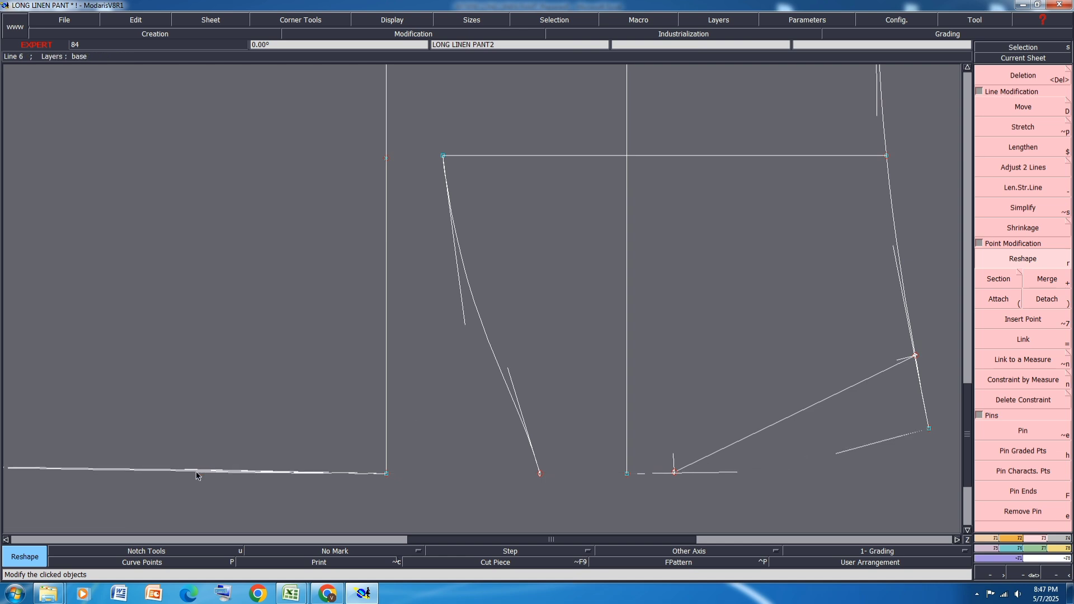
left_click(196, 472)
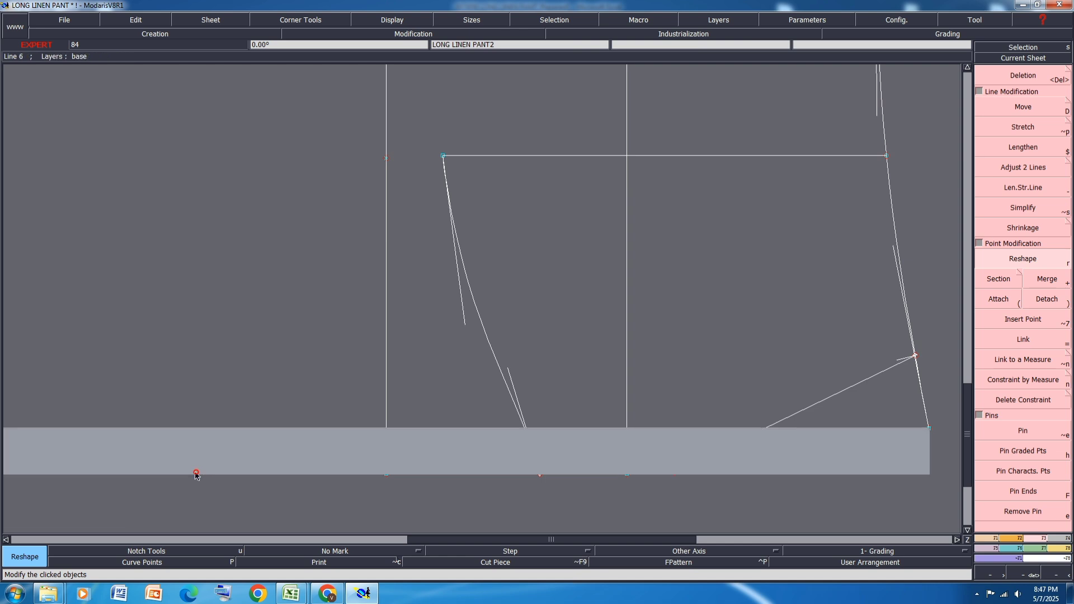
Refine the pocket bag curve by making its upper handle longer and vertical and slightly adjusting the handle at the side-seam end.
left_click(464, 326)
left_click(447, 373)
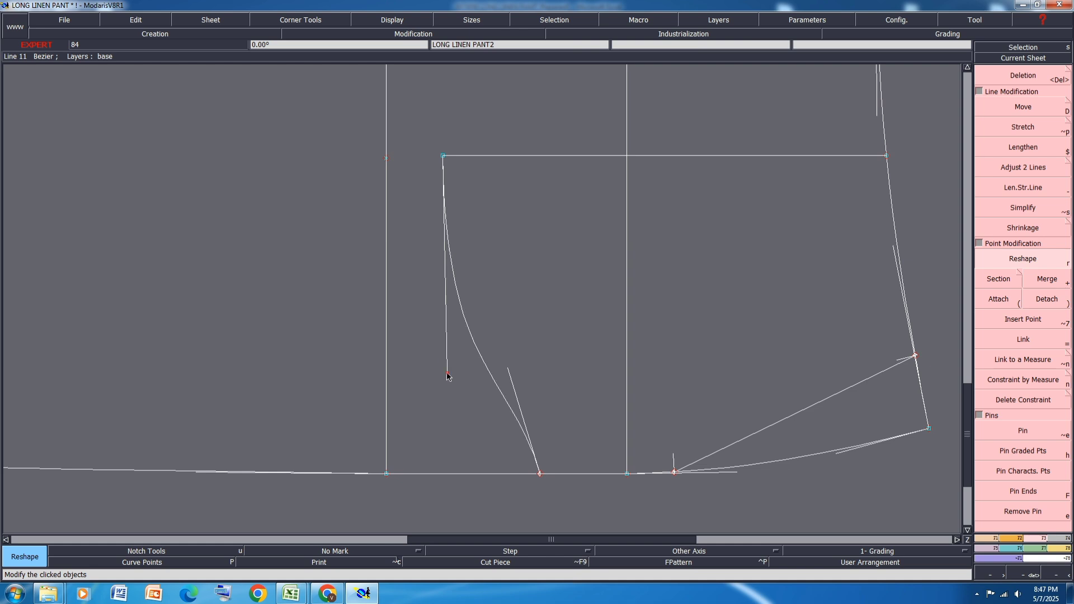
left_click(447, 373)
left_click(444, 376)
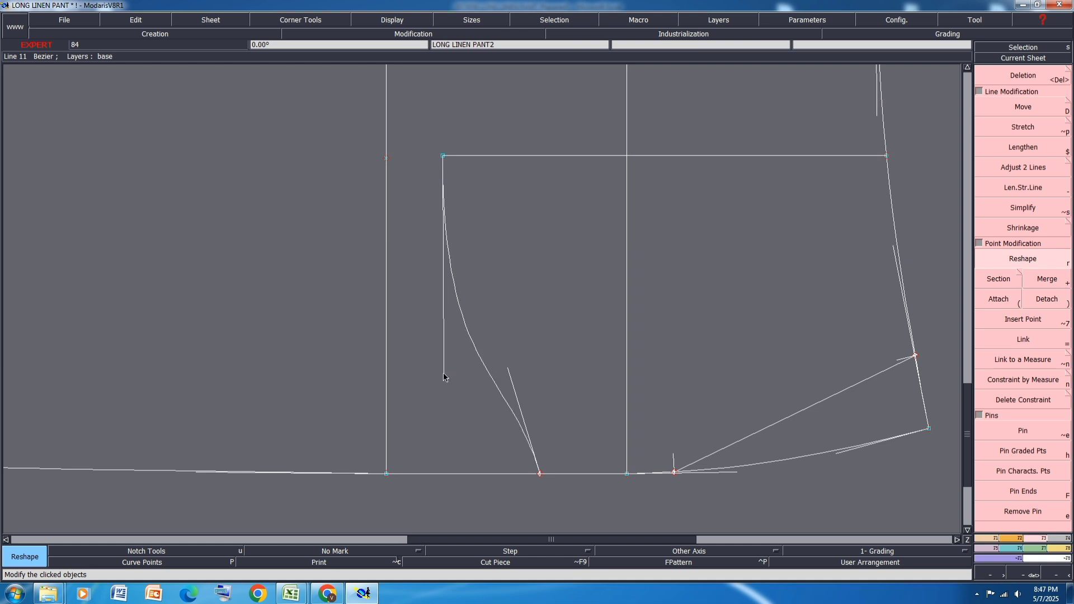
left_click(510, 370)
left_click(512, 370)
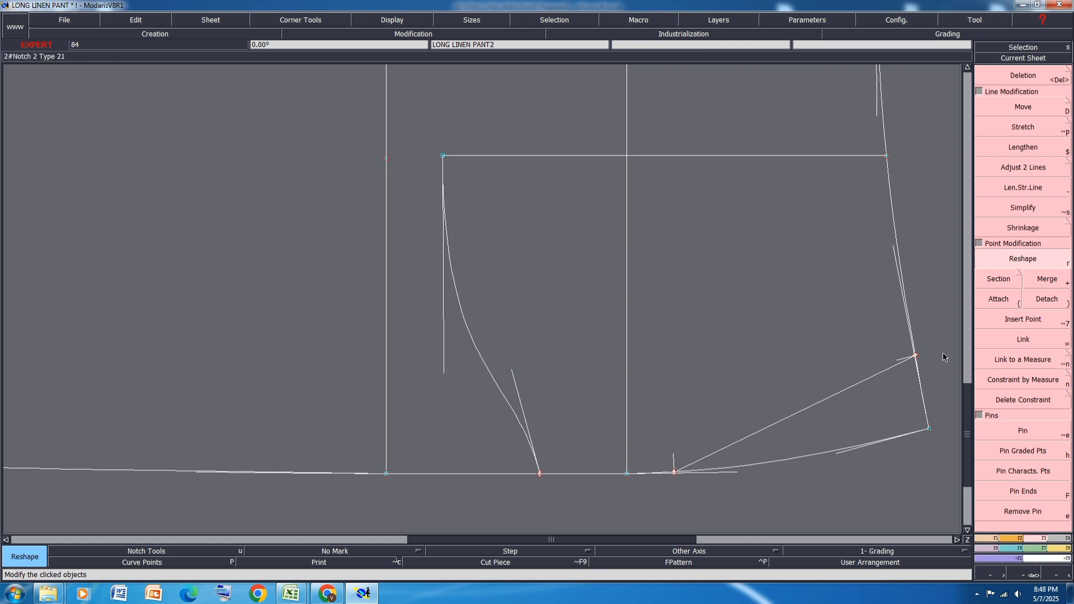
Add a developed point on the waistline 4 cm inward from the pocket opening's waist point.
key("d")
left_click(915, 357)
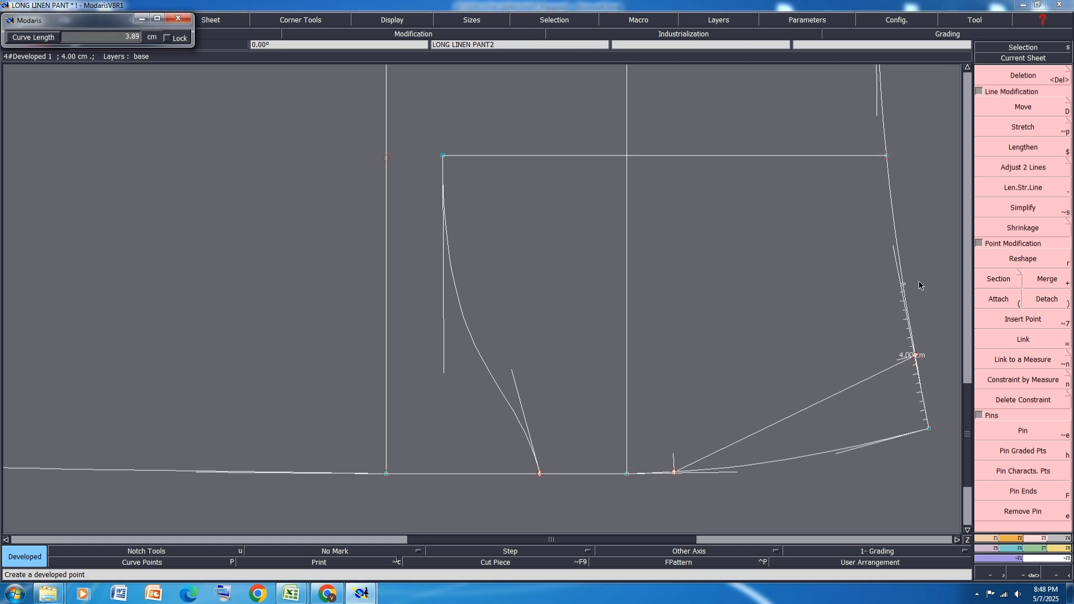
type("4")
key("Return")
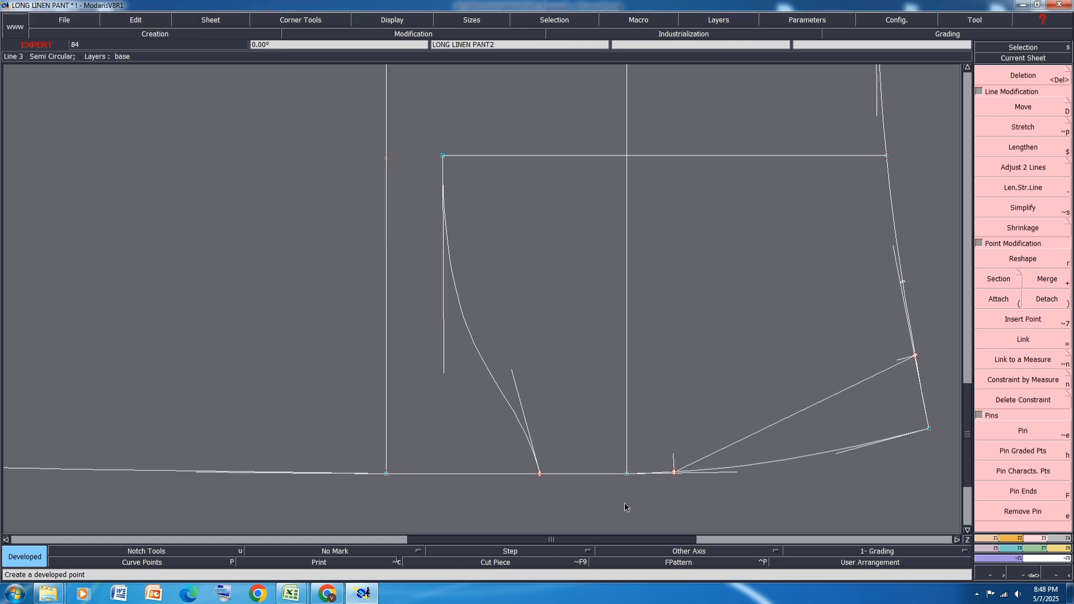
Add a developed point on the pocket bag curve with a curve length of -2.5 cm from its side-seam end.
left_click(540, 477)
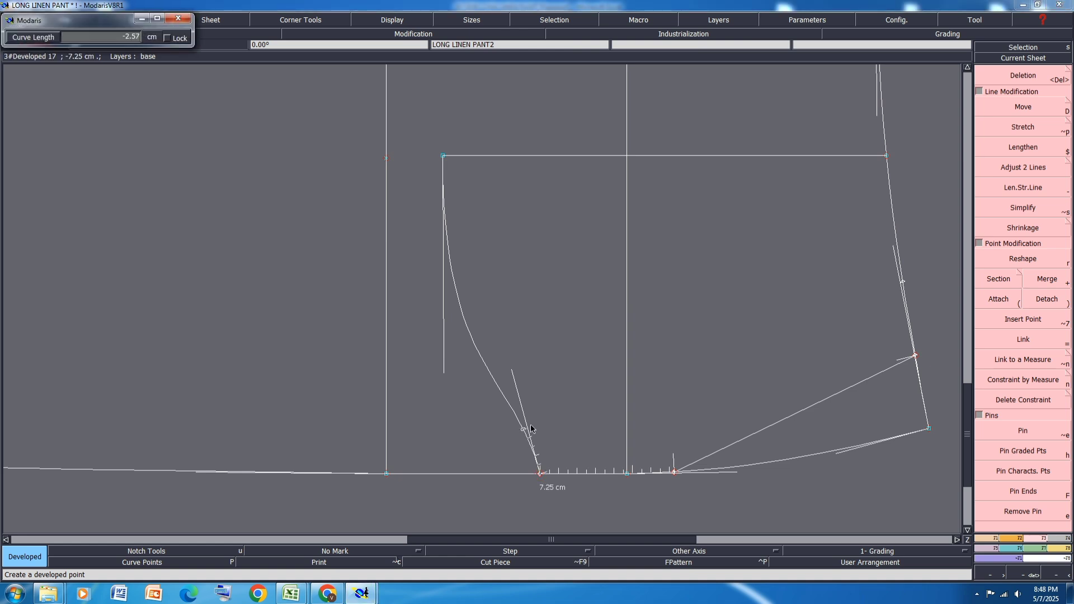
type("2")
double_click(89, 37)
type("-2")
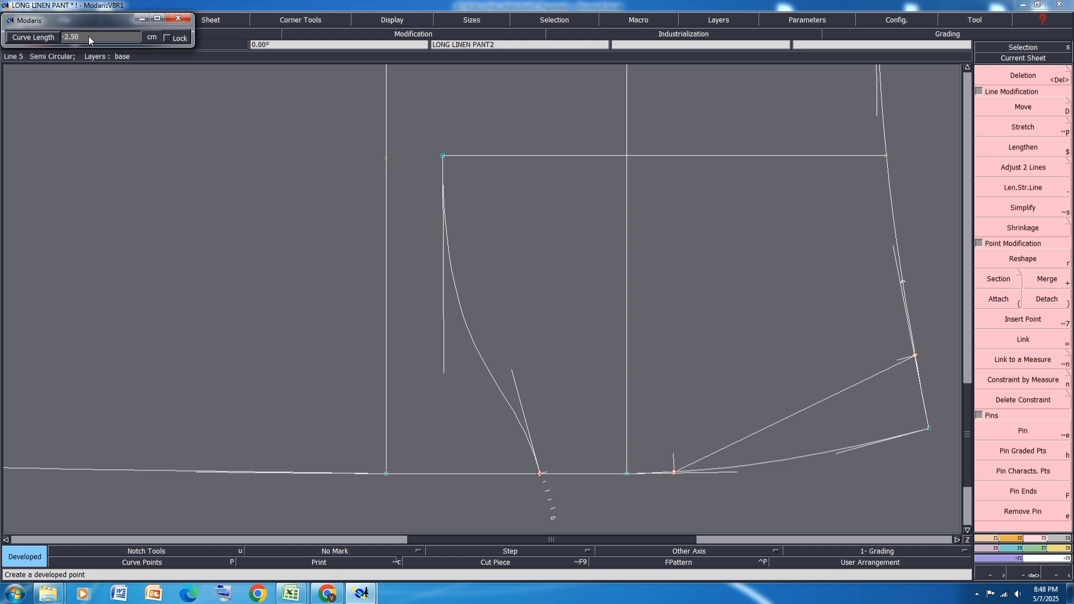
left_click(542, 436)
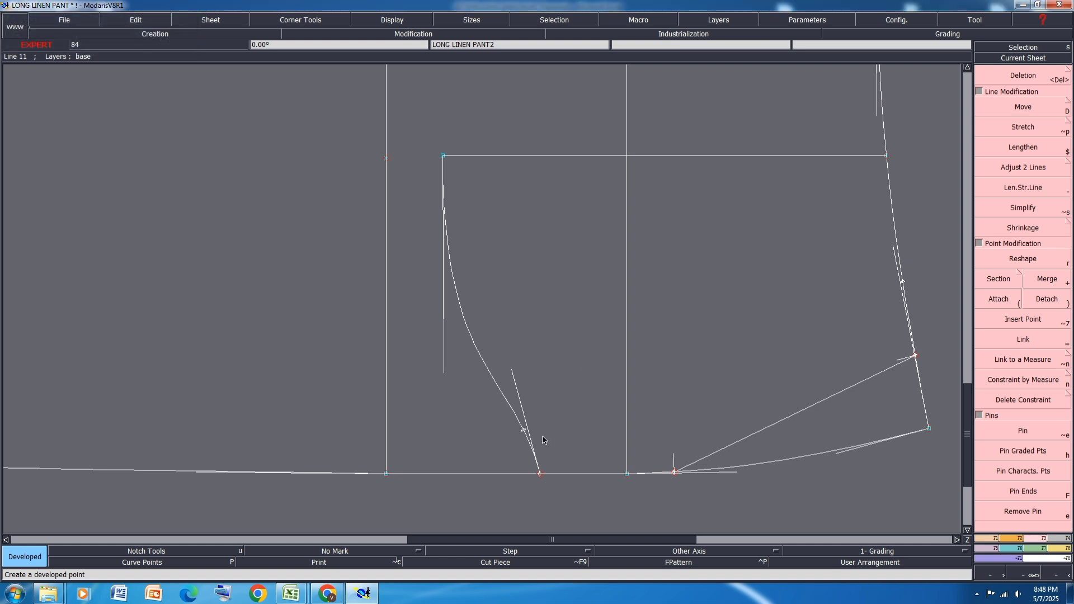
Draw a straight facing line from the developed point on the bag curve to the developed point on the waistline.
key("l")
left_click(525, 431)
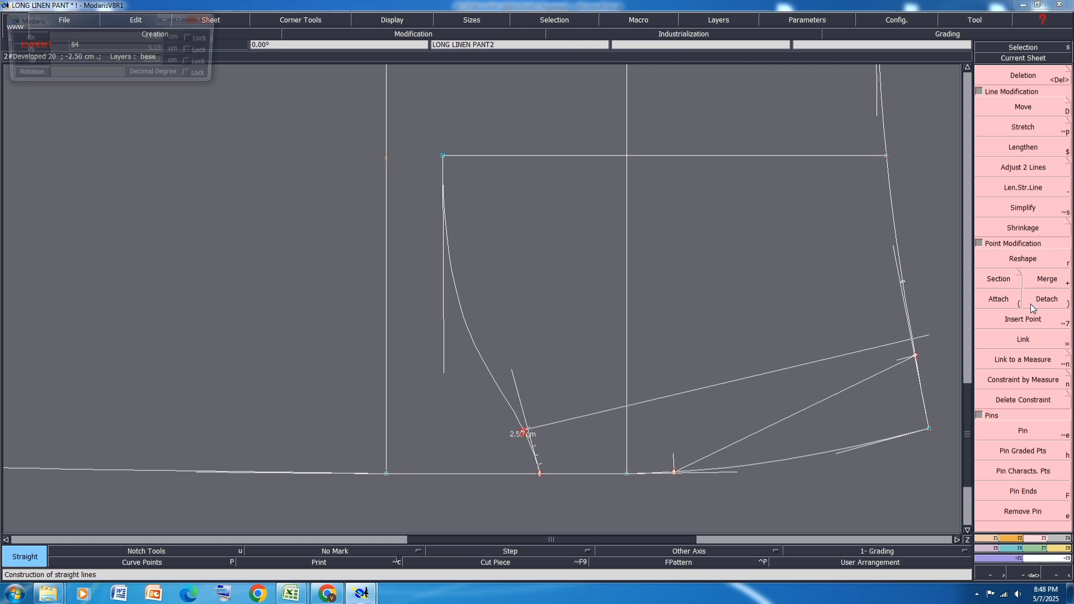
left_click(903, 283)
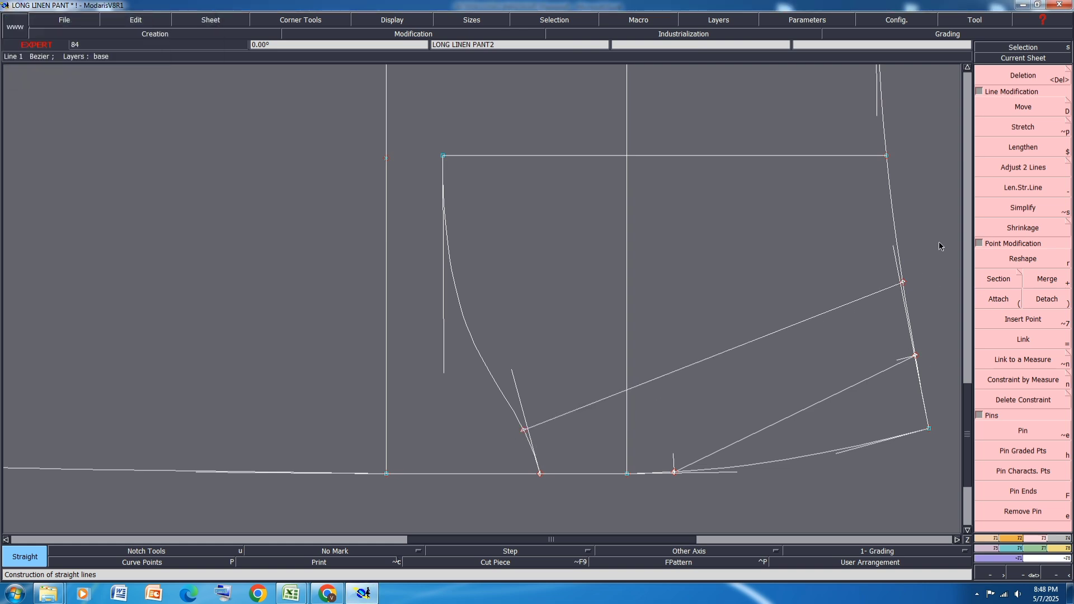
left_click(1001, 364)
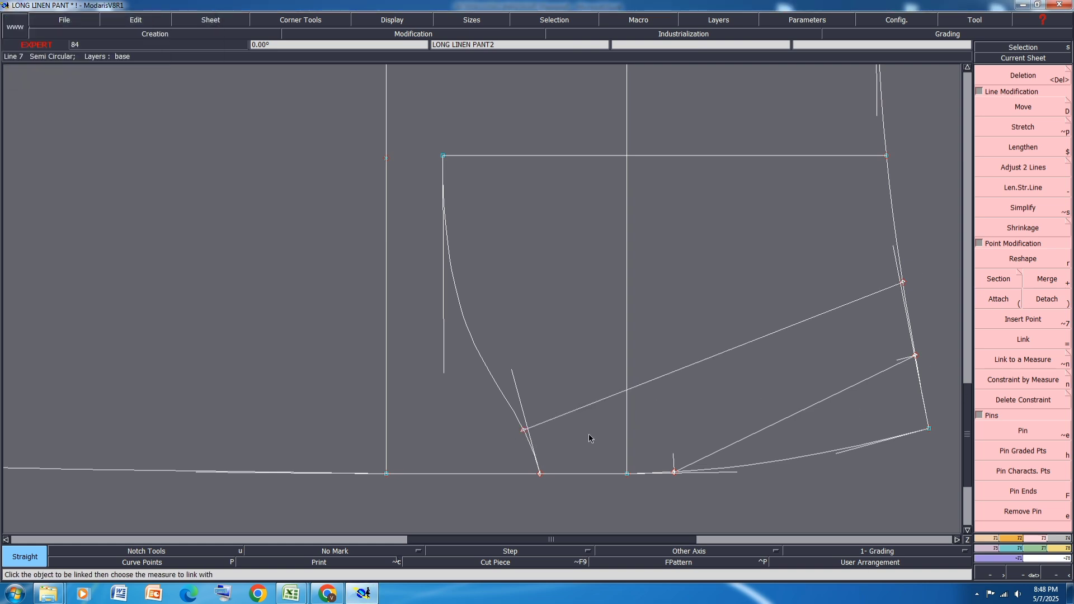
Save the model, hide the curve handles and save it again, continuing past the anomaly warnings.
key("ctrl+s")
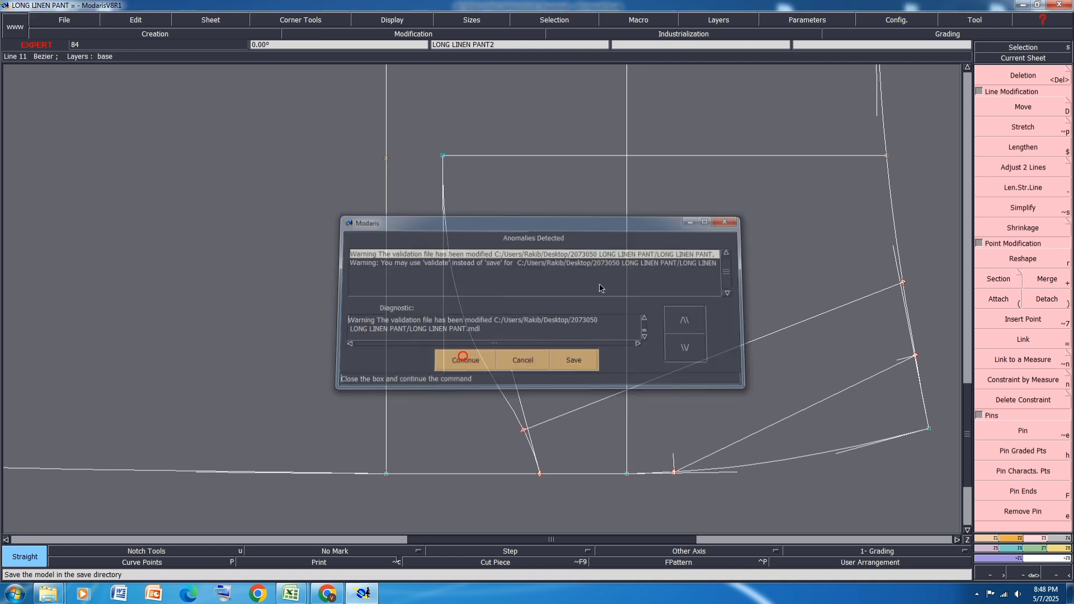
left_click(466, 362)
key("F11")
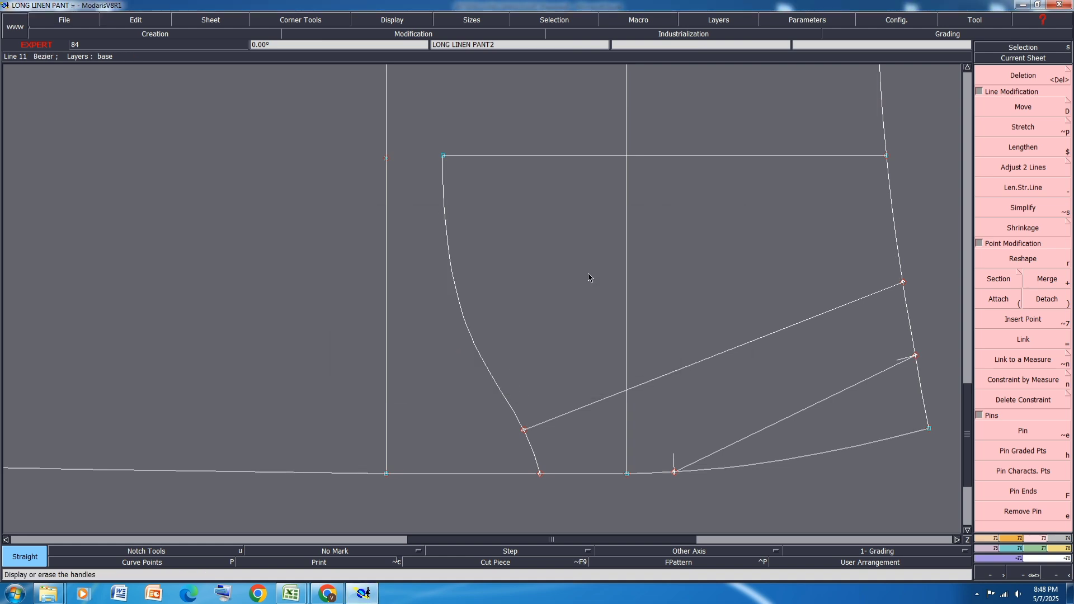
key("j")
key("ctrl+s")
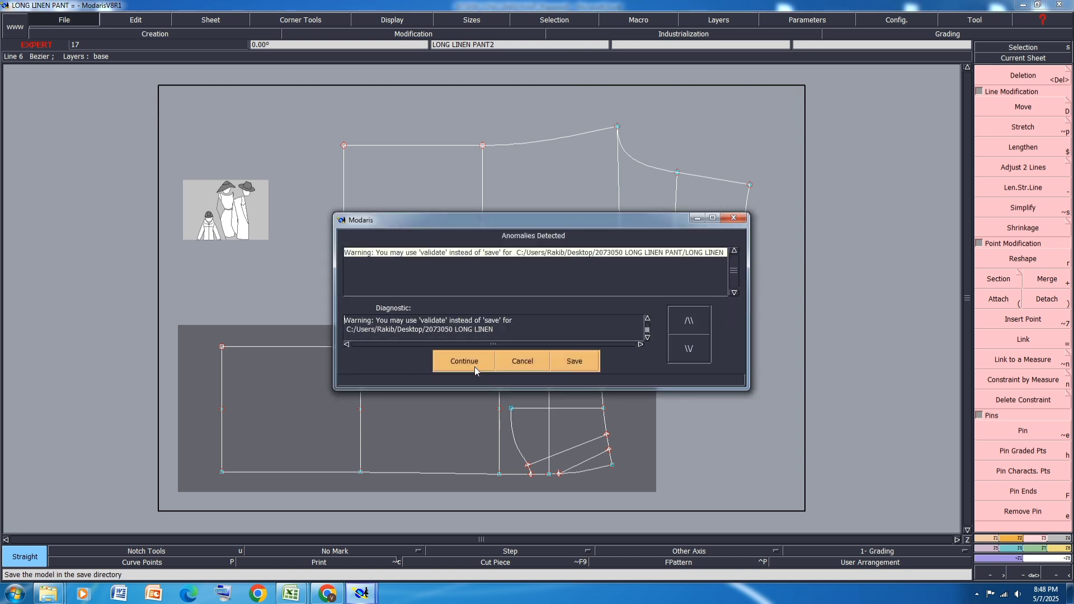
left_click(465, 361)
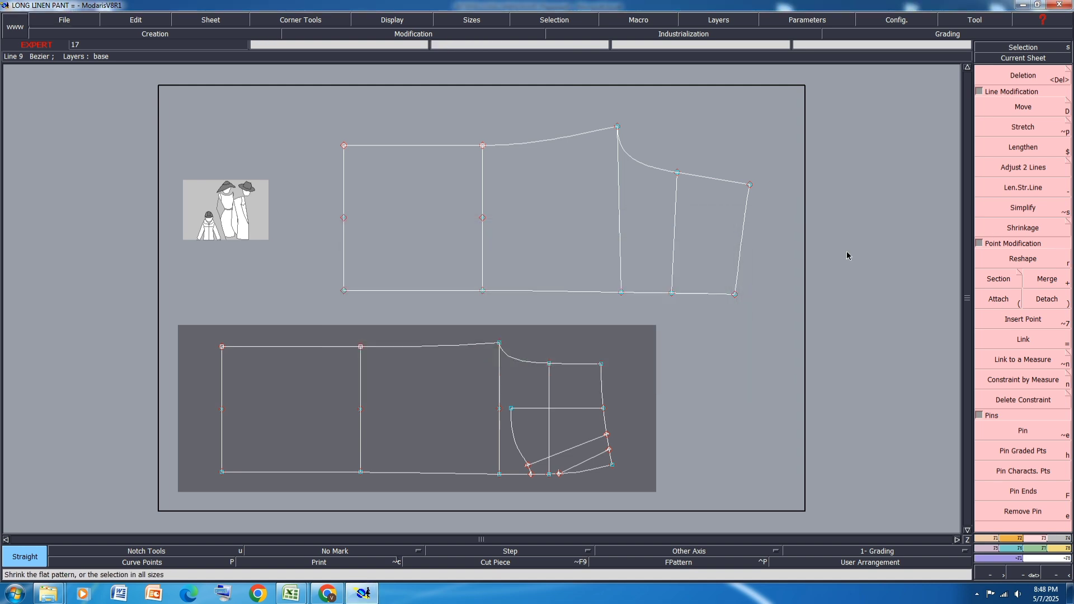
Measure the waistline length of the back piece and of the front piece with dynamic length measures.
key("l")
left_click(739, 261)
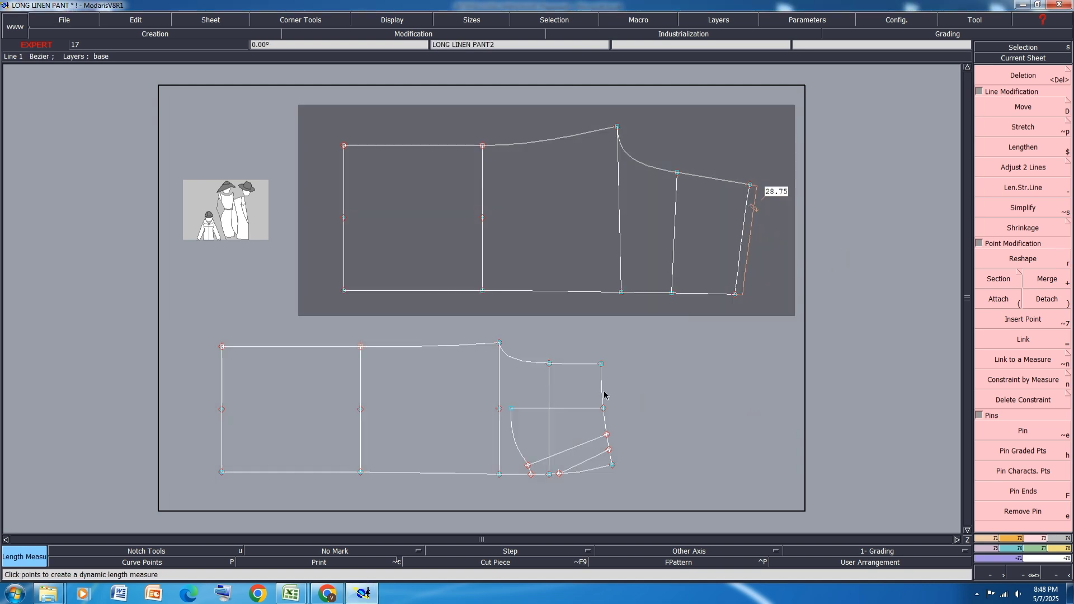
left_click(605, 403)
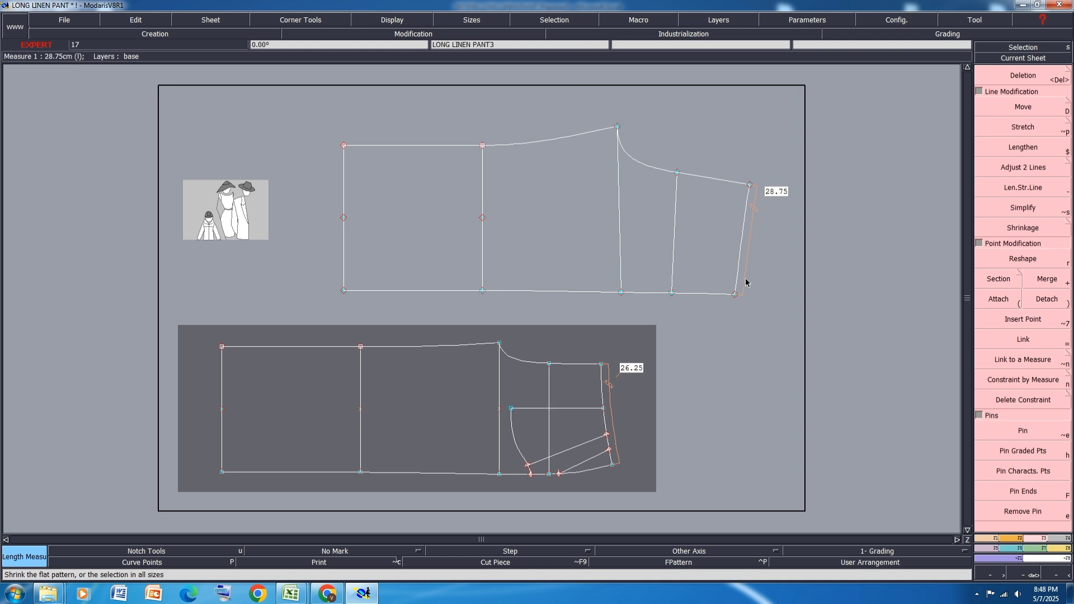
Create a new sheet and draw a rectangle 7 cm wide and 28.75 cm high on it for the waistband.
left_click(199, 21)
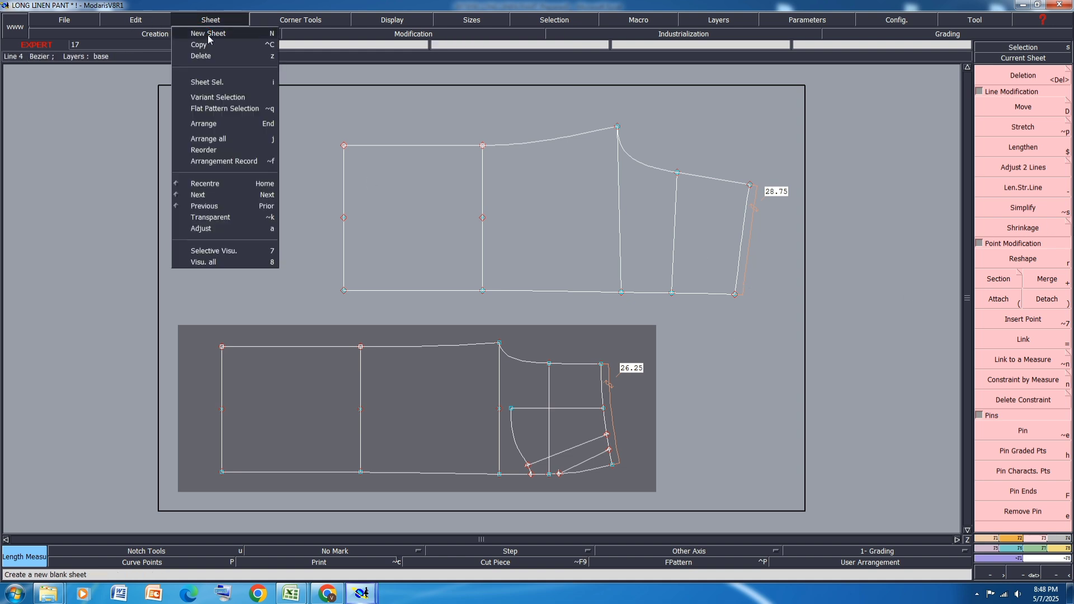
left_click(203, 29)
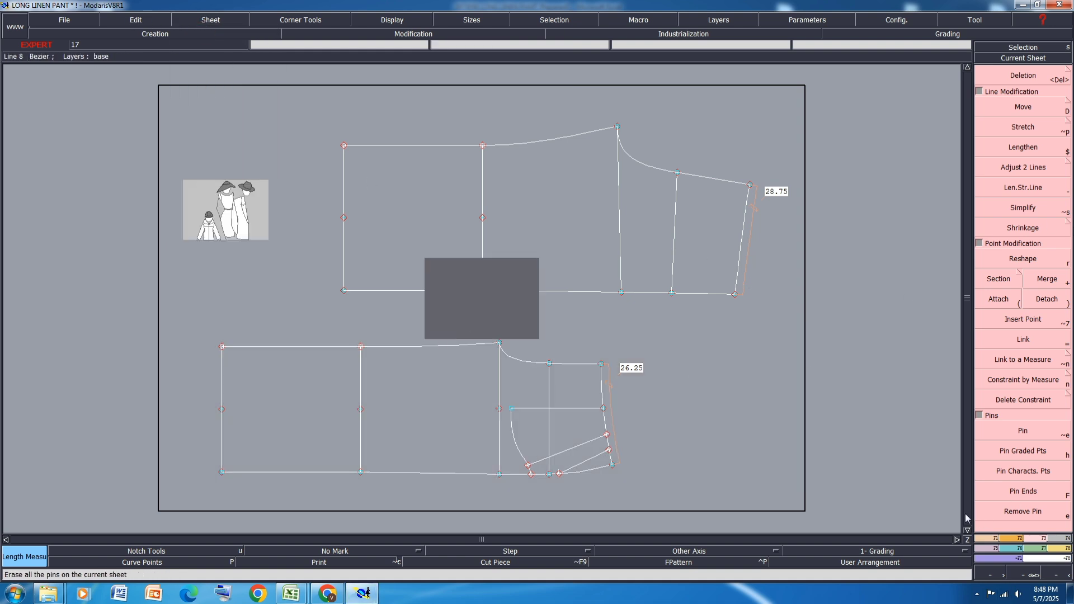
left_click(1020, 539)
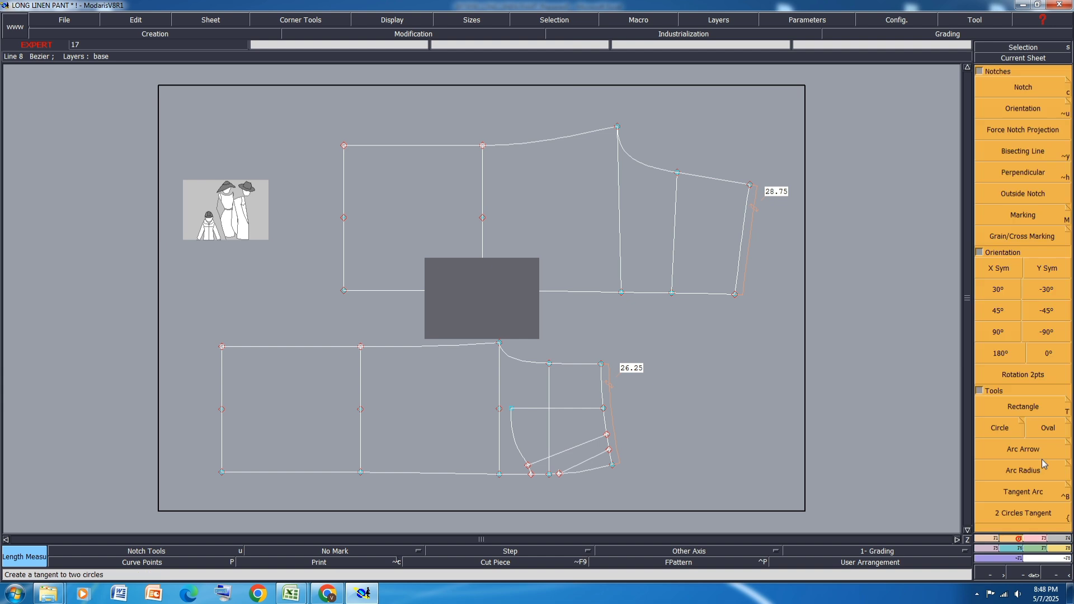
left_click(1044, 373)
left_click(1025, 406)
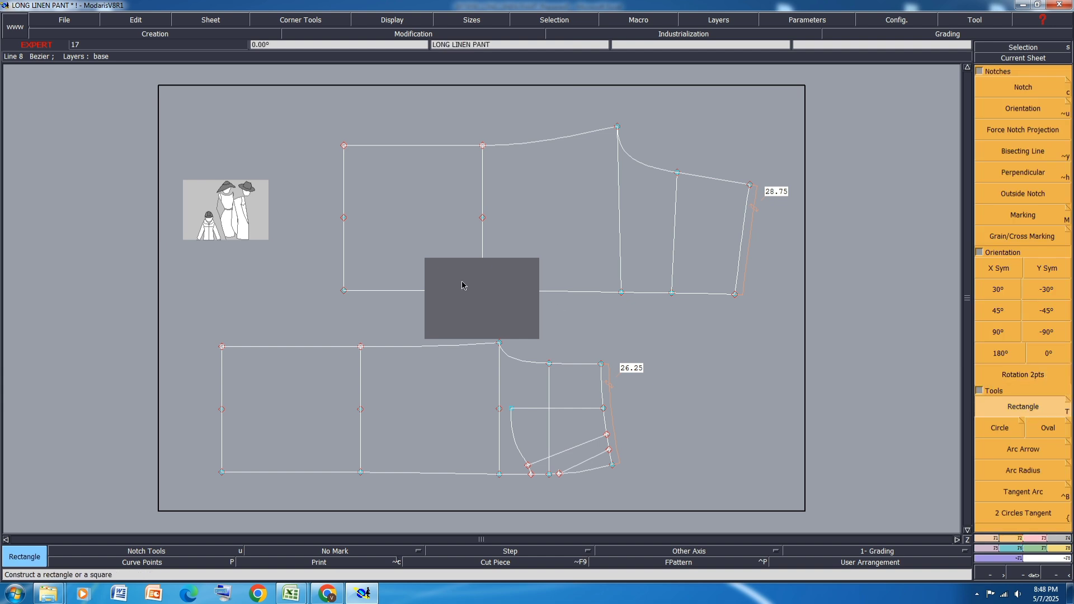
left_click_drag(506, 267, 476, 312)
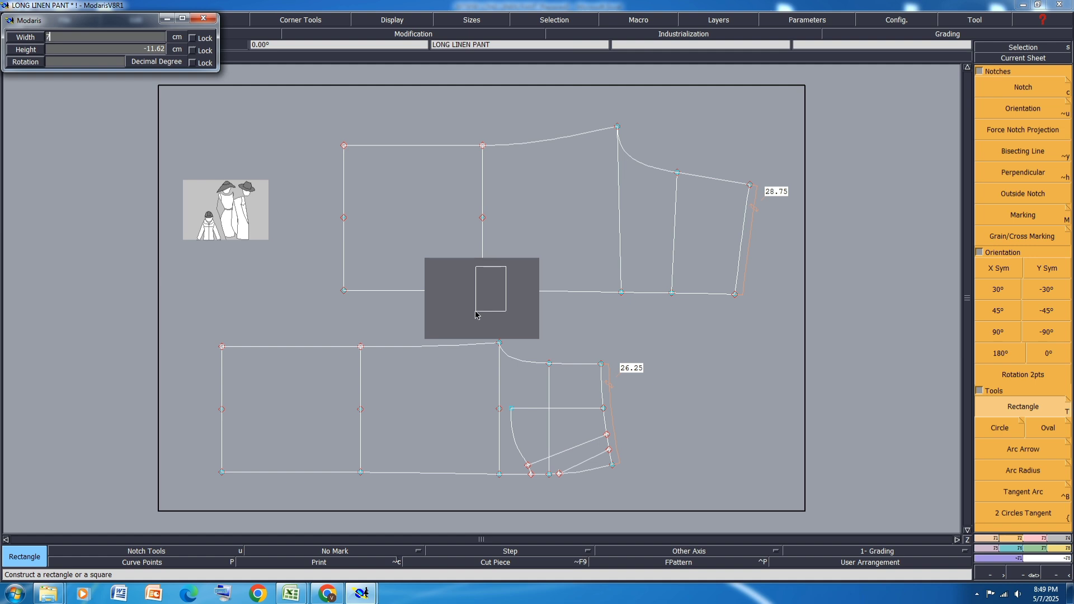
key("Return")
type("28.75")
key("Return")
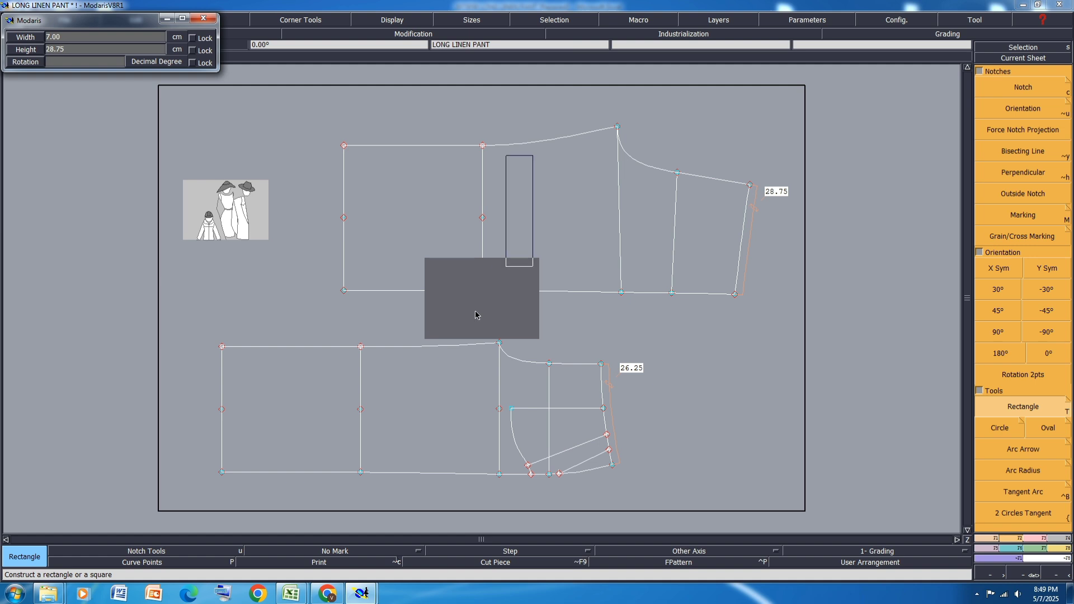
key("Return")
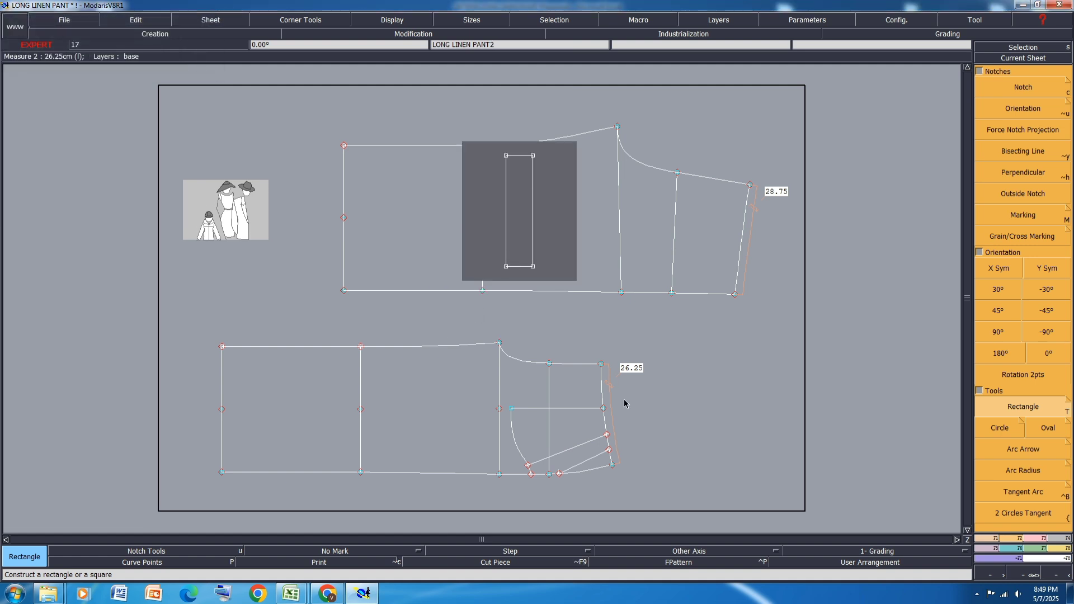
Lengthen both long sides of the rectangle upward by 26.25 cm with Len.Str.Line.
key("shift+l")
scroll(605, 421, "down", 8)
scroll(638, 302, "up", 5)
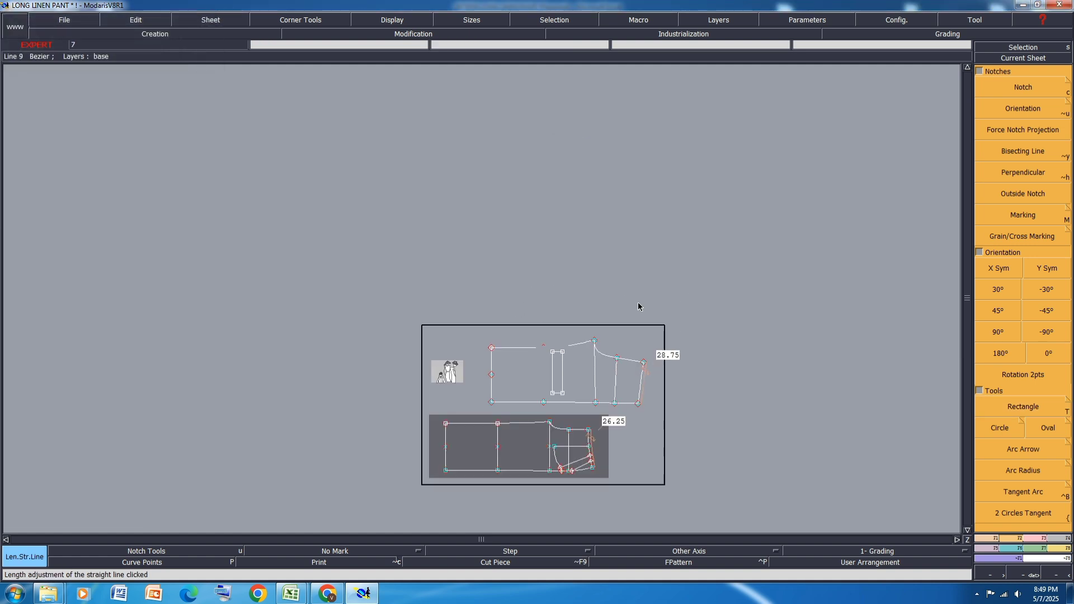
scroll(582, 306, "down", 5)
scroll(581, 369, "up", 2)
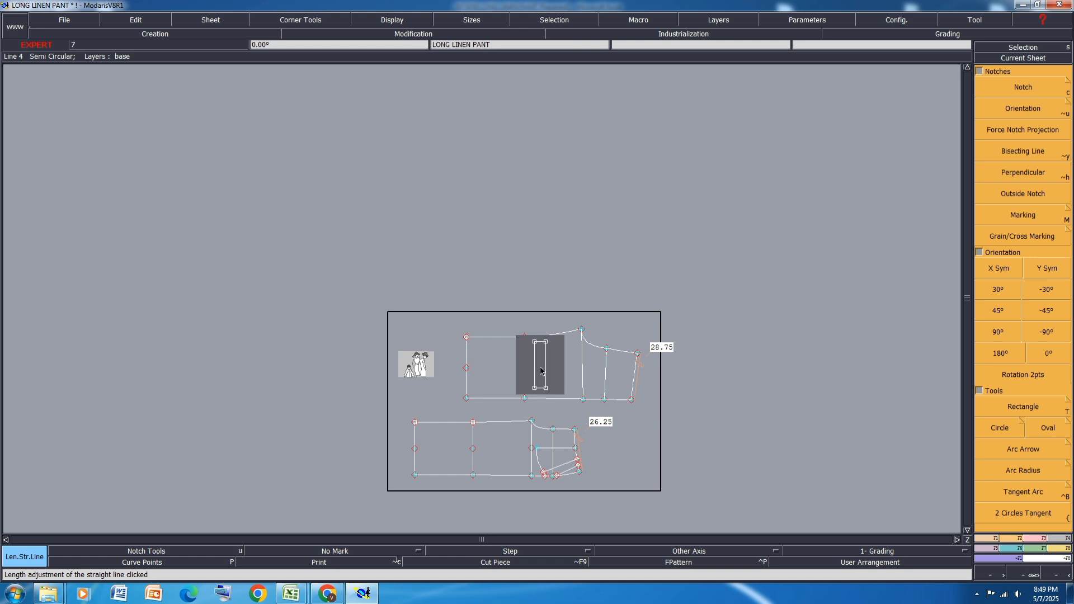
scroll(540, 371, "up", 5)
left_click(536, 307)
type("26")
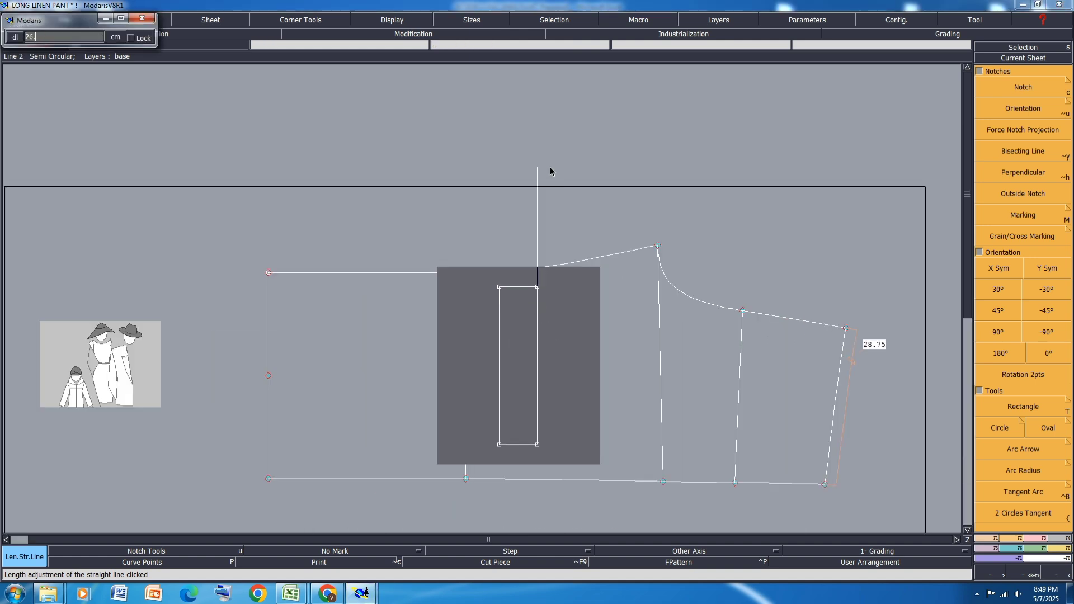
type(".25")
key("Return")
left_click(497, 305)
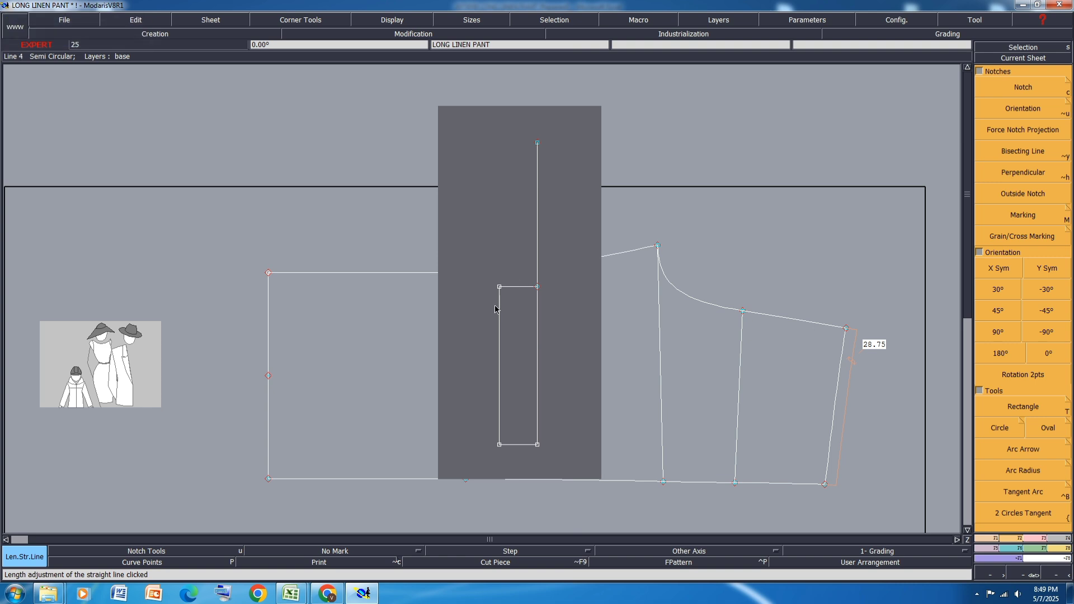
key("Down")
key("Return")
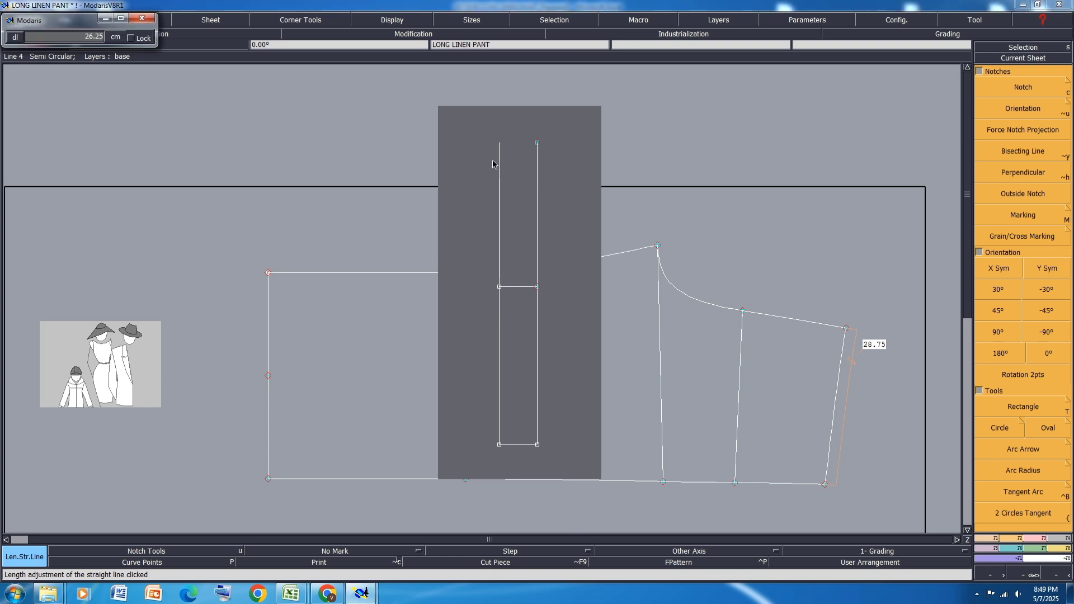
Close the extended end of the waistband with a straight line and save the model, continuing past the anomaly warning.
left_click(499, 143)
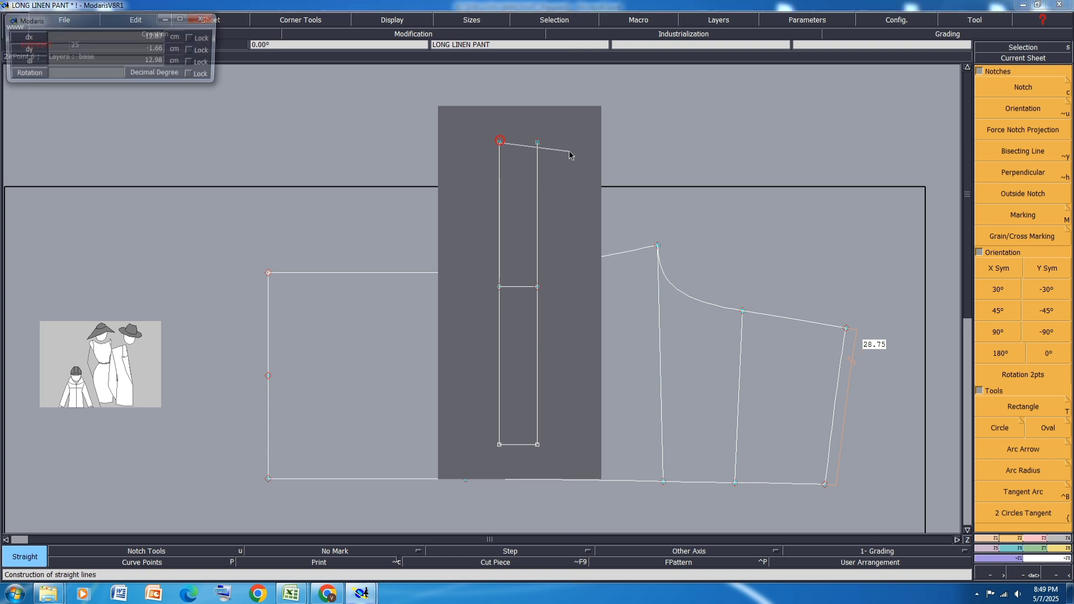
left_click(537, 143)
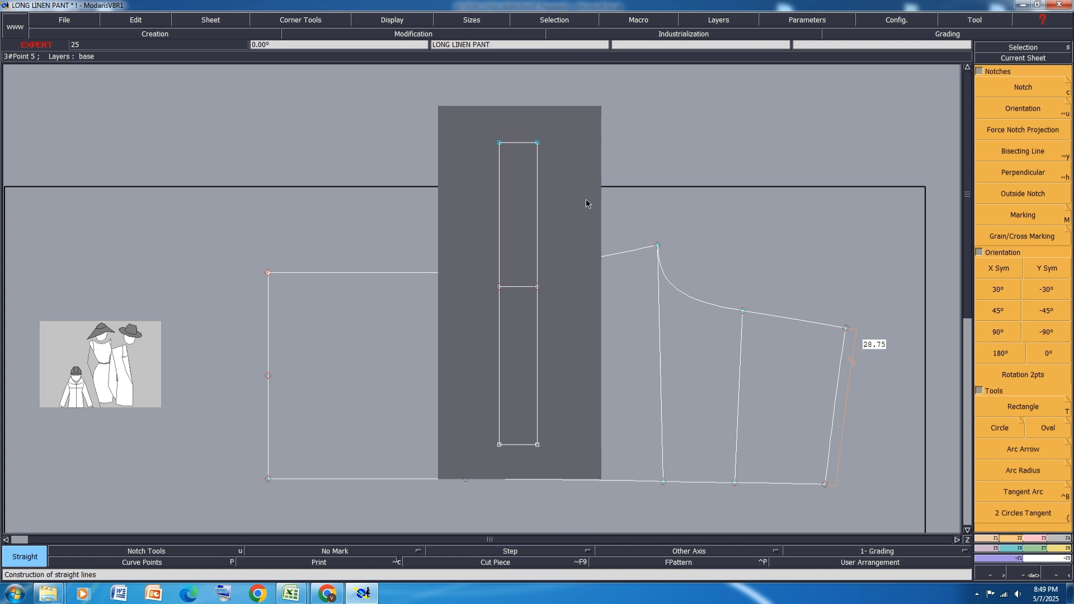
key("ctrl+s")
left_click(473, 359)
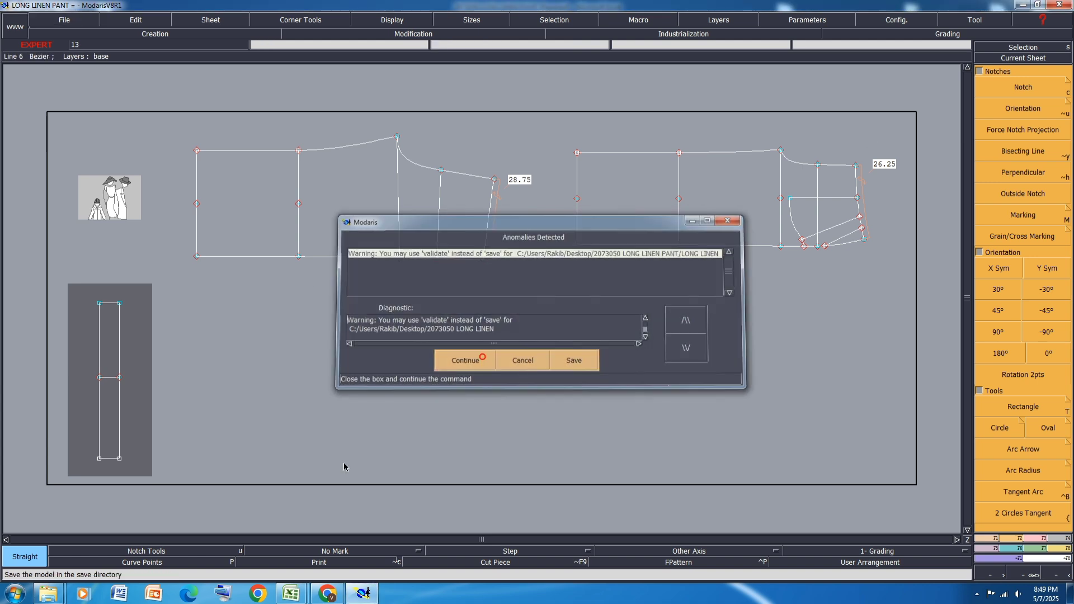
left_click(471, 358)
Switch to the 2073050 LONG LINEN PANT workbook in Excel and fill the waist tie length row with yellow.
mouse_move(293, 593)
left_click(335, 542)
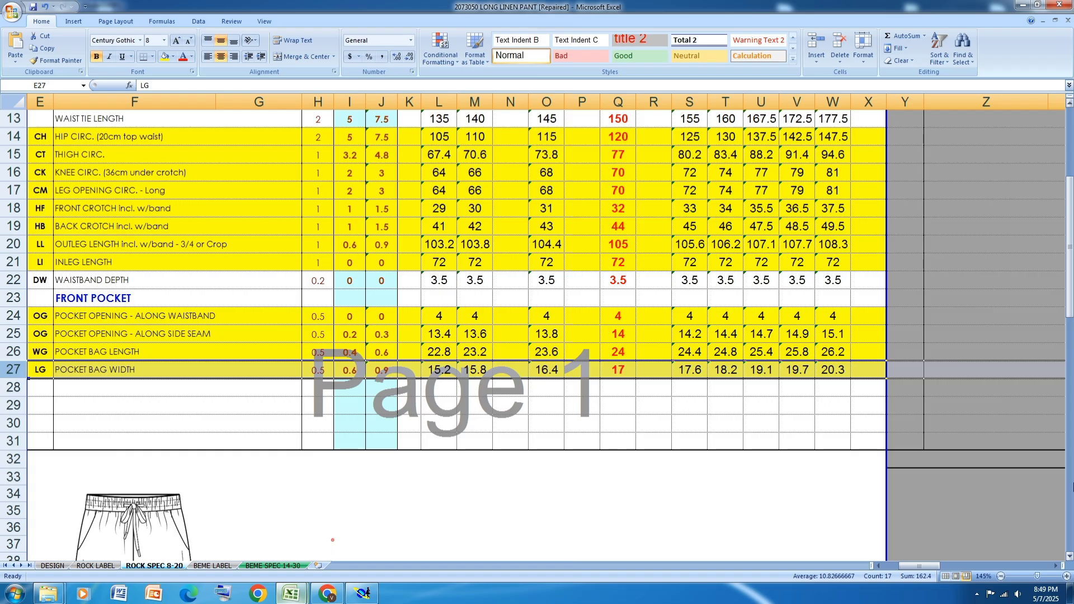
scroll(476, 222, "up", 4)
scroll(487, 263, "down", 1)
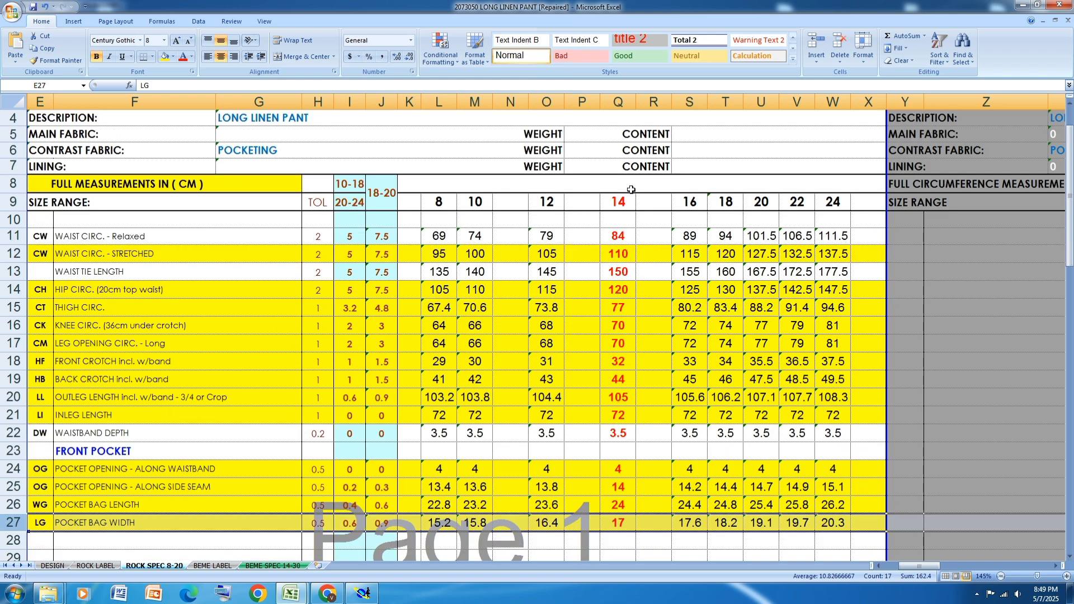
left_click(13, 272)
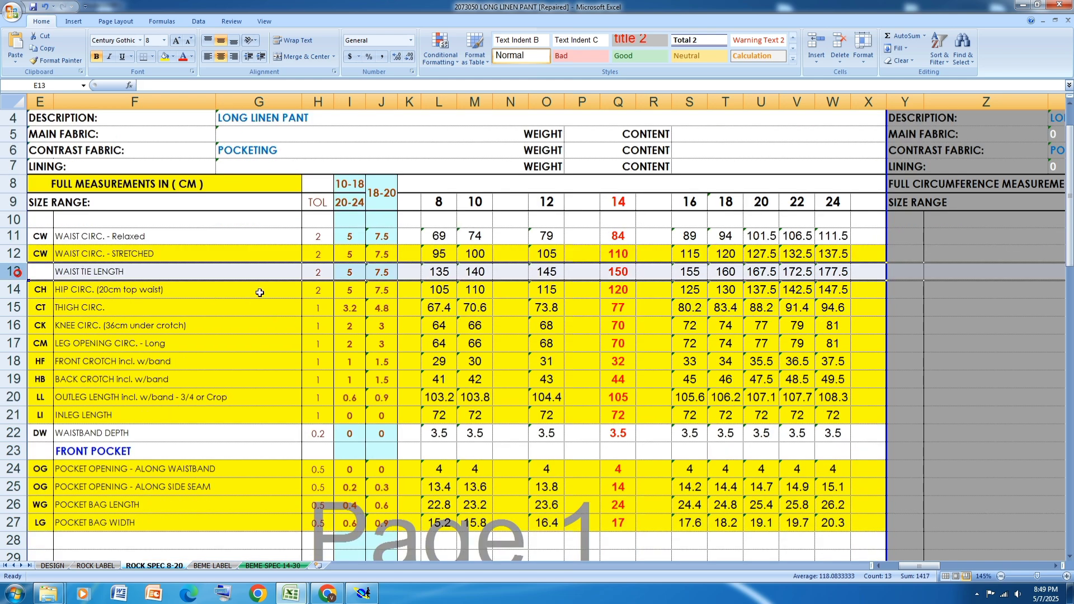
left_click(165, 56)
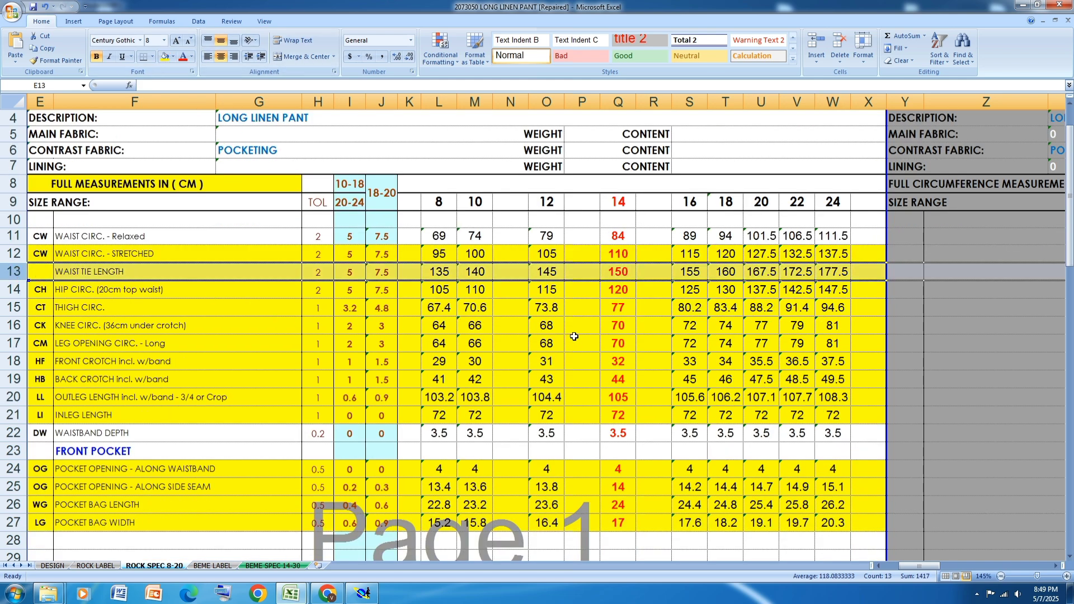
Fill the waistband depth row with yellow and save the workbook.
scroll(574, 337, "down", 1)
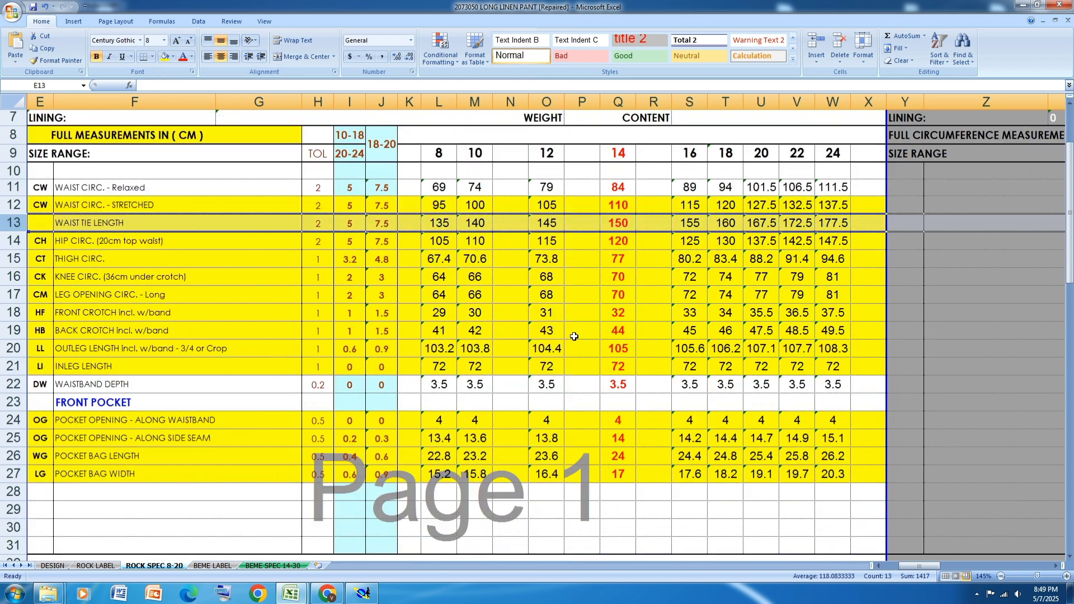
left_click(13, 383)
key("ctrl+s")
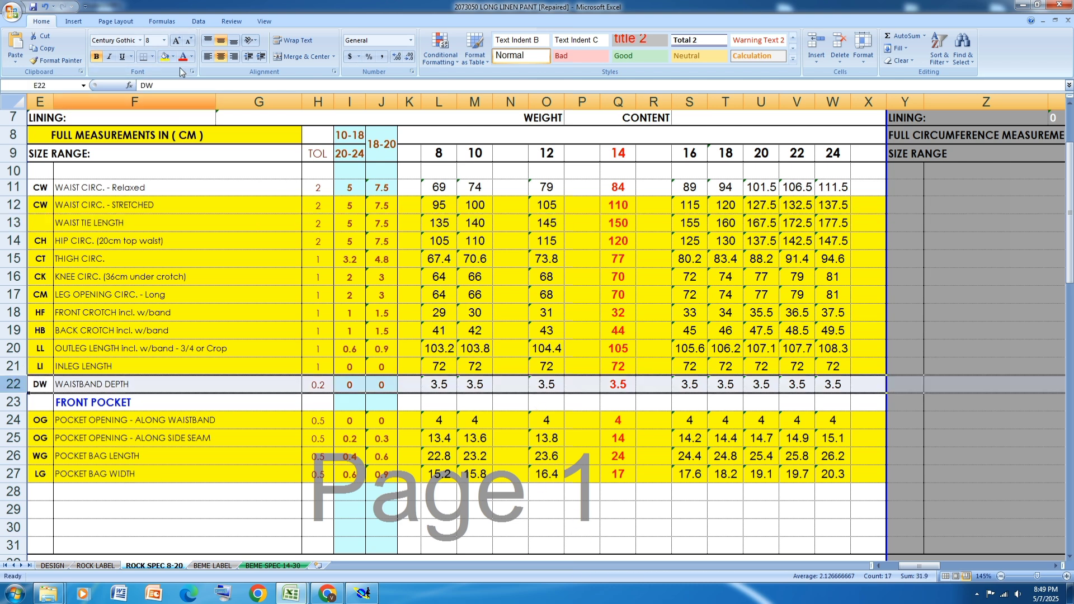
left_click(163, 58)
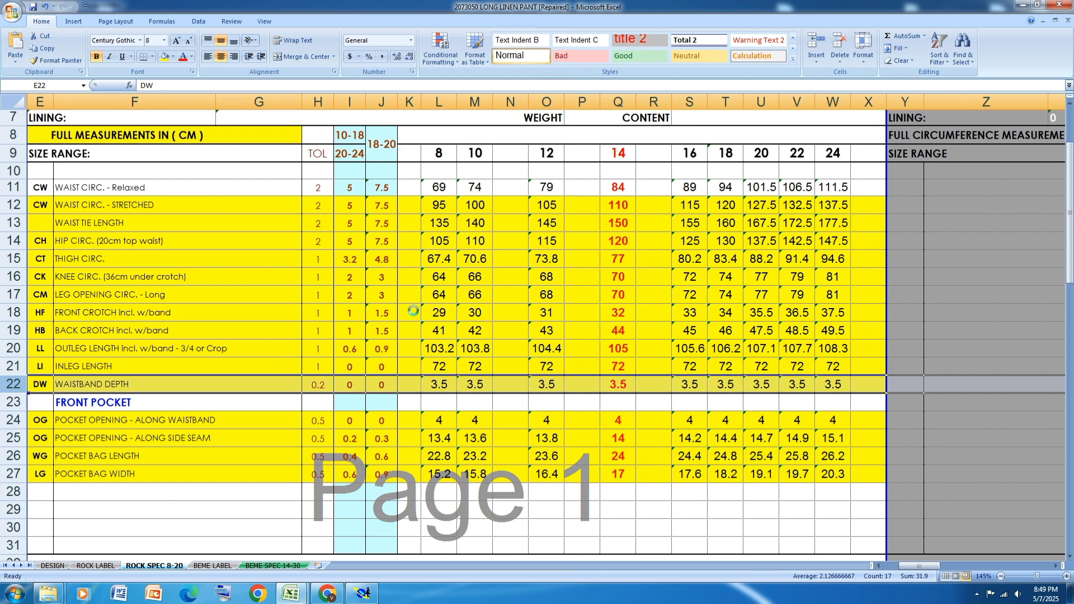
scroll(413, 310, "up", 1)
scroll(413, 310, "down", 2)
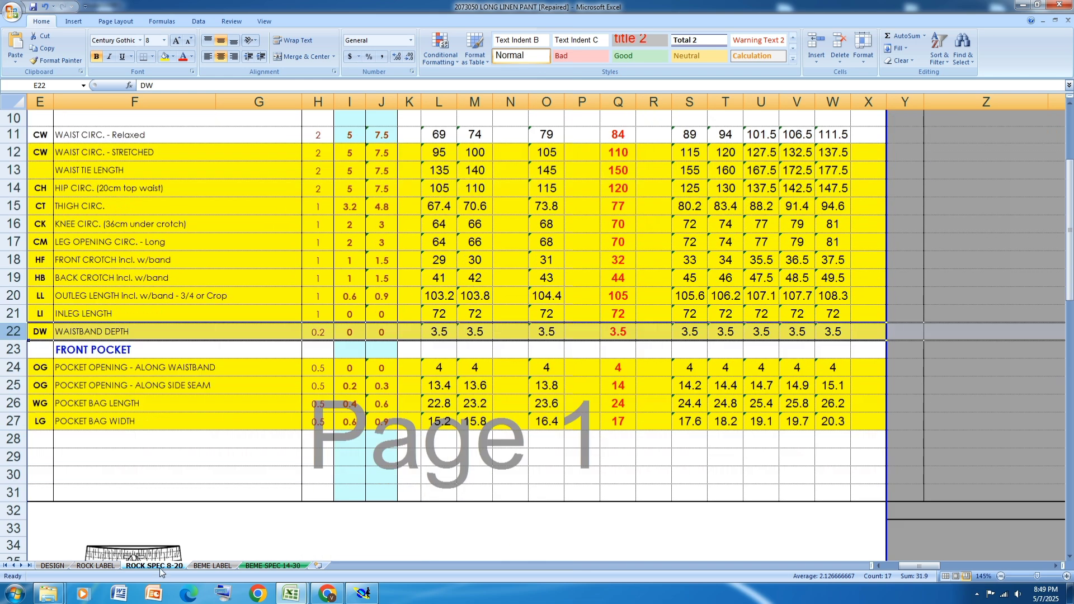
Examine the garment sketches, construction details and trims on the DESIGN sheet, and return to Modaris.
left_click(52, 566)
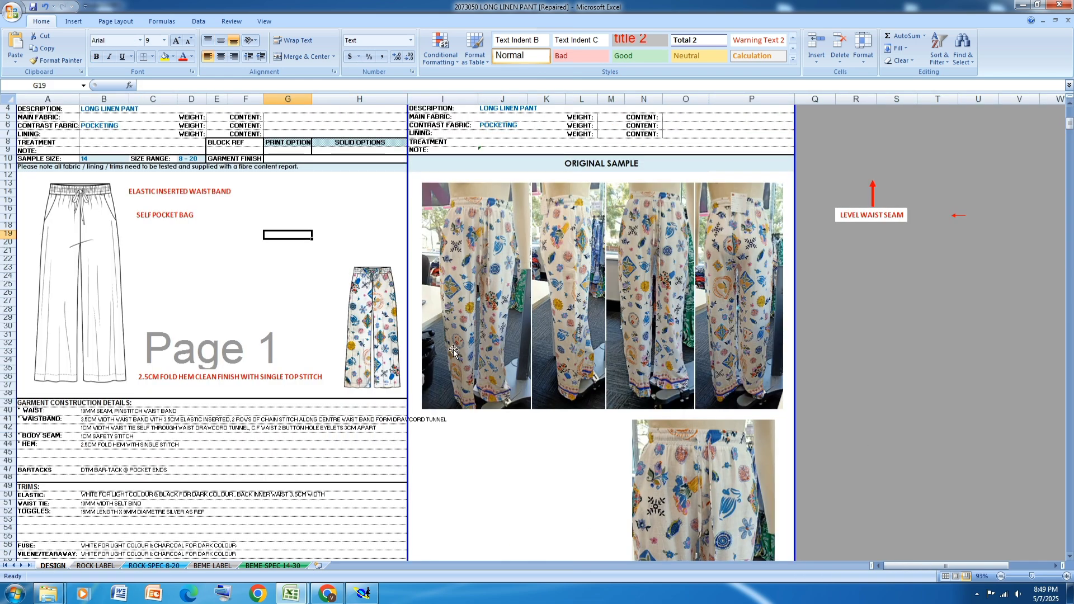
scroll(48, 470, "up", 1, "ctrl")
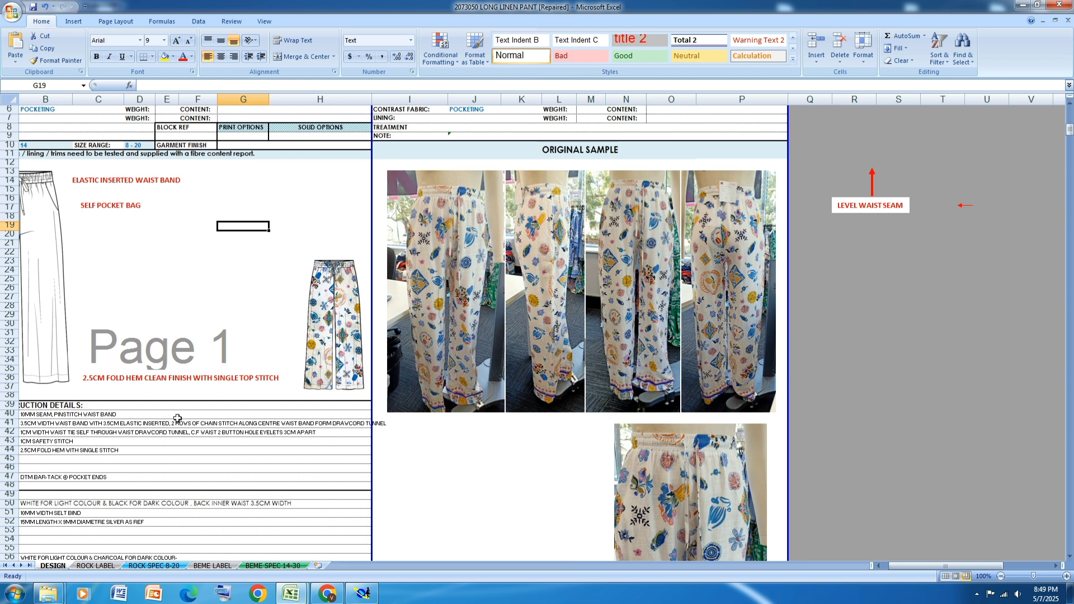
left_click_drag(937, 567, 879, 568)
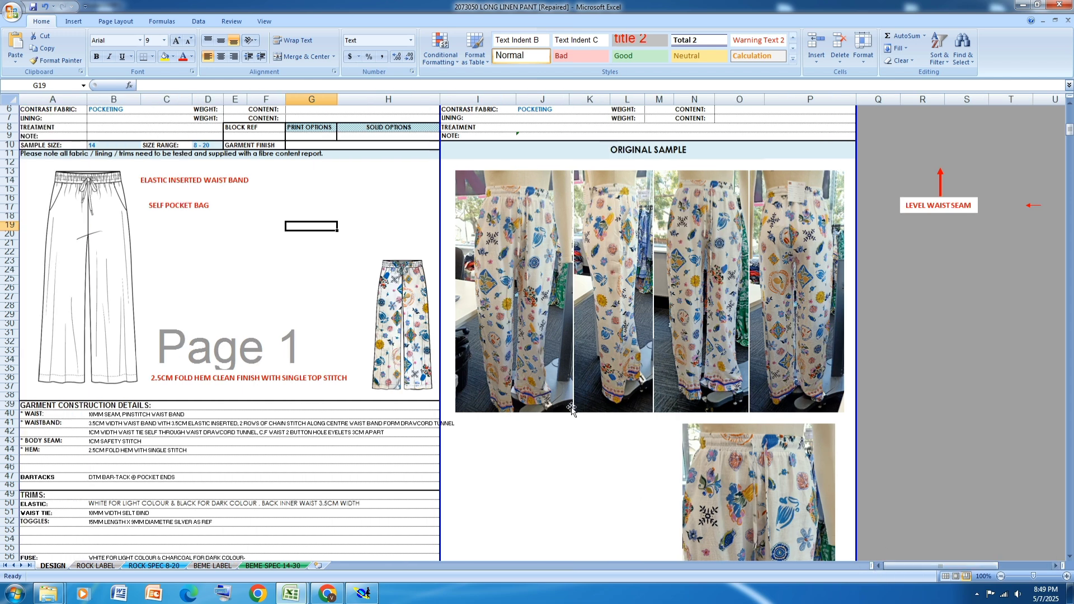
scroll(362, 333, "up", 2)
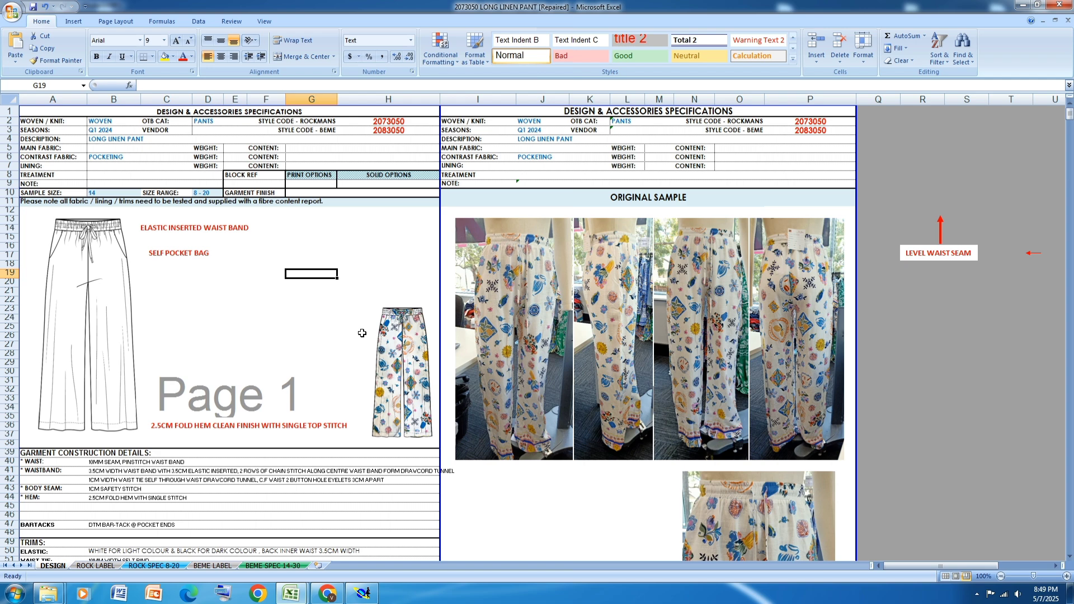
scroll(362, 333, "down", 1)
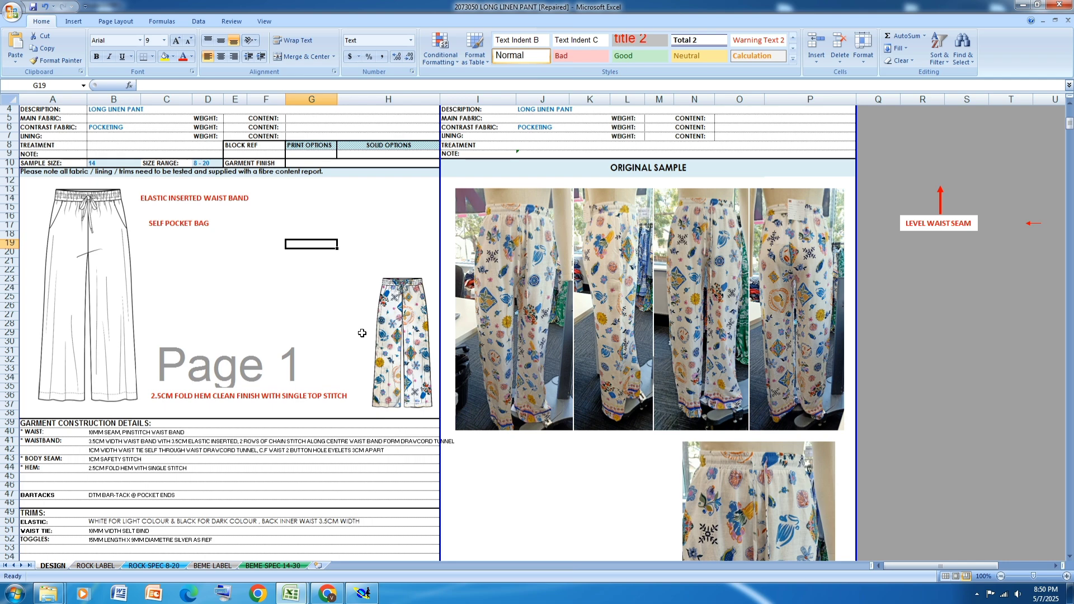
scroll(362, 333, "down", 2)
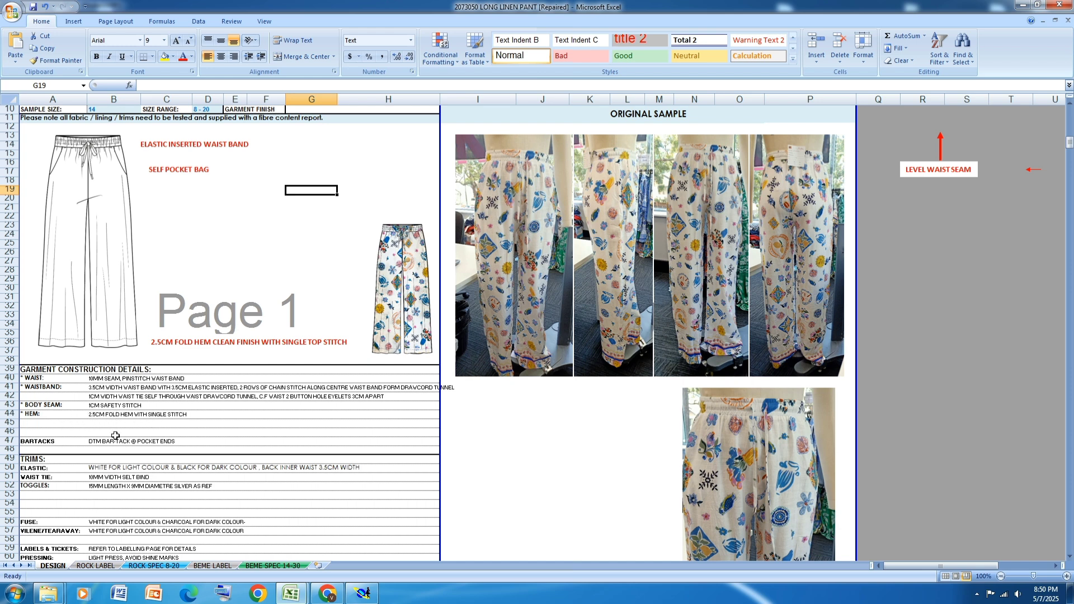
scroll(173, 418, "down", 1)
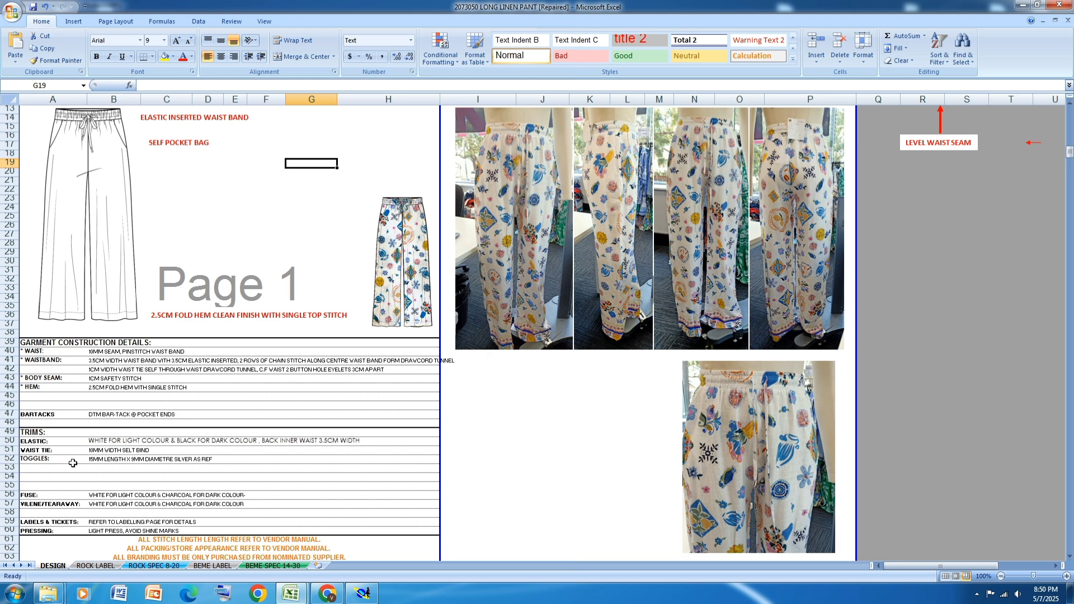
scroll(198, 417, "down", 1)
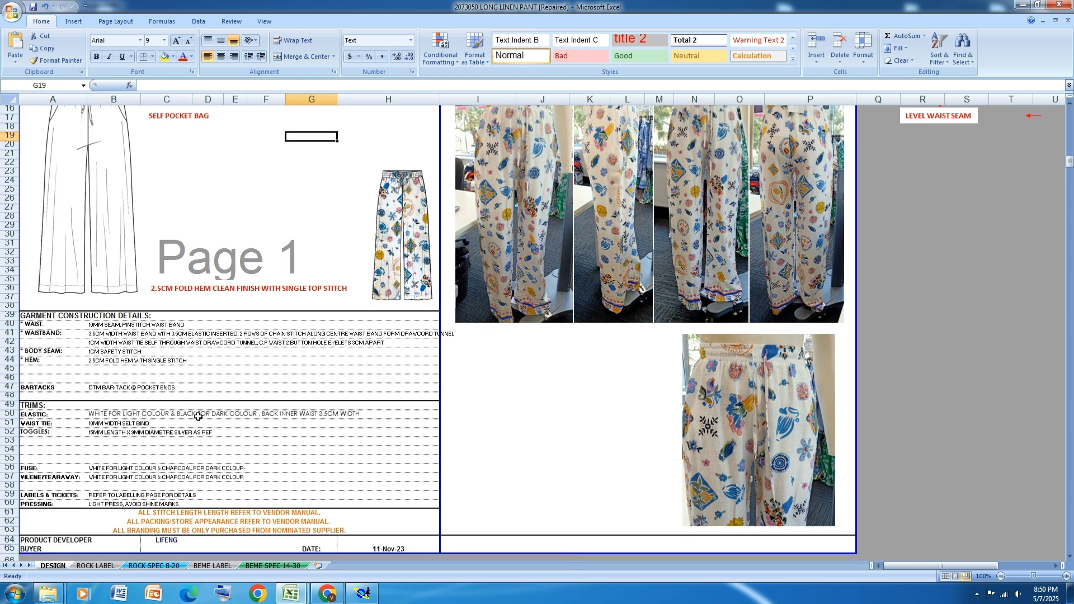
scroll(123, 482, "down", 1)
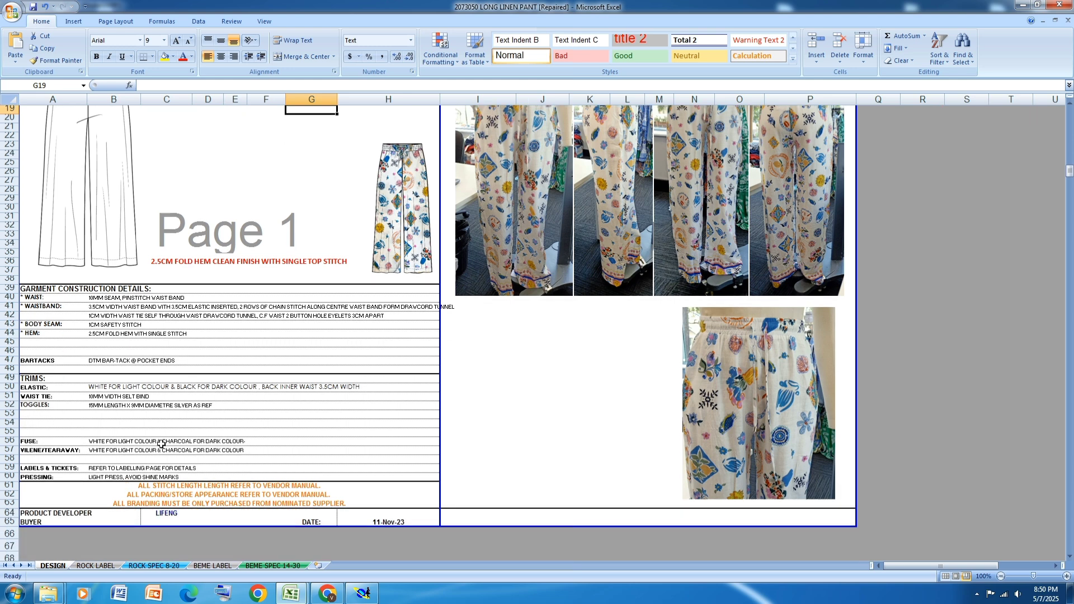
scroll(173, 317, "up", 5)
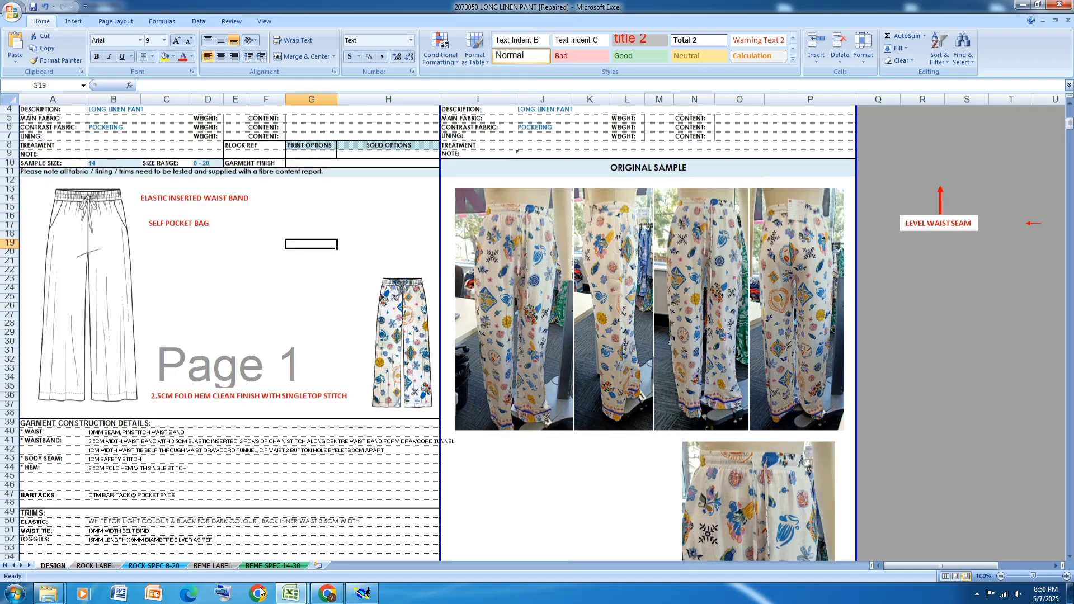
mouse_move(291, 594)
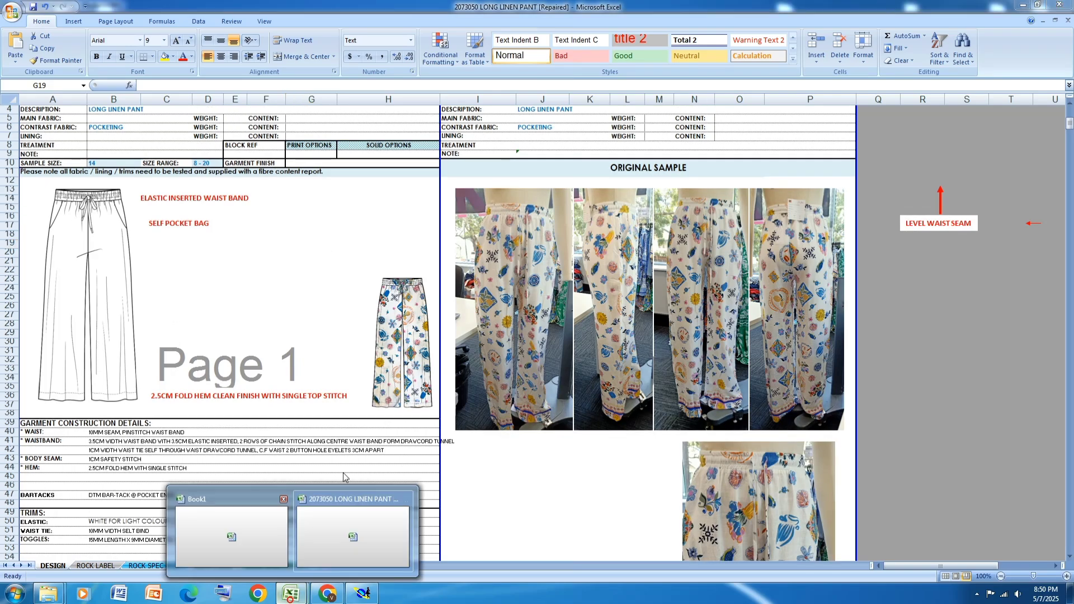
left_click(363, 593)
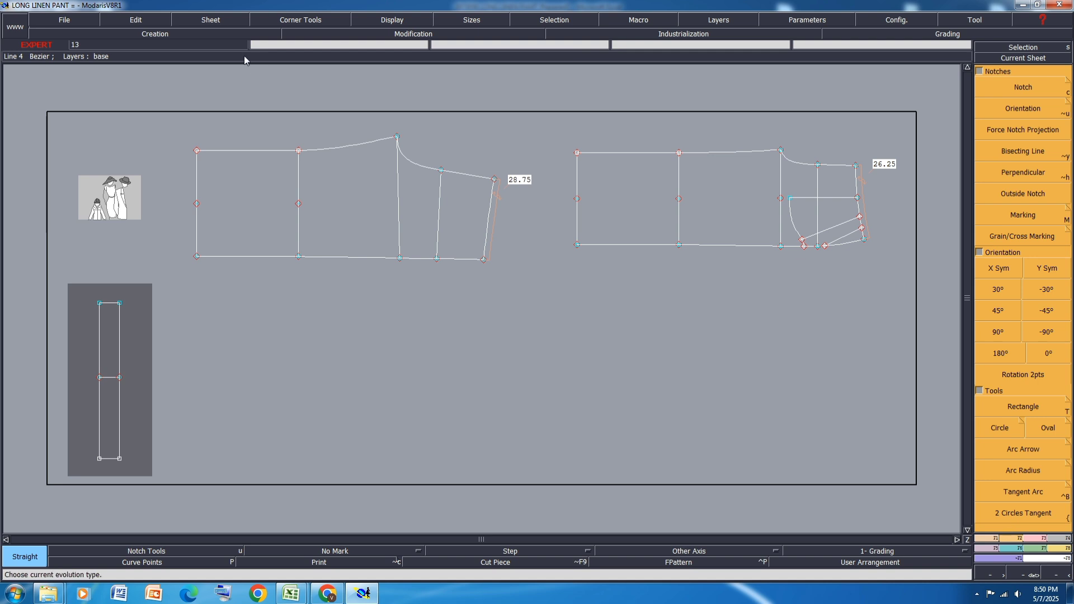
Create a new sheet and draw a rectangle 150 cm wide and 4 cm high on it for the waist tie.
left_click(215, 22)
left_click(211, 29)
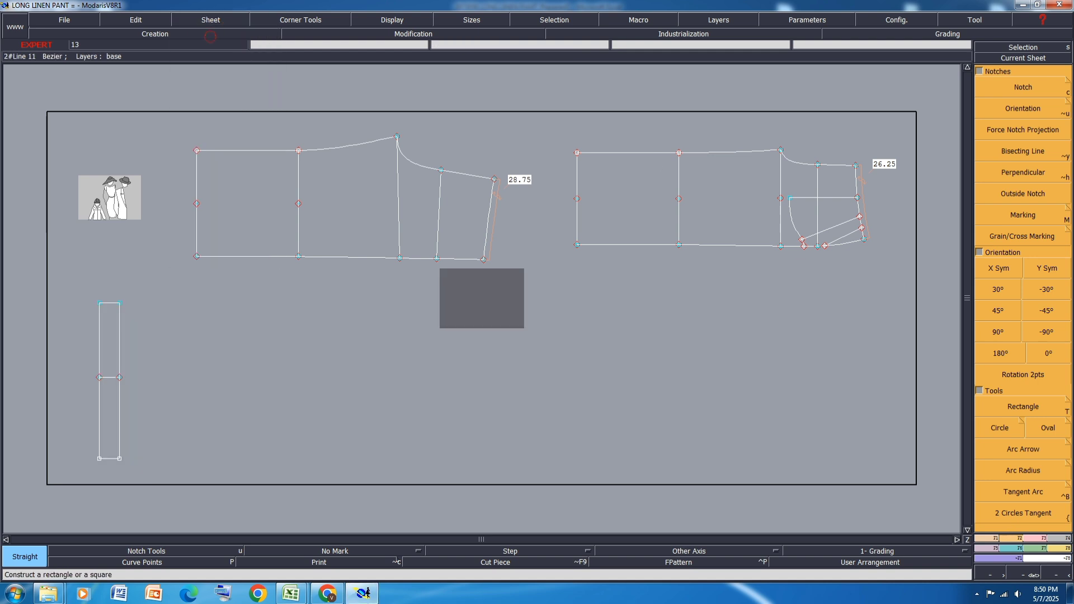
left_click(1023, 407)
left_click(509, 287)
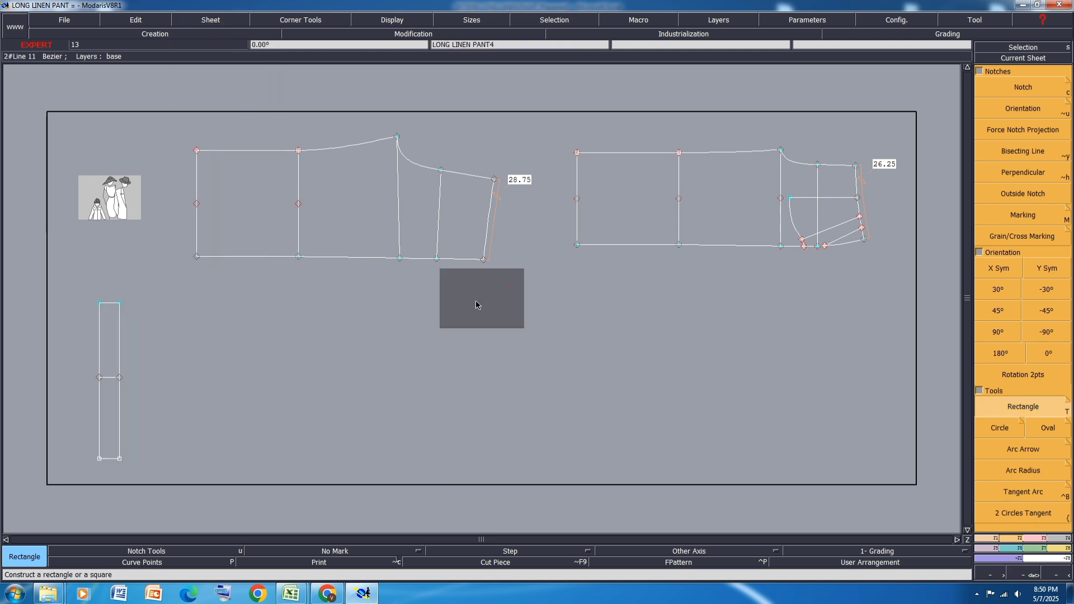
type("15")
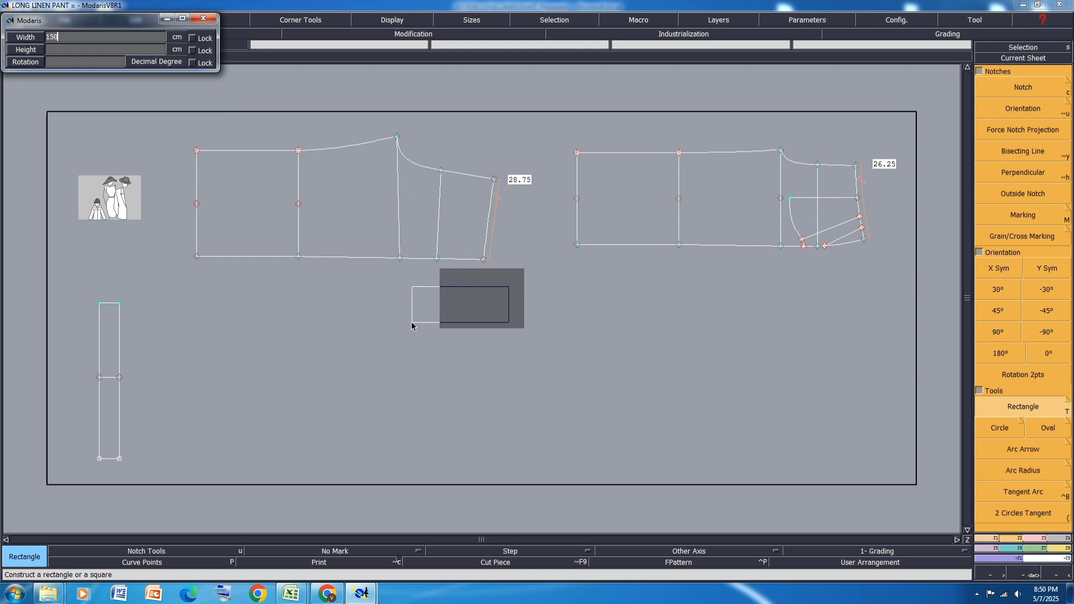
type("0")
key("Tab")
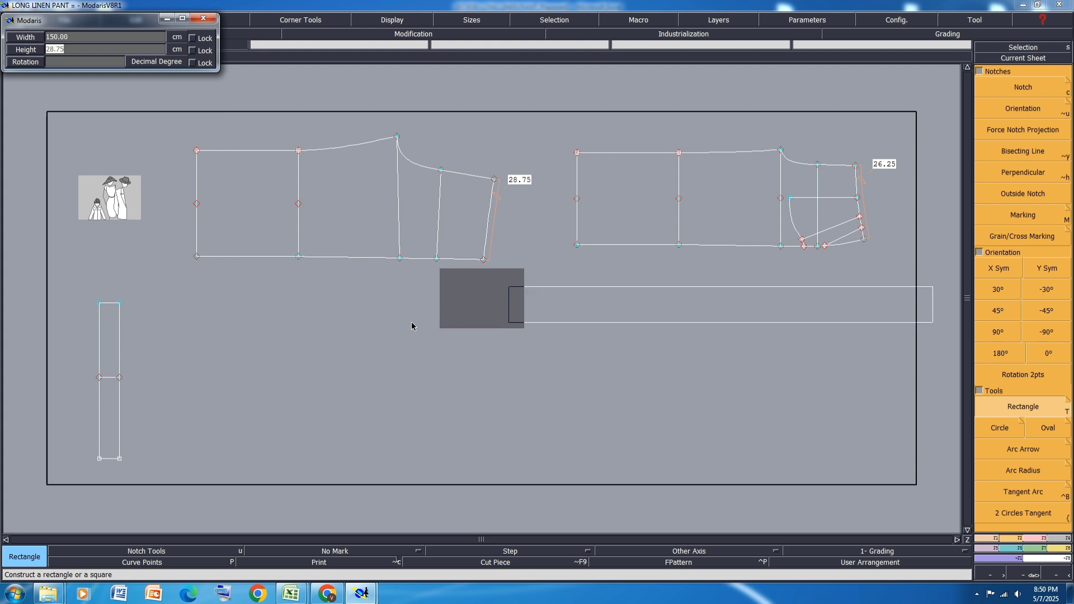
type("4")
key("Tab")
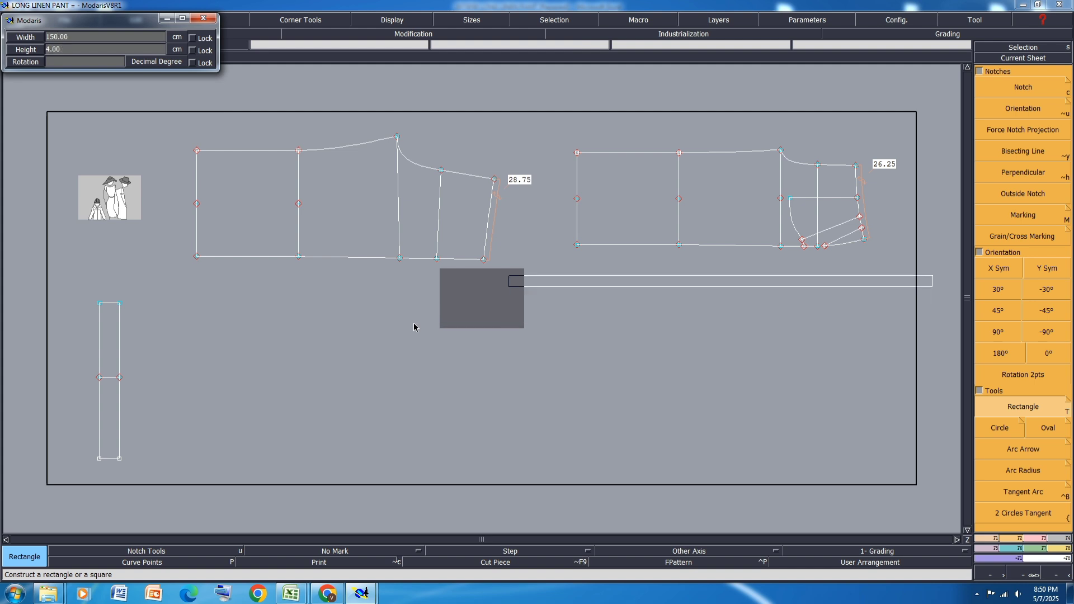
key("Return")
Arrange all the pattern sheets automatically on the desk and save the model.
key("j")
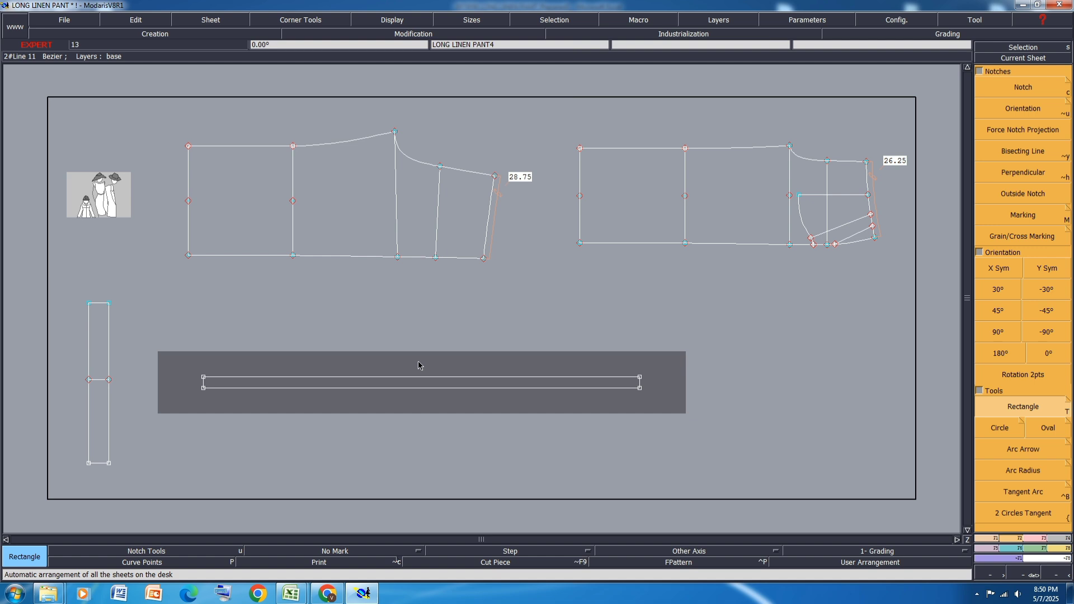
key("ctrl+s")
left_click(457, 359)
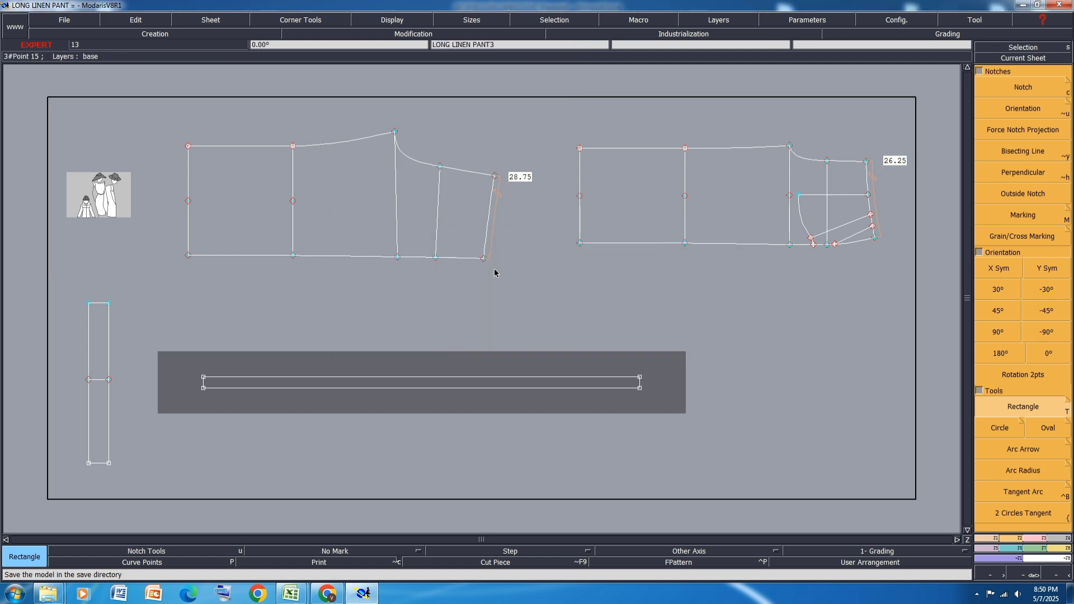
left_click(976, 594)
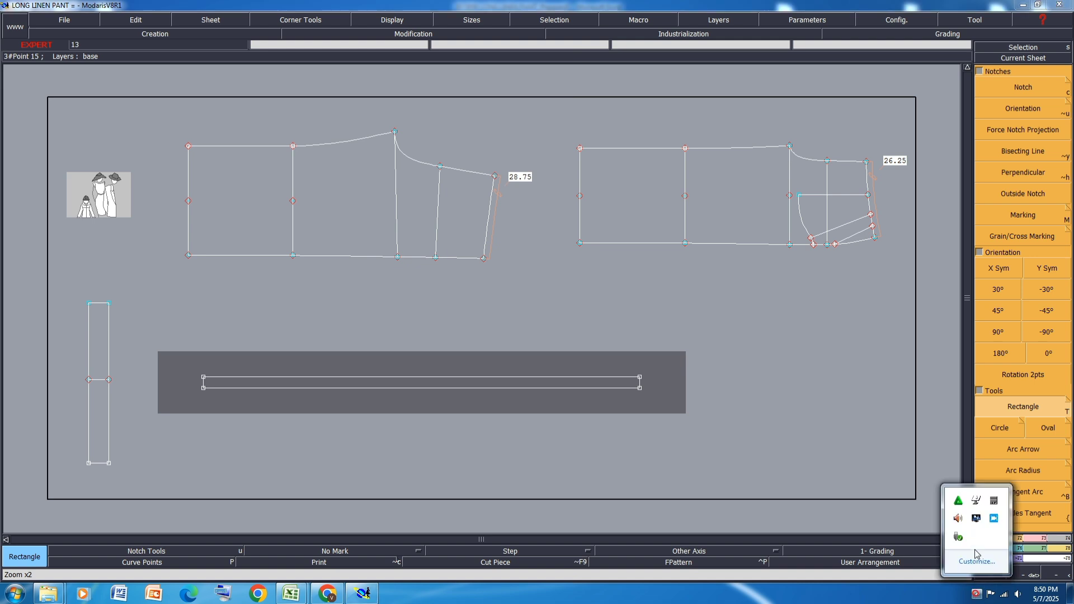